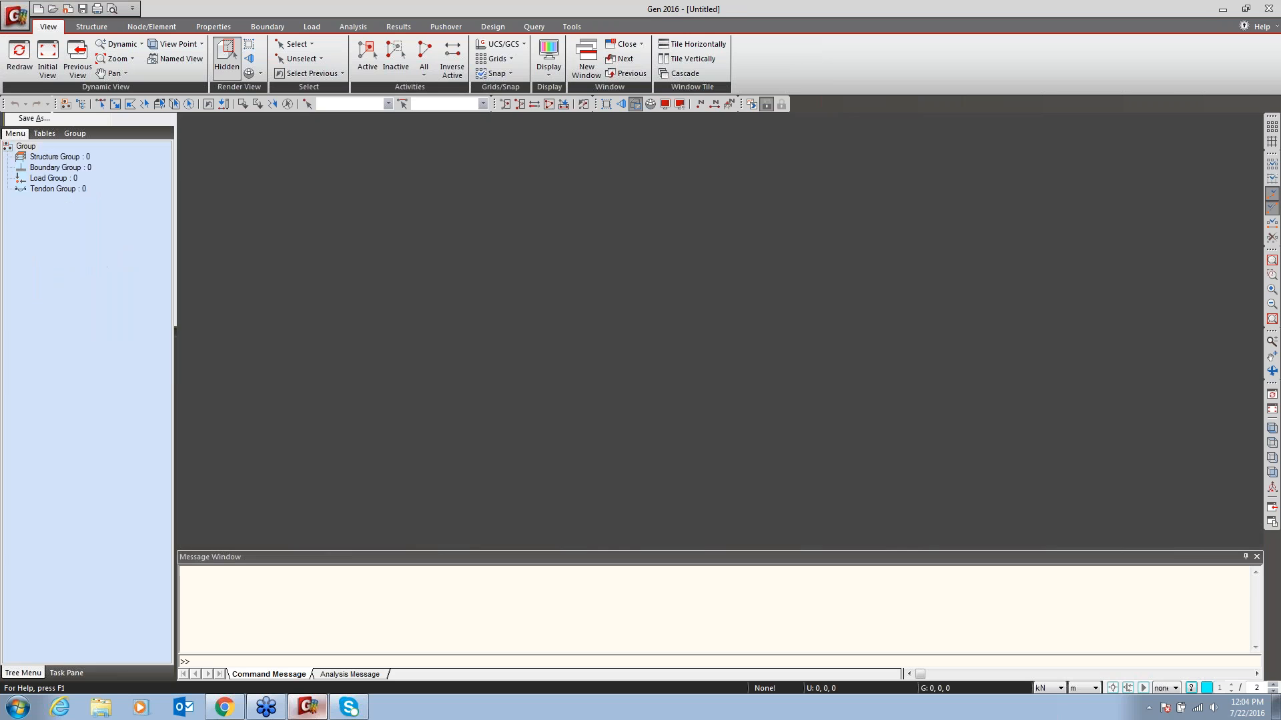
Set the model units to kN for force and m for length
click(1060, 688)
click(1052, 662)
click(1082, 687)
click(1081, 643)
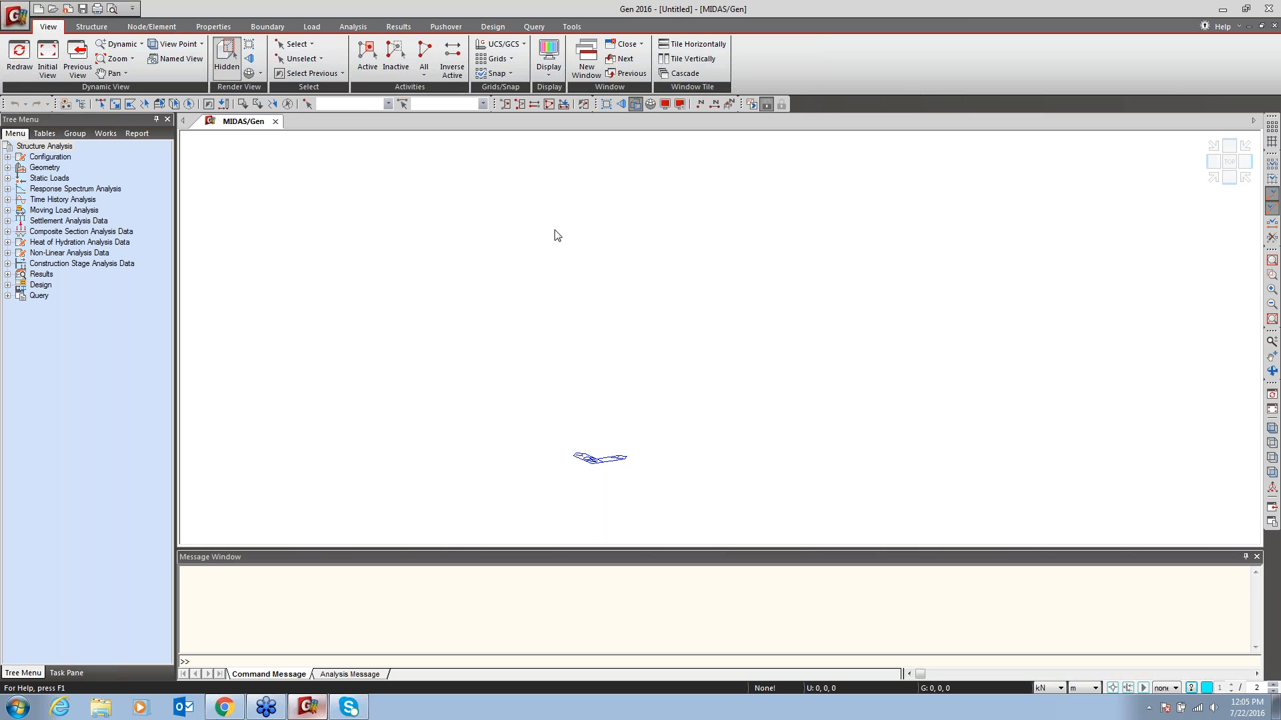
click(91, 27)
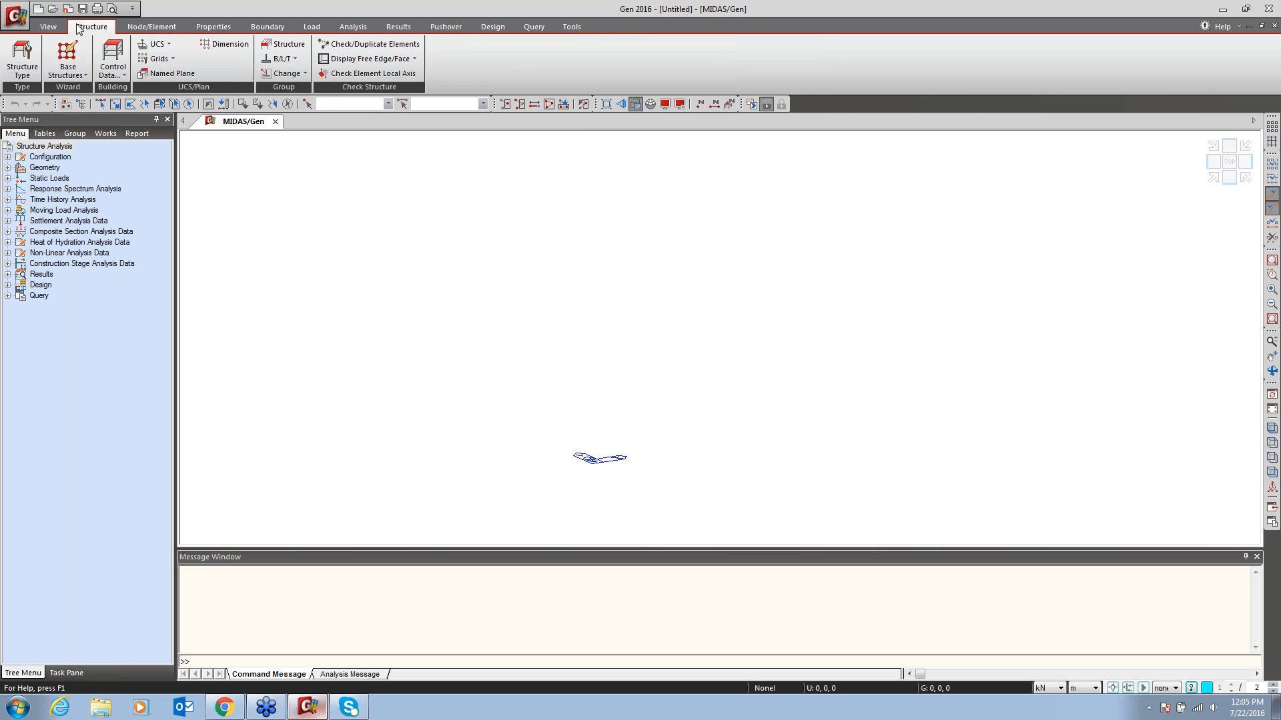
click(159, 58)
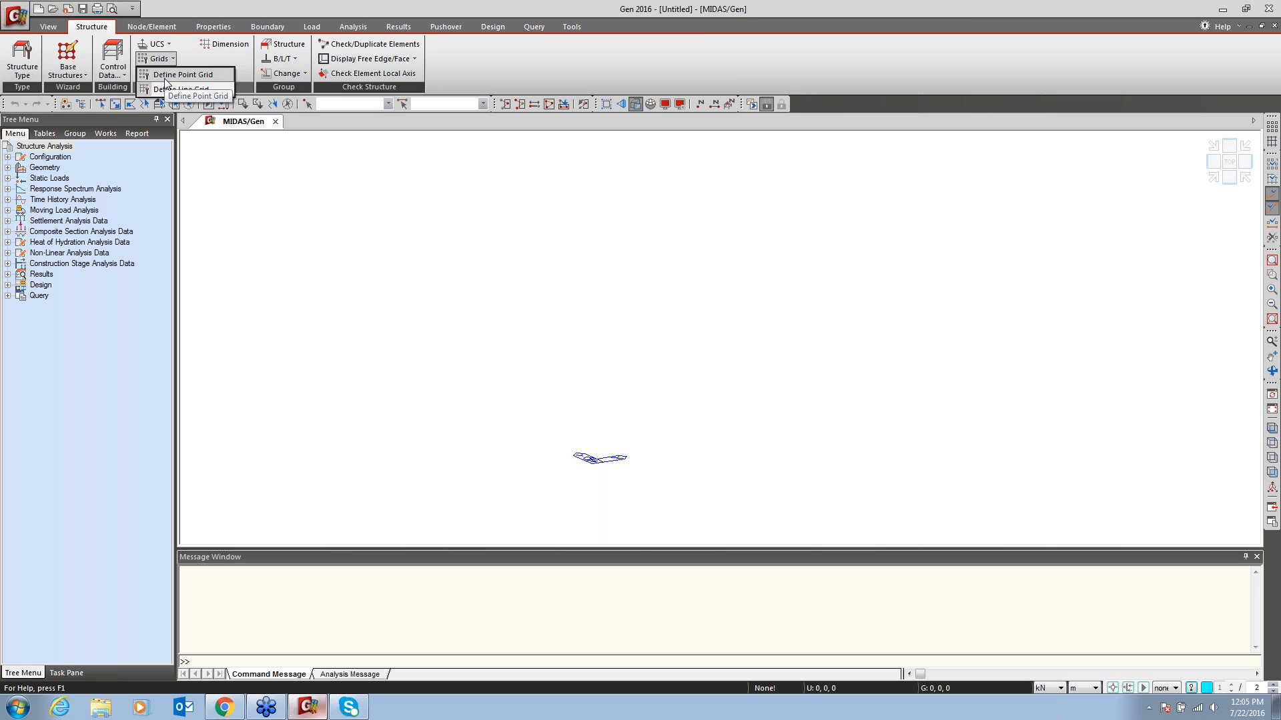
click(270, 217)
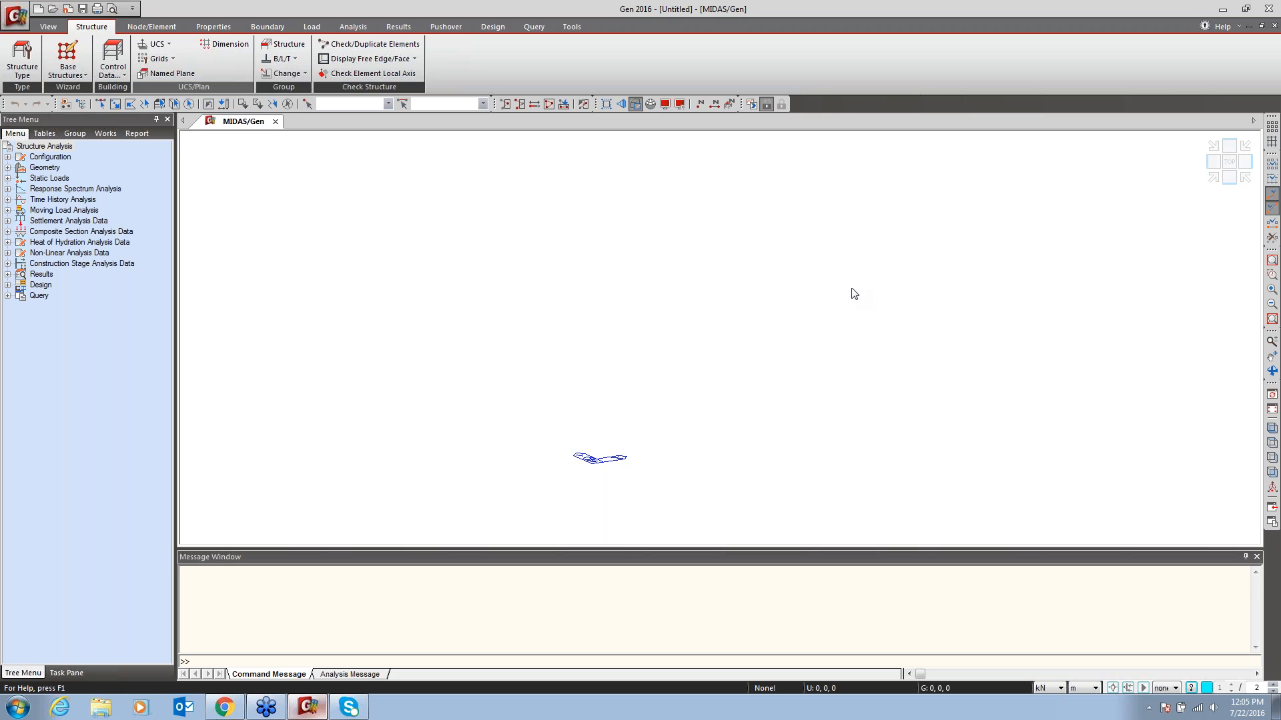
right_click(595, 412)
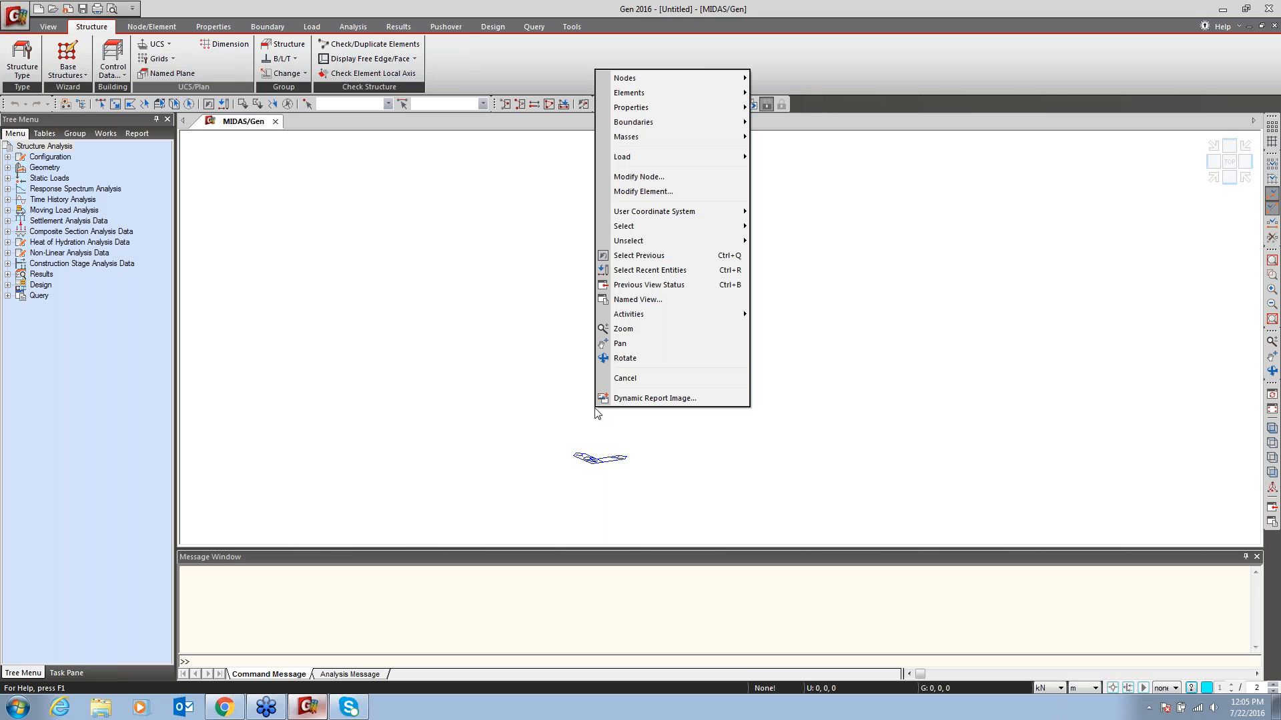
mouse_move(654, 74)
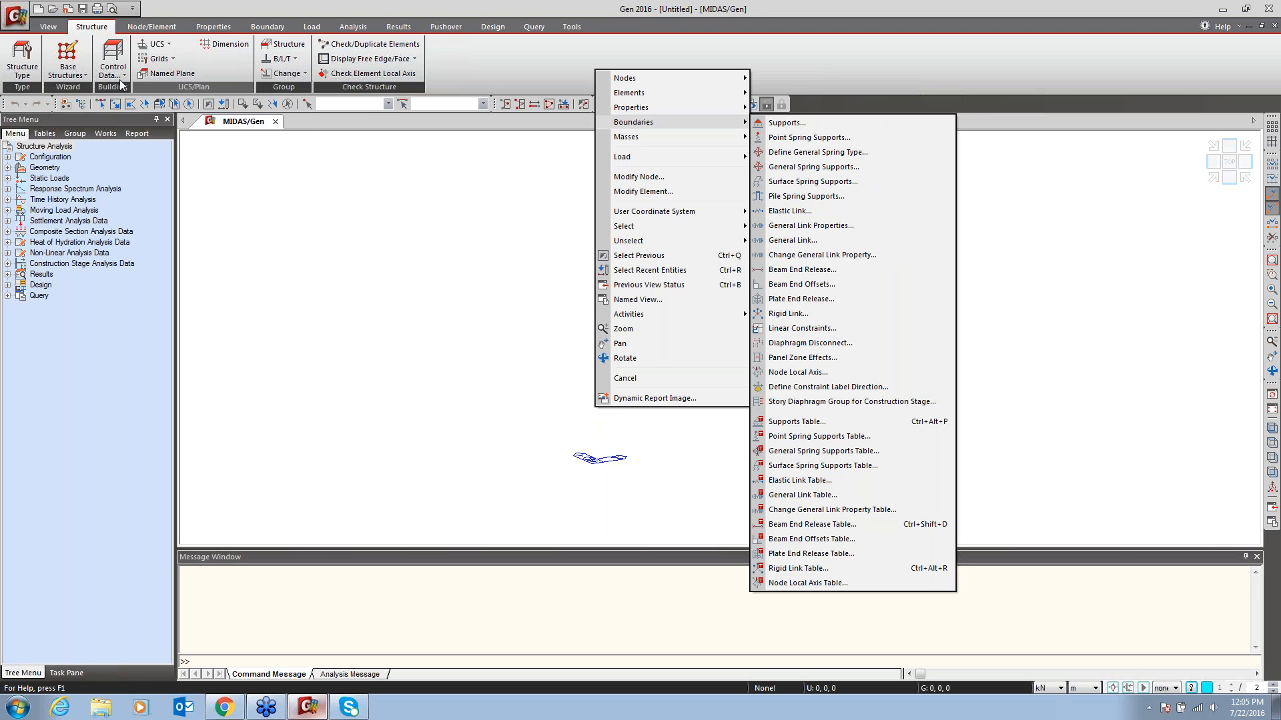
click(138, 30)
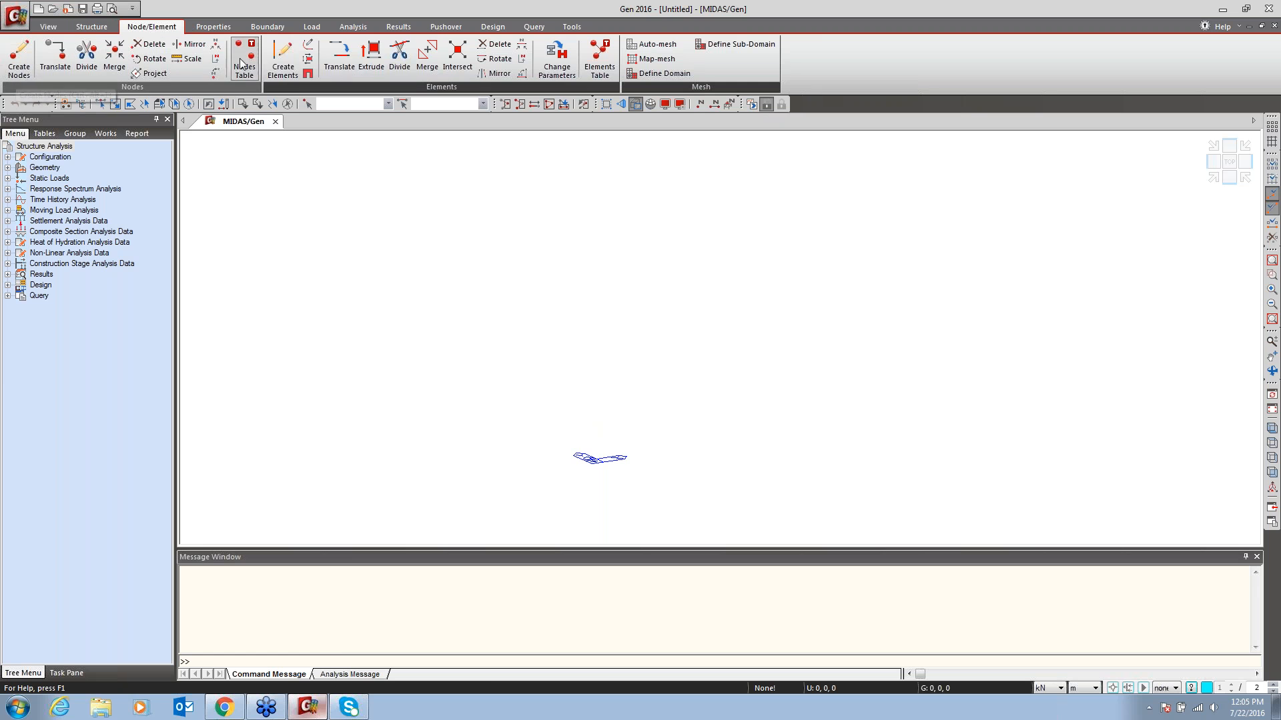
right_click(327, 353)
mouse_move(372, 360)
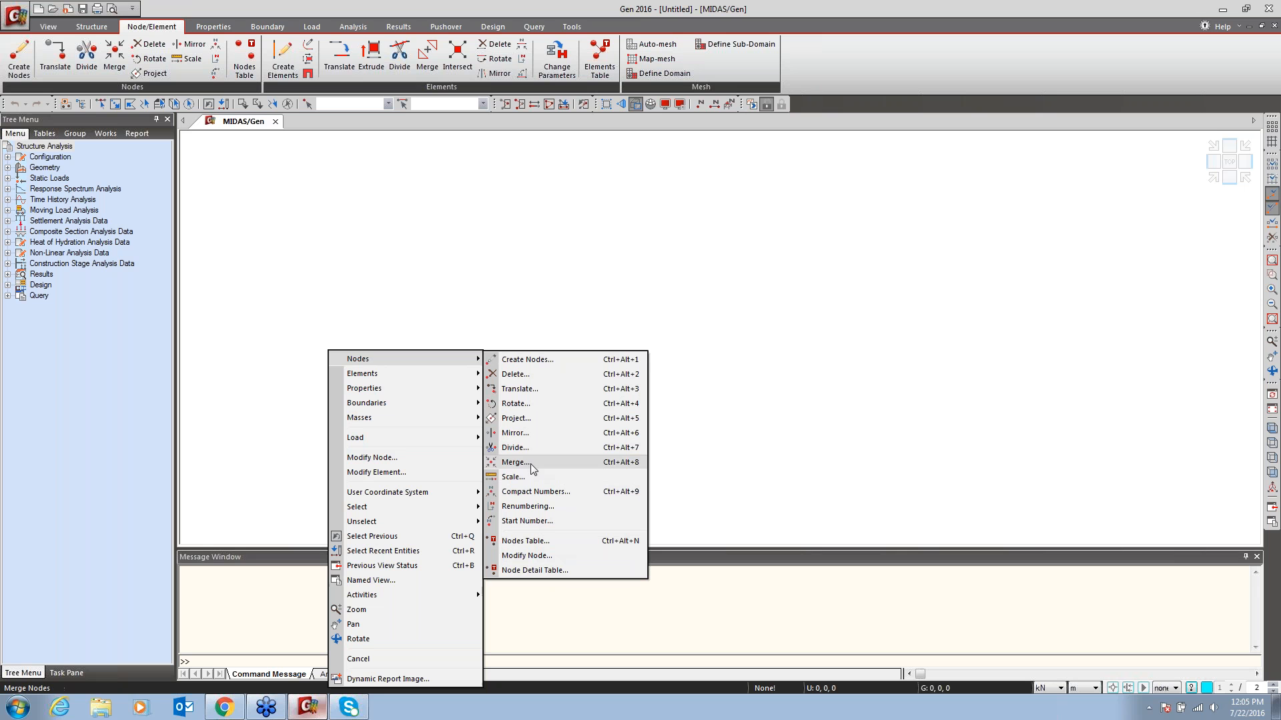
click(571, 289)
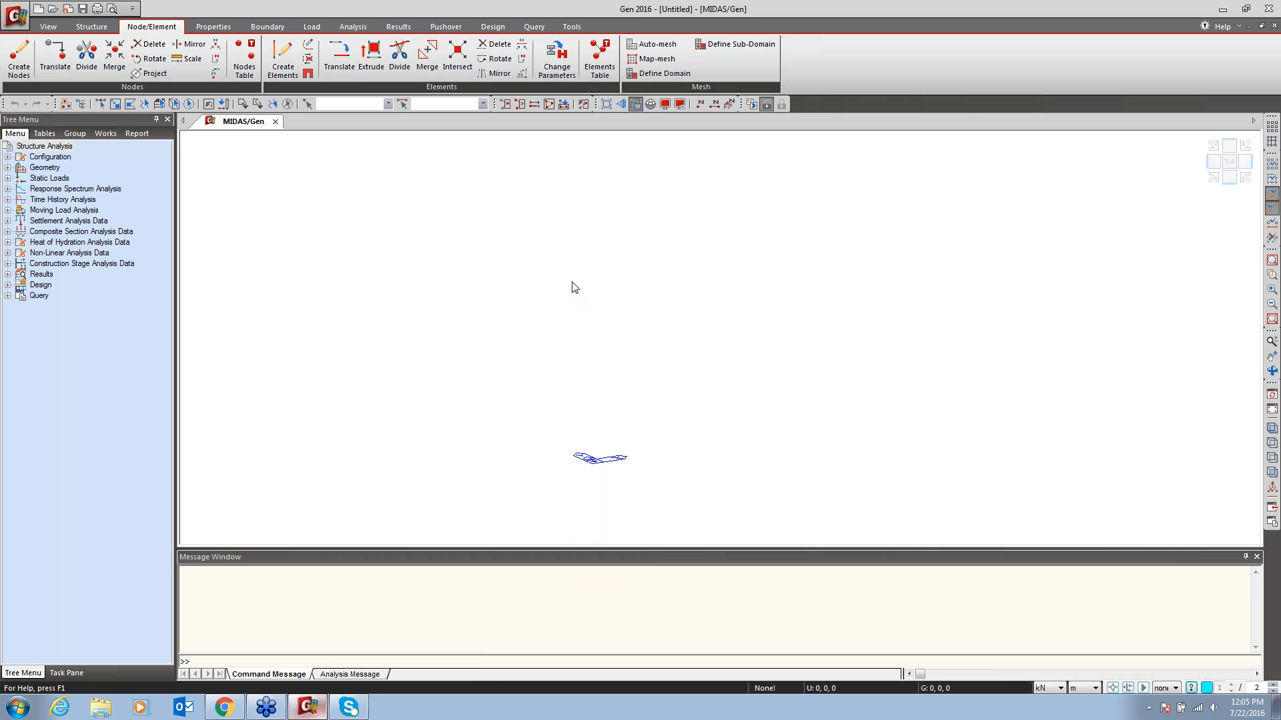
Create a node at the origin with coordinates 0, 0, 0
right_click(387, 208)
mouse_move(435, 213)
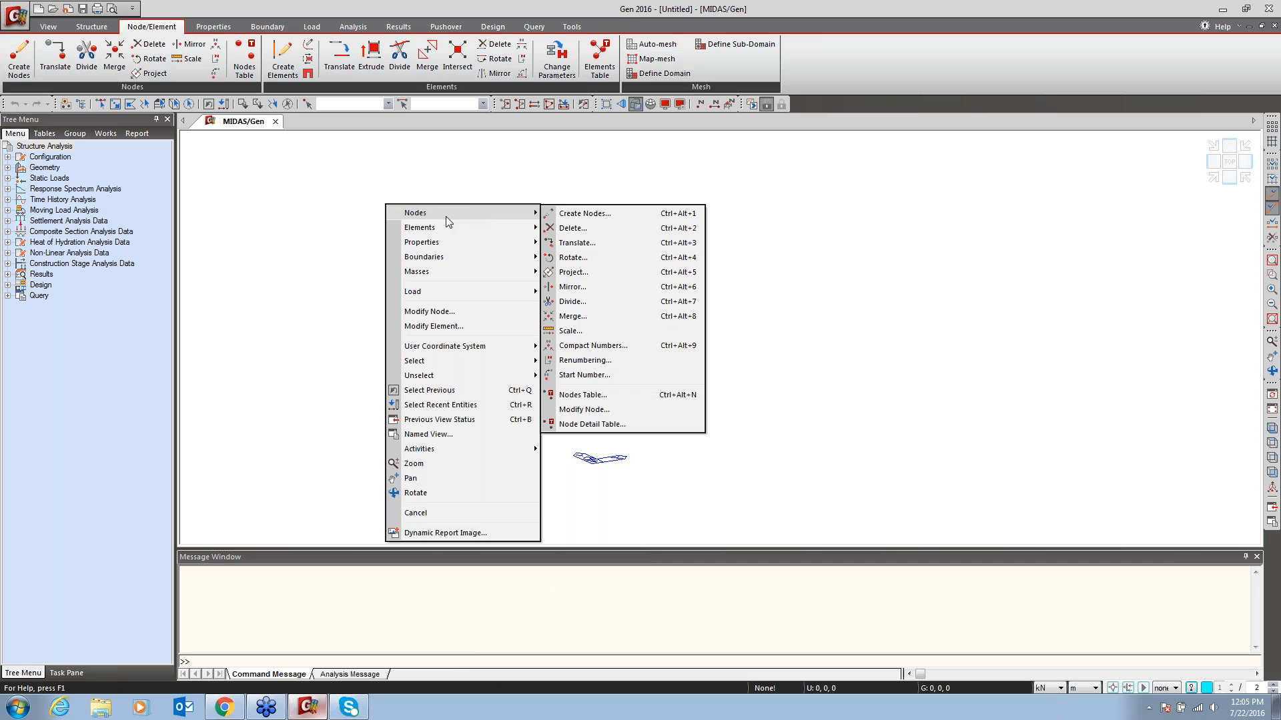
click(587, 213)
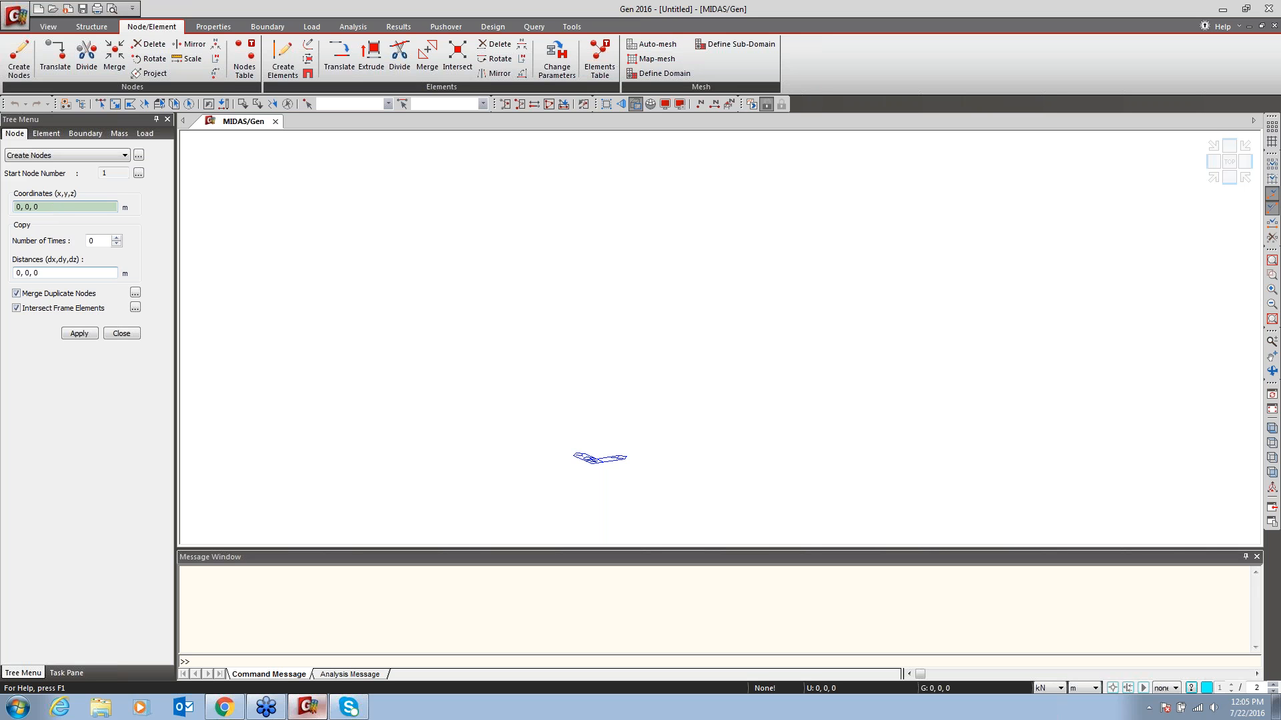
click(78, 335)
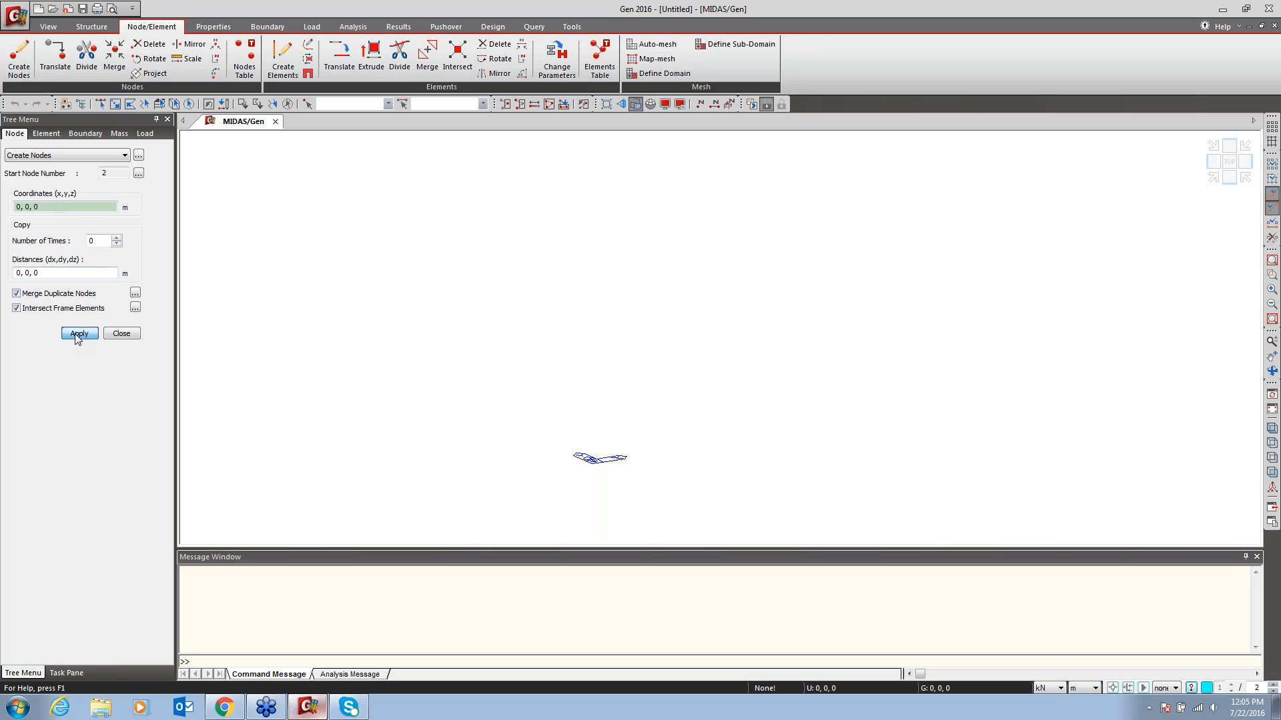
click(121, 334)
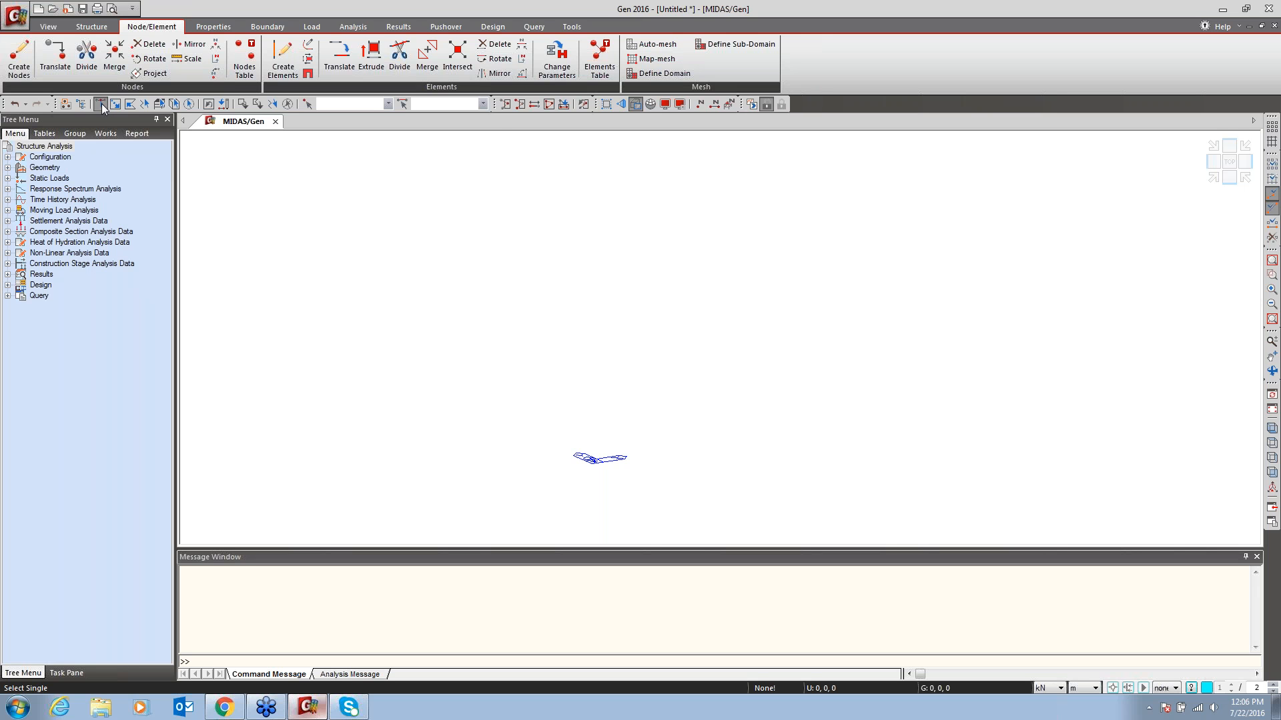
Select node 1 at the origin
drag(699, 425, 528, 511)
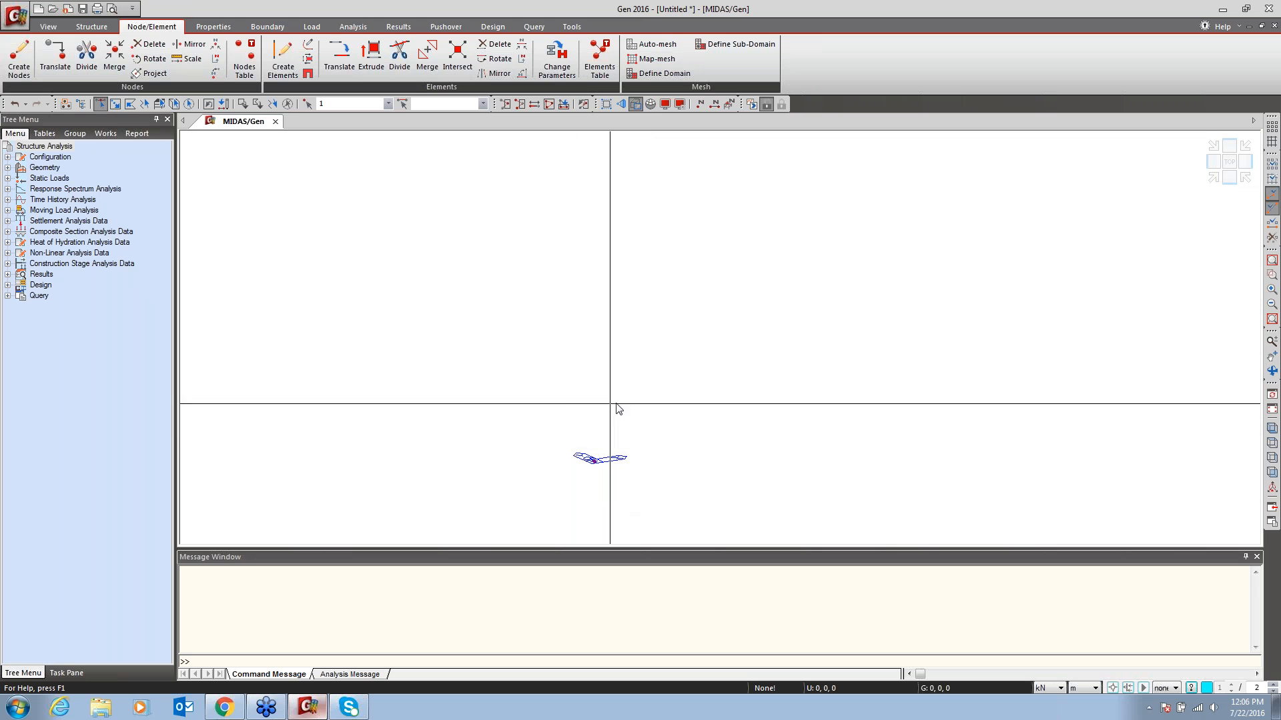
click(341, 105)
click(345, 105)
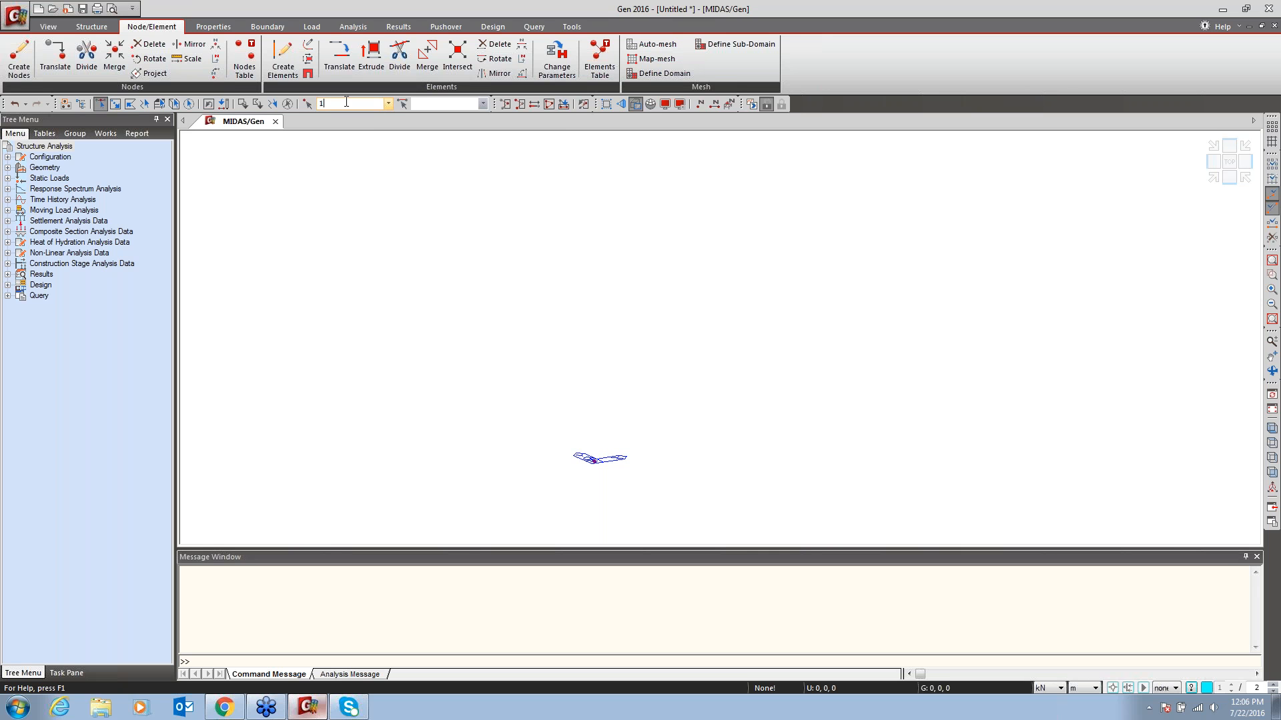
double_click(329, 104)
click(443, 104)
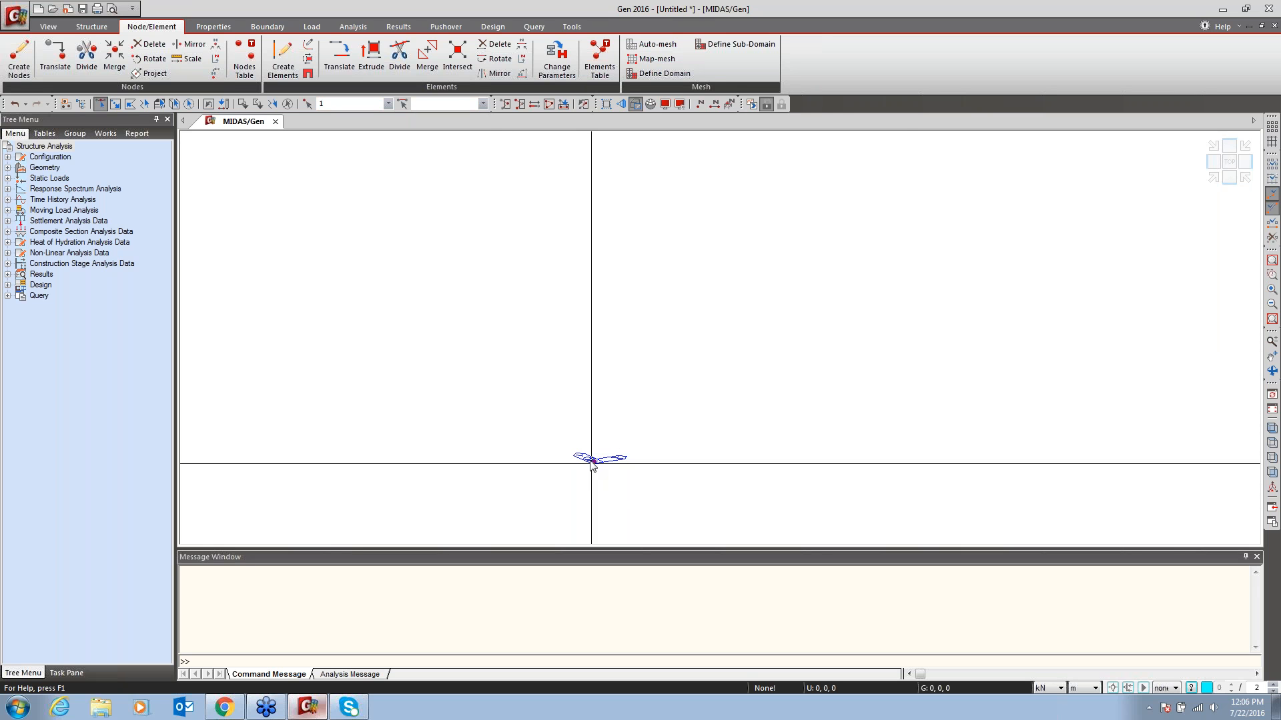
Translate the selected node in Copy mode with an equal distance of 4, 0, 0 m, repeated 10 times
right_click(467, 276)
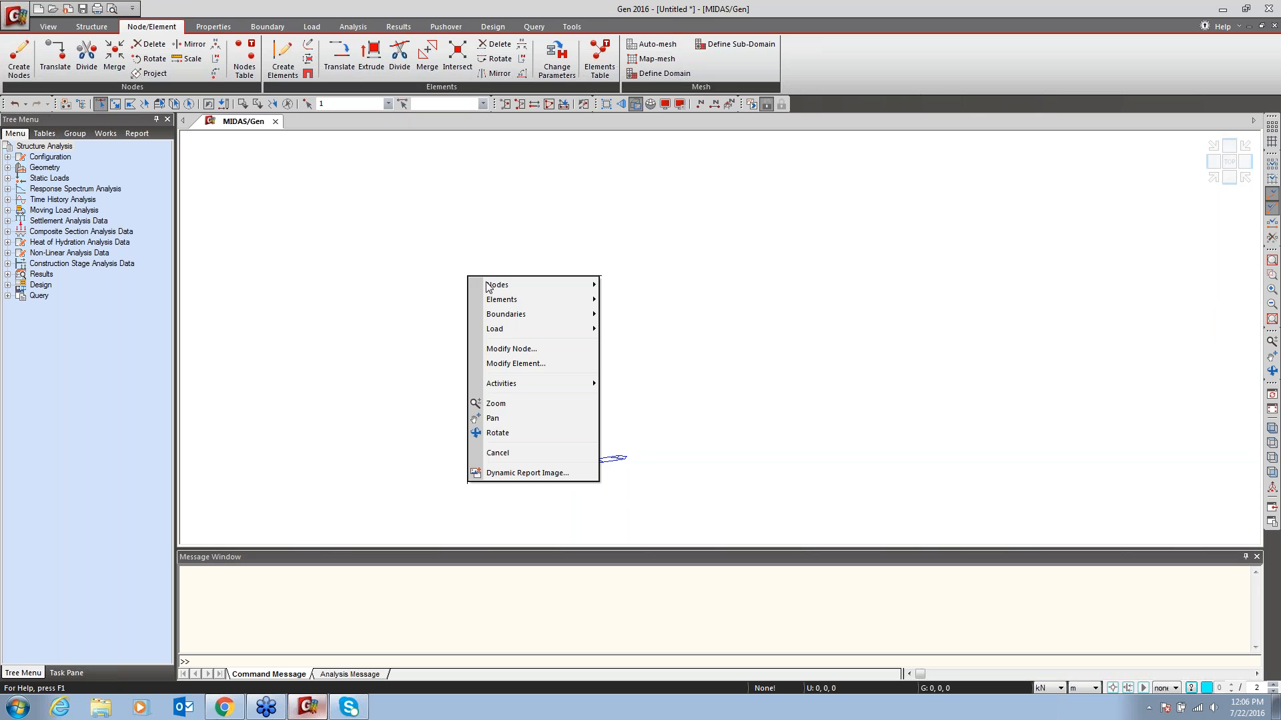
mouse_move(497, 286)
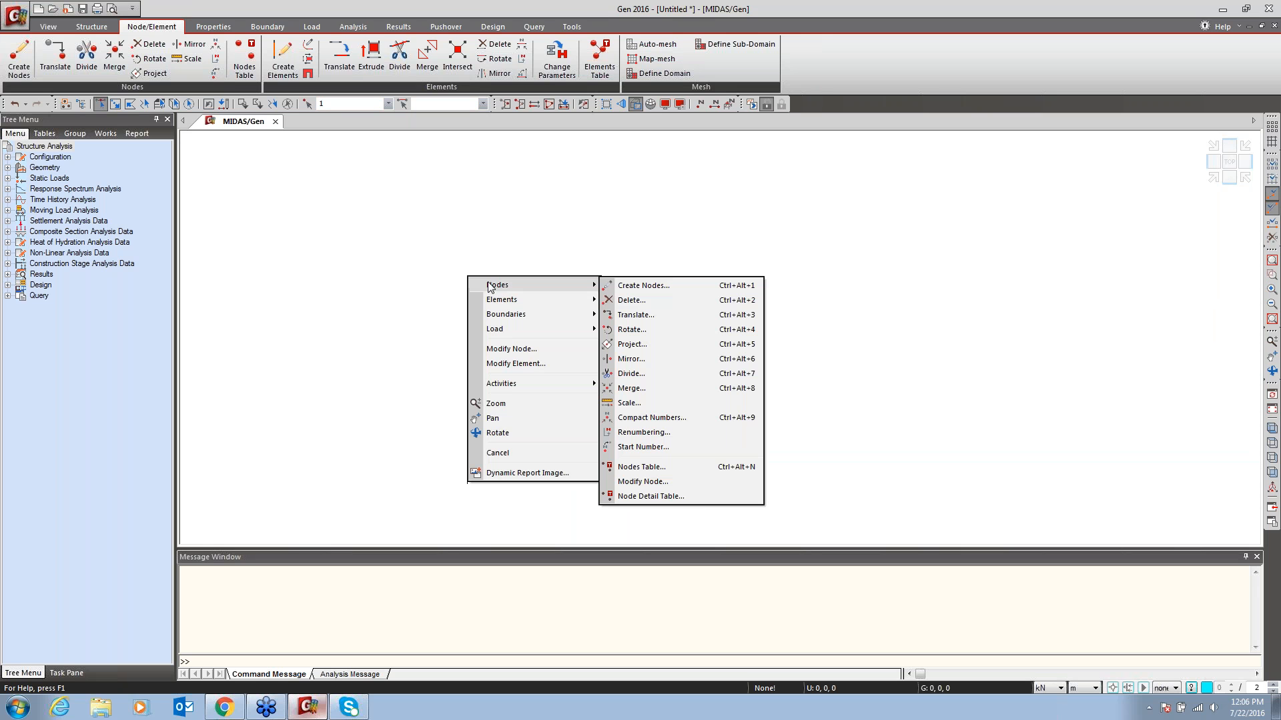
click(647, 316)
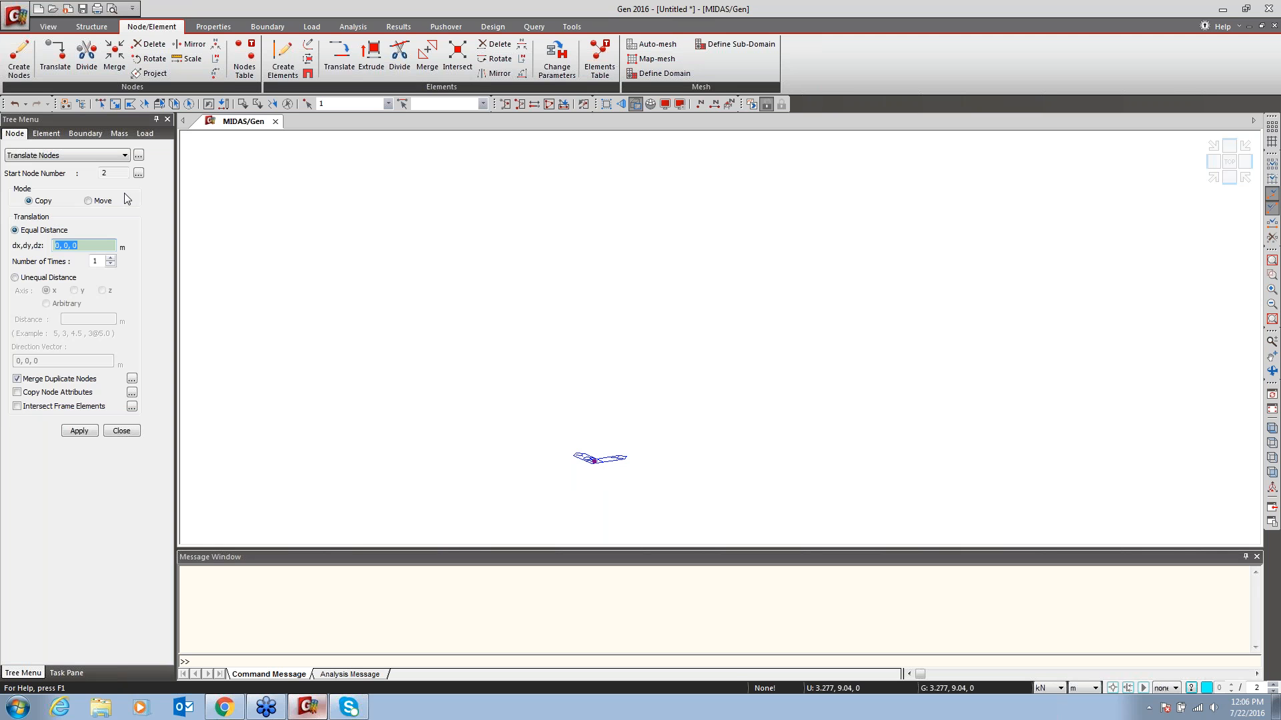
drag(60, 246, 51, 246)
text(10)
click(100, 261)
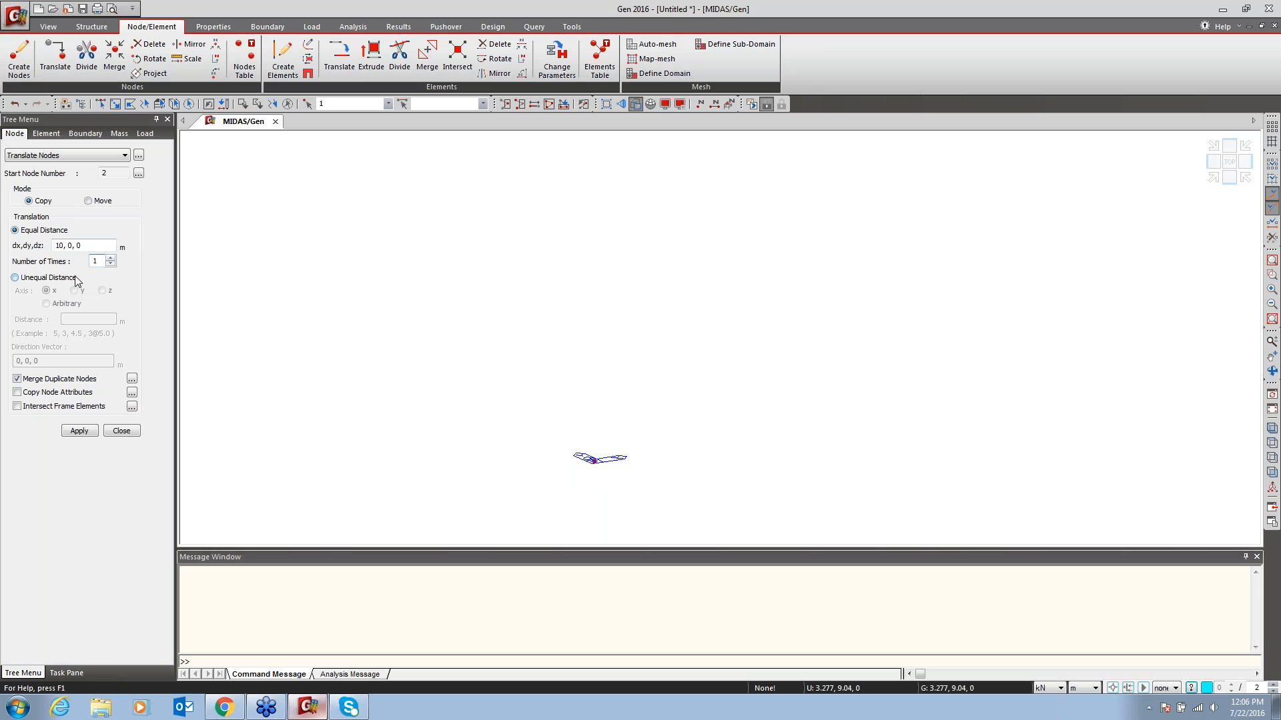
drag(65, 245, 18, 260)
text(4)
click(101, 261)
text(0)
click(79, 431)
click(1272, 261)
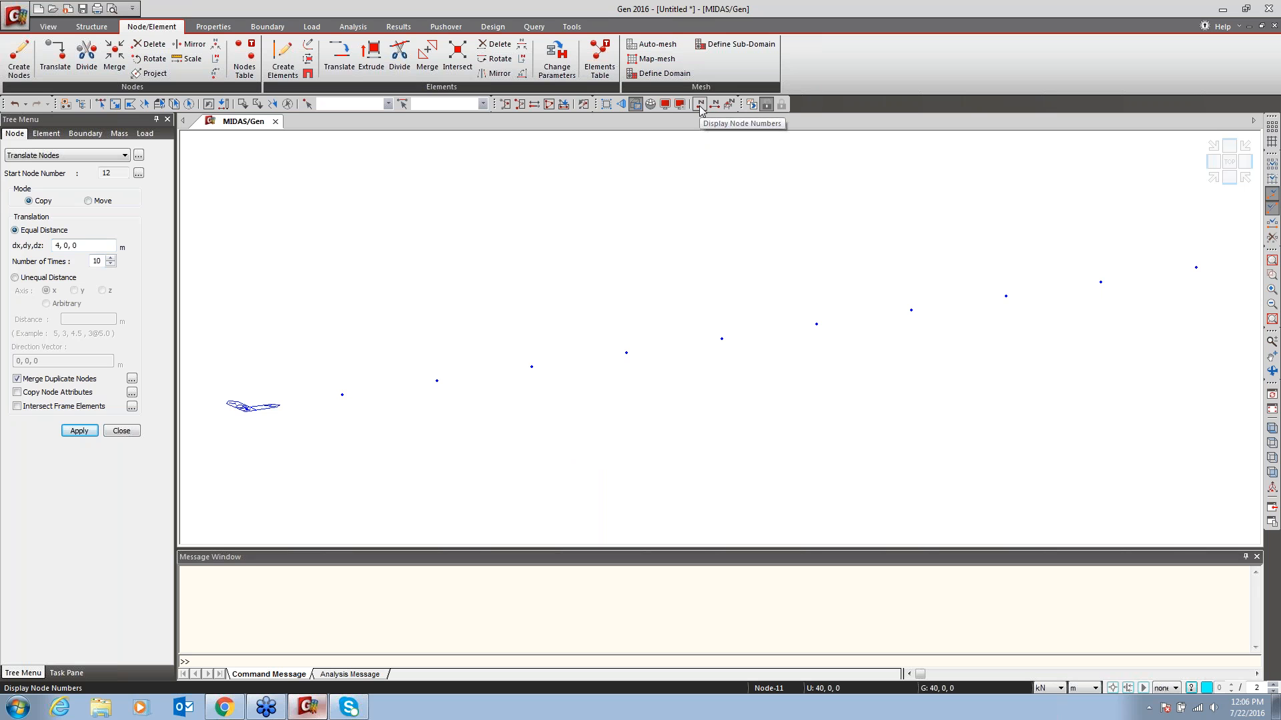
Turn on the display of node numbers in the model
click(665, 105)
click(543, 281)
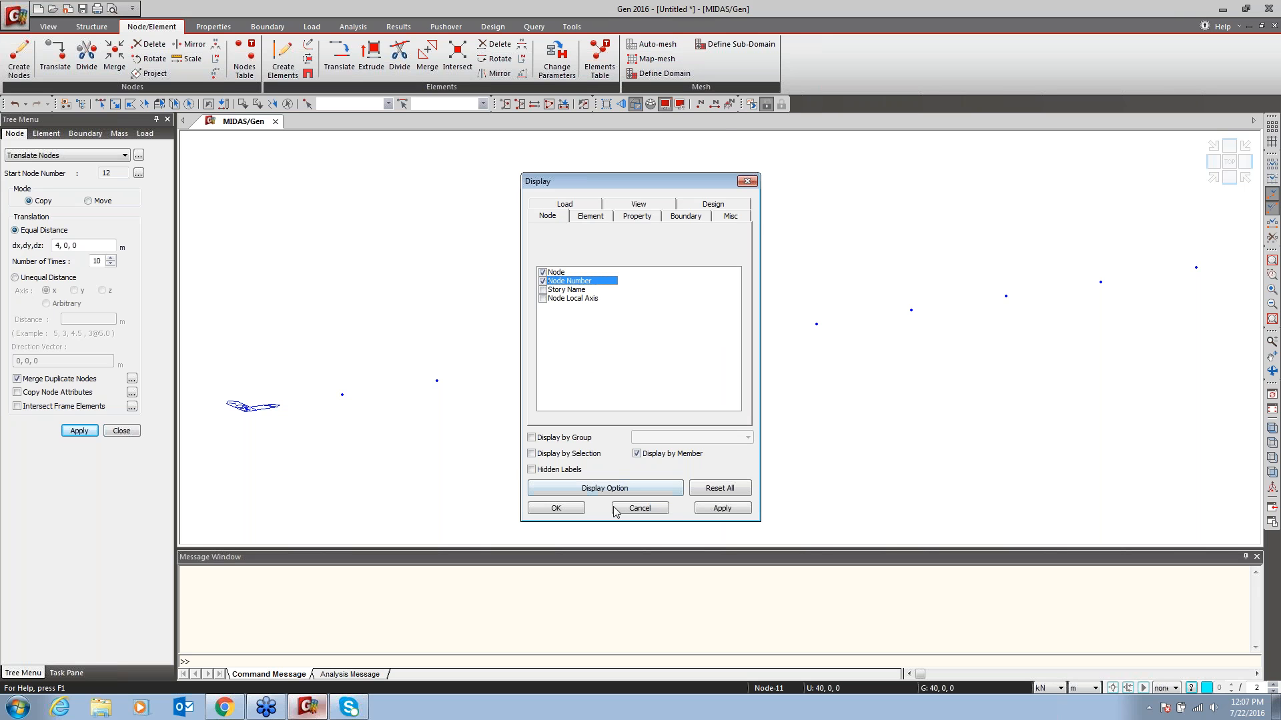
click(573, 511)
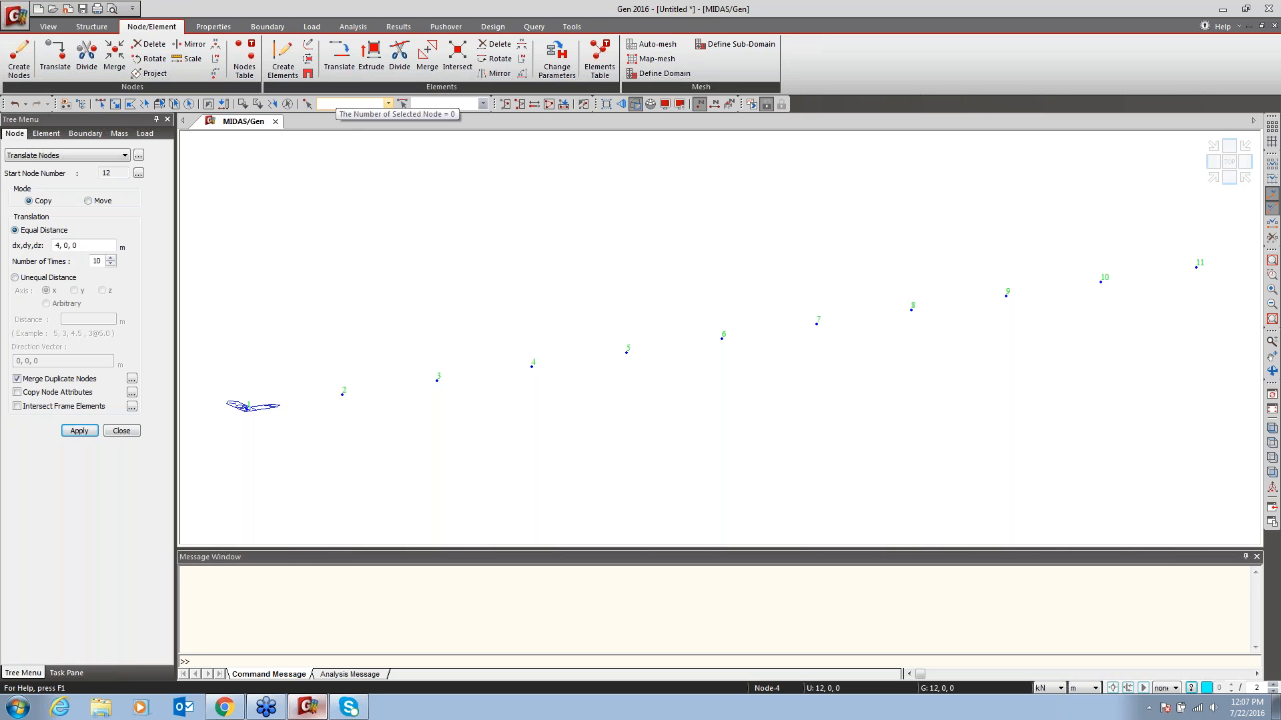
Select node 5 by its number and clear the selection
text(5)
key(Return)
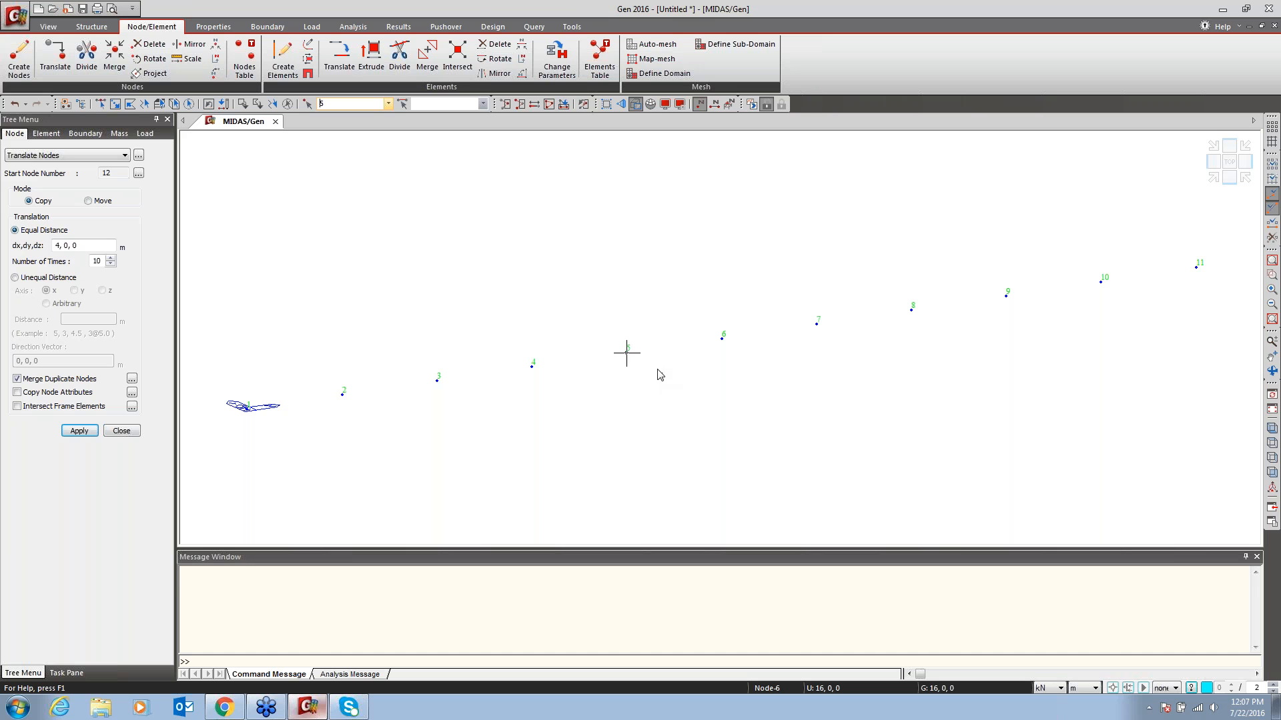
mouse_move(659, 375)
click(288, 107)
Select all nodes and copy them along the Y axis at unequal distances of 6, 3 and 6 m
click(189, 106)
click(27, 280)
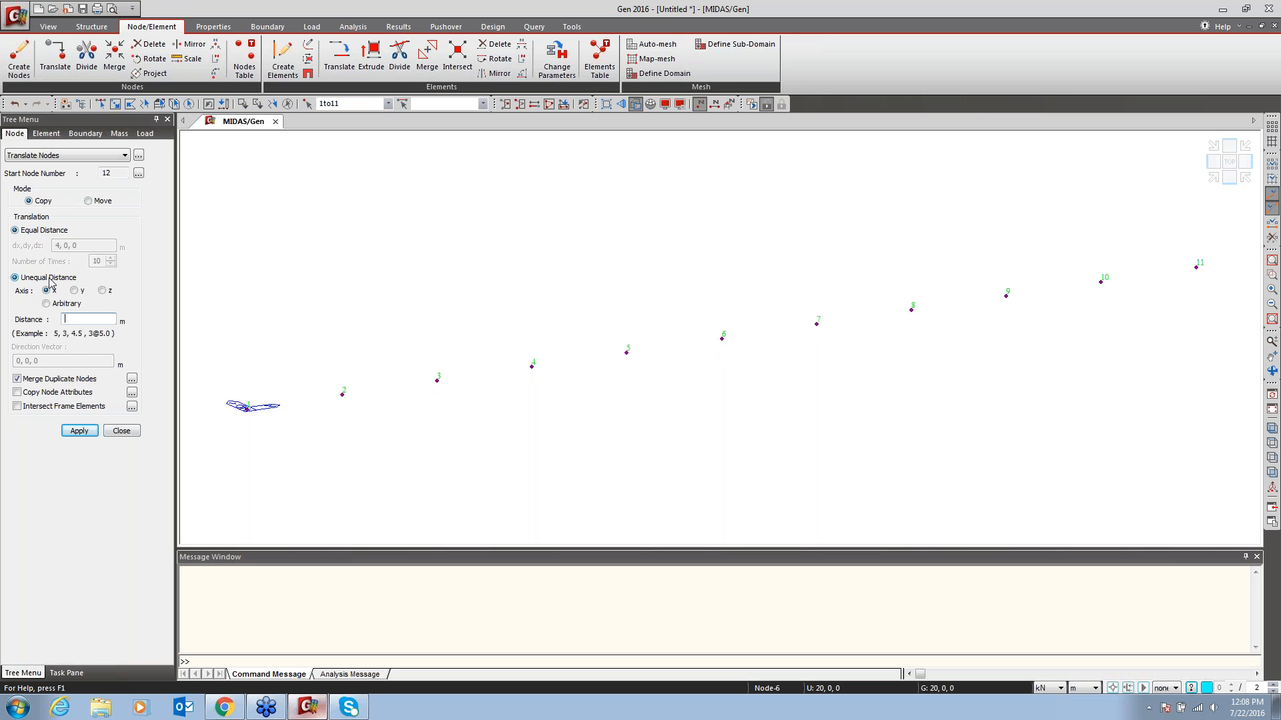
click(75, 291)
click(80, 431)
click(122, 431)
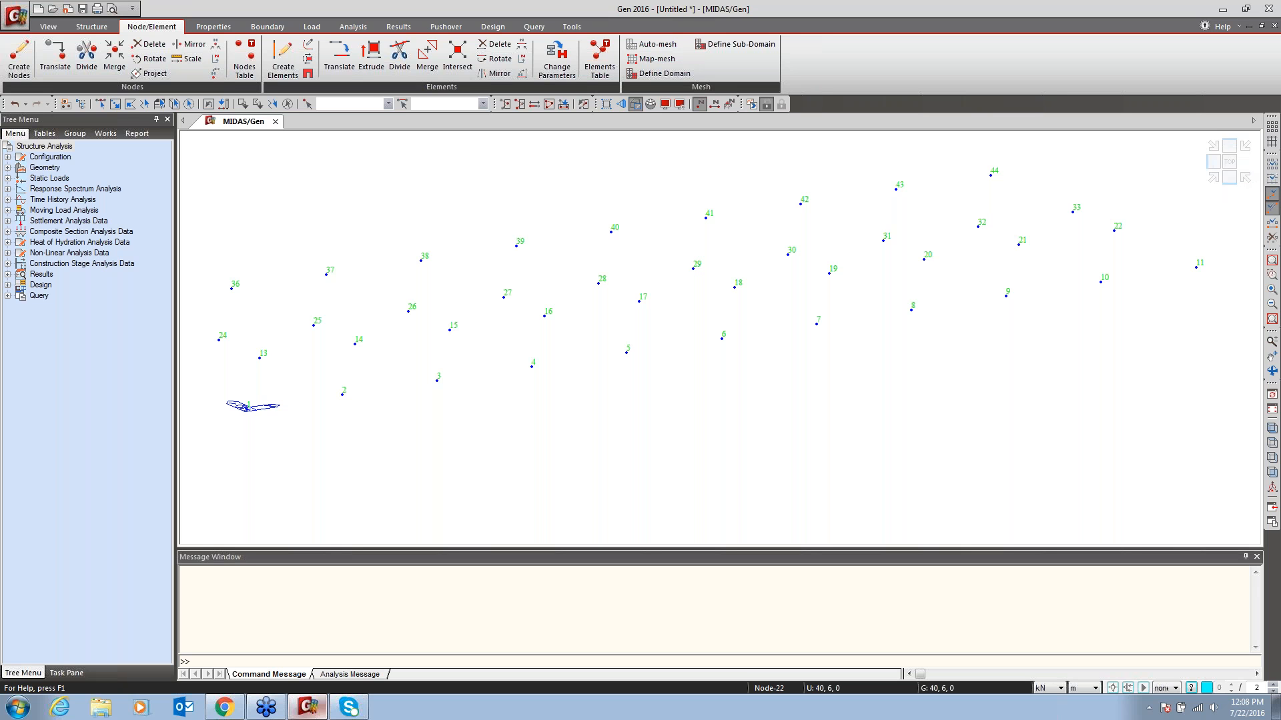
click(1229, 162)
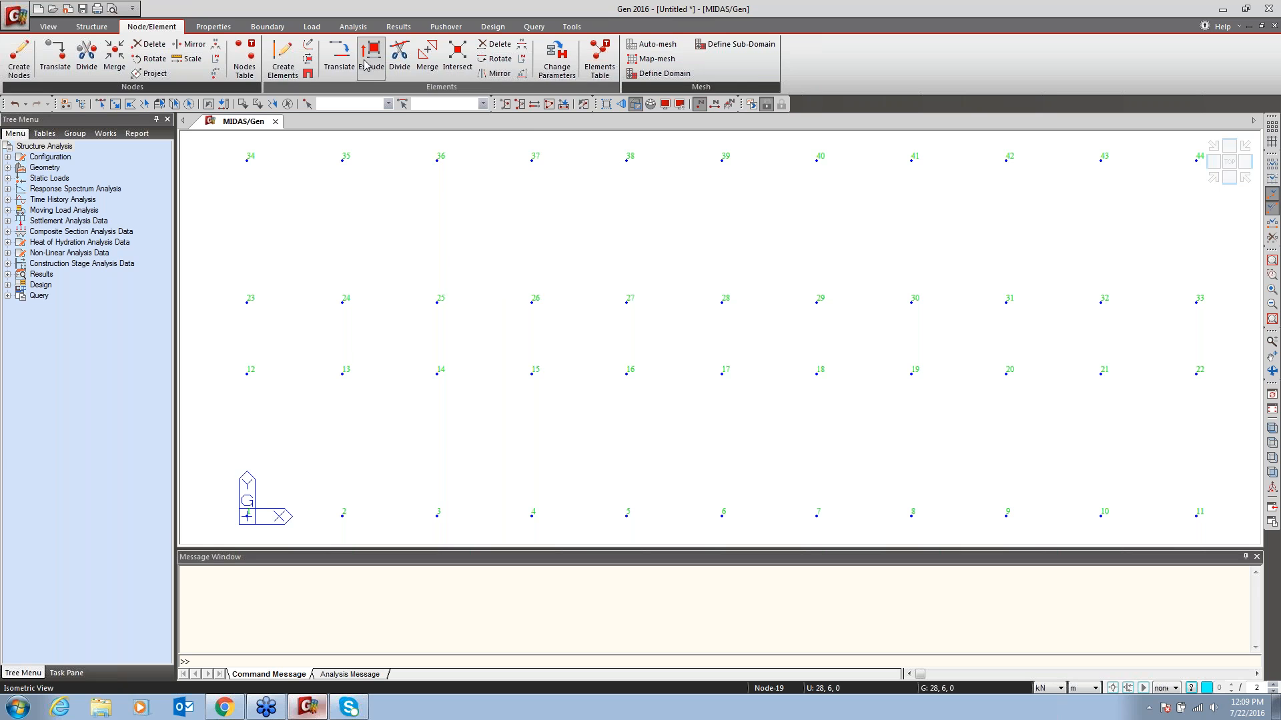
Start defining a new material with design type Concrete and the ASTM(RC) concrete standard
click(215, 27)
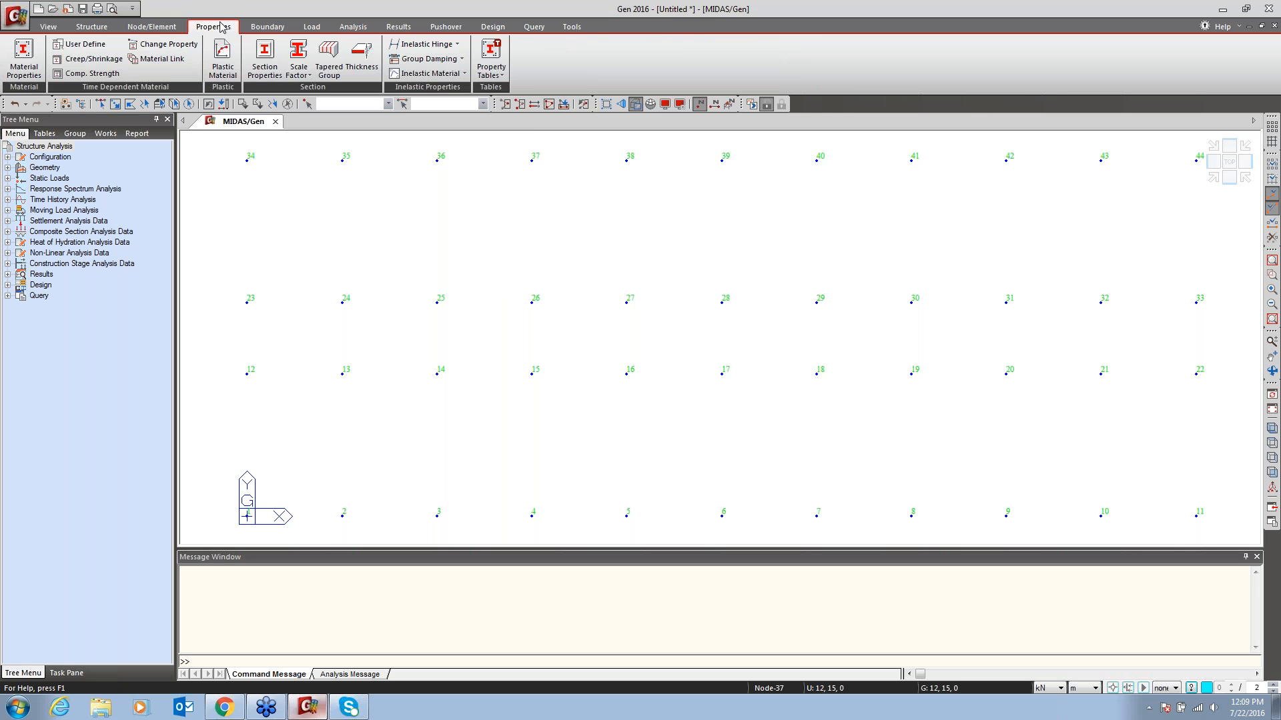
click(29, 61)
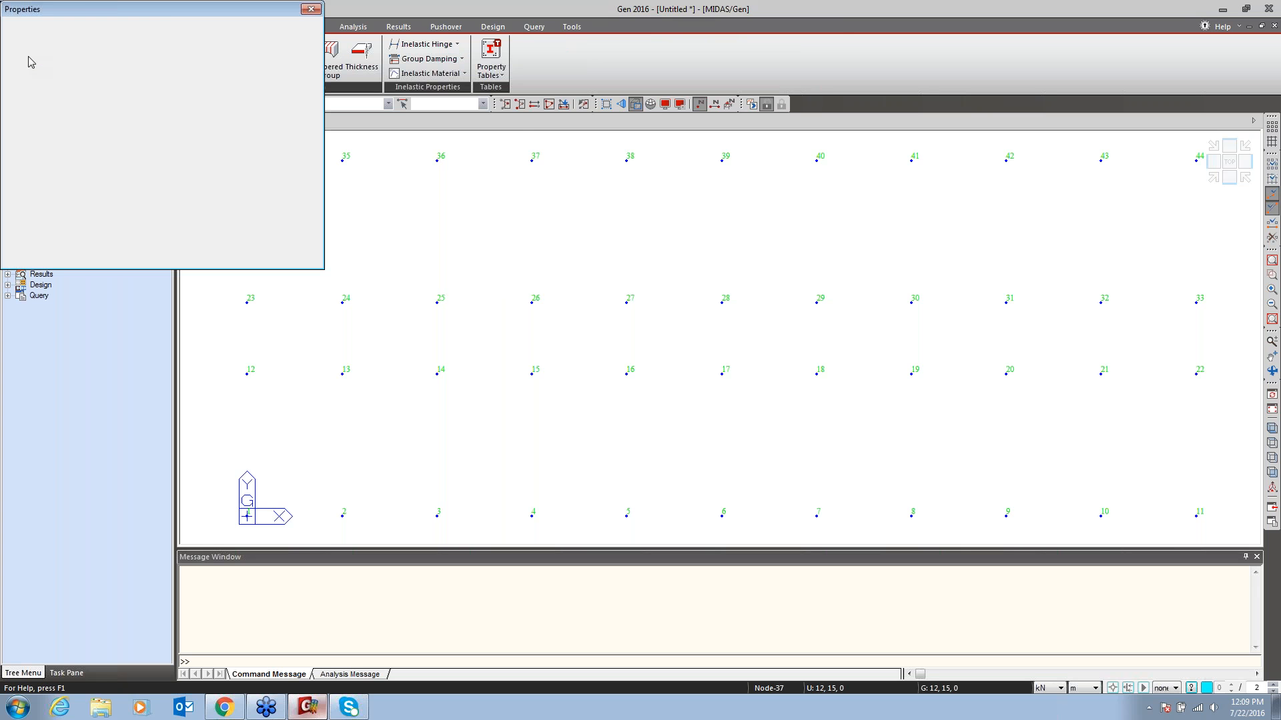
drag(171, 22, 370, 104)
click(489, 137)
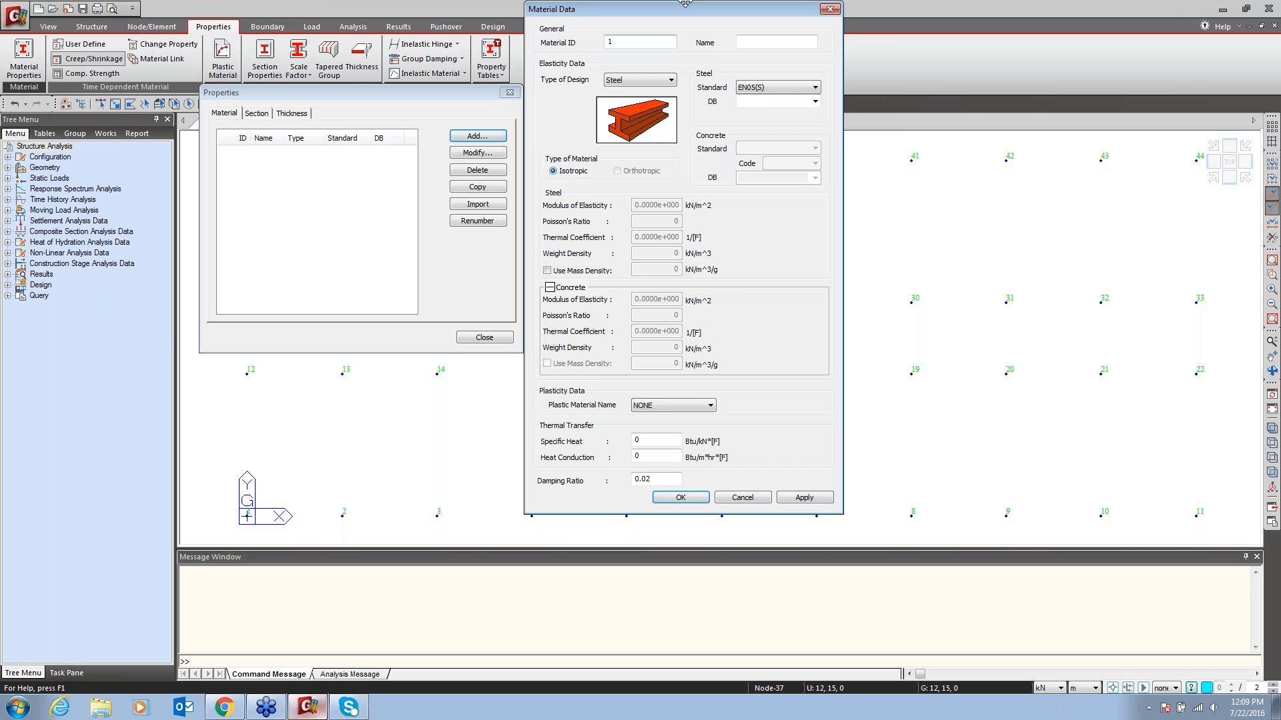
drag(685, 3, 812, 100)
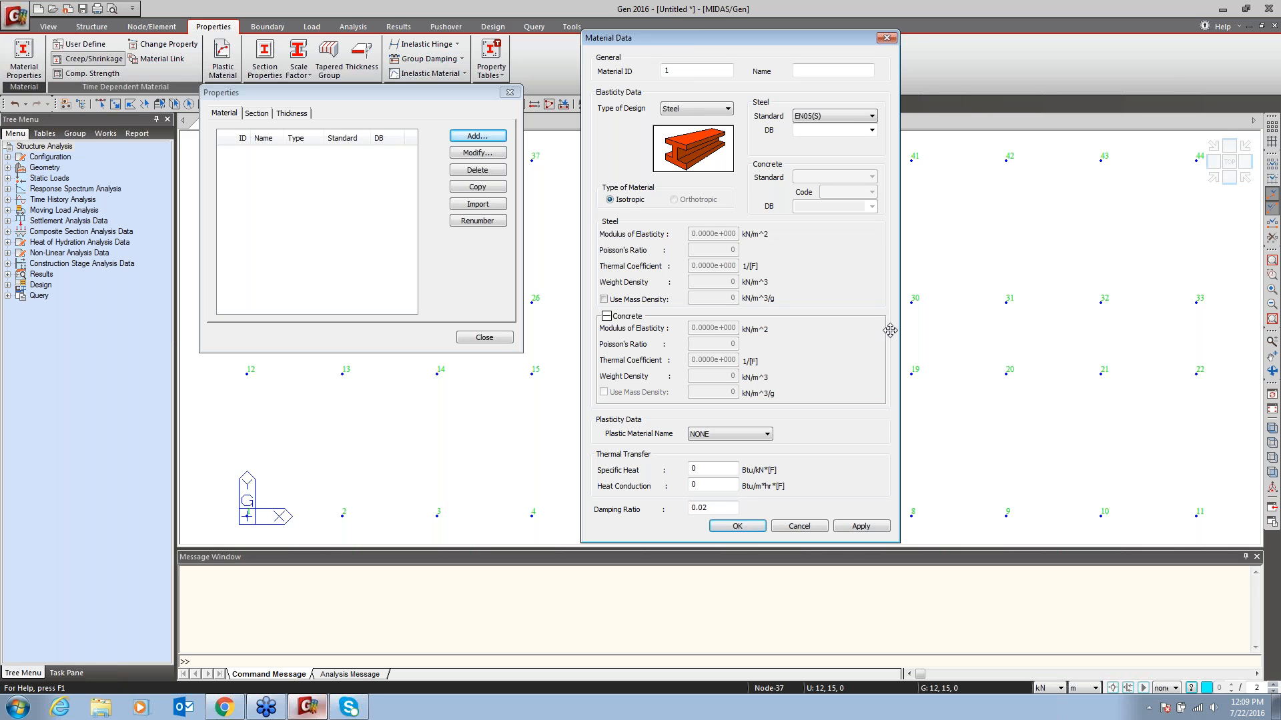
click(723, 114)
click(694, 132)
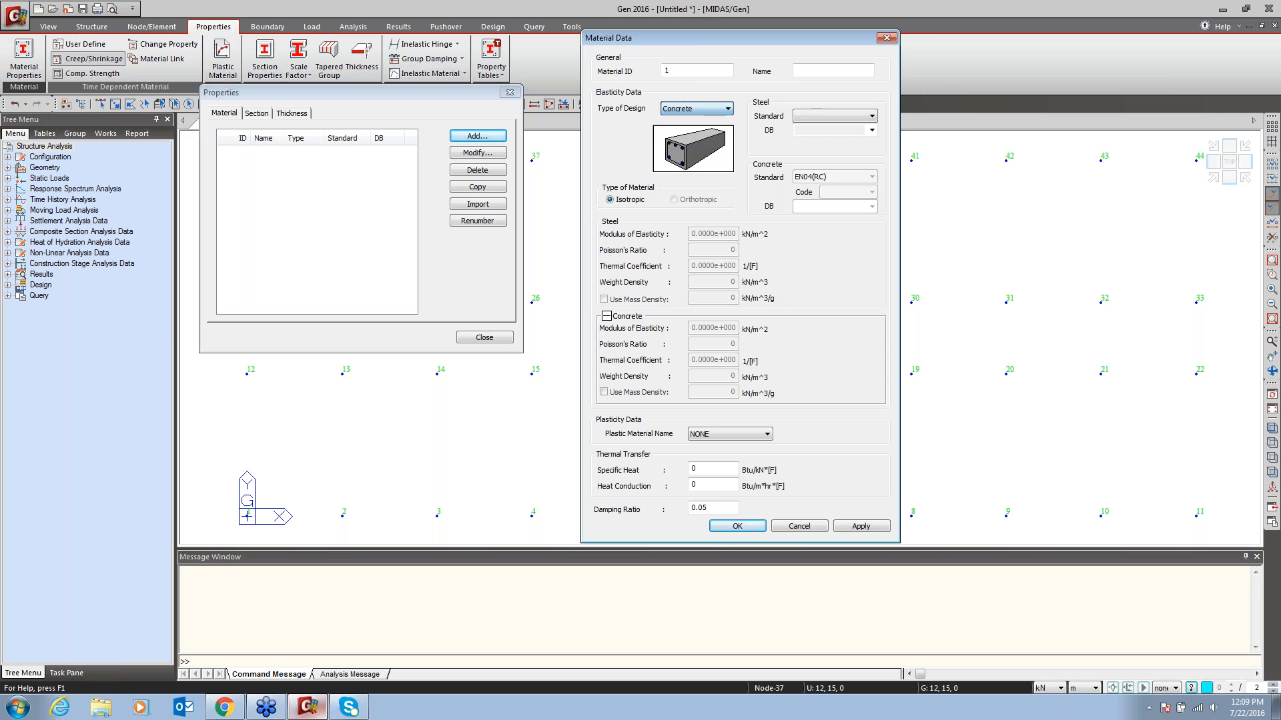
click(842, 180)
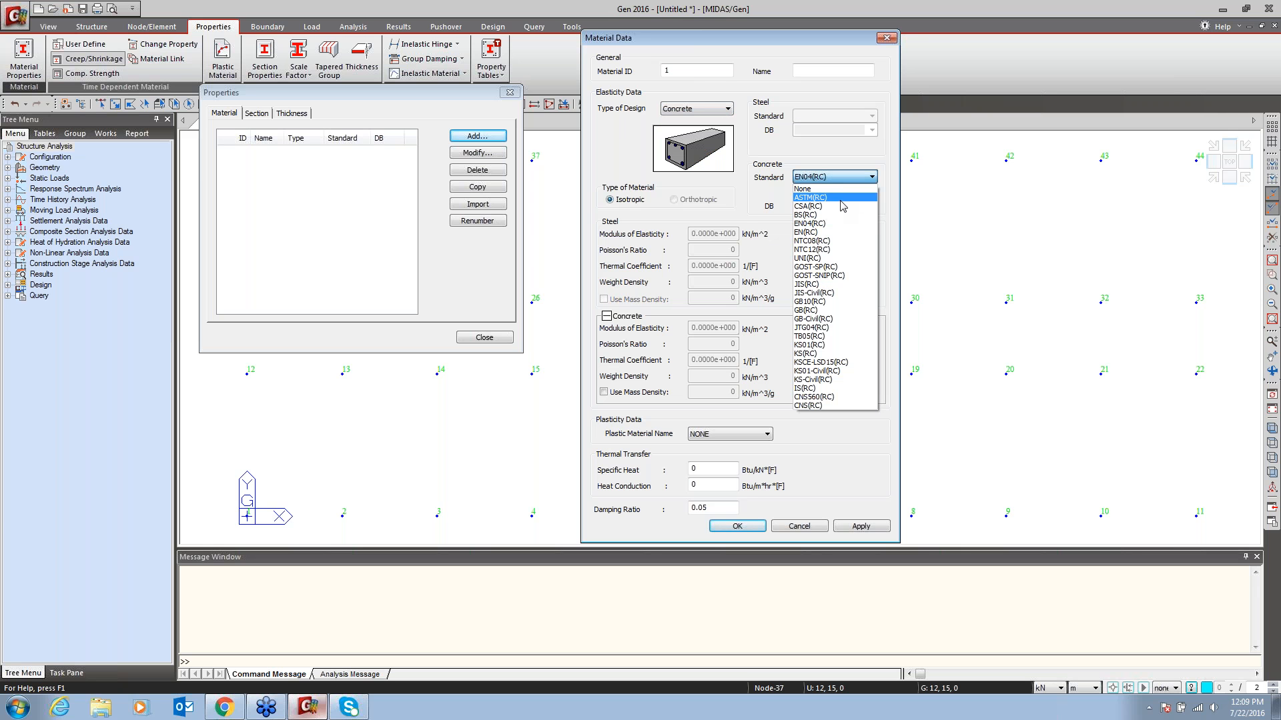
click(821, 197)
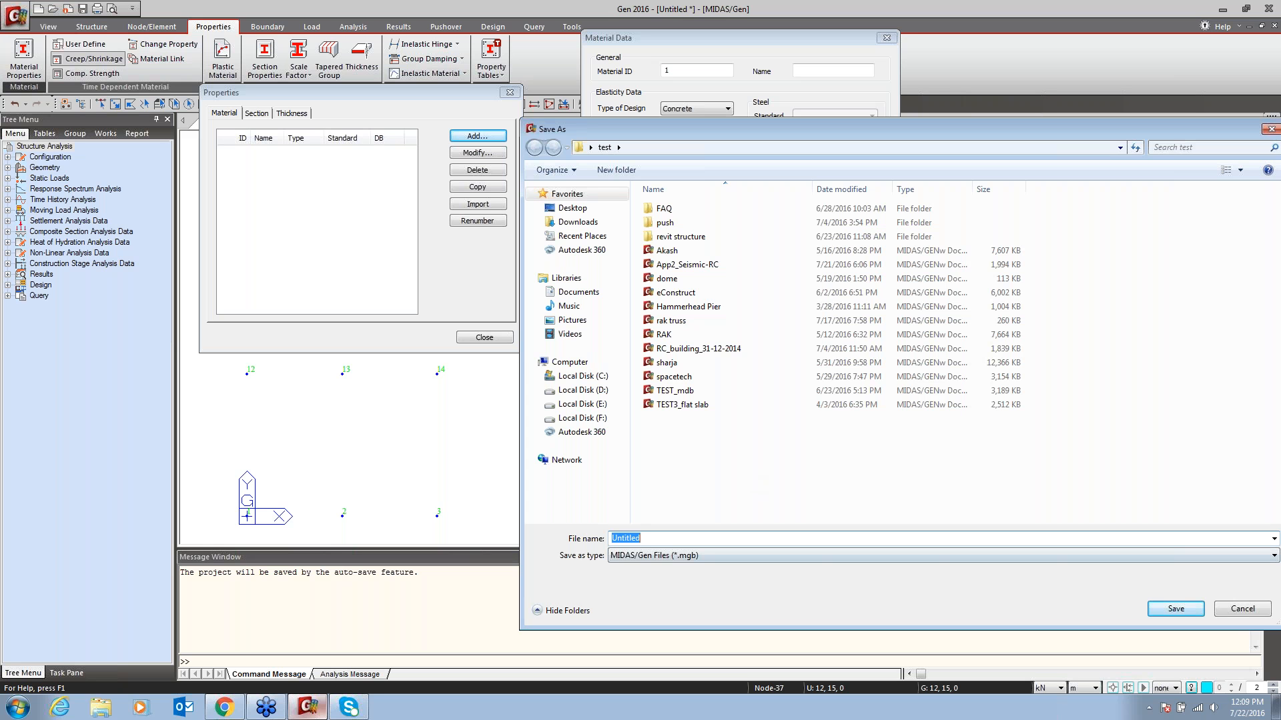
Save the project in the test folder under the file name doha
text(doha)
click(1162, 611)
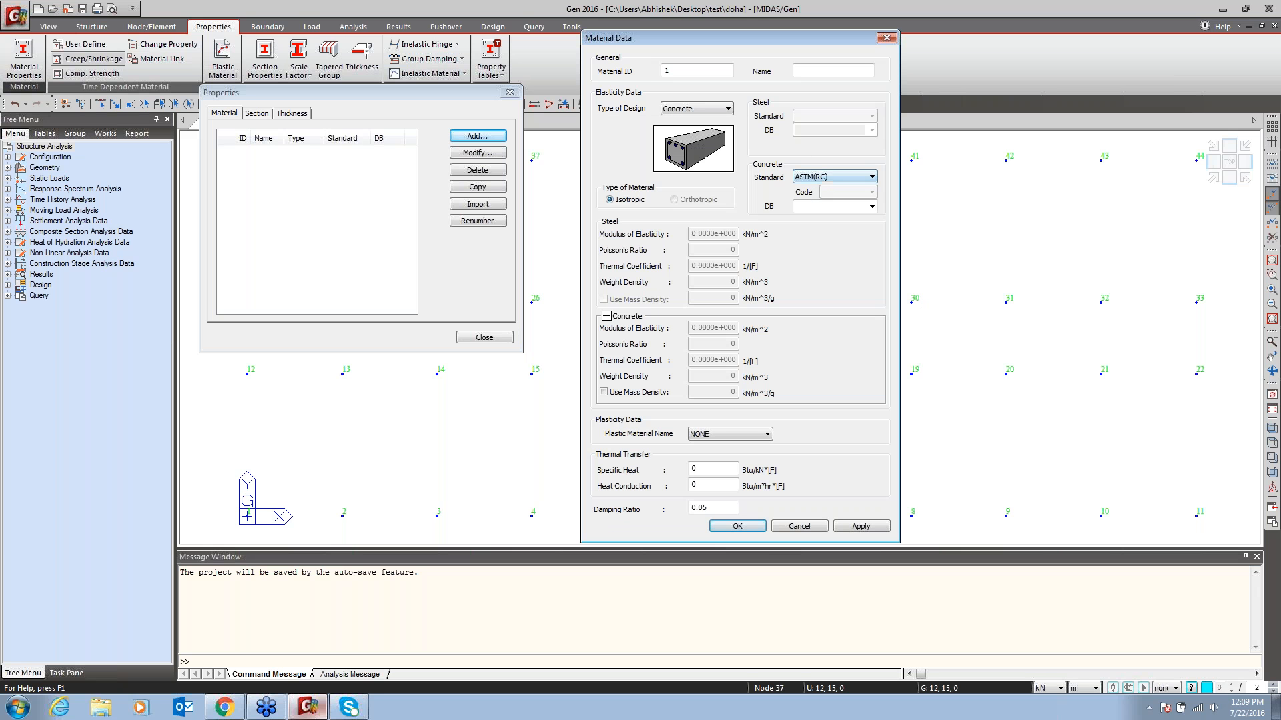
Try Grade C4000 and switch to Grade C5000 as the concrete database entry for the first material
click(872, 208)
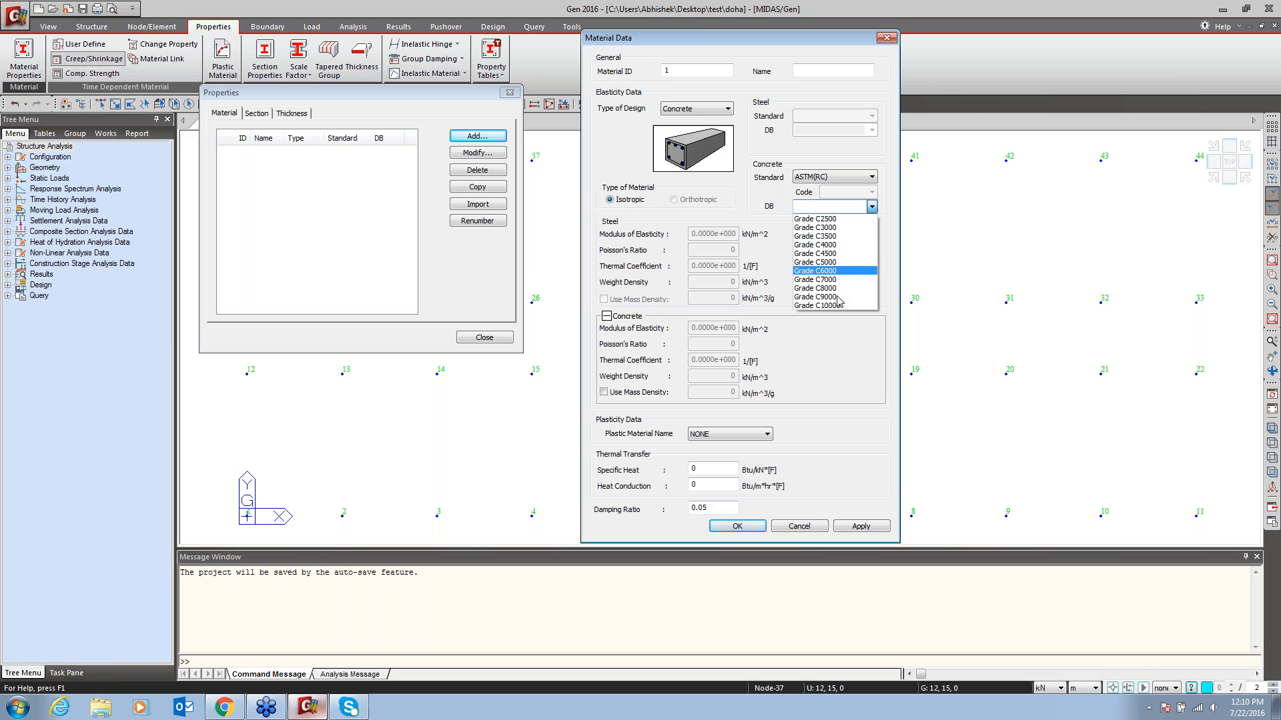
click(832, 246)
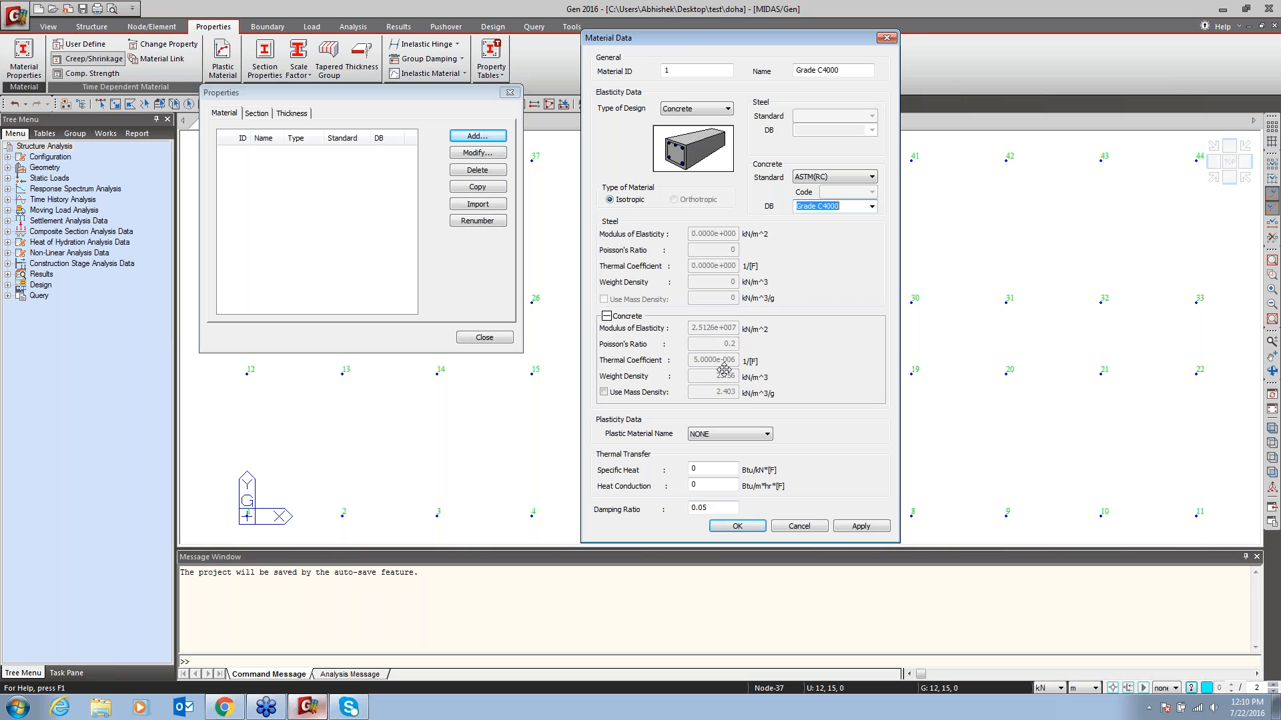
click(873, 207)
click(838, 263)
Set the concrete standard to None so the concrete properties can be entered manually
click(815, 176)
click(803, 189)
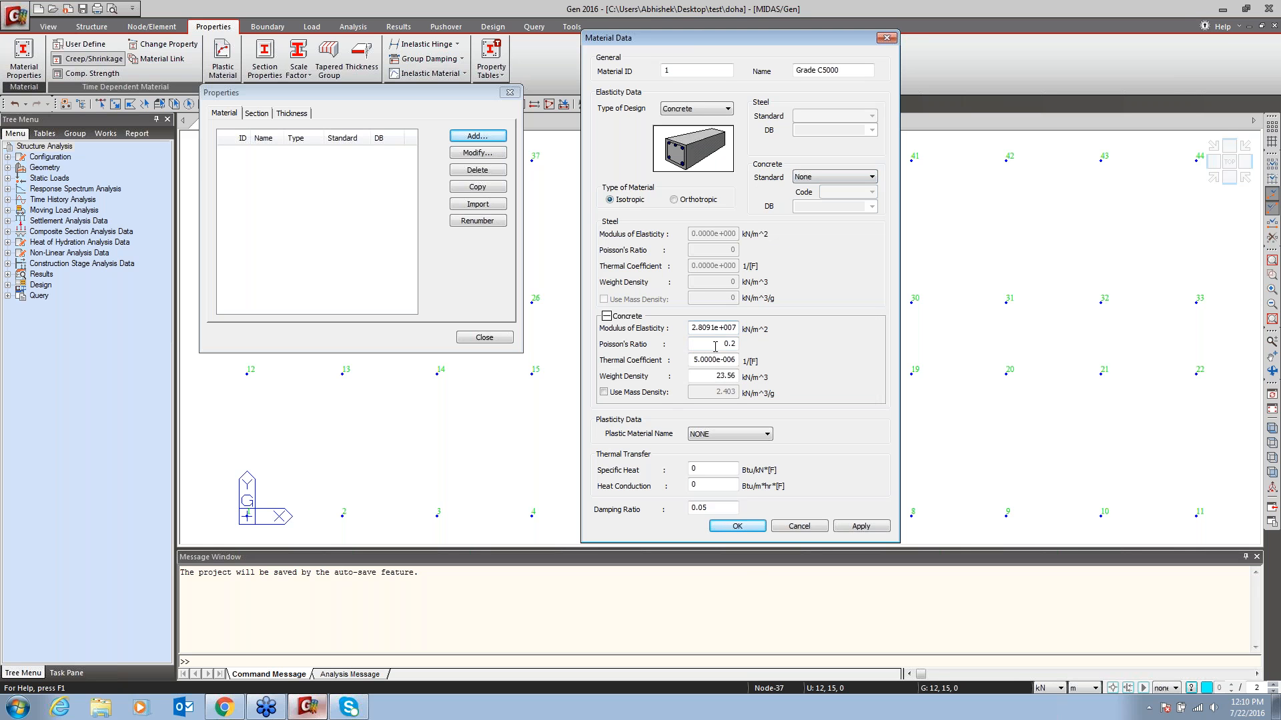
key(Tab)
Set the concrete standard to ASTM(RC) with database entry Grade C4000 and add it as material 1
click(861, 176)
click(815, 200)
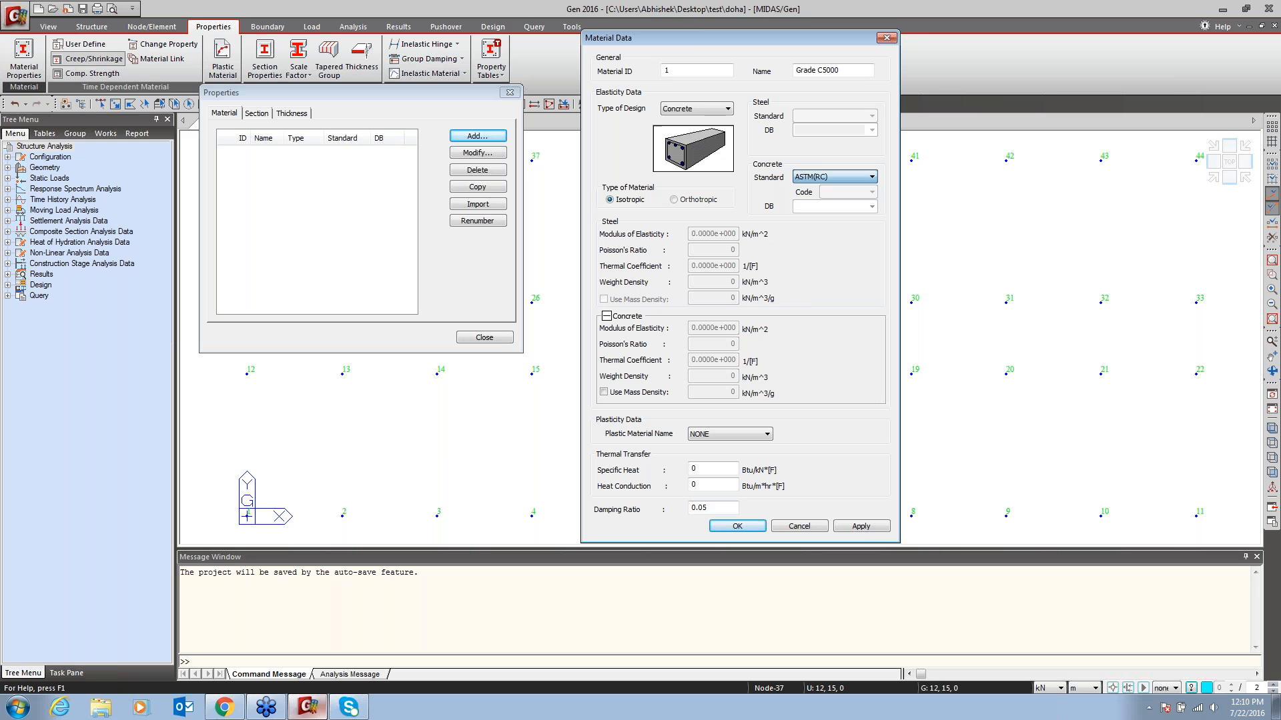
click(871, 206)
click(840, 245)
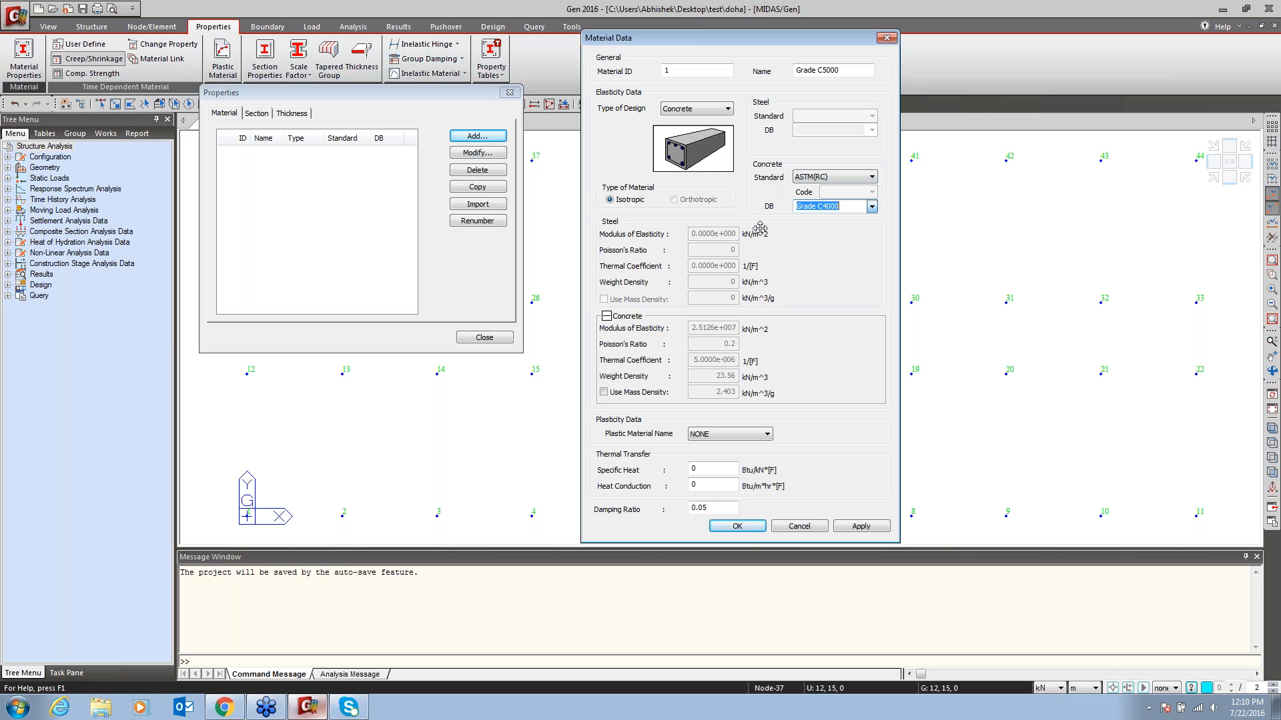
click(859, 527)
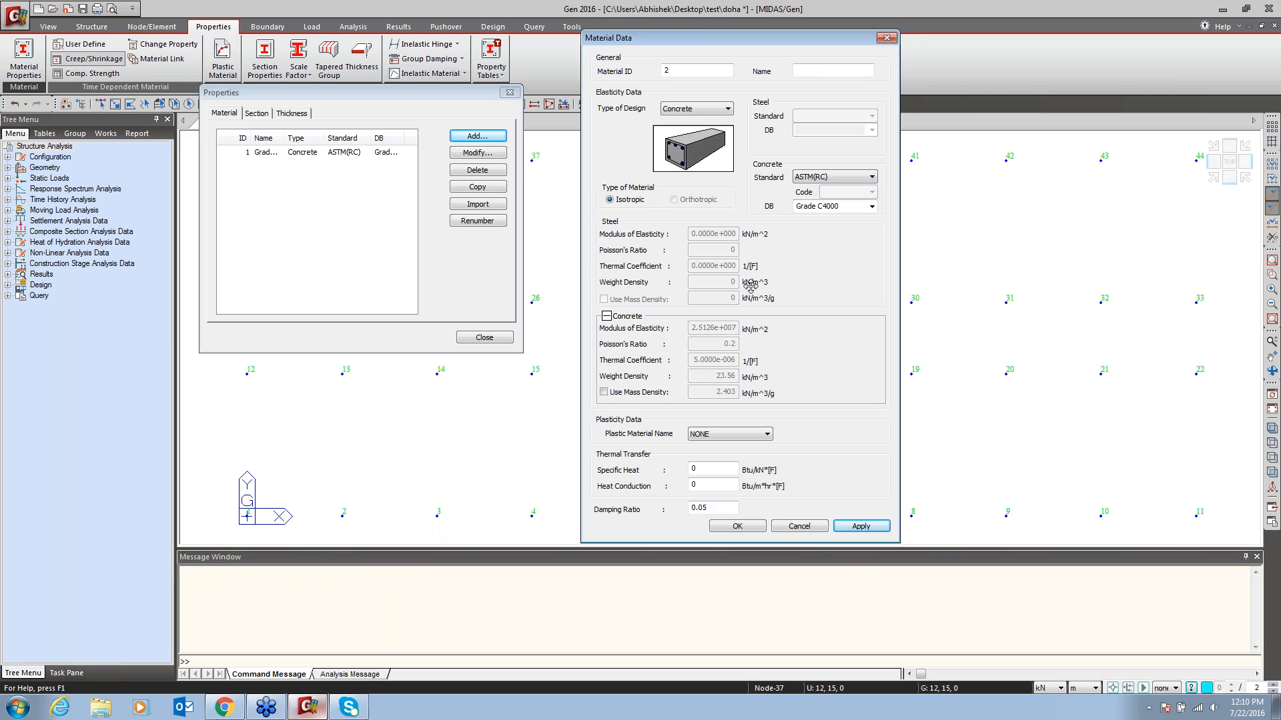
Add a second ASTM(RC) concrete material using database entry Grade C3000 and finish the material definition
click(872, 208)
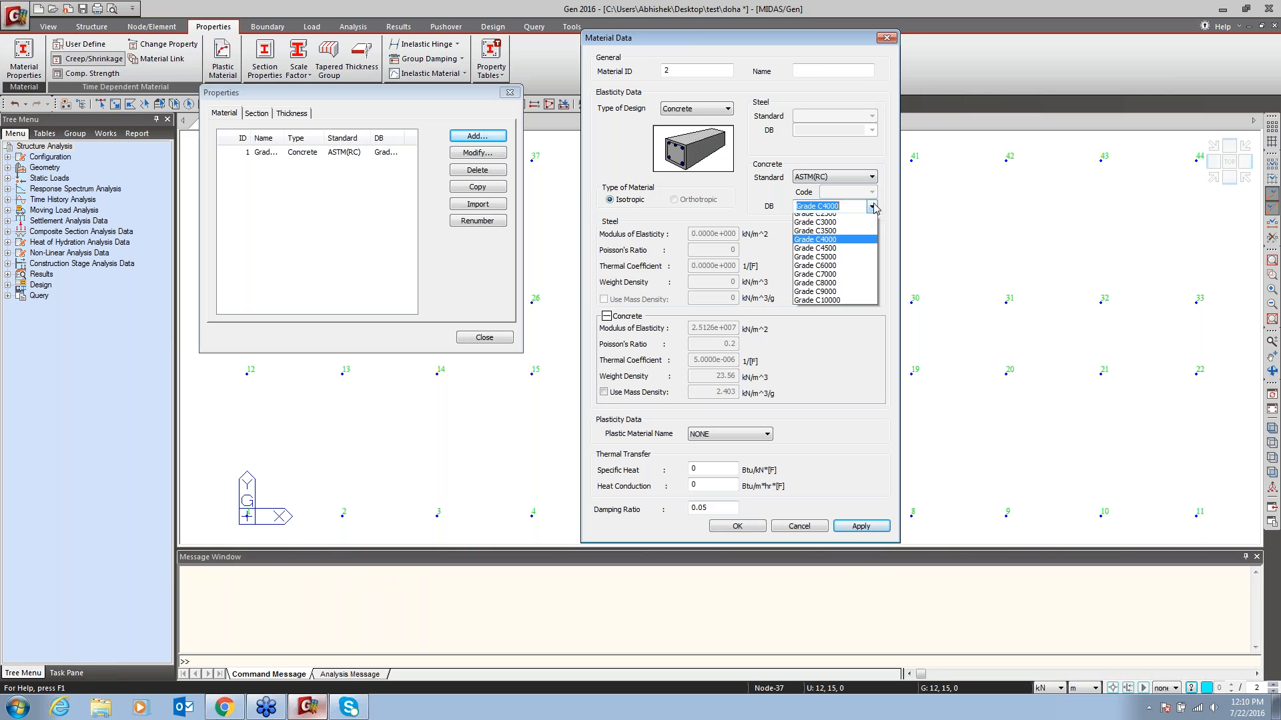
click(815, 228)
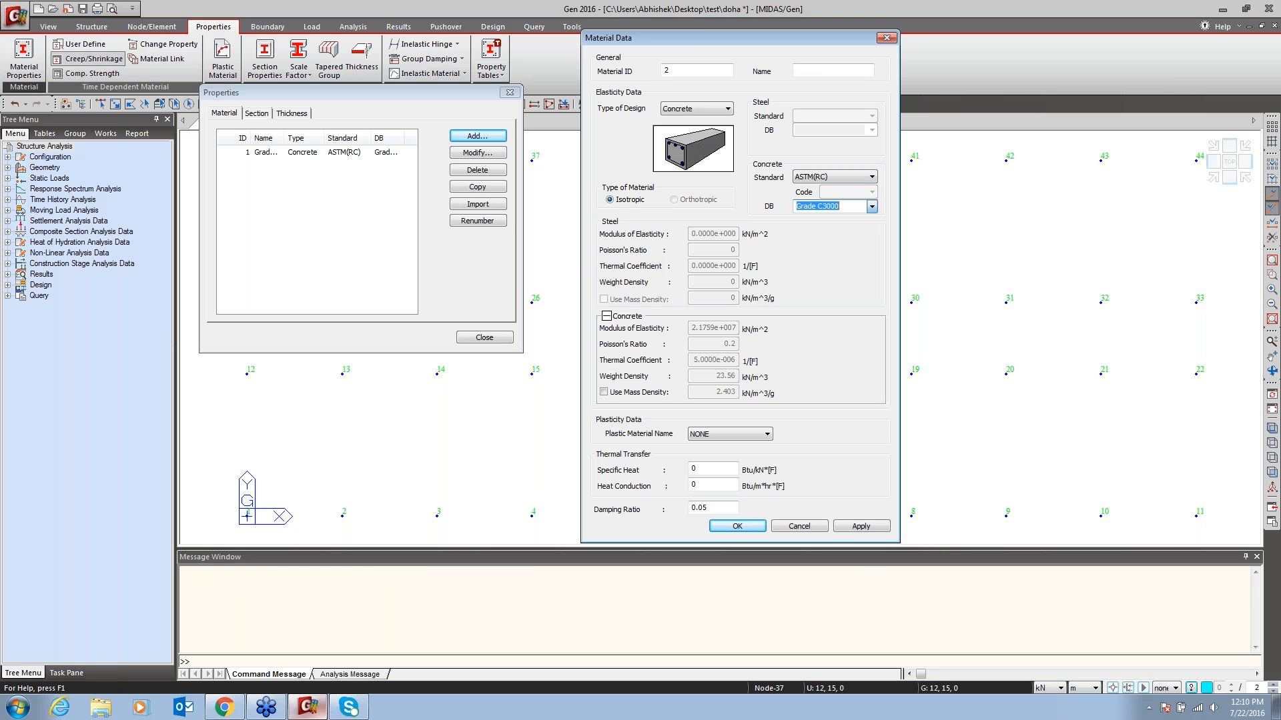
click(736, 527)
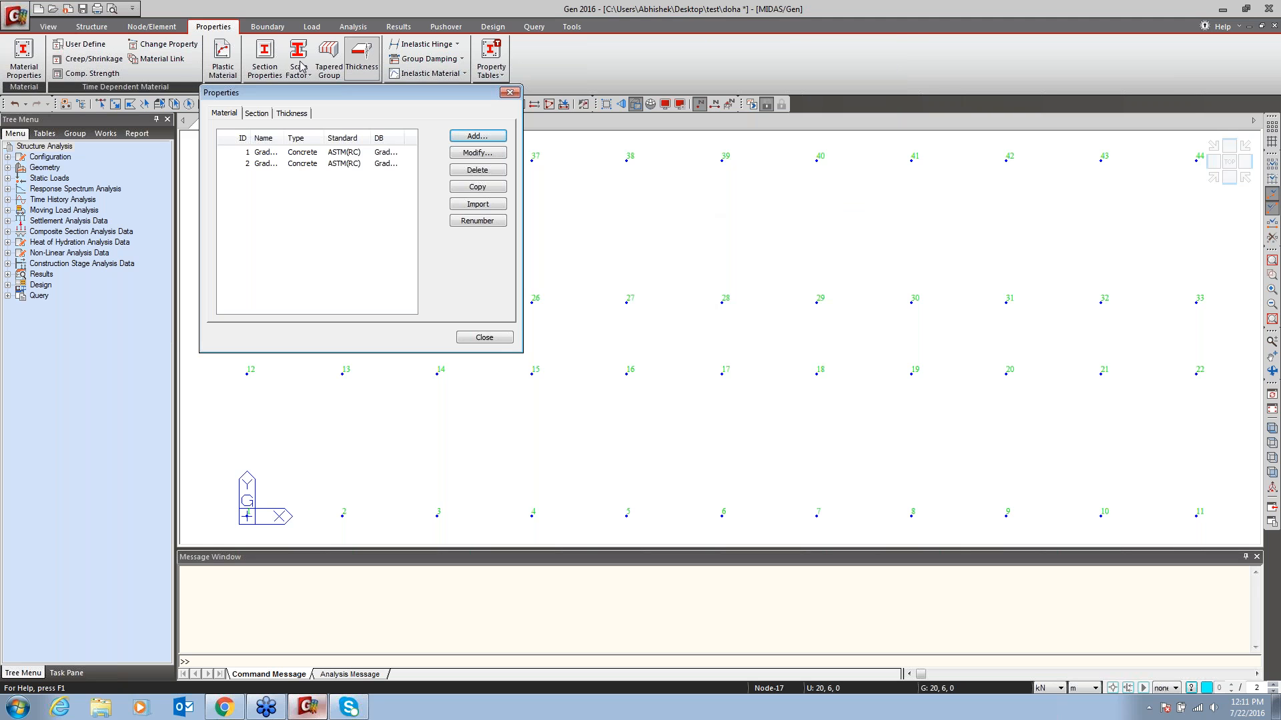
Start defining a new section and move its data dialog clear of the properties list
click(264, 115)
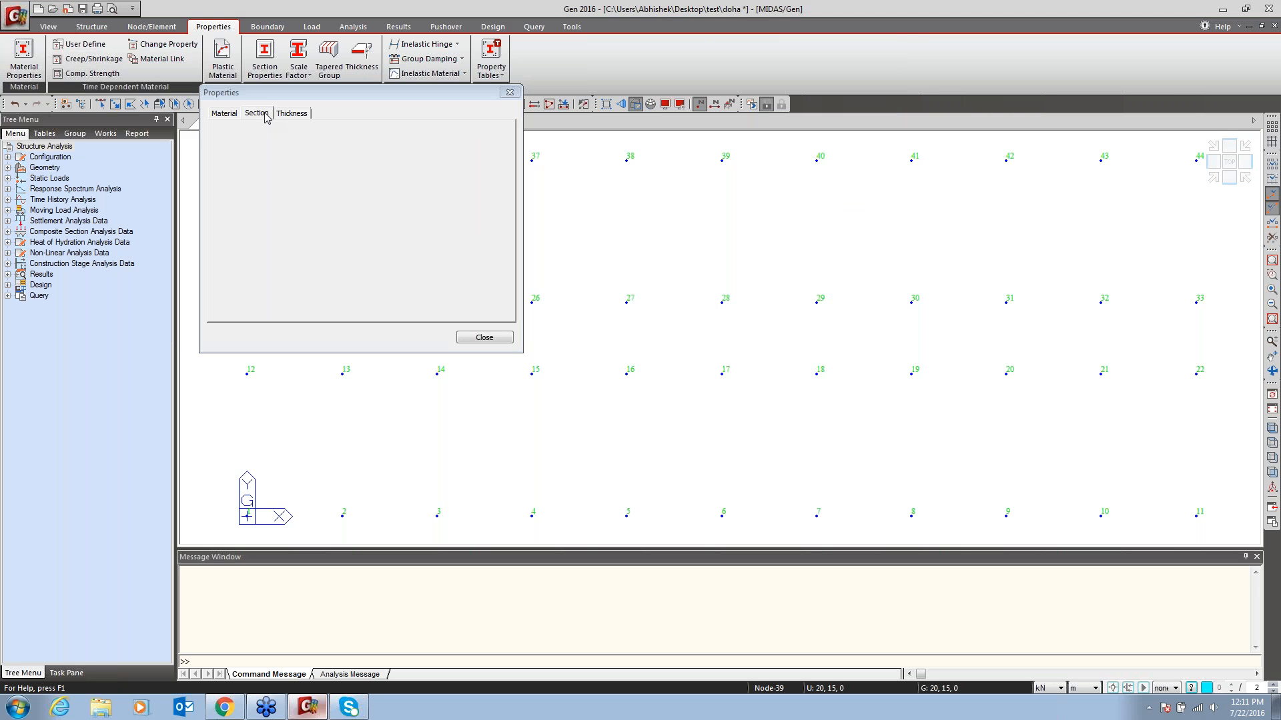
click(487, 137)
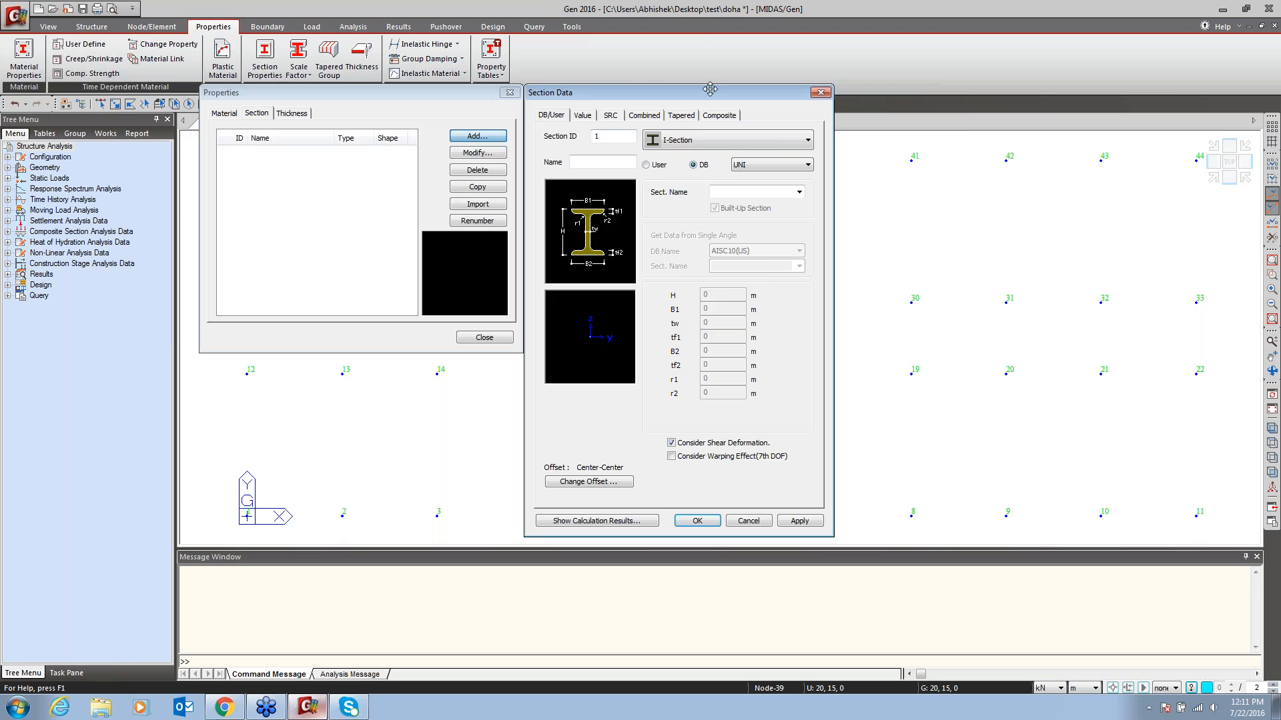
drag(711, 92, 847, 86)
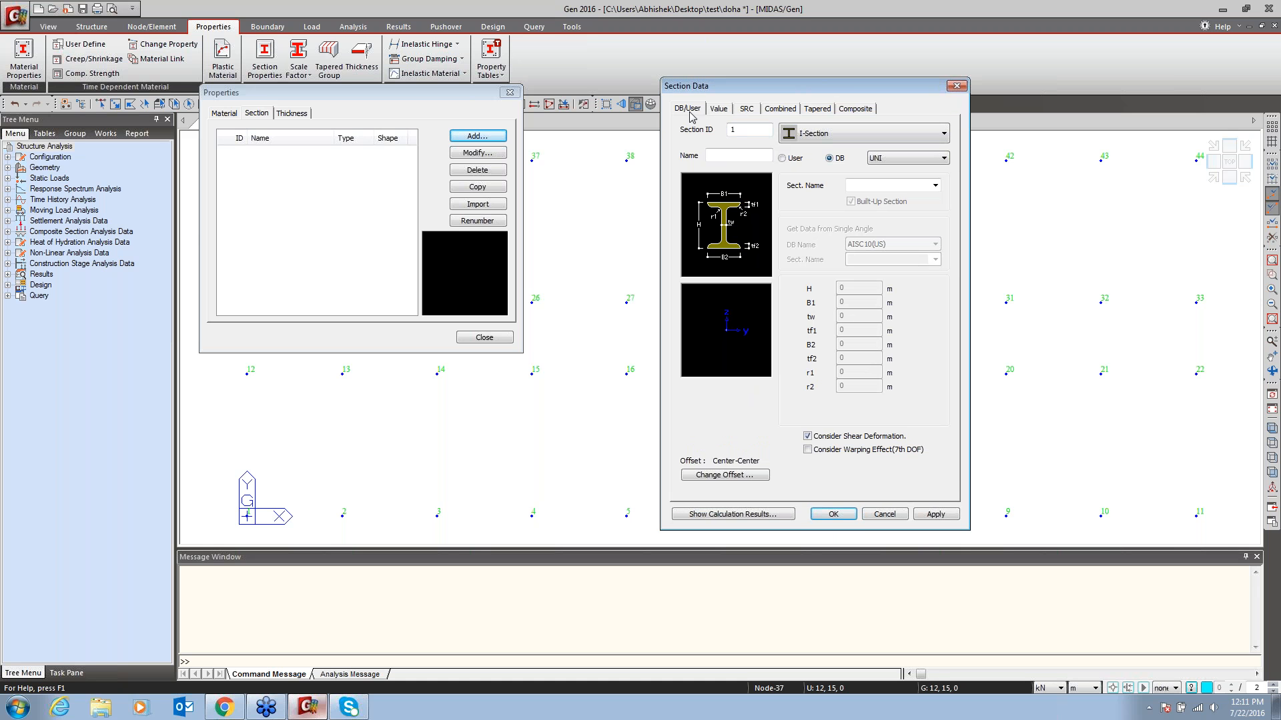
Try the Angle shape with the AISC database and look through its available section names
click(847, 137)
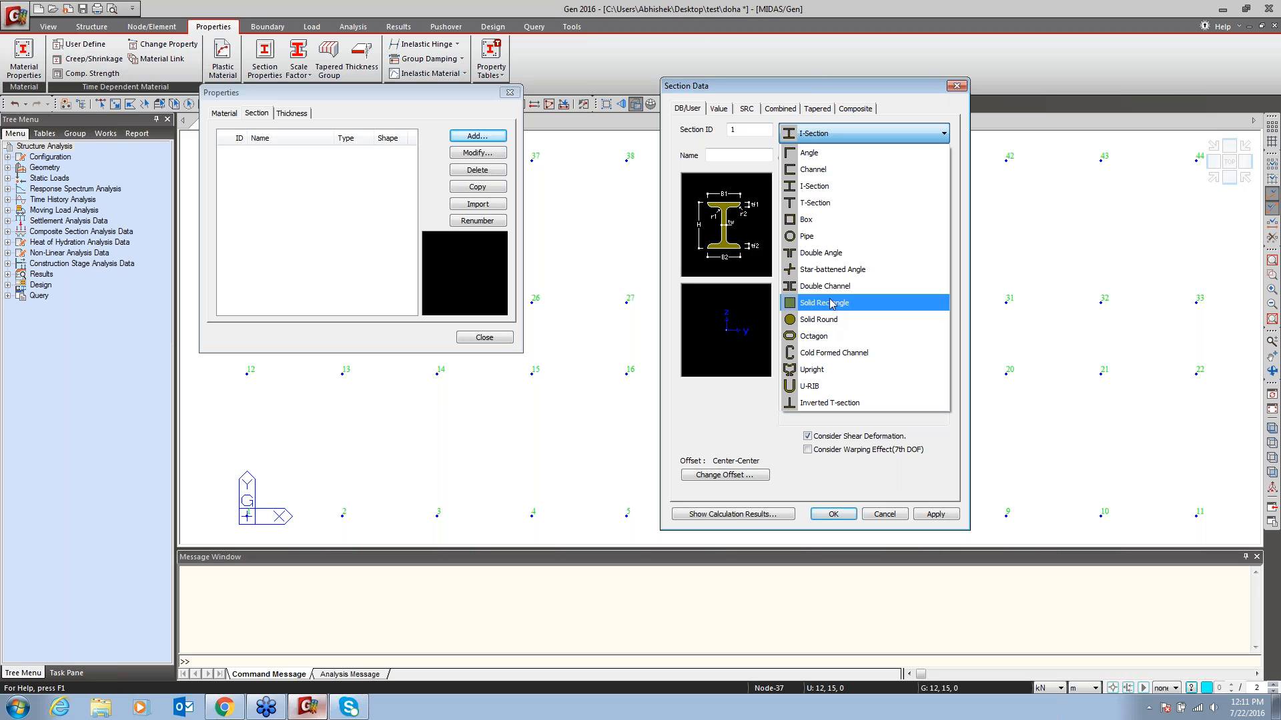
click(827, 152)
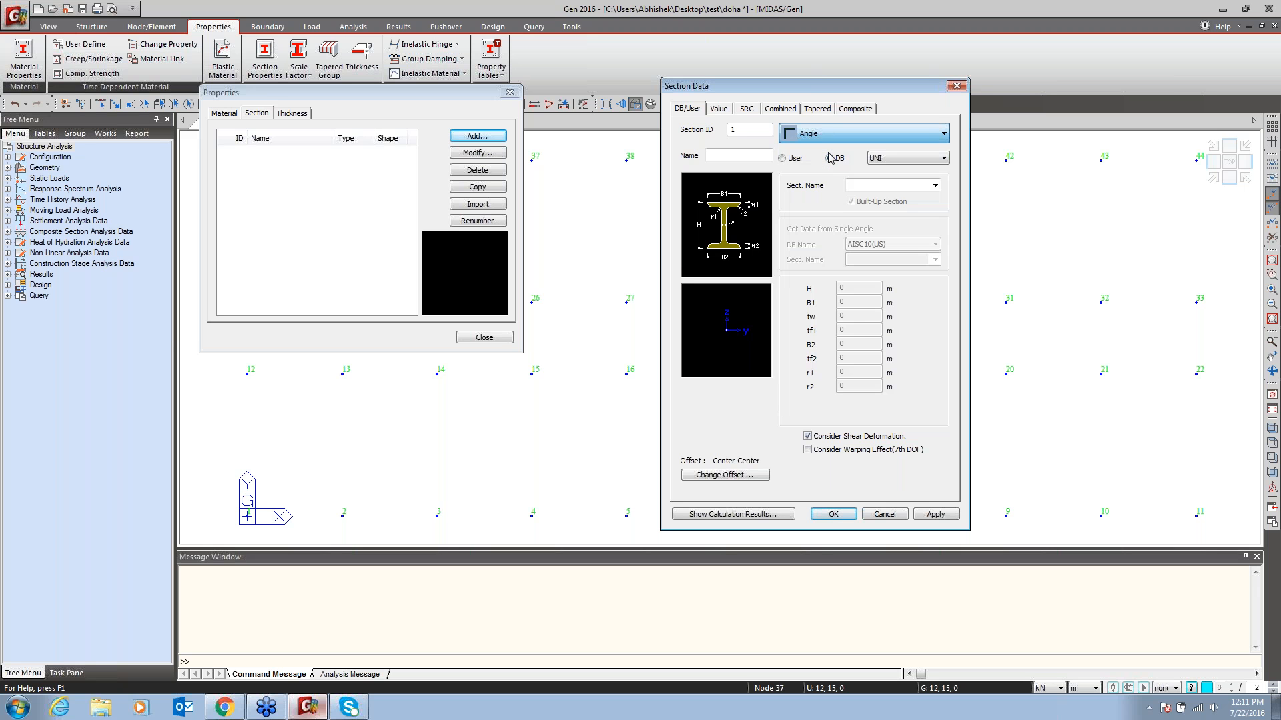
click(921, 159)
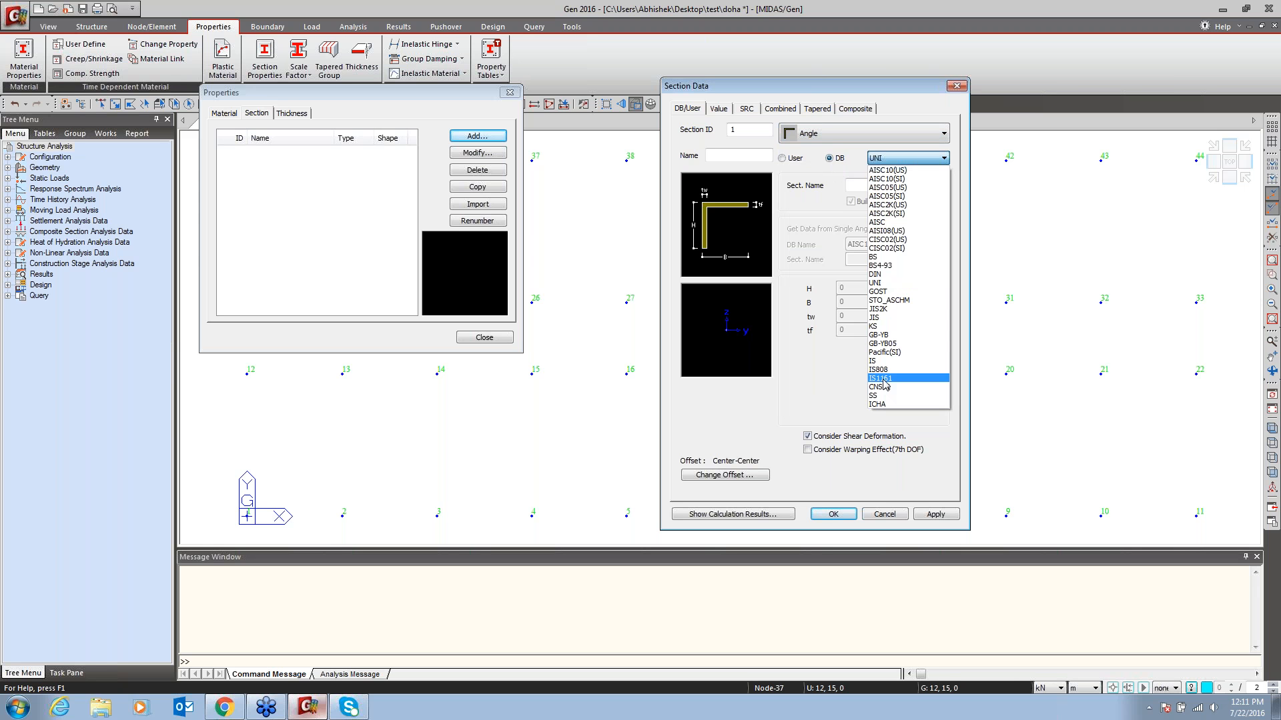
click(903, 222)
click(935, 185)
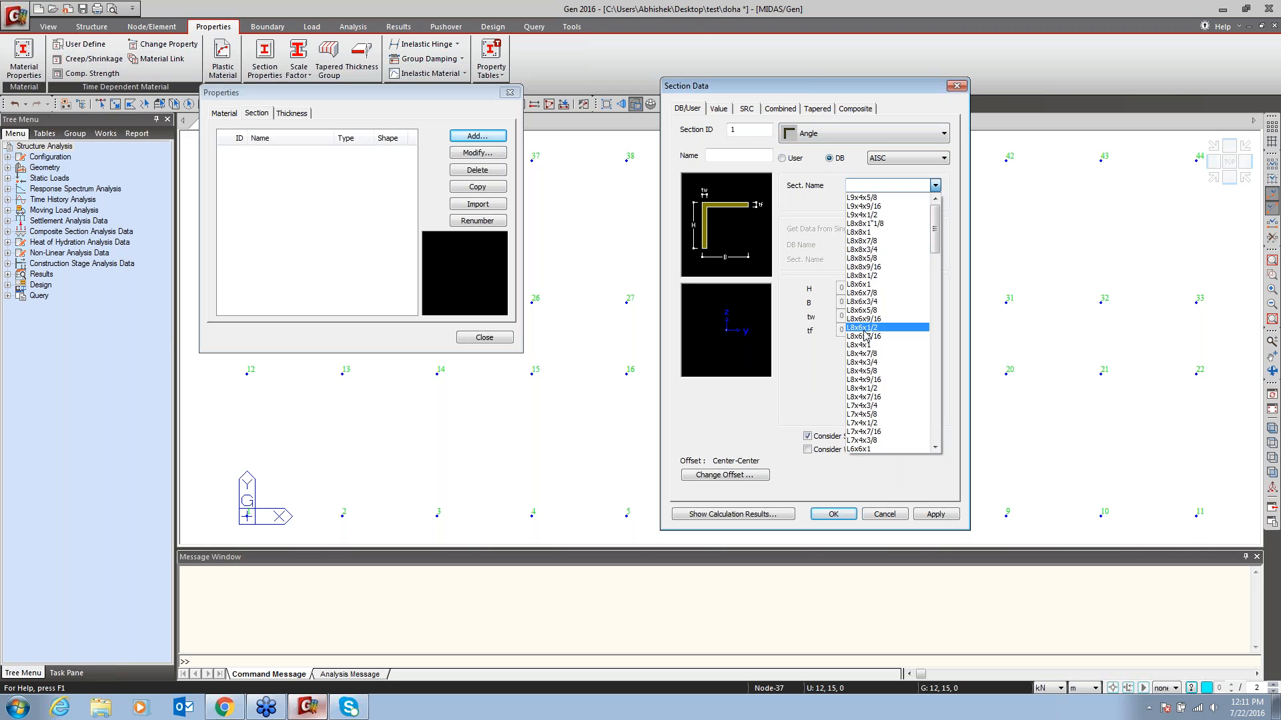
scroll(888, 268, down, 3)
scroll(888, 268, down, 20)
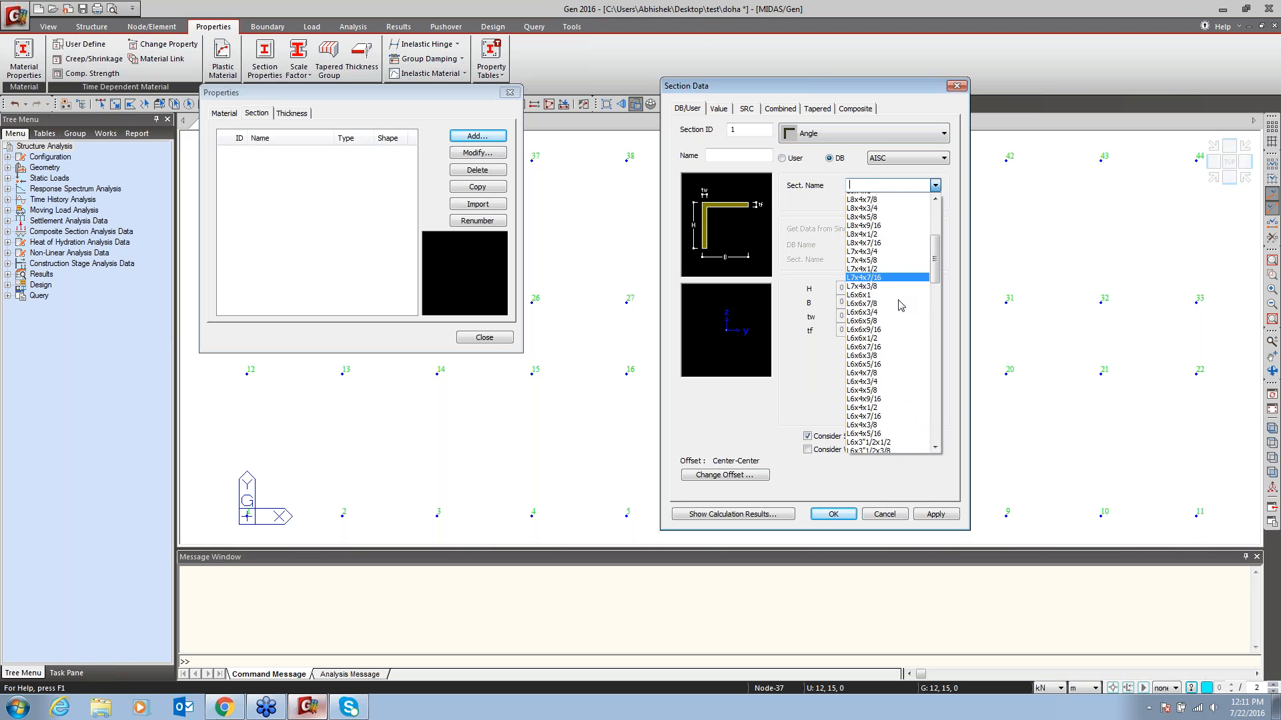
scroll(876, 432, down, 15)
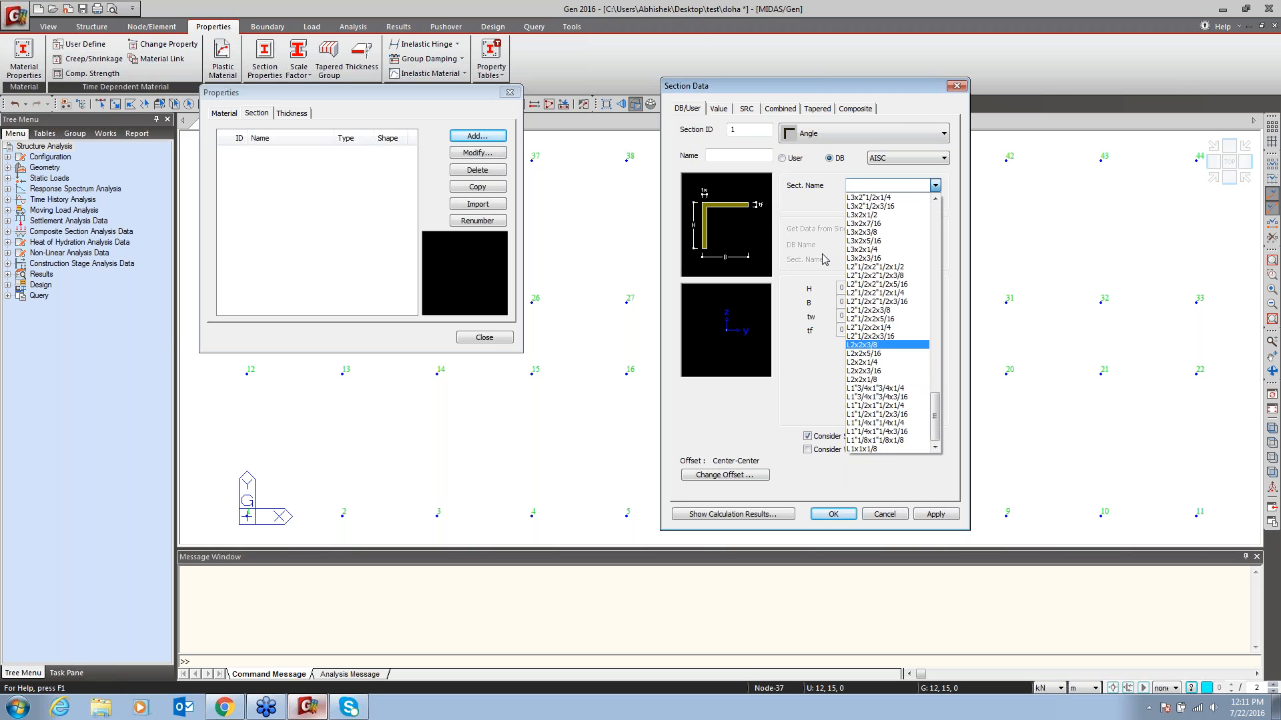
click(798, 209)
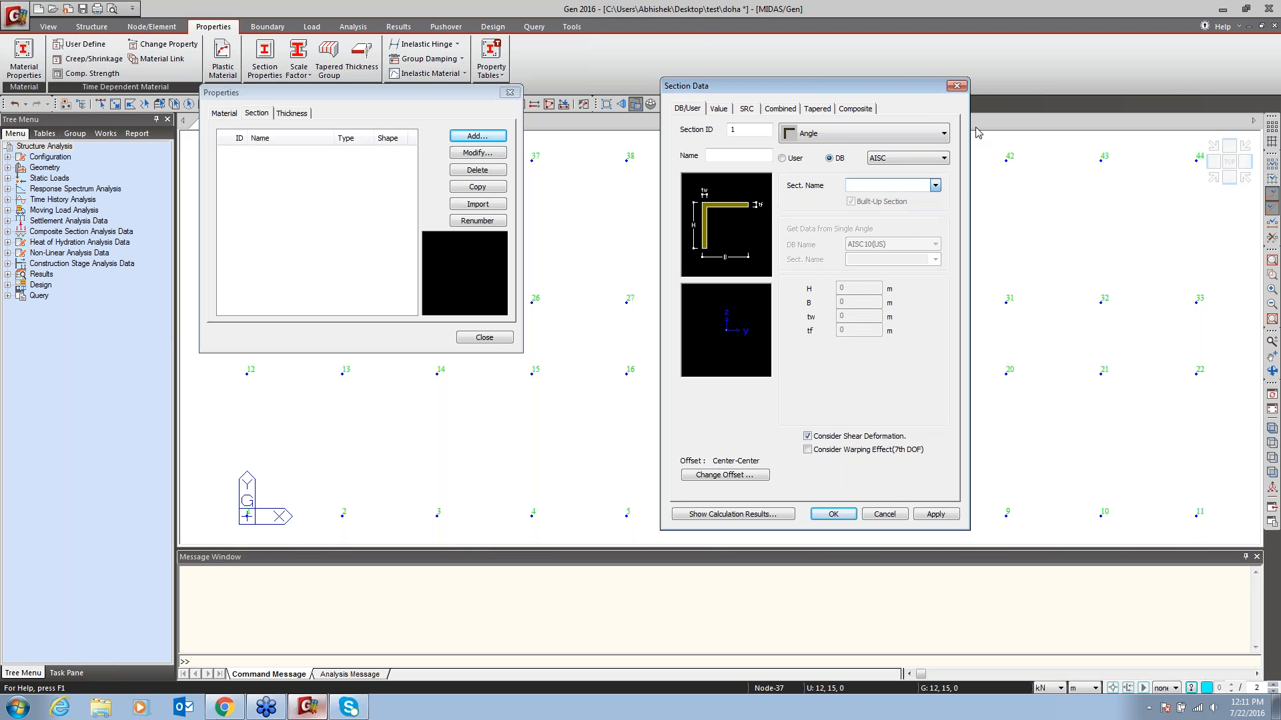
Set the section shape to Solid Rectangle and name it column 300x800, shortening the prefix to C
click(872, 135)
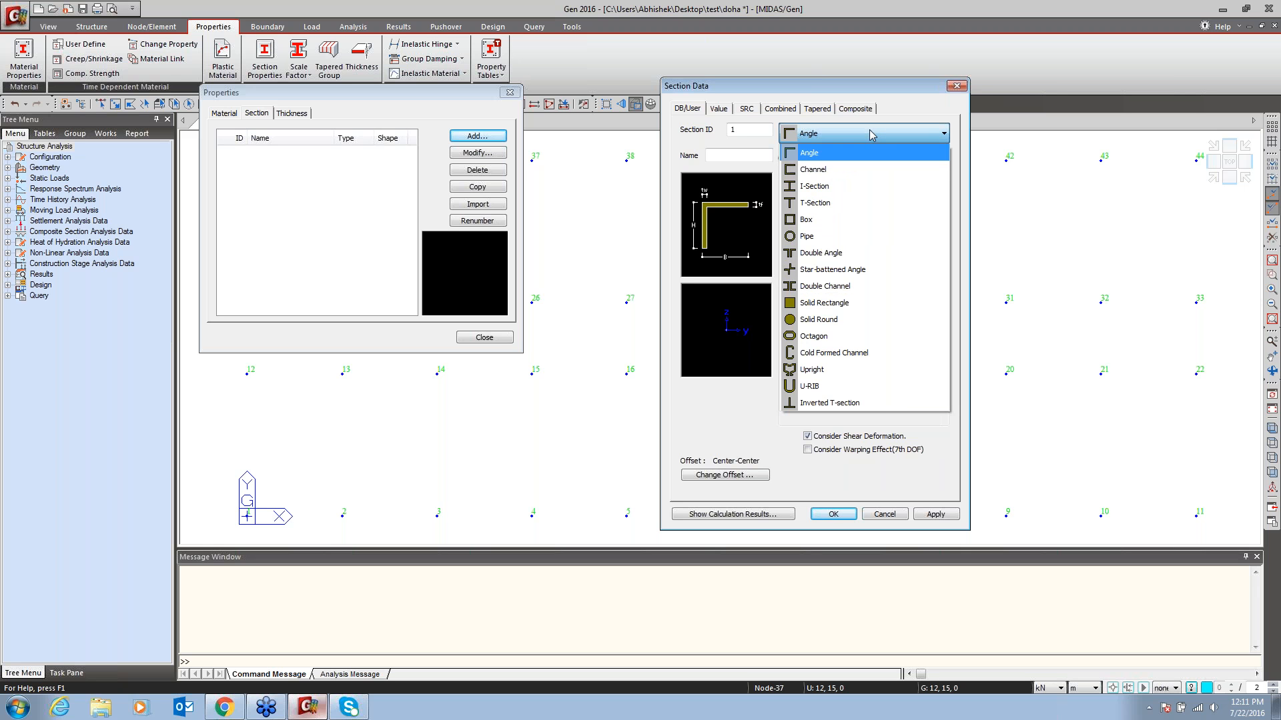
click(824, 306)
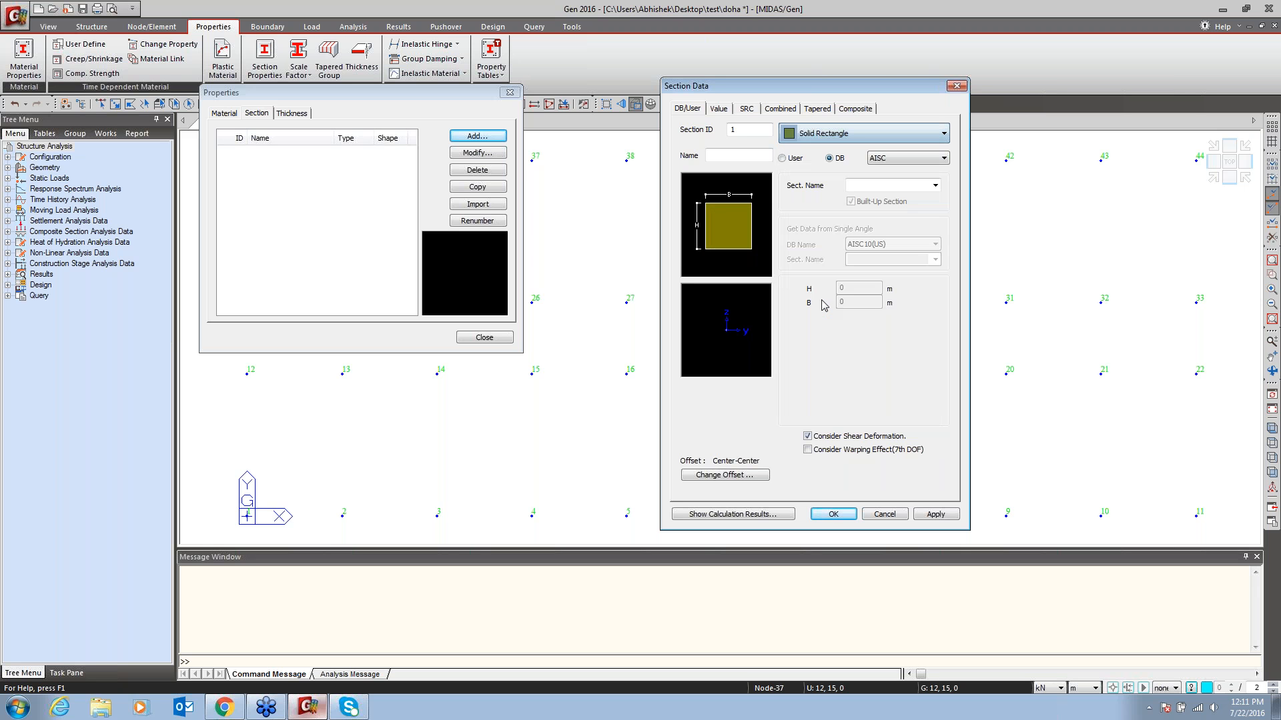
click(738, 155)
text(column 300)
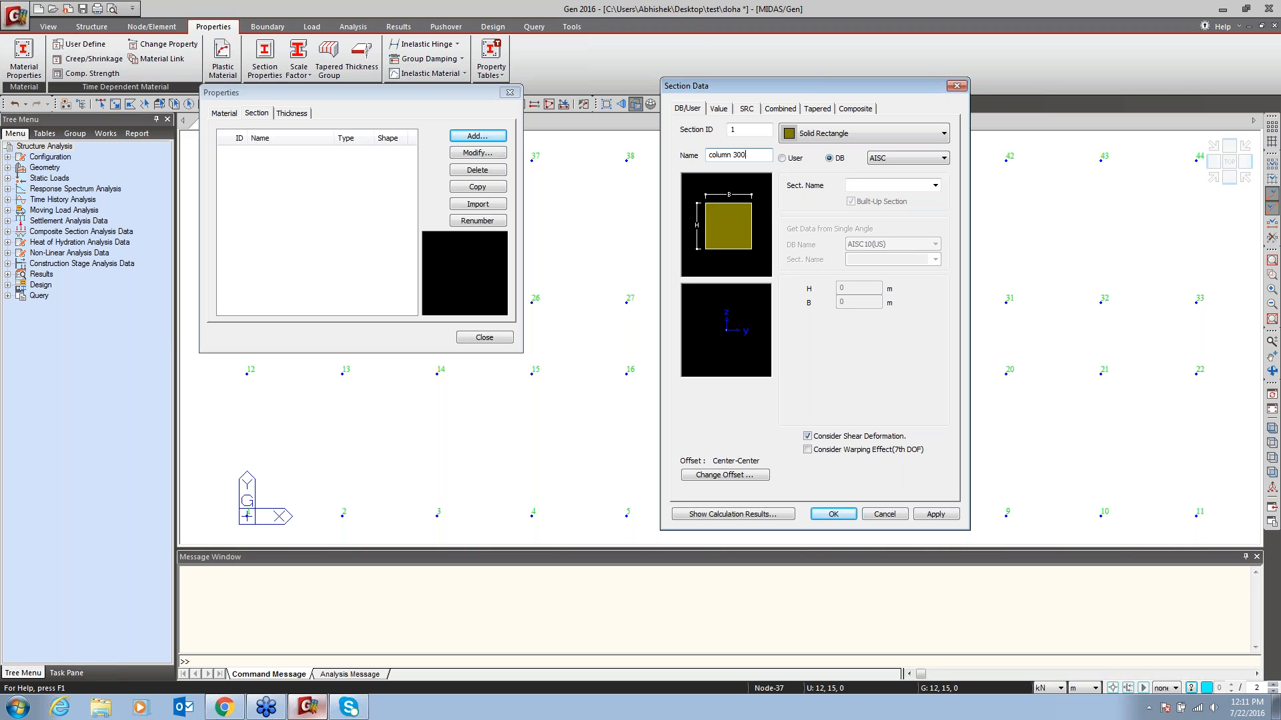
text(x800)
drag(738, 155, 708, 155)
text(C)
Give the section user-defined dimensions H 0.3 m and B 0.8 m, correct its name to C300x800, and add it
click(794, 158)
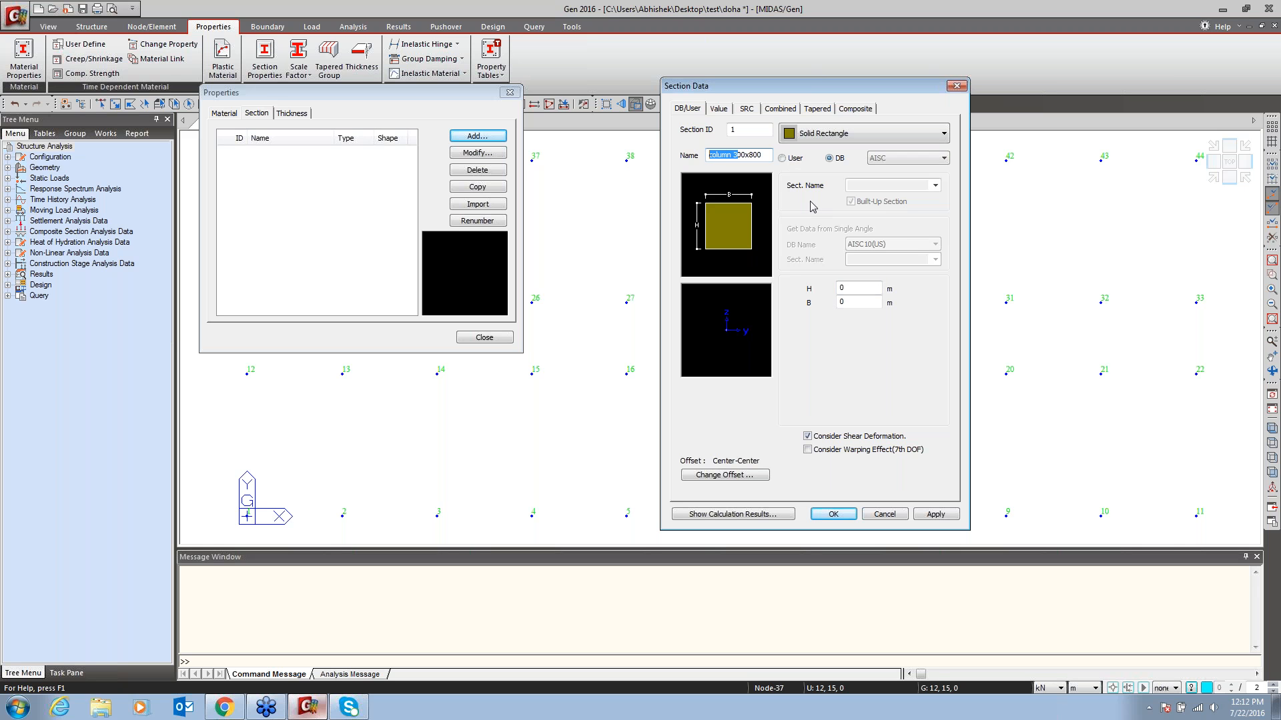
drag(850, 288, 784, 290)
text(0.3)
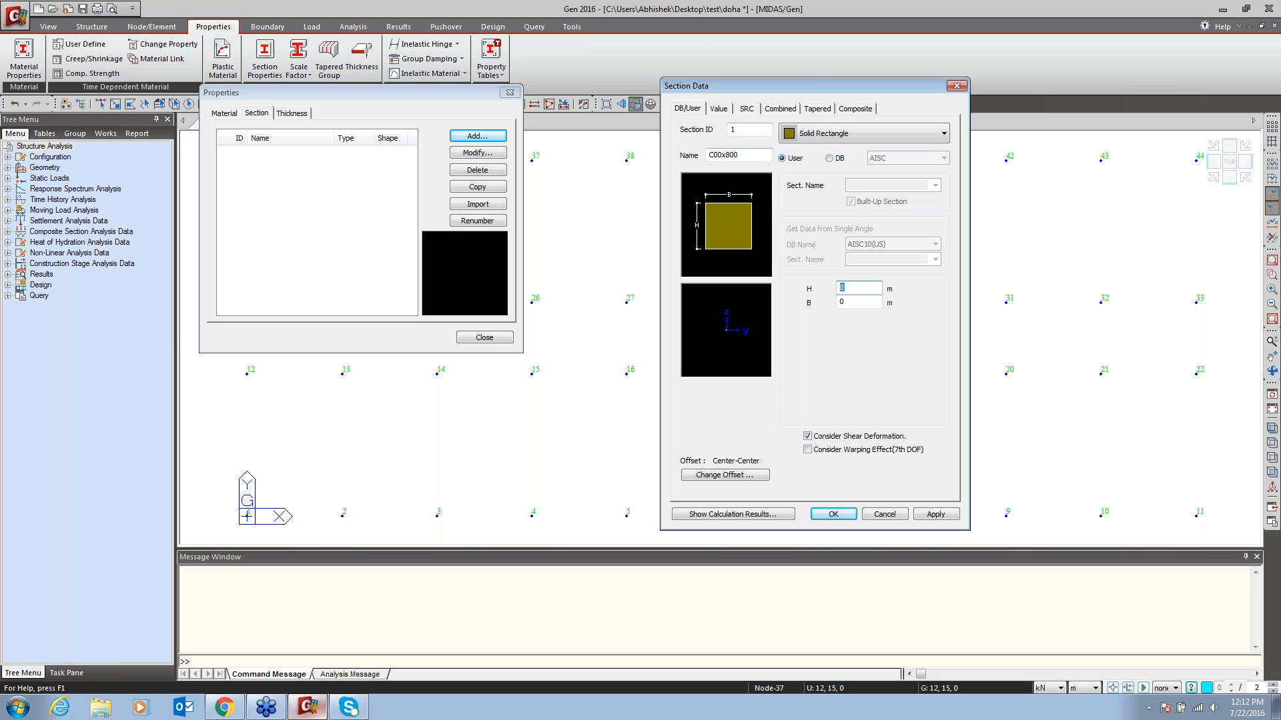
drag(741, 155, 707, 154)
click(739, 155)
click(711, 155)
text(3)
text(.8)
click(936, 514)
Enter a beam section named B230X450 with H 0.45 m and B 0.3 m
double_click(770, 154)
text(b)
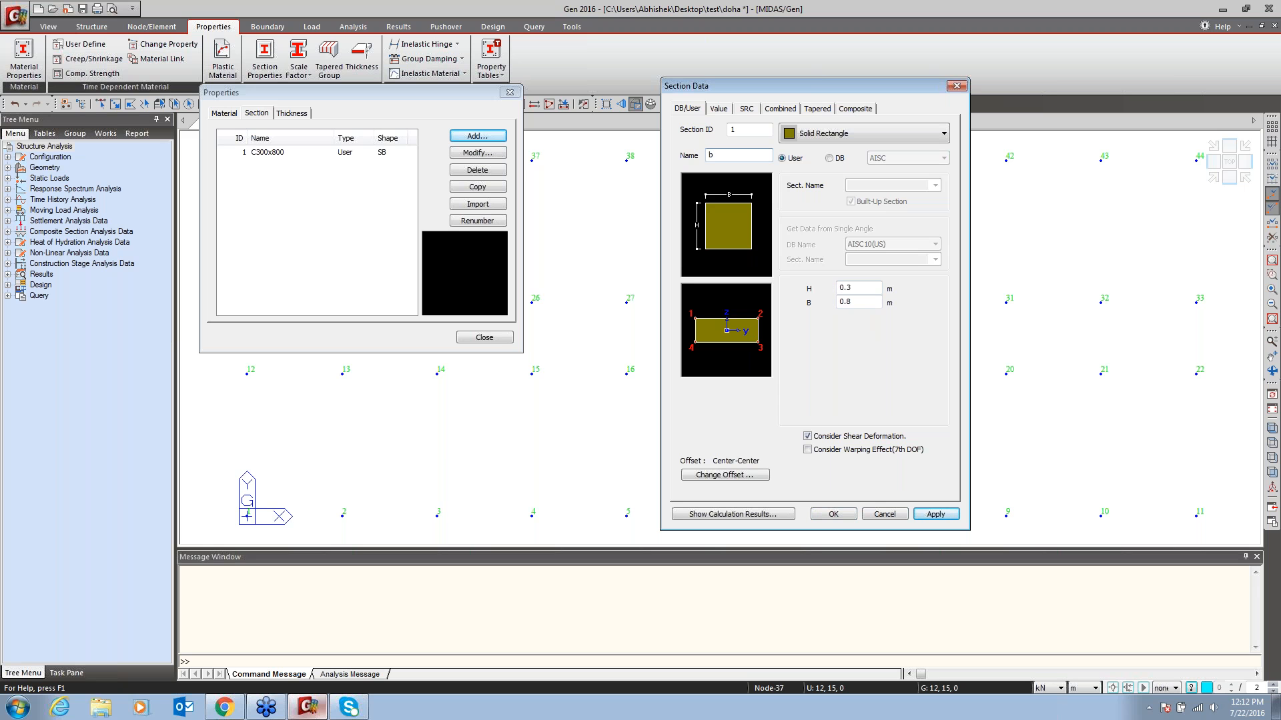
key(BackSpace)
text(B230X450)
double_click(872, 287)
text(0.45)
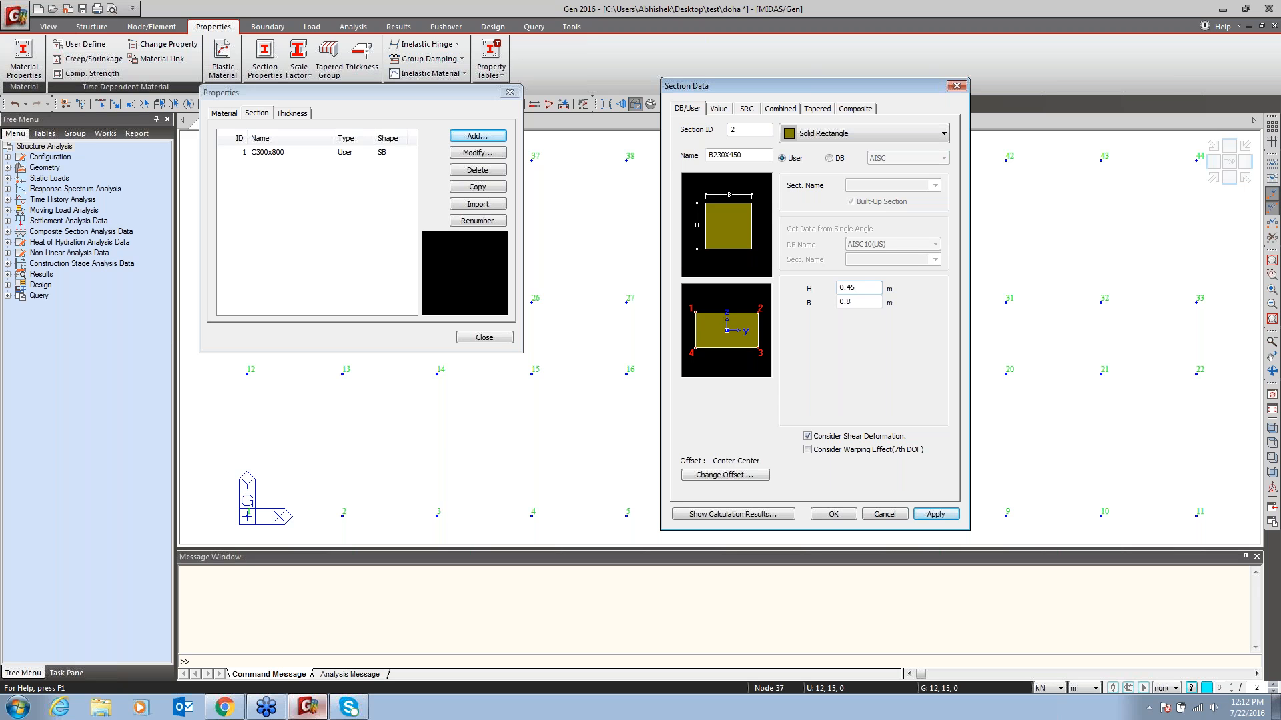
key(Tab)
text(0.3)
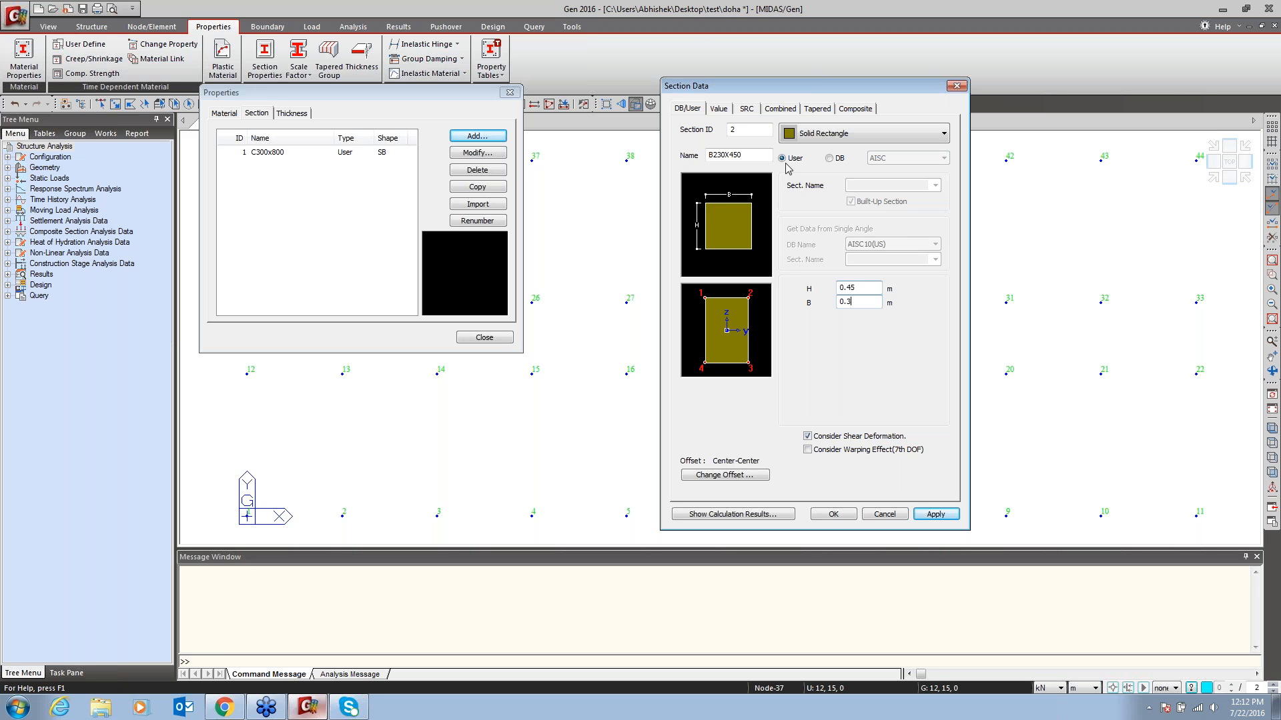
Correct the beam section's name to B300X450 and add it to the section list
double_click(719, 154)
click(717, 154)
key(BackSpace)
text(00)
key(BackSpace)
key(BackSpace)
text(0)
click(935, 514)
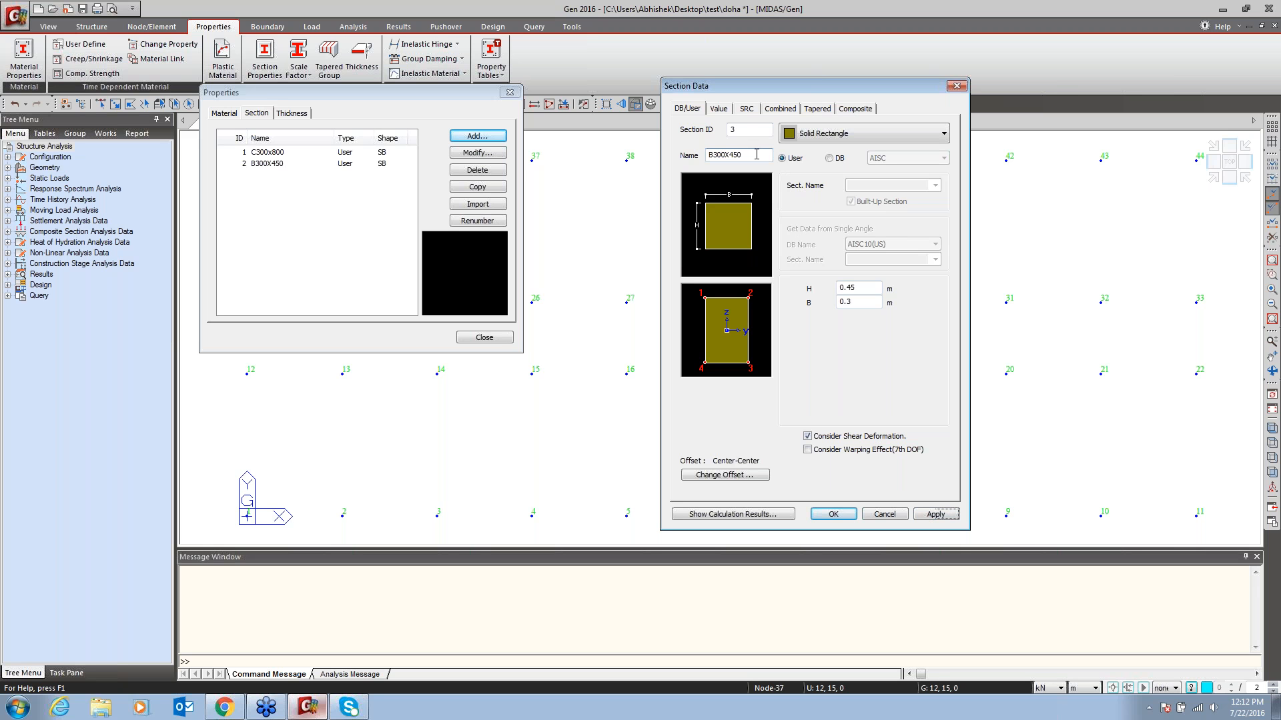
Add another beam section named B300X600 with H set to 0.6 m
double_click(867, 287)
text(0.6)
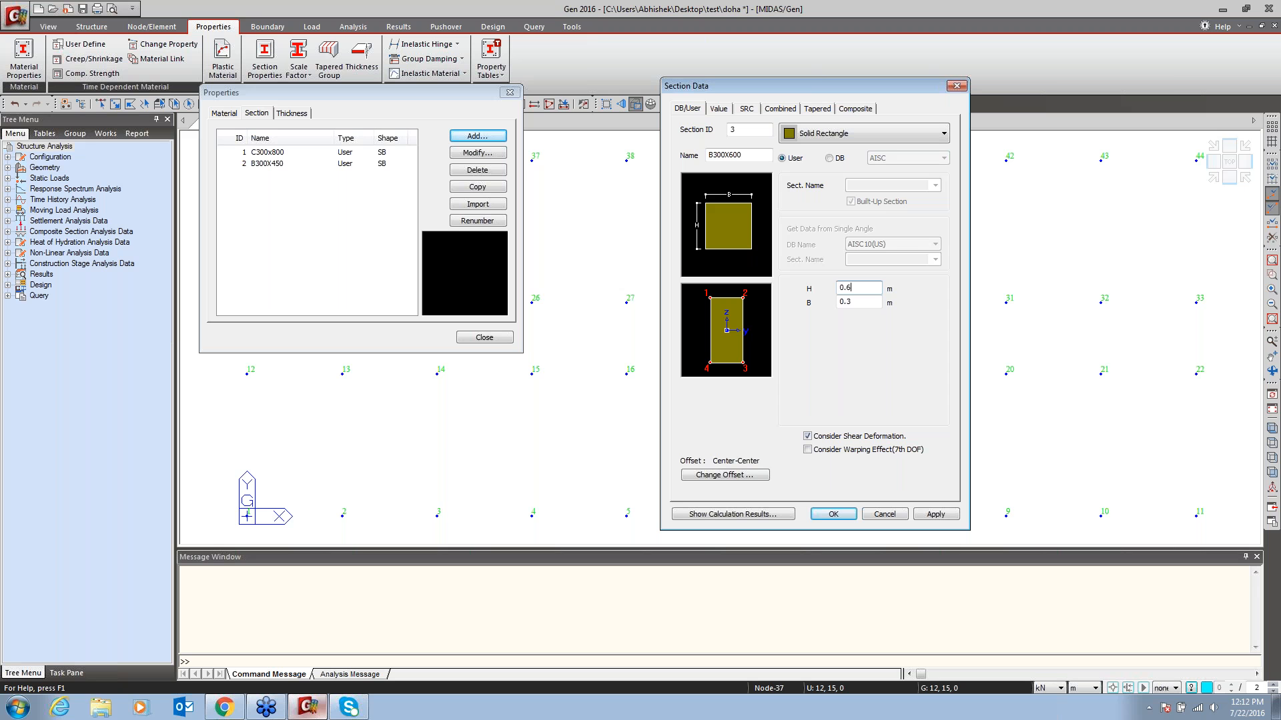
click(934, 514)
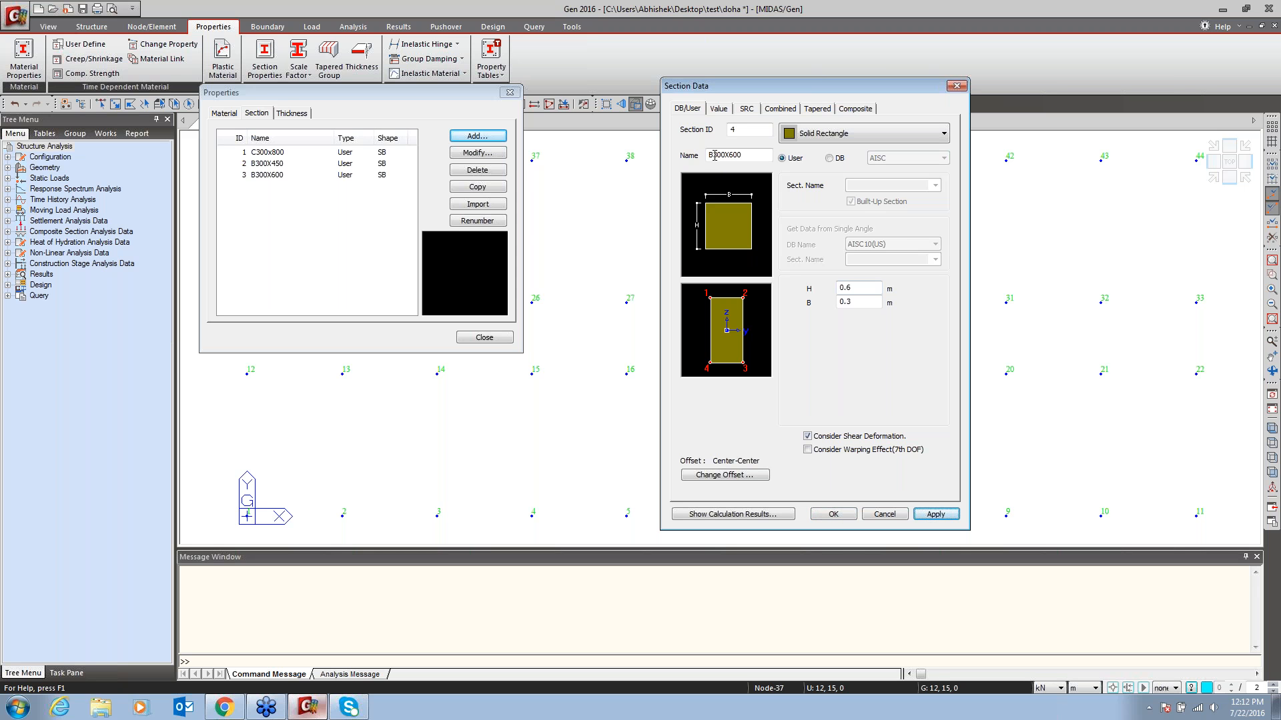
Add a column section named C300X600 with H 0.3 m and B 0.6 m and finish the section definition
drag(713, 154, 706, 155)
text(C)
click(866, 284)
key(BackSpace)
text(3)
key(Tab)
text(0.6)
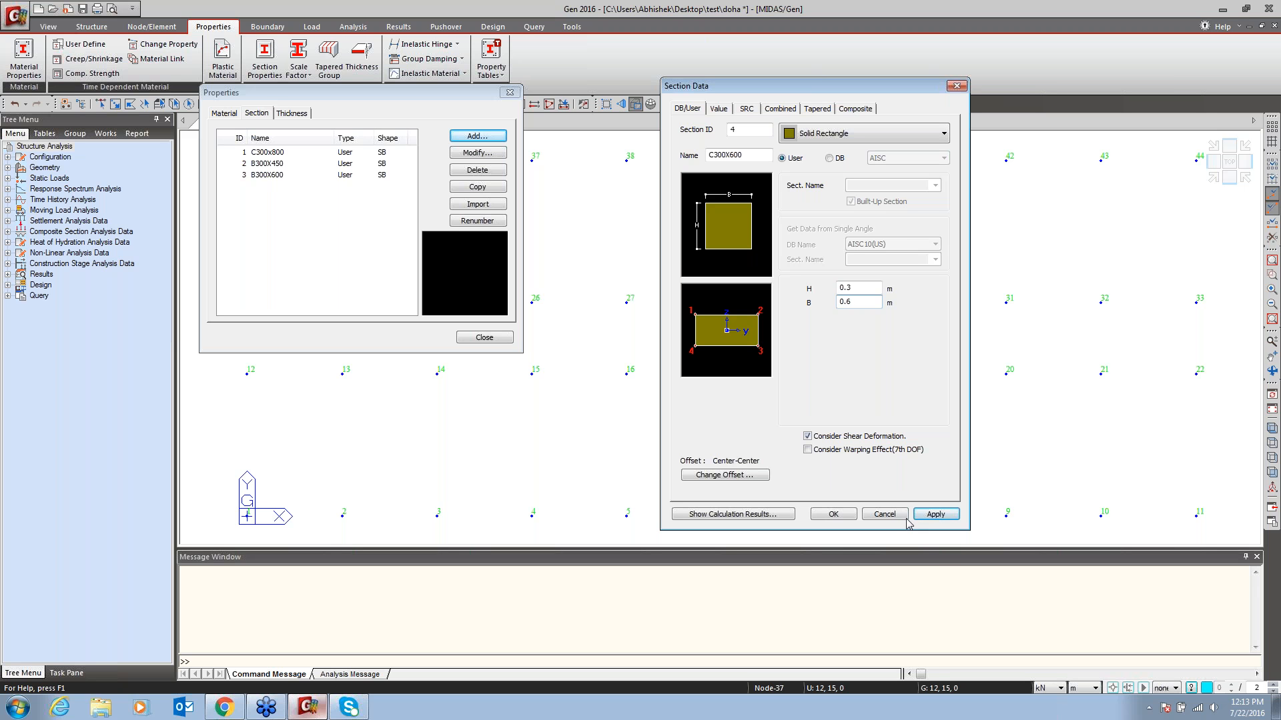
click(834, 514)
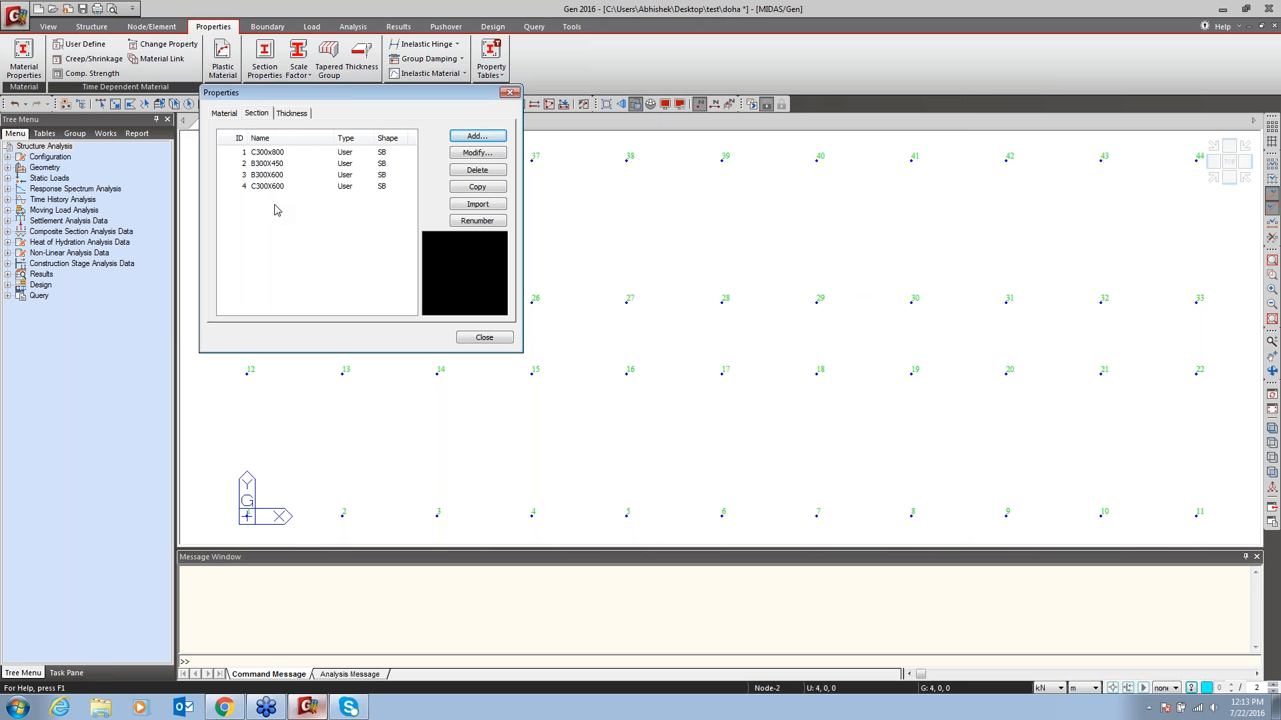
Add a plate thickness of 0.3 m for both in-plane and out-of-plane behaviour
click(291, 113)
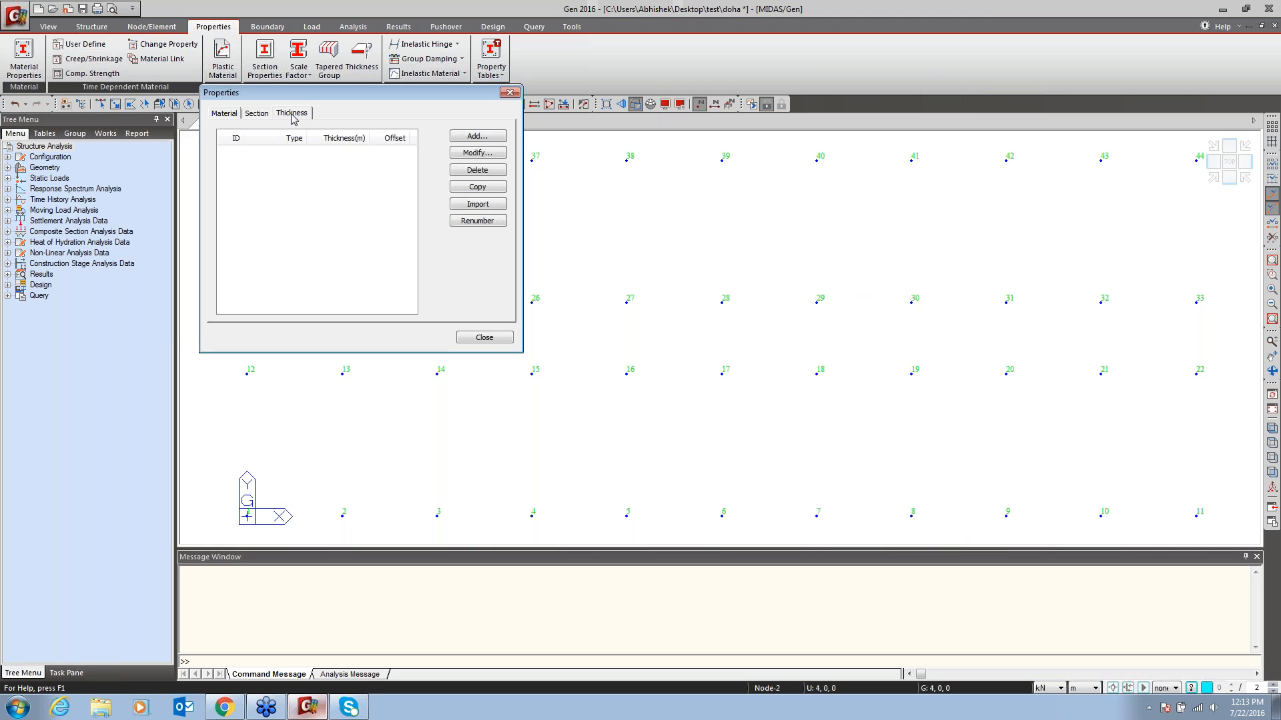
click(467, 136)
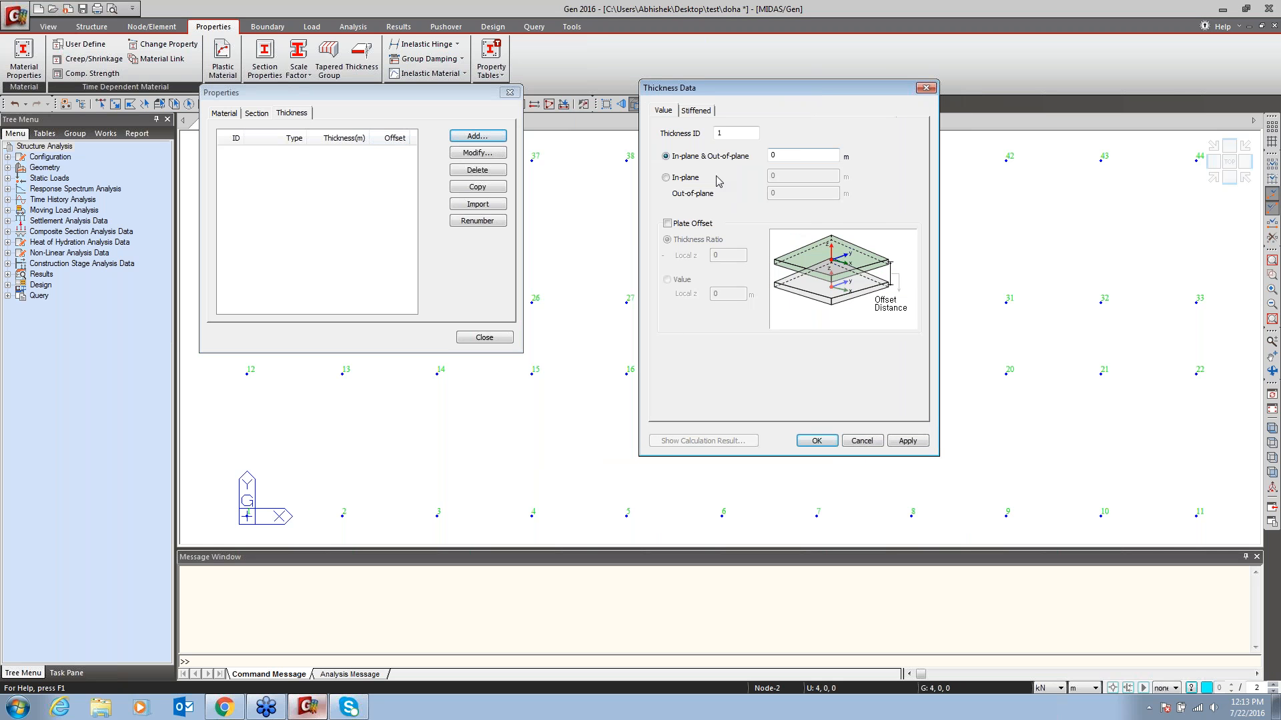
click(786, 154)
click(815, 441)
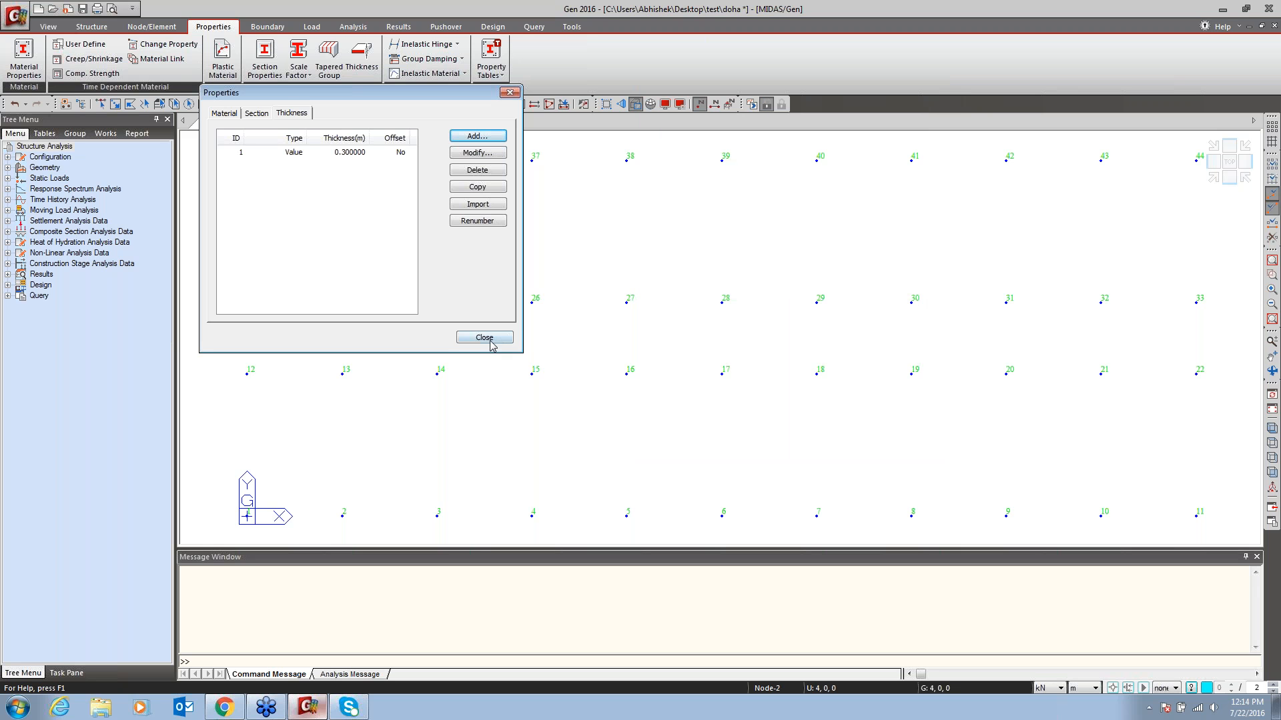
Finish the property definitions and save the project
click(484, 337)
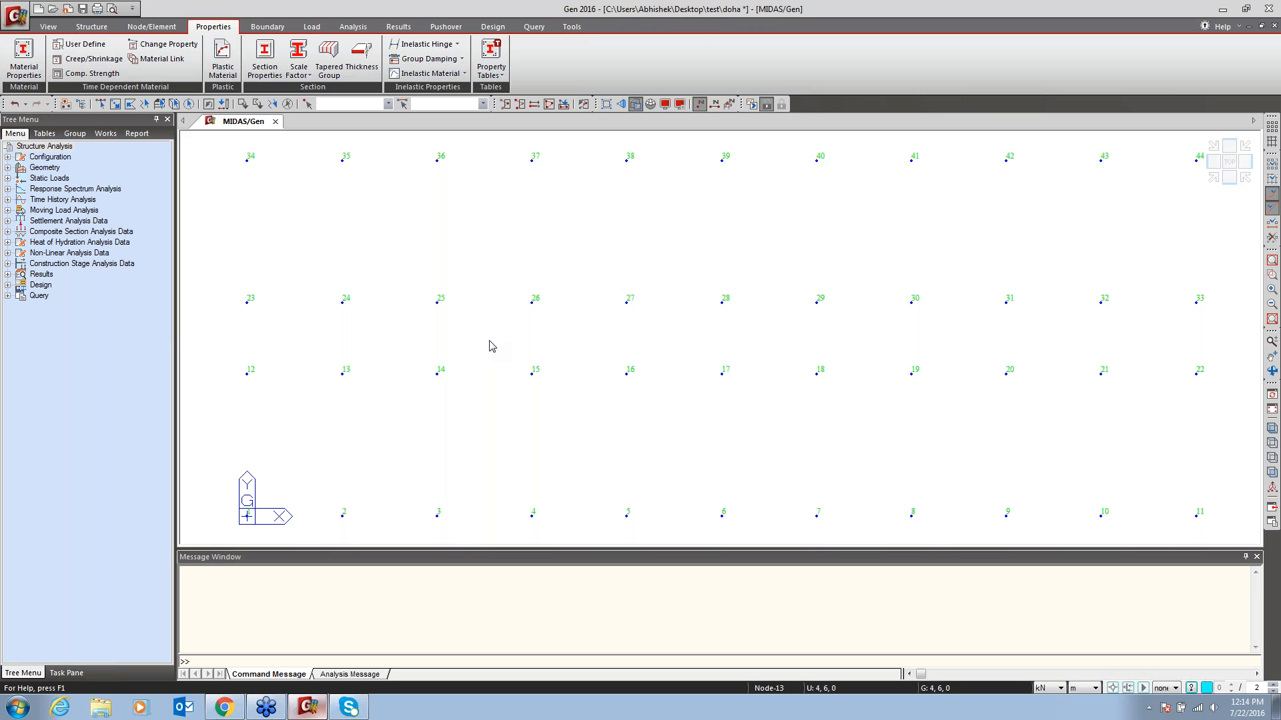
key(ctrl+s)
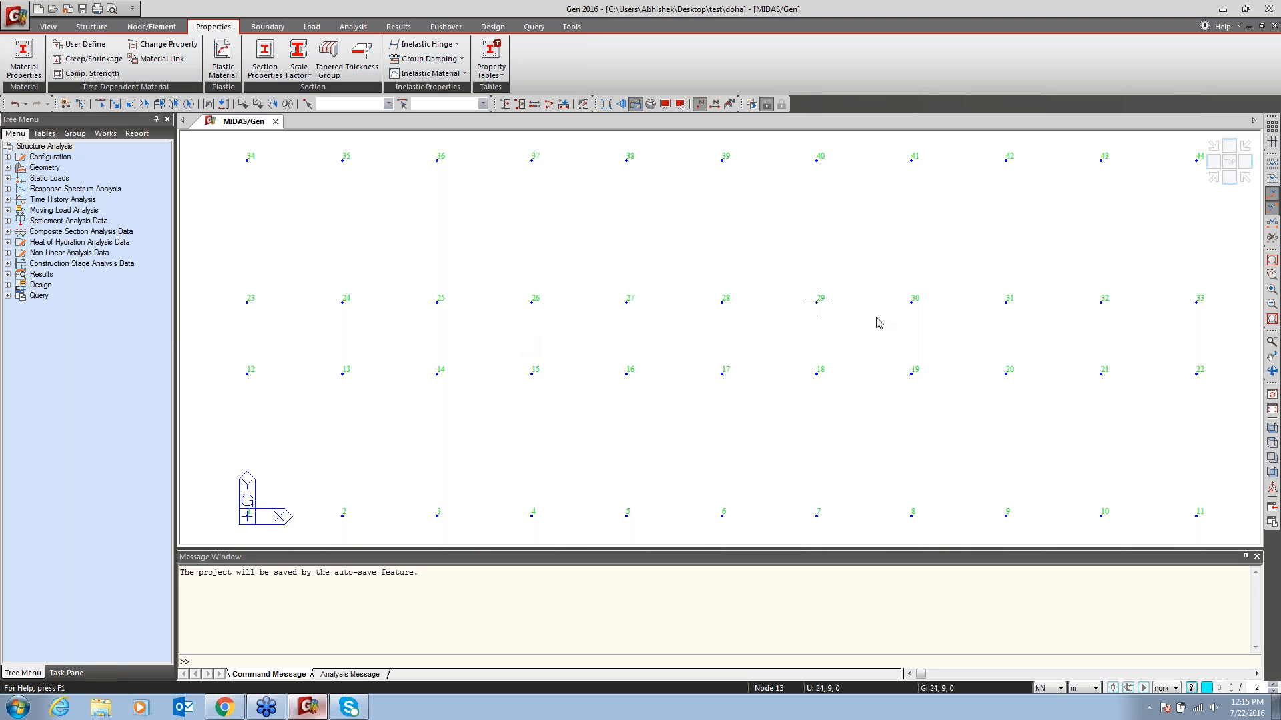
Extrude all grid nodes into beam-type columns of Grade C4000 and section C300x800, translating them once by 0, 0, 3 m
click(1272, 431)
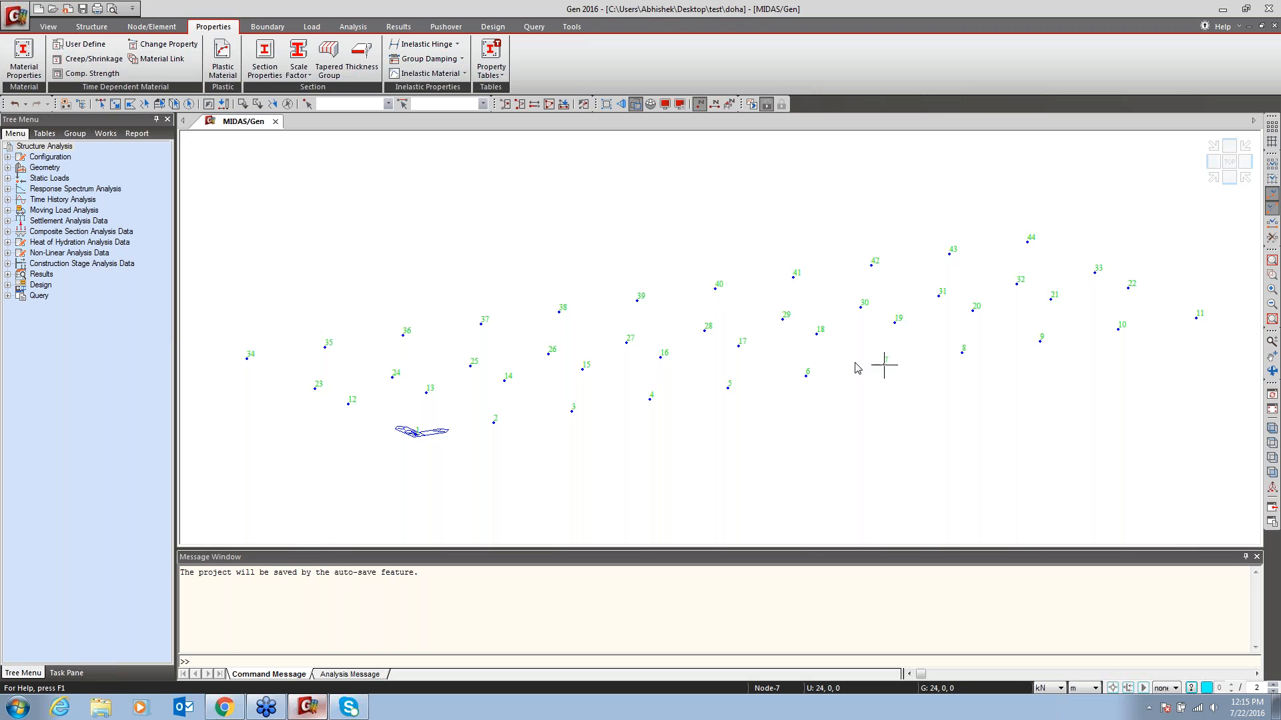
click(188, 104)
right_click(532, 252)
mouse_move(571, 275)
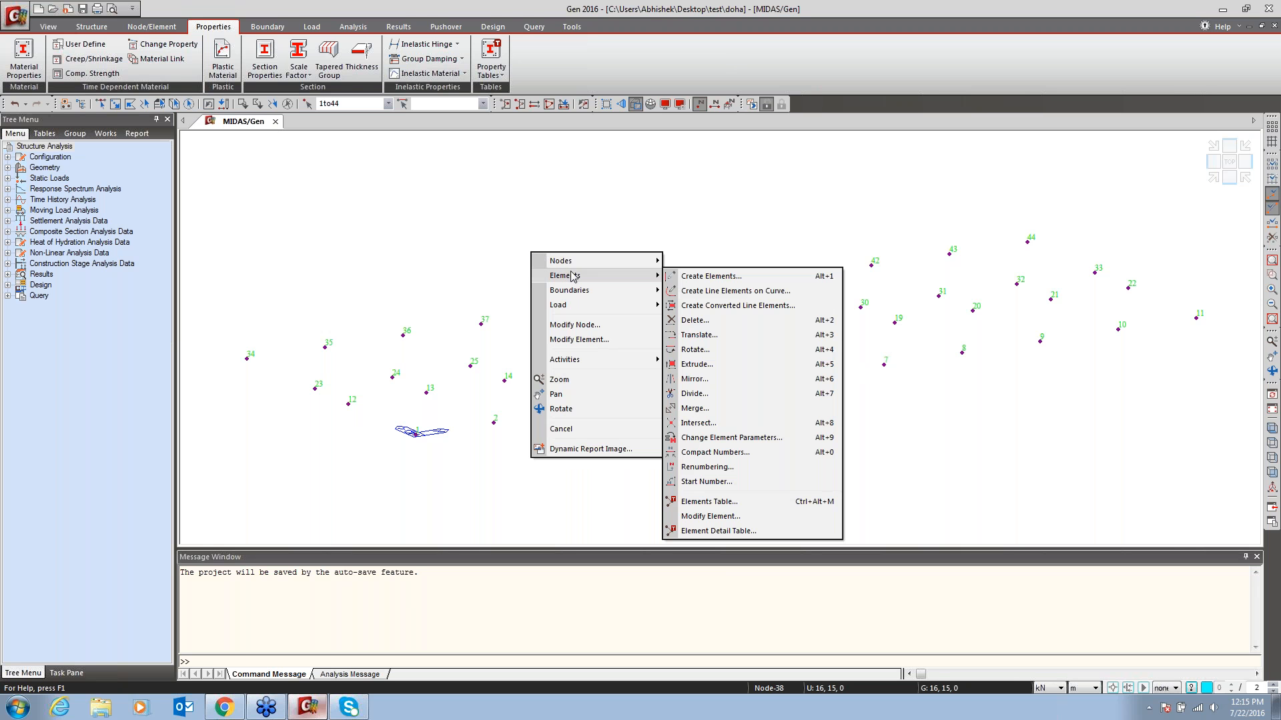
click(696, 365)
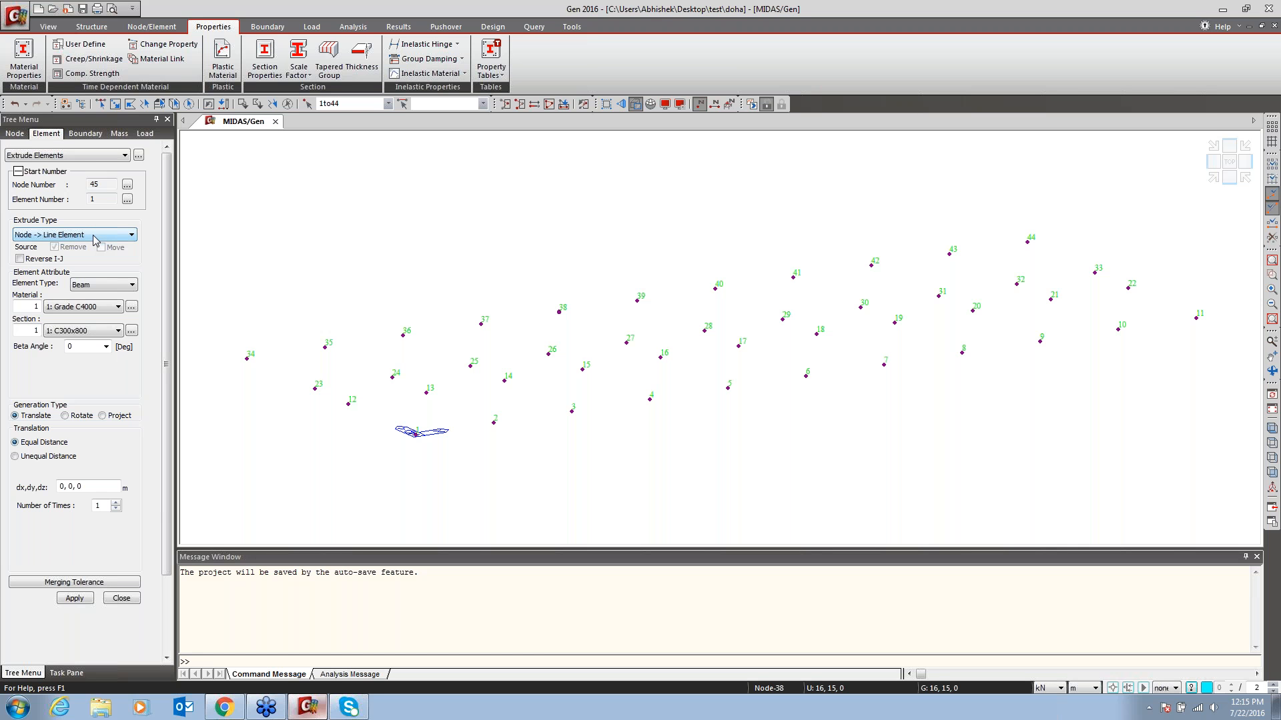
click(100, 285)
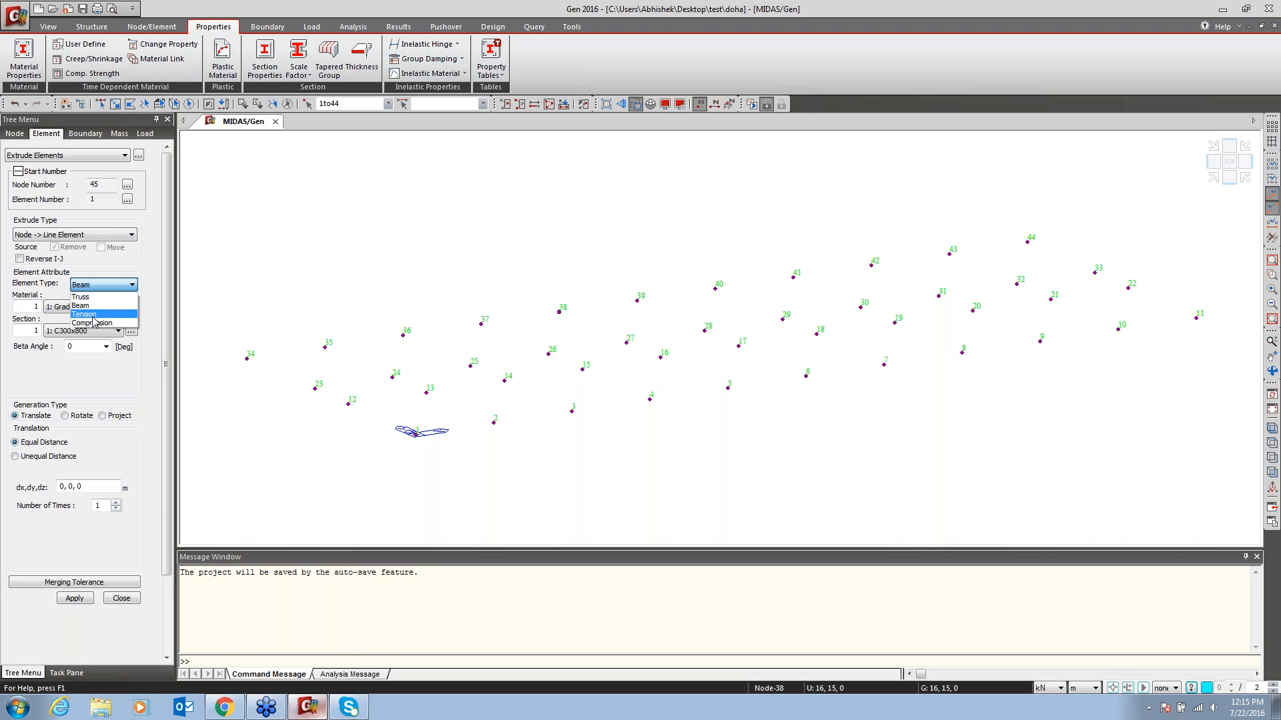
click(90, 308)
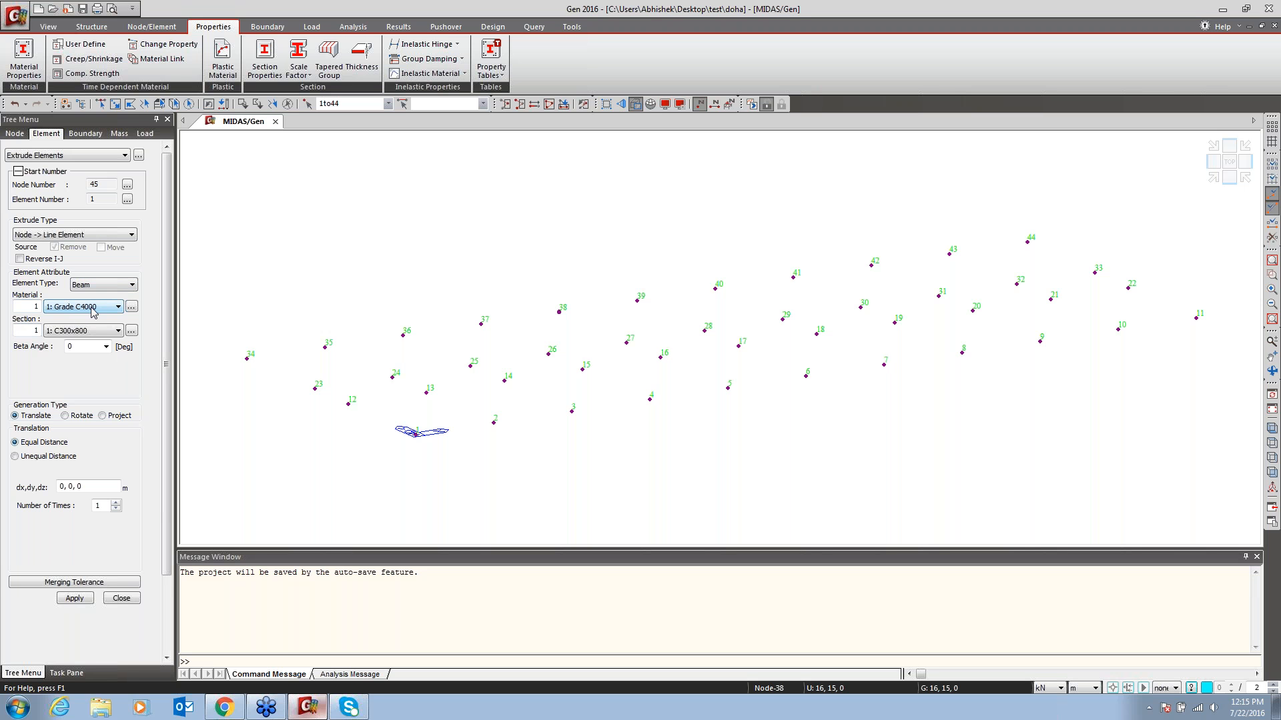
click(84, 347)
click(98, 488)
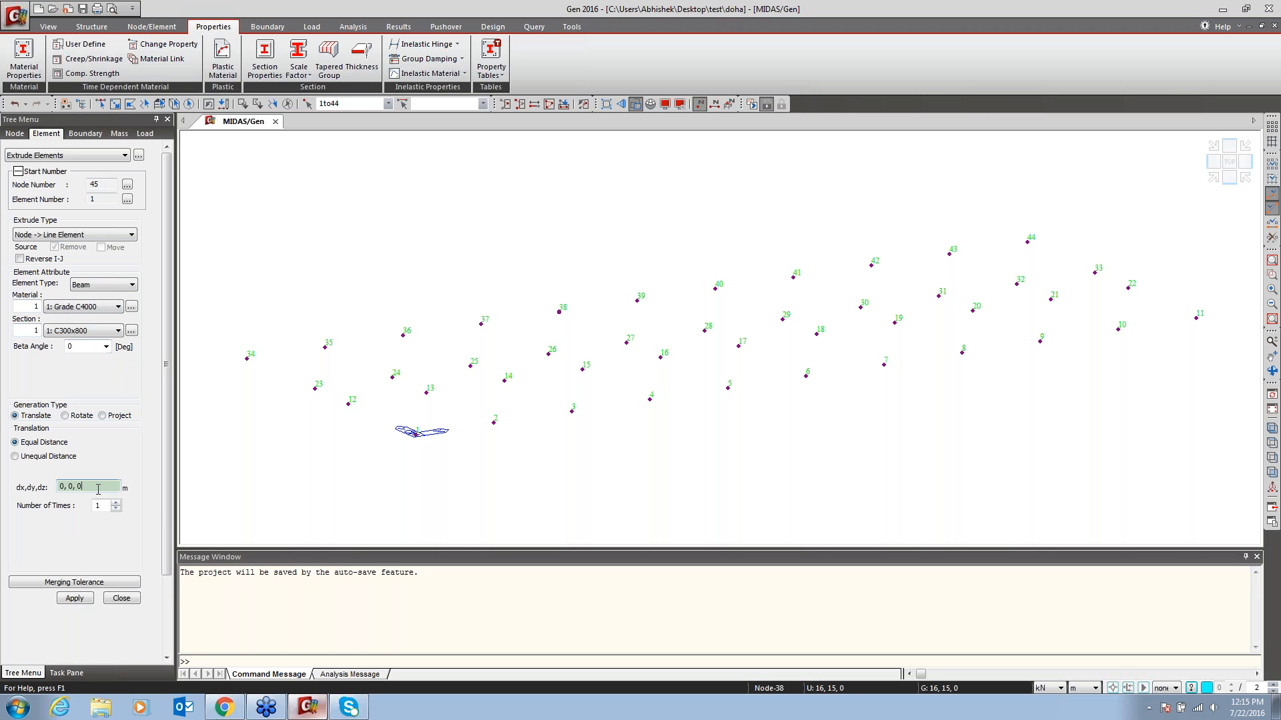
key(BackSpace)
text(3)
click(75, 599)
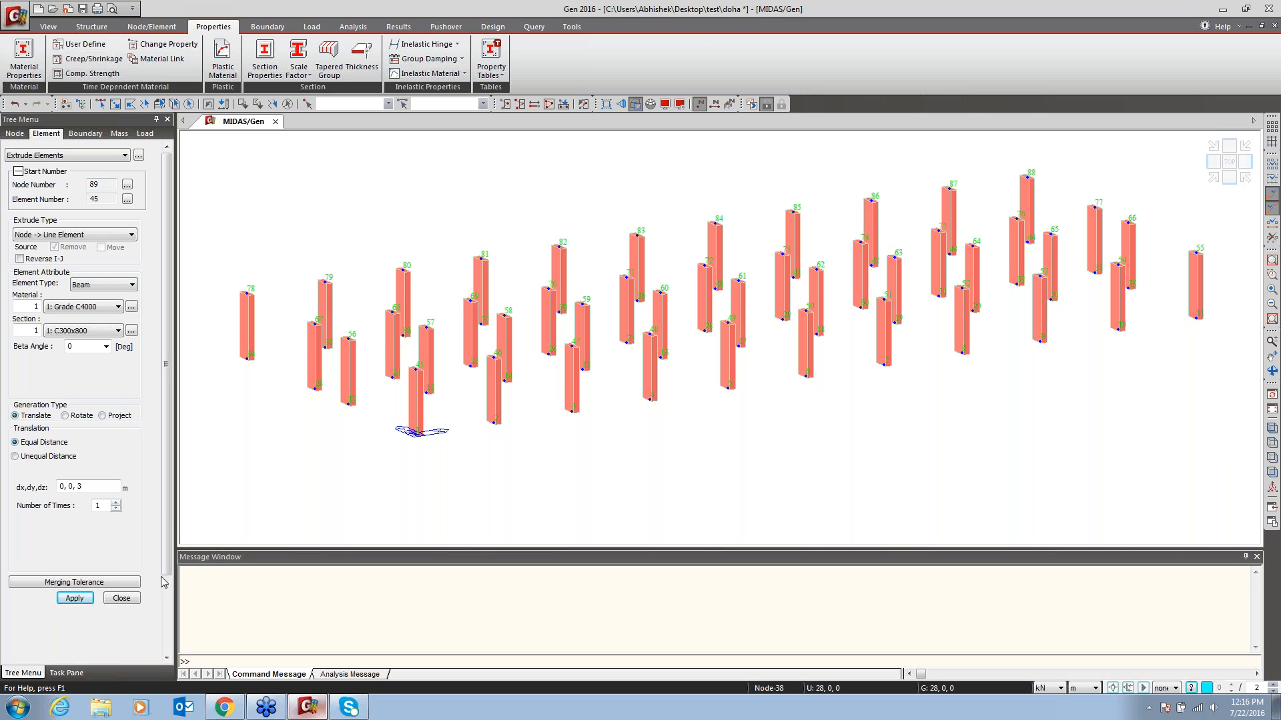
click(121, 599)
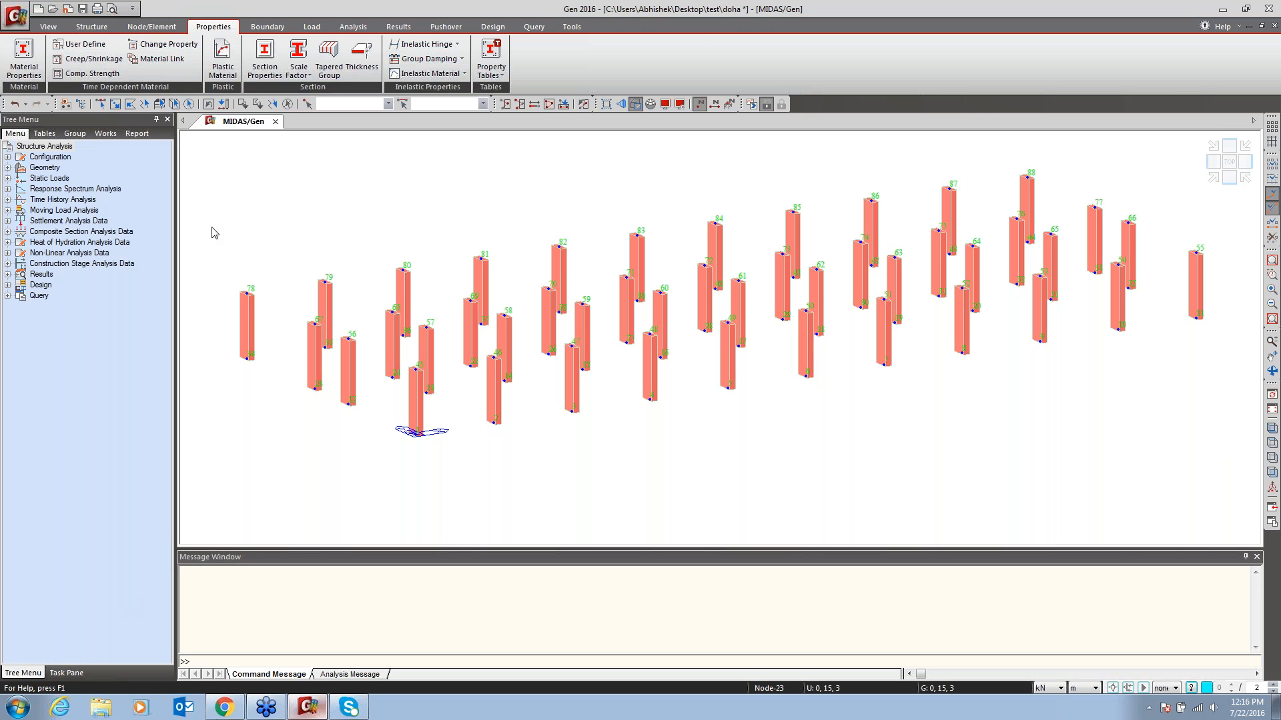
Review the model's nodes, elements and sections, examine which elements are assigned Grade C4000, and clear the selection
click(106, 134)
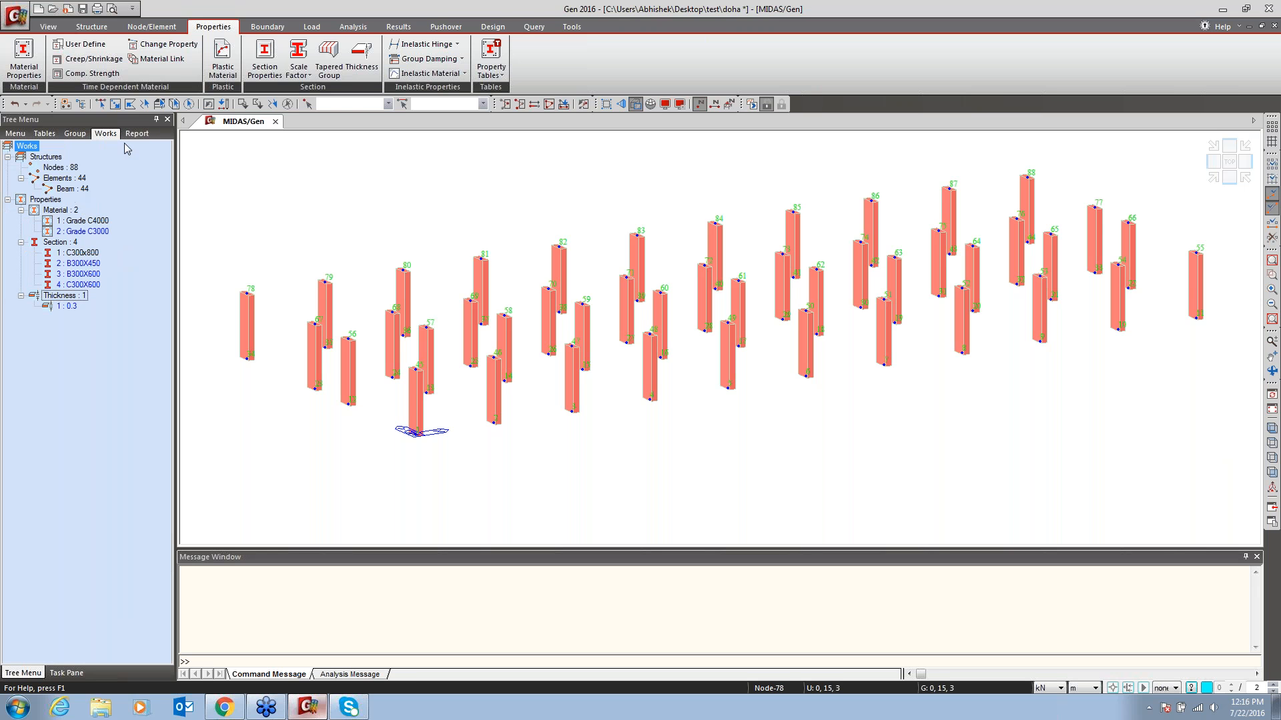
click(56, 168)
click(70, 190)
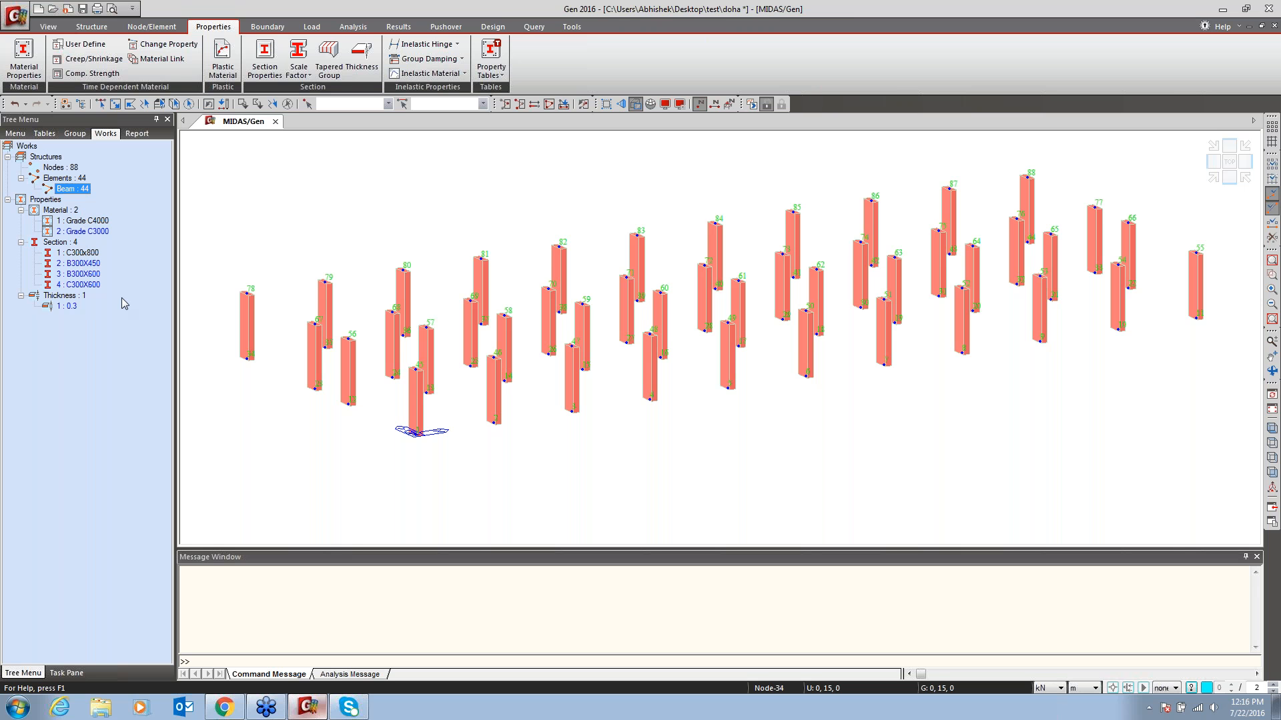
click(85, 225)
double_click(85, 225)
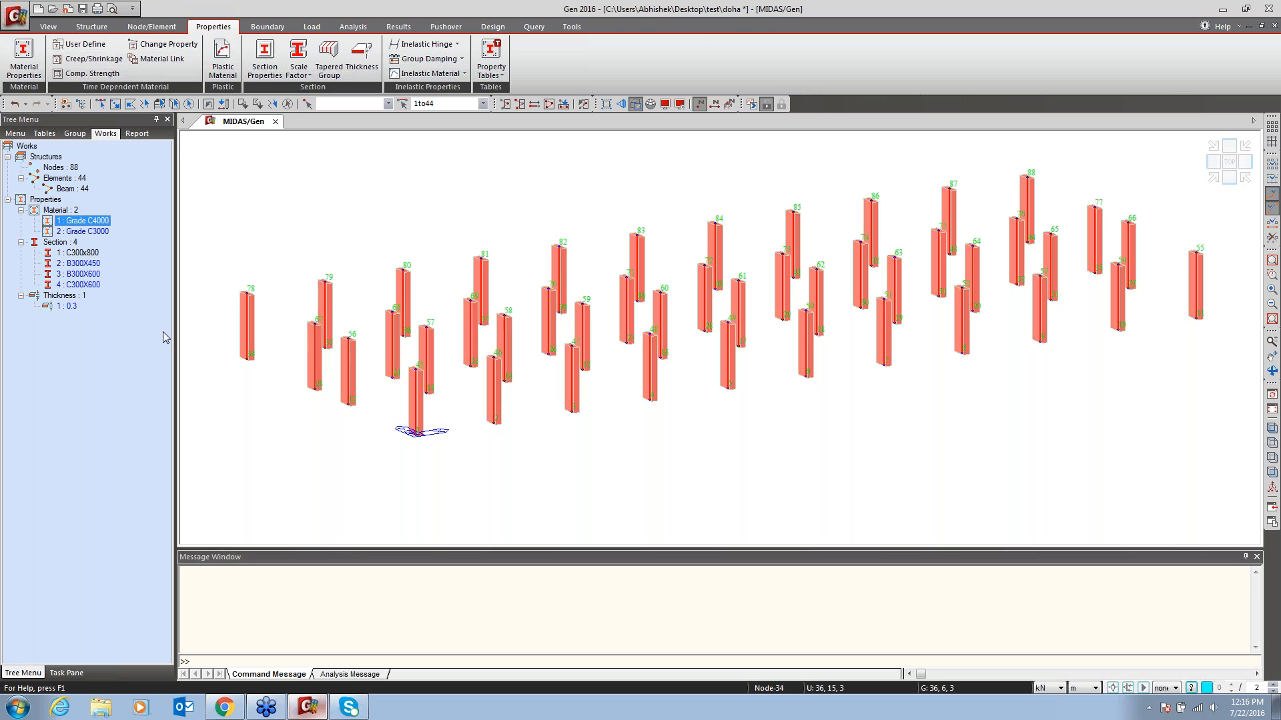
click(79, 253)
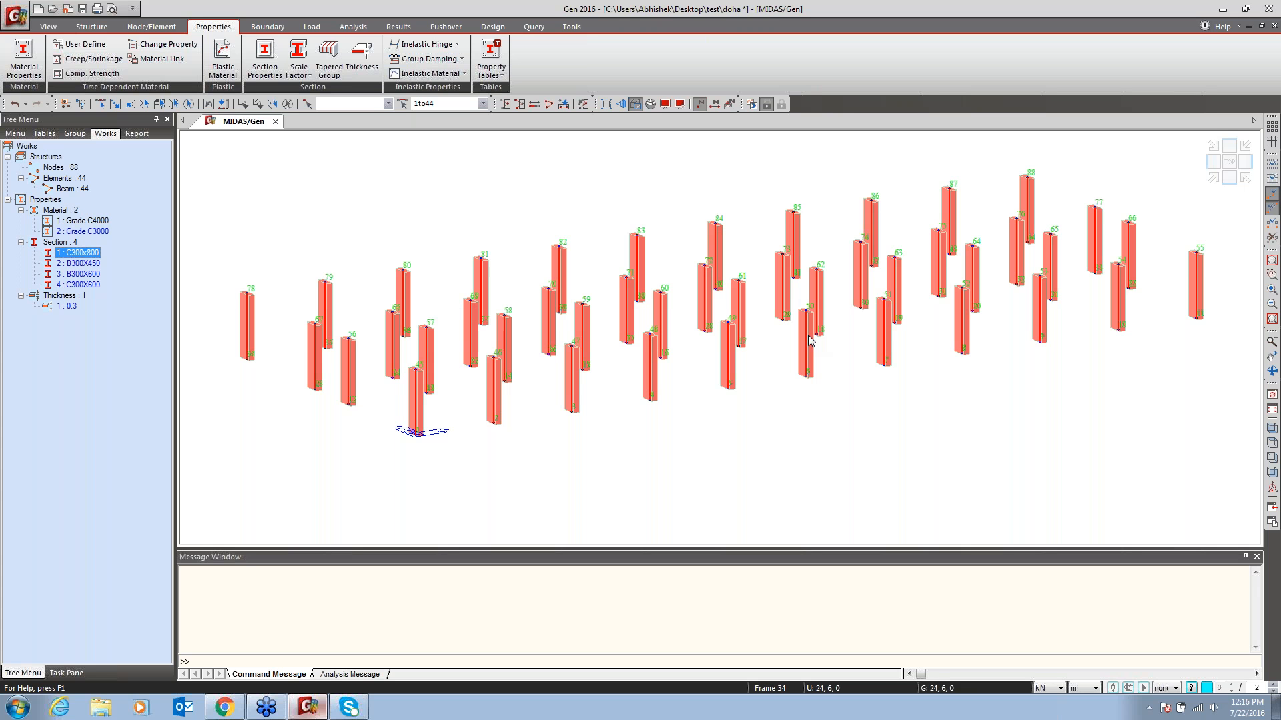
click(79, 274)
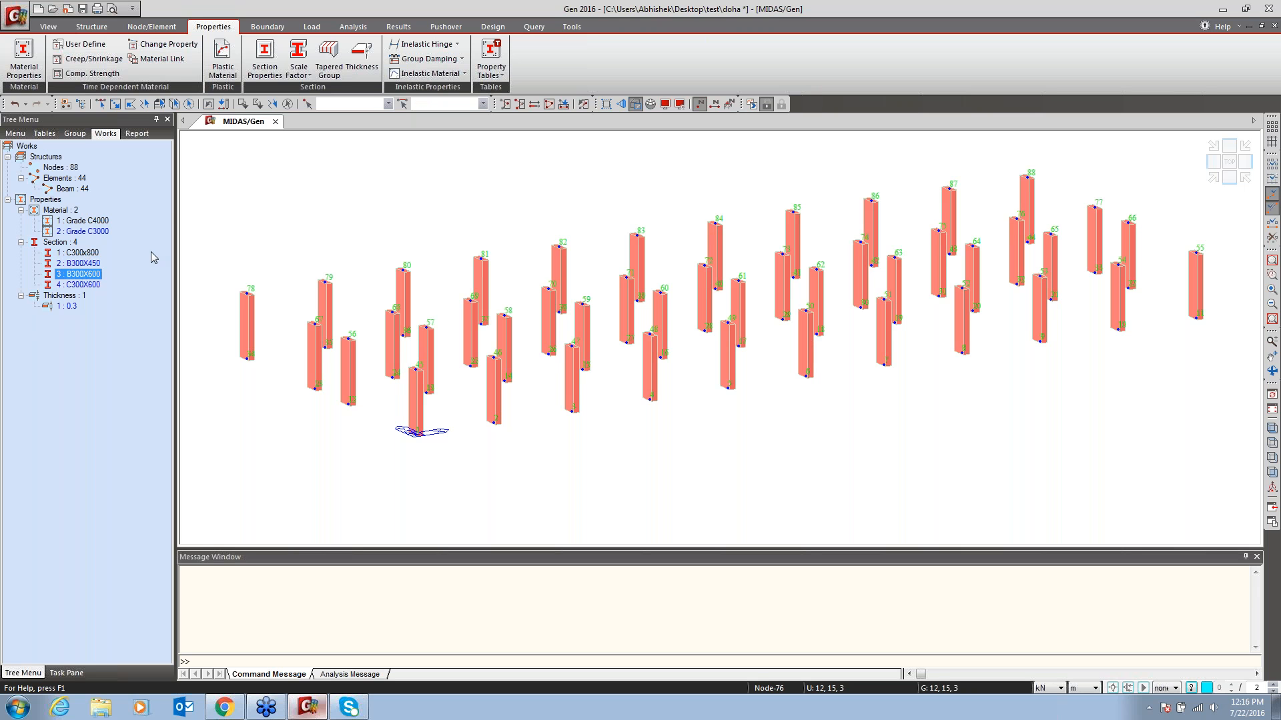
click(83, 220)
click(441, 101)
click(355, 102)
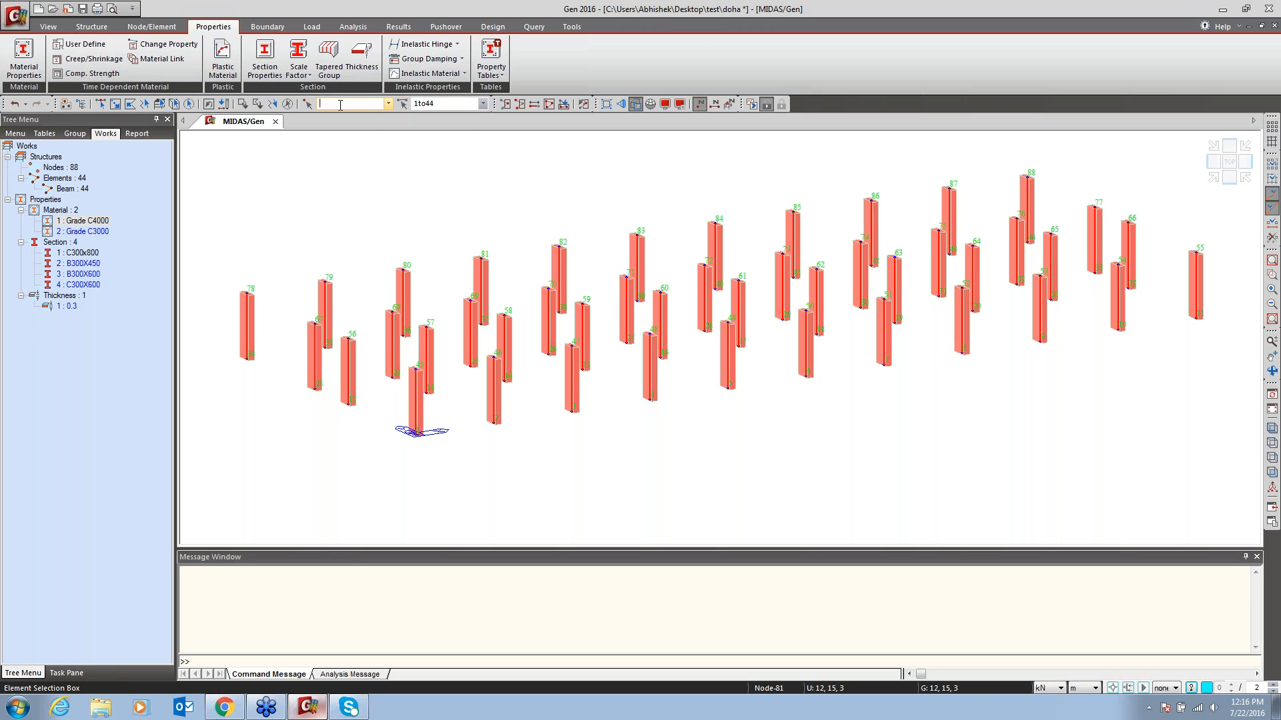
click(443, 103)
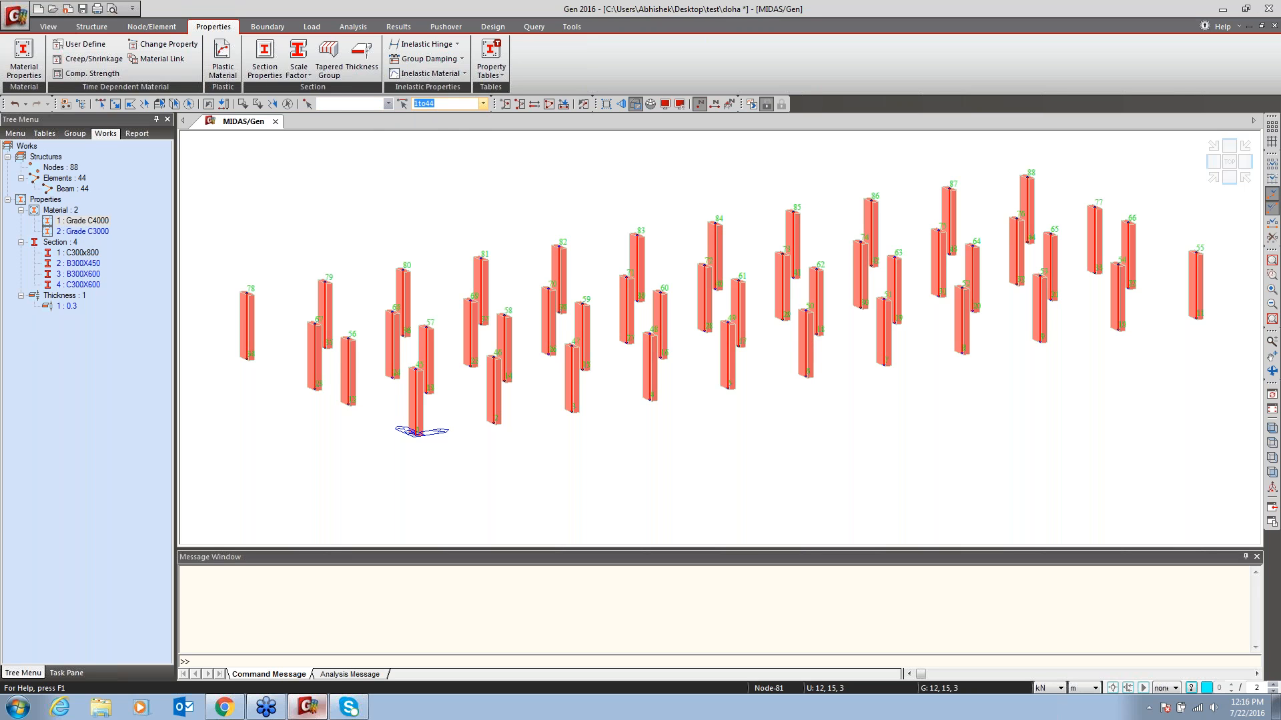
click(287, 105)
Hide the node numbers in the 3D model view
click(1272, 370)
drag(1059, 380, 1058, 389)
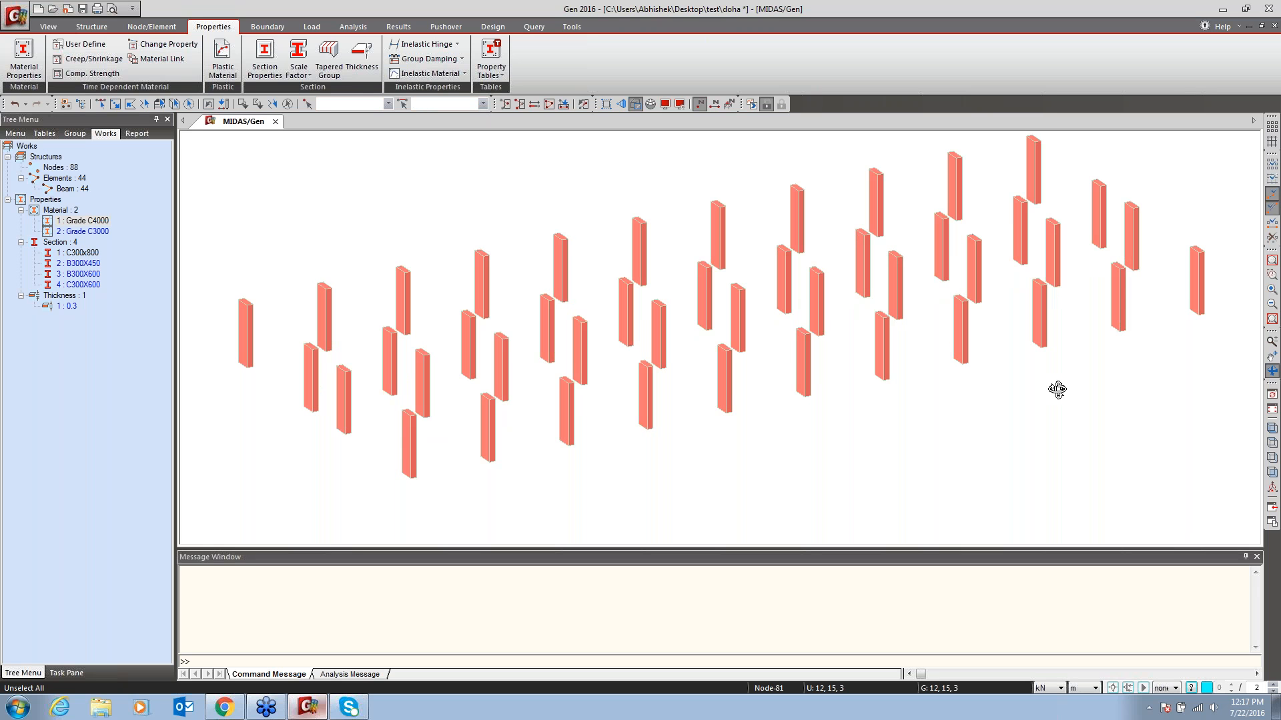
click(1273, 371)
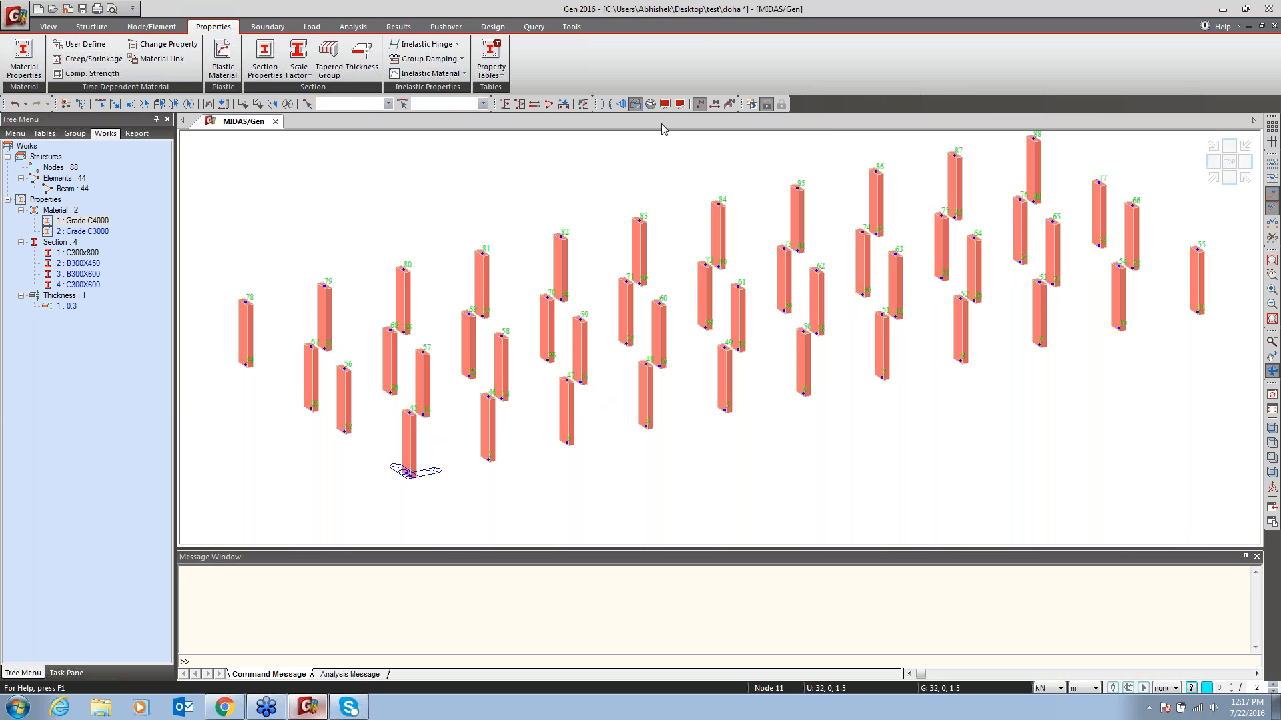
click(699, 104)
Create Grade C3000, B300X450 general beams from the origin column's top, along the full front row and across the adjoining end row
right_click(297, 159)
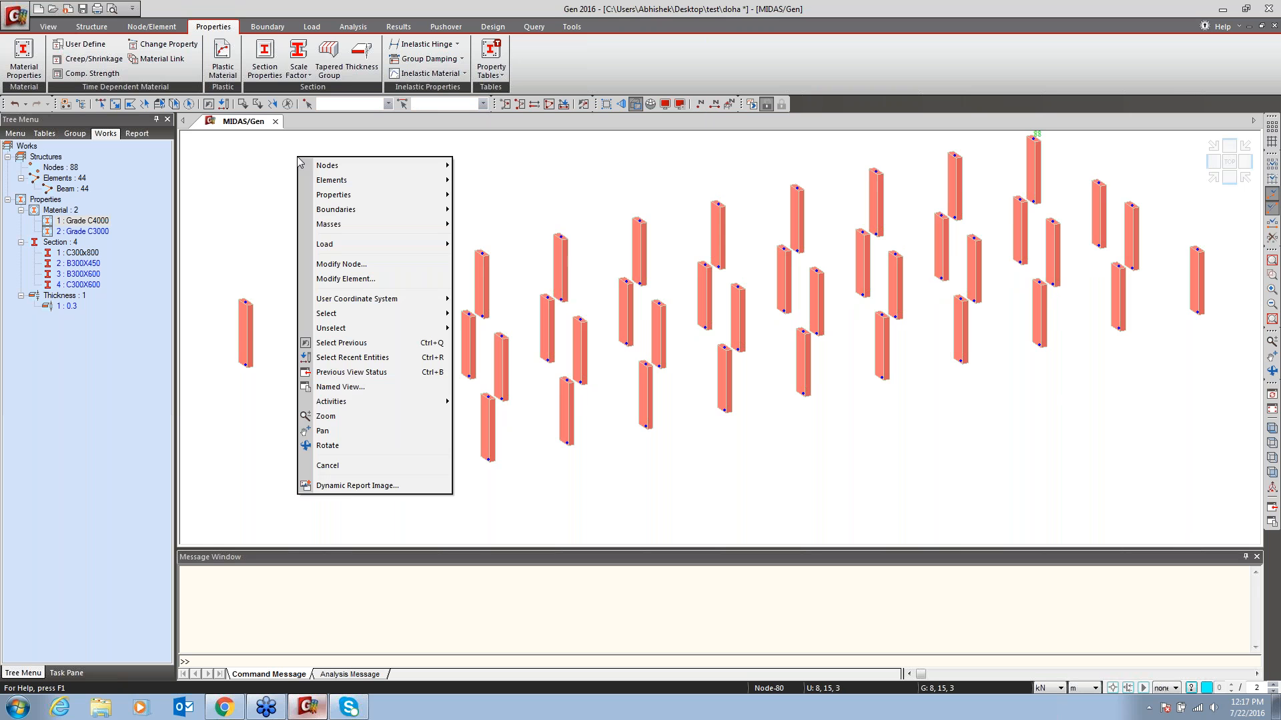
mouse_move(341, 185)
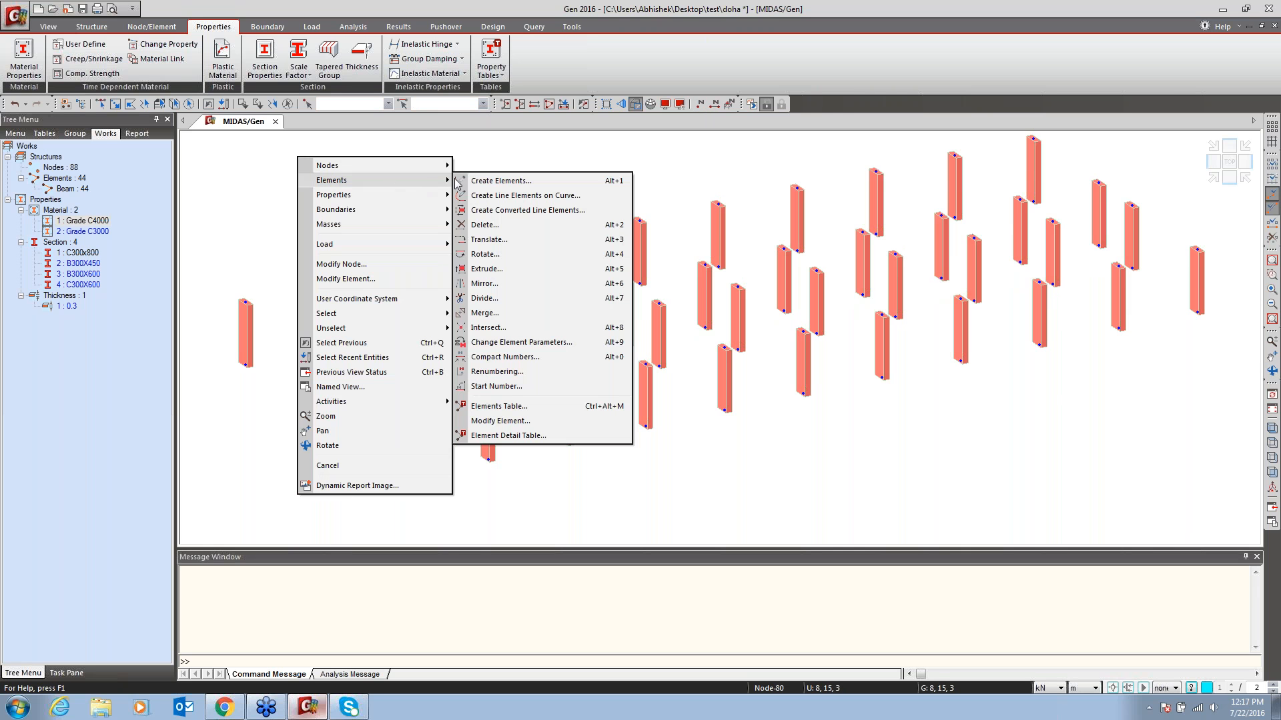
click(507, 182)
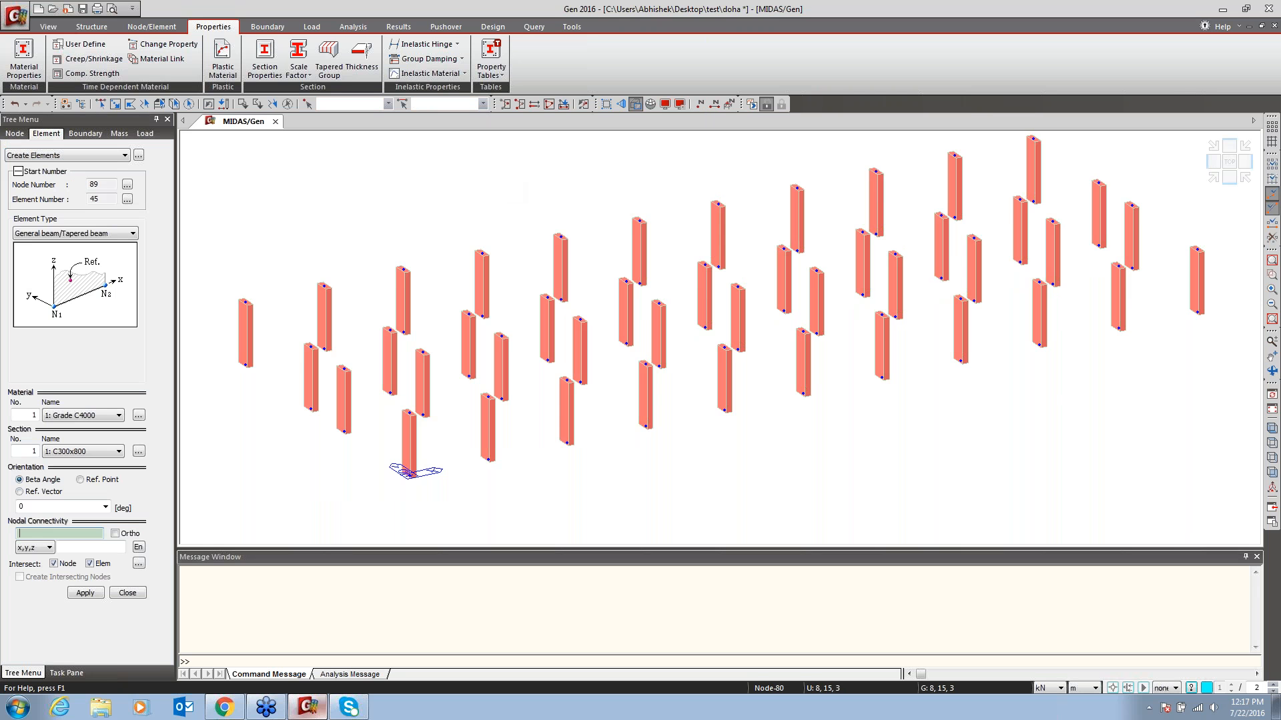
click(114, 235)
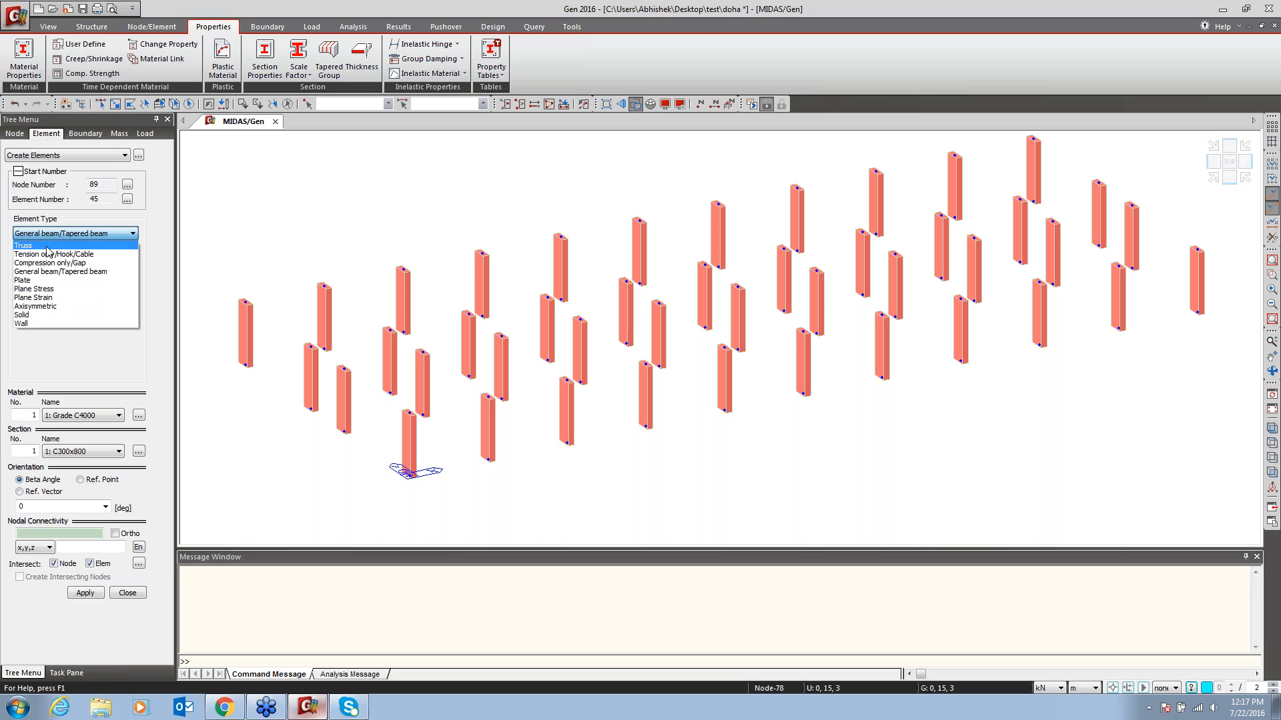
click(46, 272)
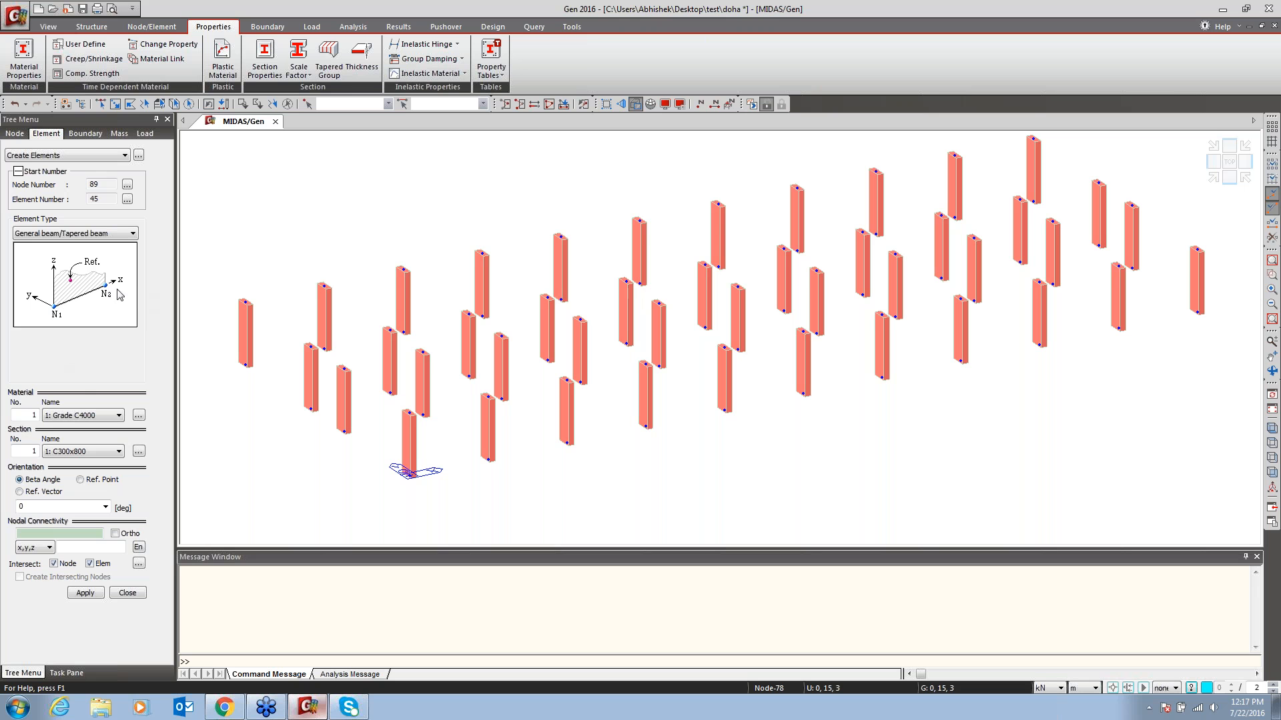
click(84, 418)
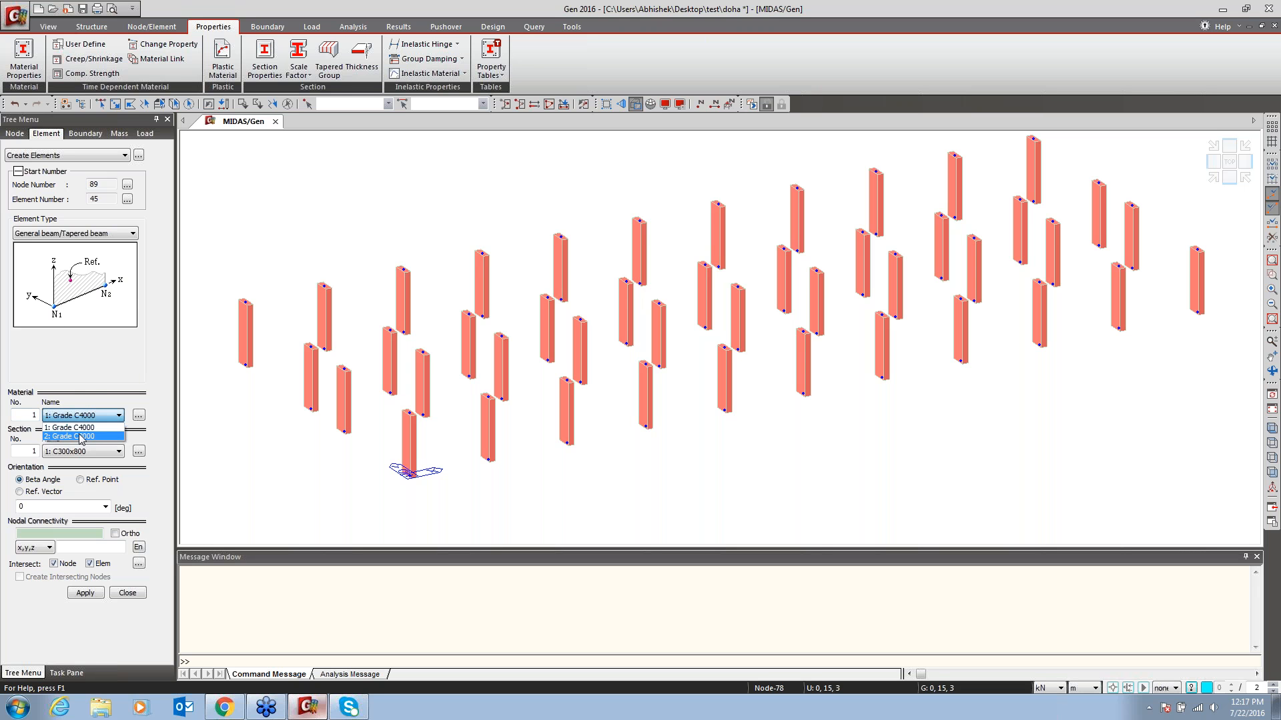
click(75, 436)
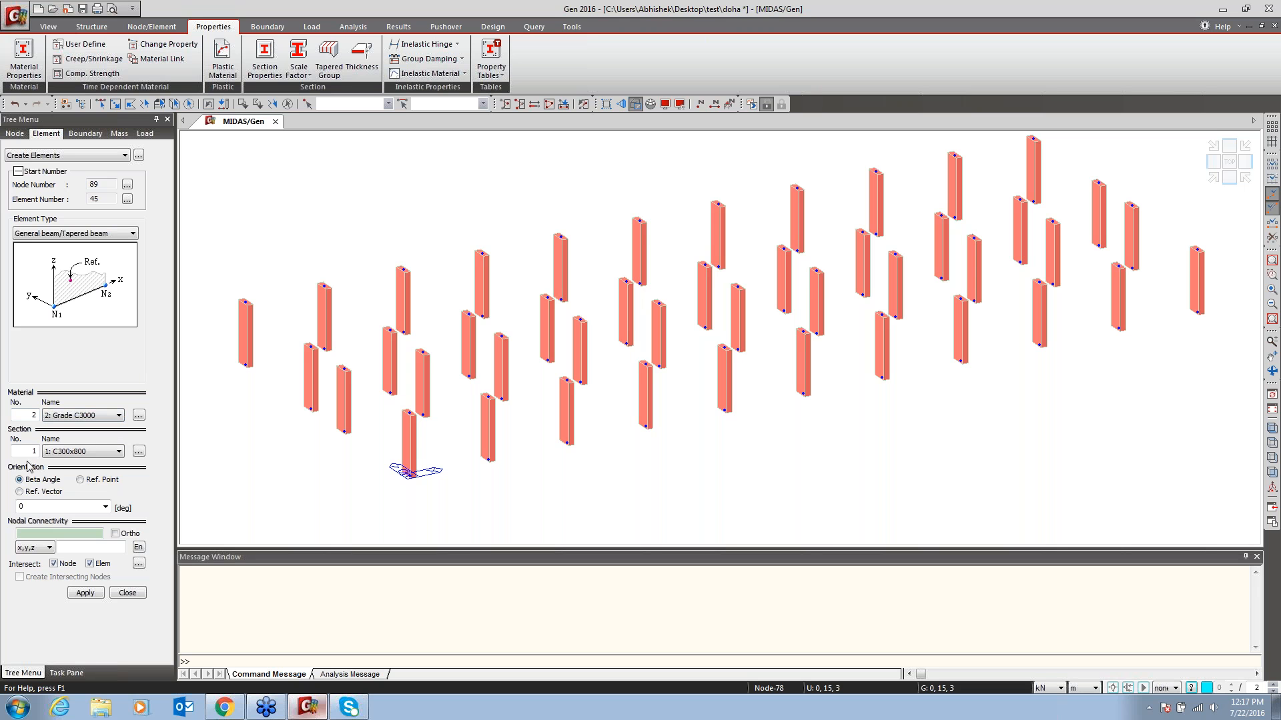
click(83, 453)
click(70, 472)
click(408, 412)
click(1198, 249)
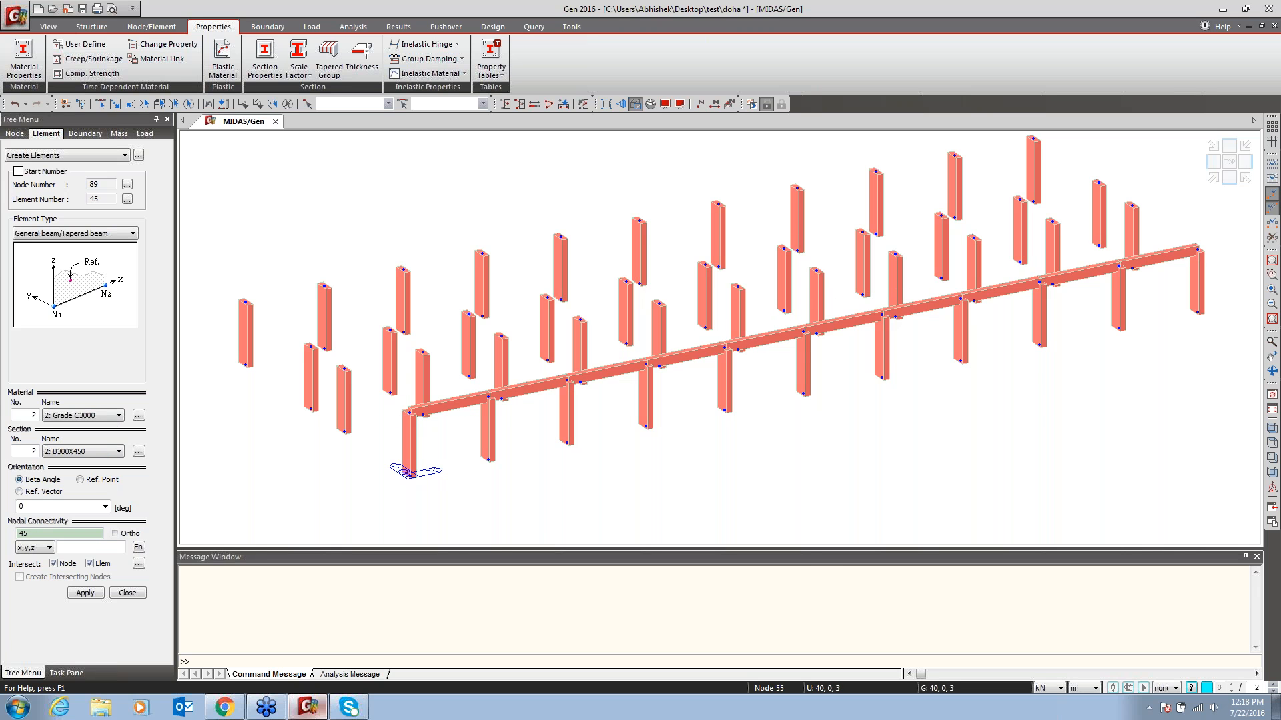
click(406, 415)
click(246, 302)
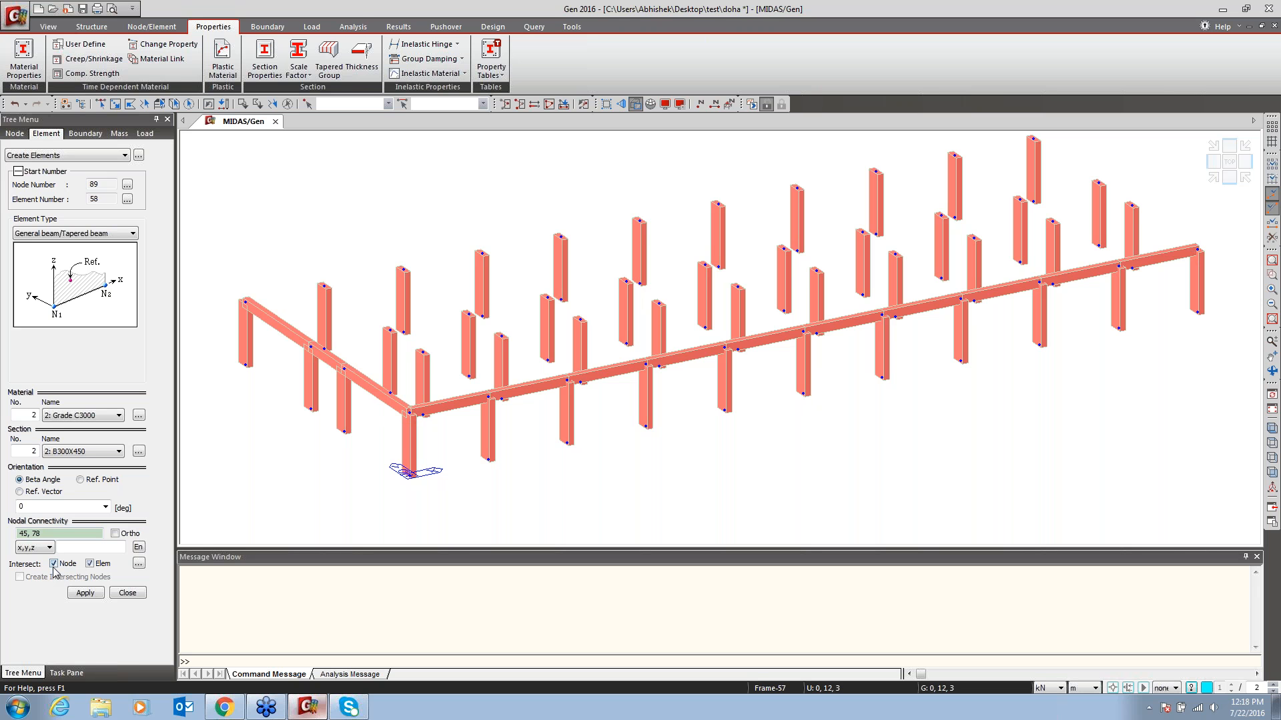
Copy all the front-row beams along the Y axis at unequal distances of 6, 3 and 6 m
click(100, 105)
click(593, 375)
click(765, 339)
click(943, 308)
click(1162, 256)
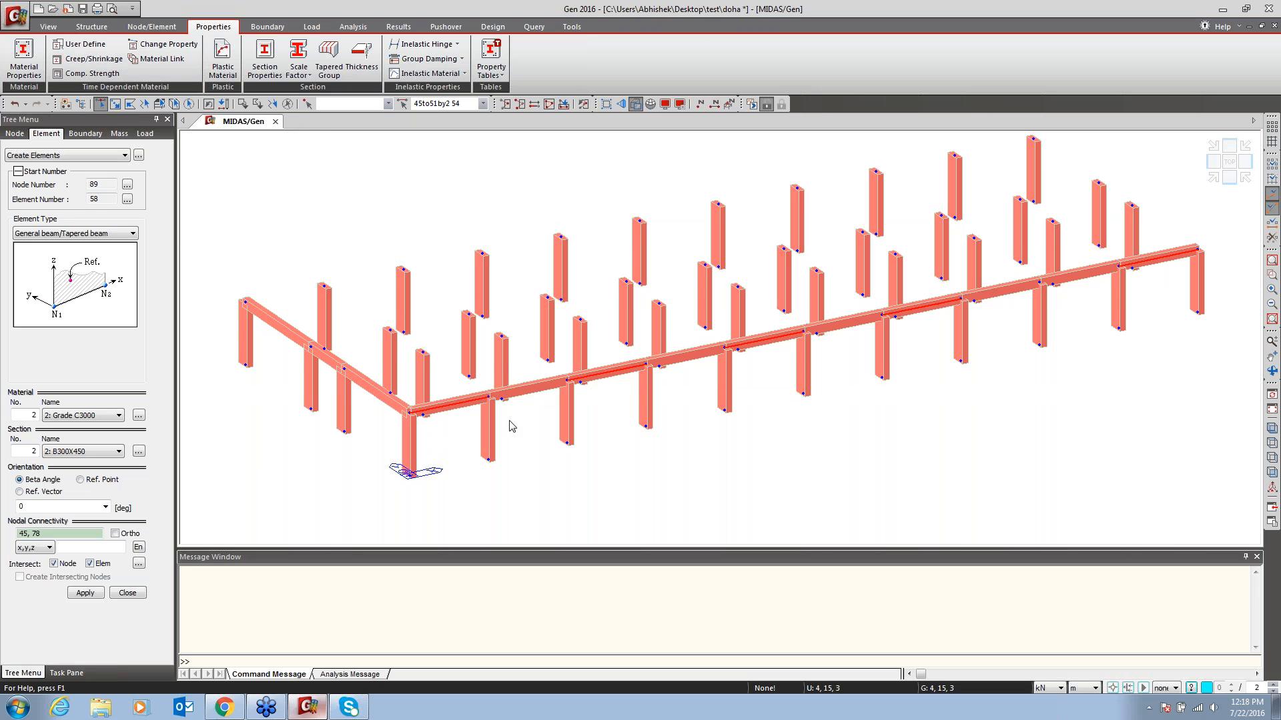
click(866, 317)
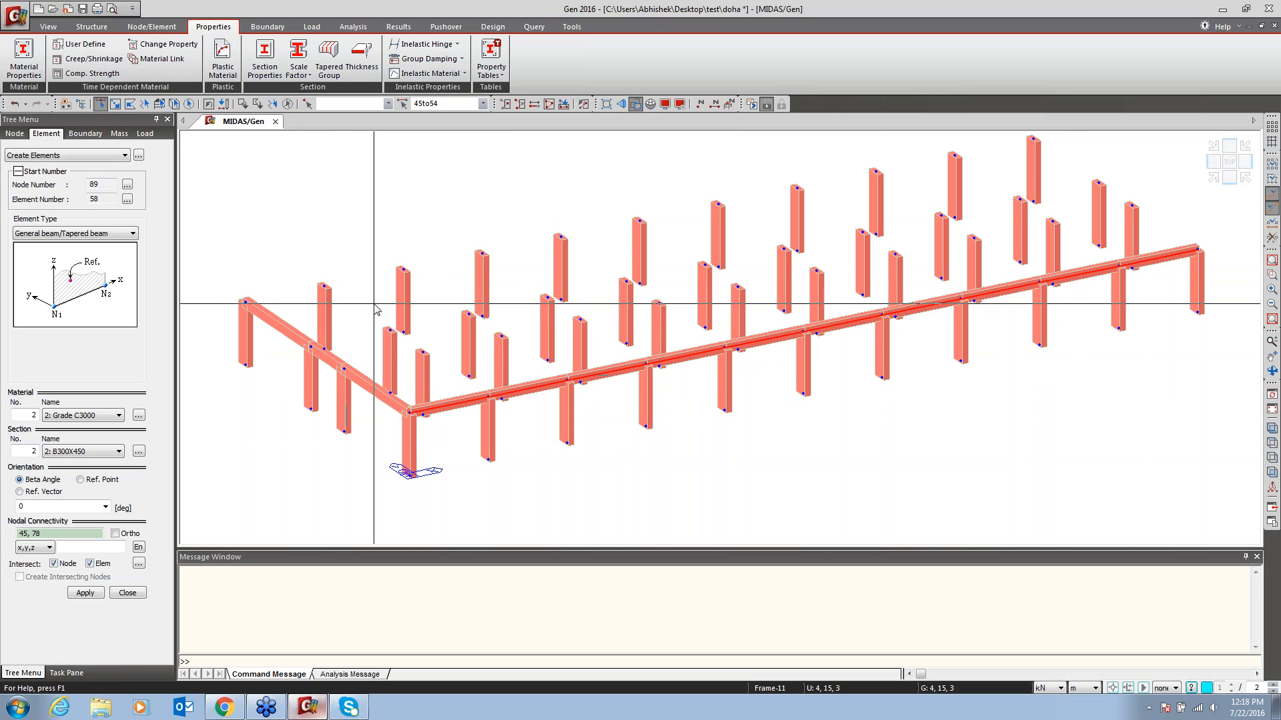
click(127, 593)
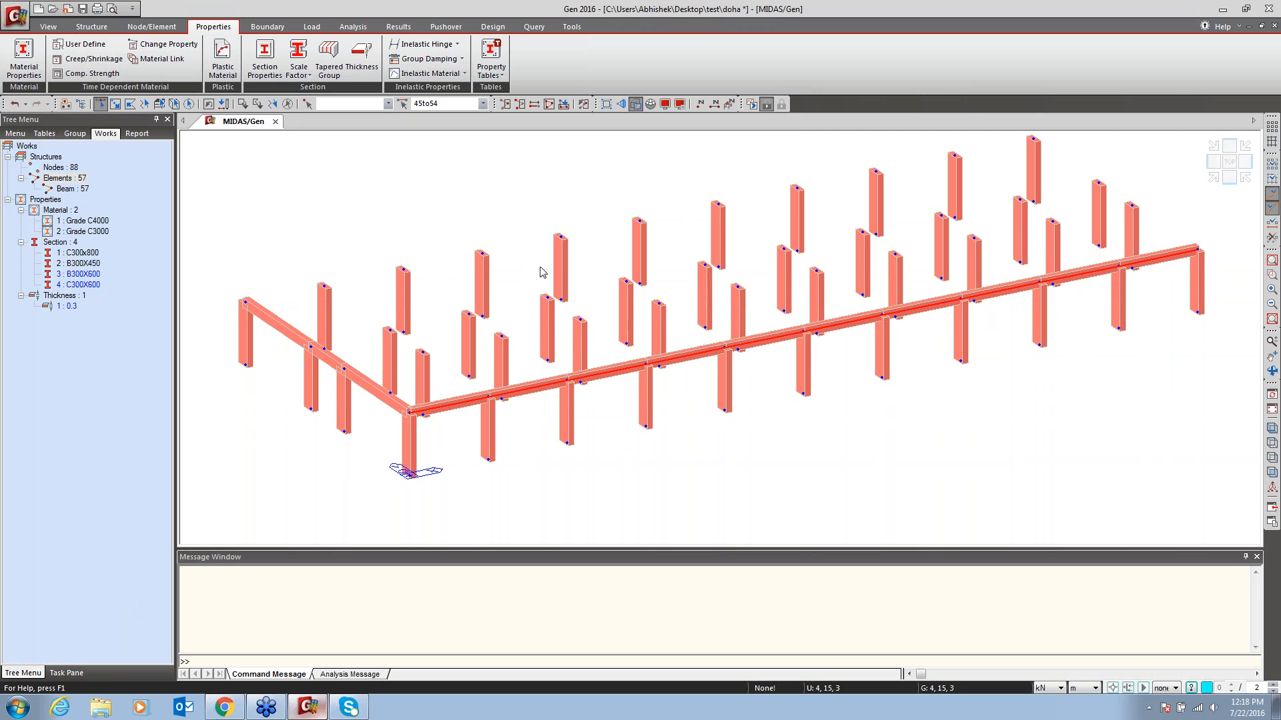
right_click(556, 189)
mouse_move(584, 200)
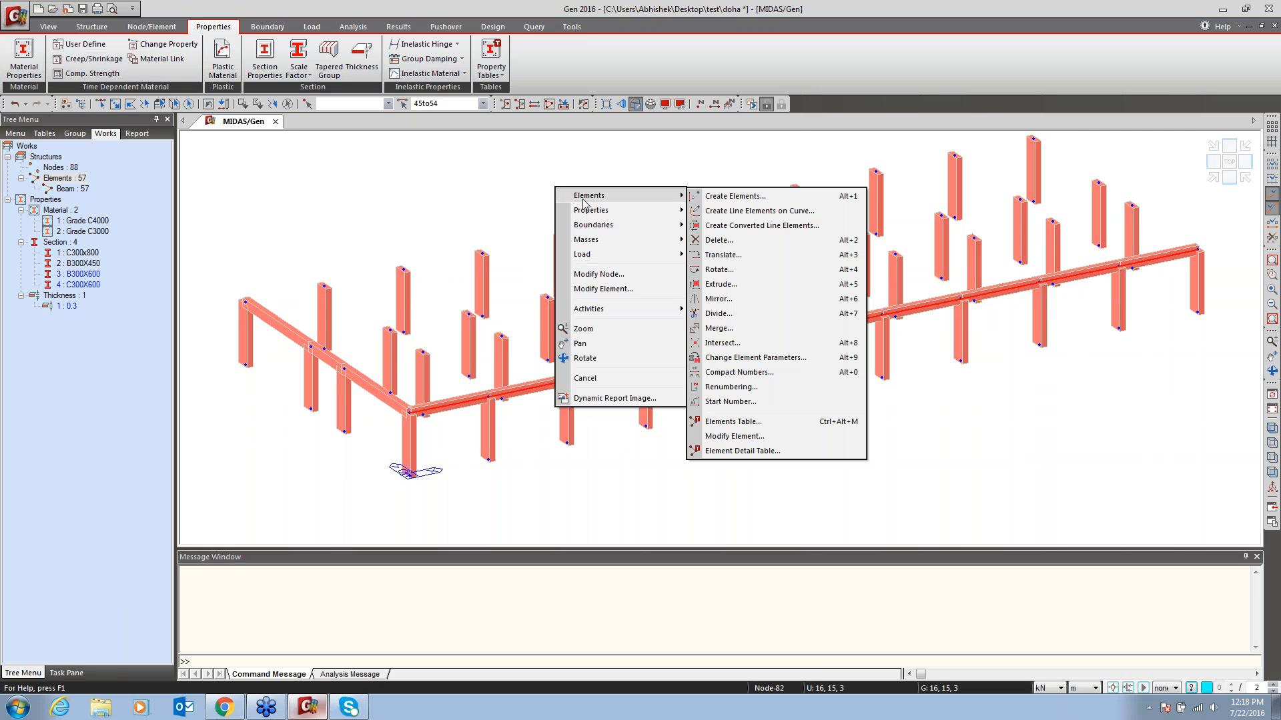
click(719, 257)
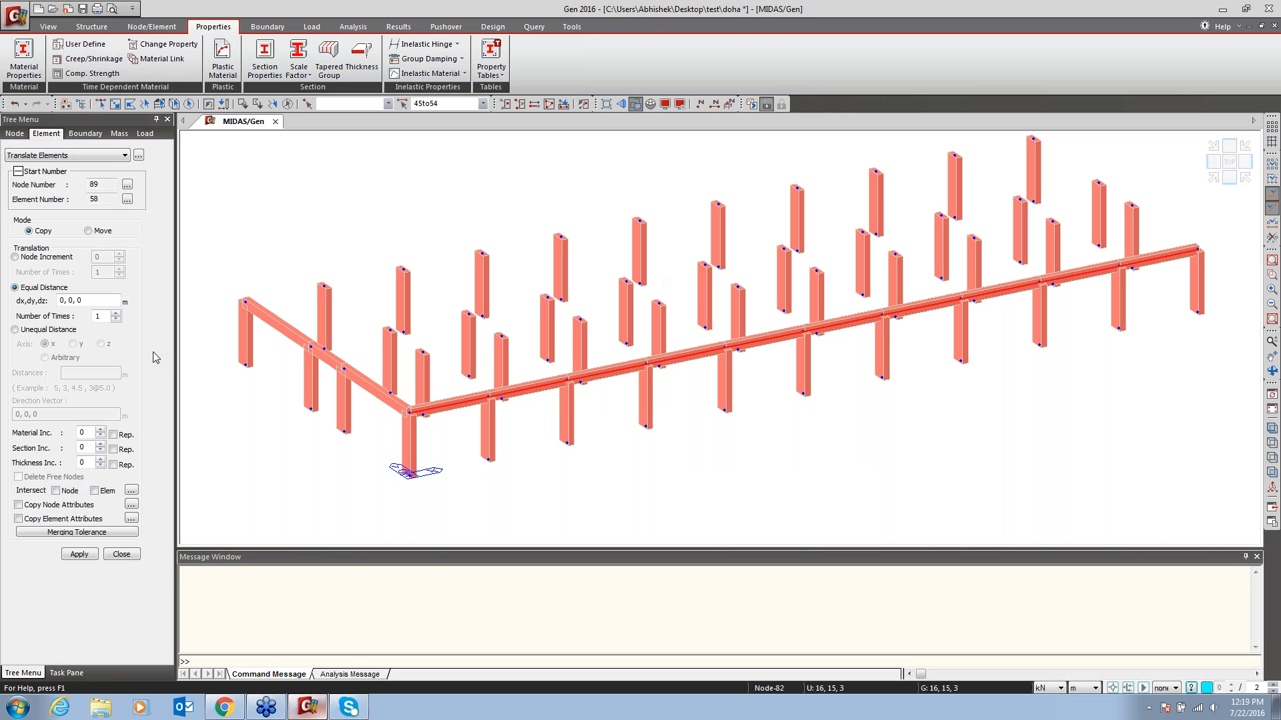
click(28, 331)
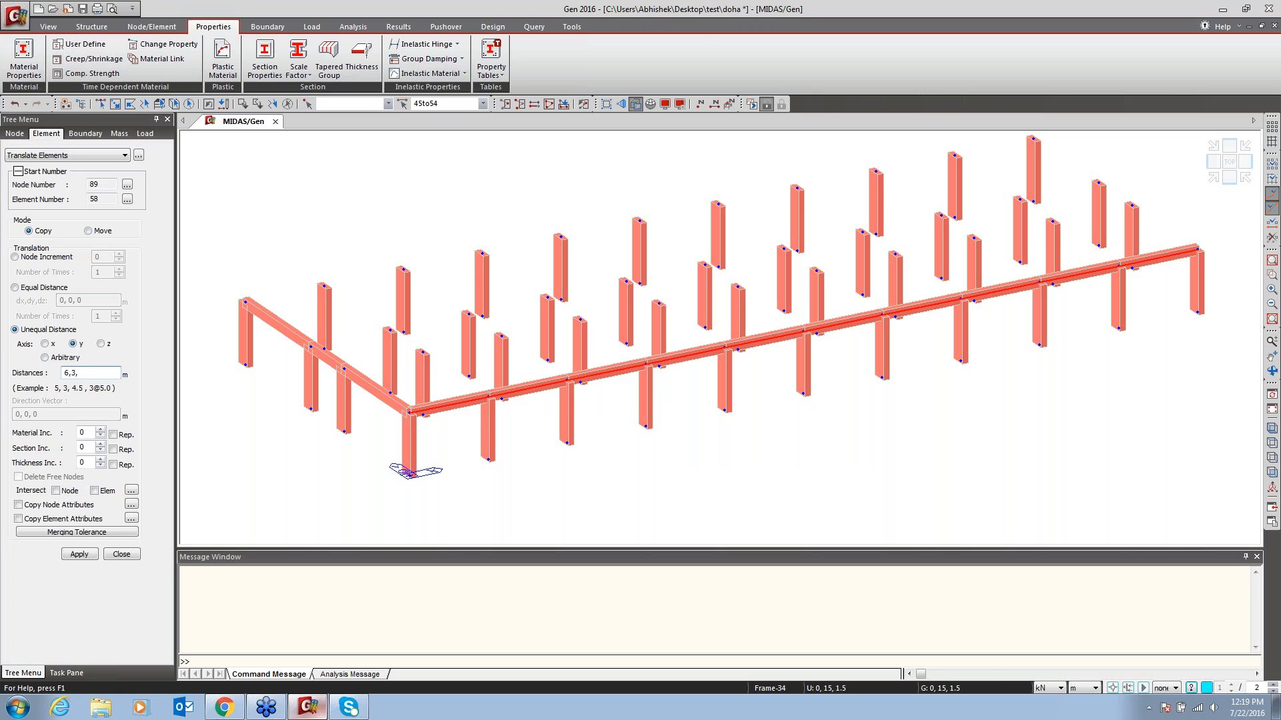
text(6,3,6)
click(79, 555)
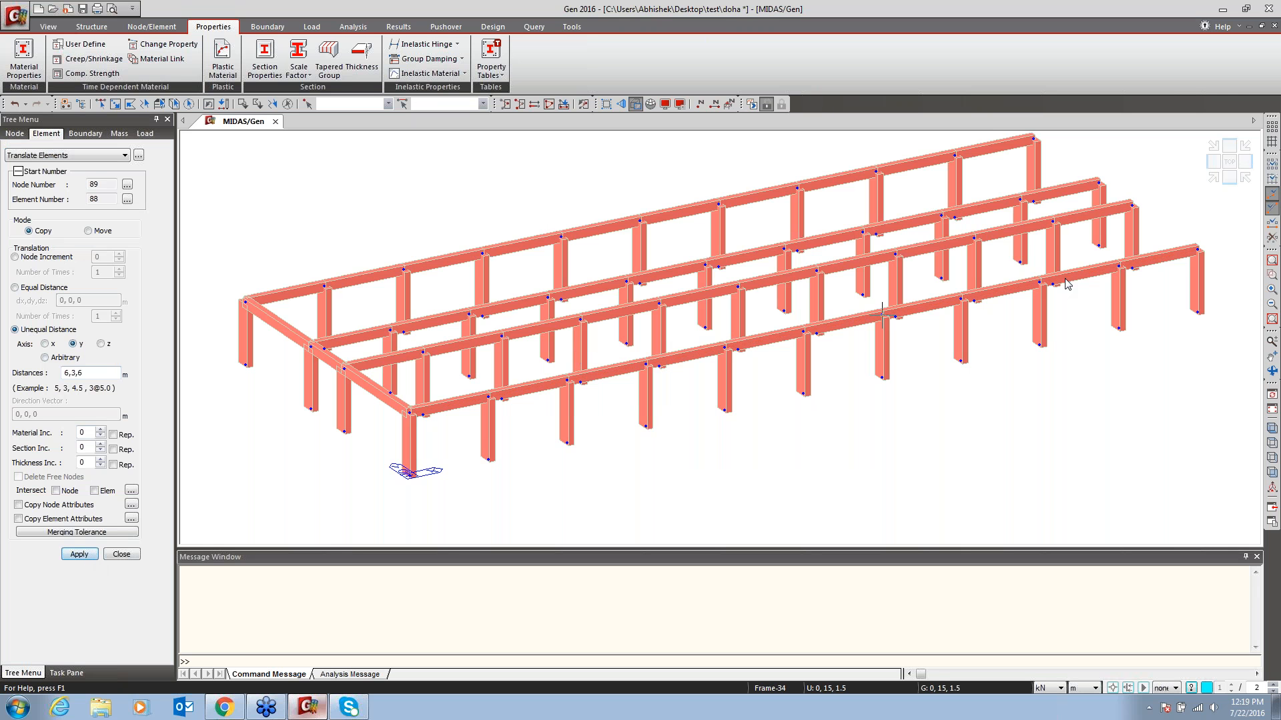
Copy the three end-row beams along the X axis at an equal distance of 4 m, 10 times
click(102, 104)
click(280, 325)
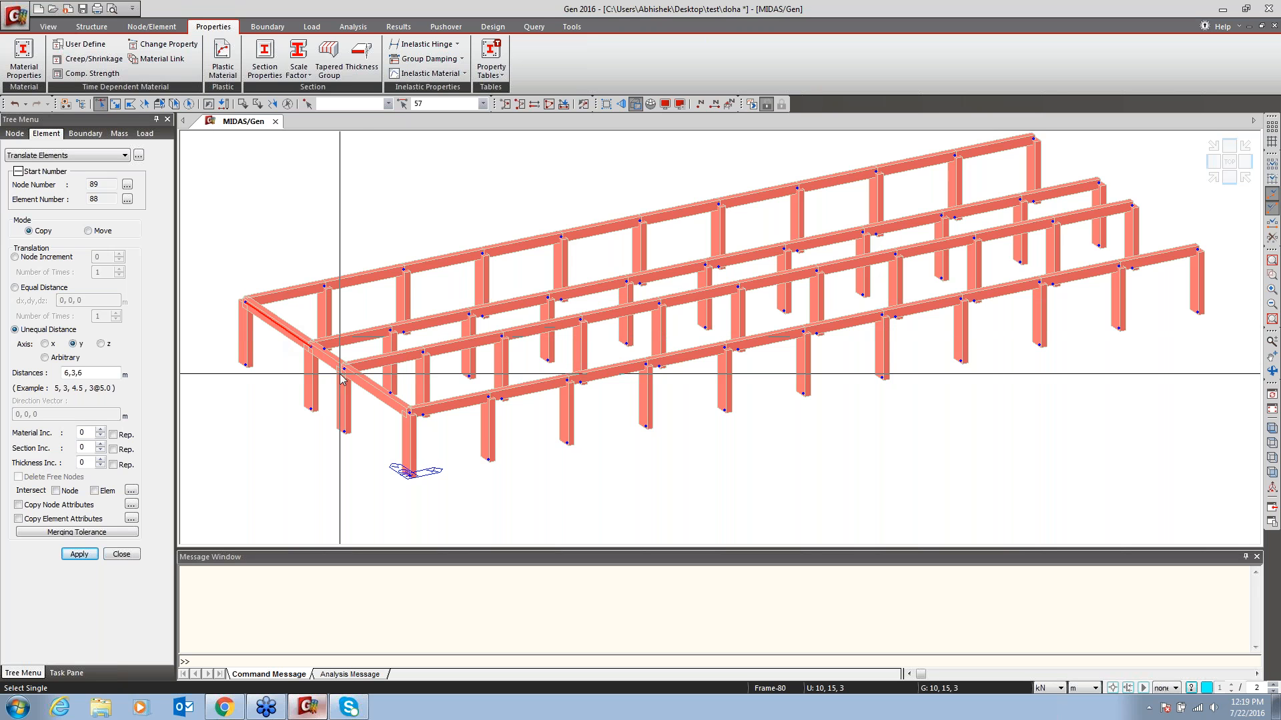
click(374, 384)
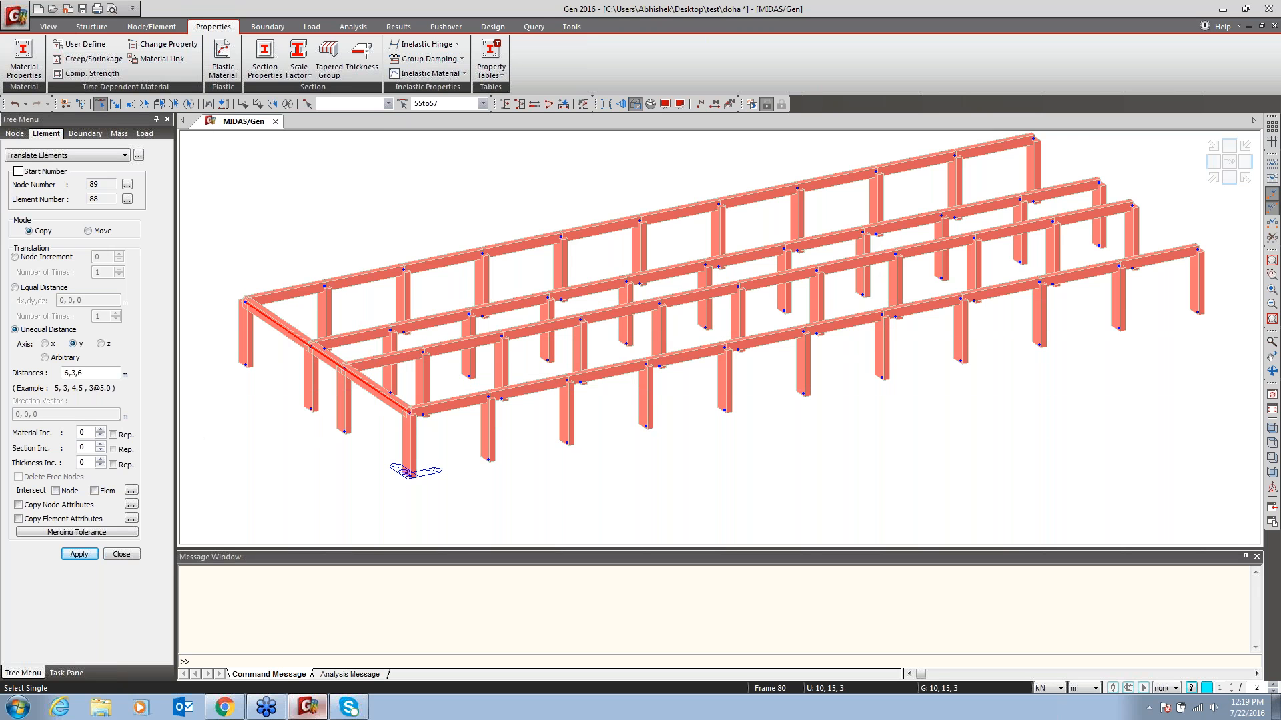
click(34, 287)
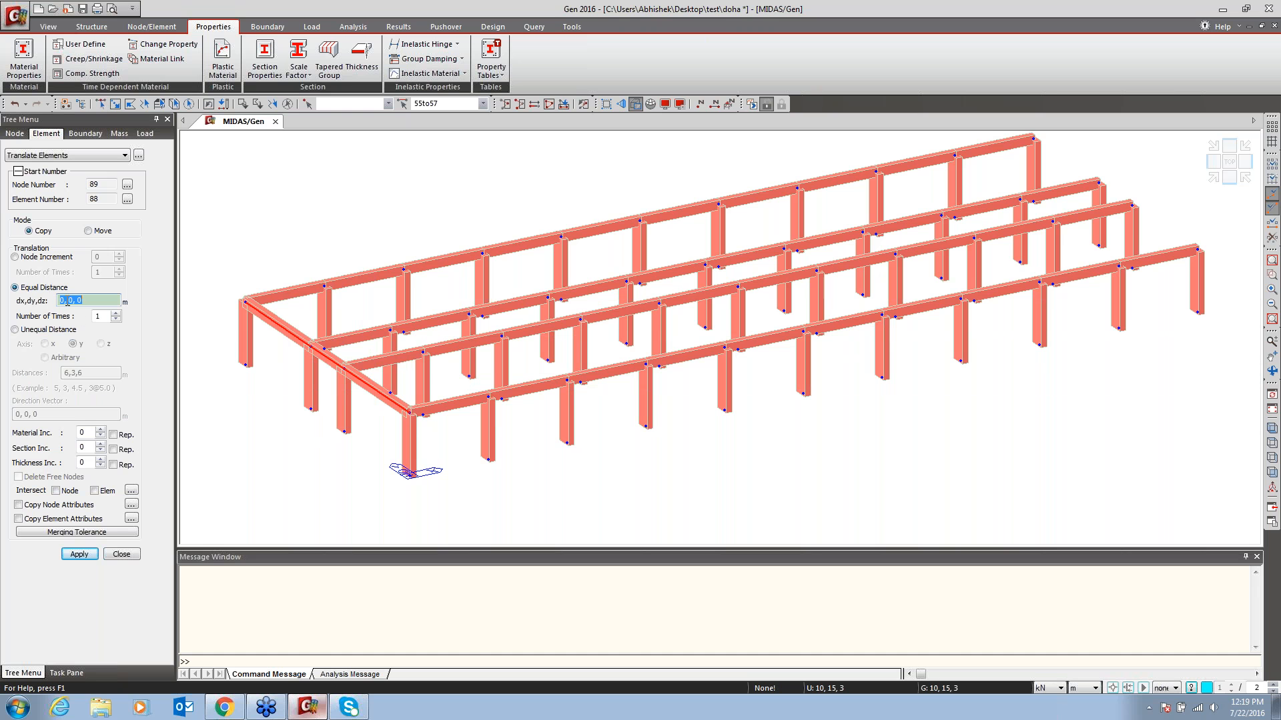
double_click(60, 301)
text(4)
click(98, 321)
text(0)
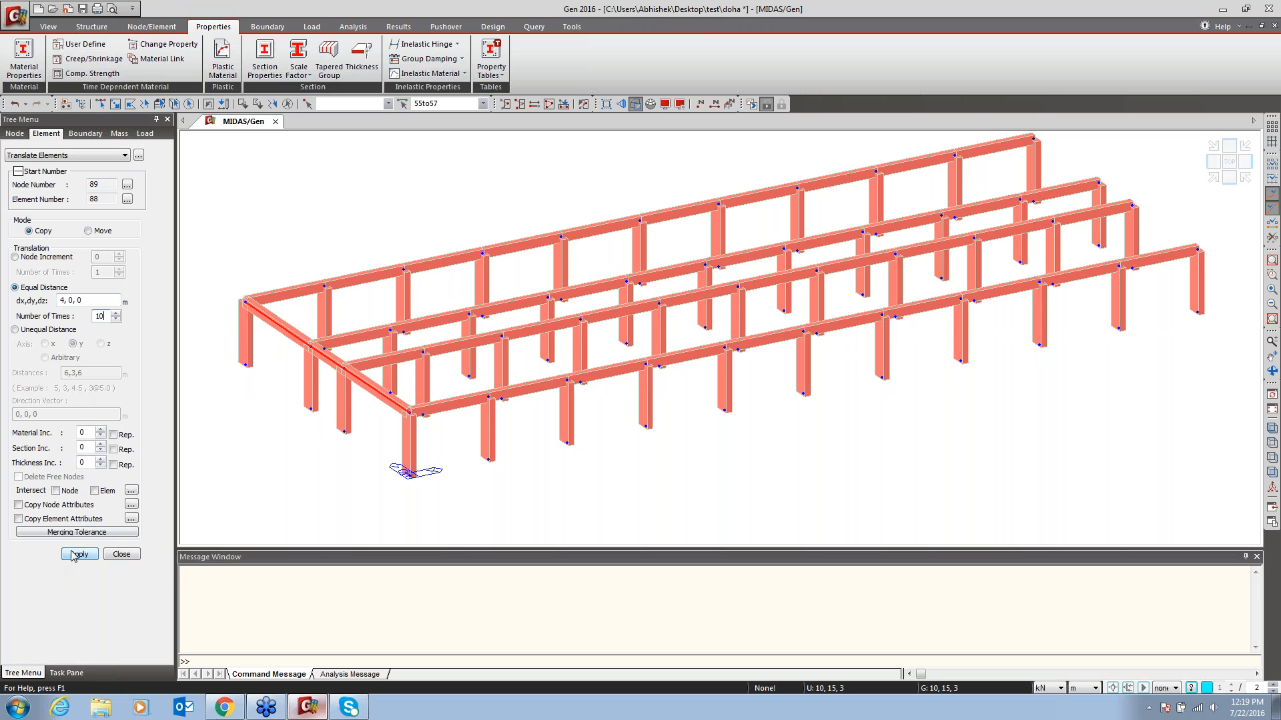
click(78, 554)
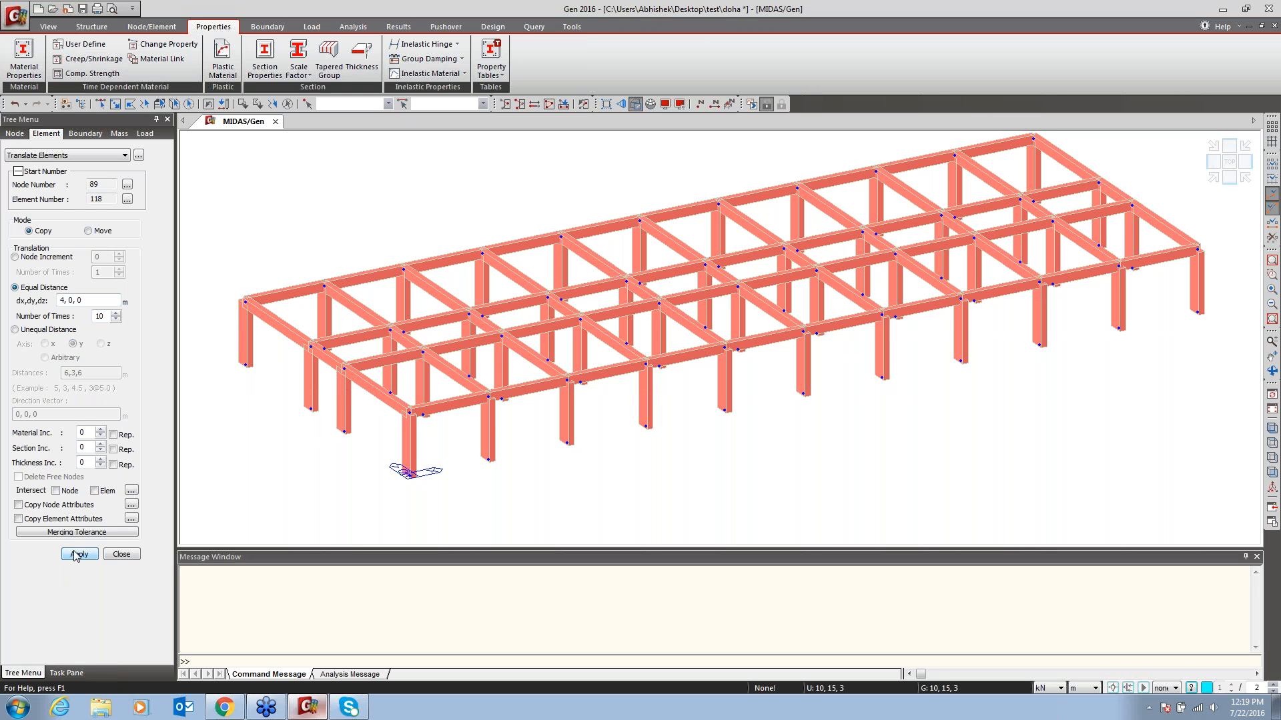
click(124, 556)
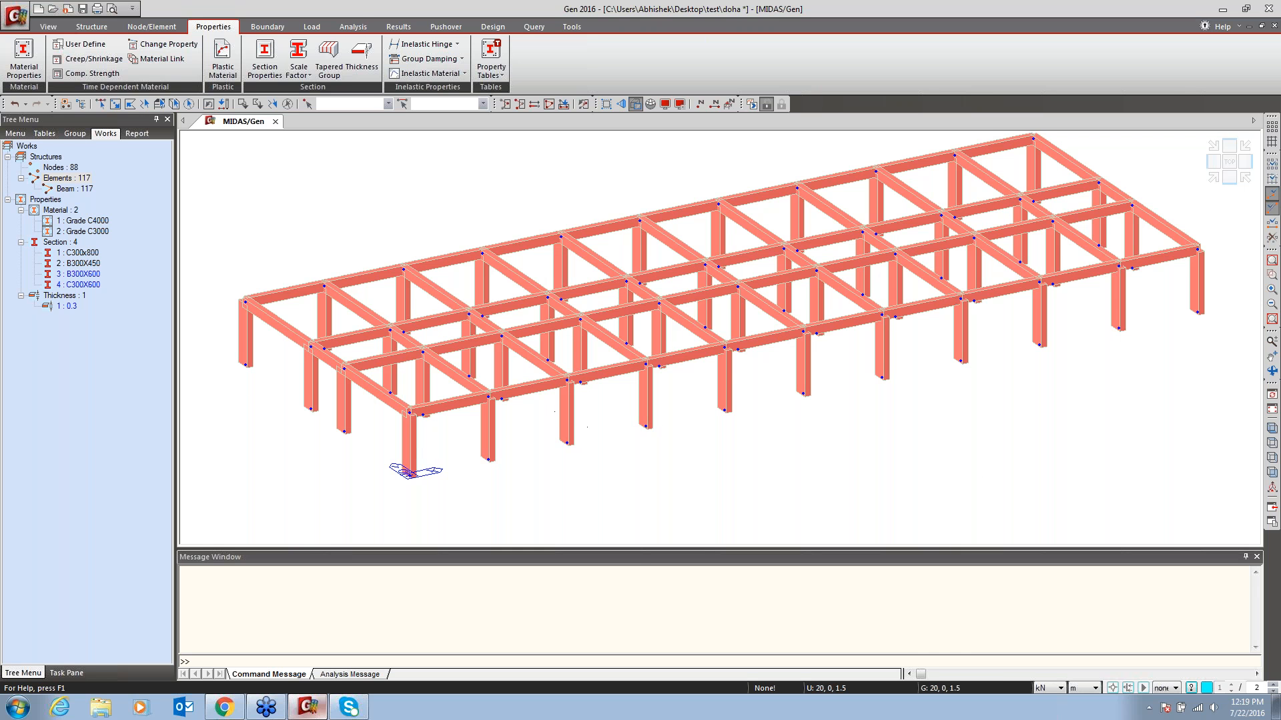
Assign section B300X600 to the outermost end-row beam by itself, and undo the assignment
click(1273, 274)
drag(270, 357, 234, 415)
middle_drag(792, 294, 599, 328)
click(99, 105)
drag(513, 288, 457, 327)
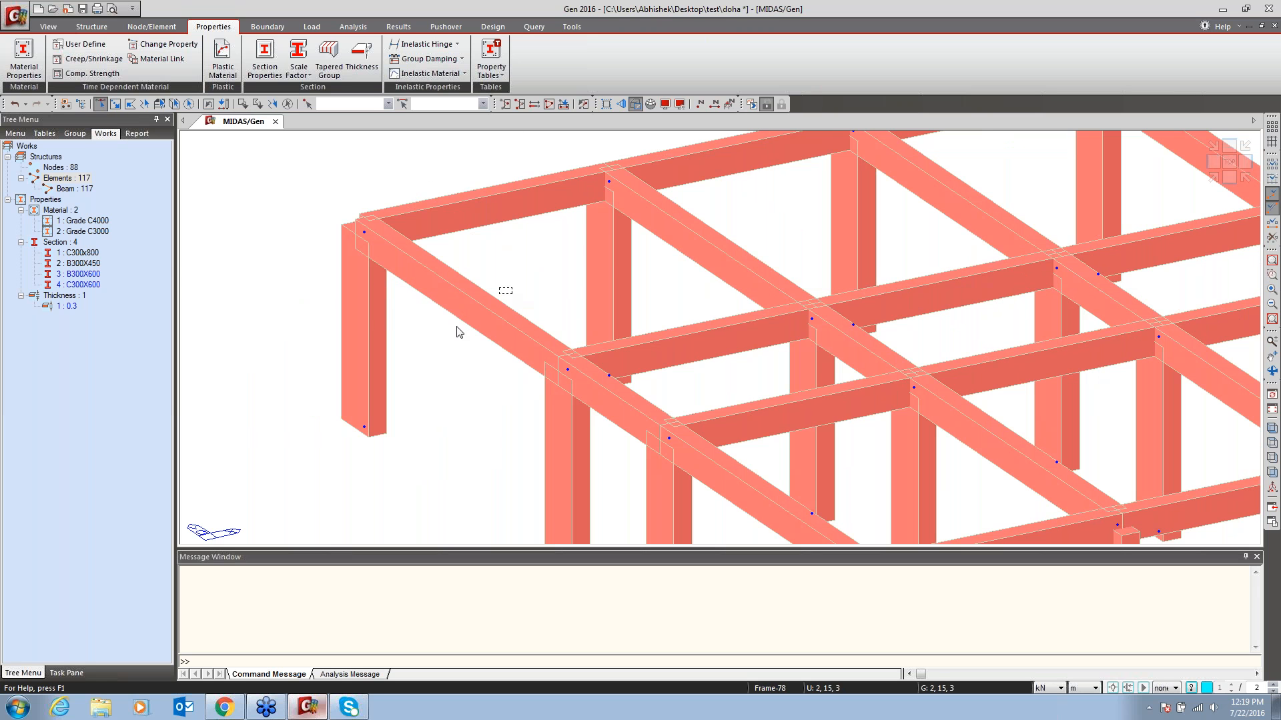
click(493, 328)
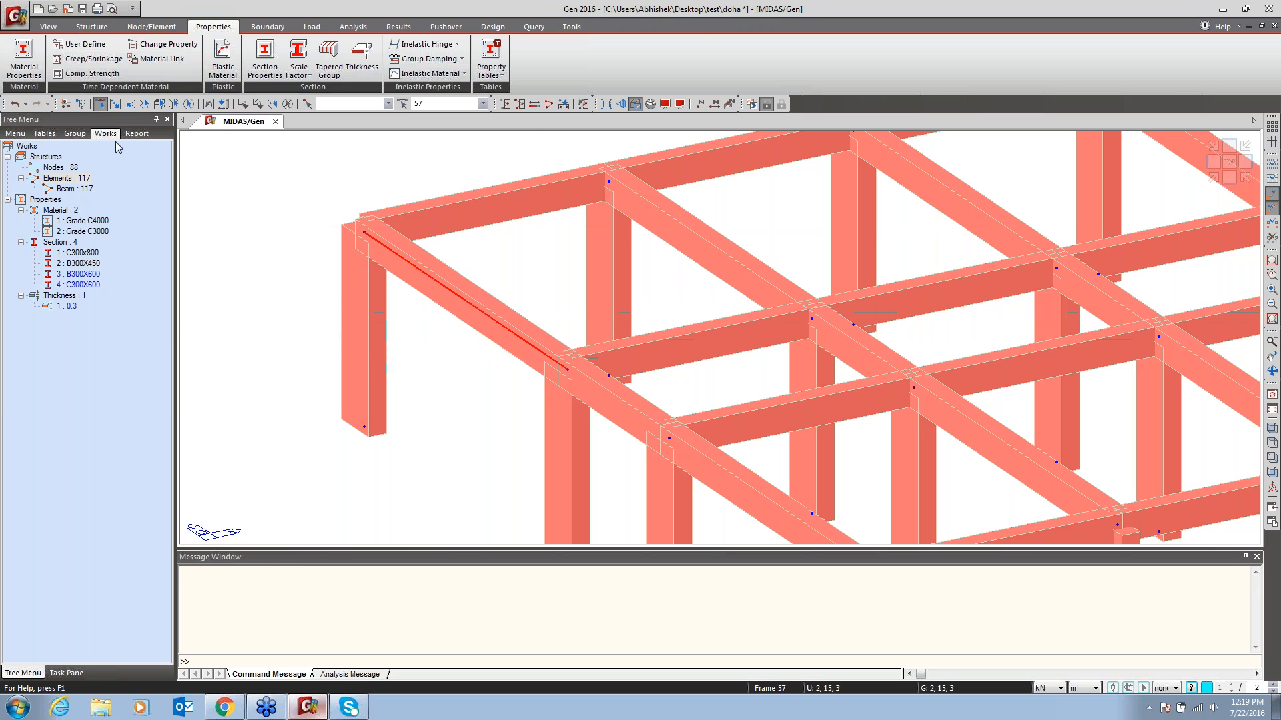
click(78, 274)
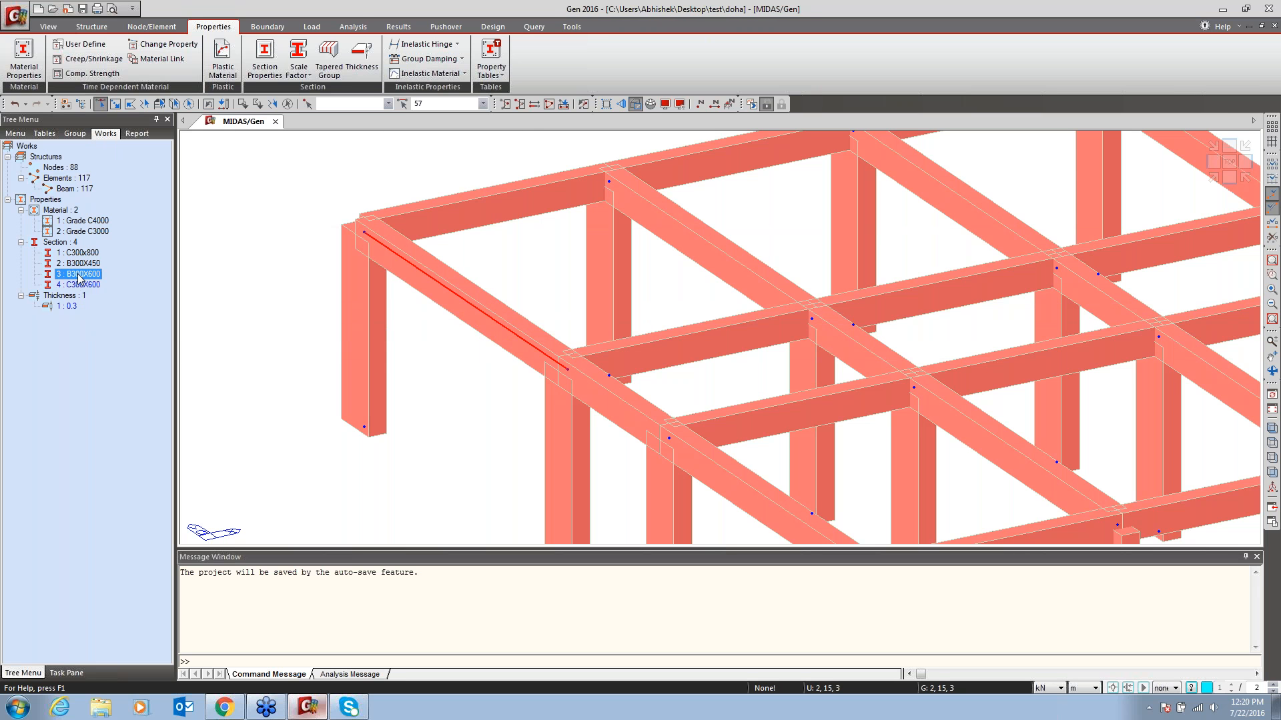
drag(79, 279, 497, 274)
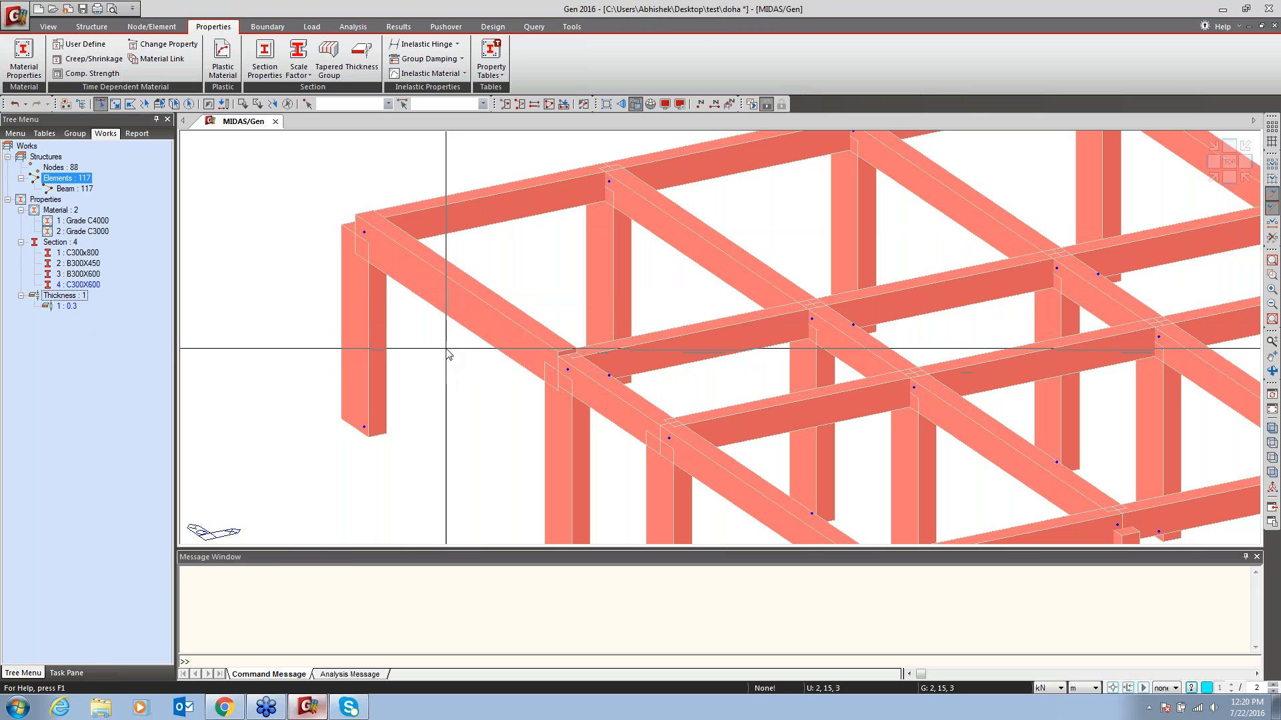
key(ctrl+s)
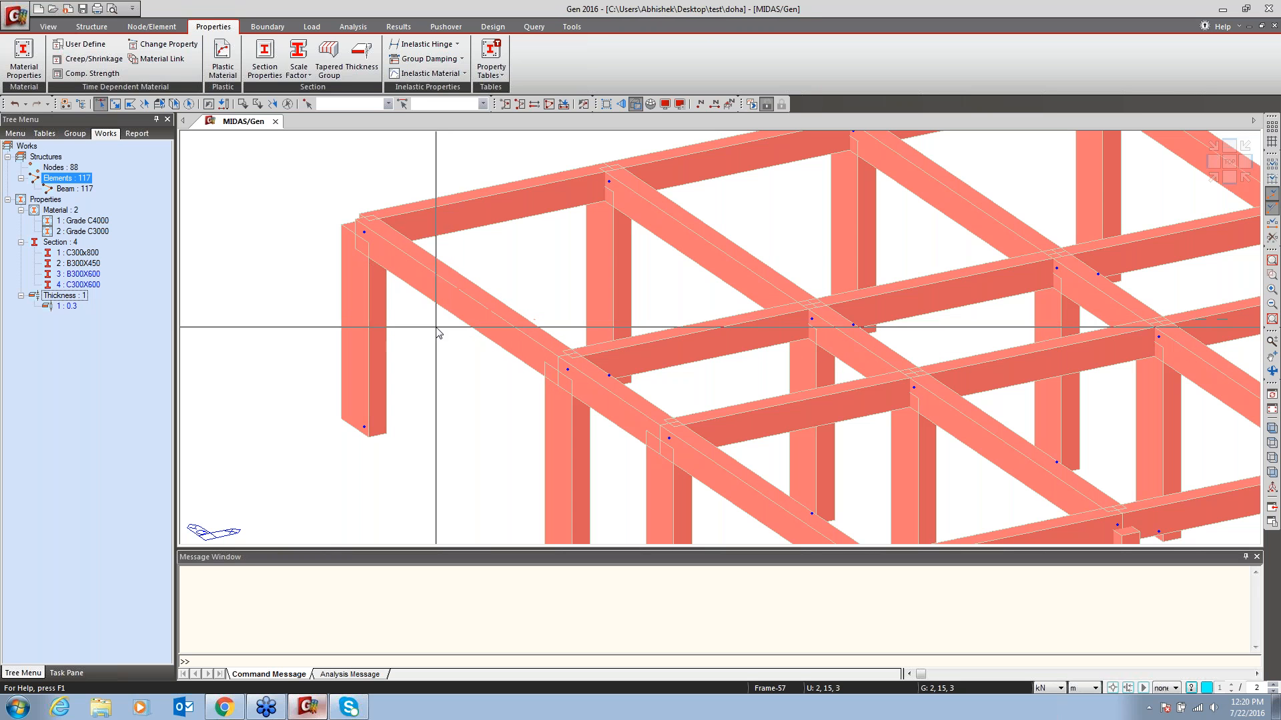
Select the same end-row beam again, try applying B300X600 once more, and undo the change
click(443, 303)
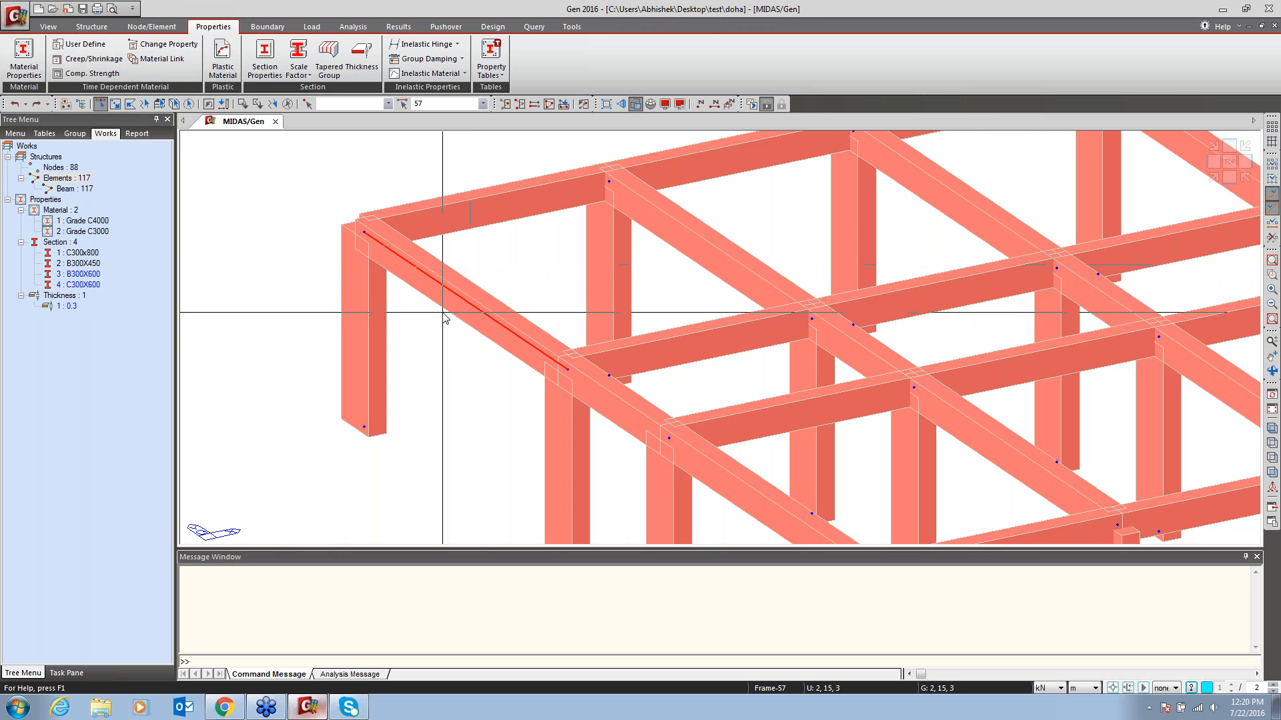
click(76, 276)
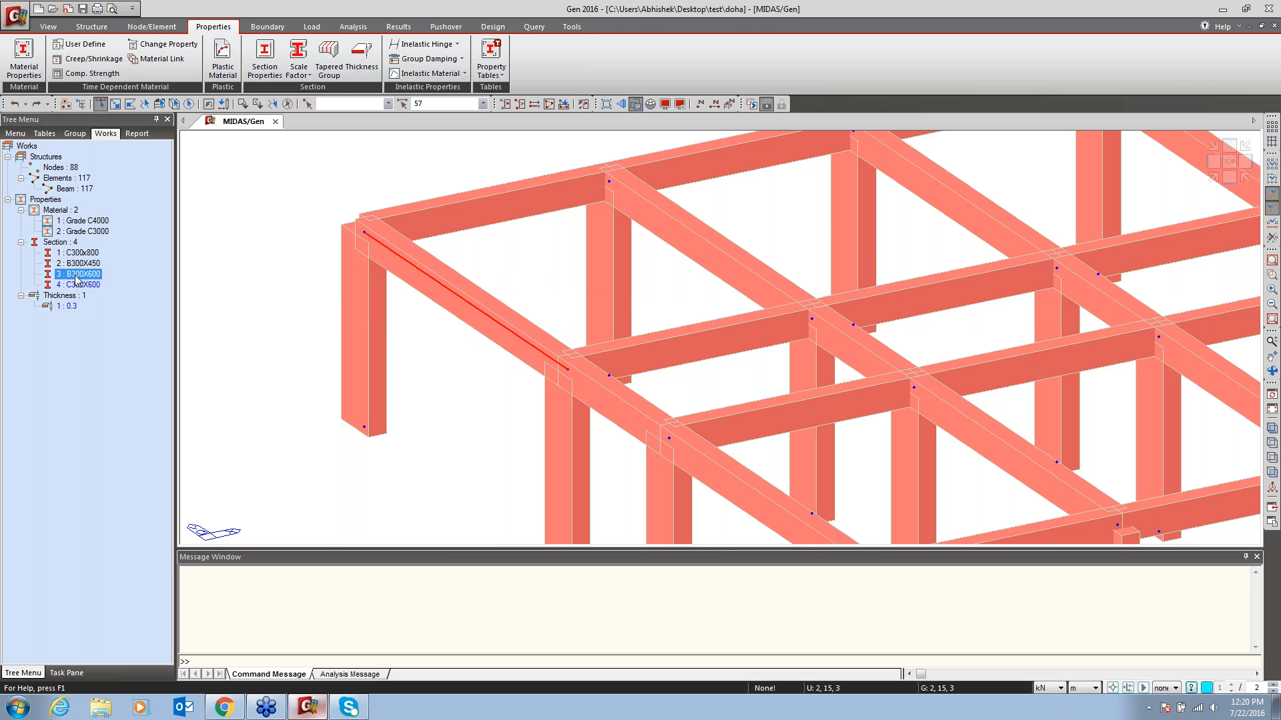
drag(76, 276, 458, 243)
key(ctrl+z)
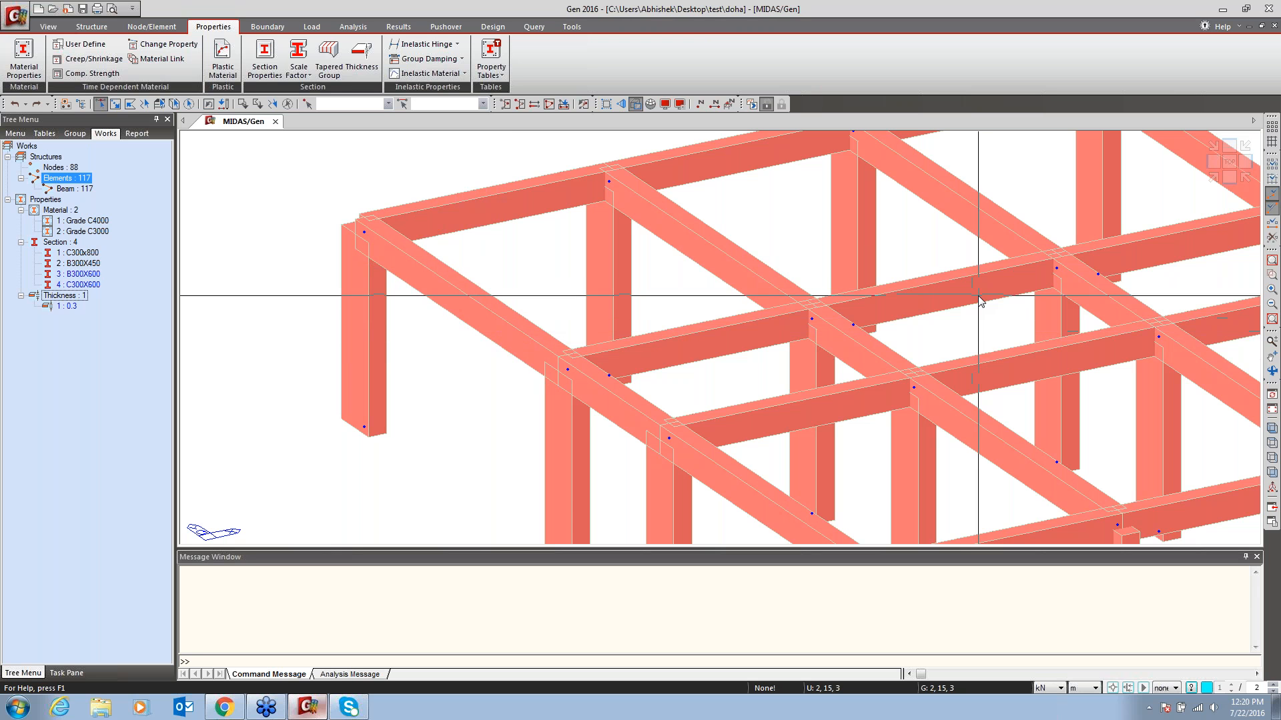
mouse_move(980, 300)
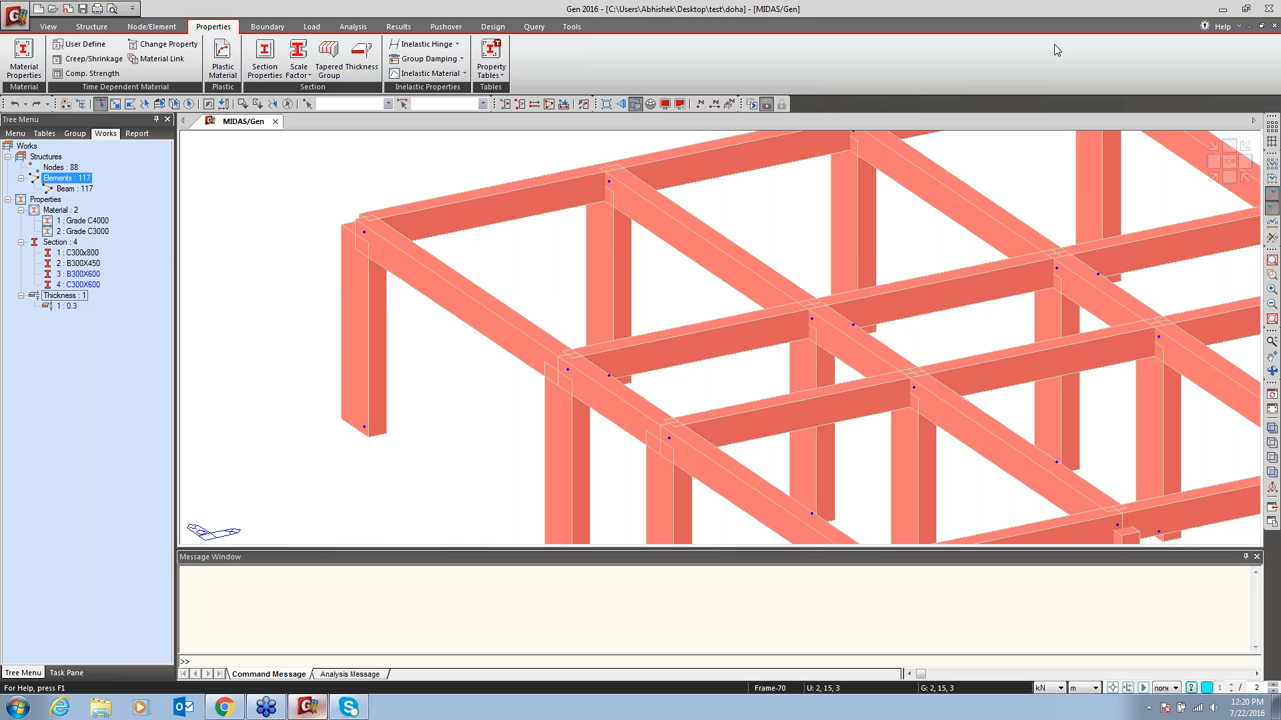
Select the whole model and add a Building Generation operation with 10 copies at a 3 m distance in global Z
click(1272, 261)
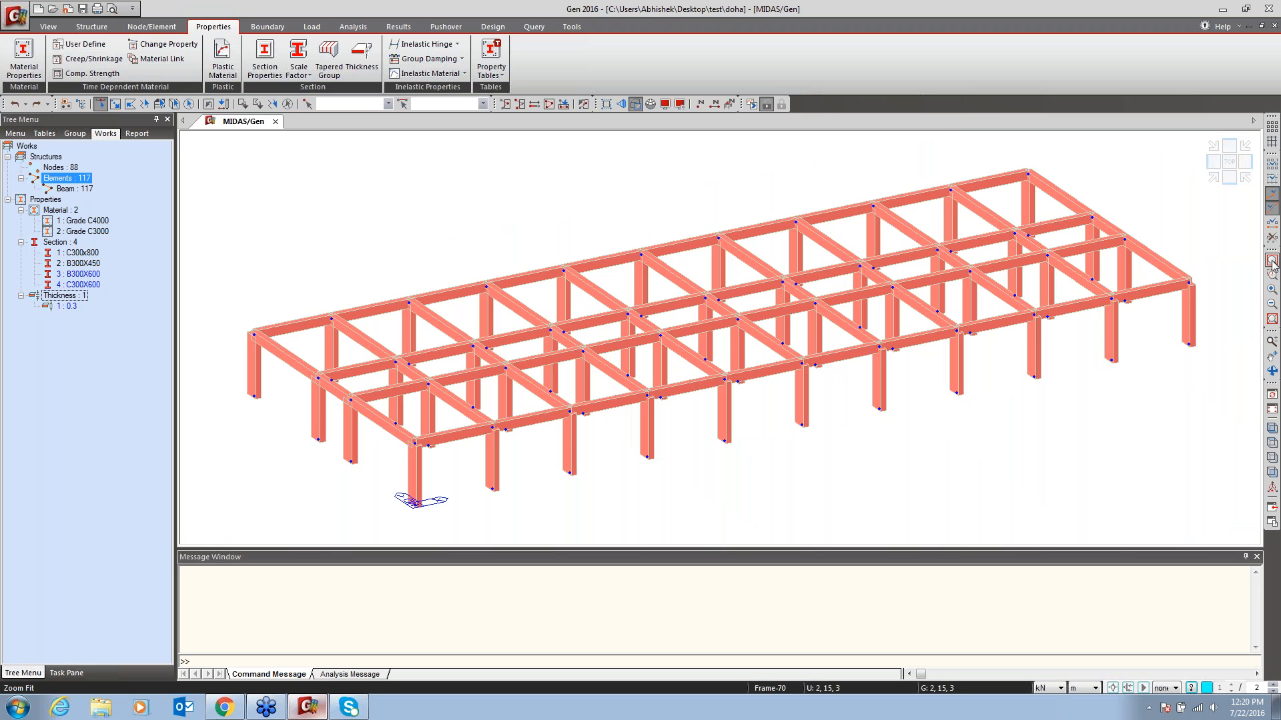
mouse_move(700, 413)
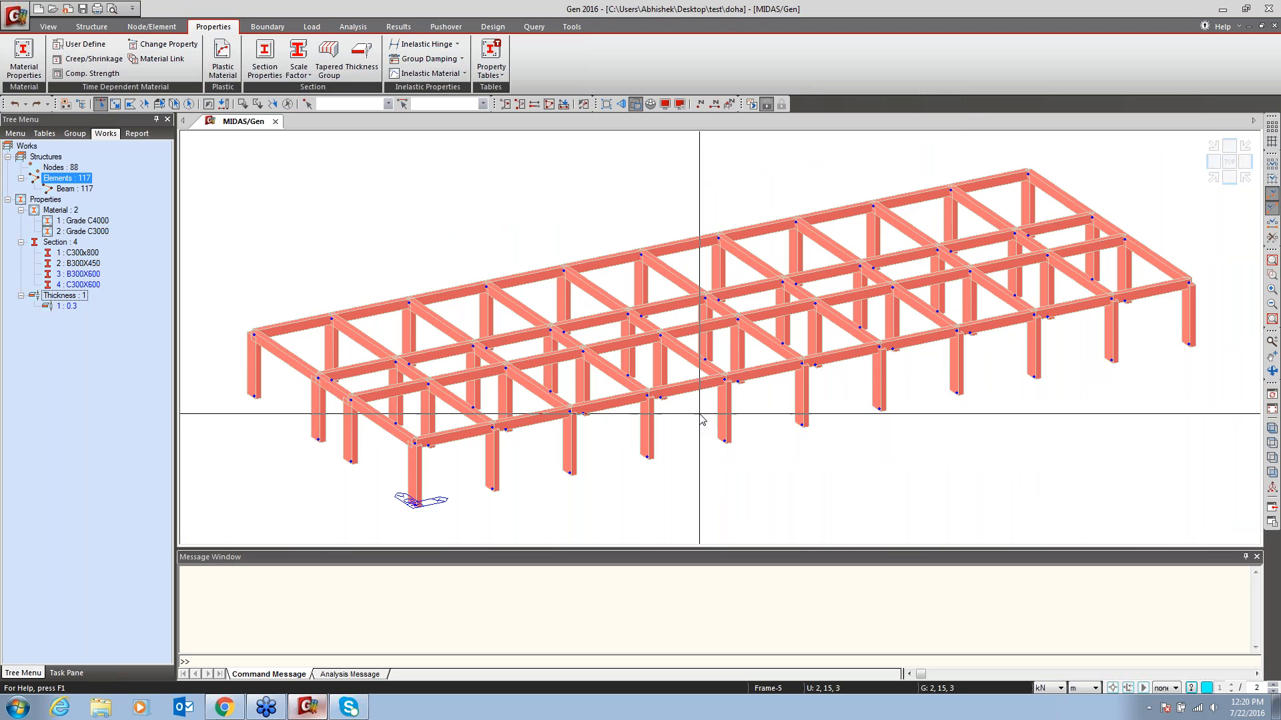
click(189, 103)
click(97, 31)
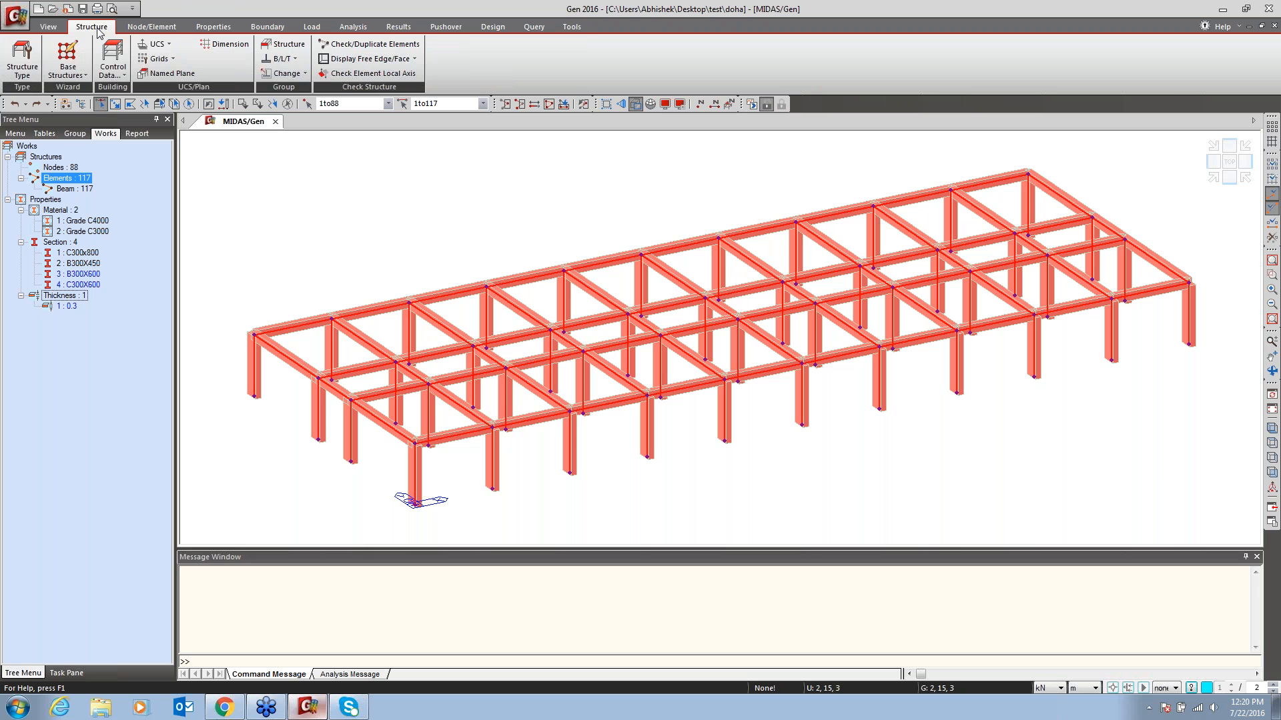
click(113, 59)
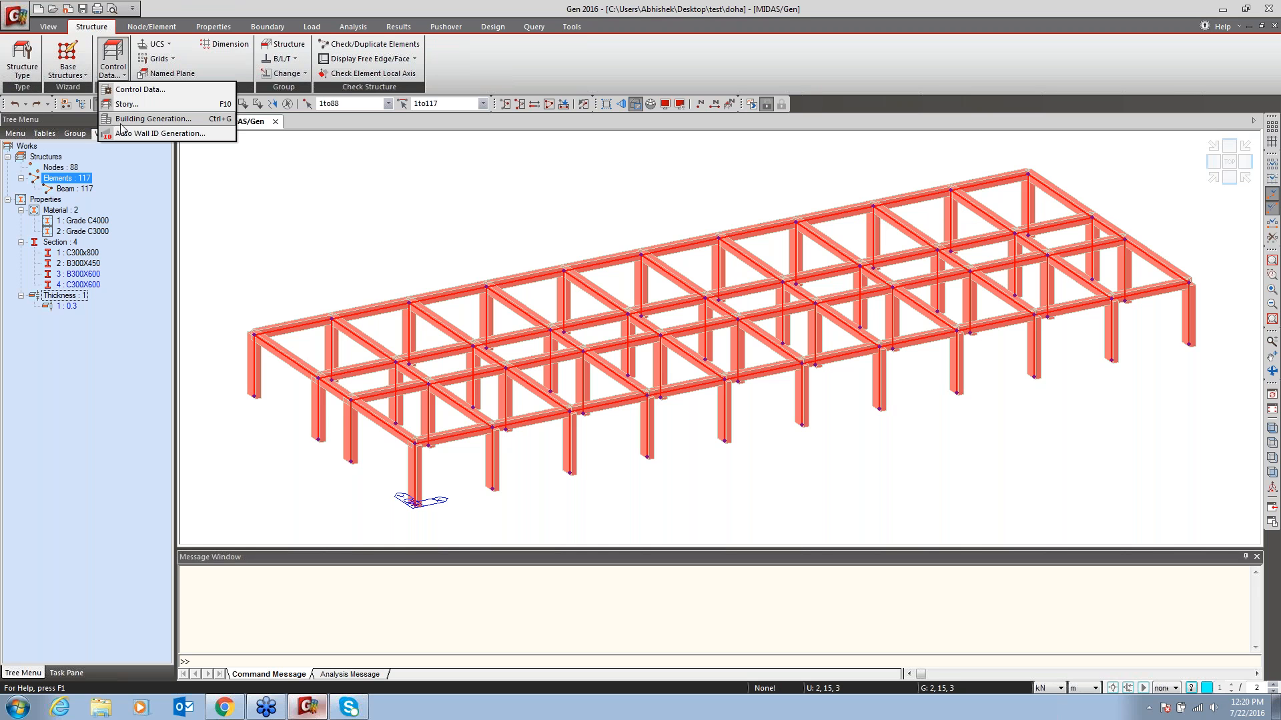
click(121, 121)
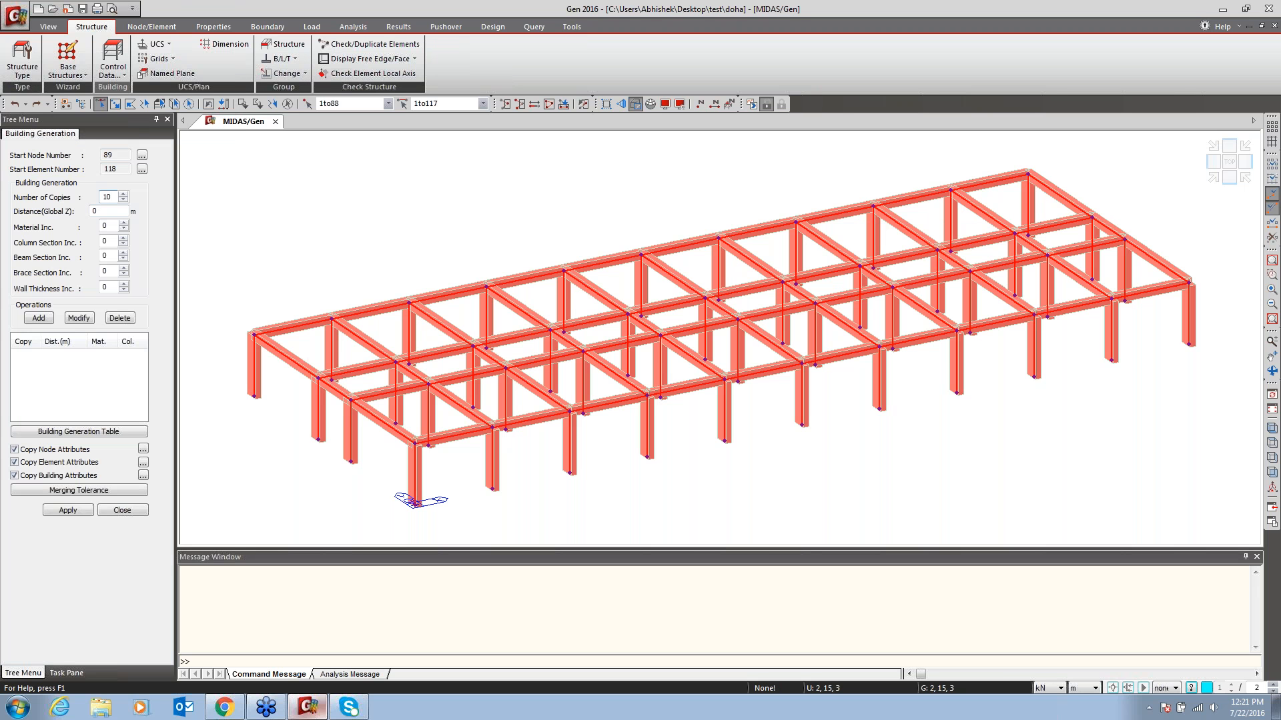
key(Tab)
text(3)
click(34, 319)
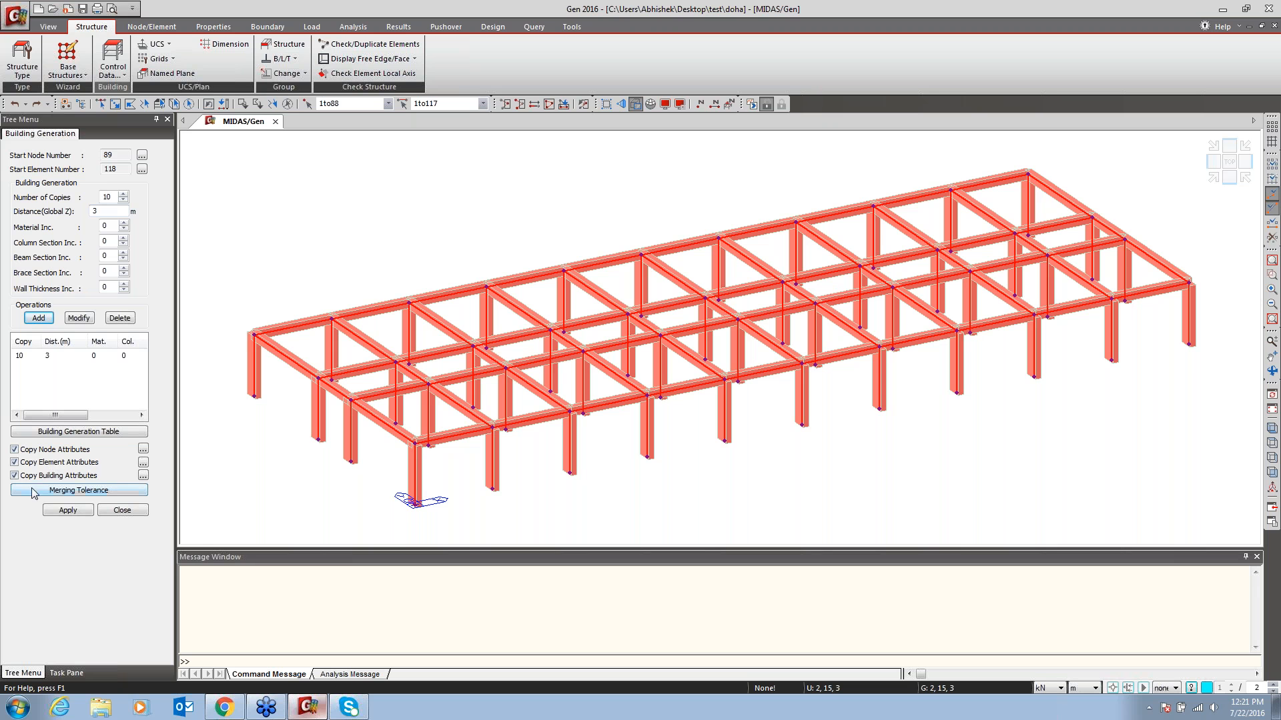
Review which node attributes and element attributes are included in the building copy, leaving both lists as they are
click(142, 449)
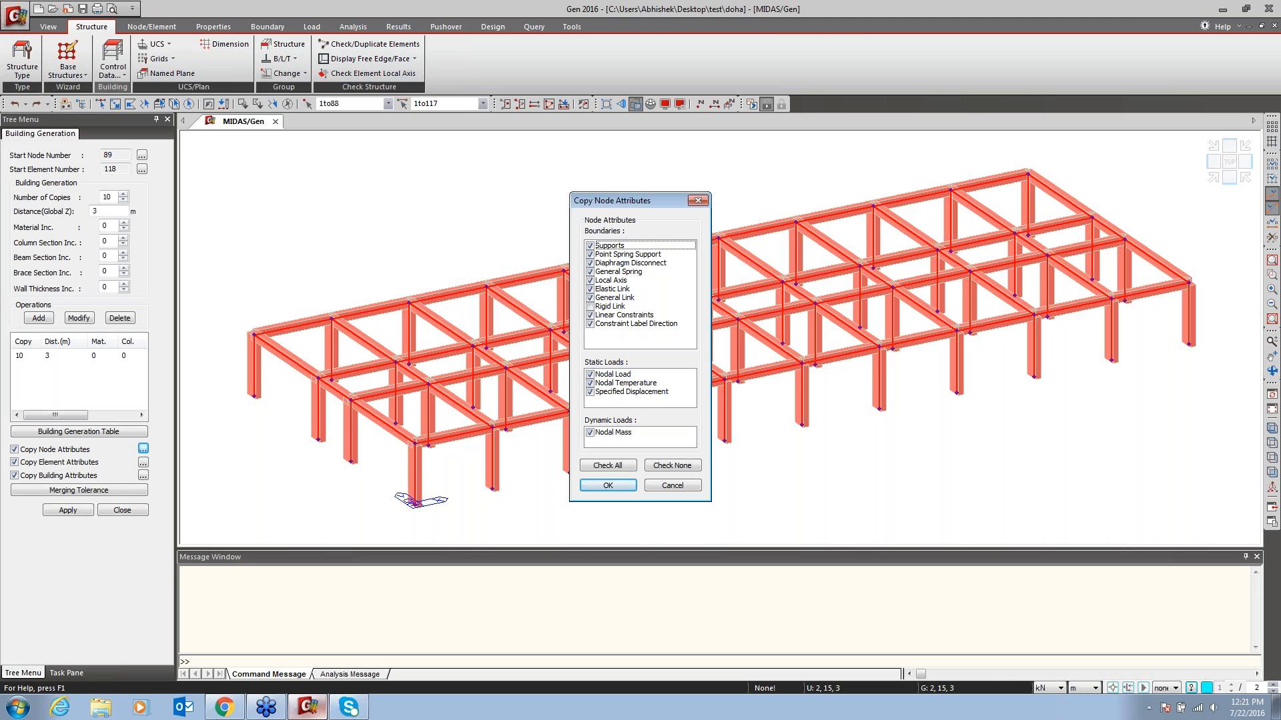
click(666, 487)
click(143, 463)
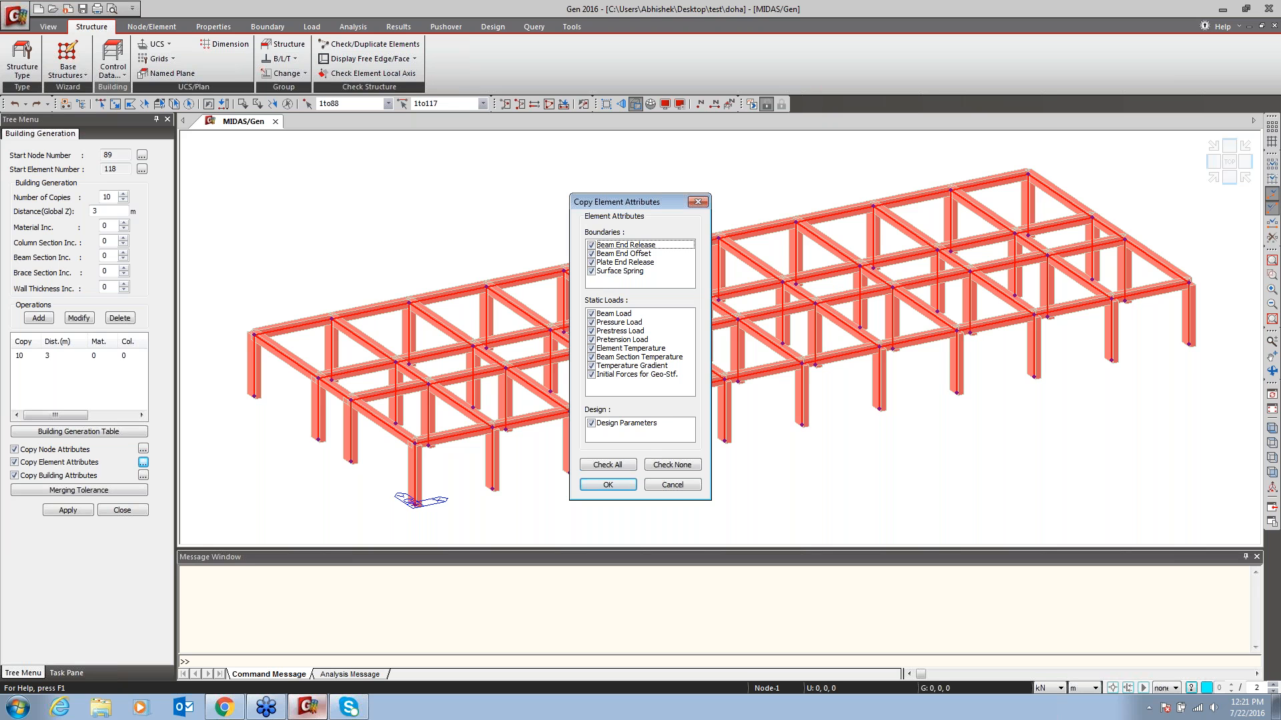
click(672, 485)
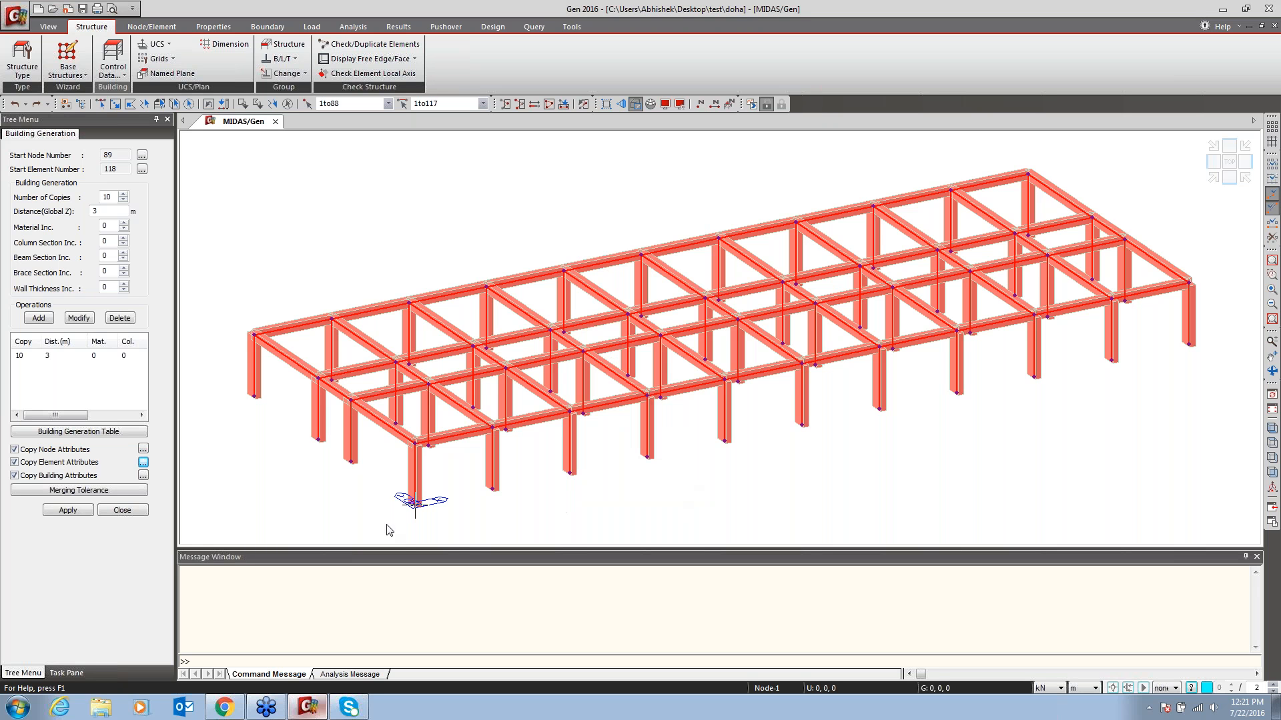
Generate the upper stories from the defined operation and close Building Generation
click(60, 513)
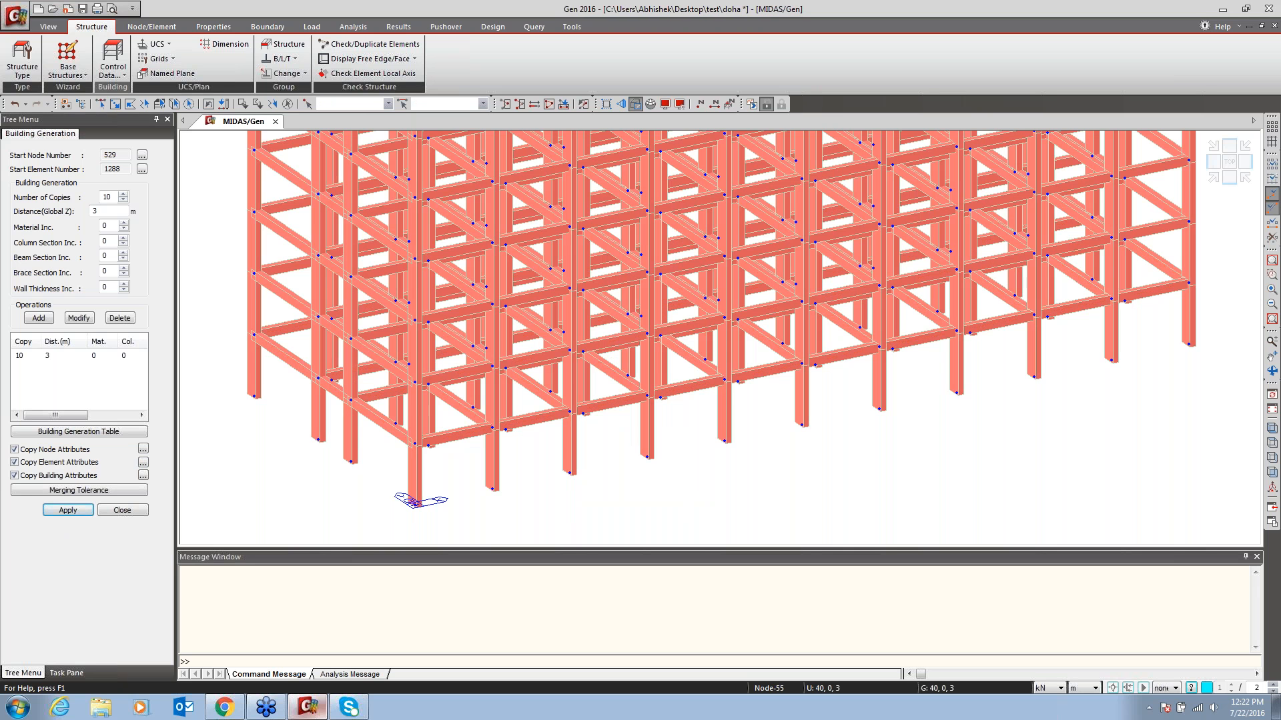
click(1272, 261)
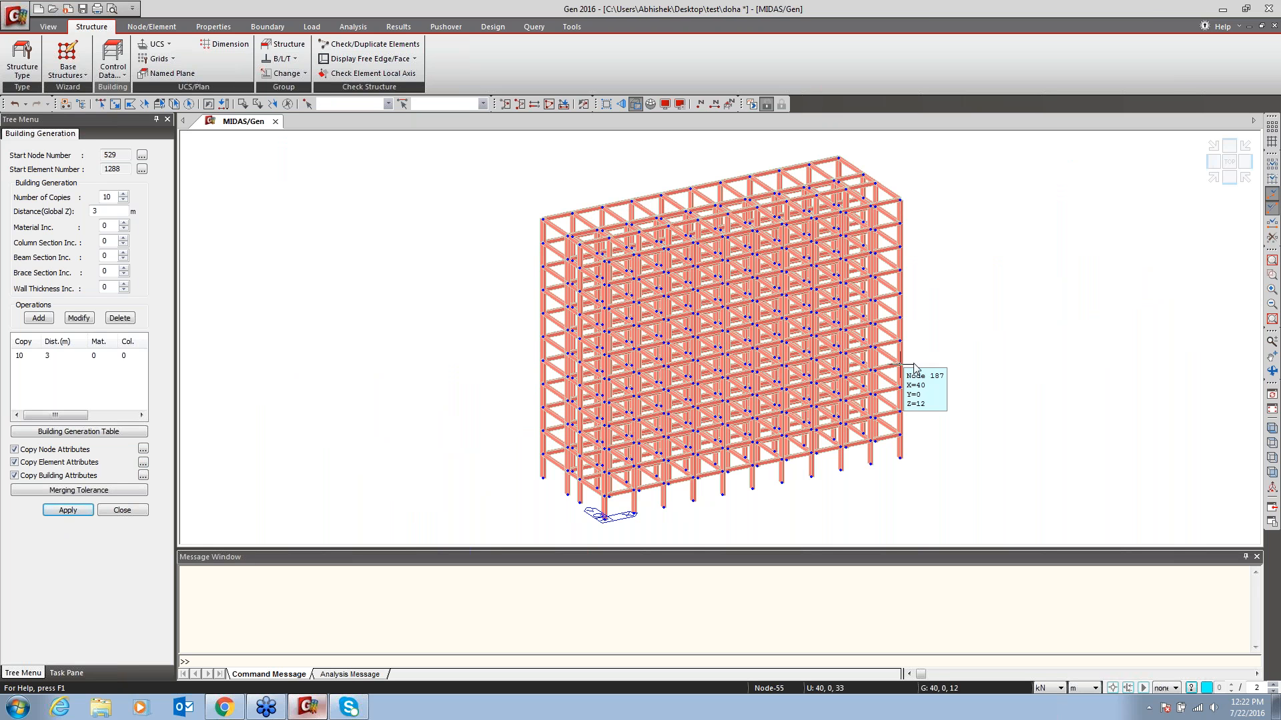
click(122, 511)
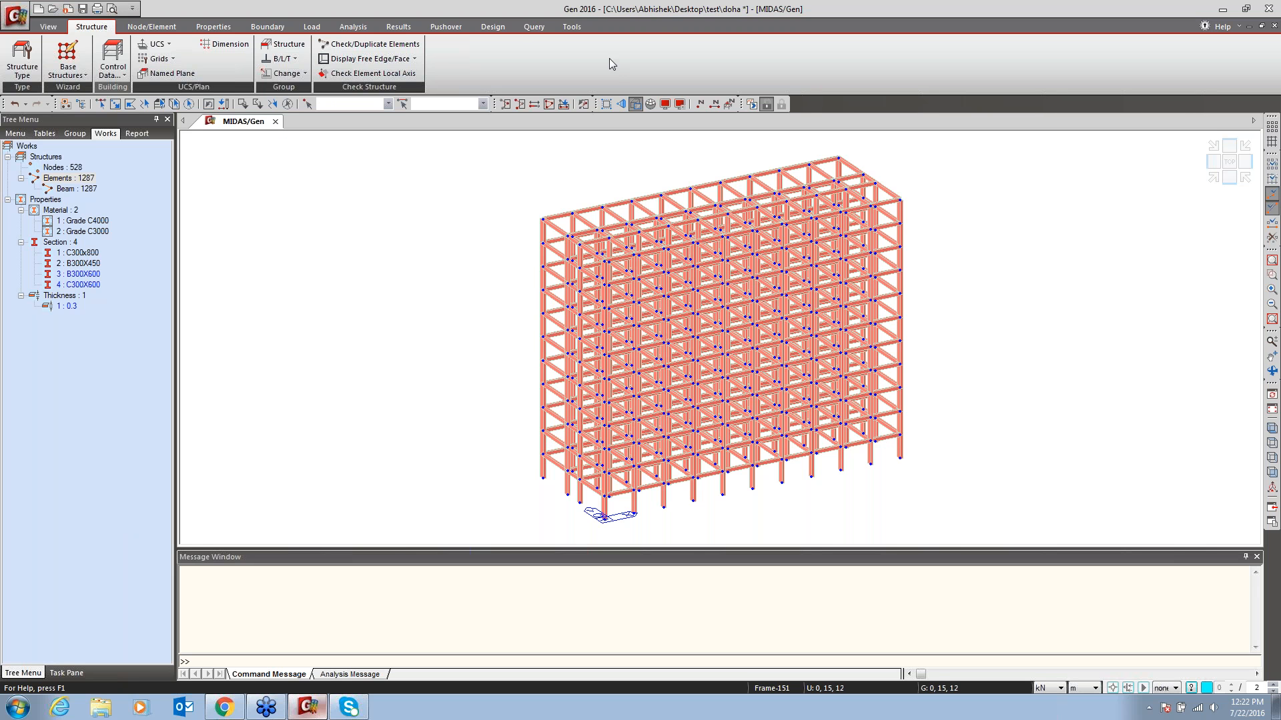
Select all elements with section B300X450, activate only those beams and show them in the front view
mouse_move(704, 223)
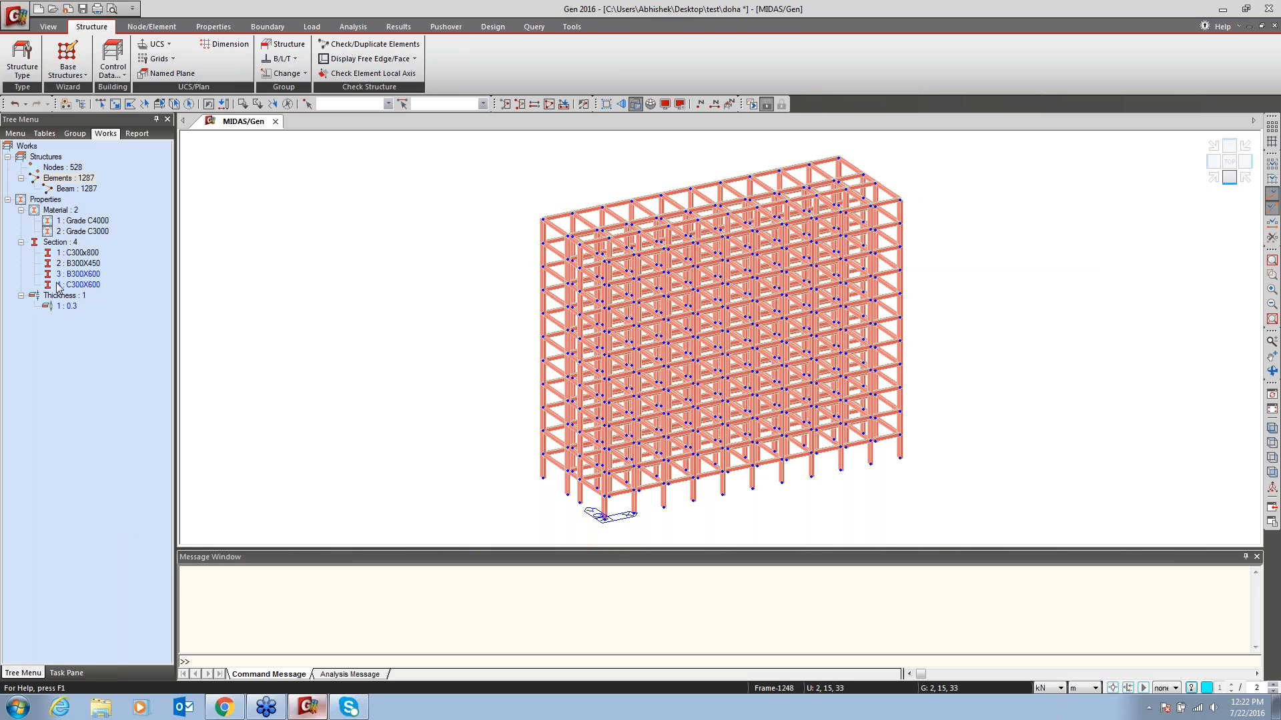
click(81, 264)
double_click(82, 265)
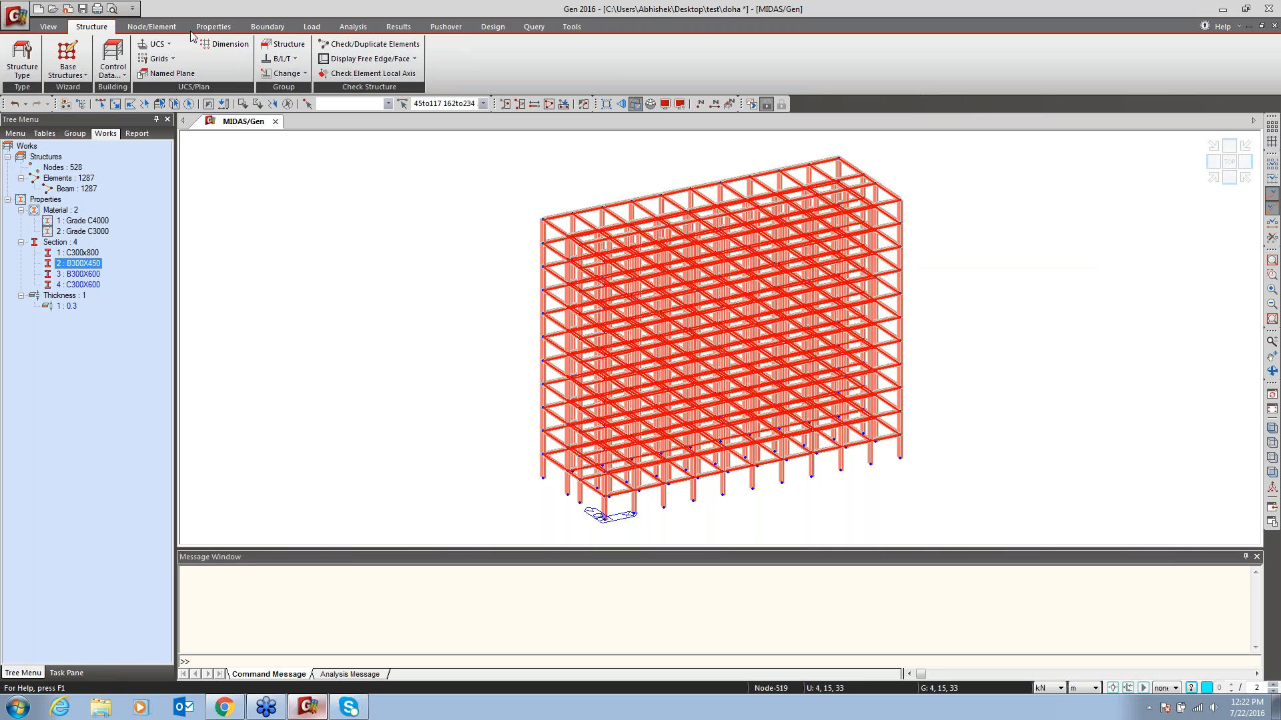
click(47, 29)
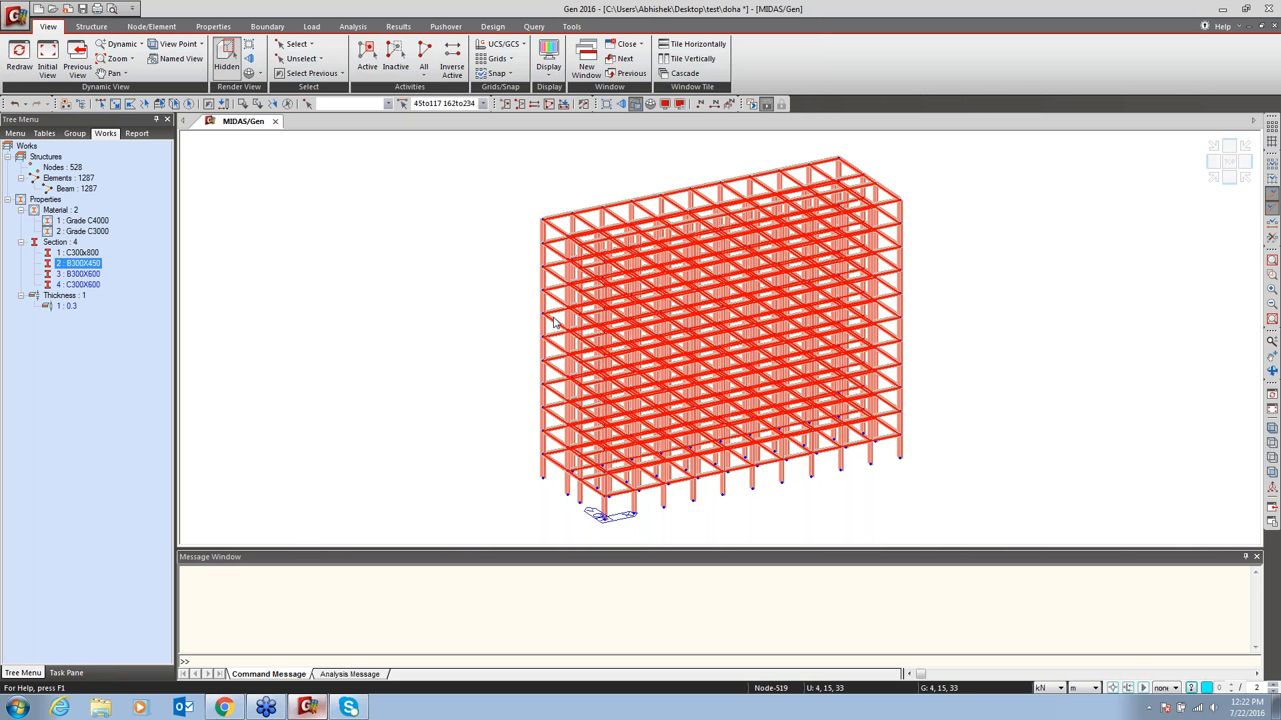
click(365, 61)
click(1229, 178)
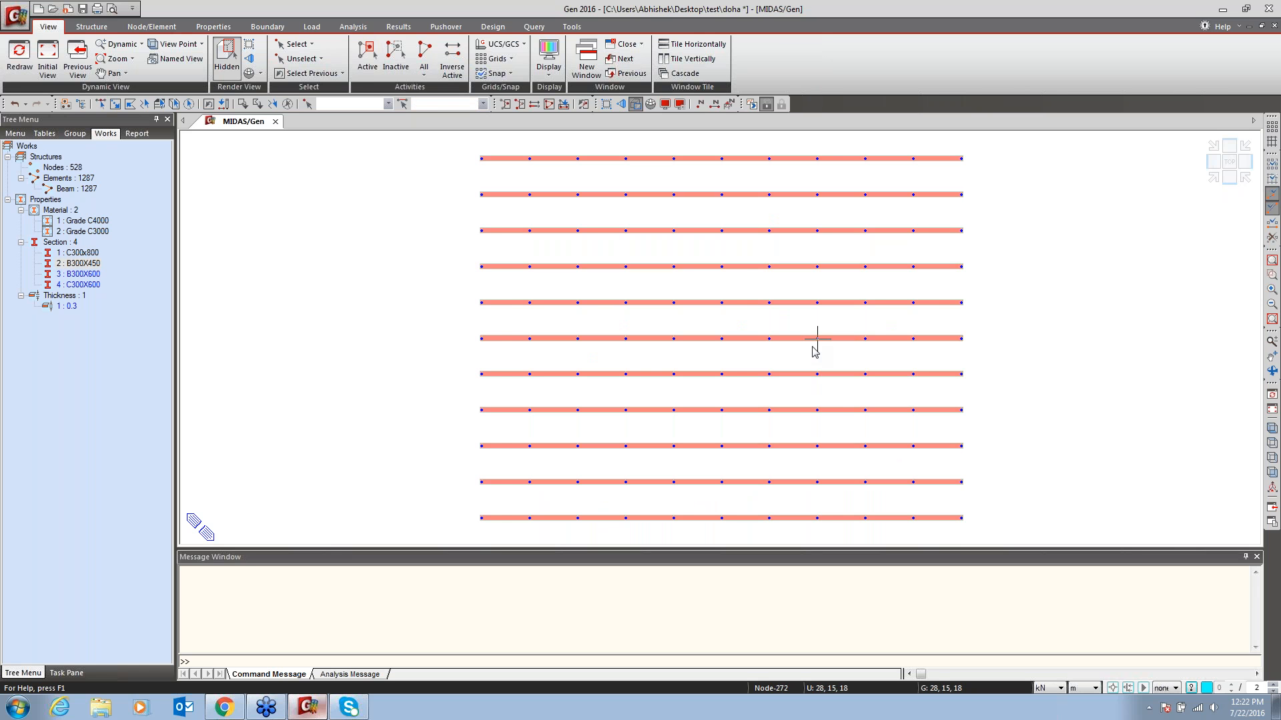
right_click(347, 280)
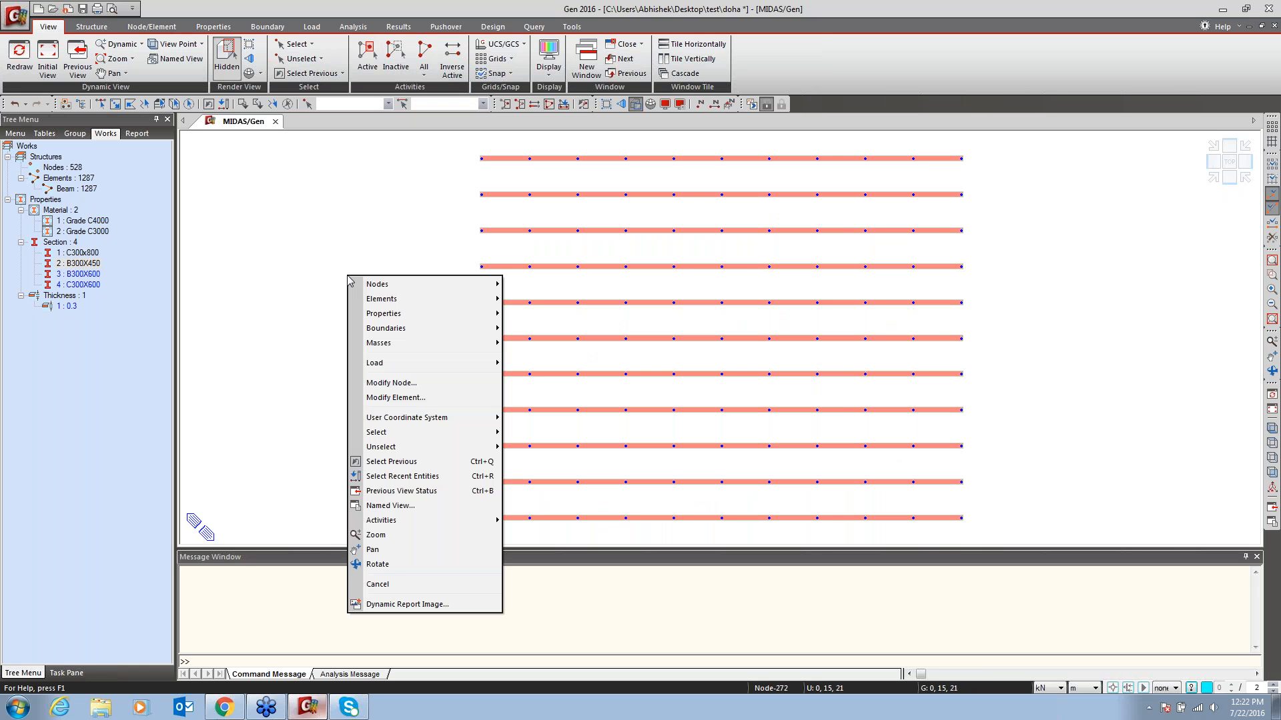
mouse_move(402, 520)
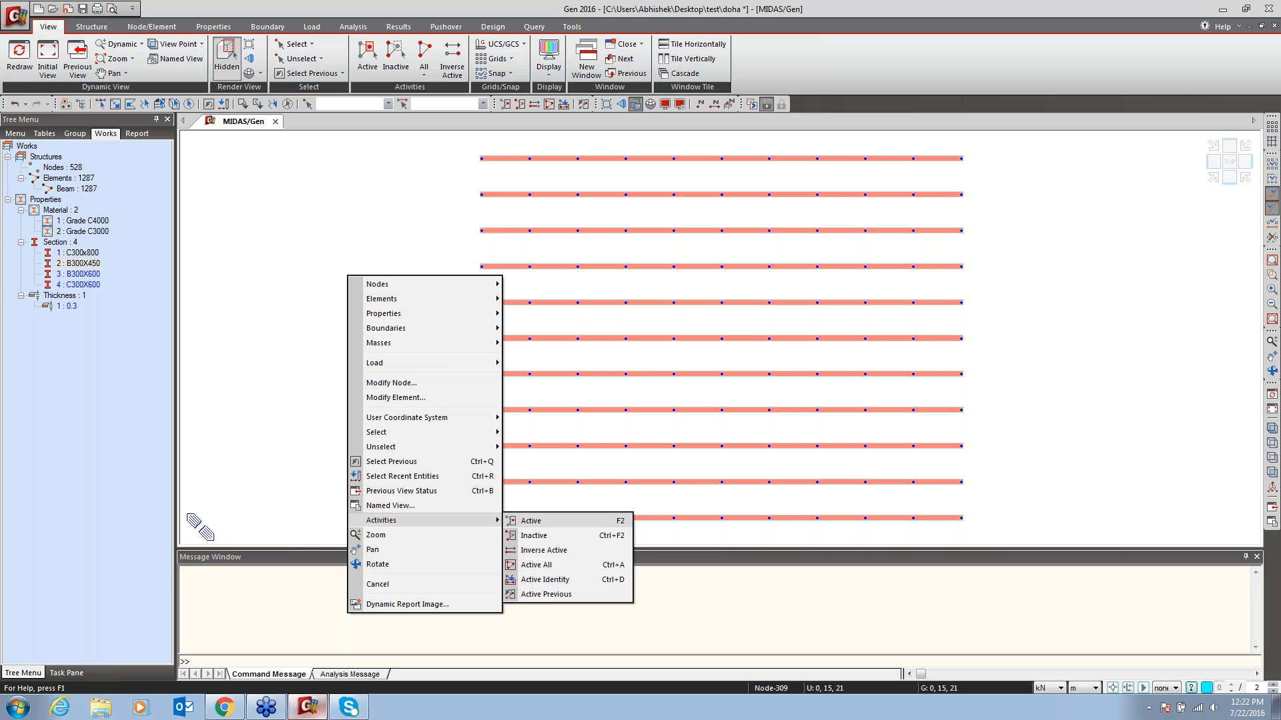
click(1105, 316)
Select the beams on every level above the lowest one and assign section B300X600 to them
click(100, 103)
drag(1016, 142, 379, 499)
click(85, 275)
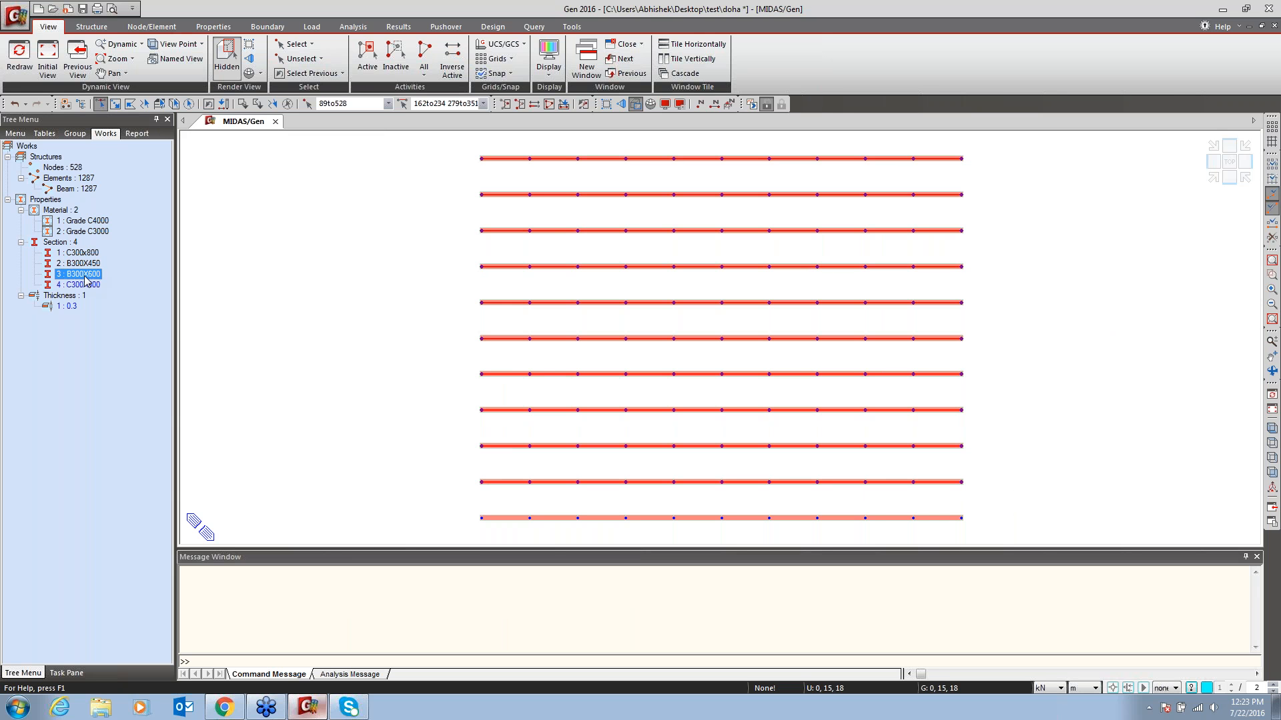
drag(85, 277, 454, 274)
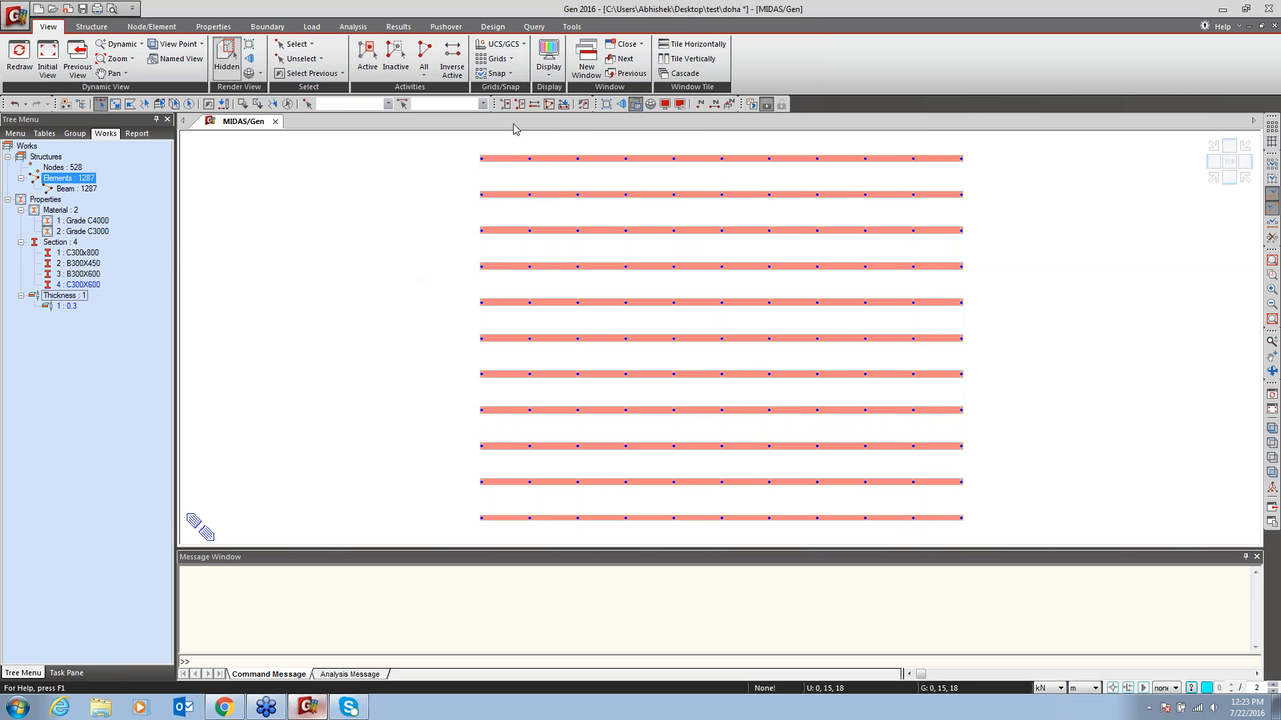
Reactivate the whole model, select the columns of the top four stories and assign section C300X600 to them
click(550, 105)
drag(954, 167, 474, 190)
drag(974, 195, 484, 222)
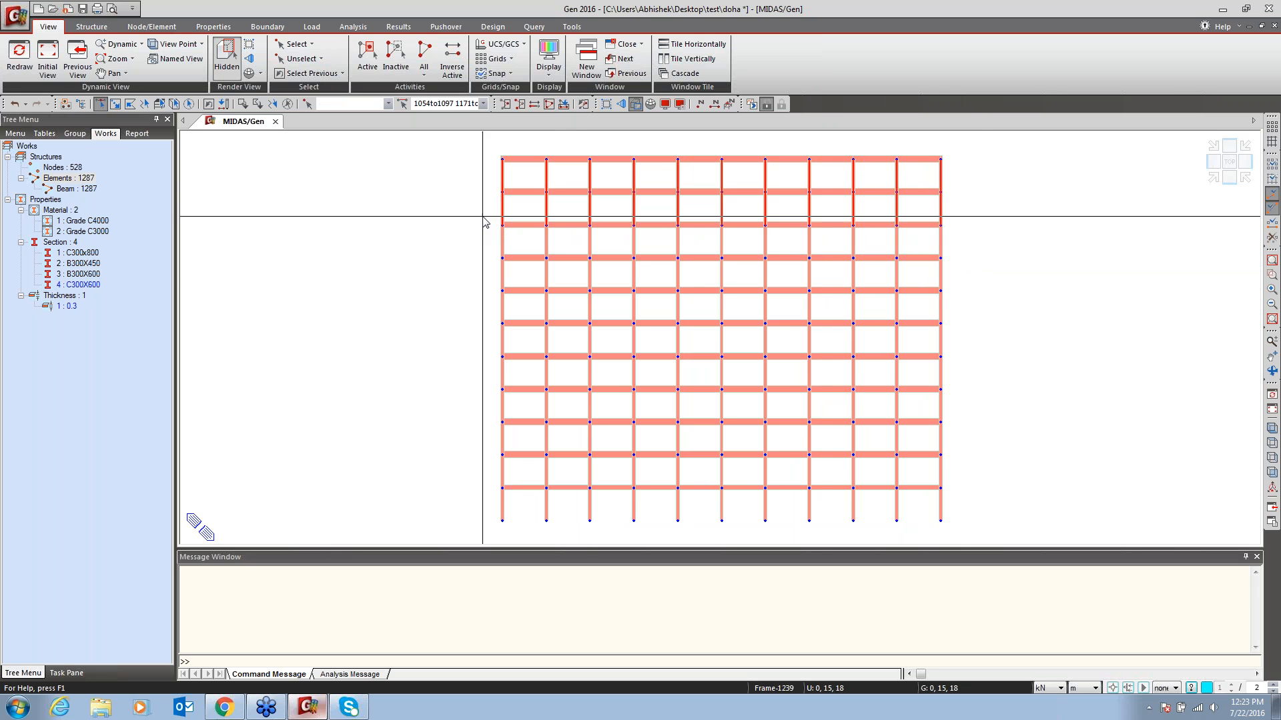
drag(981, 234, 760, 257)
drag(475, 232, 460, 240)
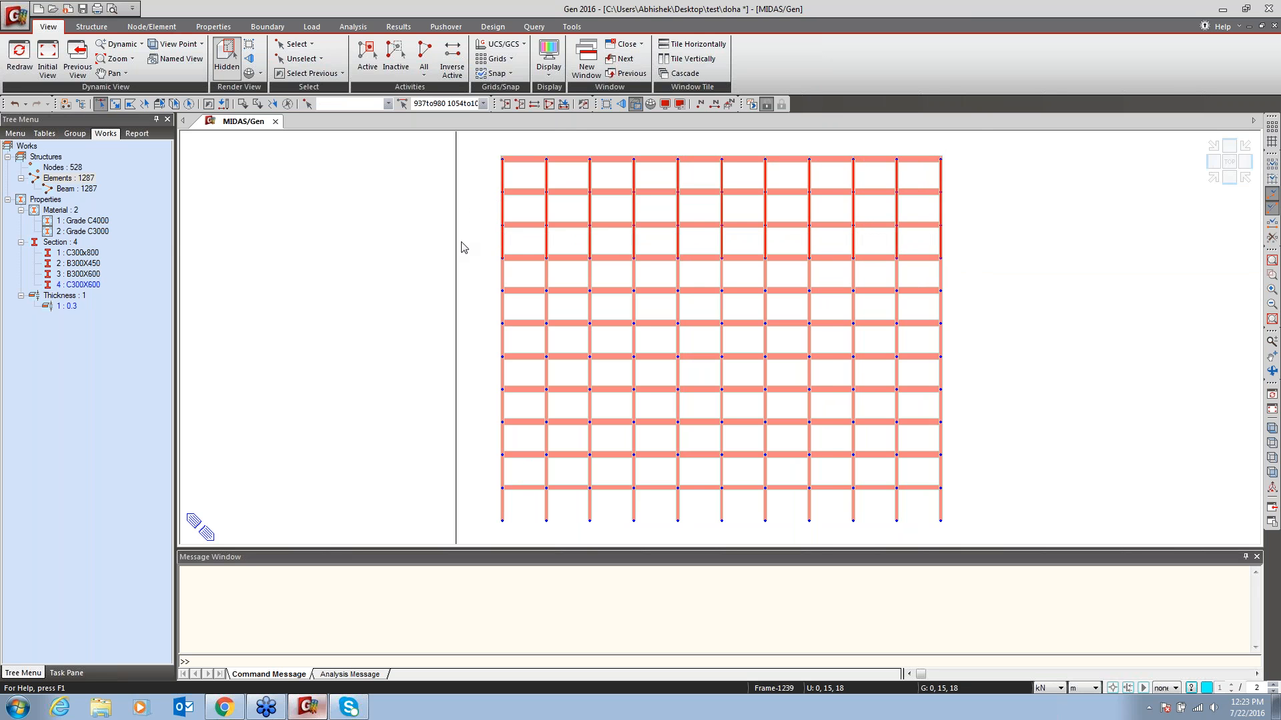
drag(968, 266, 954, 274)
drag(713, 291, 470, 287)
click(92, 284)
drag(442, 203, 442, 205)
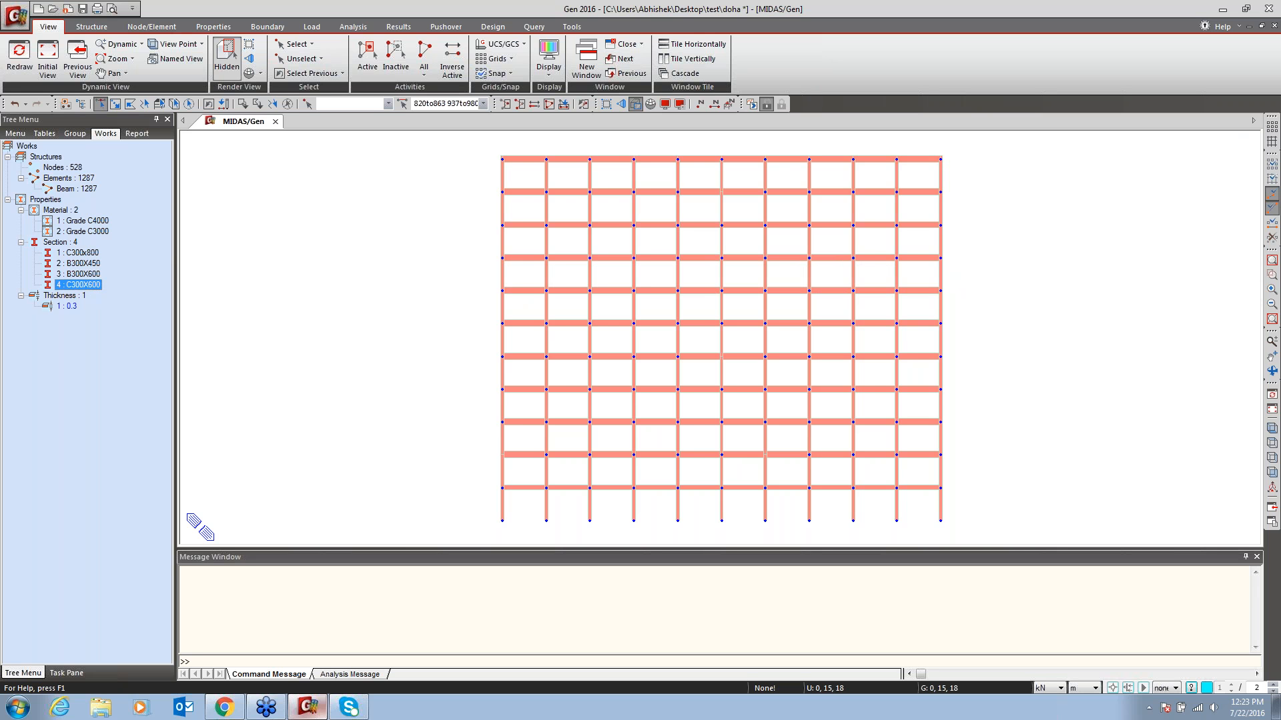
Isolate two stacked columns where the column section changes, compare their sizes and reactivate the whole model
click(1272, 429)
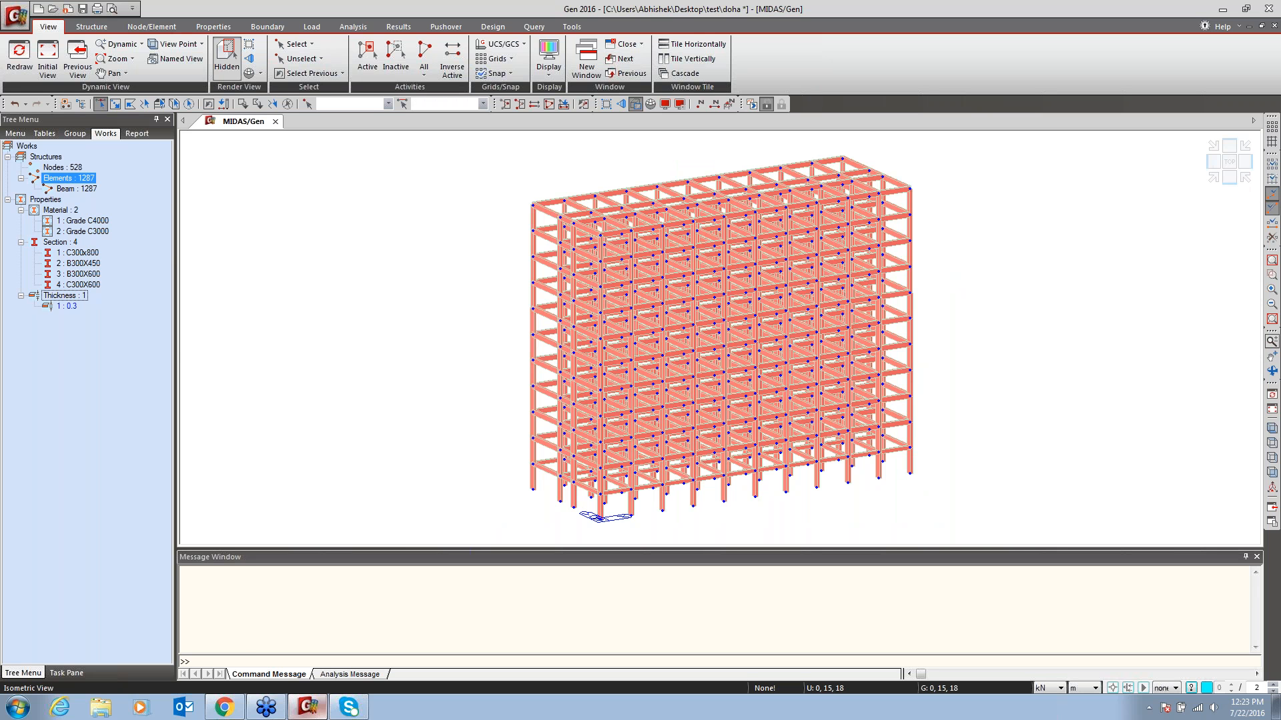
click(1272, 274)
drag(609, 243, 493, 357)
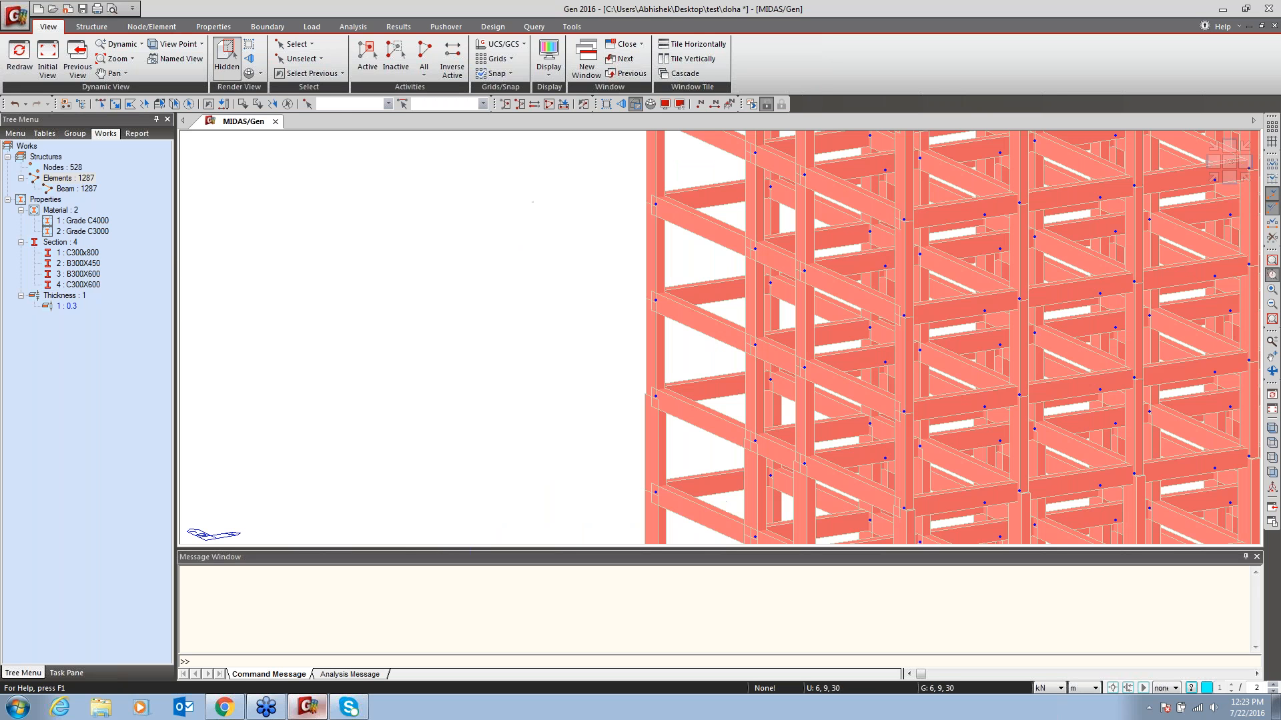
click(1272, 275)
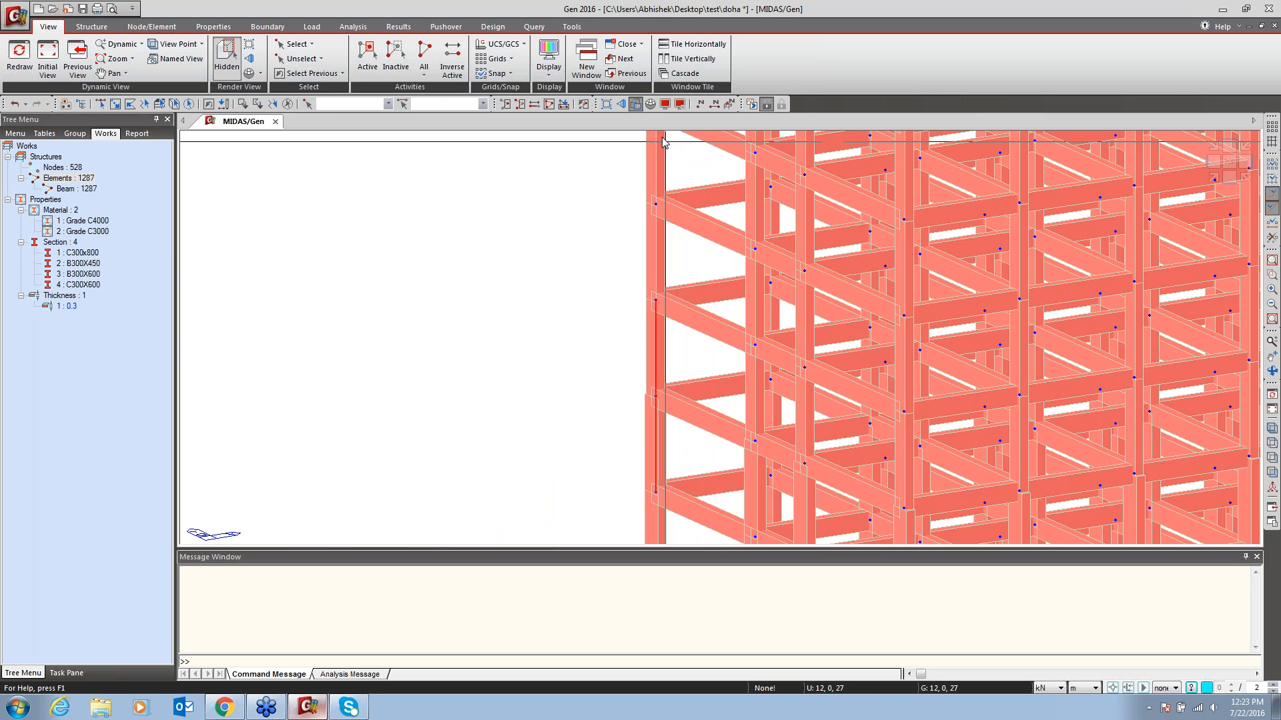
key(F2)
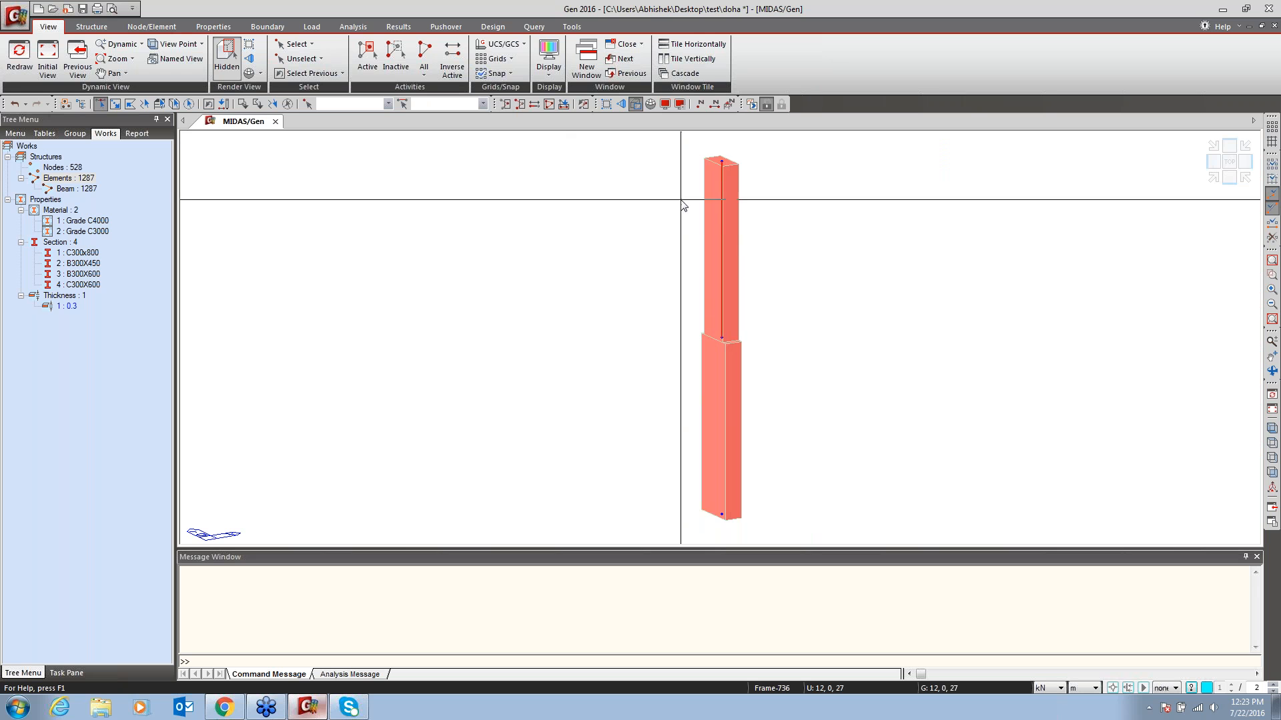
click(548, 104)
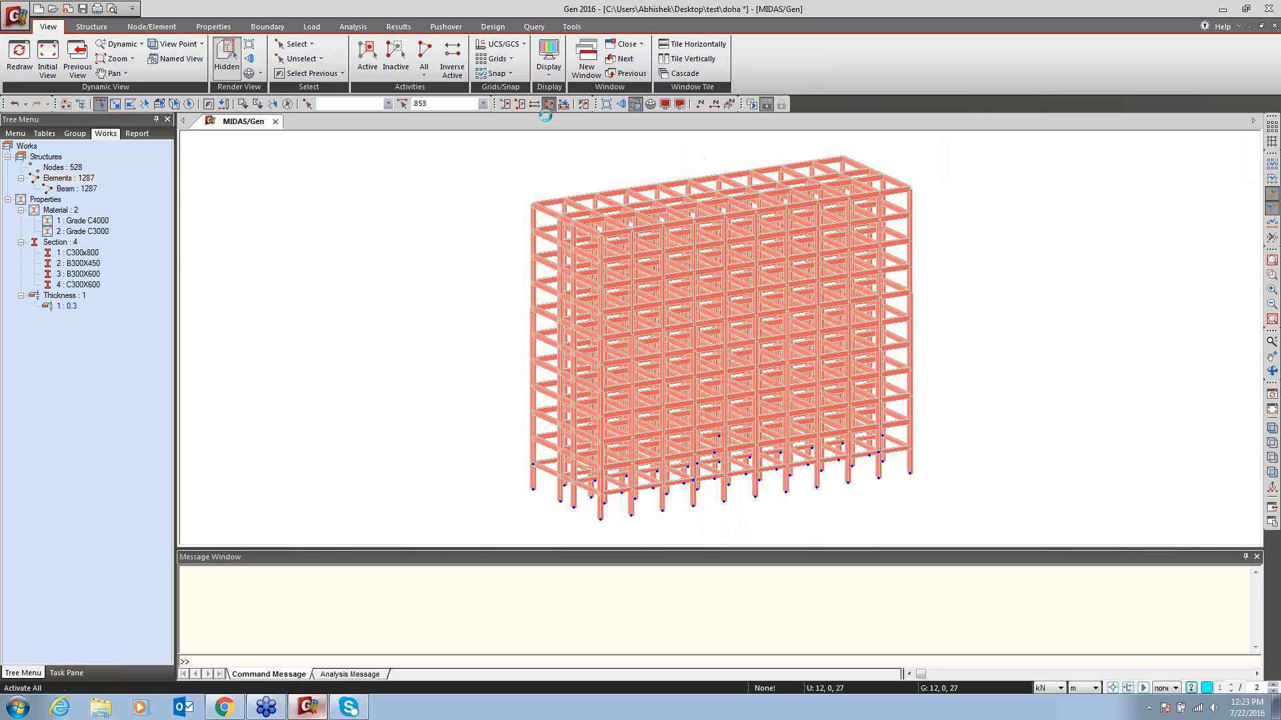
Turn off the node display and show the building in top view
click(287, 104)
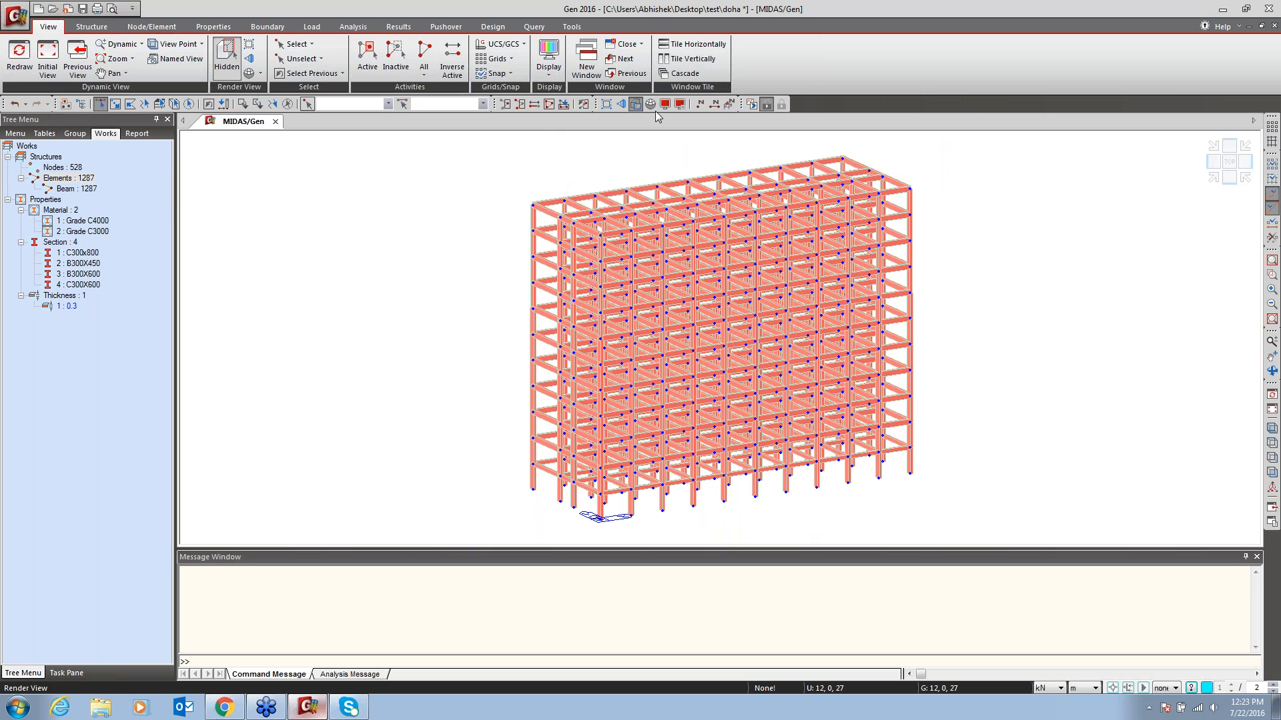
click(665, 104)
click(546, 273)
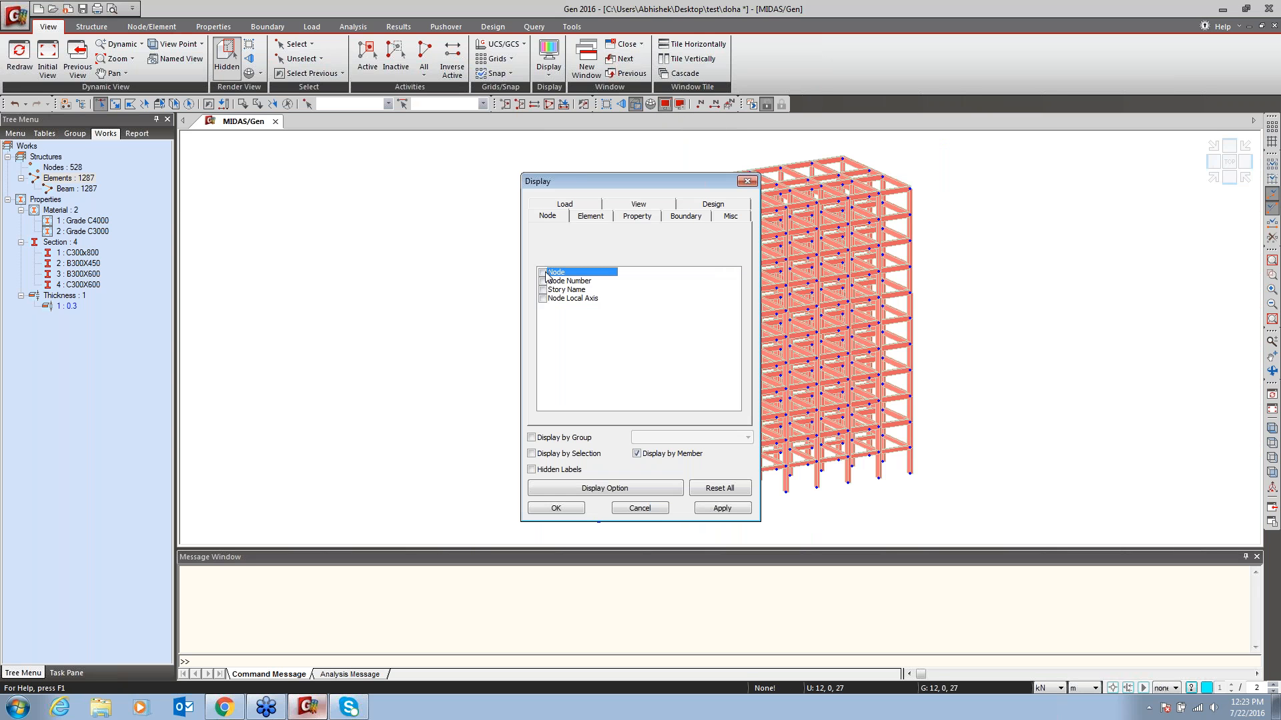
click(557, 511)
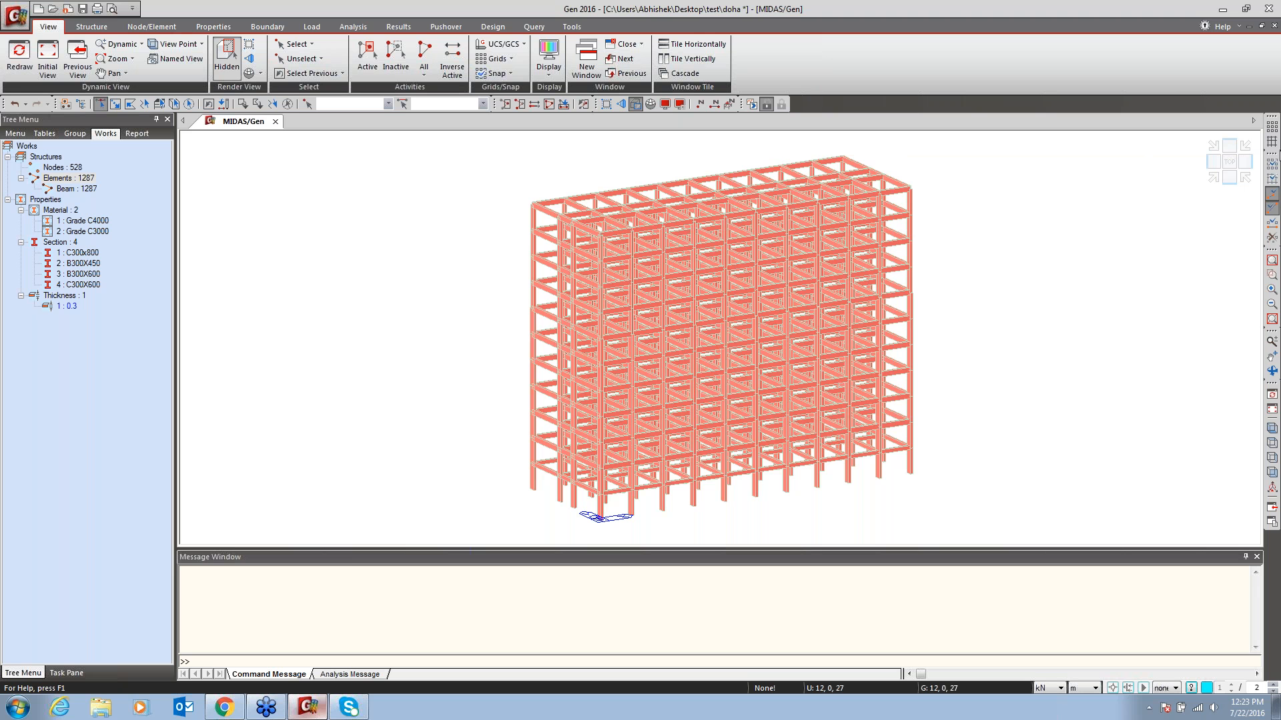
click(1231, 161)
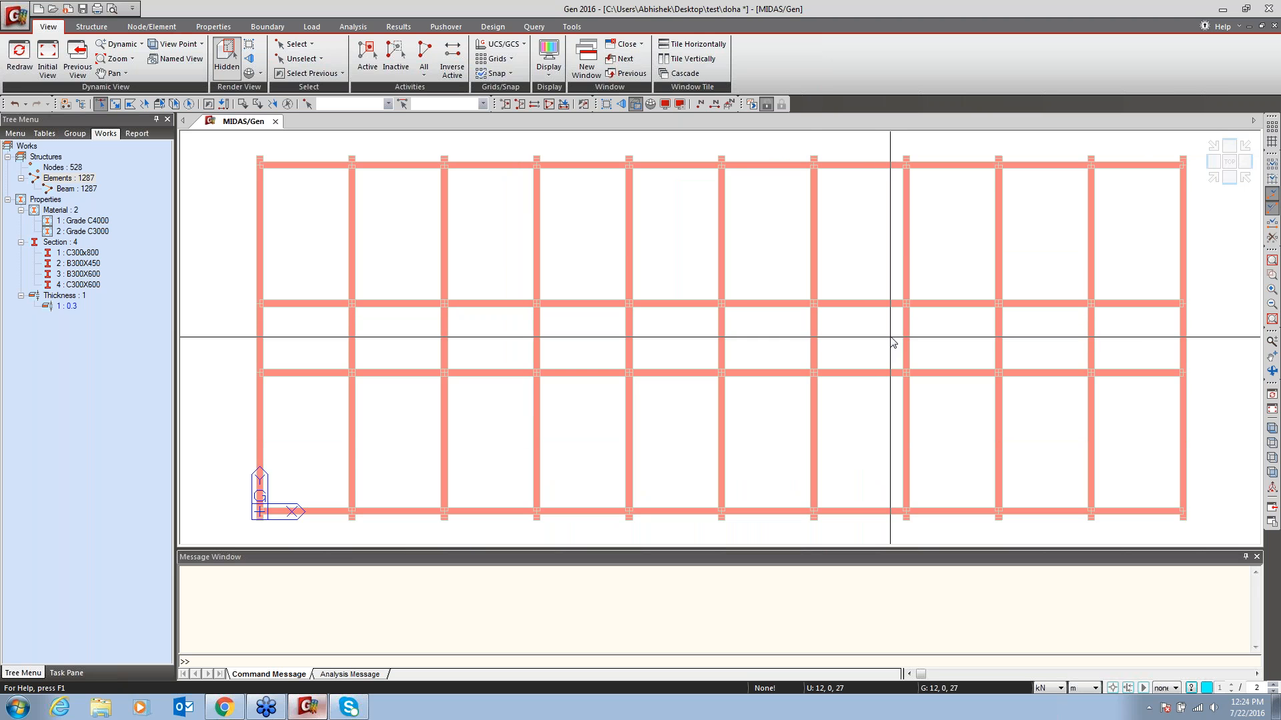
mouse_move(894, 342)
drag(297, 330, 232, 353)
drag(1210, 321, 1160, 346)
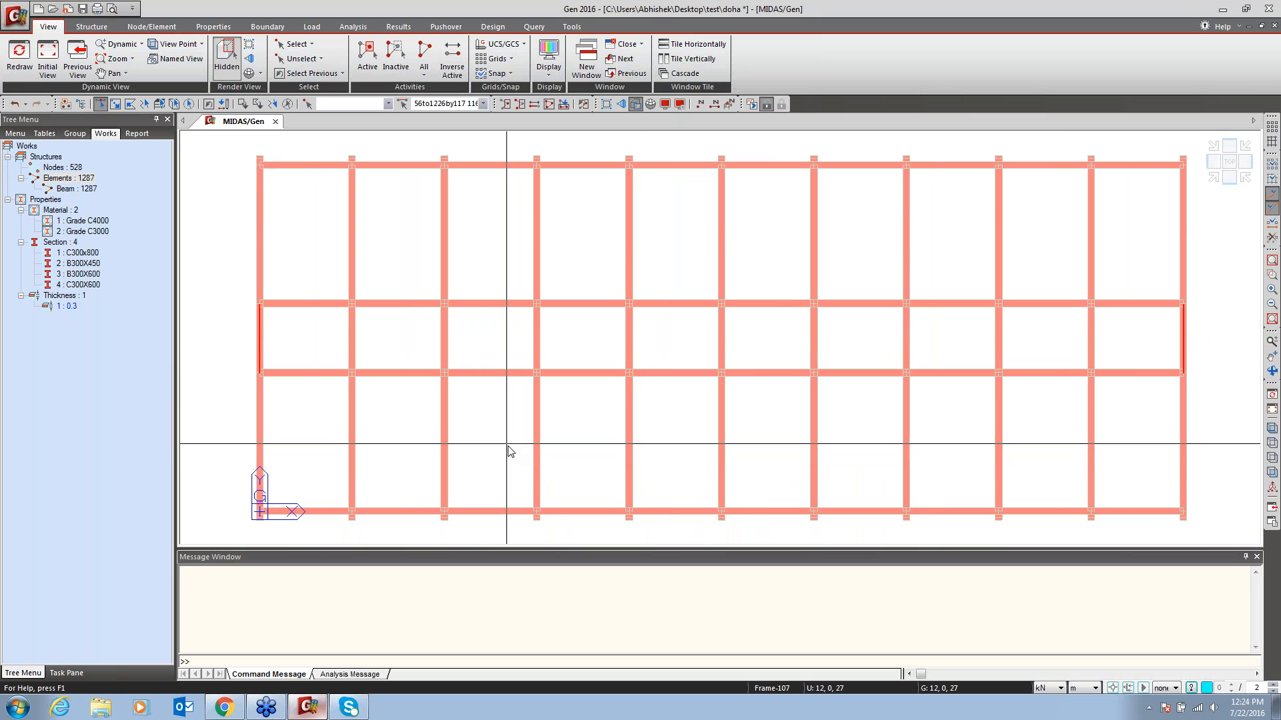
mouse_move(692, 158)
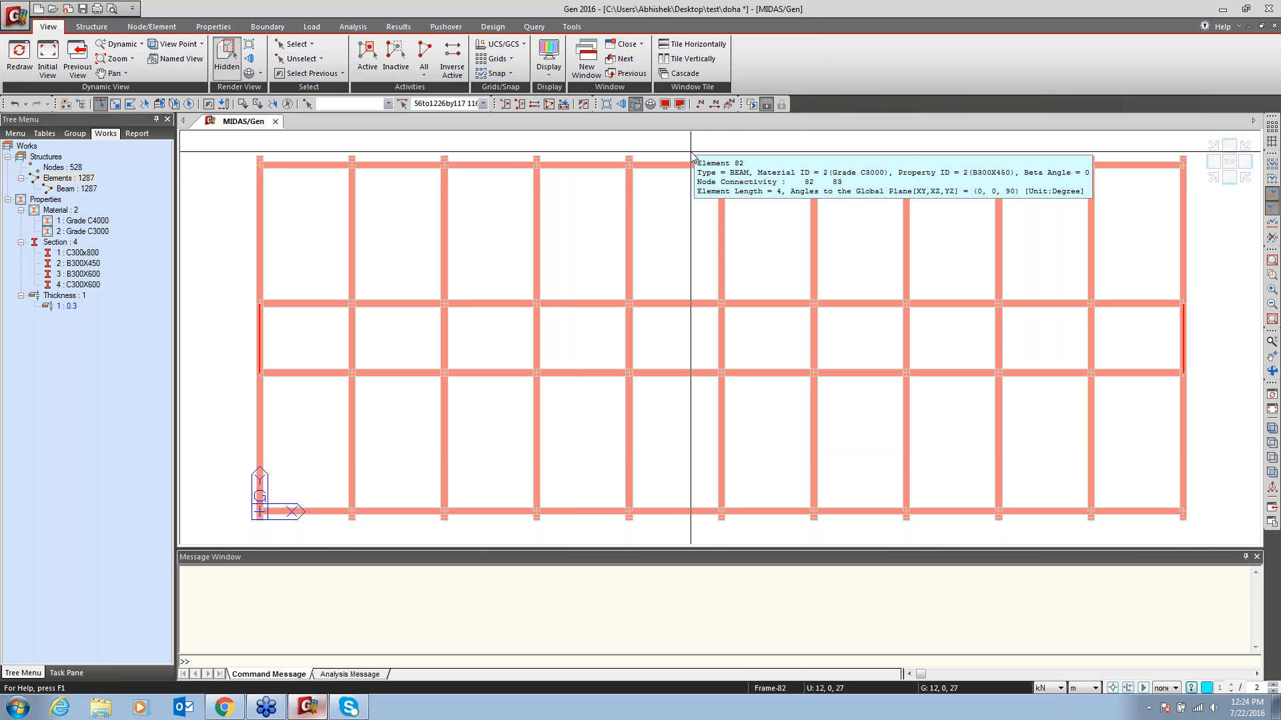
click(692, 163)
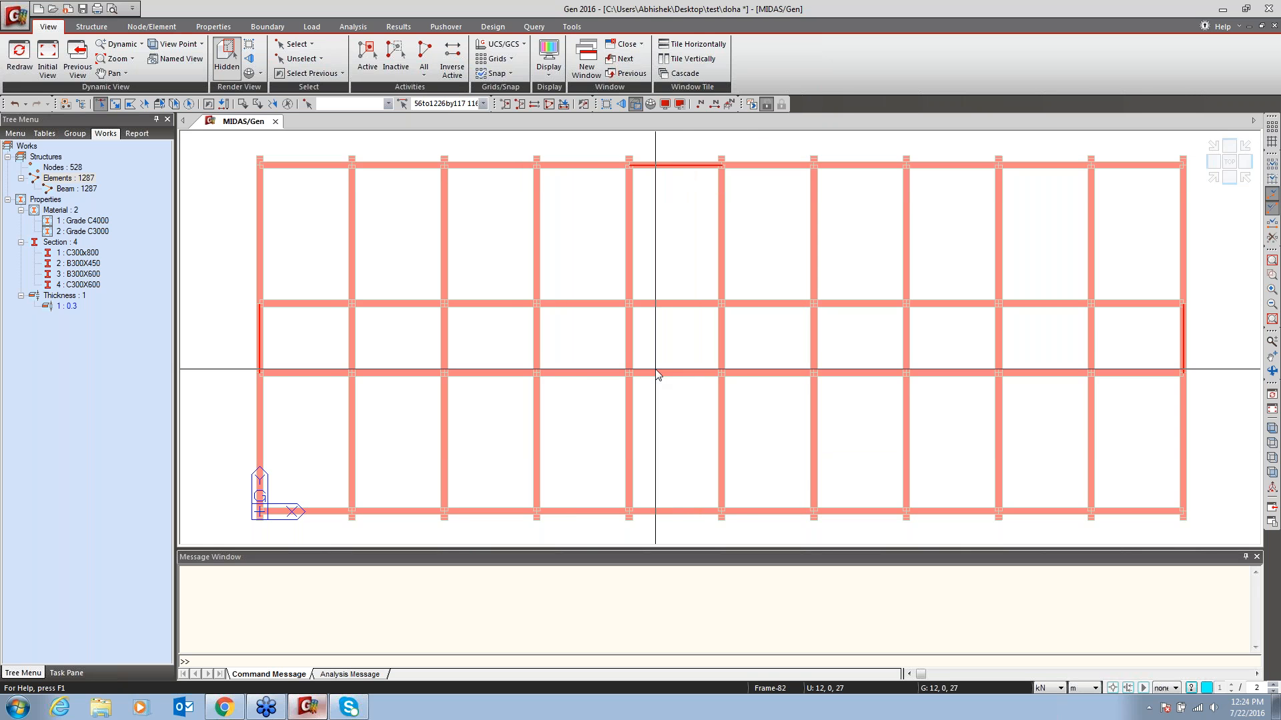
click(670, 512)
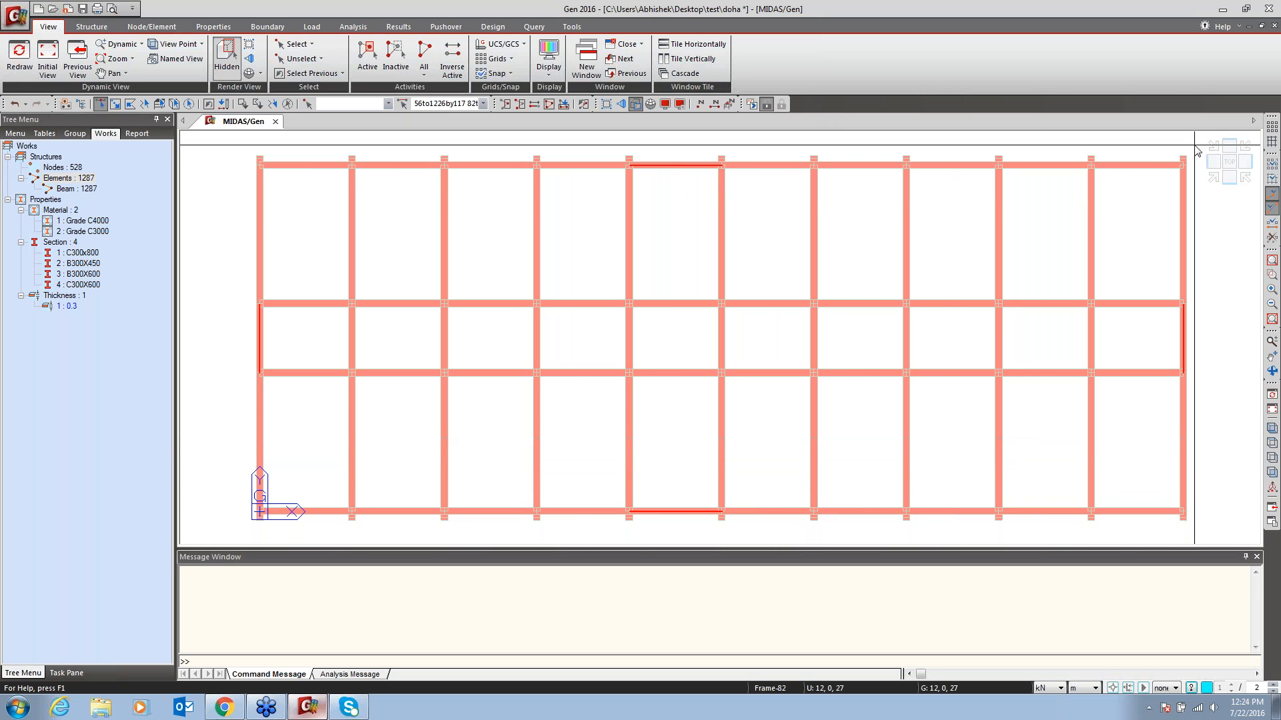
click(287, 103)
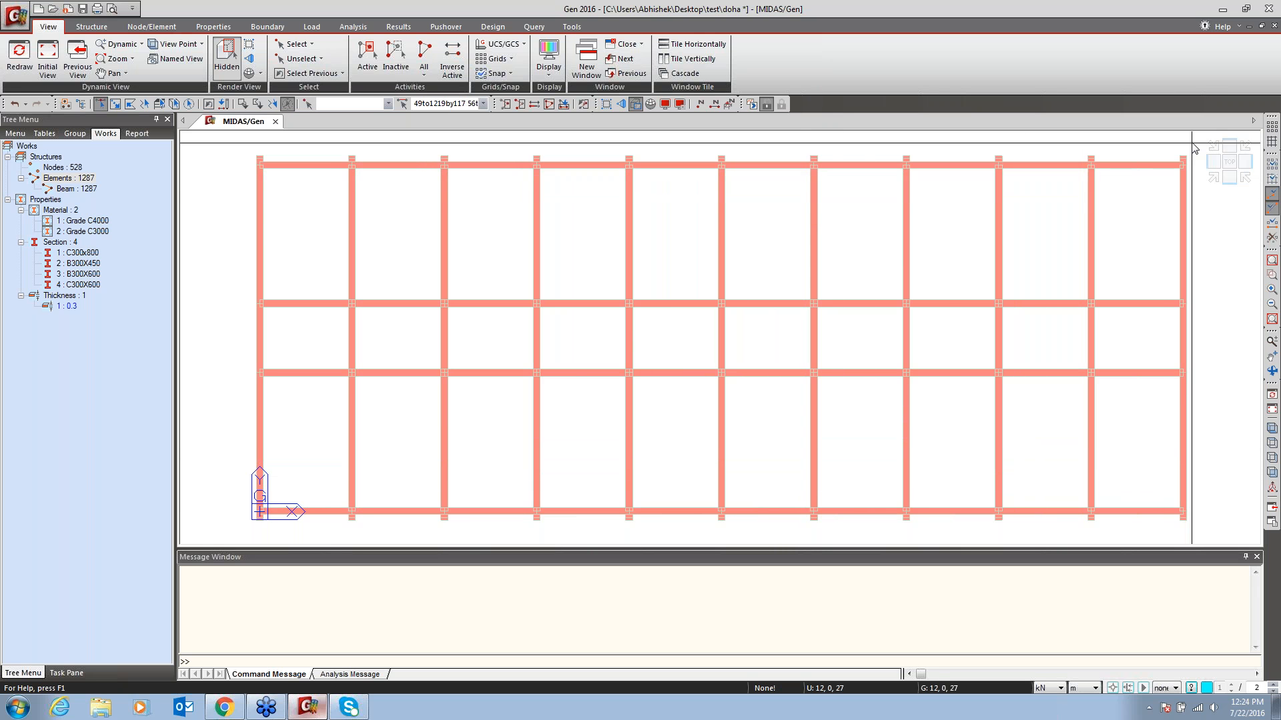
Delete all members of the last bay at the far X end of the building, on every story
drag(1192, 145, 1132, 537)
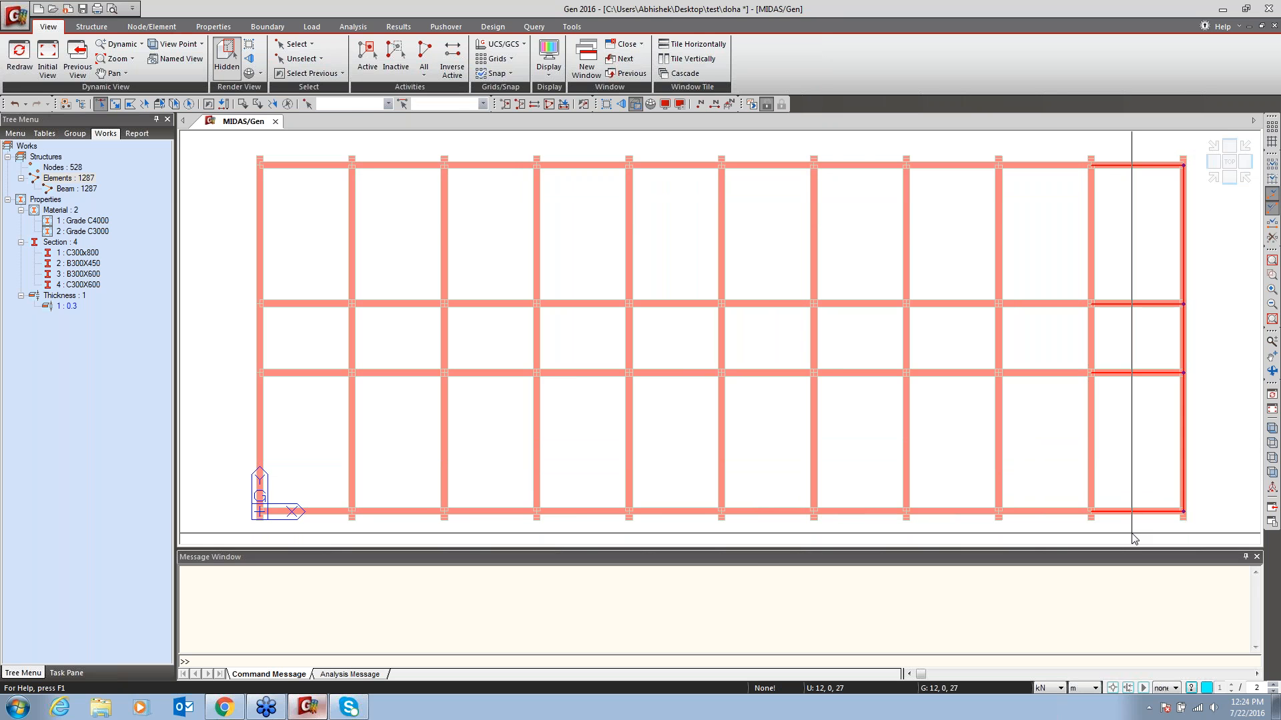
key(Delete)
Select the middle-bay beams along both long edges, the front middle bay's side beams and the corridor beams at both ends, and activate only those
drag(698, 149, 684, 196)
drag(701, 473, 672, 547)
drag(744, 427, 618, 480)
click(260, 339)
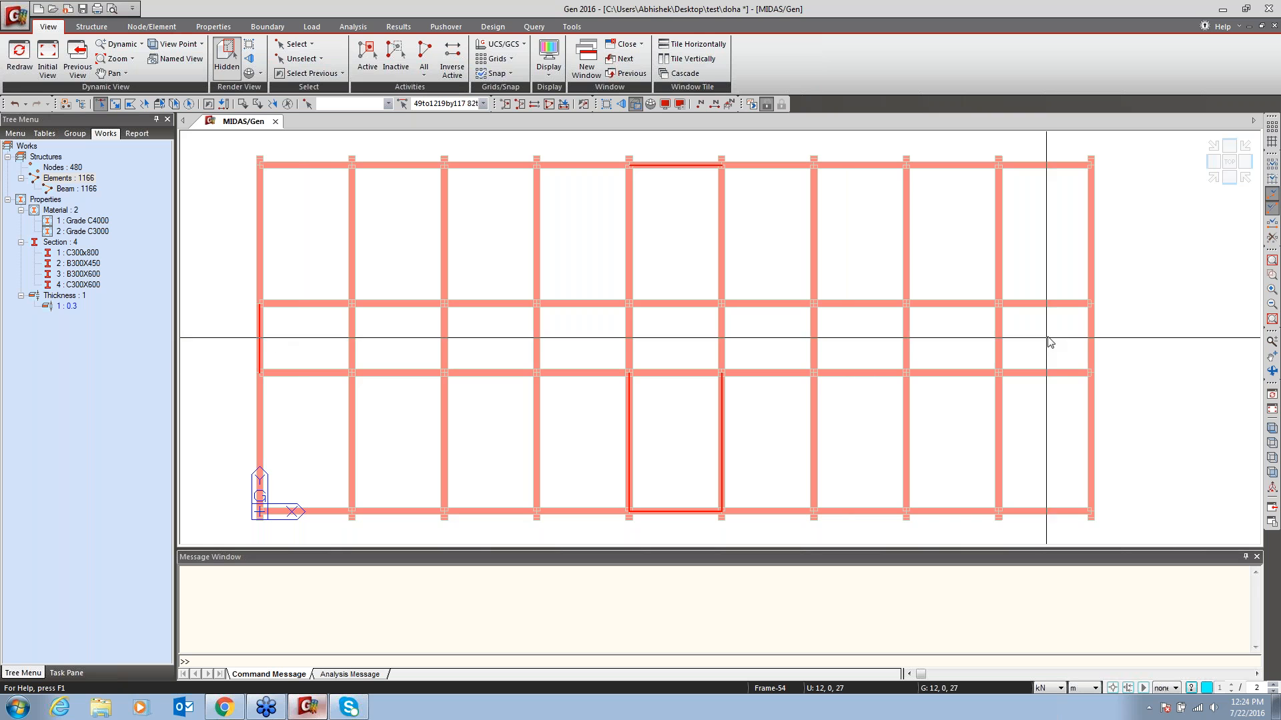
click(1090, 330)
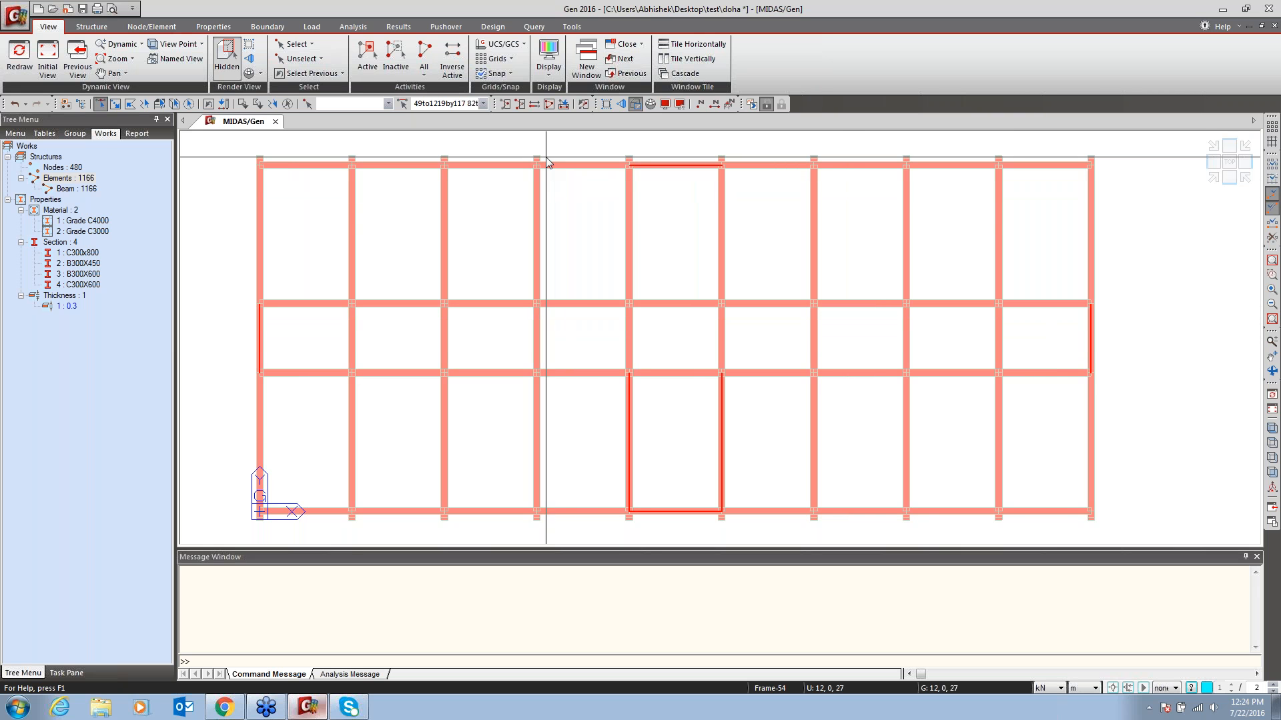
click(1272, 428)
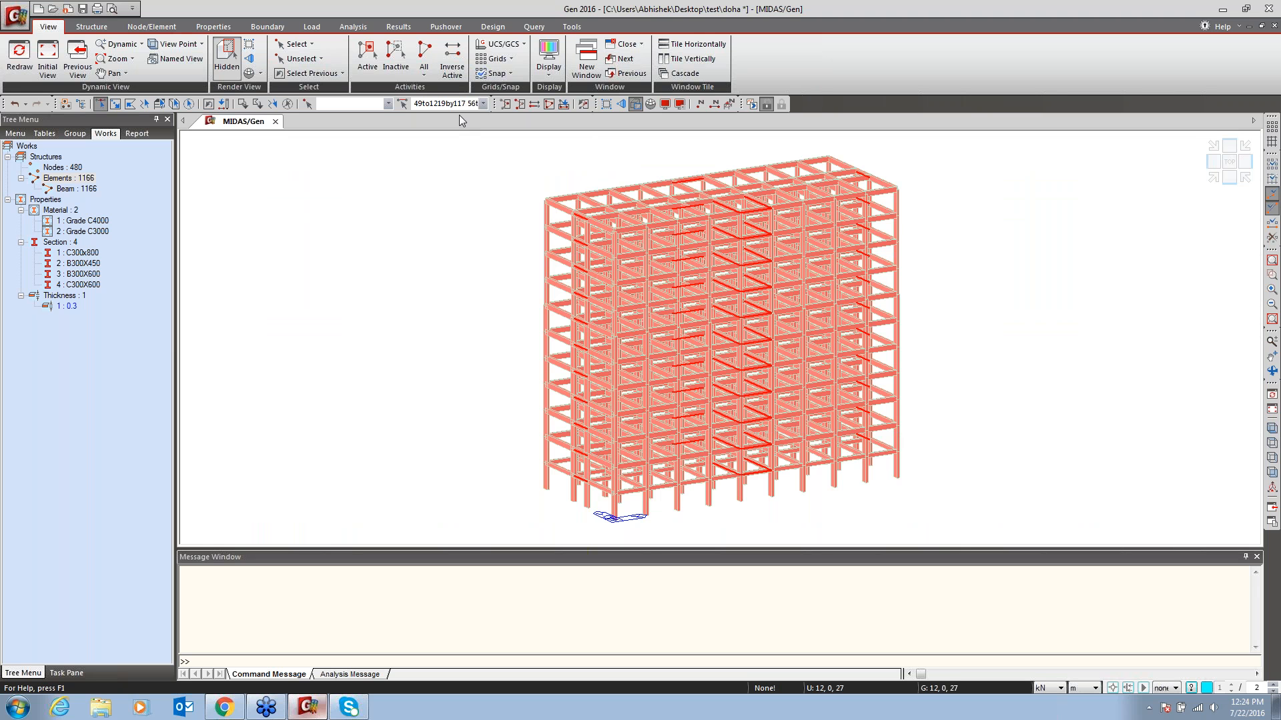
click(505, 105)
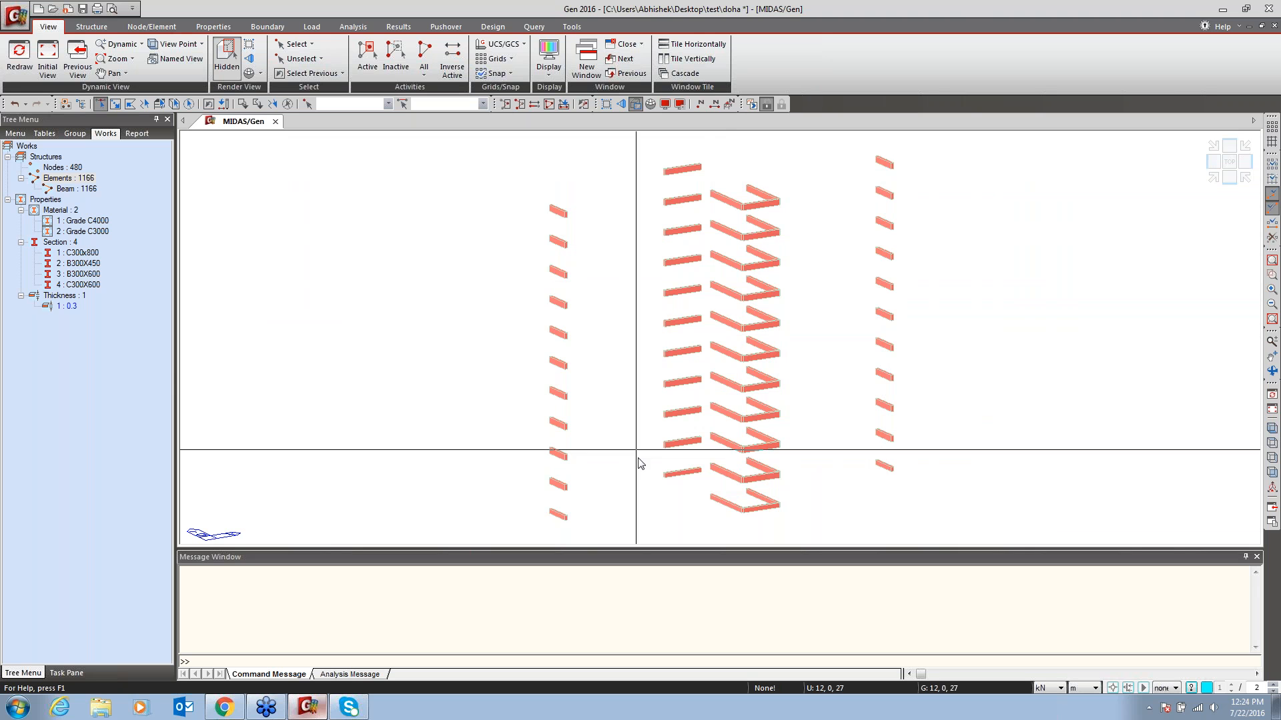
Select the corridor beams at both building ends and the middle-bay beams along the rear edge, on all stories
mouse_move(729, 430)
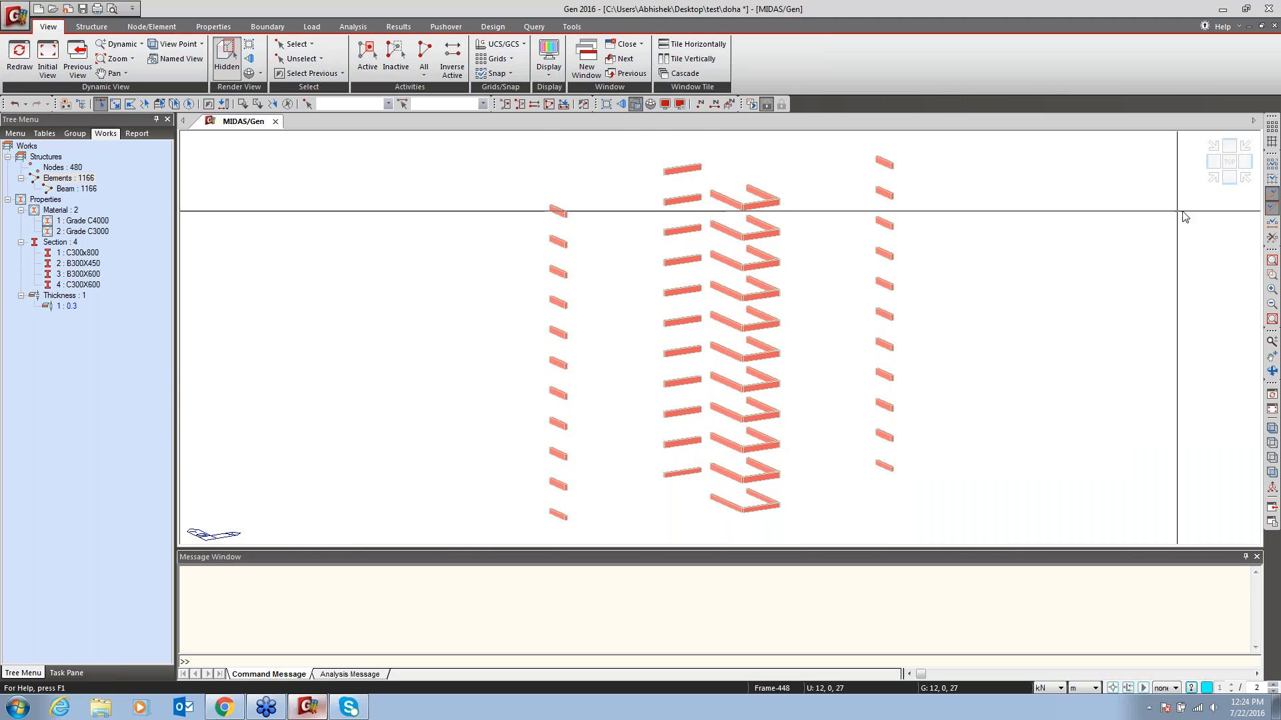
click(1229, 163)
click(293, 350)
click(740, 159)
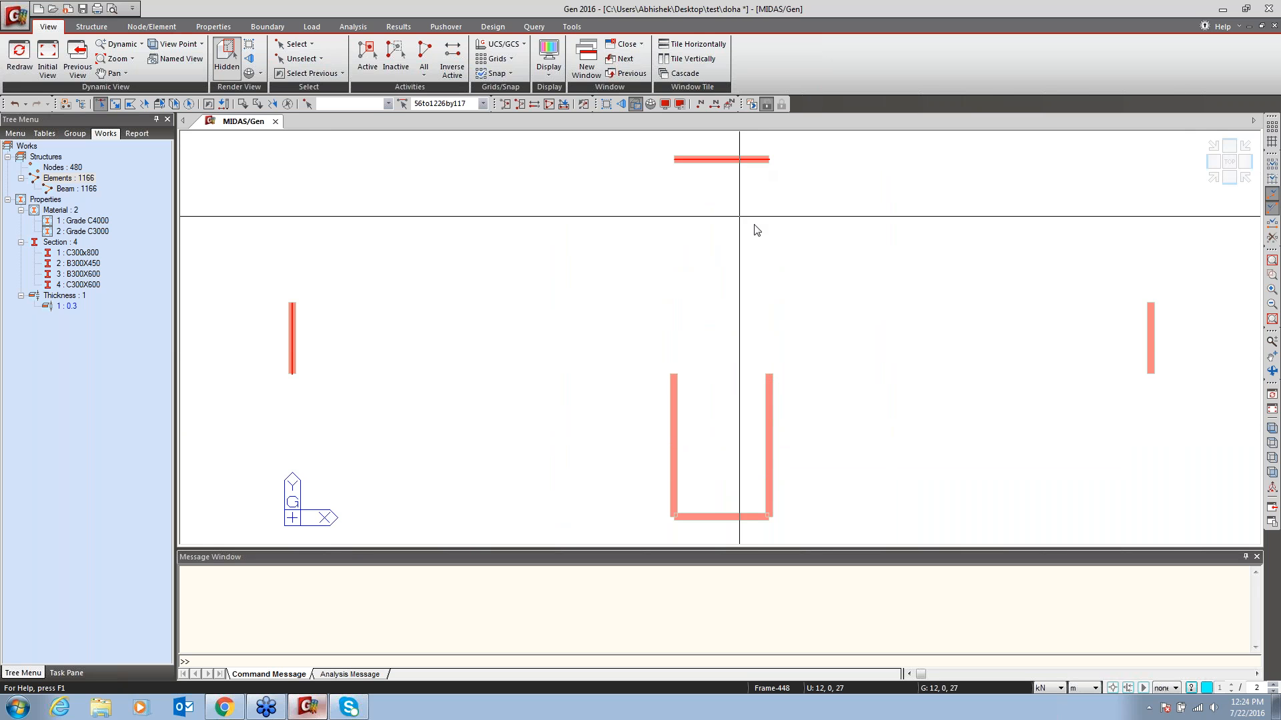
click(1150, 340)
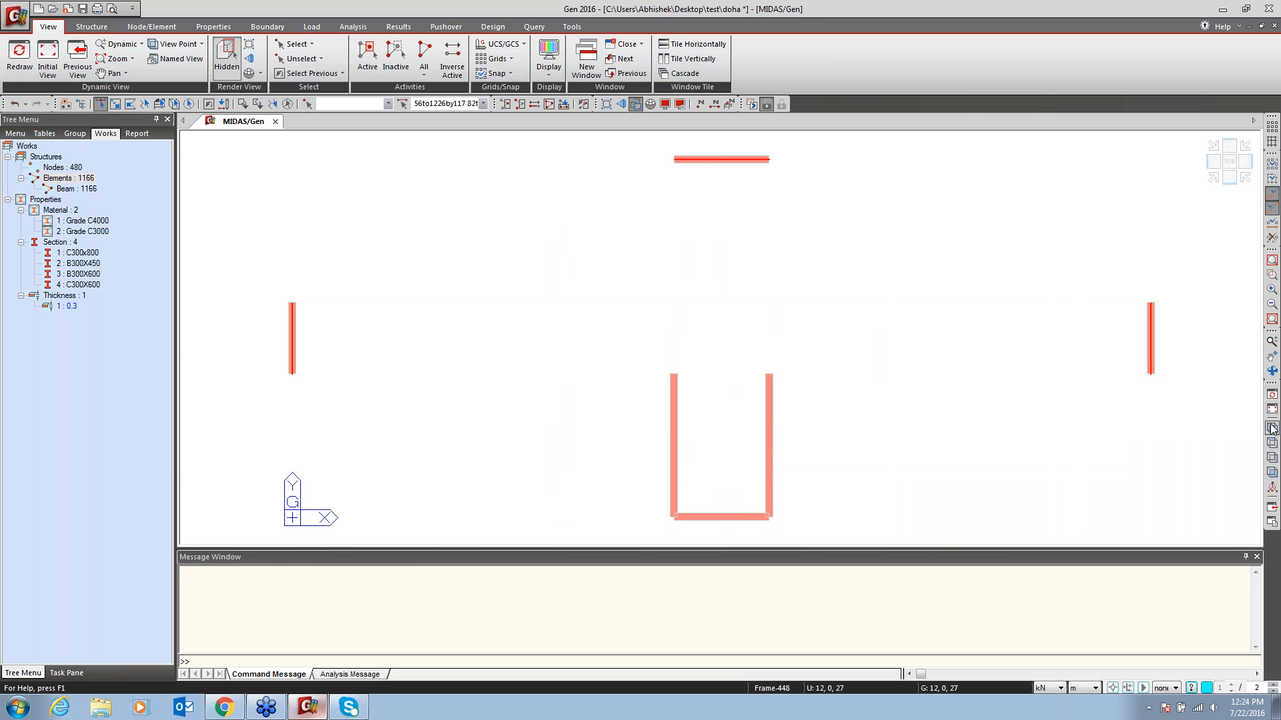
Set up Extrude Elements as Line Elem. -> Planar Elem. with element type Wall, material Grade C4000, thickness 0.3 and Plate behaviour
right_click(465, 197)
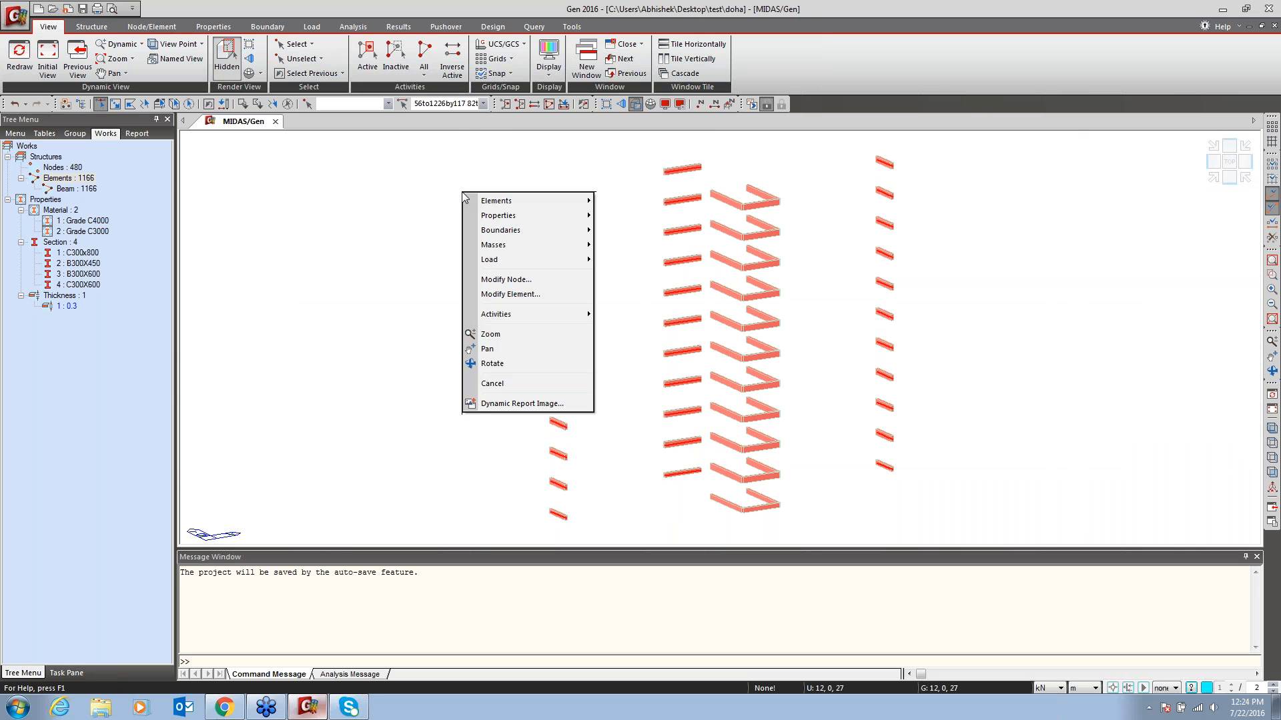
mouse_move(502, 204)
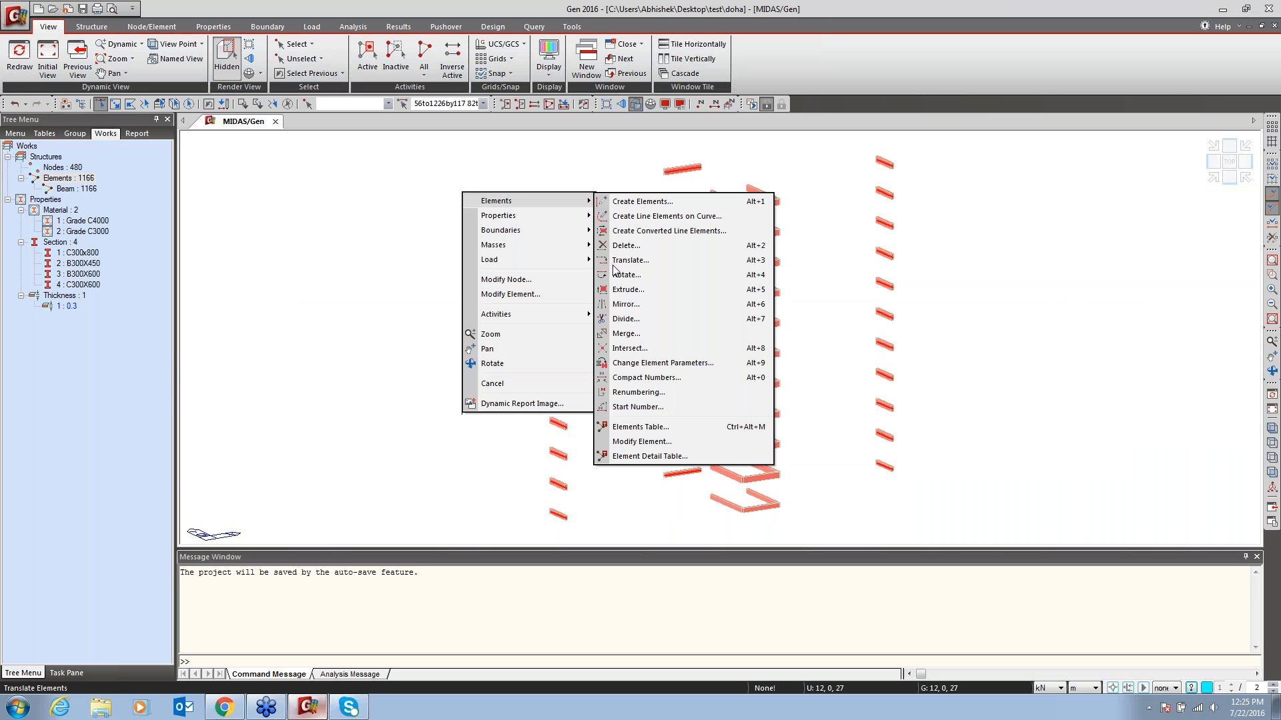
click(625, 295)
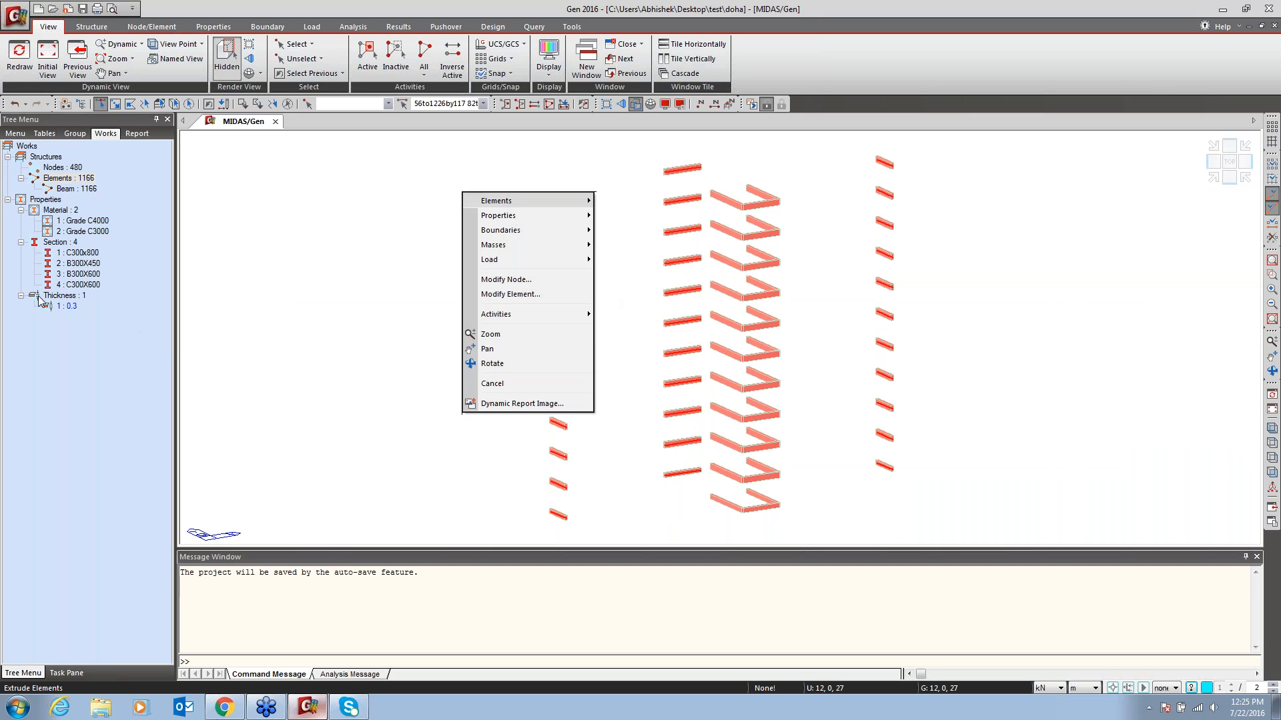
click(60, 234)
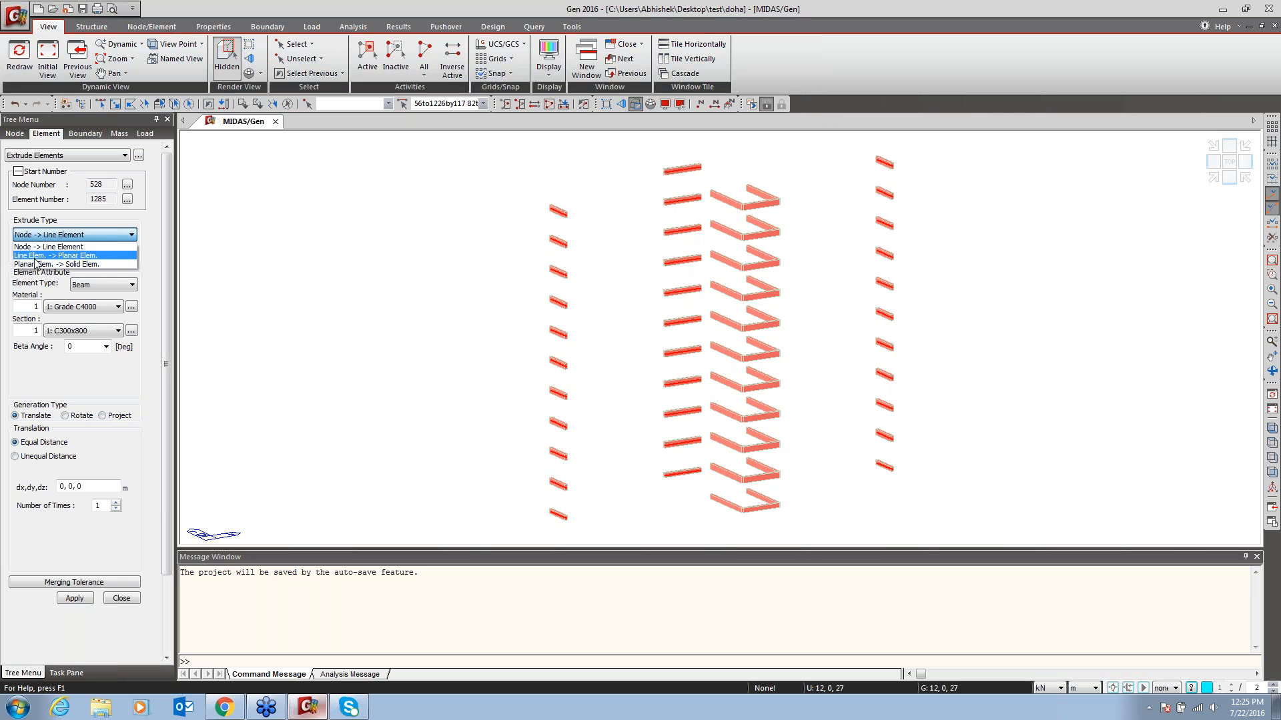
click(35, 256)
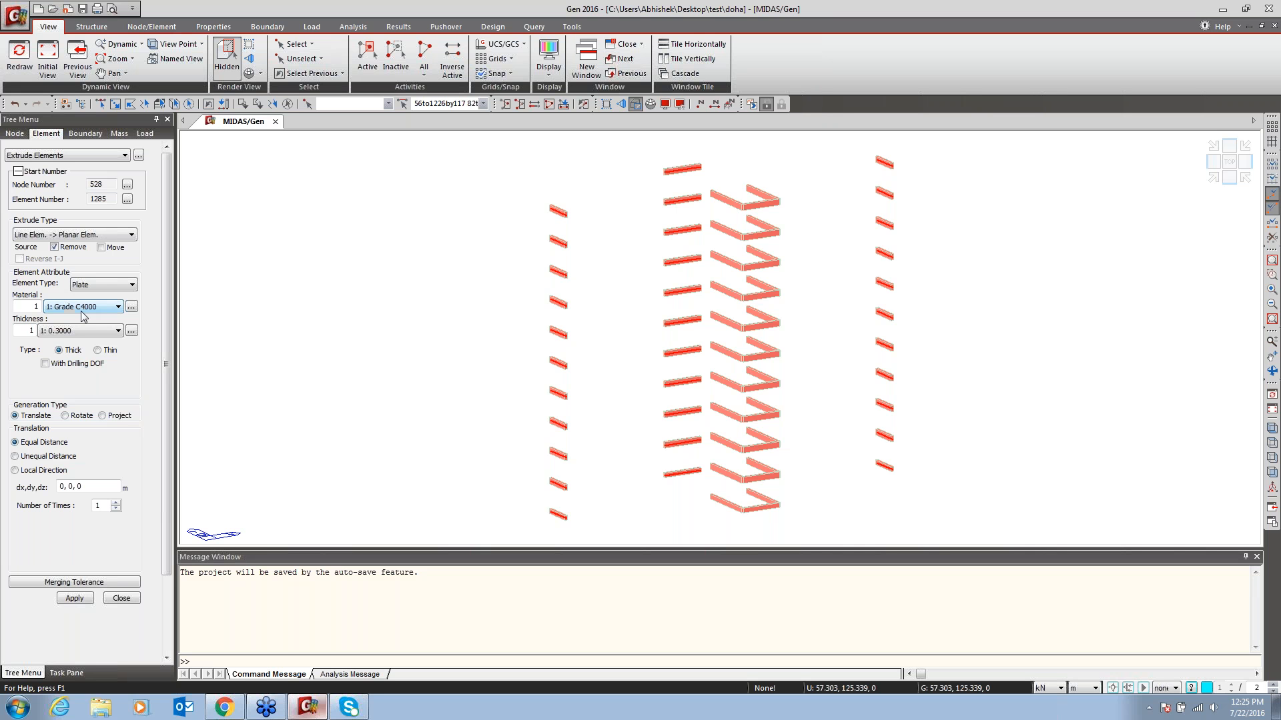
click(104, 287)
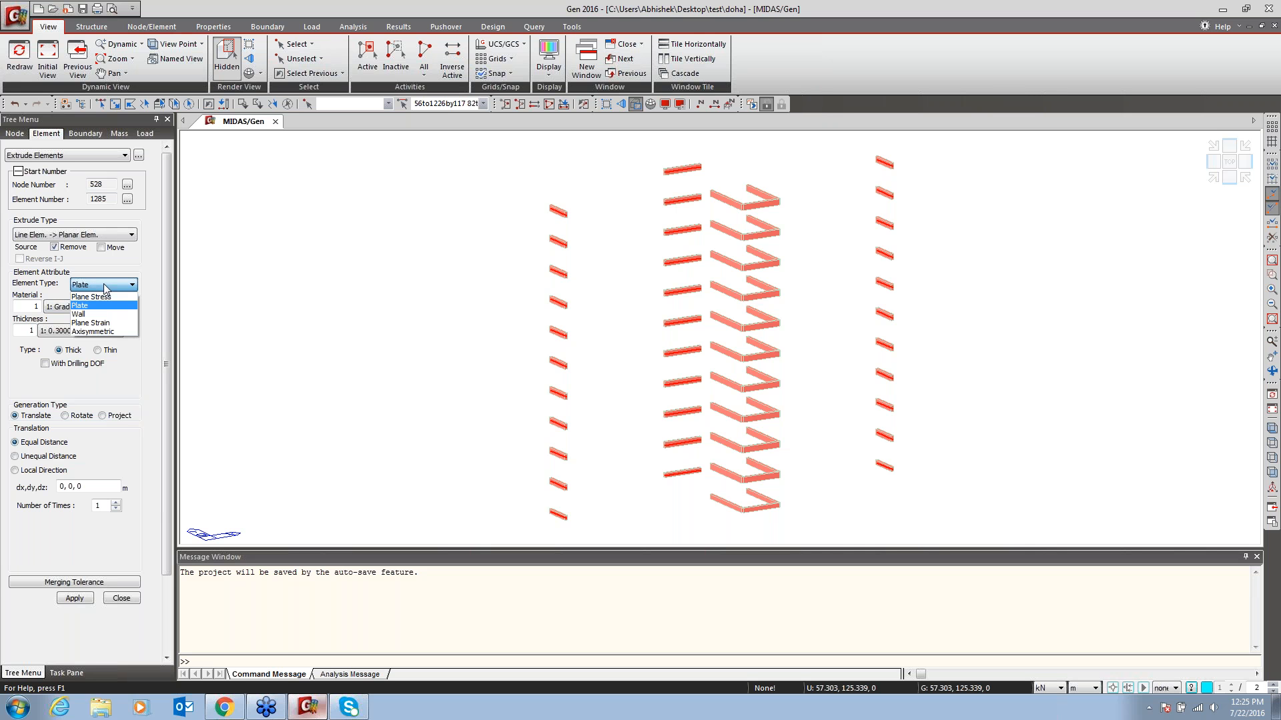
click(79, 314)
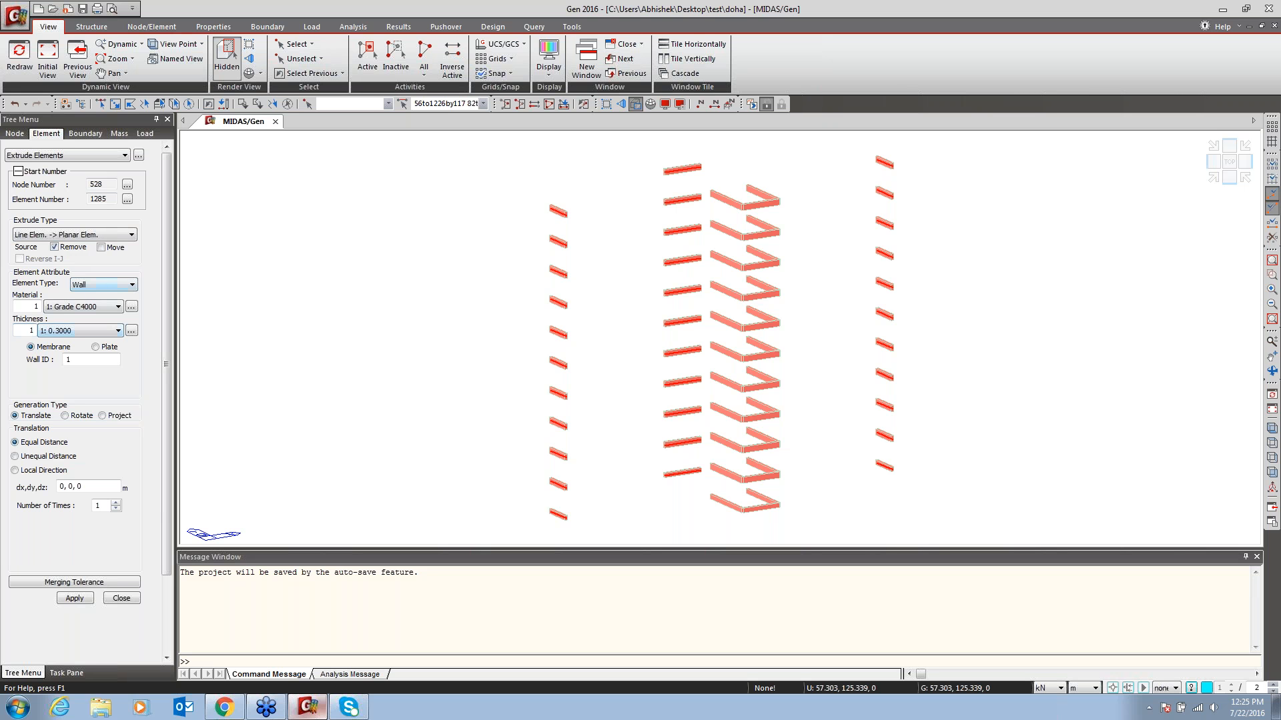
click(93, 307)
click(97, 314)
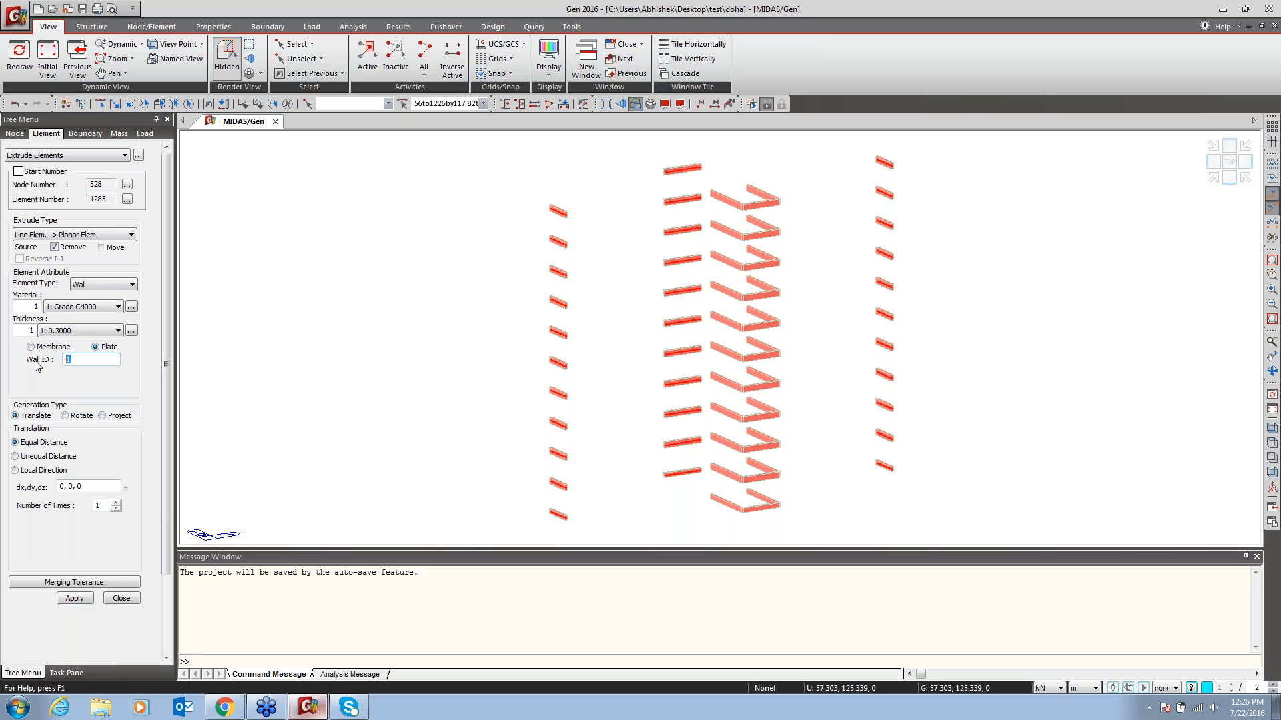
Extrude the selected beams into walls with an equal-distance translation of 0, 0, -3 m
double_click(108, 482)
key(BackSpace)
click(79, 599)
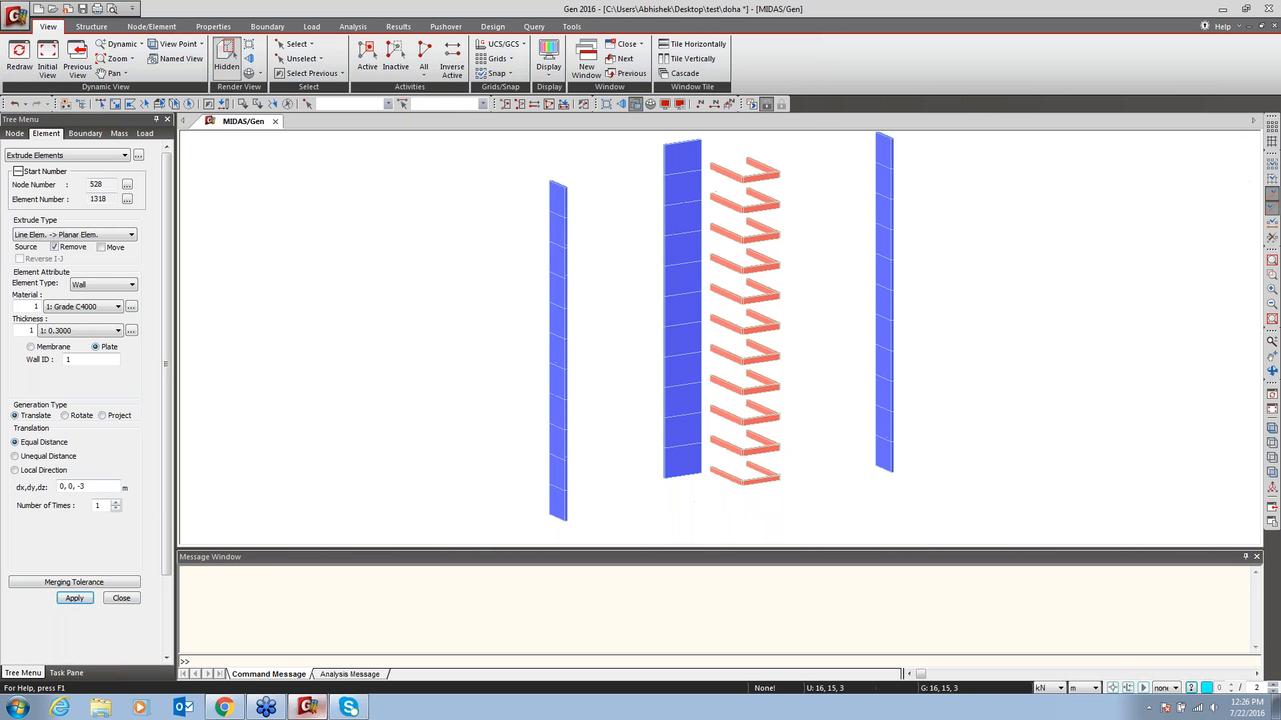
middle_drag(853, 256, 819, 315)
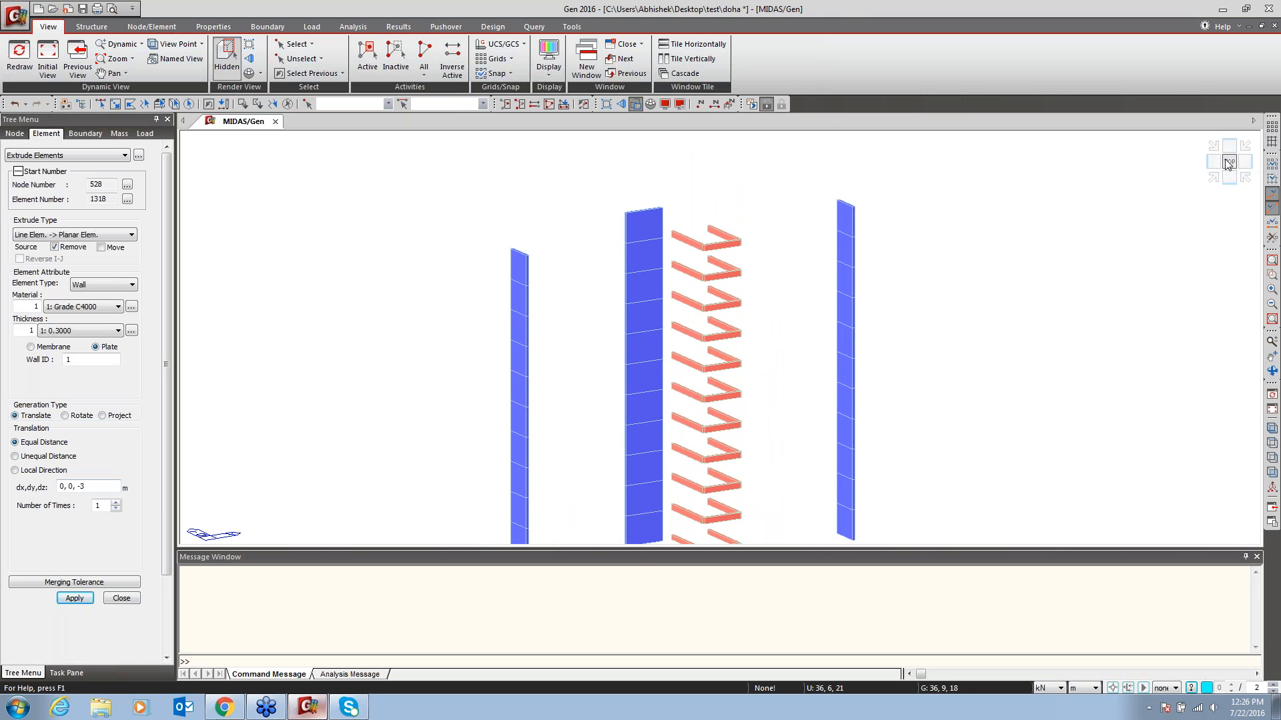
In top view, select the nodes at both front corners of the front middle bay on all stories
click(1229, 164)
click(1271, 276)
drag(825, 433, 618, 535)
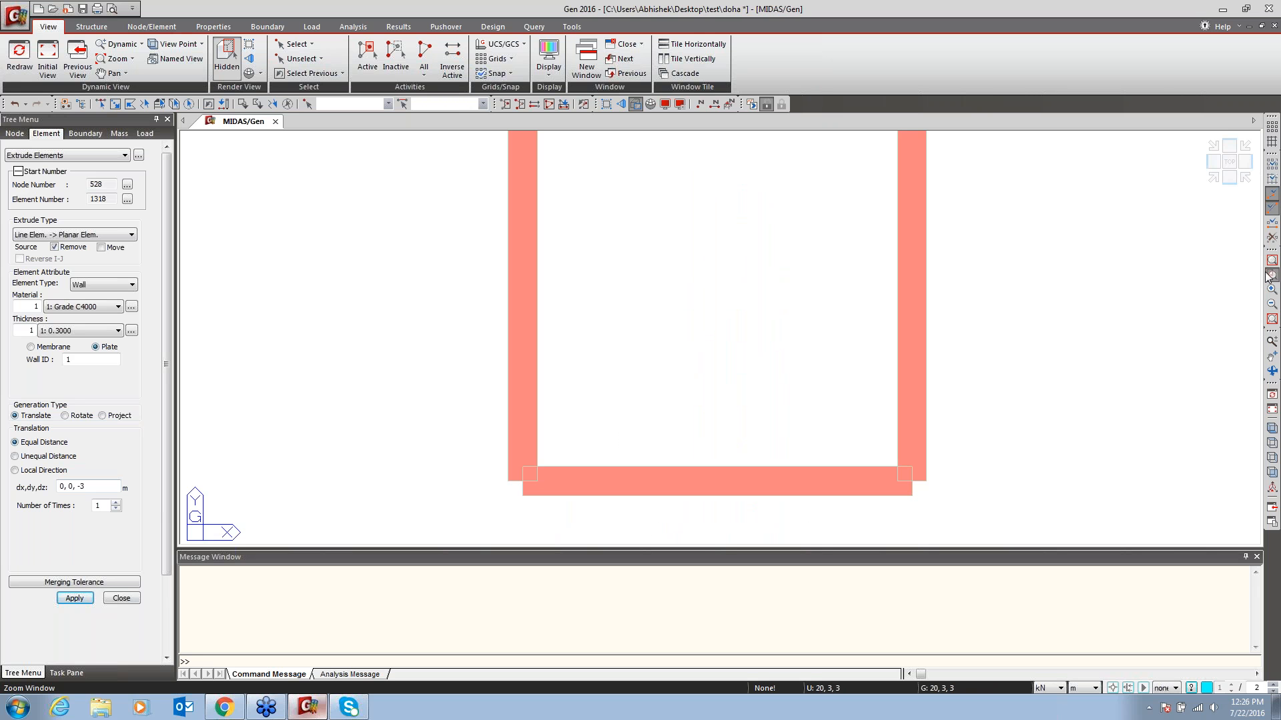
click(100, 103)
drag(477, 448, 578, 529)
right_click(423, 228)
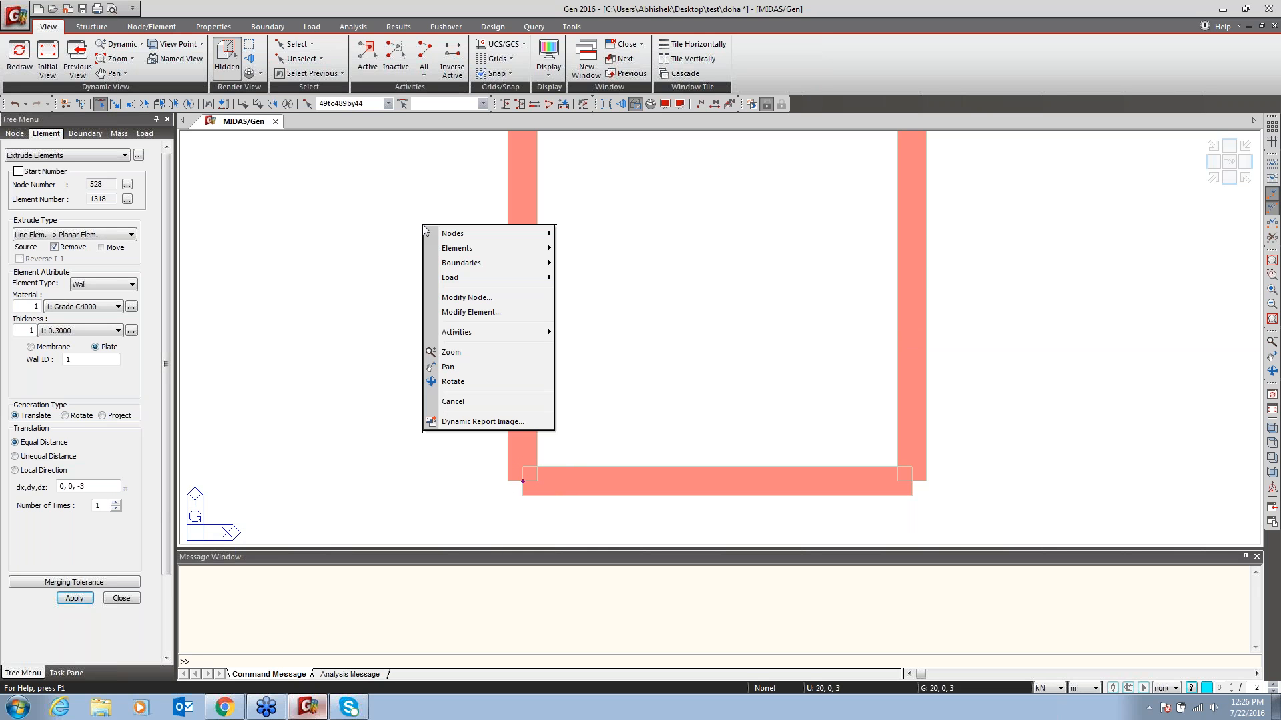
mouse_move(499, 234)
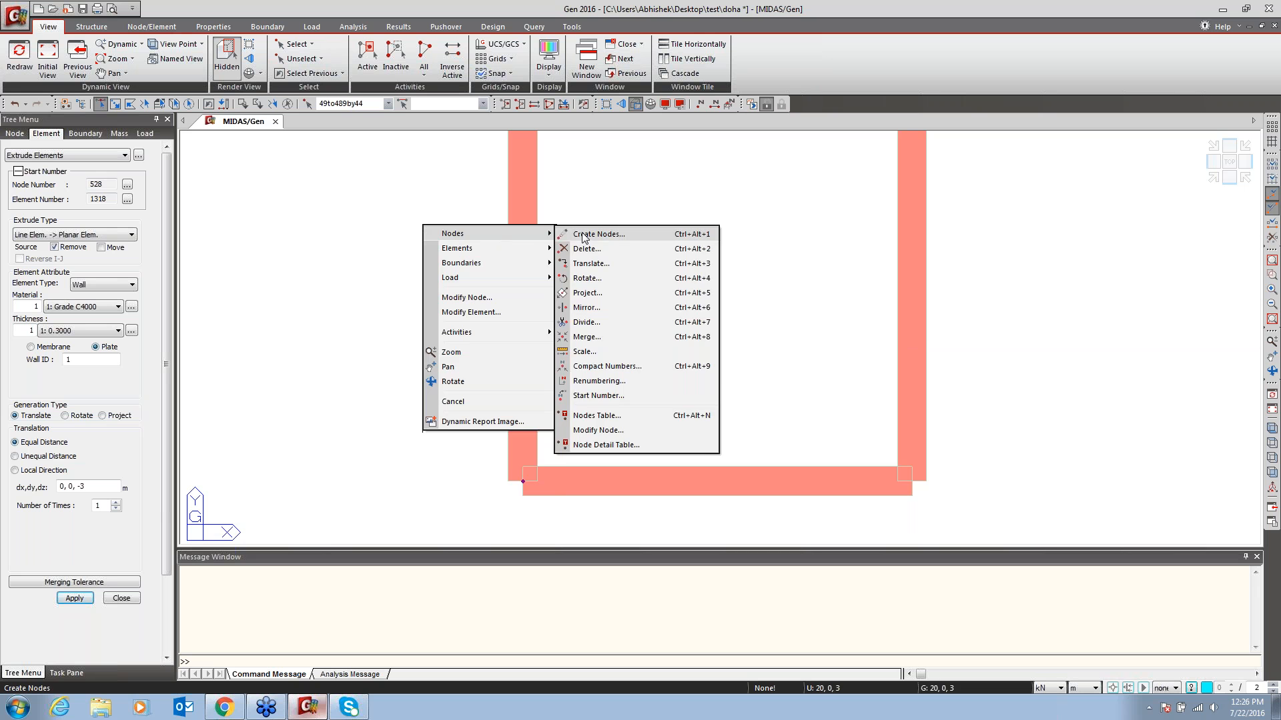
click(779, 359)
drag(878, 435, 966, 527)
Copy the selected corner nodes by an equal distance of 0, 2, 0 m, intersecting the frame elements
right_click(590, 269)
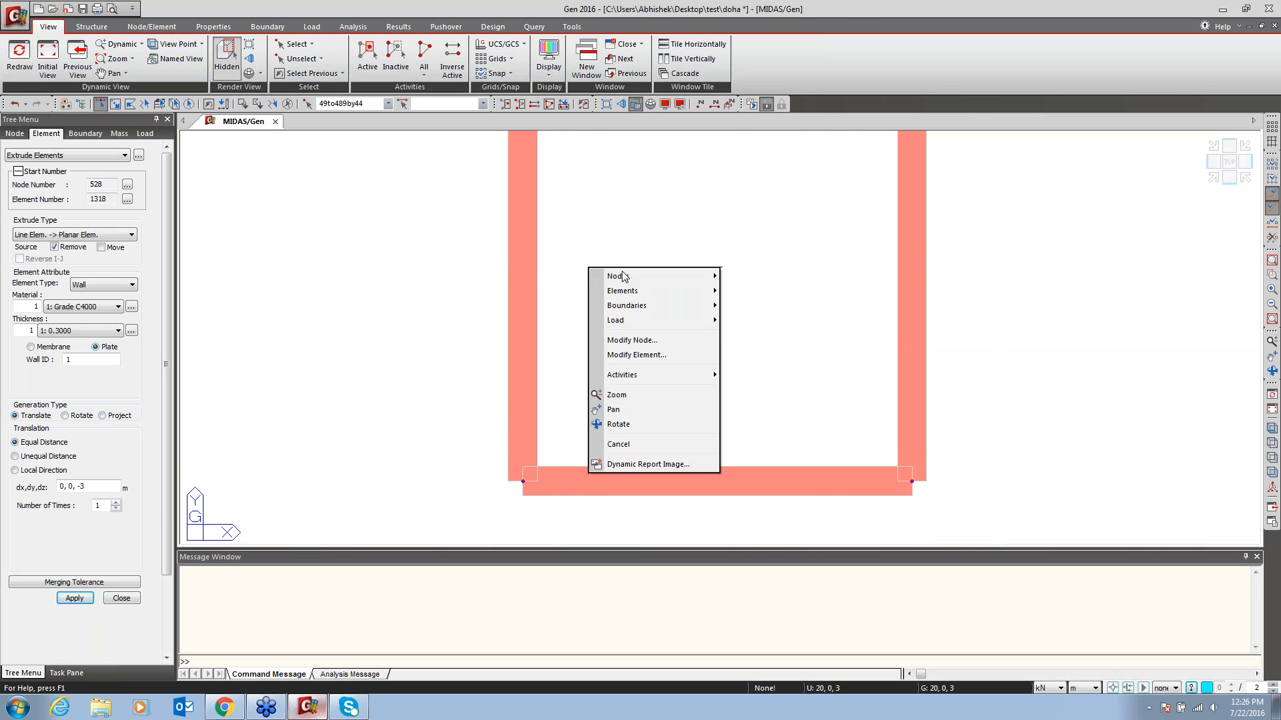
mouse_move(663, 279)
click(755, 306)
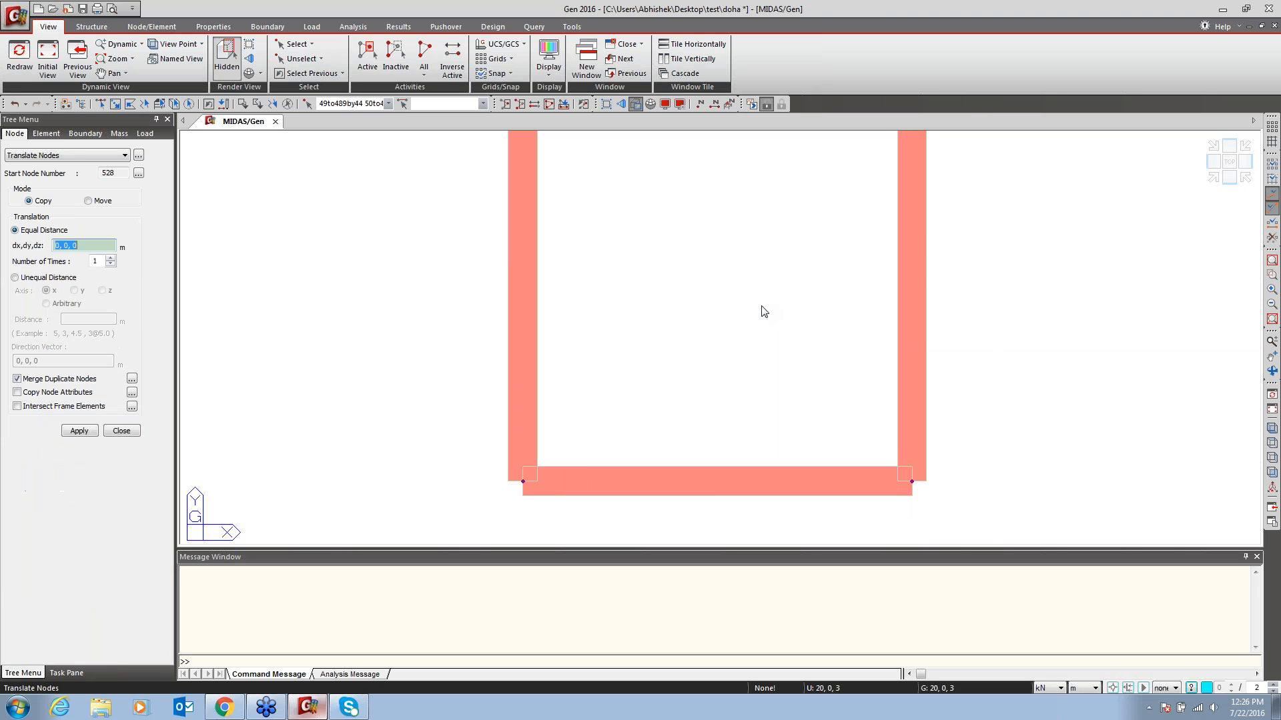
click(68, 246)
key(BackSpace)
text(2)
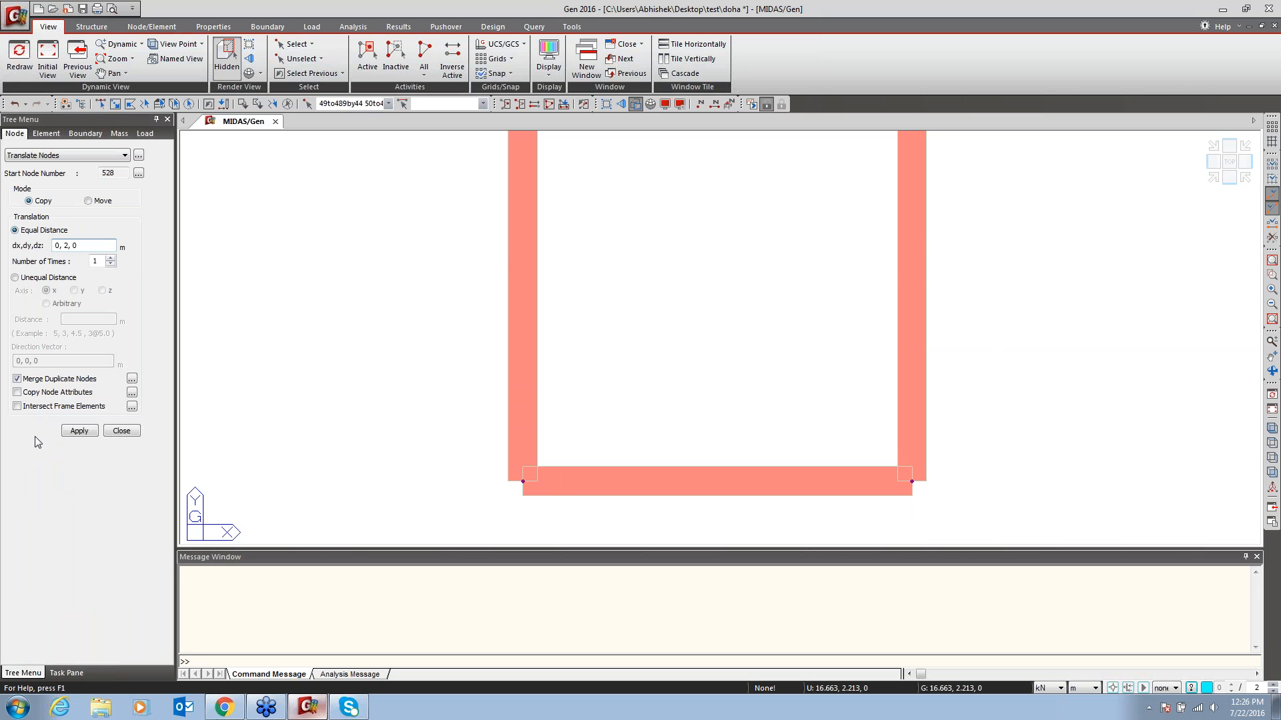
click(23, 410)
click(85, 432)
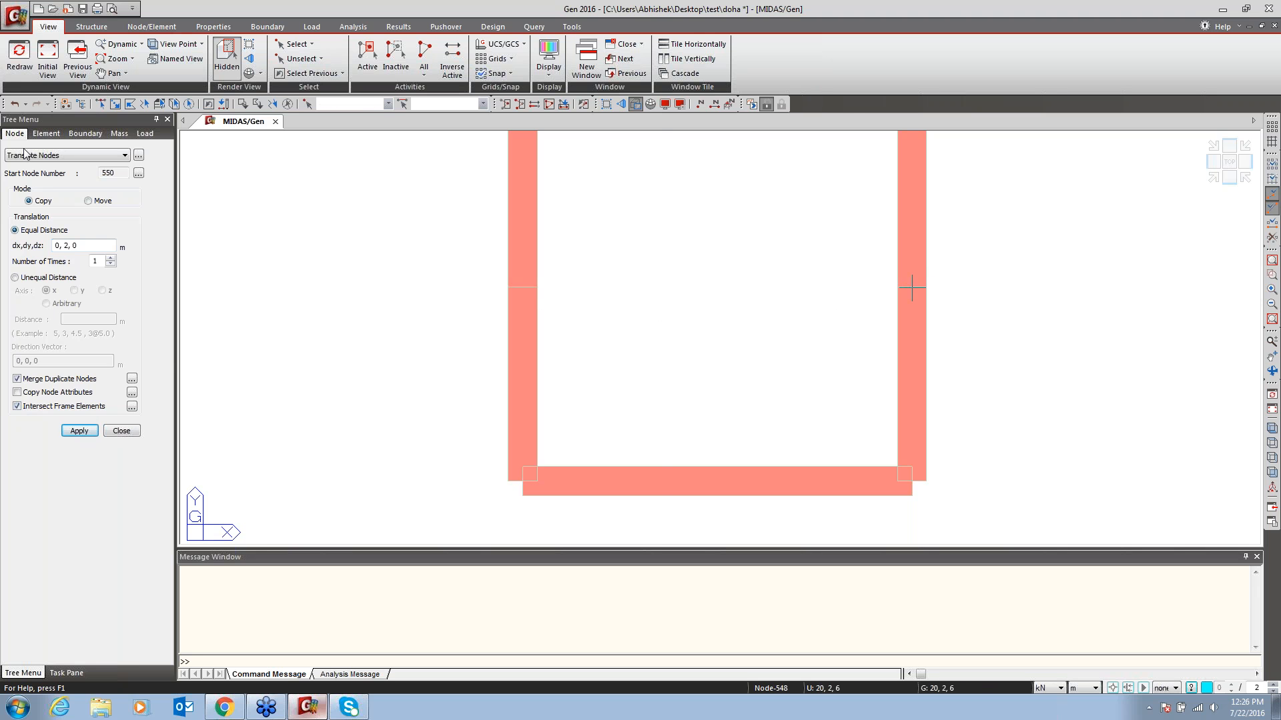
click(100, 103)
click(510, 362)
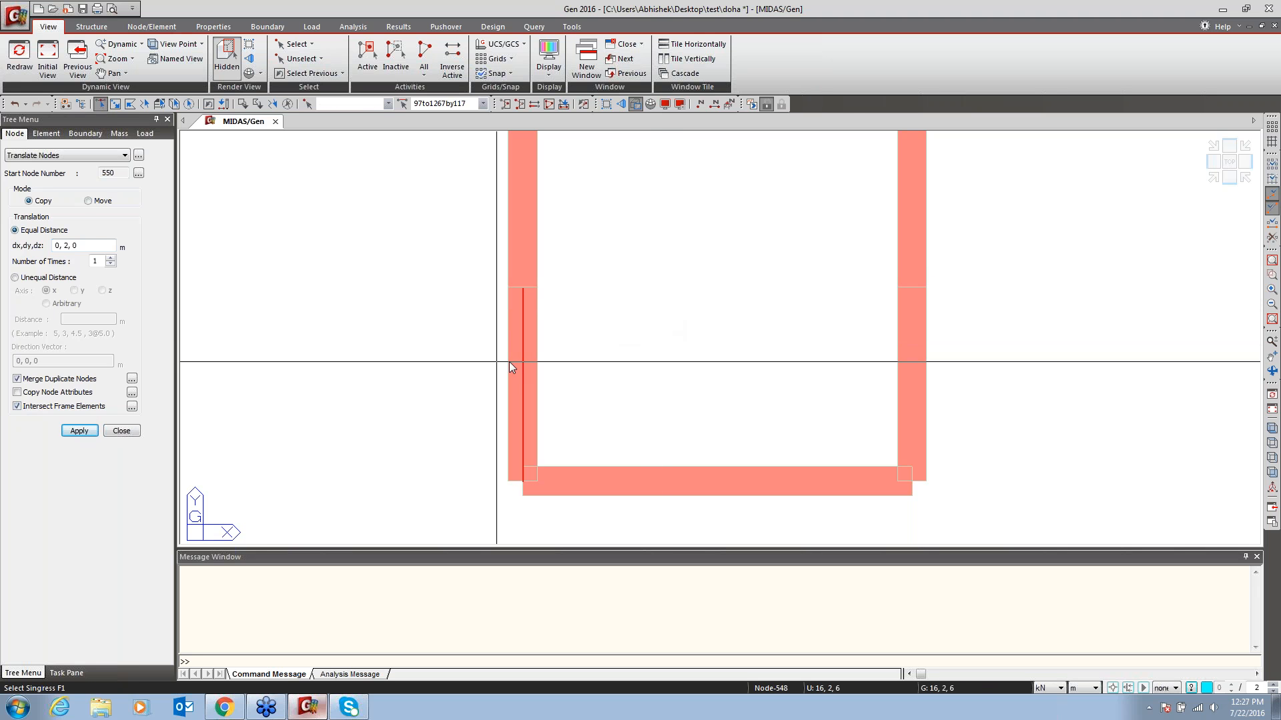
click(910, 311)
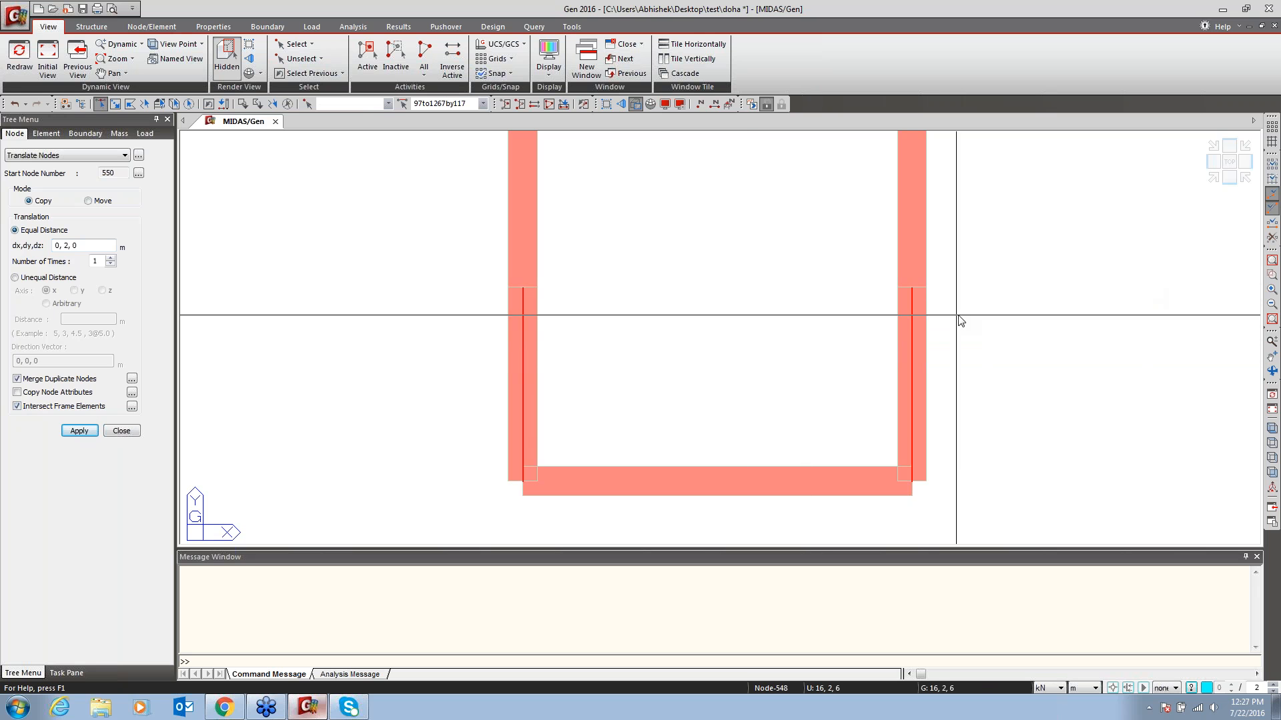
click(287, 104)
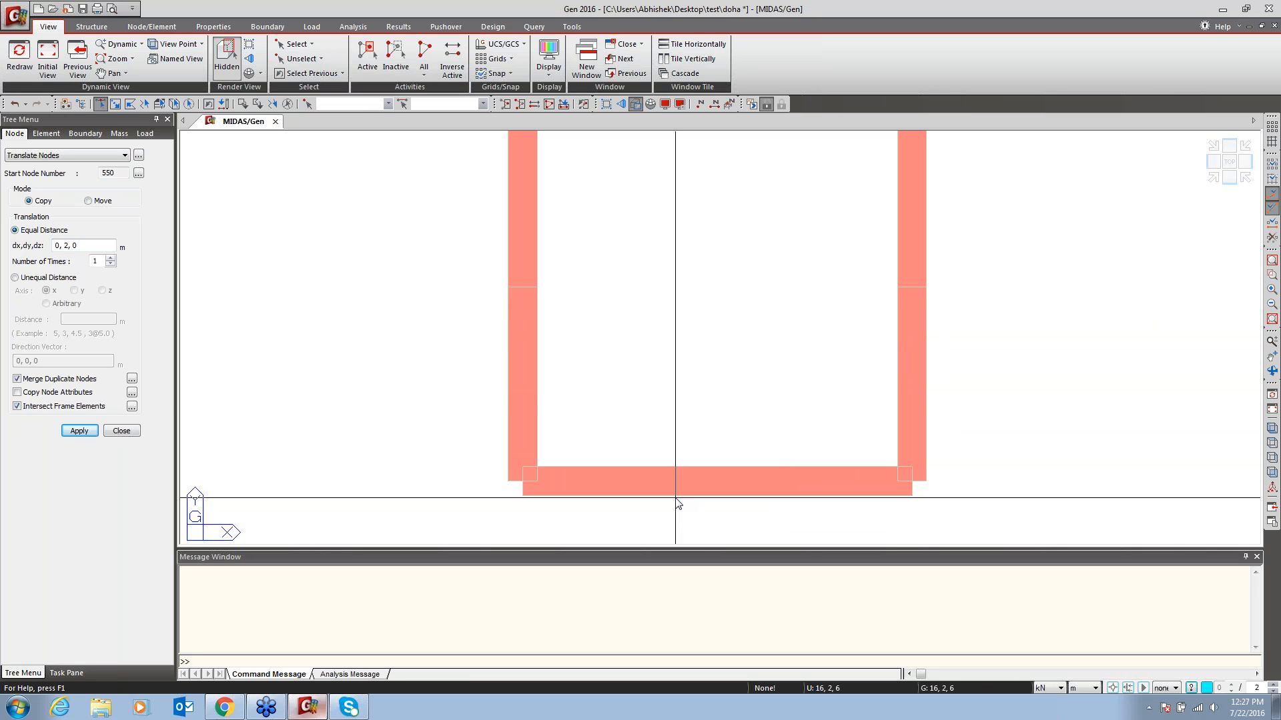
Copy the left side beam's front corner nodes and the nodes 2 m behind them by 2, 0, 0 m on all stories
click(523, 287)
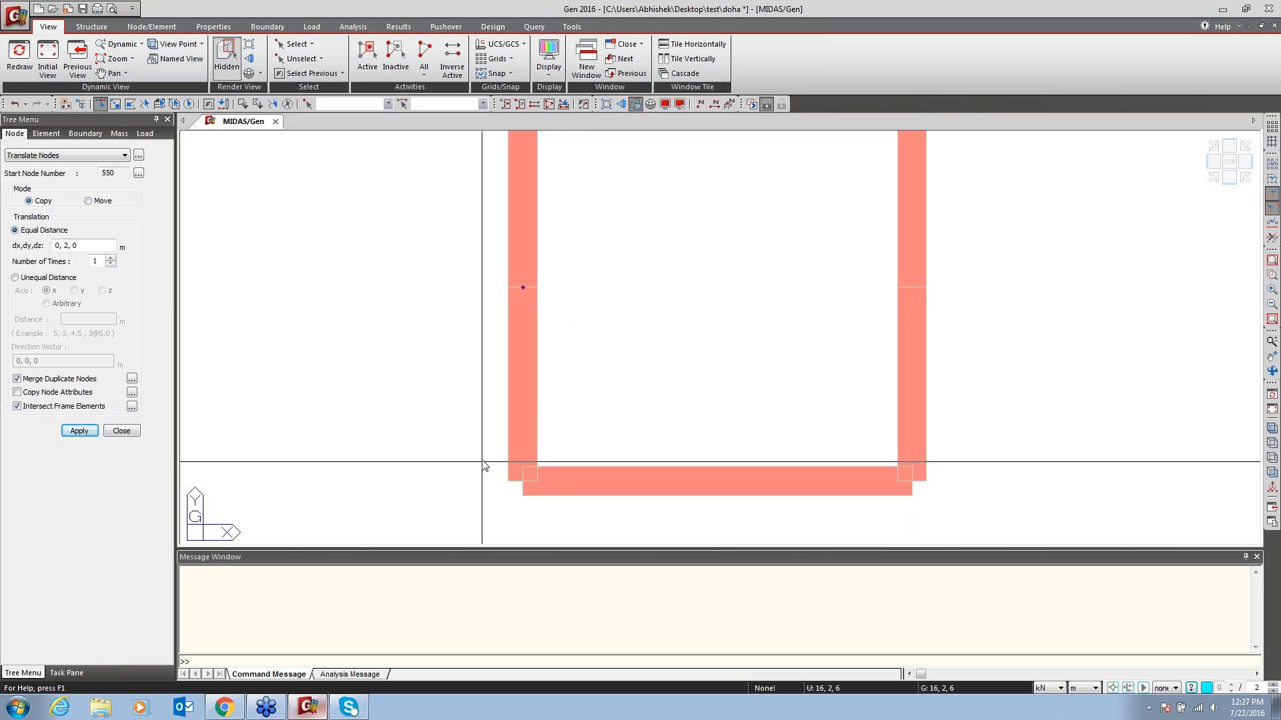
click(543, 485)
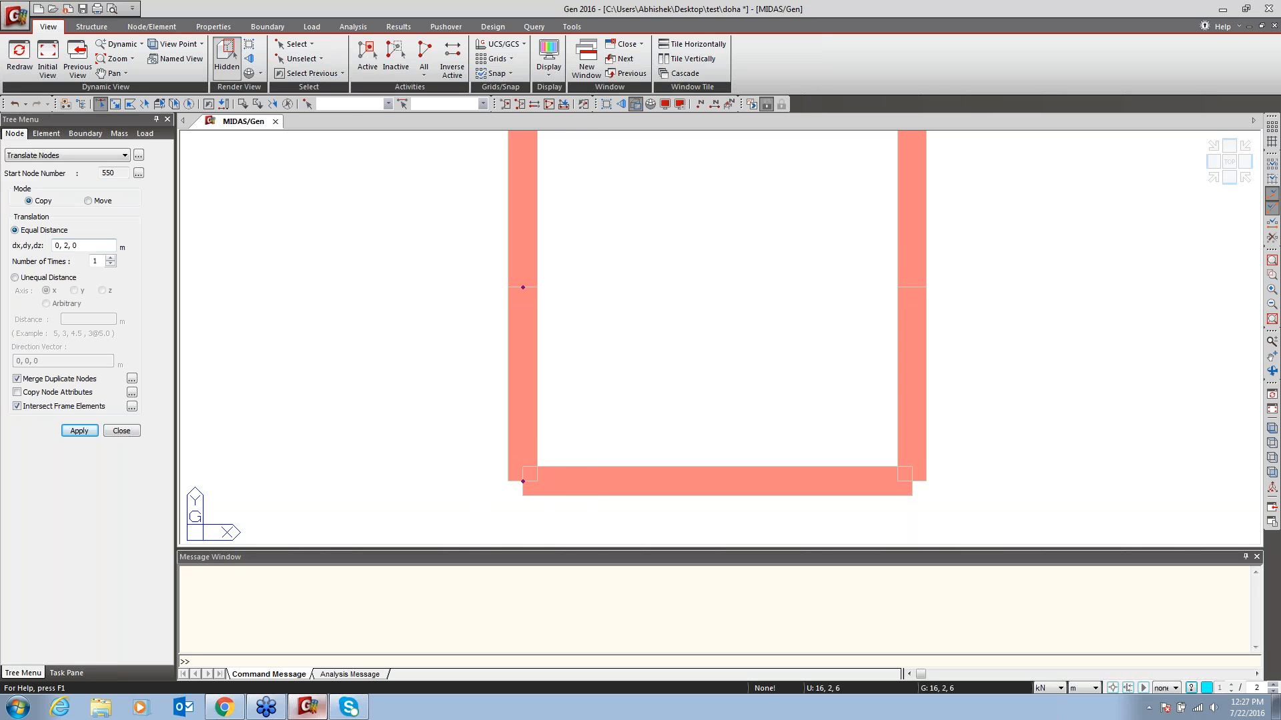
drag(61, 246, 55, 245)
text(2,)
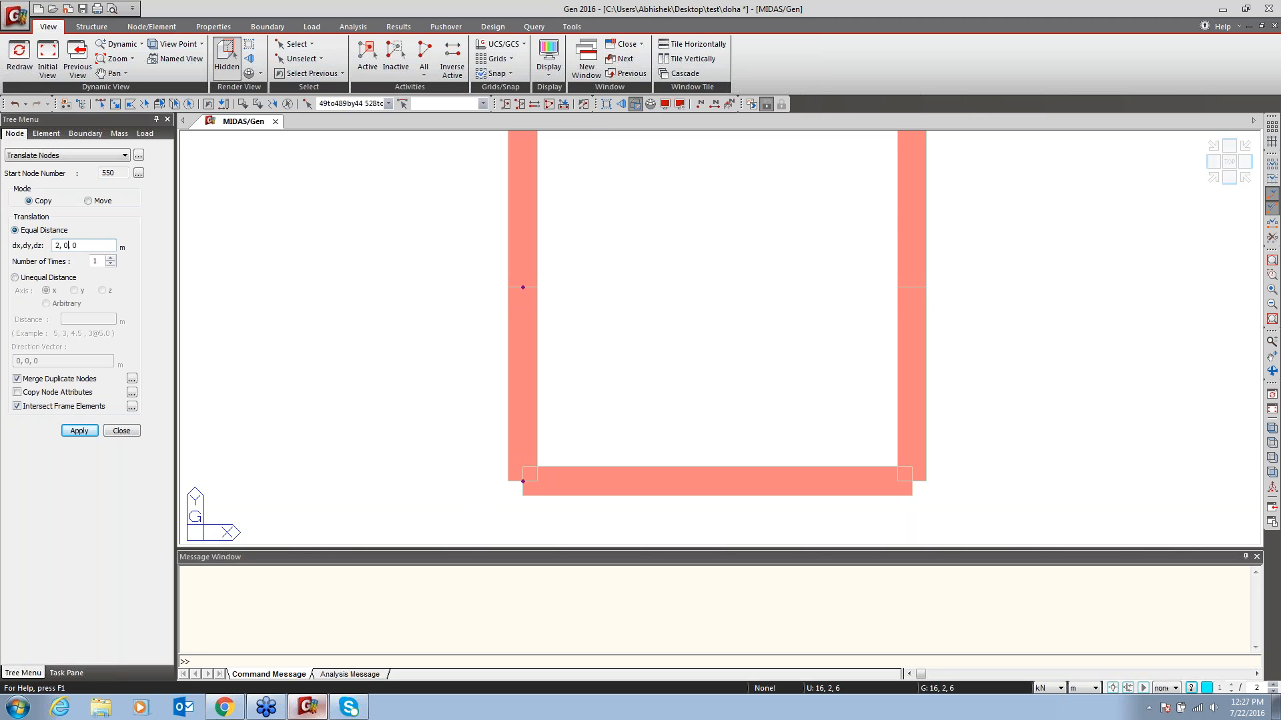
click(78, 431)
click(129, 431)
Turn on the display of nodes in the model view
click(665, 103)
click(544, 273)
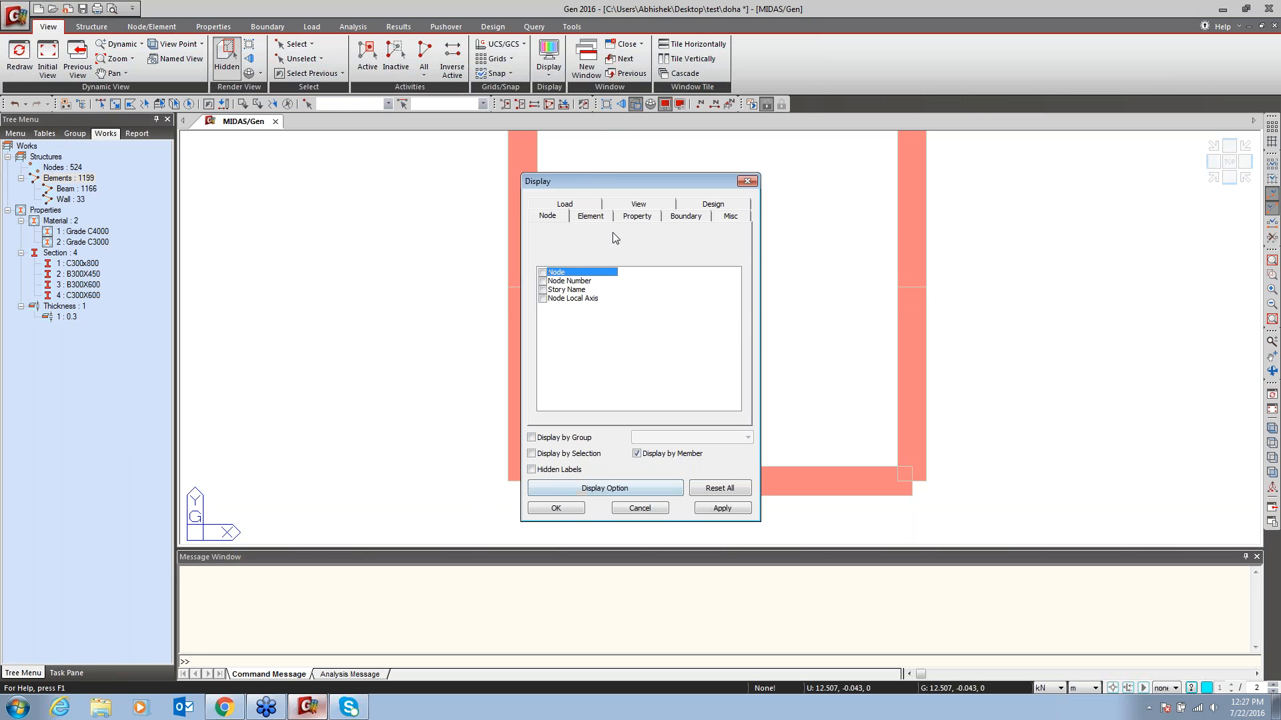
click(556, 509)
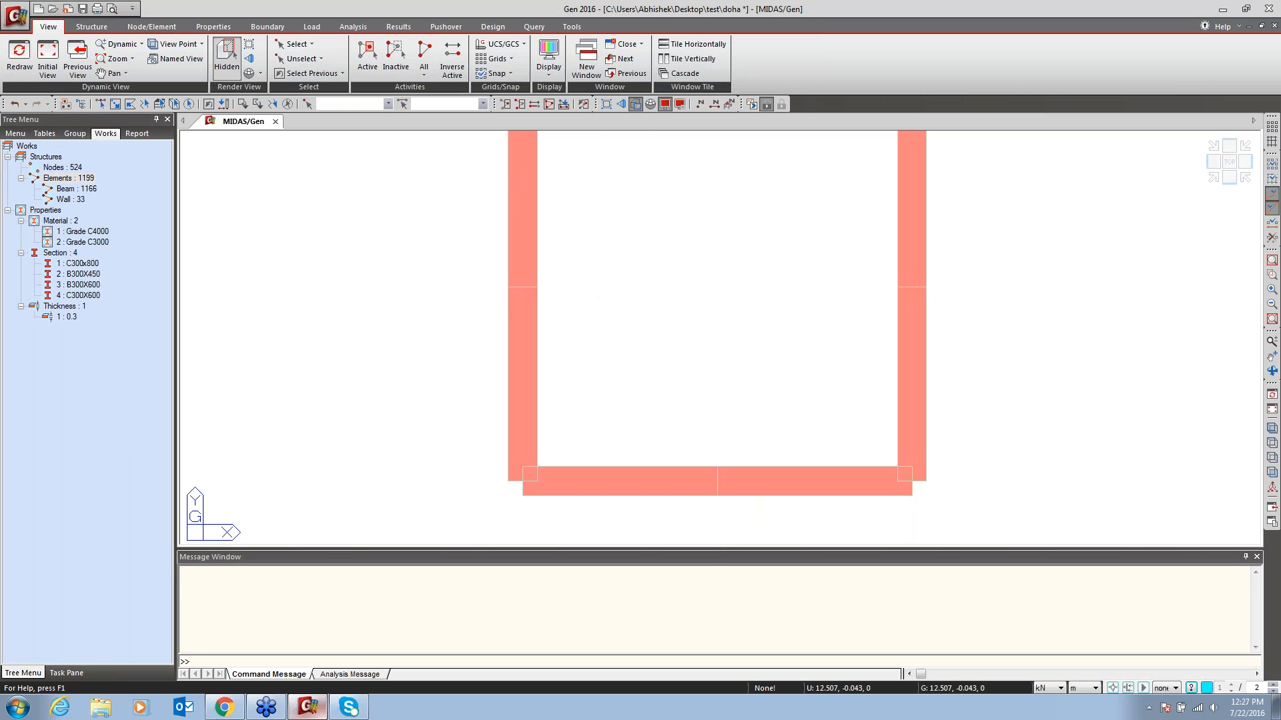
Create Grade C4000, C300x800 beams on the top story, across the side beams' intermediate nodes and from the cross beam's midpoint to the front beam
click(1272, 428)
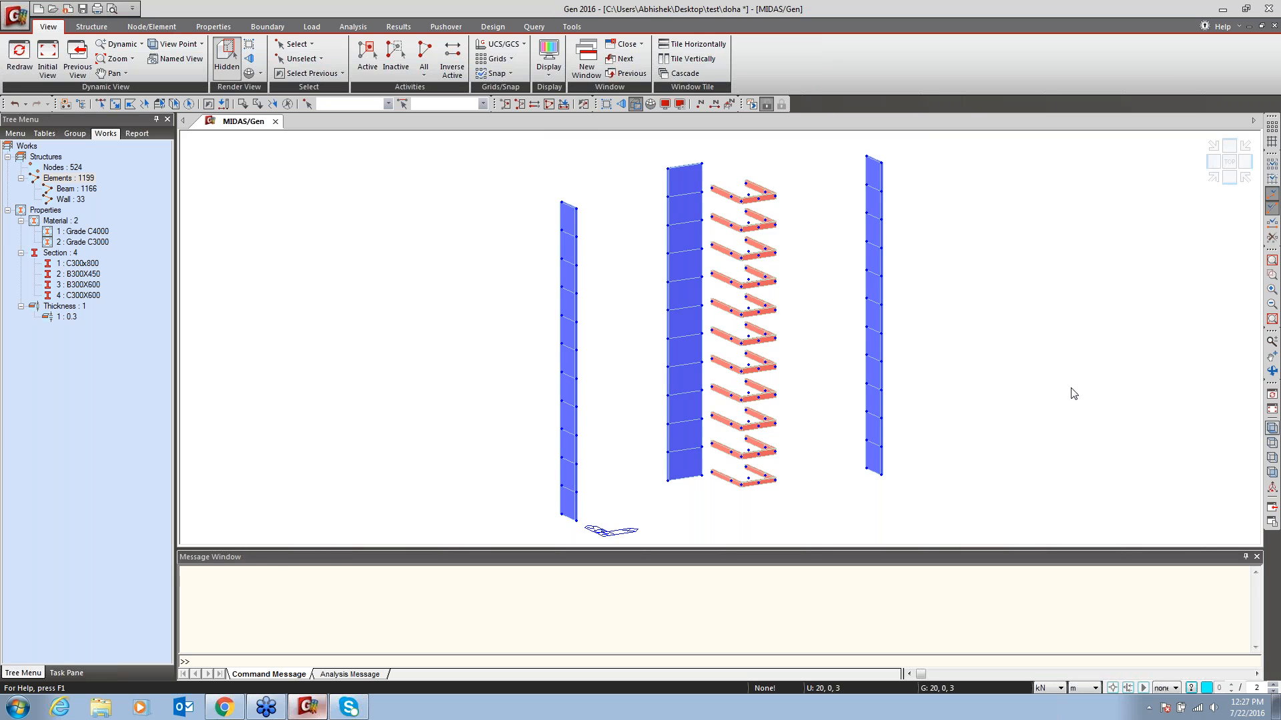
click(1272, 274)
drag(821, 170, 704, 253)
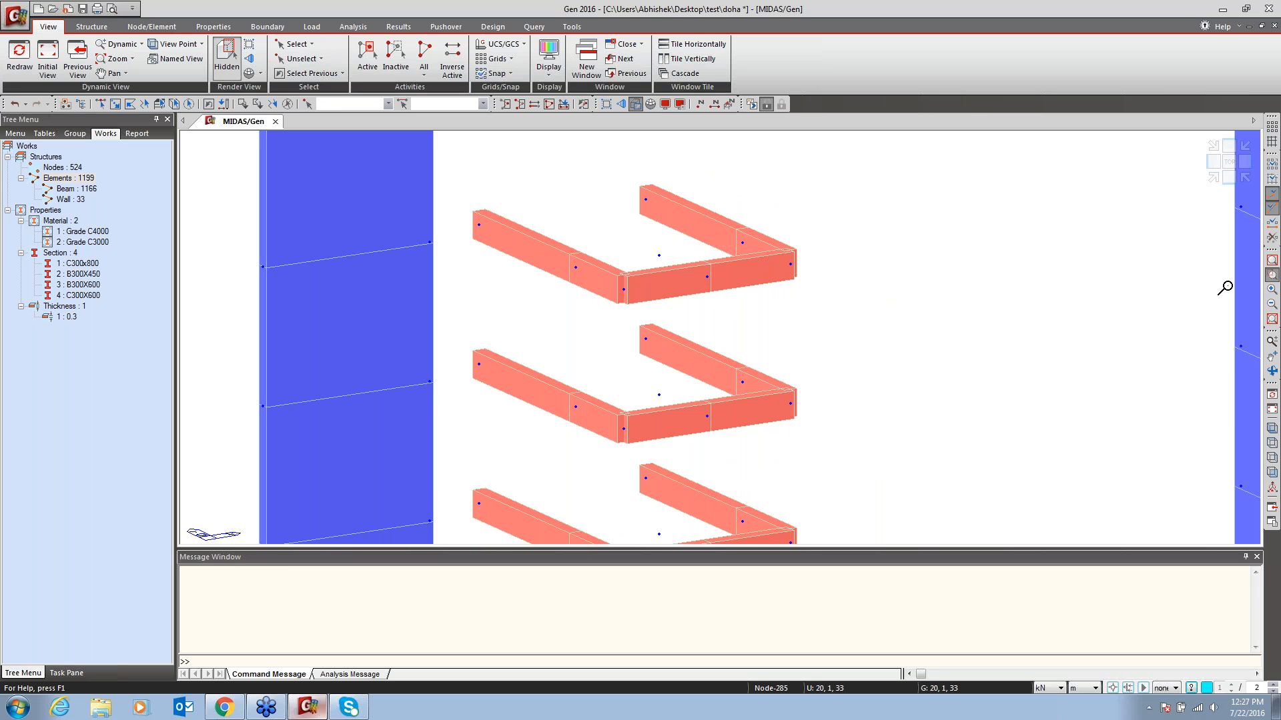
right_click(507, 198)
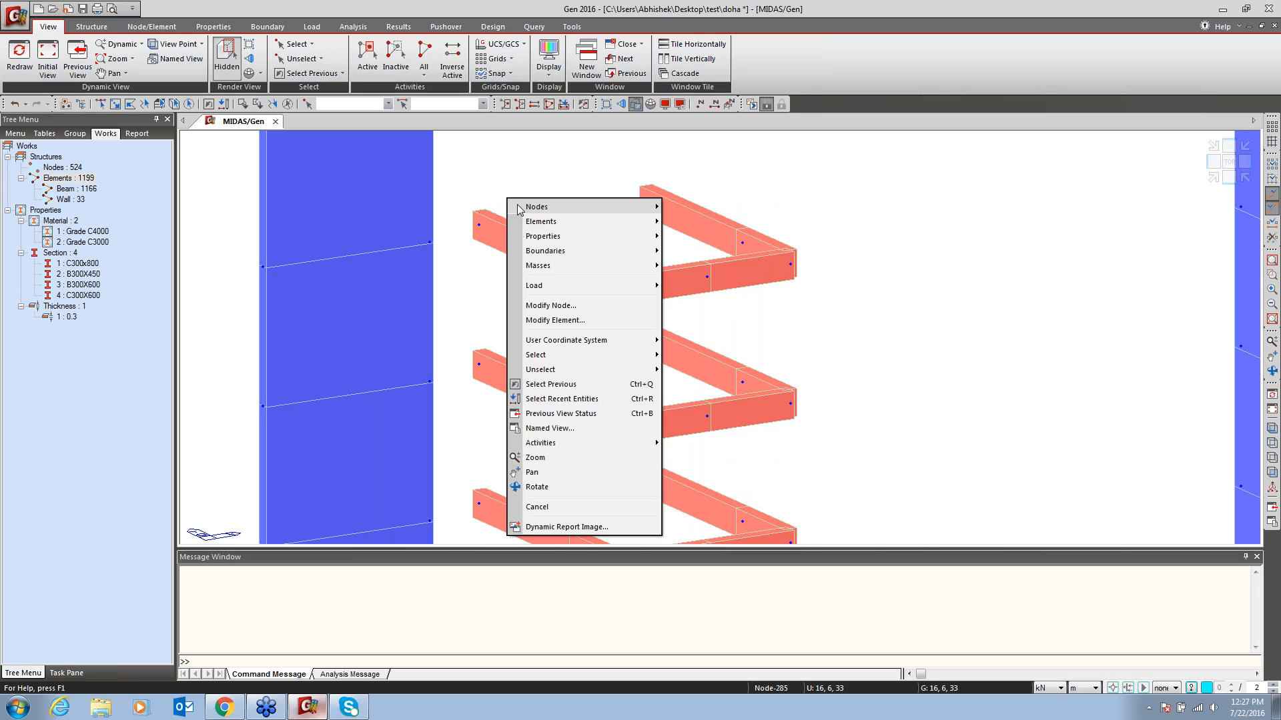
mouse_move(535, 222)
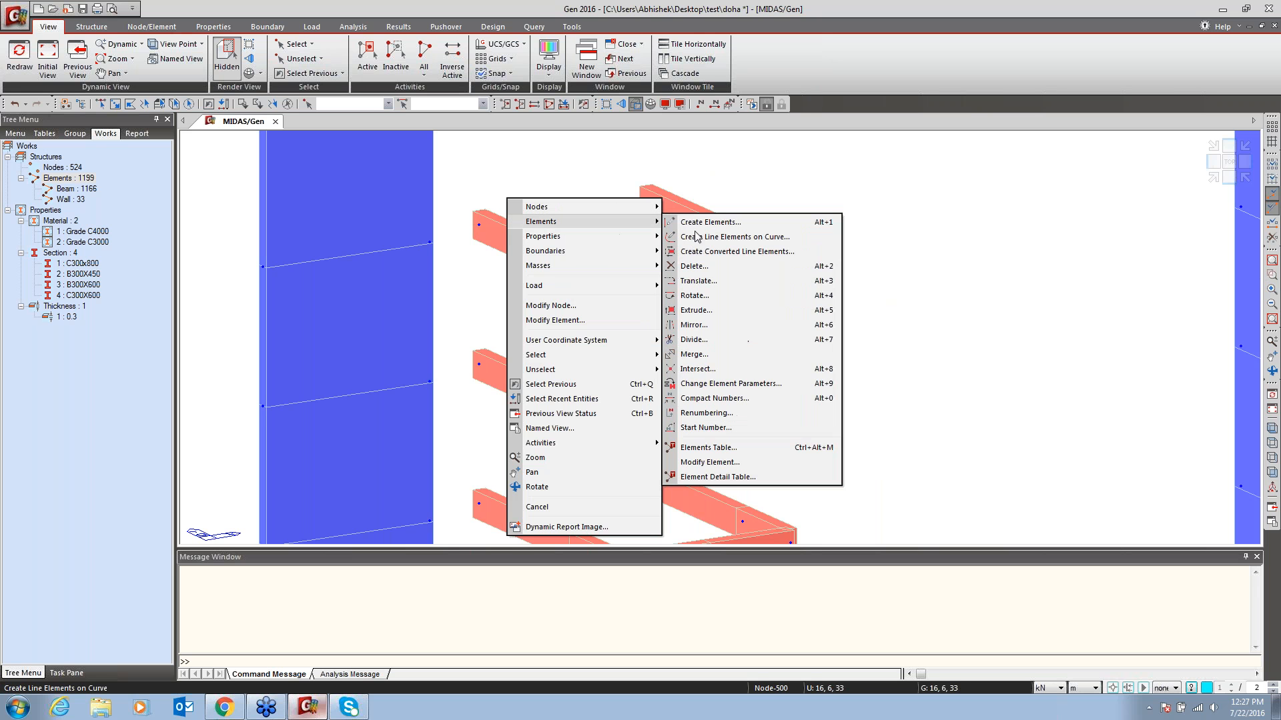
click(700, 224)
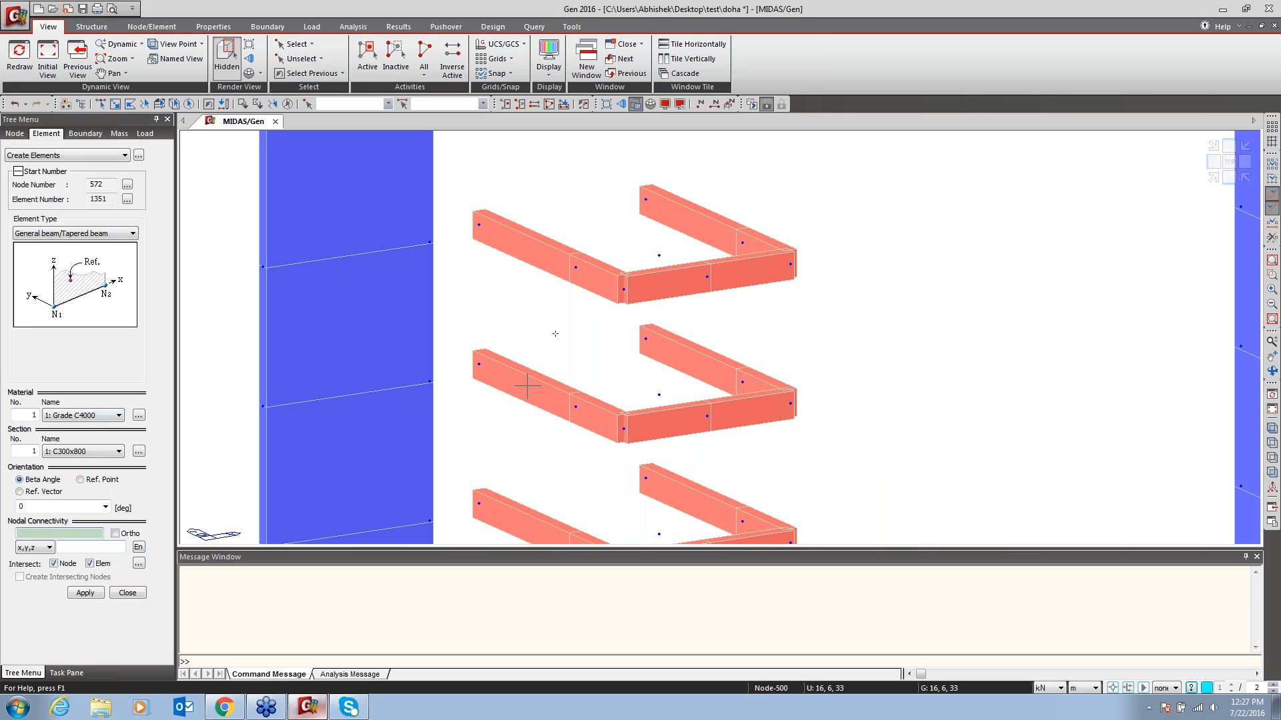
click(576, 267)
click(742, 243)
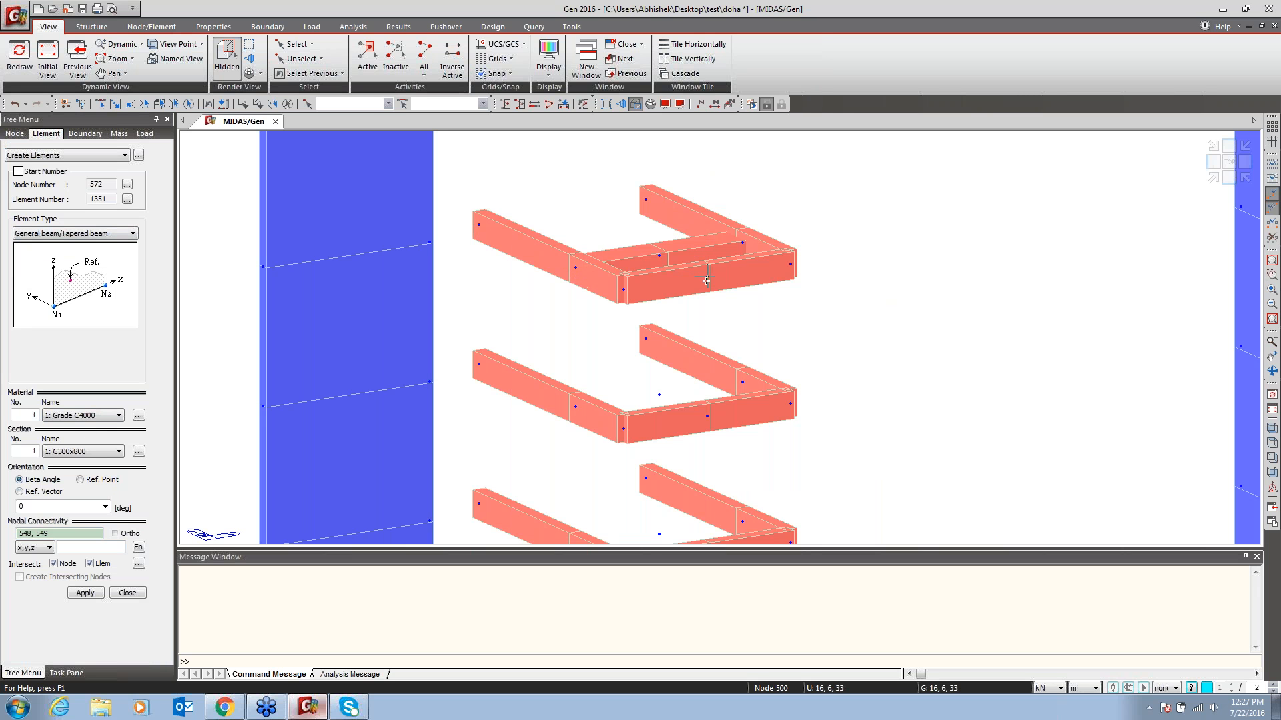
click(127, 593)
Select the front segments of both side beams, the middle divider beam and both front beam halves on all stories
click(1230, 161)
click(103, 106)
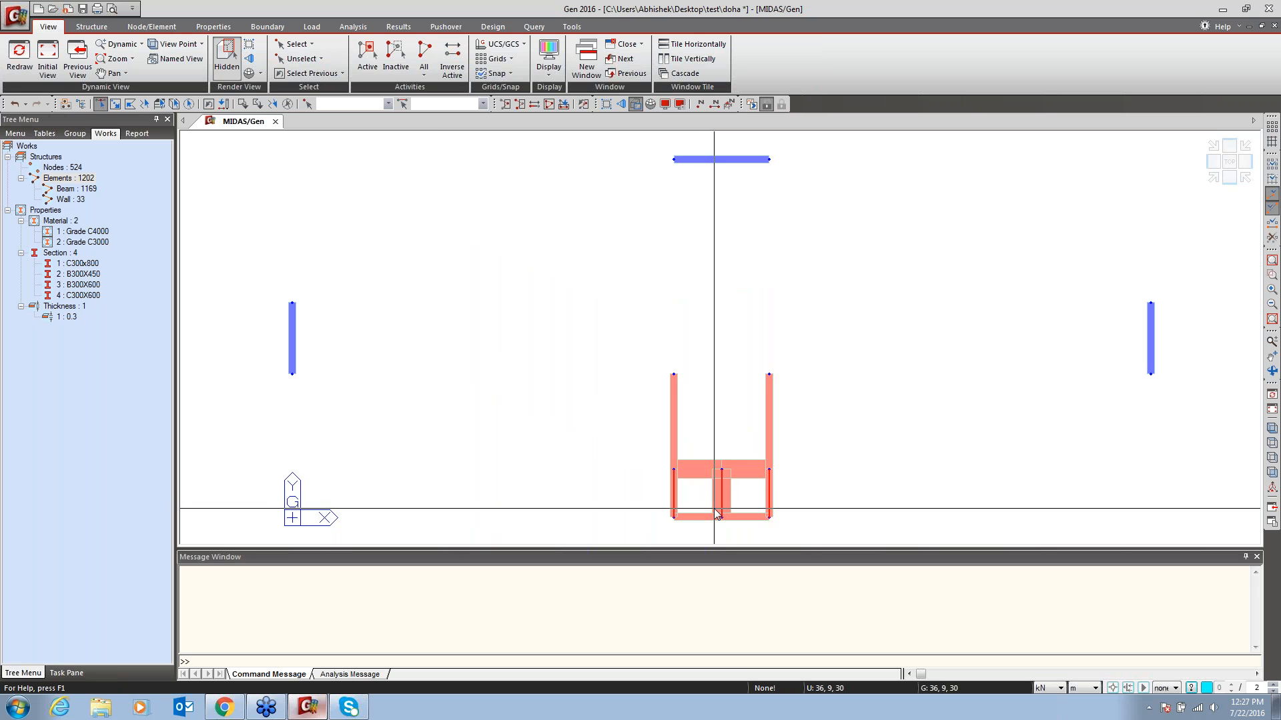
click(680, 516)
click(743, 517)
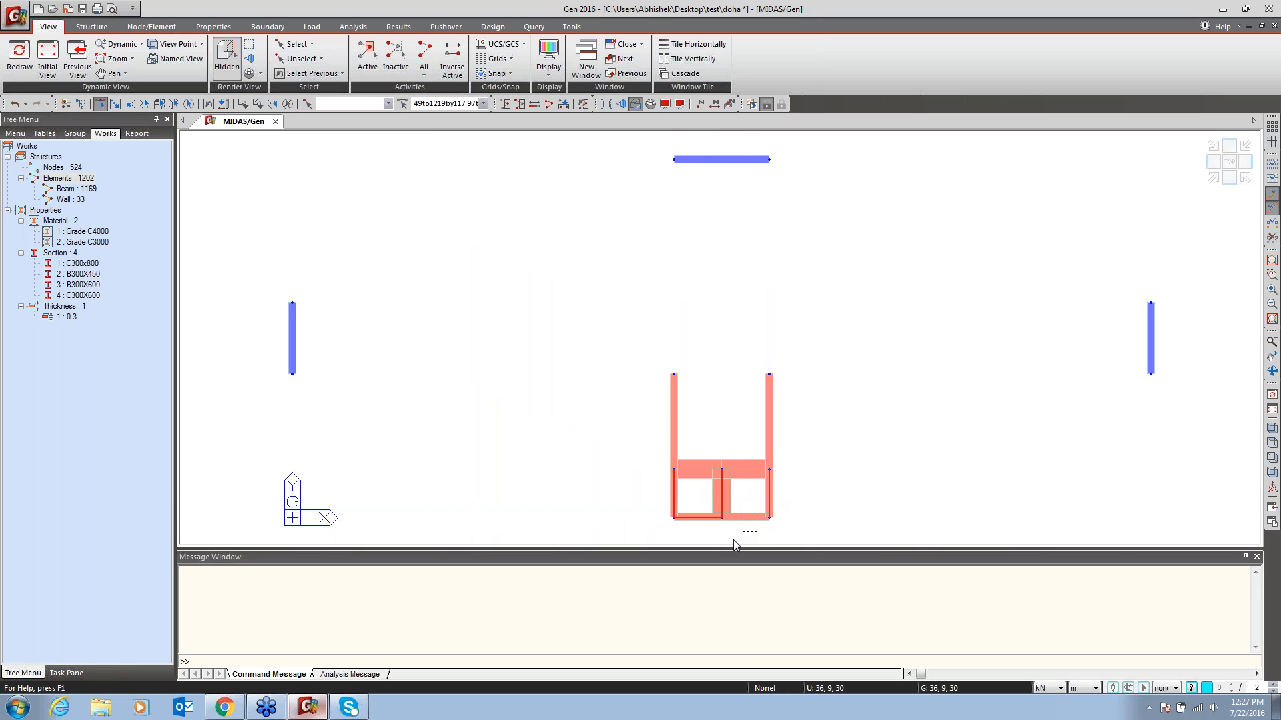
click(1272, 428)
Set up Extrude Elements as Line Elem. -> Planar Elem. for Wall elements with material Grade C4000, thickness 0.3 and Plate behaviour
right_click(449, 177)
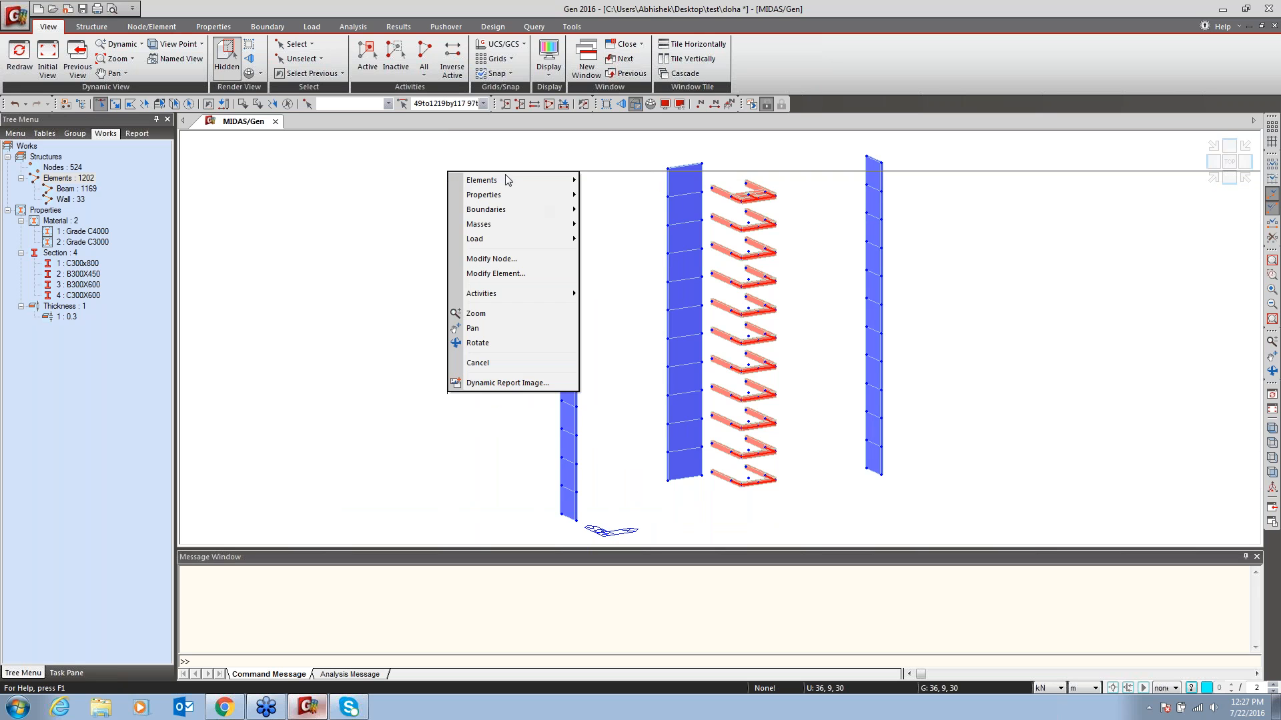
mouse_move(508, 180)
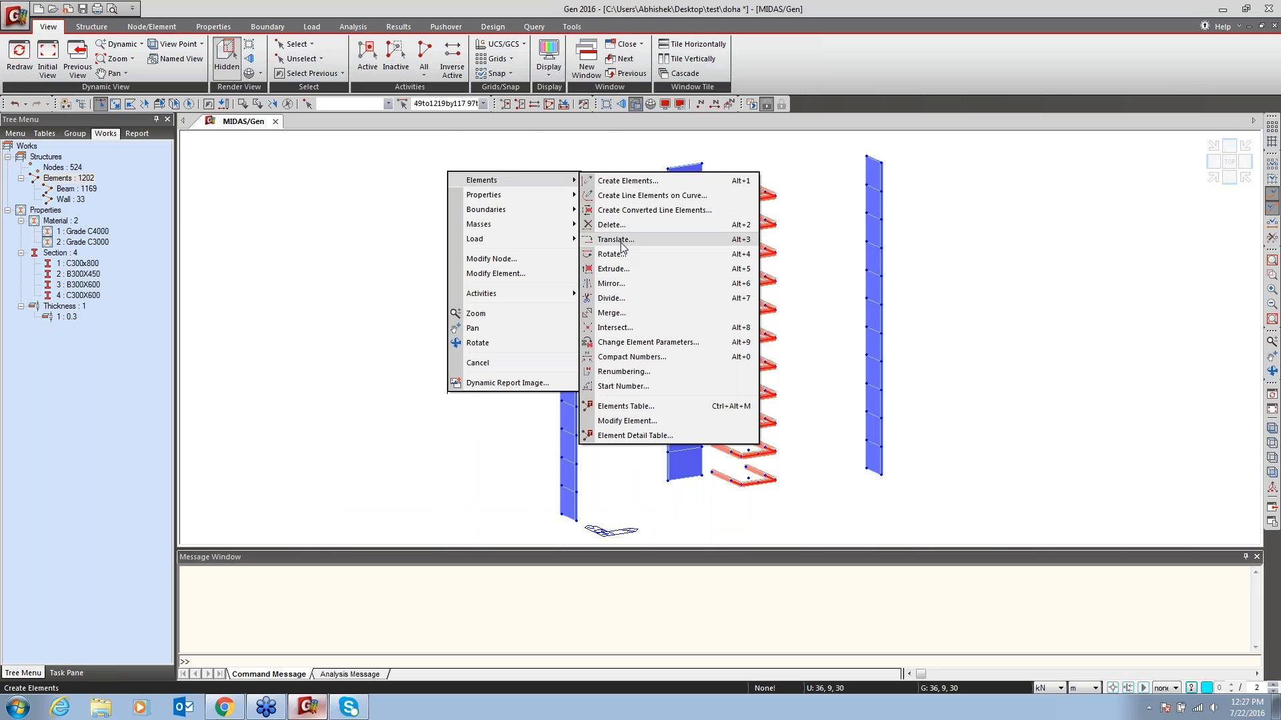
key(Escape)
click(74, 235)
click(53, 254)
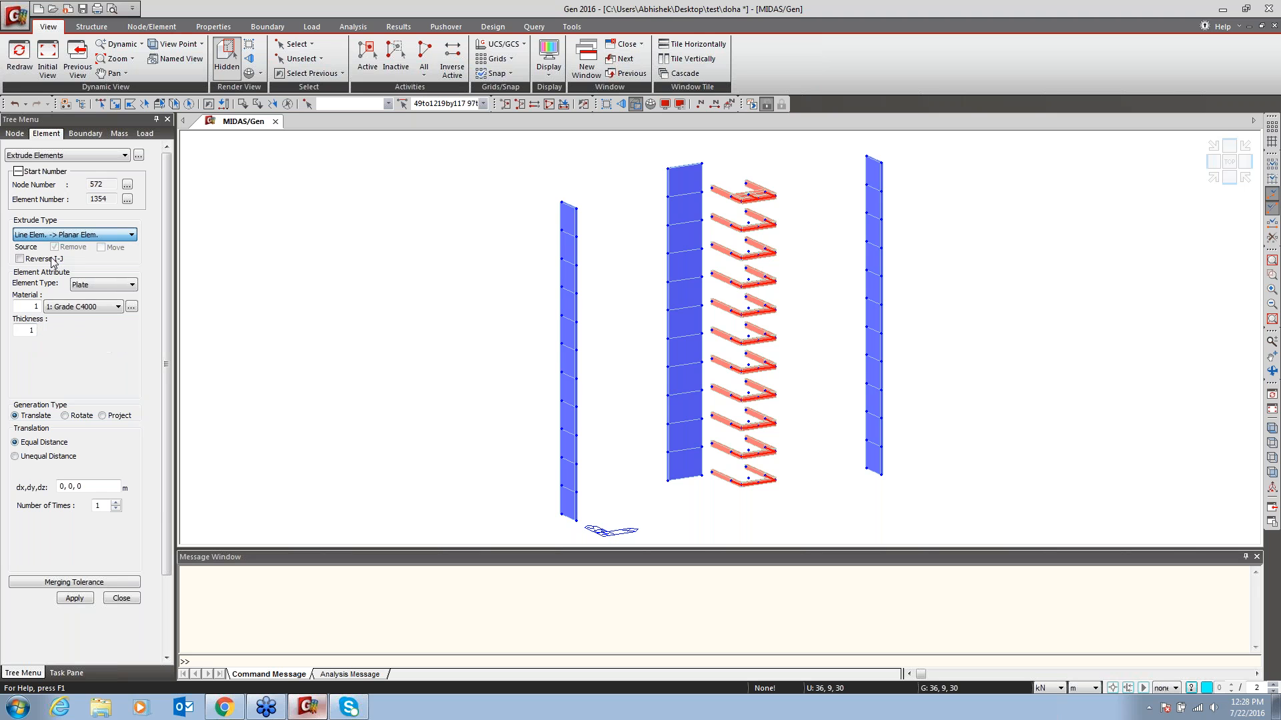
click(100, 285)
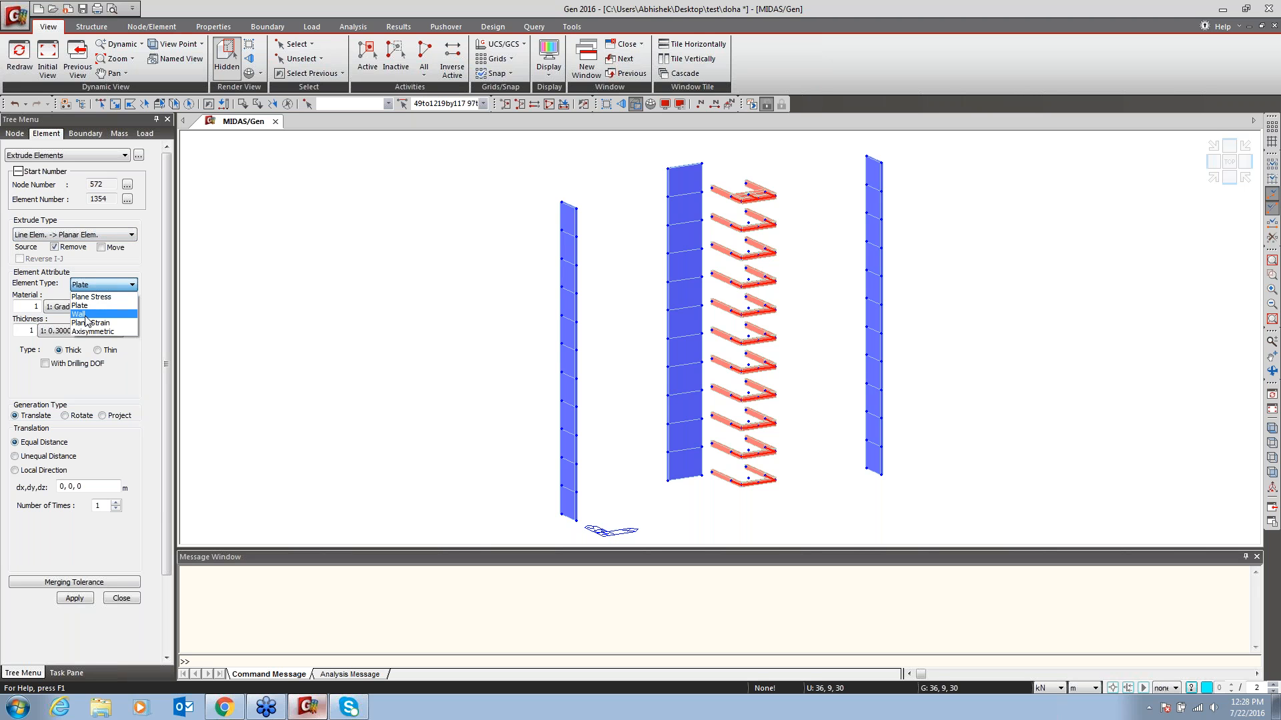
click(84, 315)
click(73, 332)
click(70, 342)
click(109, 348)
Extrude the selected core beams into walls with an equal-distance translation of 0, 0, -3 m
click(87, 487)
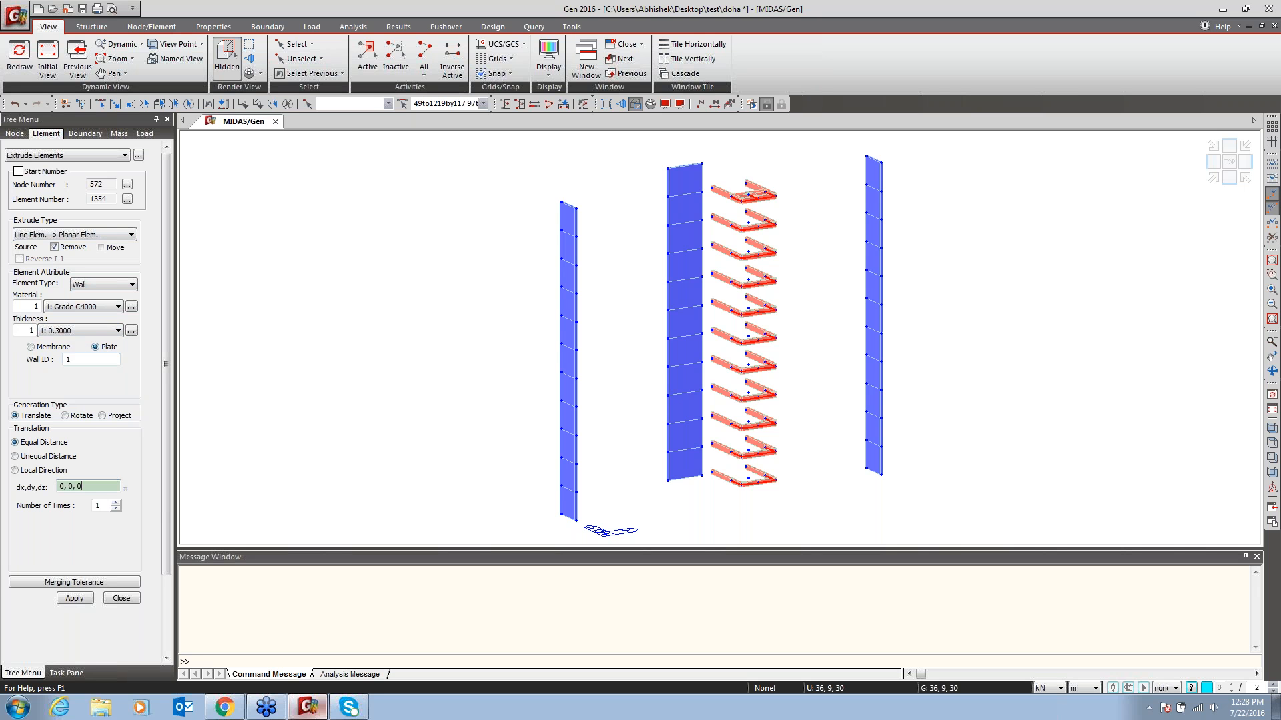
key(BackSpace)
text(-3)
click(74, 598)
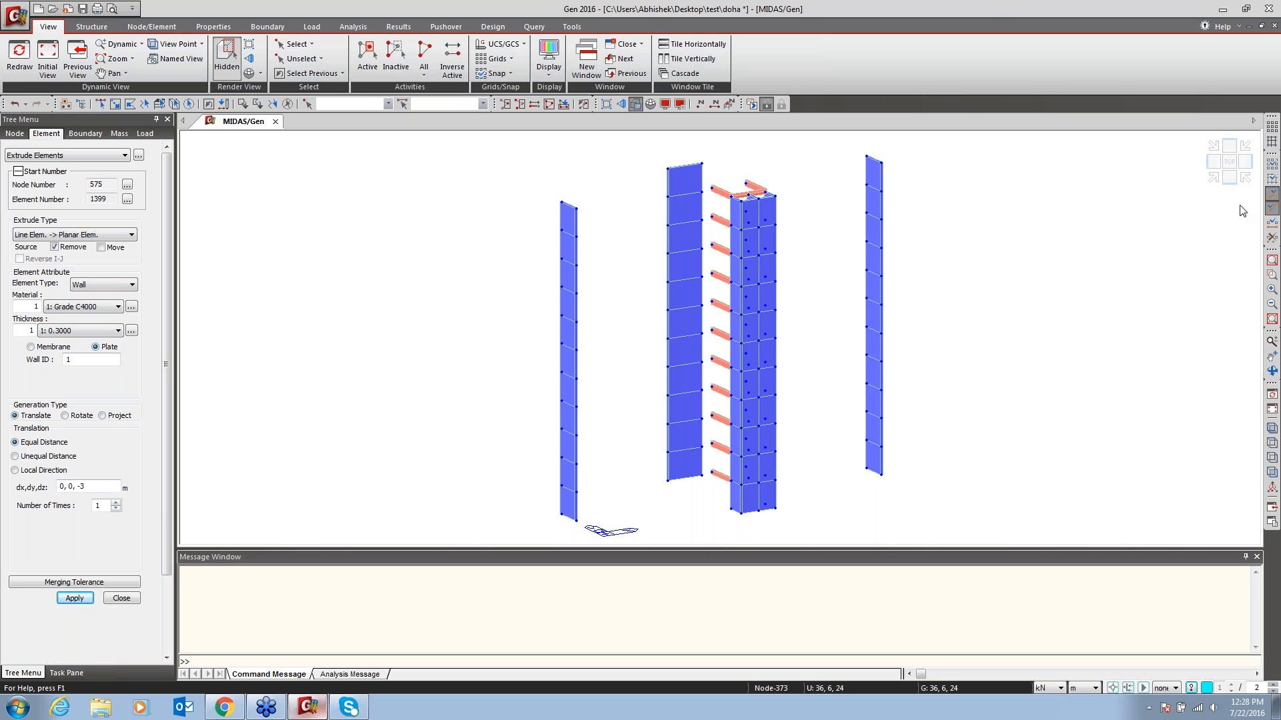
Select both halves of the top-story cross beam behind the core walls and assign section B300X450 to them
click(1229, 162)
click(1272, 280)
drag(810, 444, 642, 534)
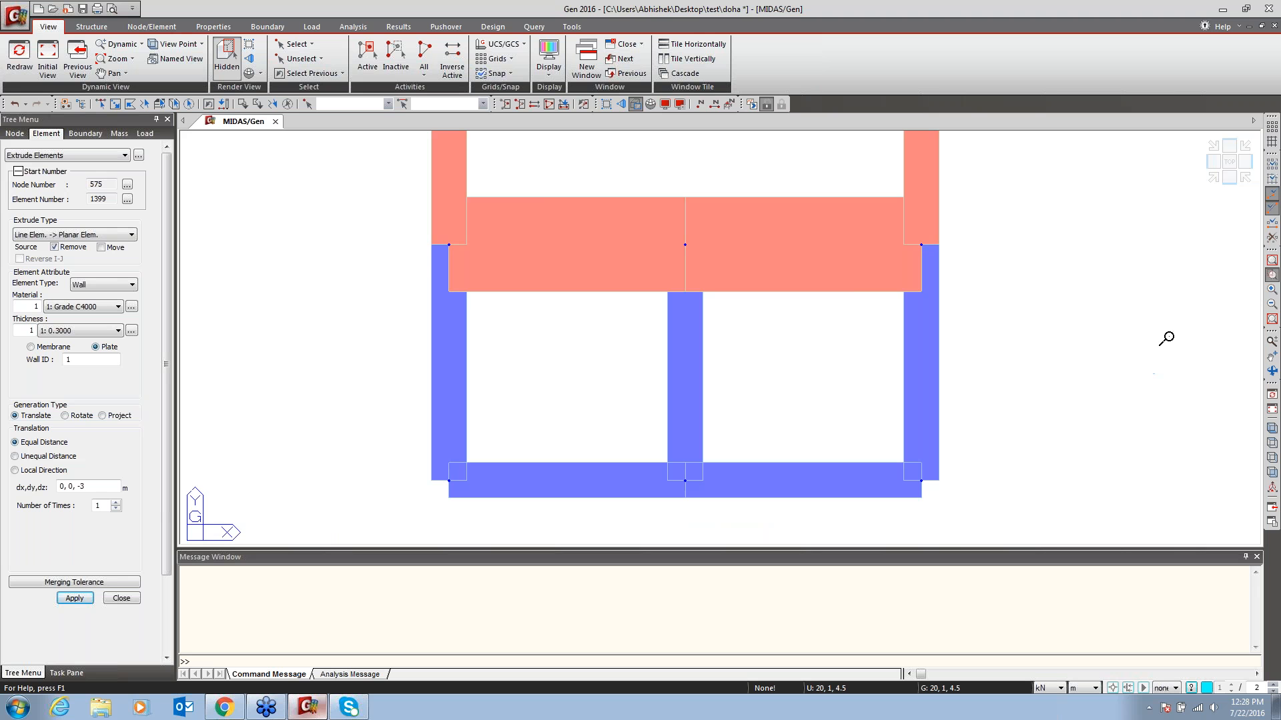
click(100, 103)
click(815, 244)
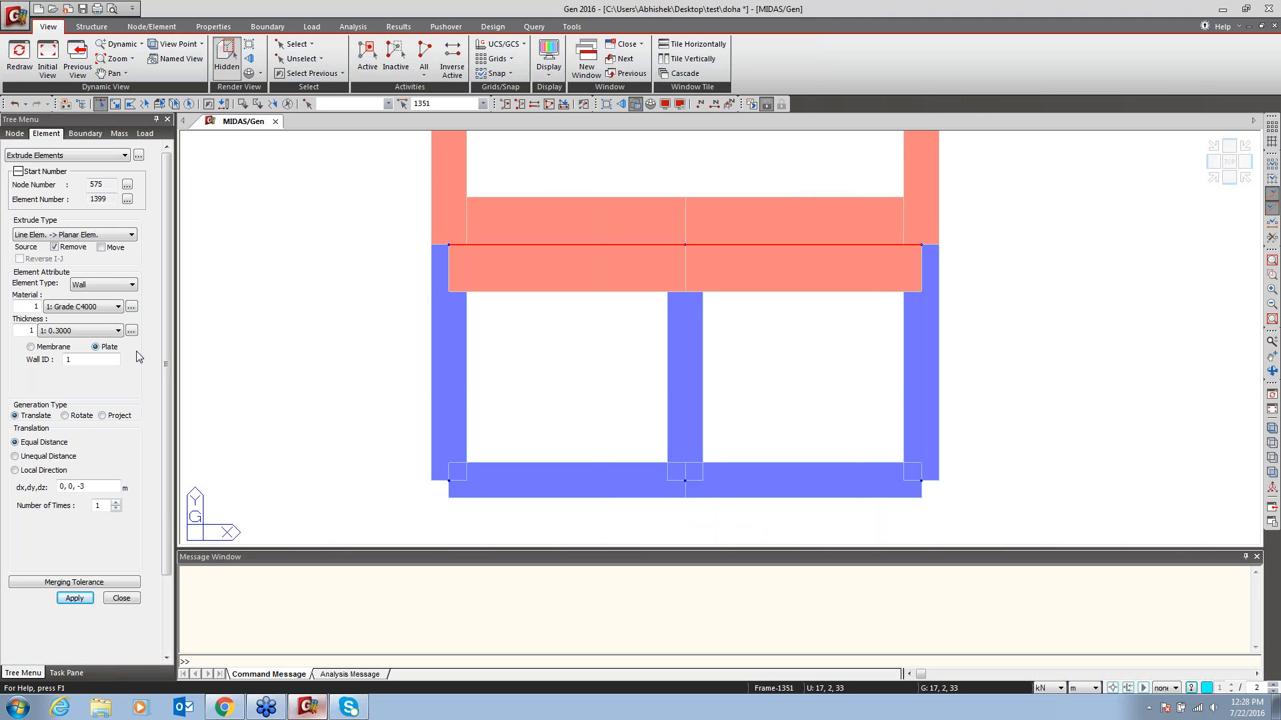
click(120, 598)
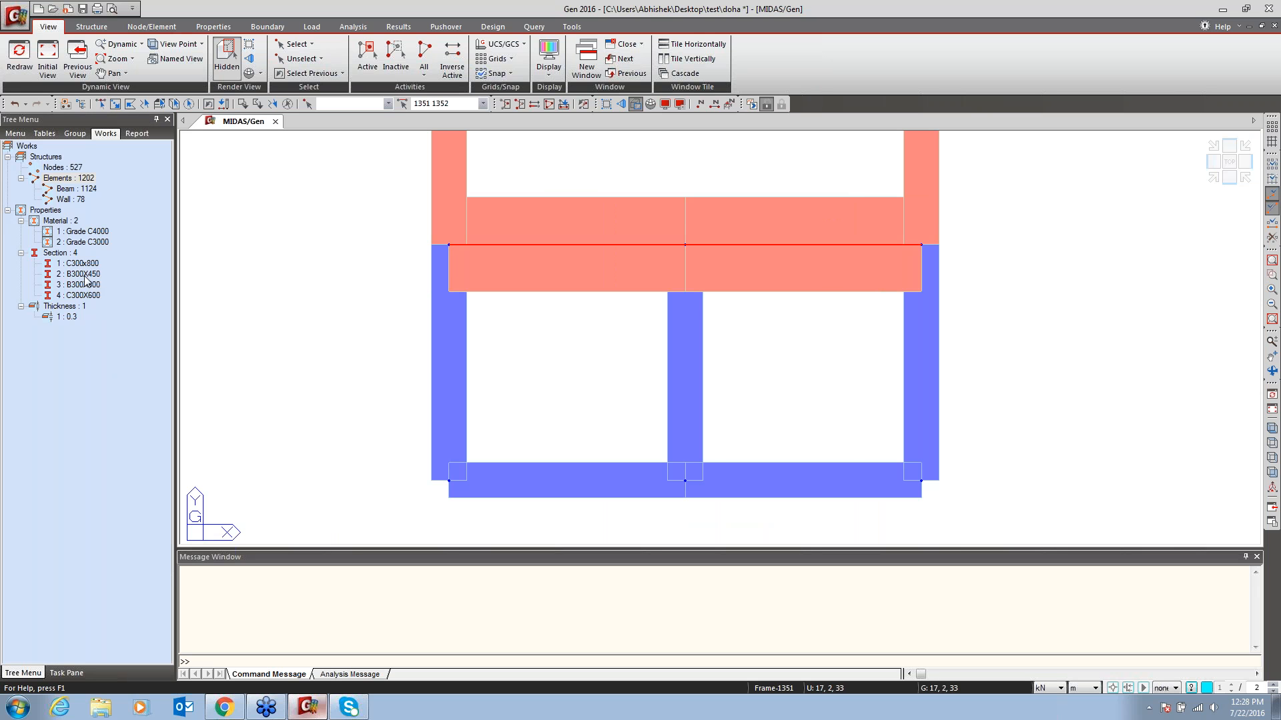
drag(85, 275, 694, 247)
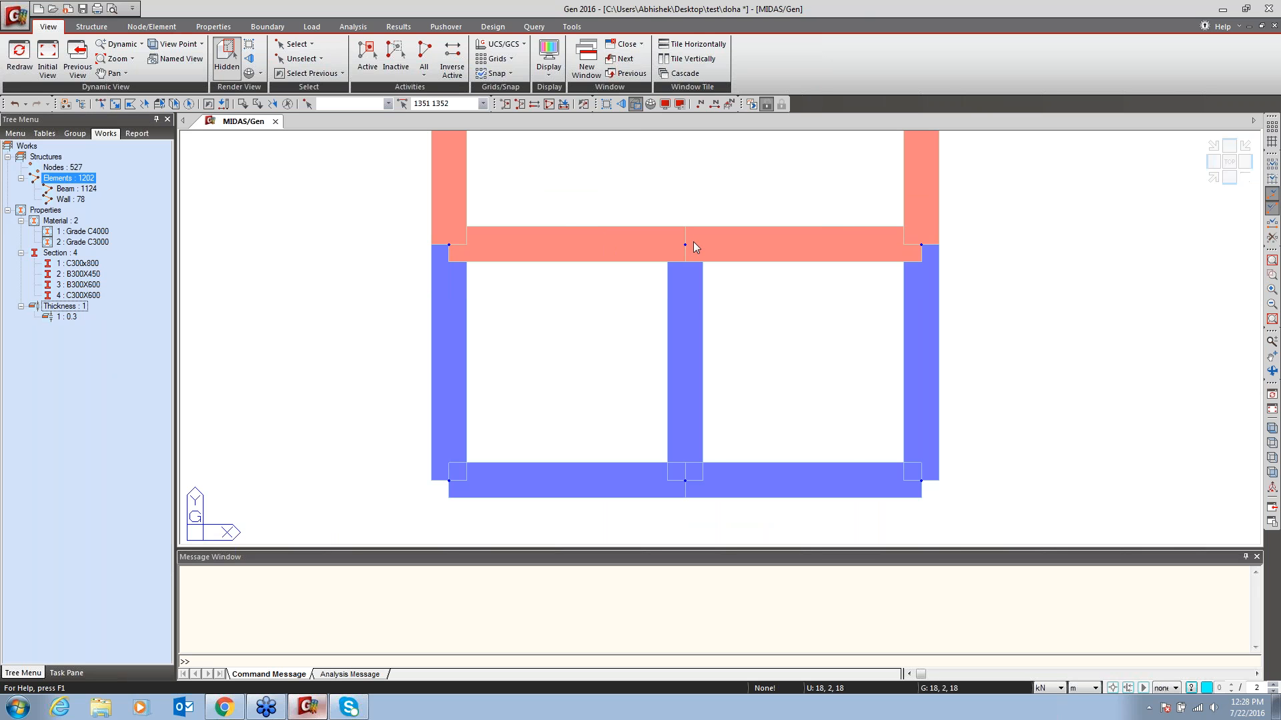
Select both halves of the top-story cross beam and the top-story divider wall of the core
click(99, 104)
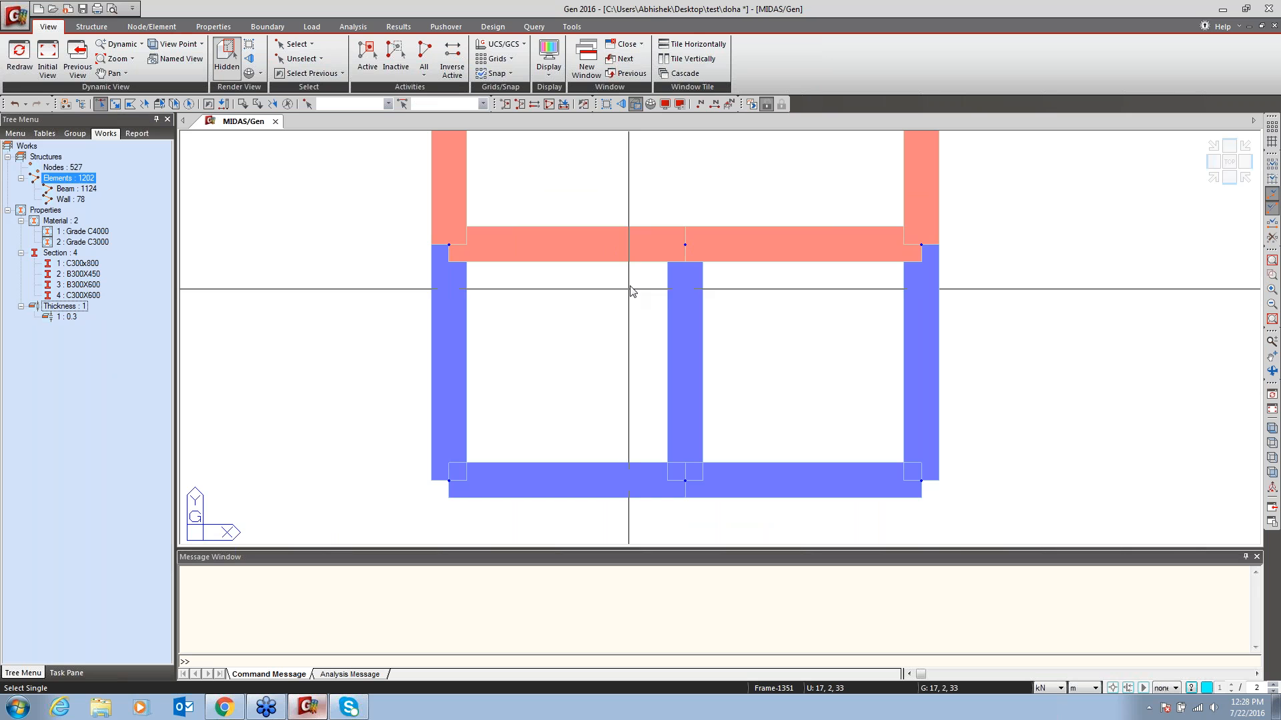
drag(626, 191, 538, 323)
drag(830, 231, 797, 300)
drag(789, 340, 600, 377)
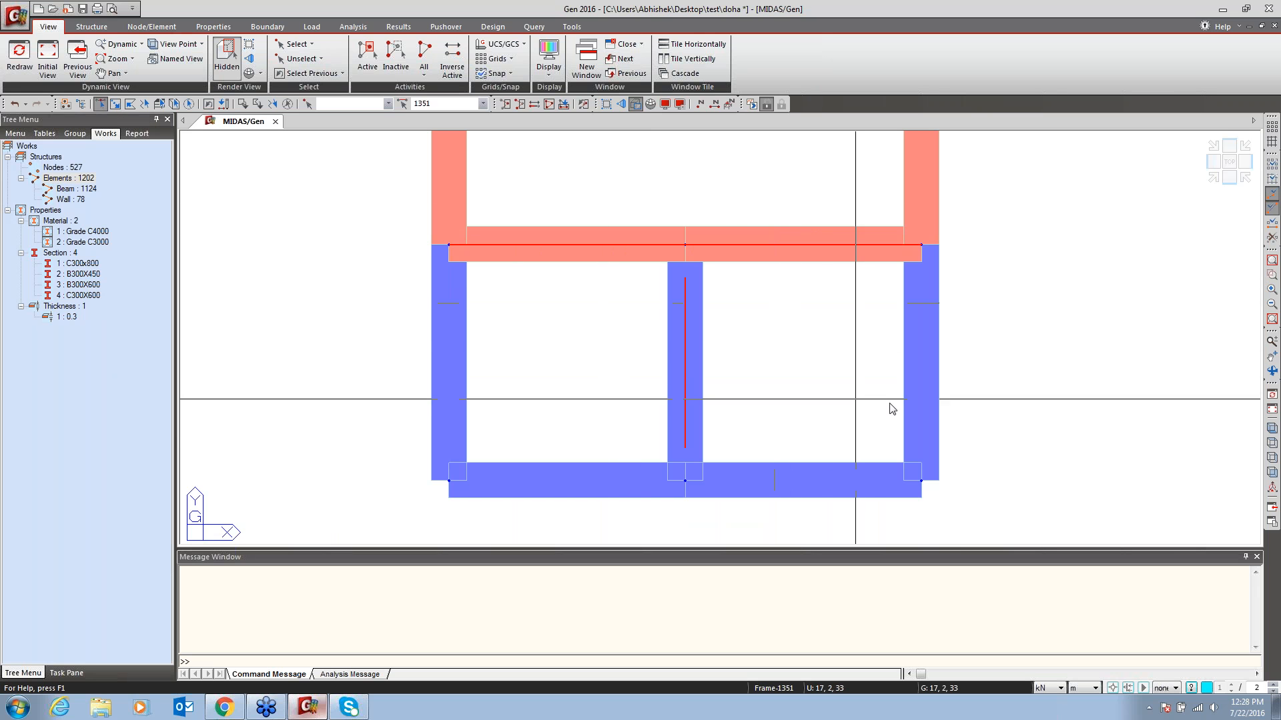
click(1271, 435)
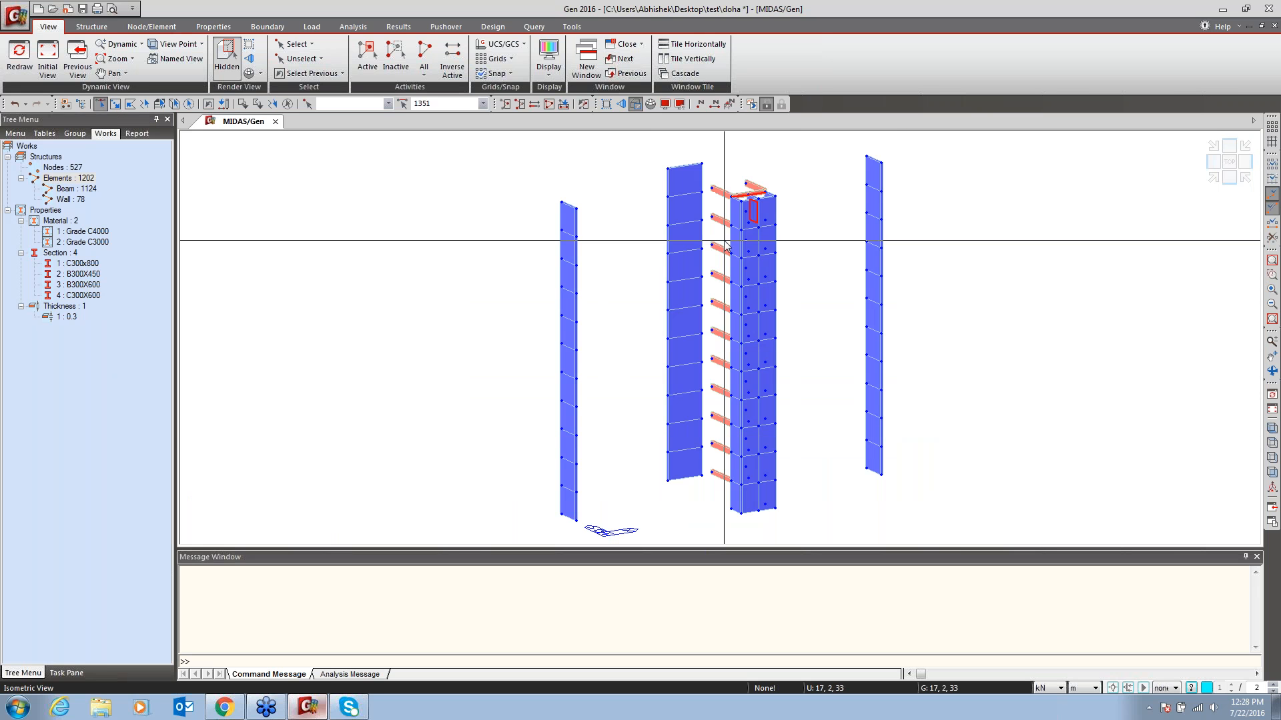
click(1273, 371)
drag(807, 409, 897, 497)
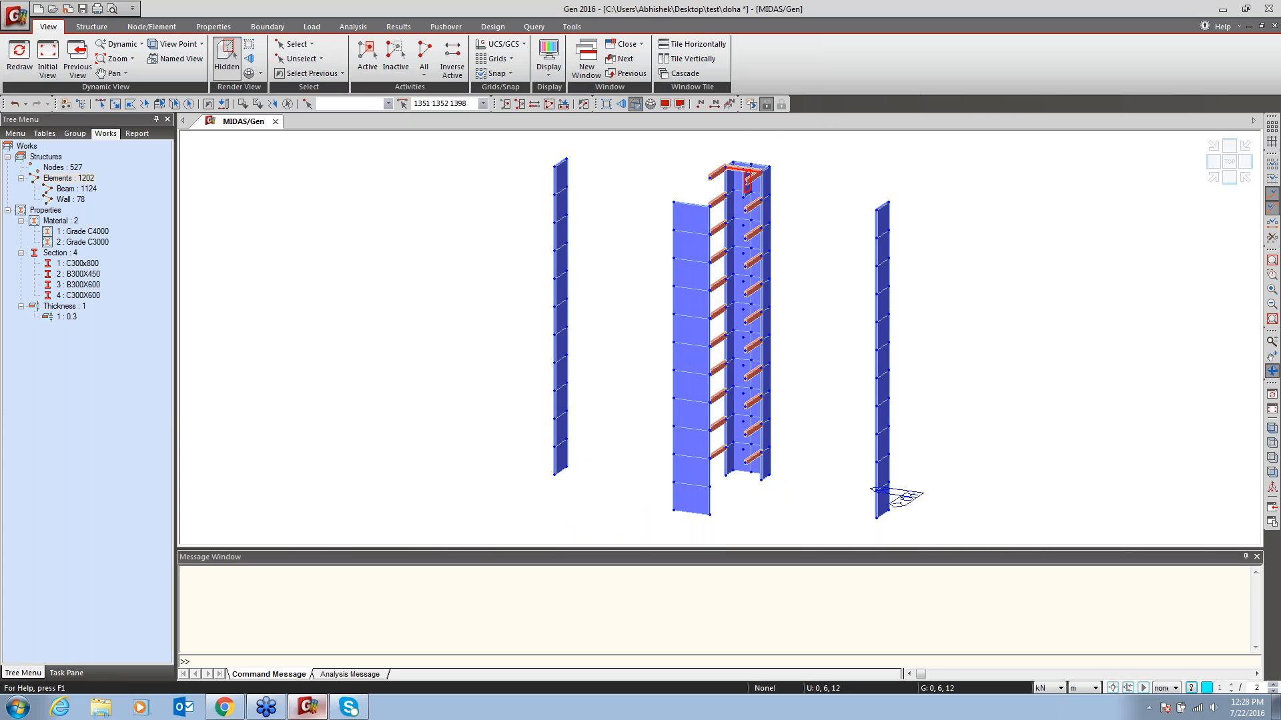
click(1270, 368)
Copy the selected cross beam and divider wall 9 times at an equal distance of 0, 0, -3 m with wall ID increment 0
right_click(405, 242)
mouse_move(440, 248)
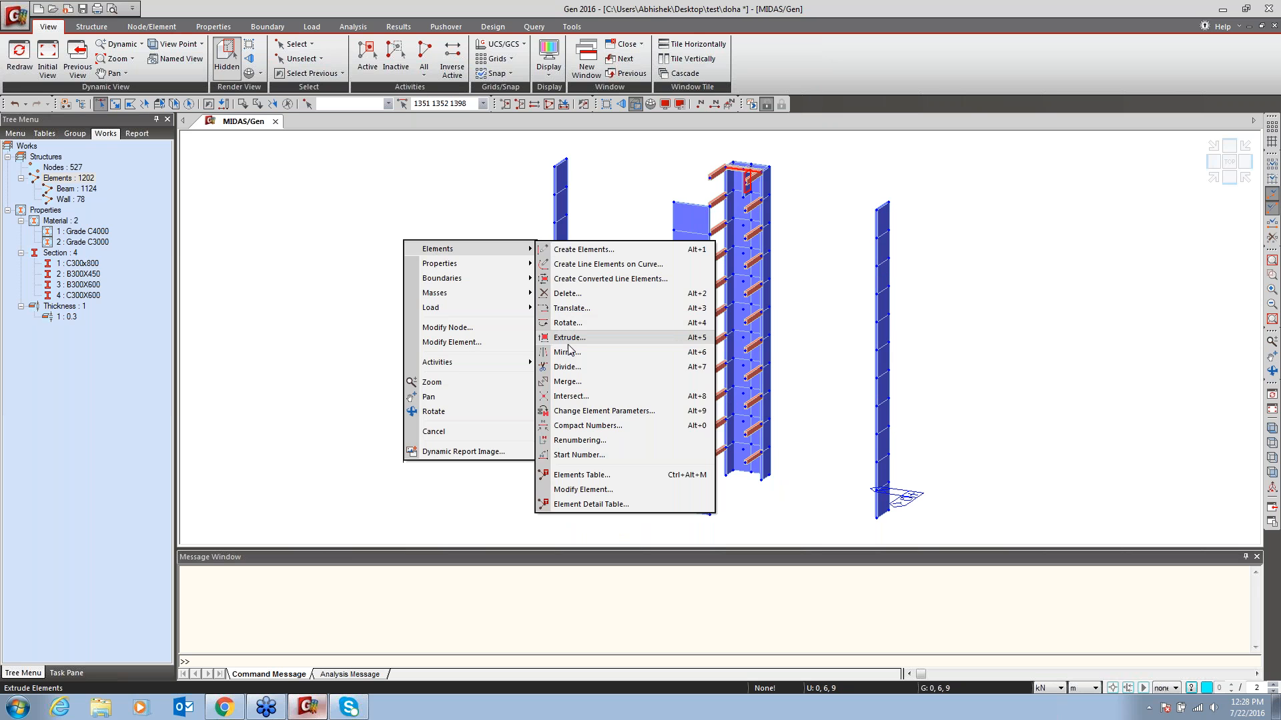
click(571, 308)
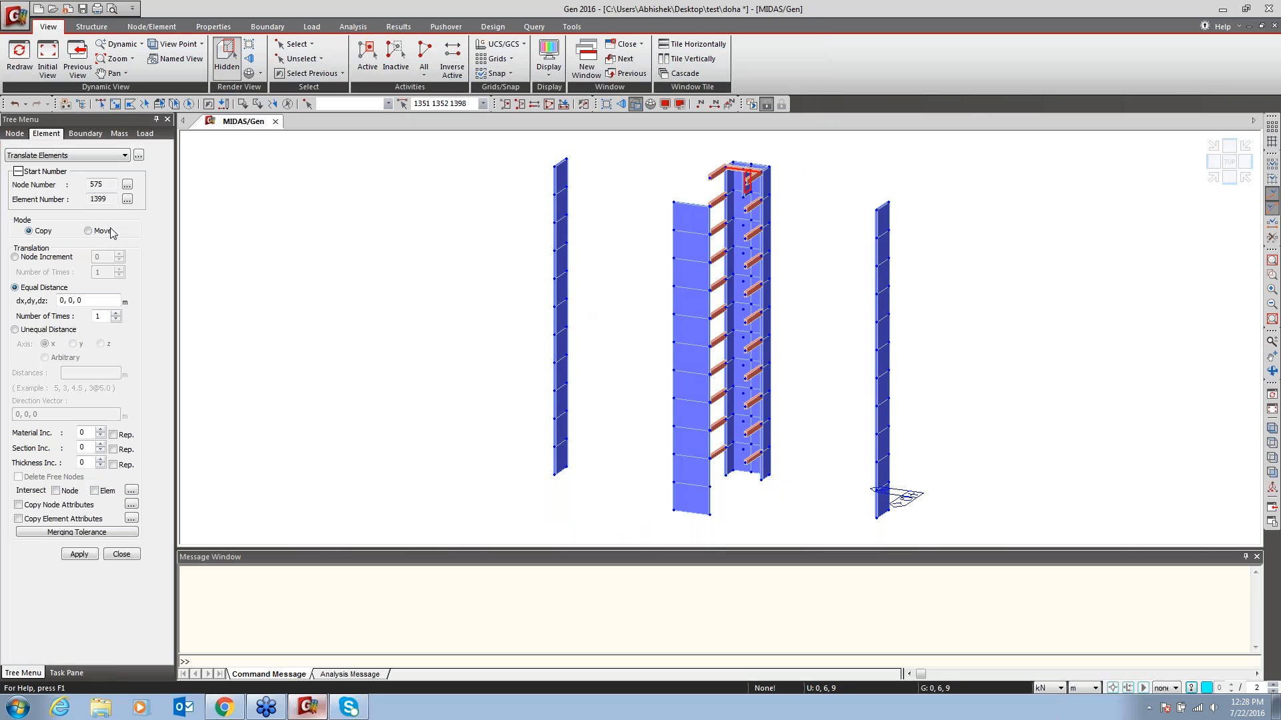
click(93, 299)
key(BackSpace)
text(-3)
click(103, 315)
text(9)
click(79, 555)
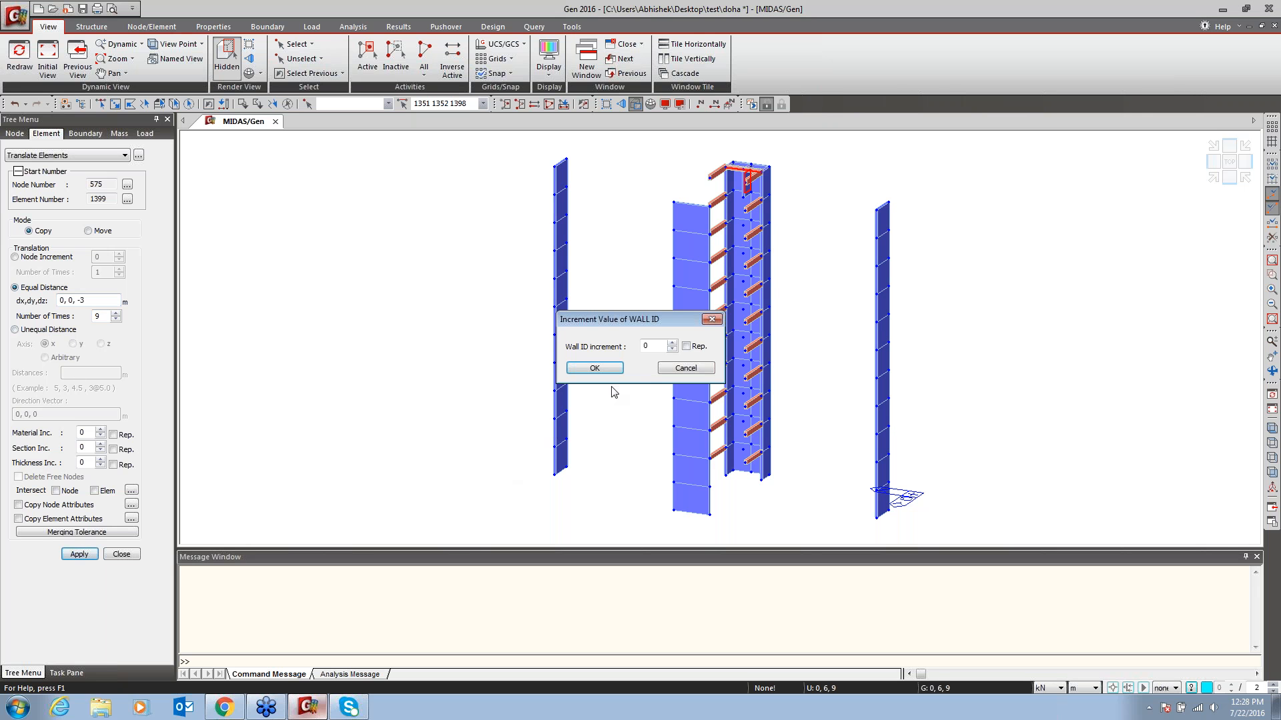
key(Return)
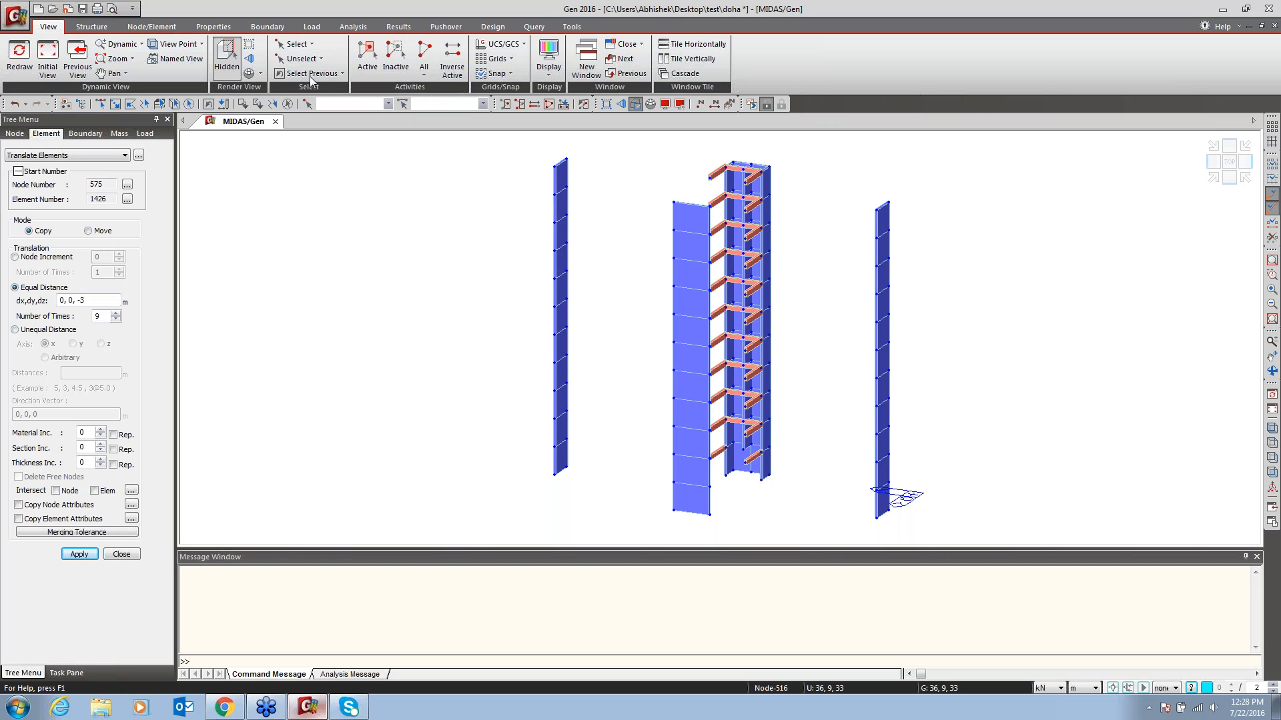
Select only the lowest copied divider wall and both halves of the lowest copied cross beam in the core
click(102, 104)
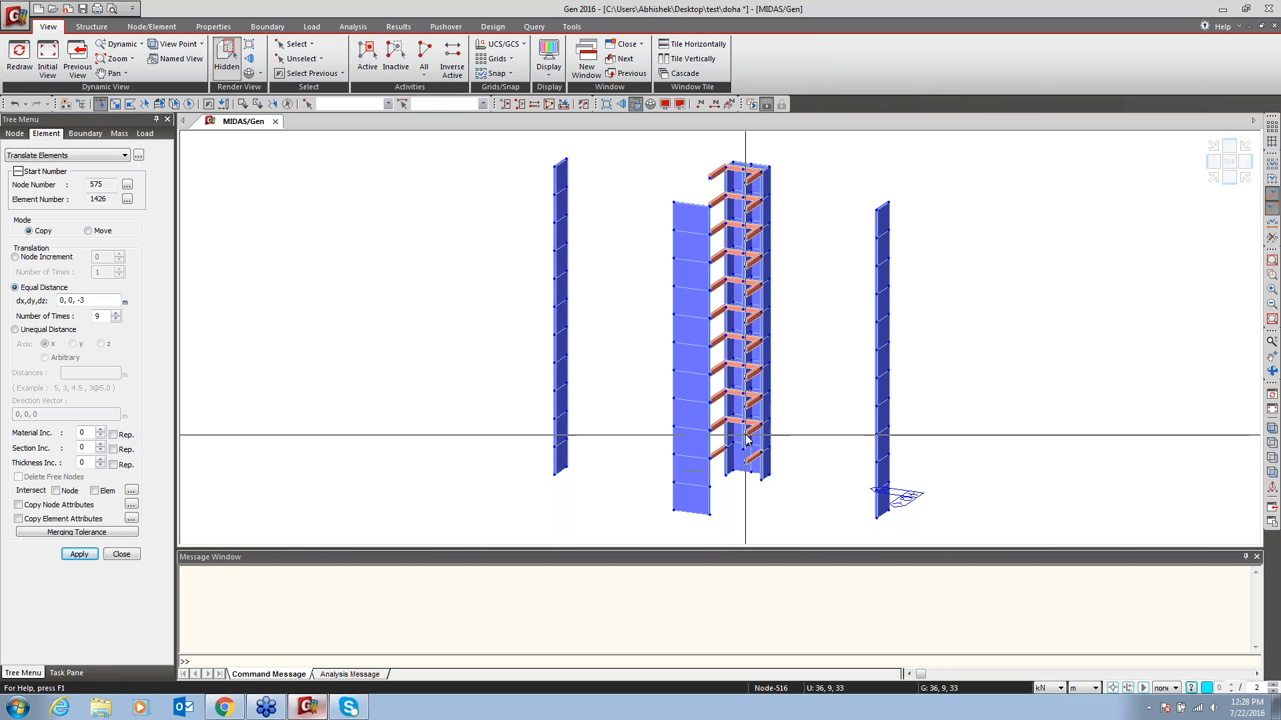
click(1273, 260)
click(1272, 275)
drag(714, 473, 806, 394)
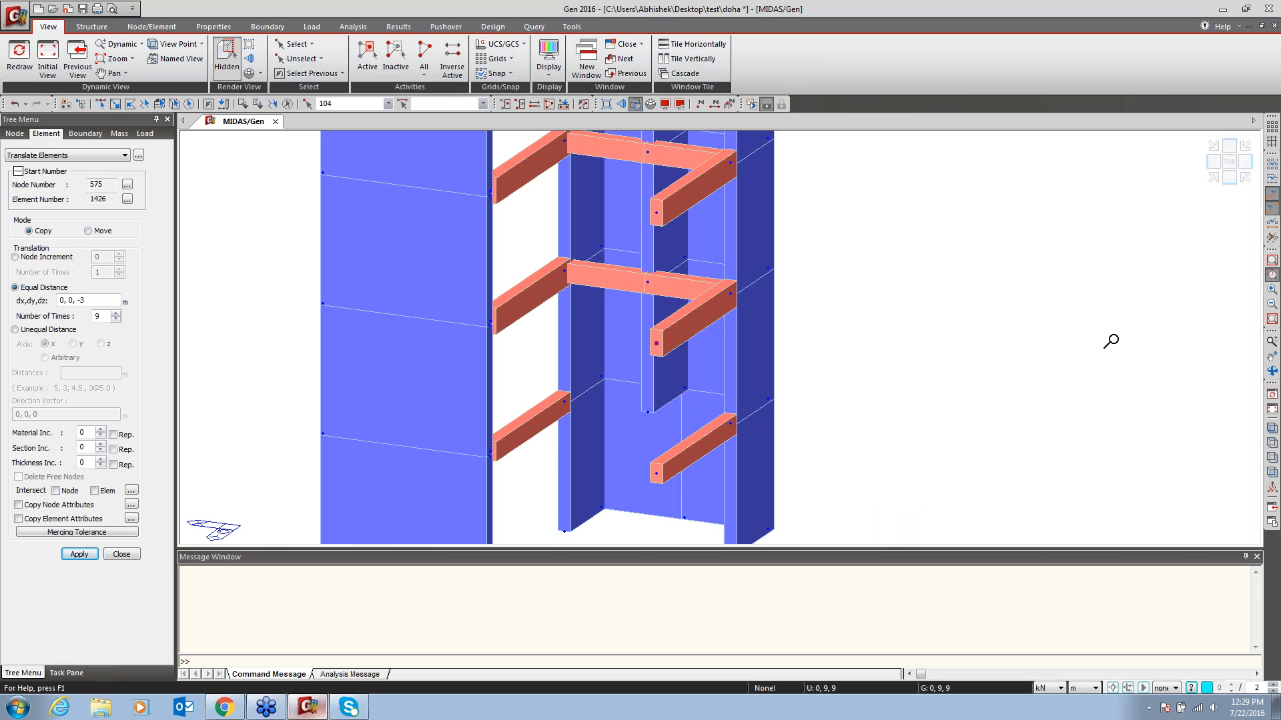
click(1272, 275)
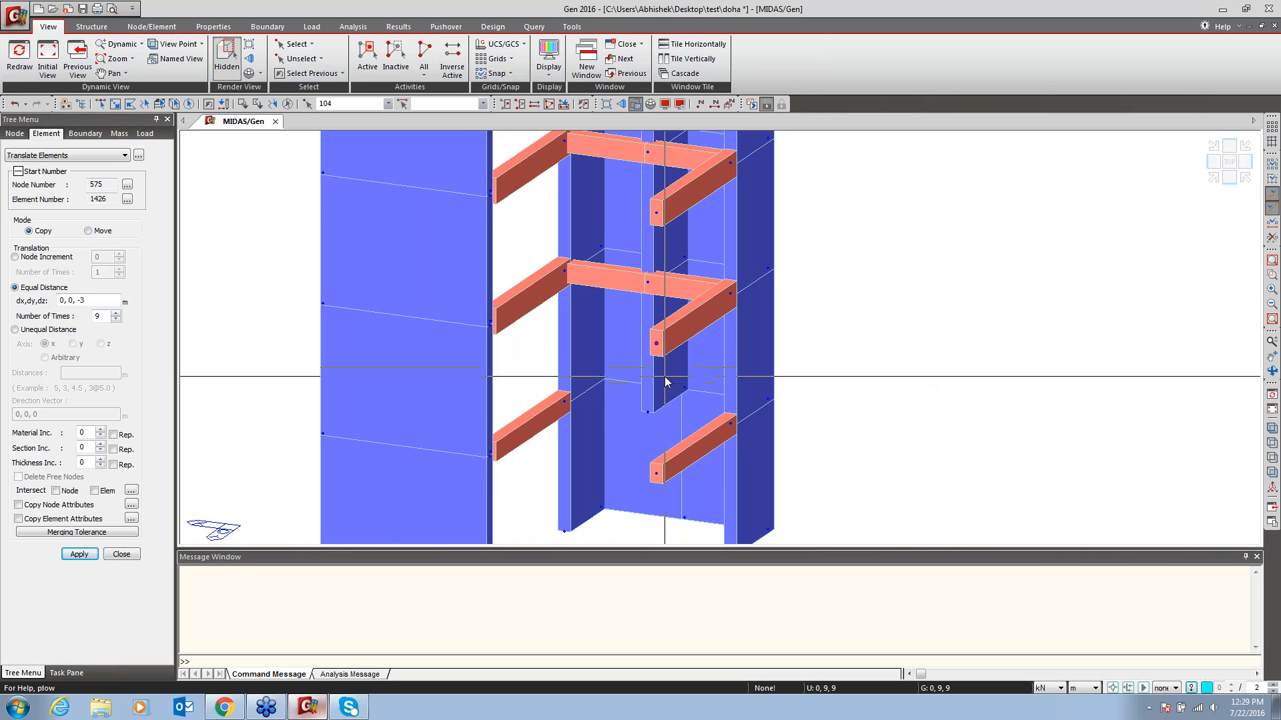
drag(682, 371, 655, 389)
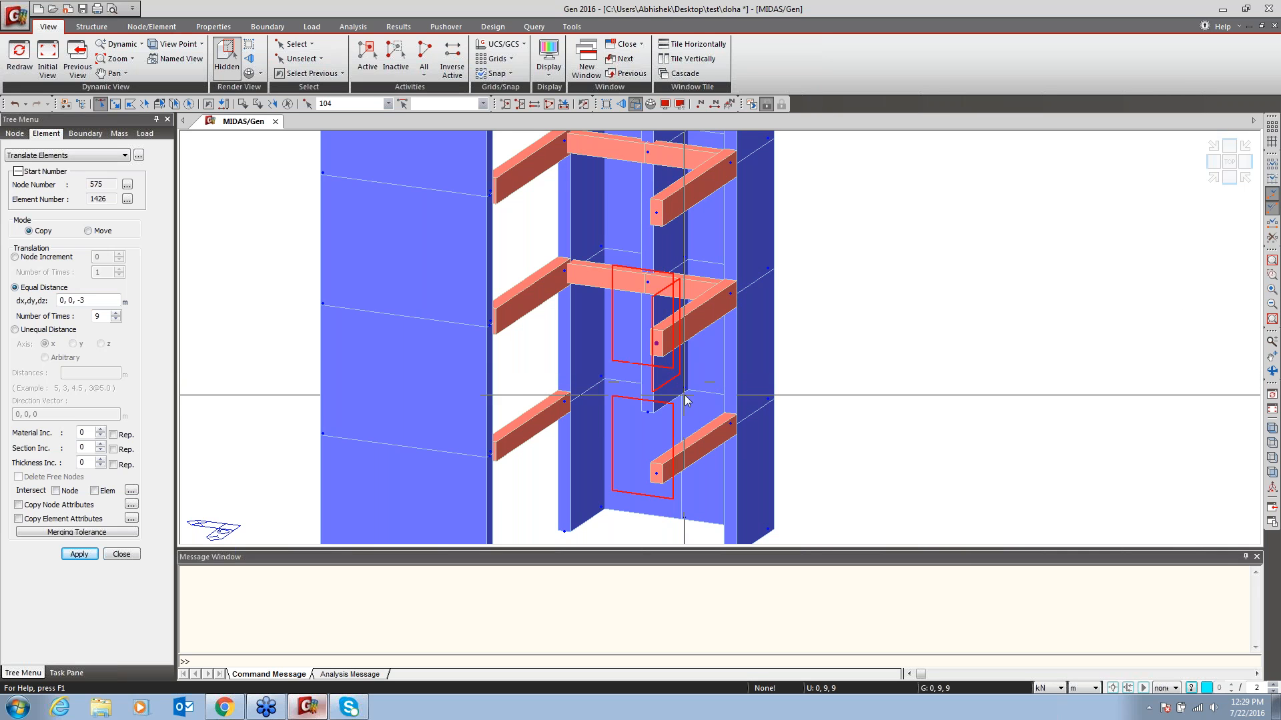
click(627, 287)
click(654, 442)
click(634, 337)
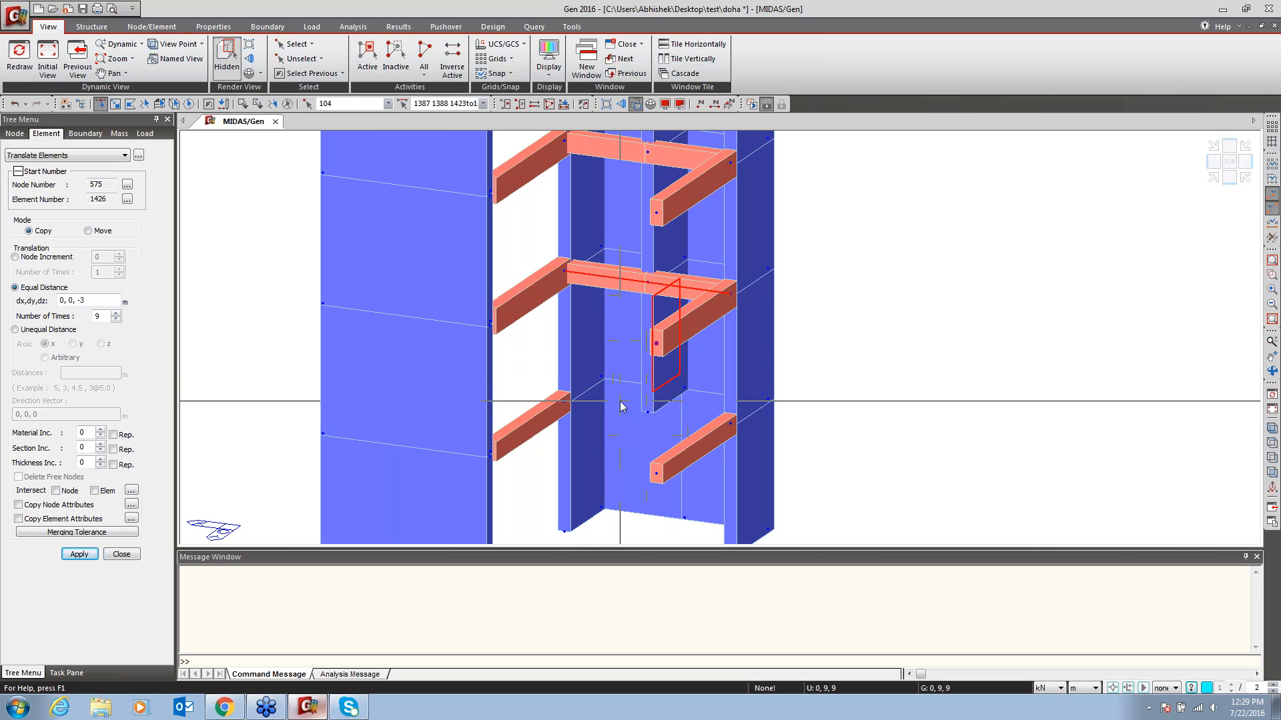
Copy the selected cross beam halves and divider wall once more, down one story by 0, 0, -3 m
double_click(98, 317)
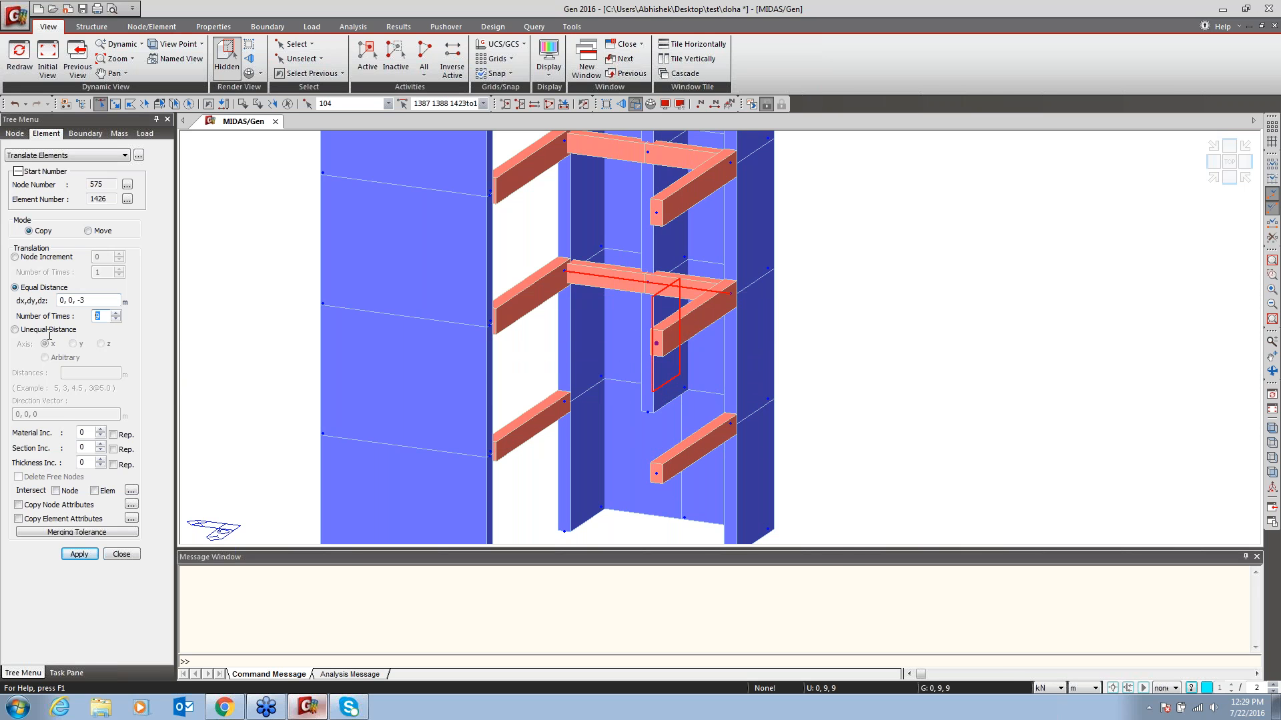
click(65, 555)
click(594, 368)
click(134, 553)
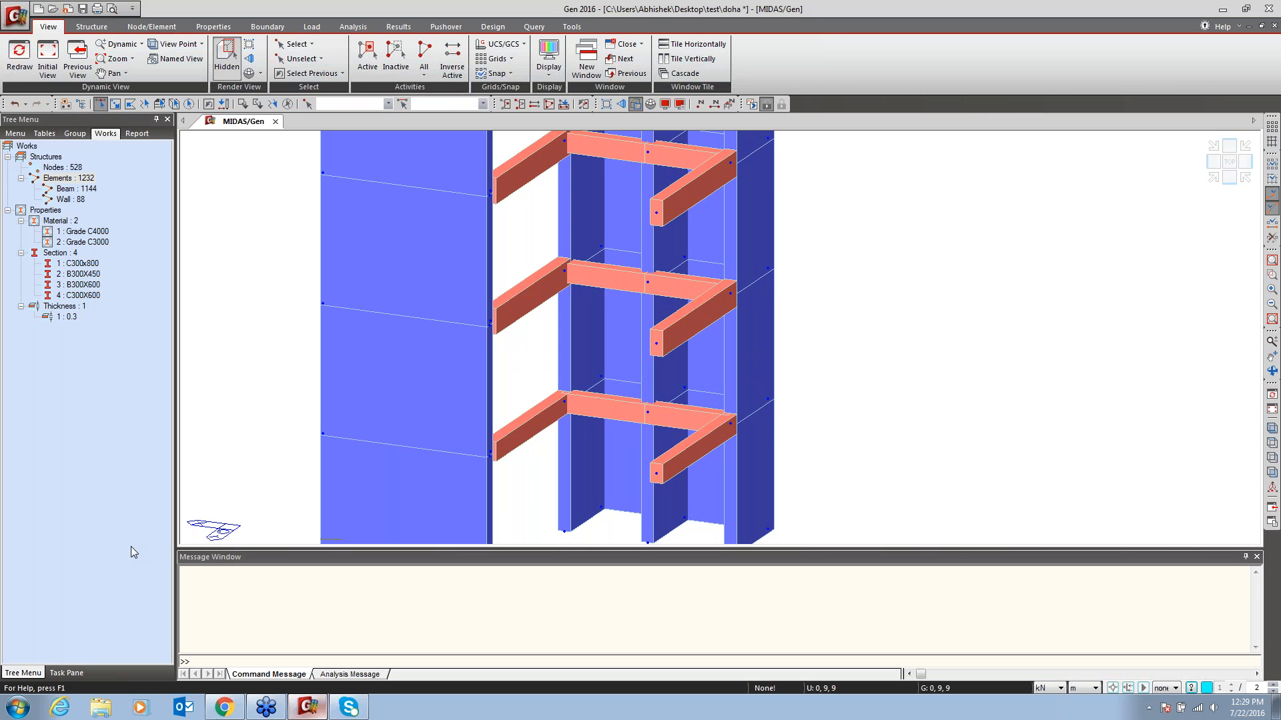
Show the active elements in plan view and turn on the Wall ID labels for elements
click(1236, 165)
mouse_move(681, 437)
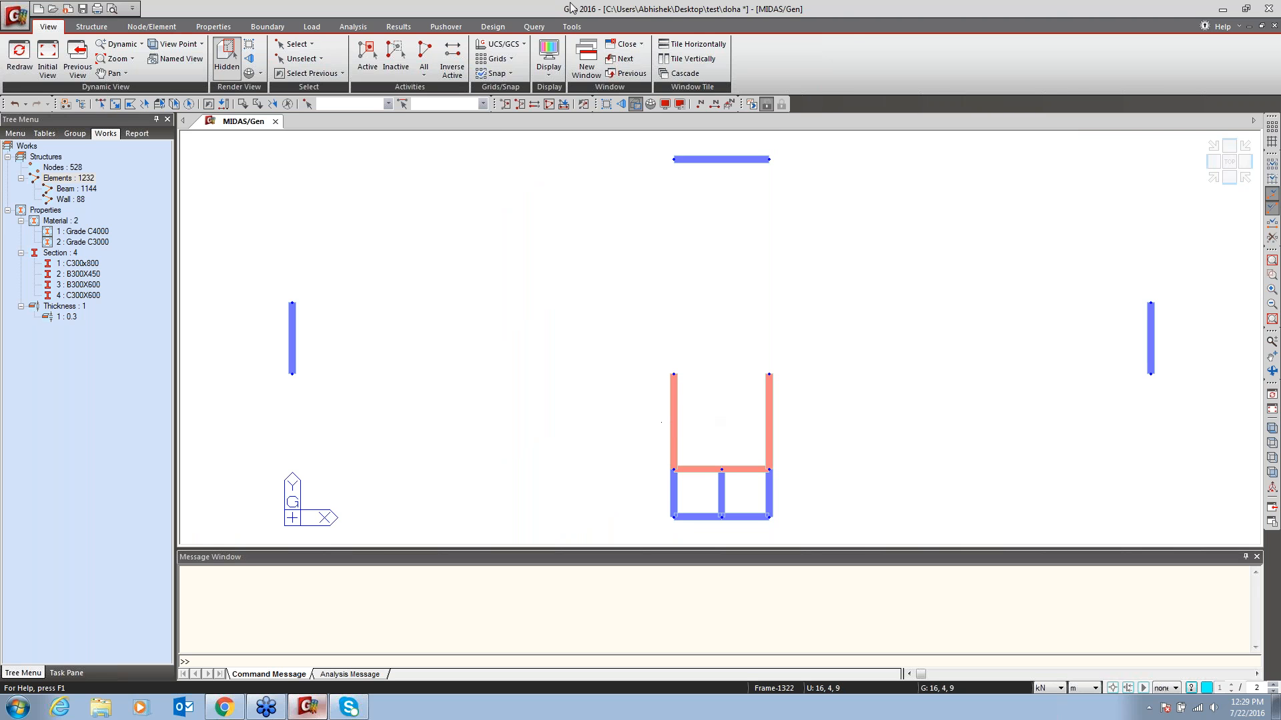
click(664, 104)
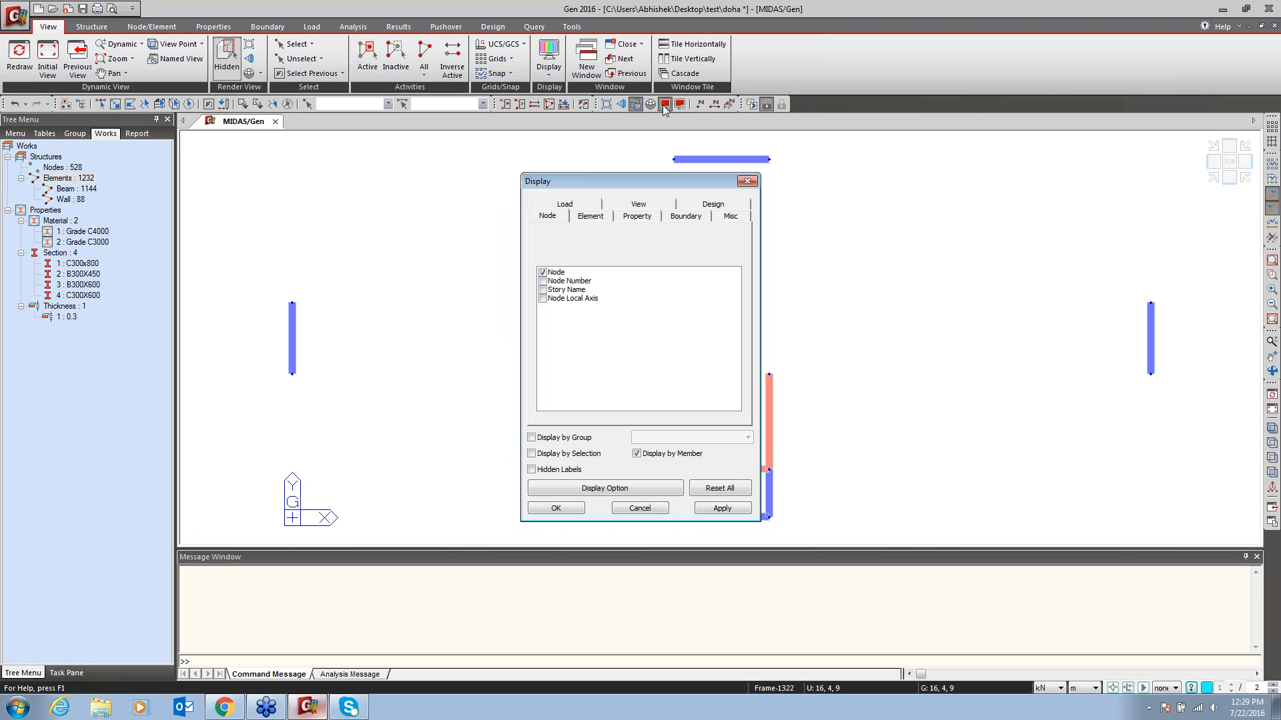
click(591, 217)
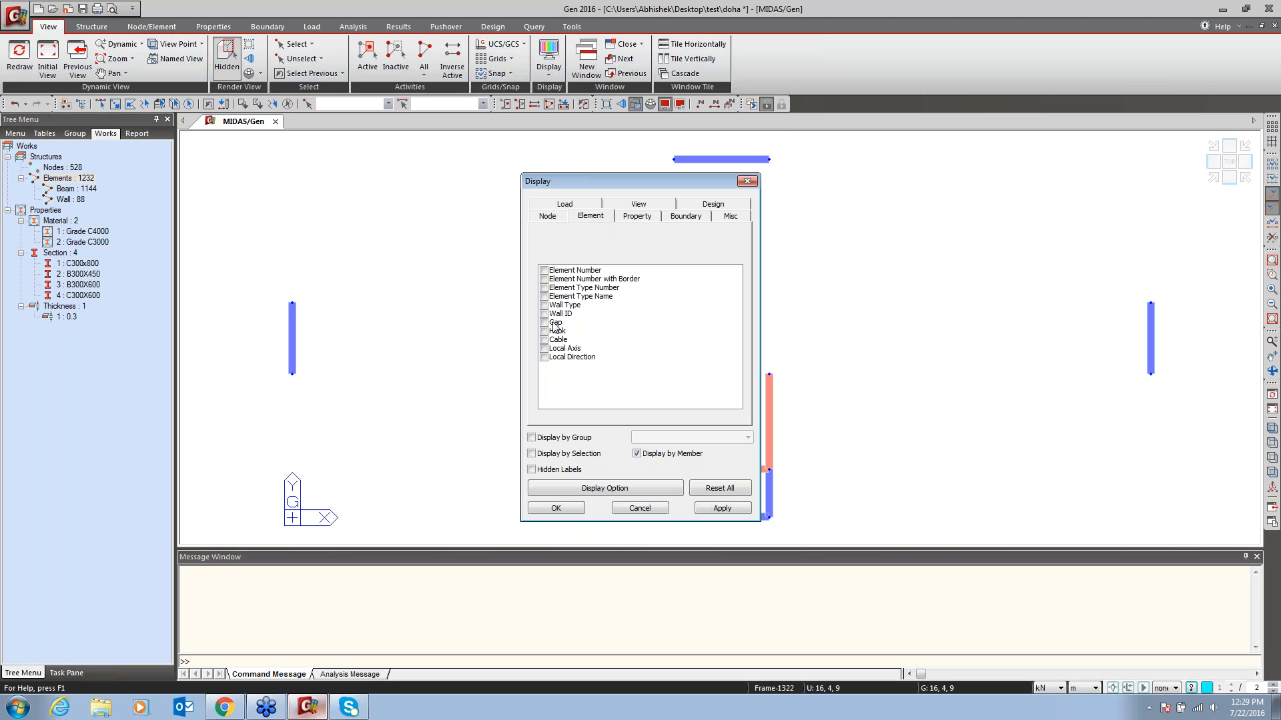
click(547, 314)
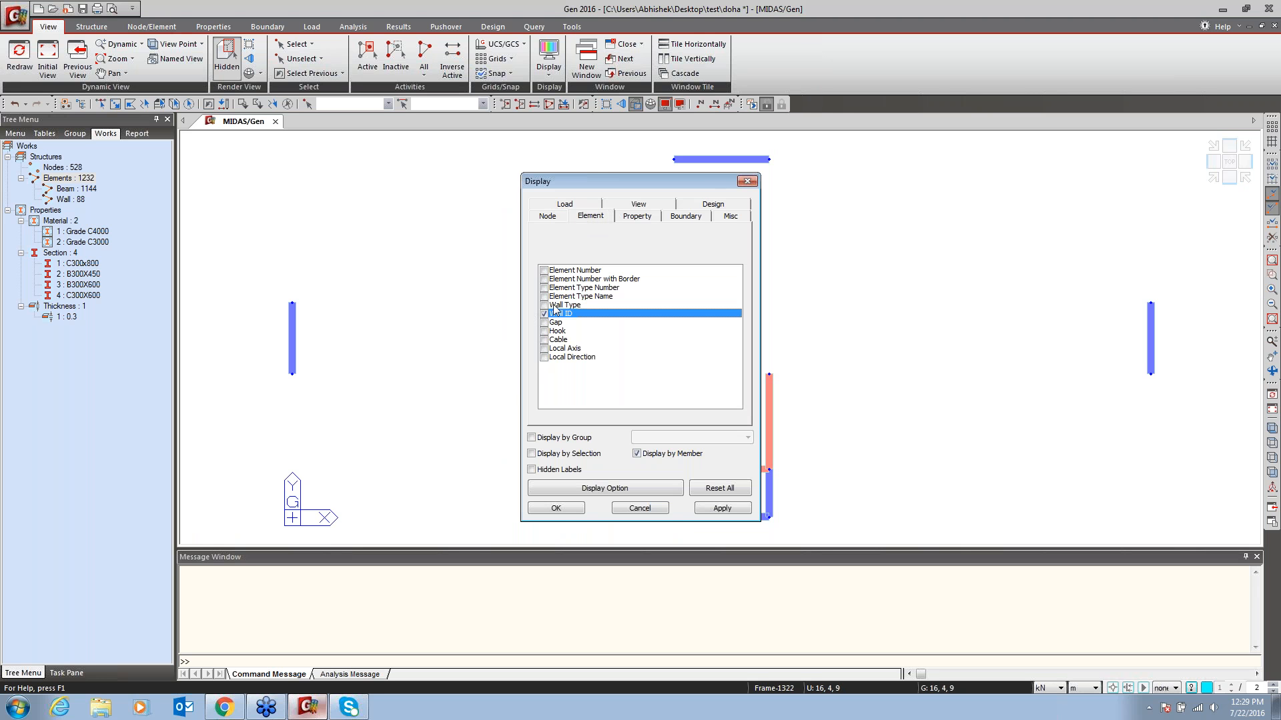
click(556, 509)
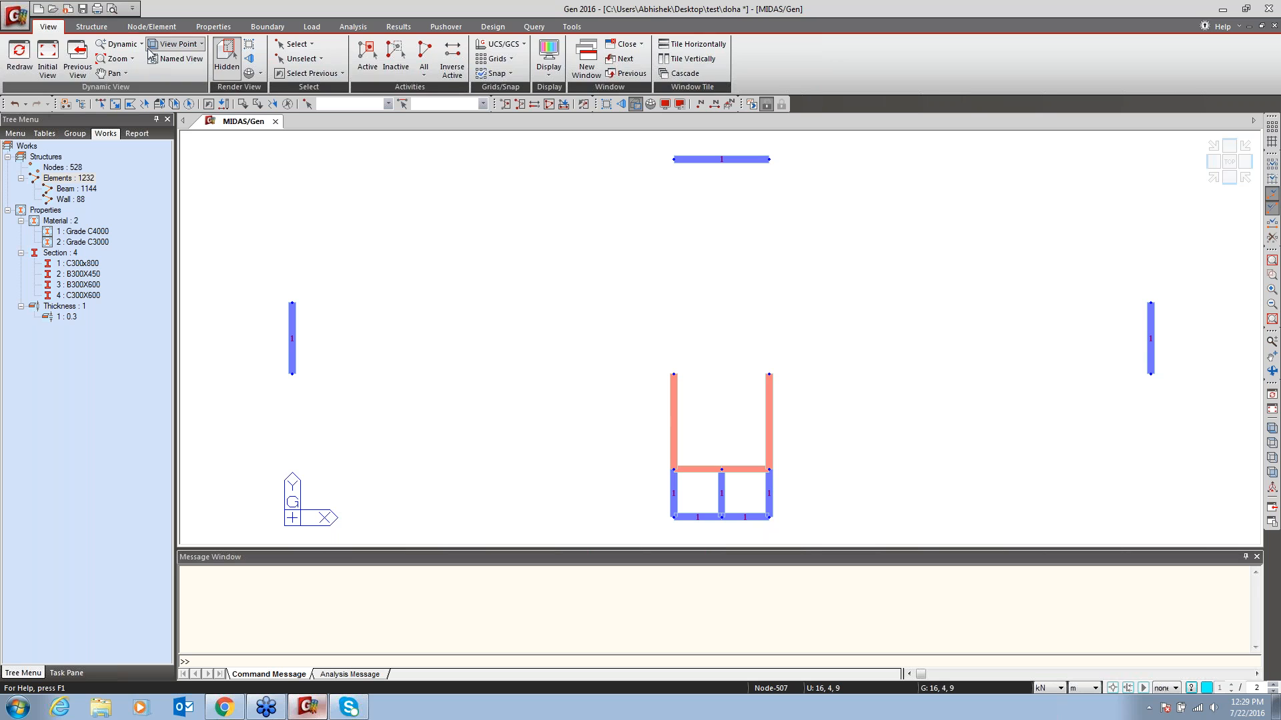
Open the Change Element Parameters command for elements
click(160, 30)
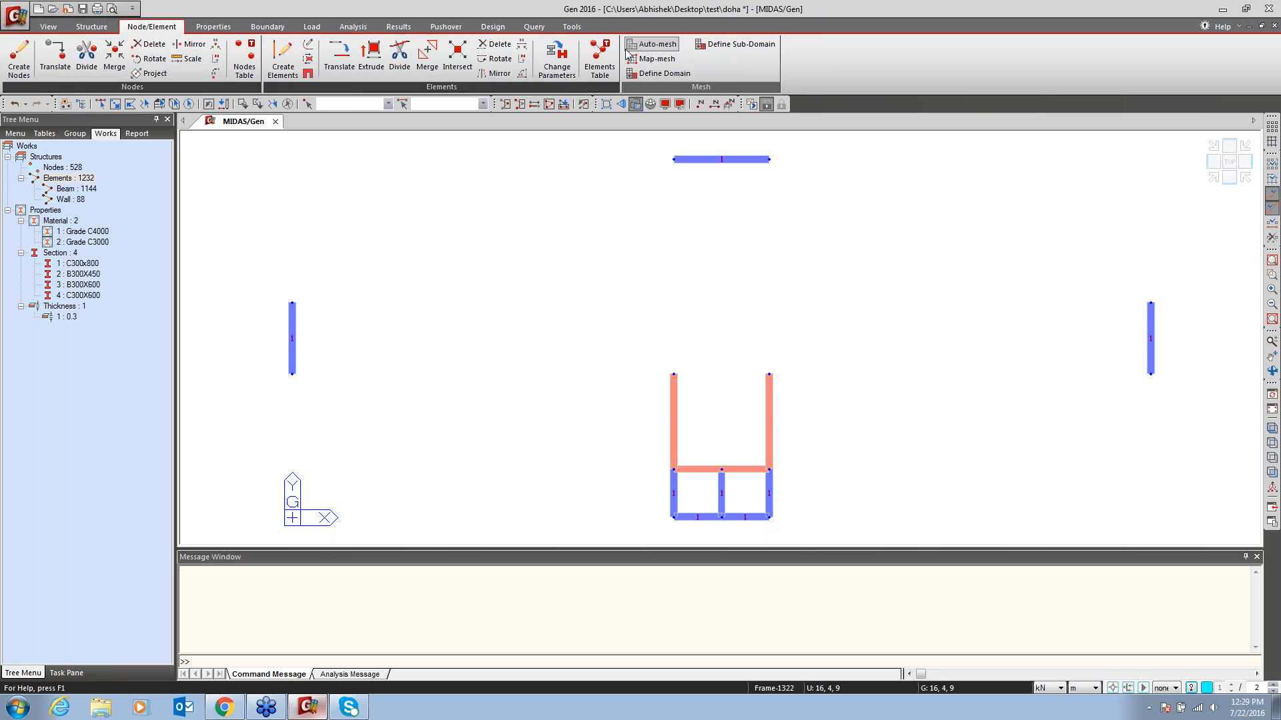
click(562, 72)
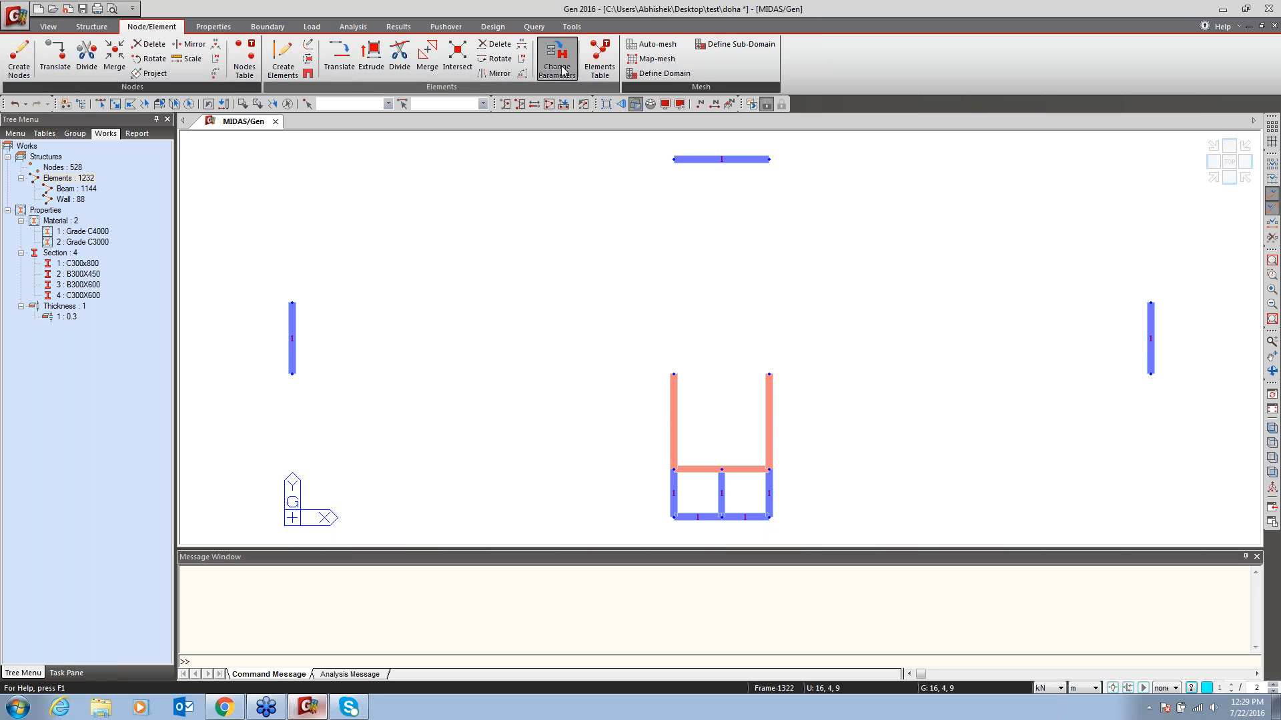
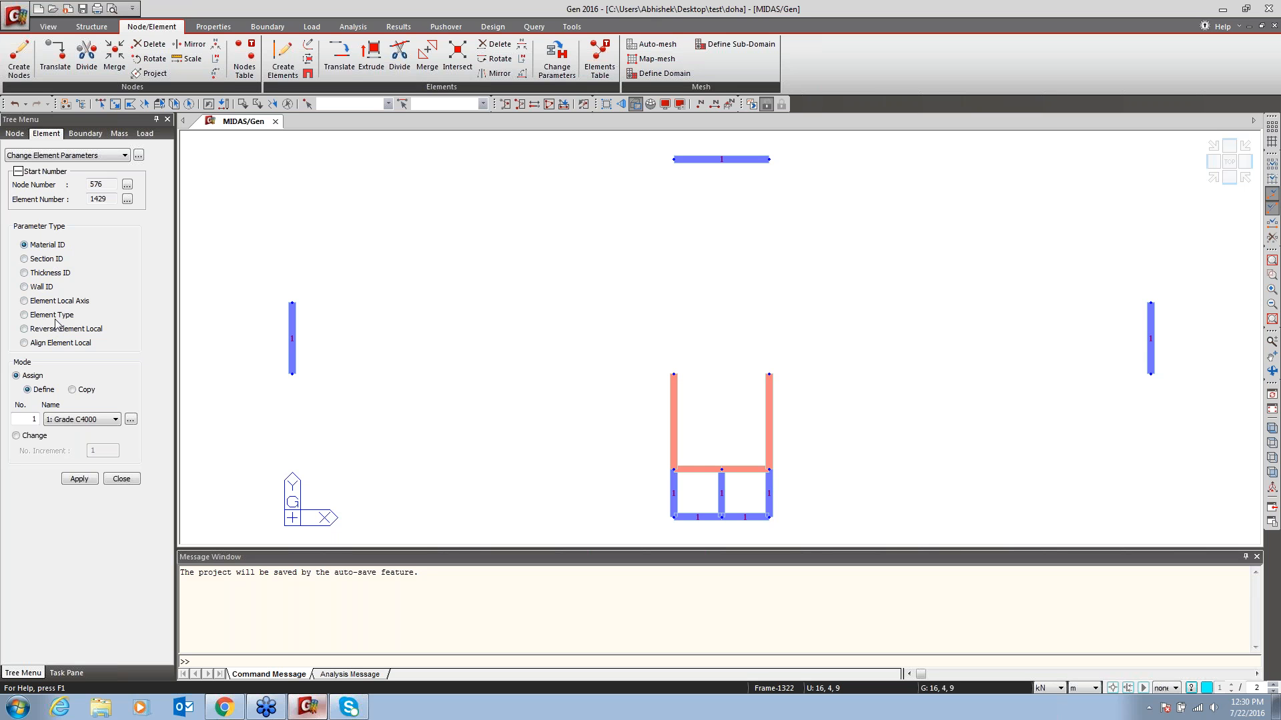
click(53, 316)
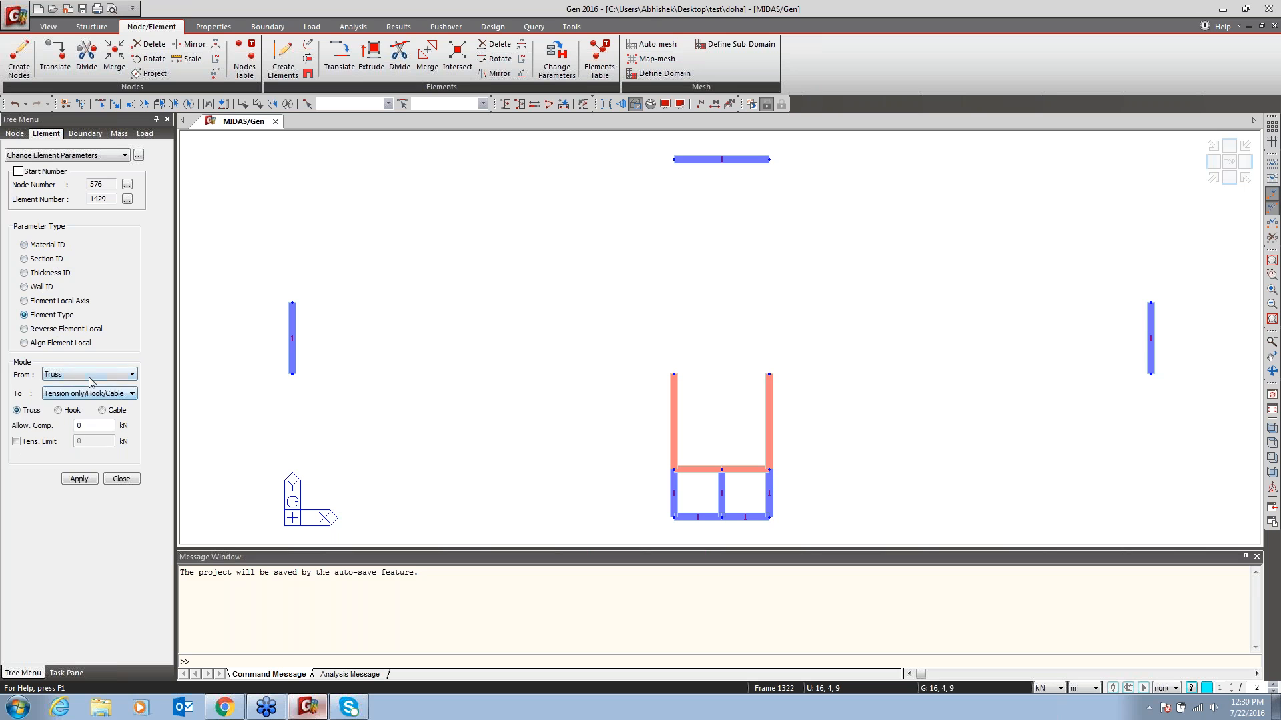
click(91, 374)
click(80, 385)
click(95, 395)
click(72, 407)
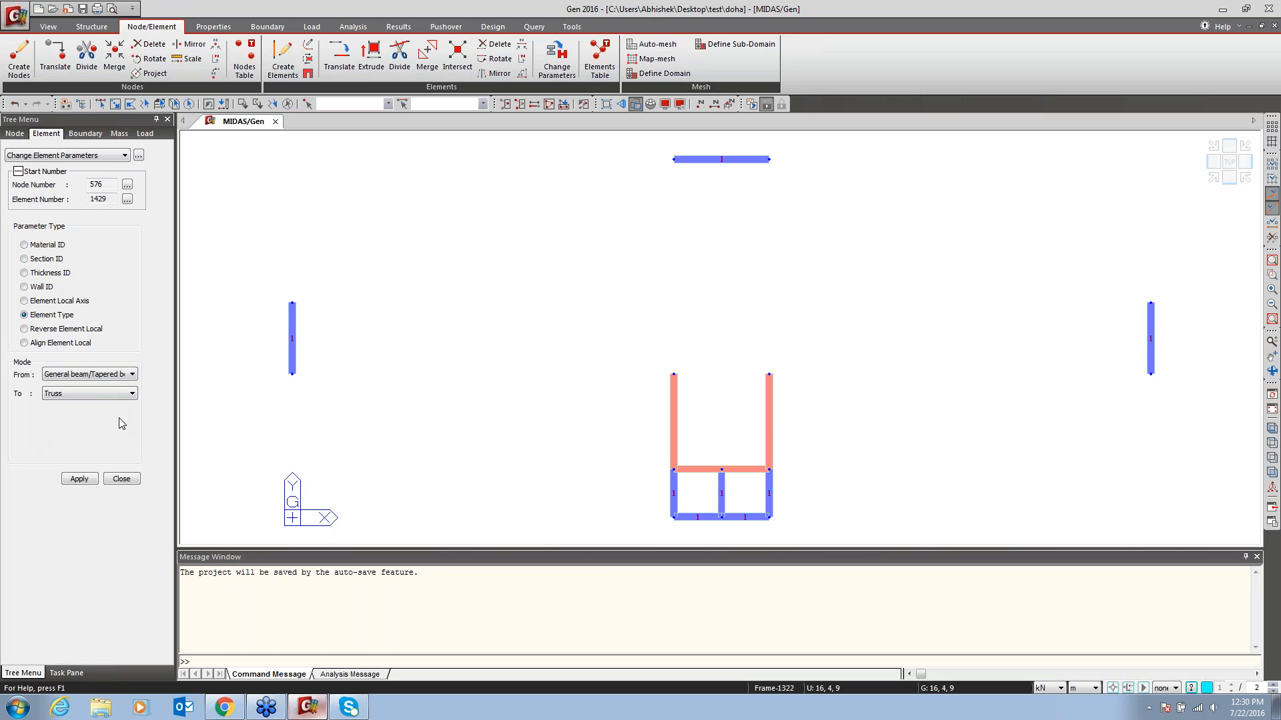
Assign auto-incremented wall IDs 1, 2 and 3 to the low-X end wall, the rear wall and the high-X end wall
click(40, 285)
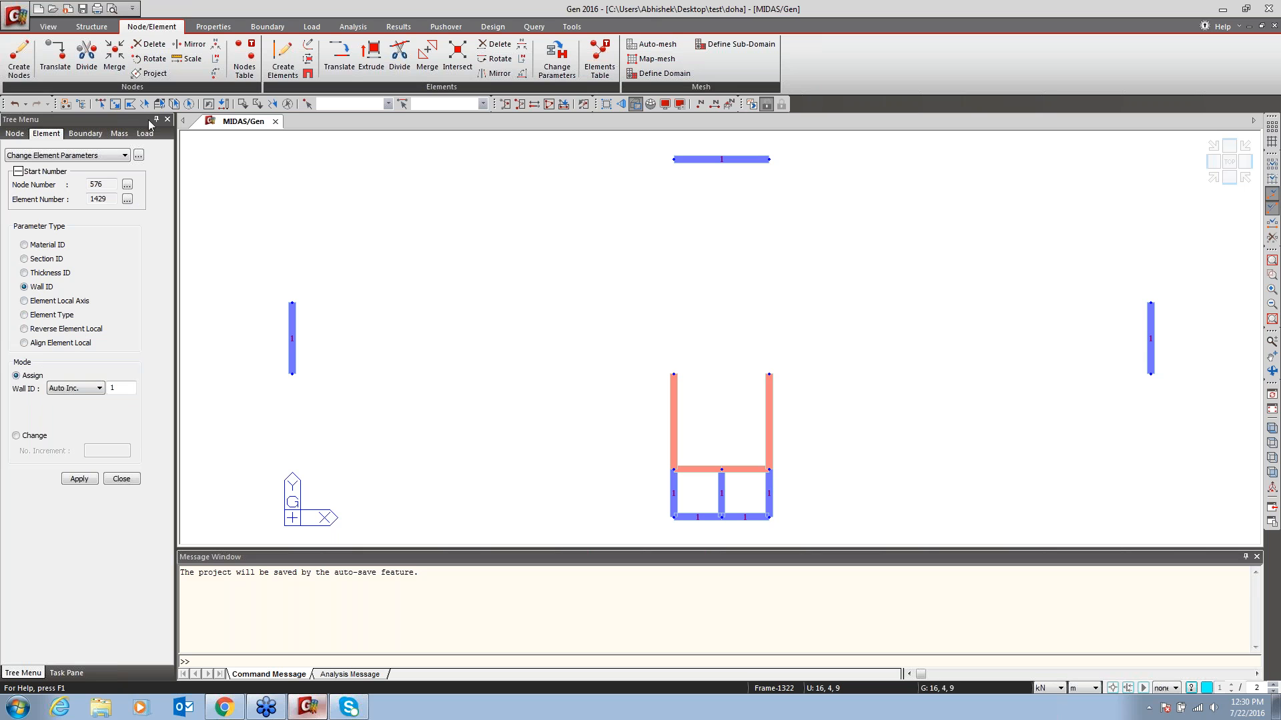
click(100, 104)
drag(318, 320, 255, 349)
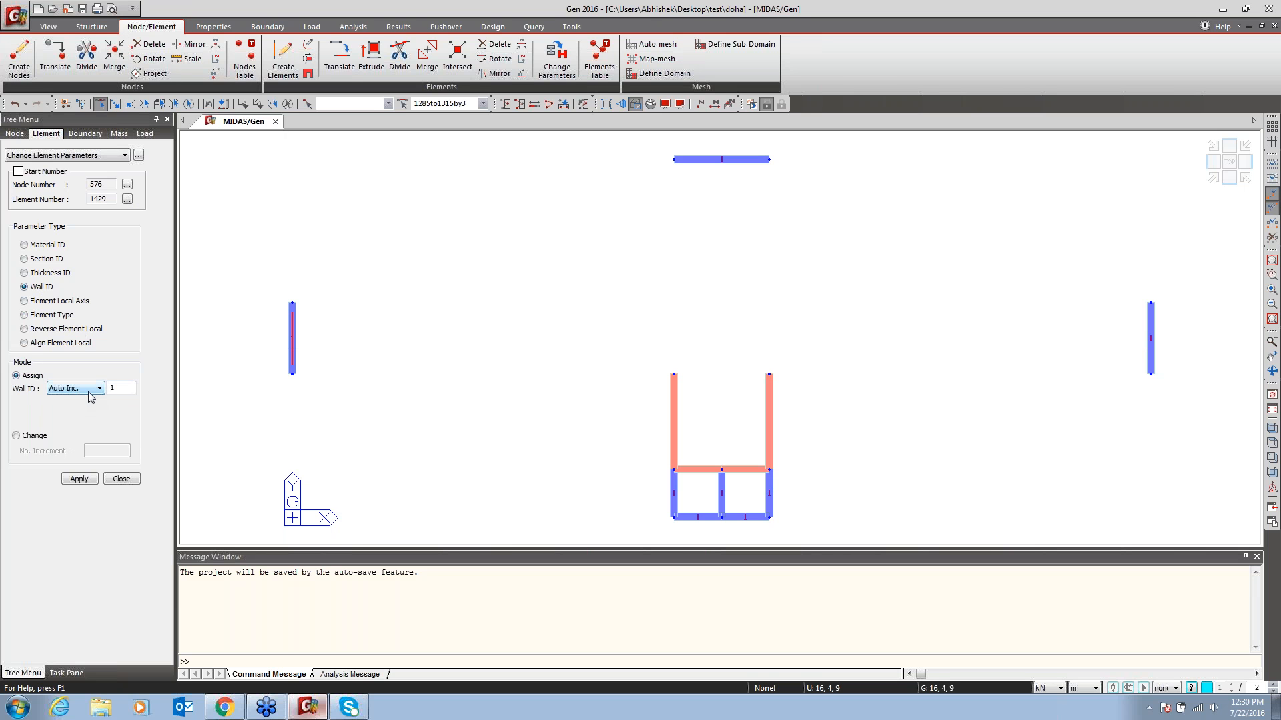
click(79, 479)
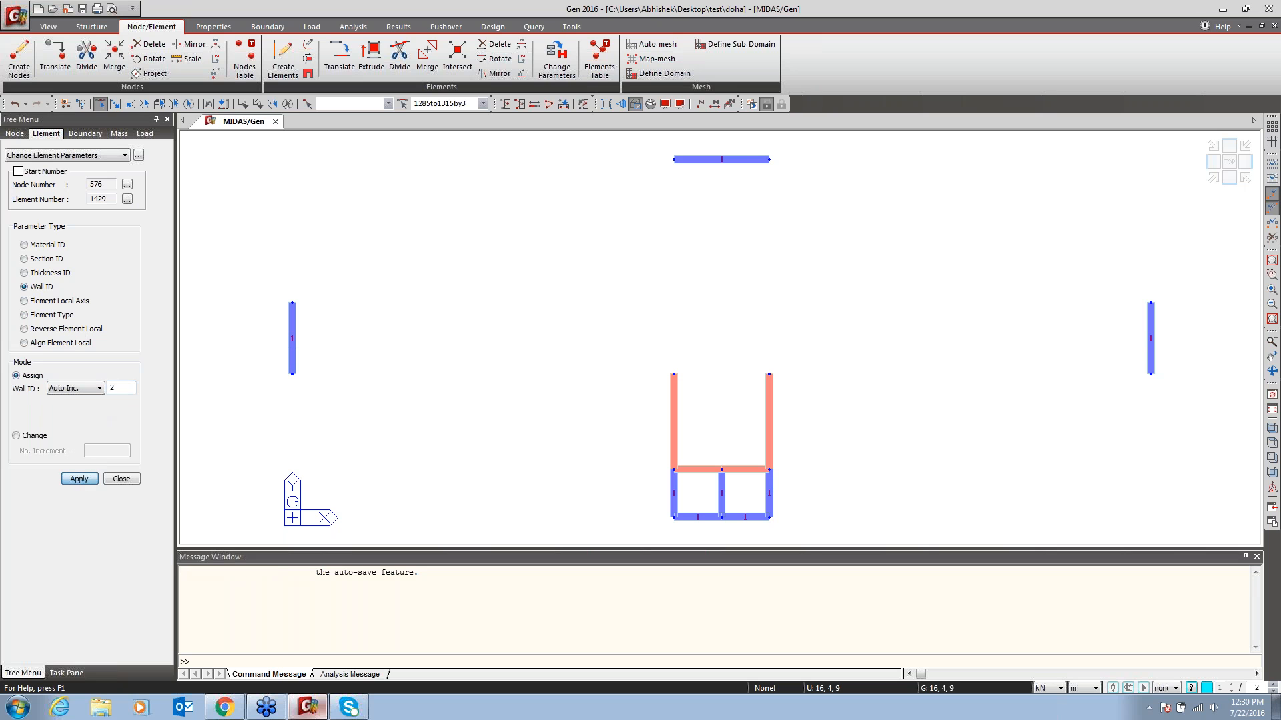
click(748, 159)
click(94, 481)
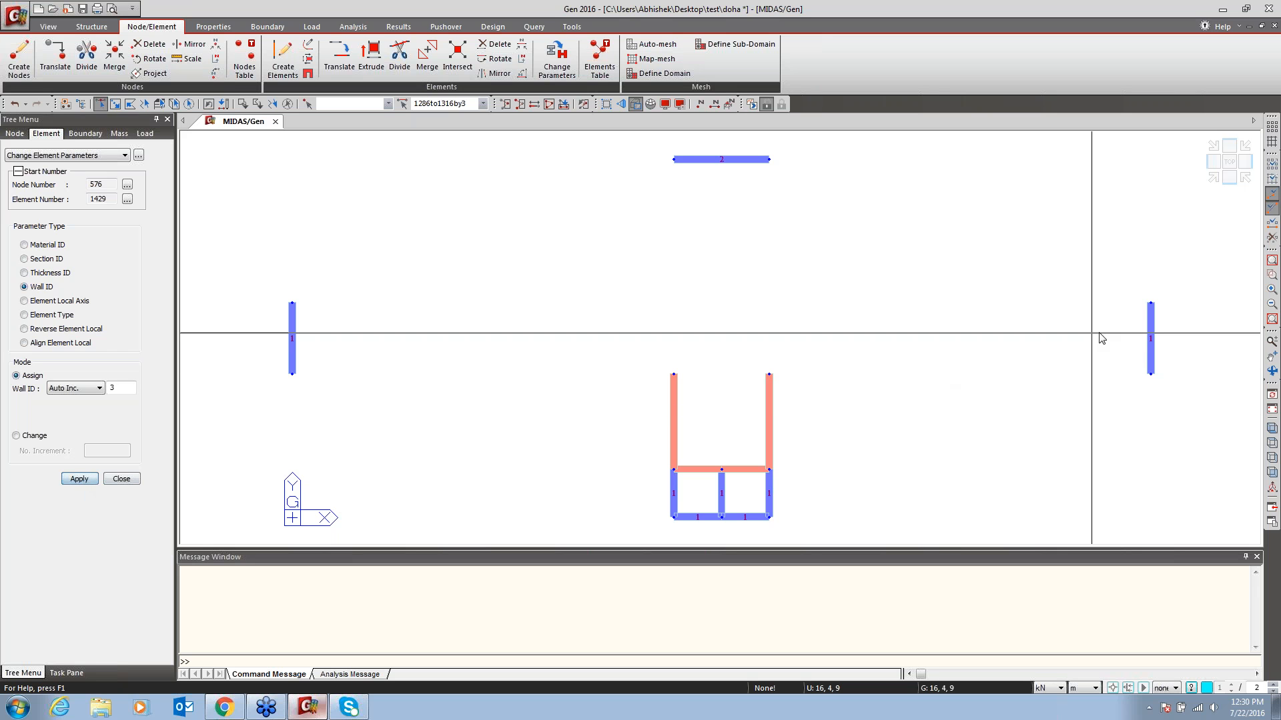
click(1151, 323)
click(79, 479)
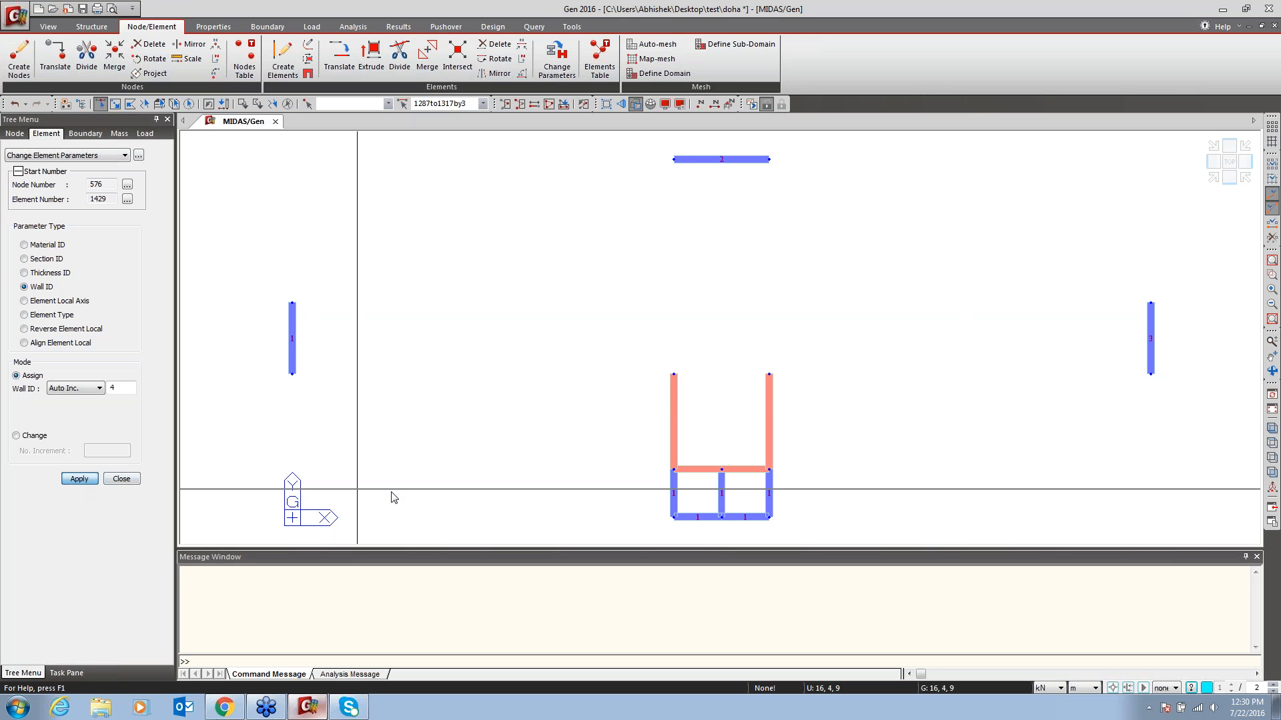
Assign wall IDs 4, 5 and 6 to the core's three Y-direction walls in increasing X order, and 7 to both front wall halves
click(674, 495)
click(79, 479)
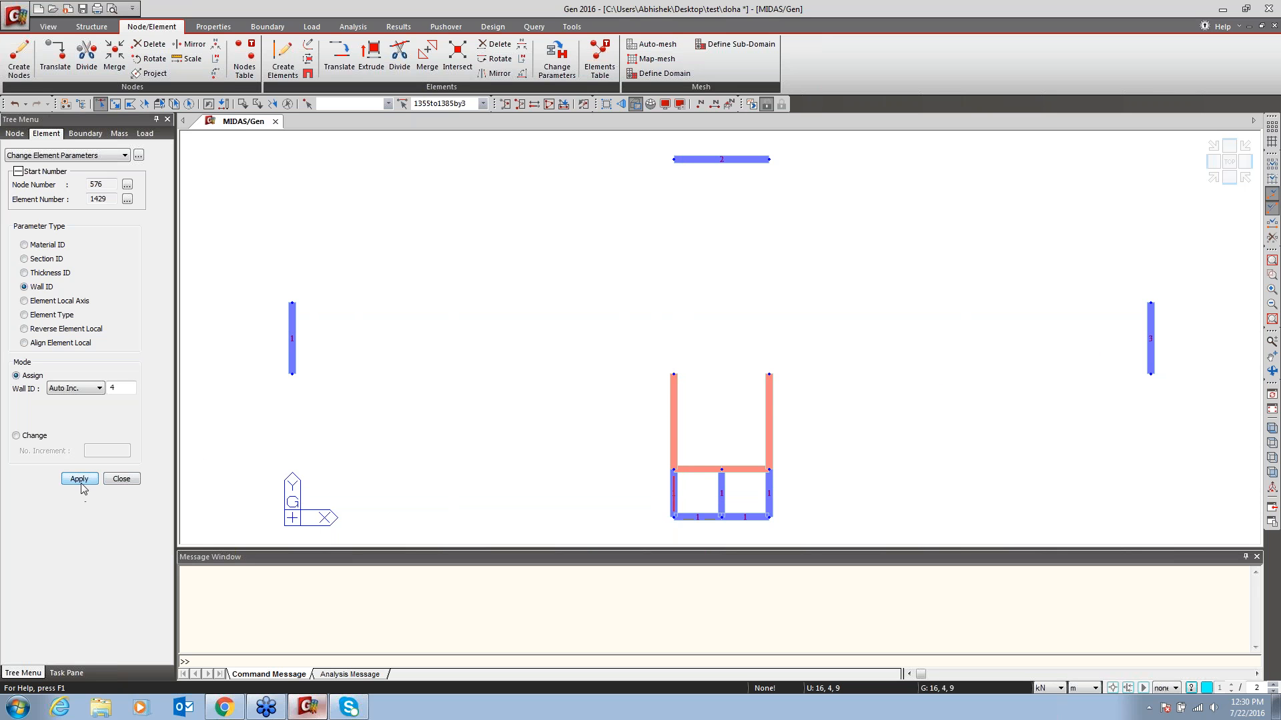
click(721, 499)
click(82, 480)
click(770, 495)
click(79, 479)
click(706, 517)
click(745, 518)
click(79, 479)
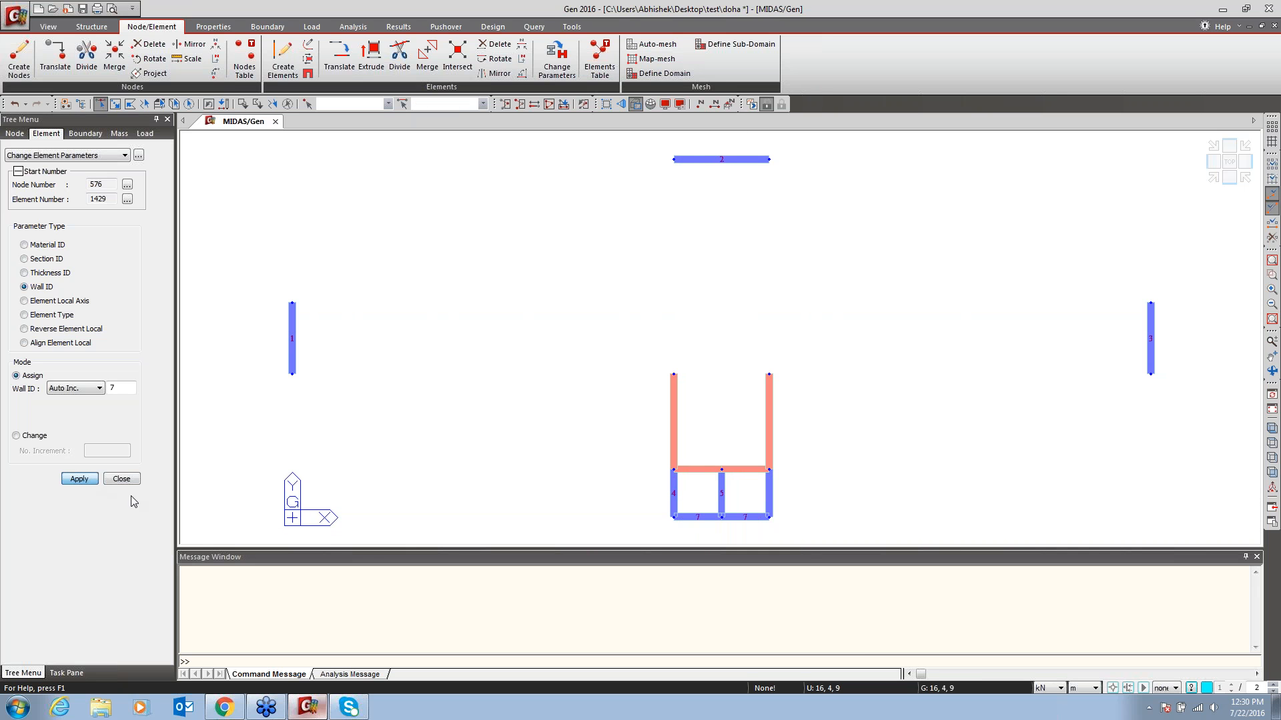
click(121, 479)
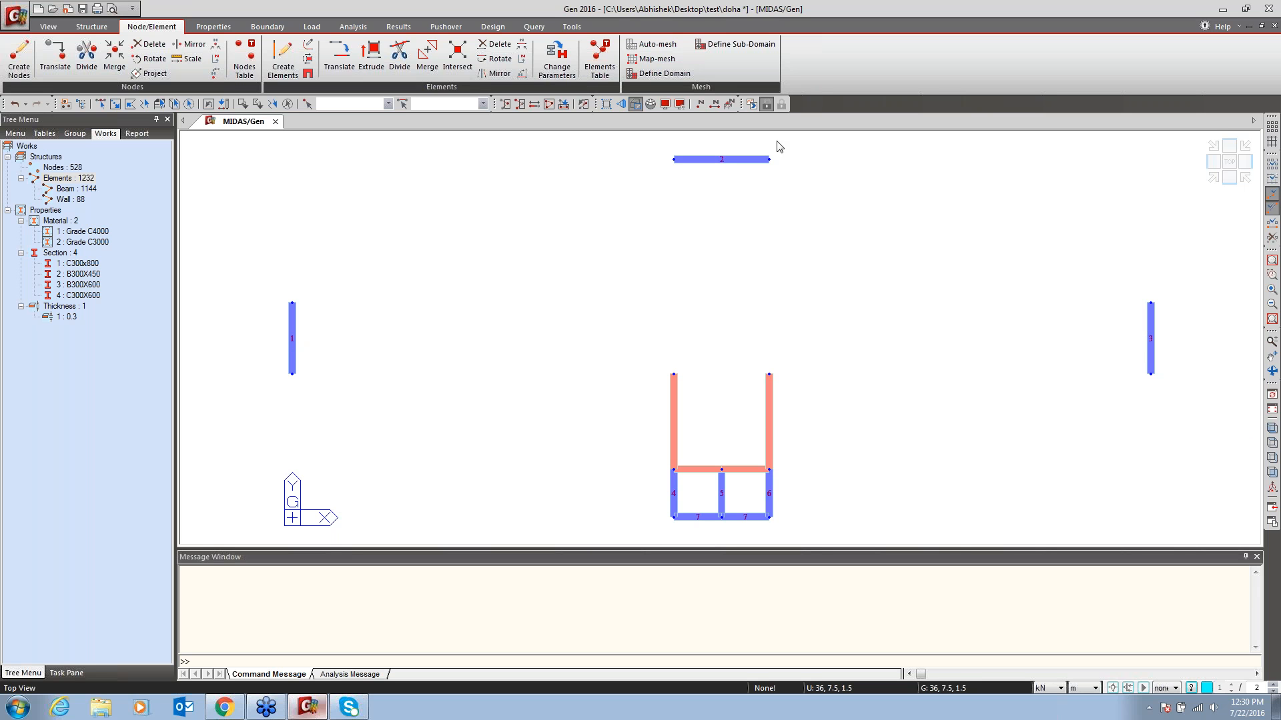
Activate all elements and show the whole building in isometric view
click(549, 104)
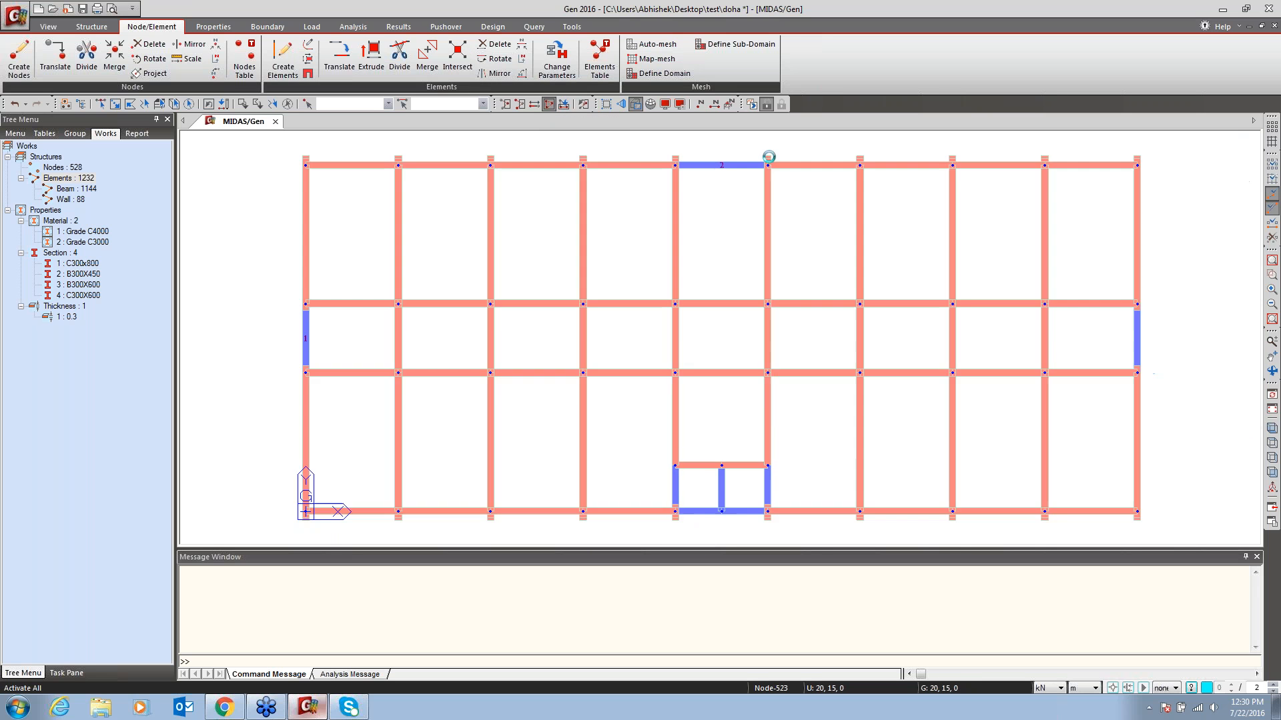
click(1271, 429)
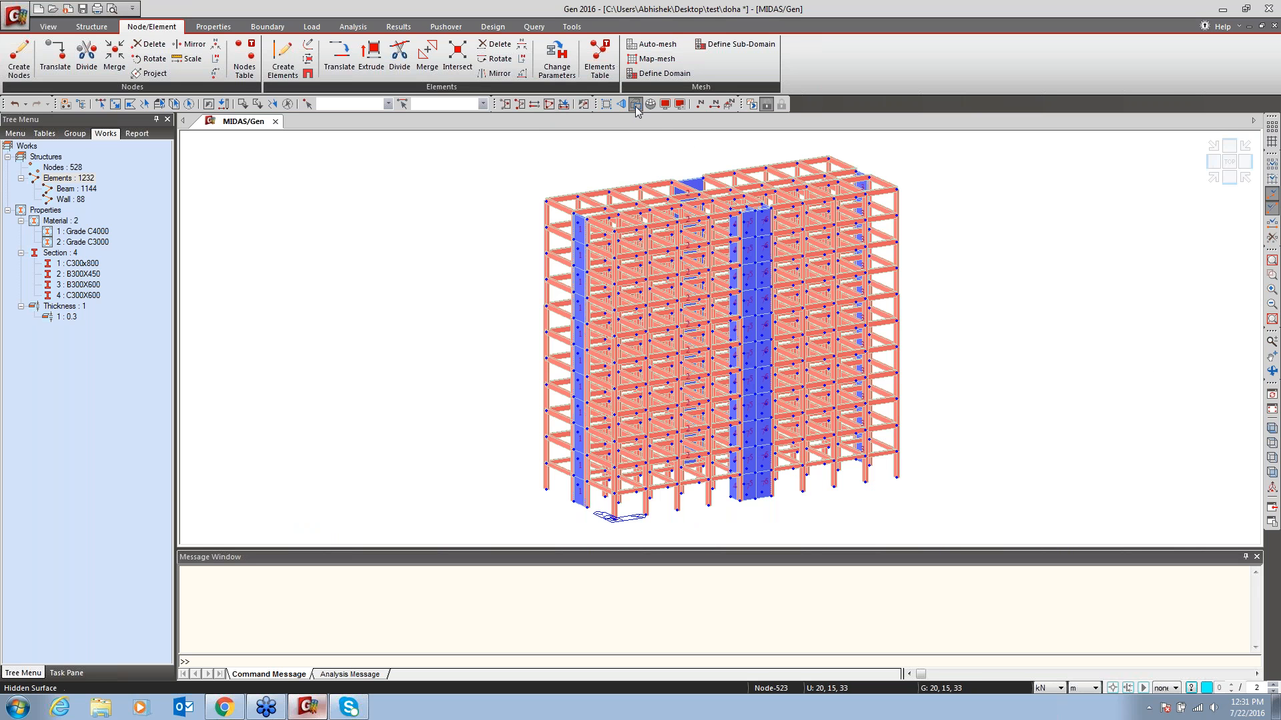
Examine the top of the low-X end wall where it meets the adjacent columns
click(666, 105)
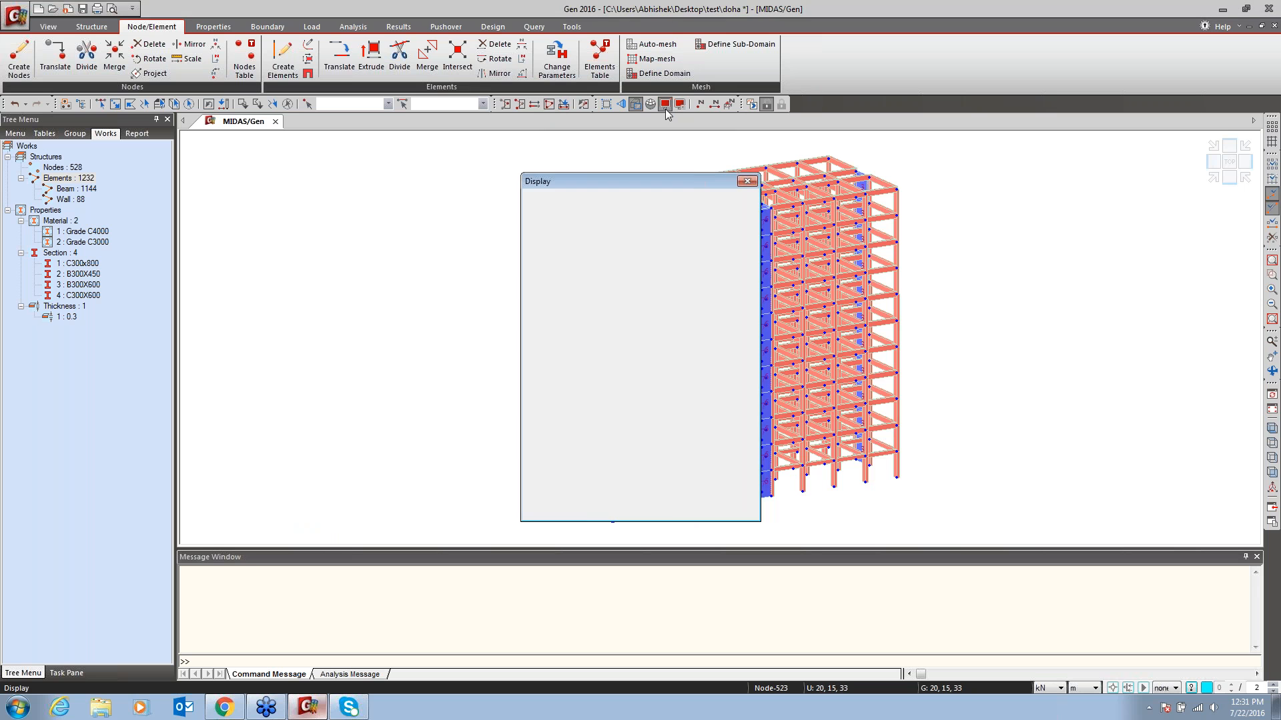
click(559, 507)
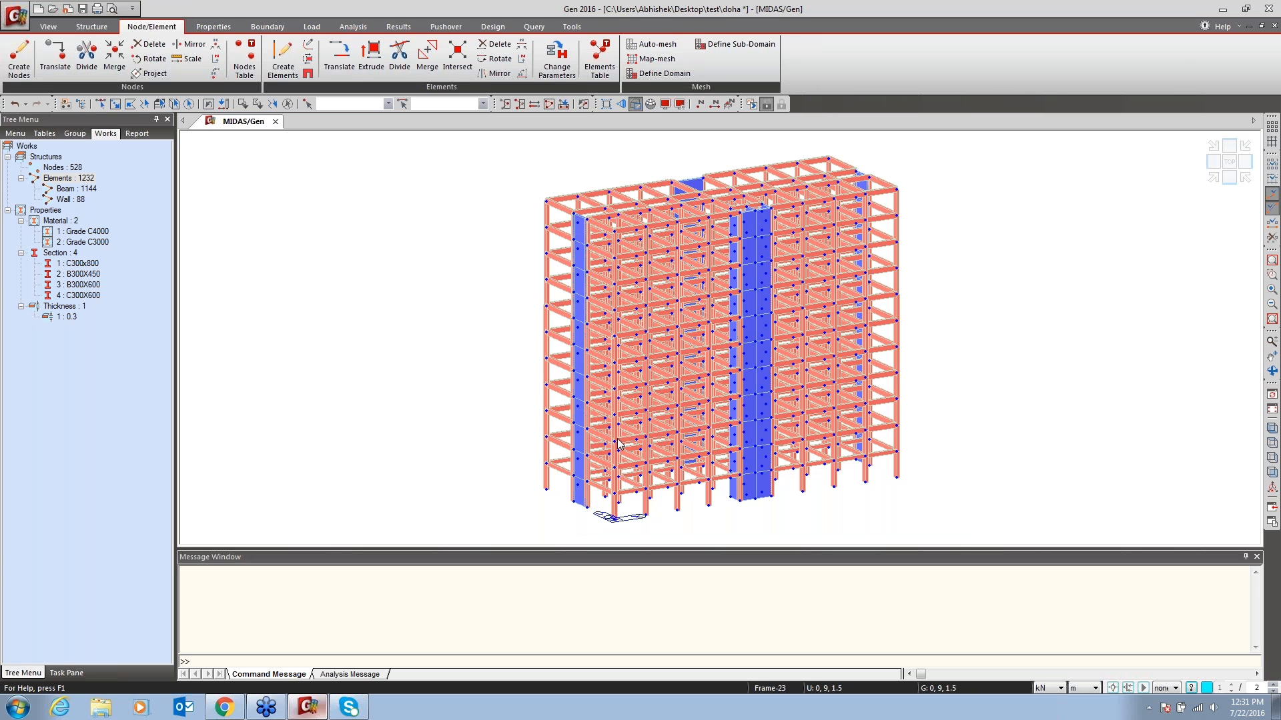
click(1272, 274)
drag(623, 208, 549, 254)
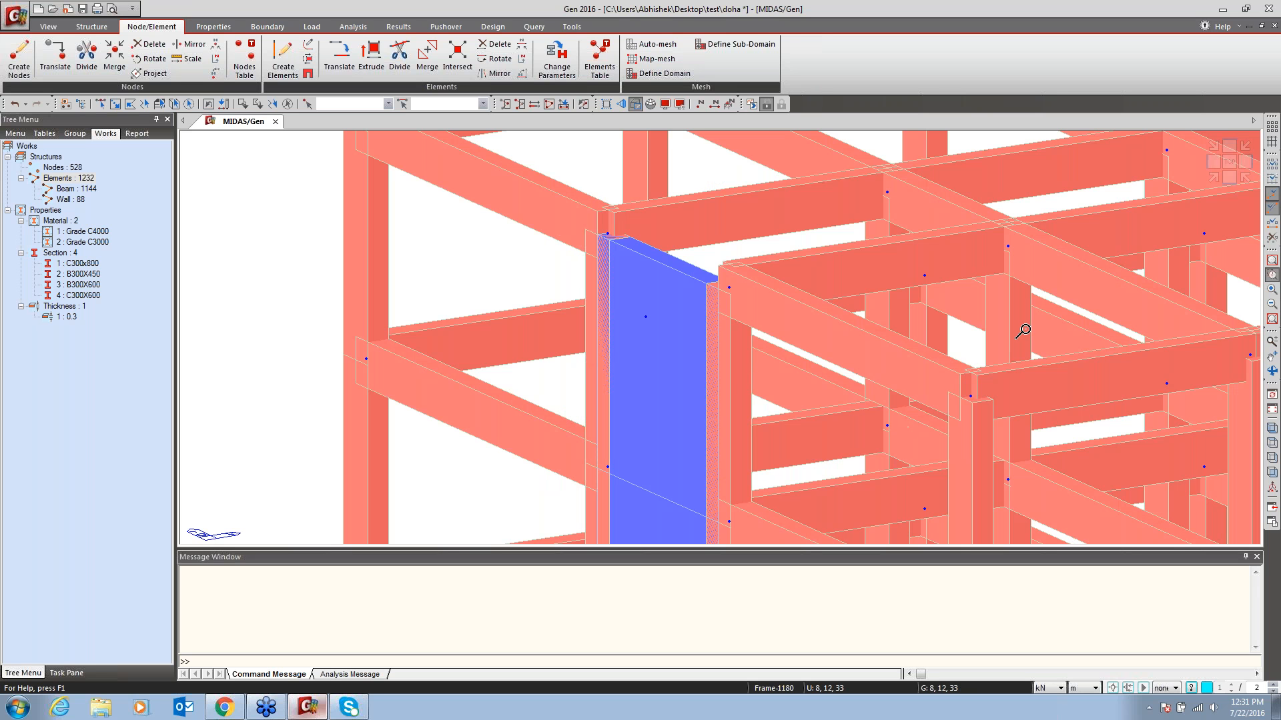
Delete the columns at both ends of the low-X, high-X and rear walls and at the core's front corners, with free nodes
click(1230, 161)
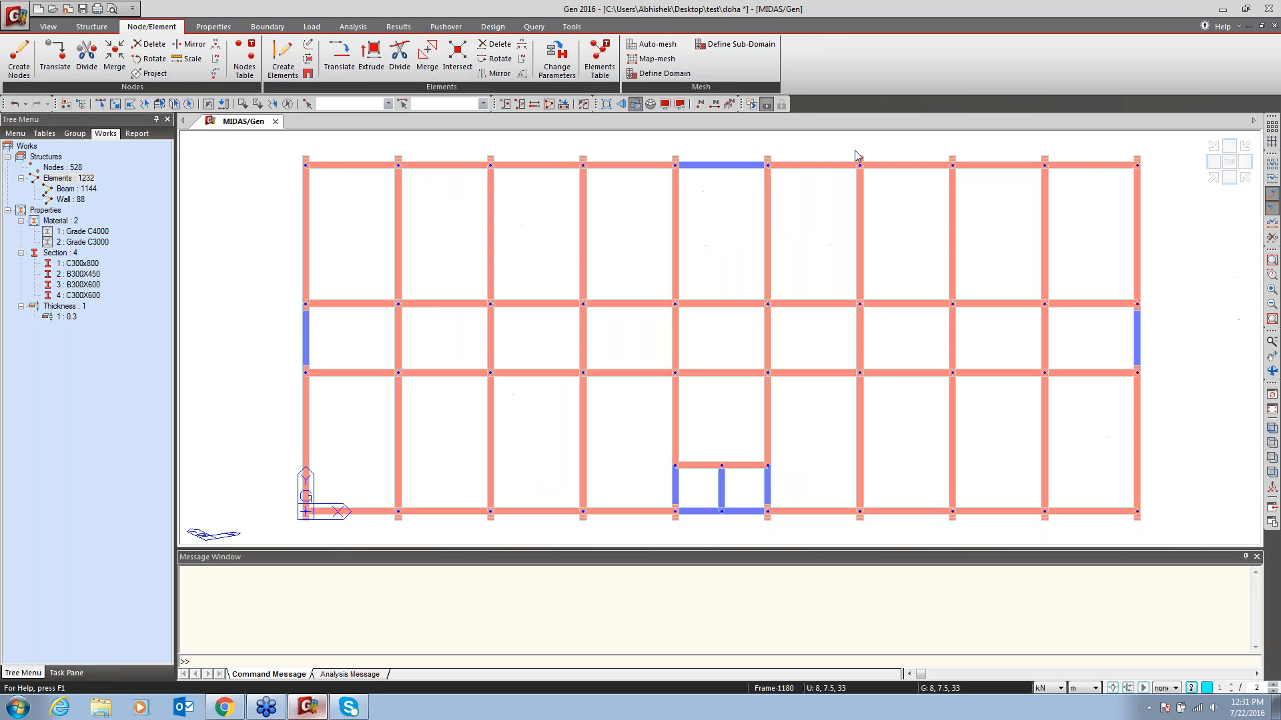
click(100, 103)
drag(295, 299, 320, 381)
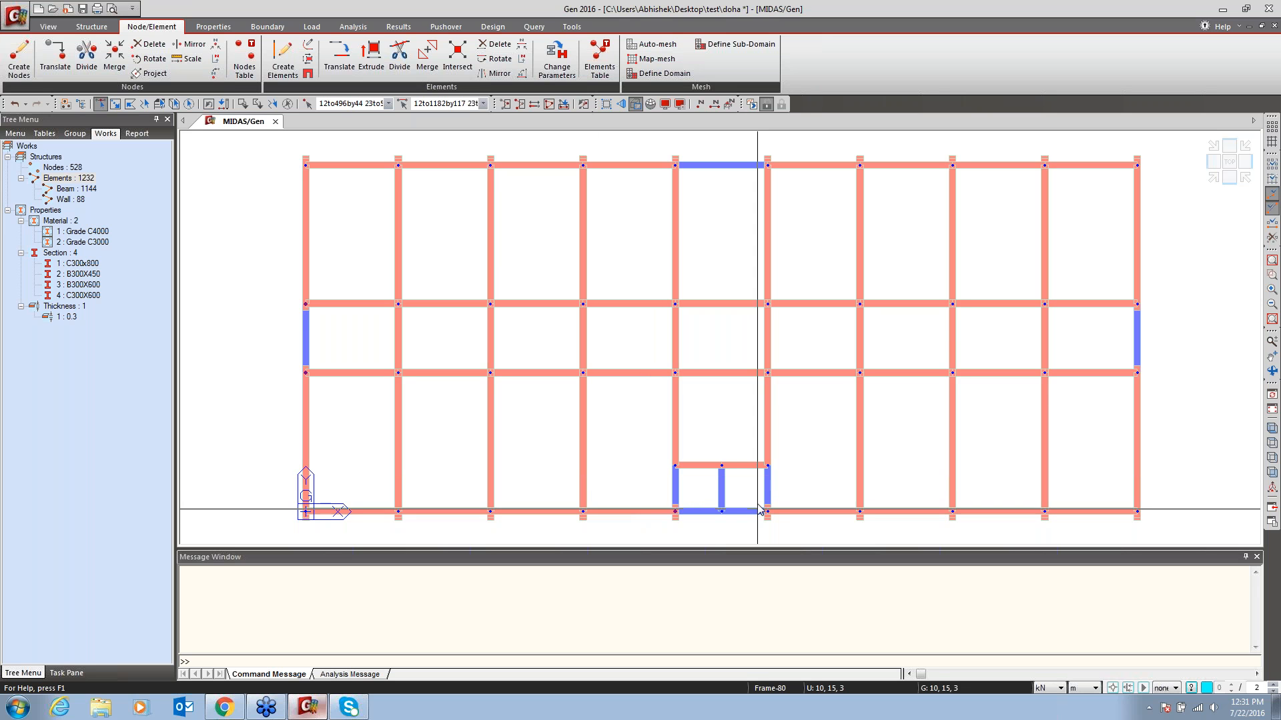
drag(1128, 353, 1157, 394)
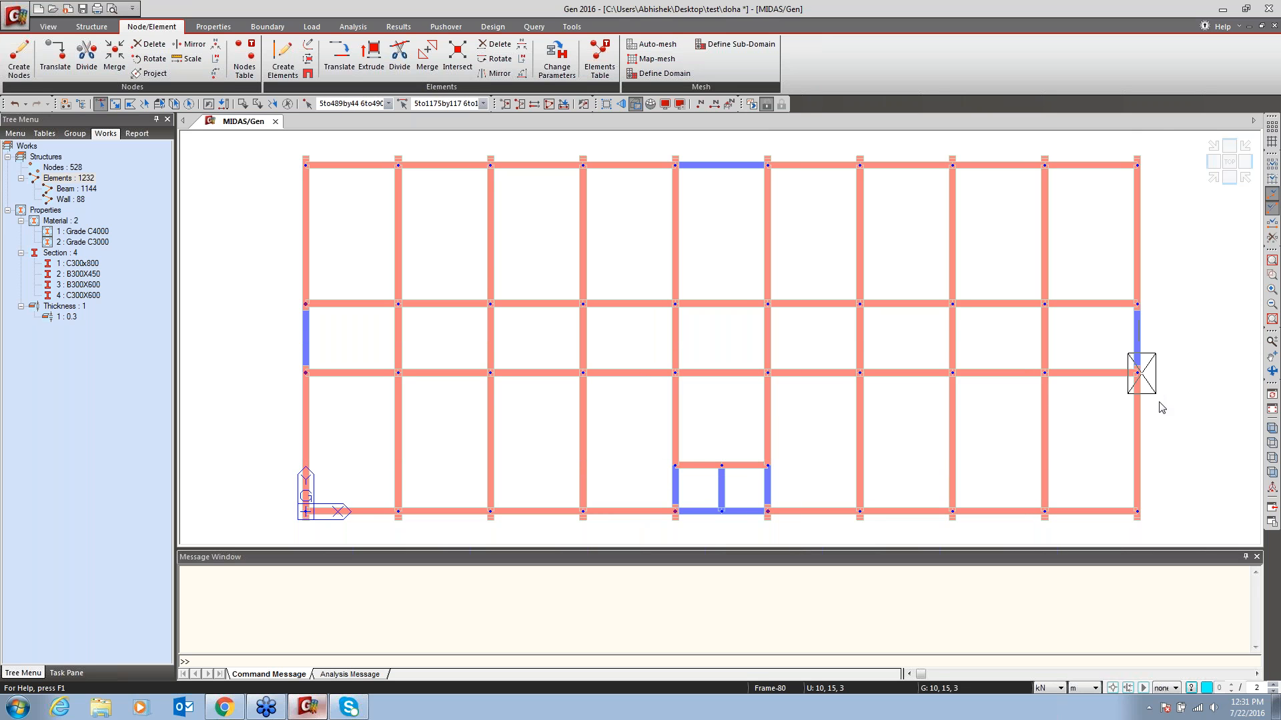
drag(1122, 284, 1156, 341)
drag(756, 145, 788, 203)
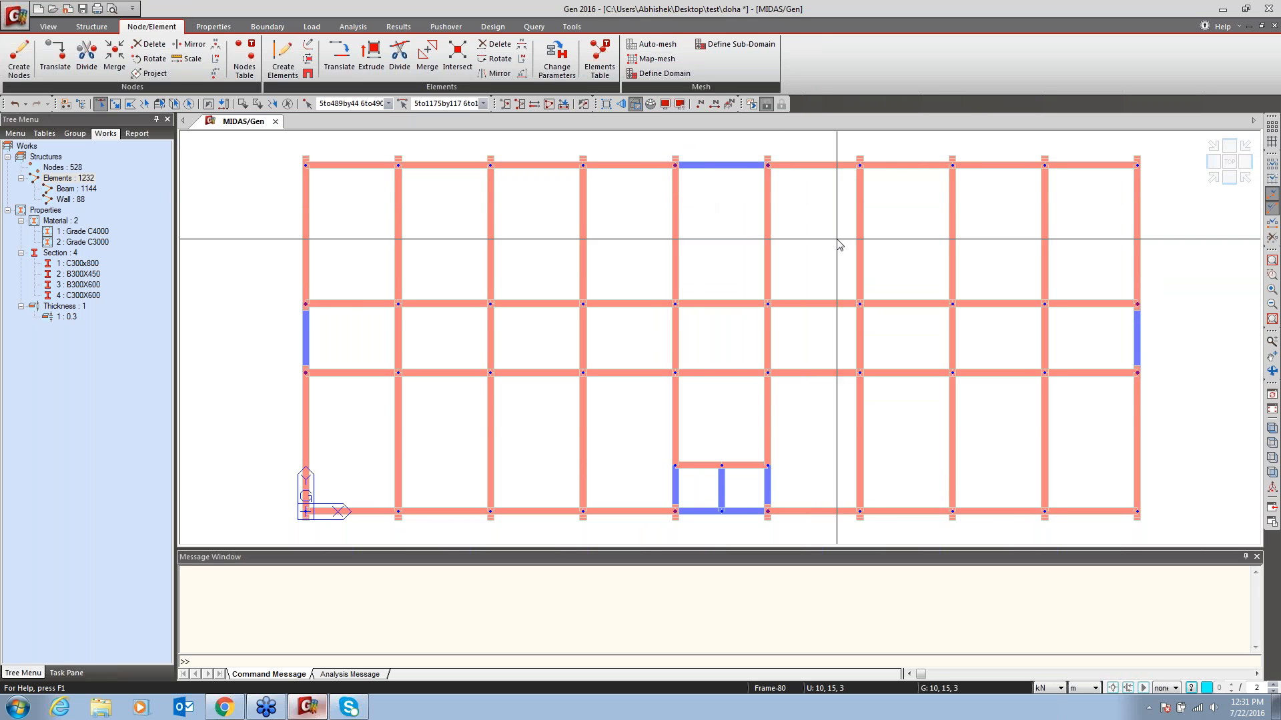
click(1272, 429)
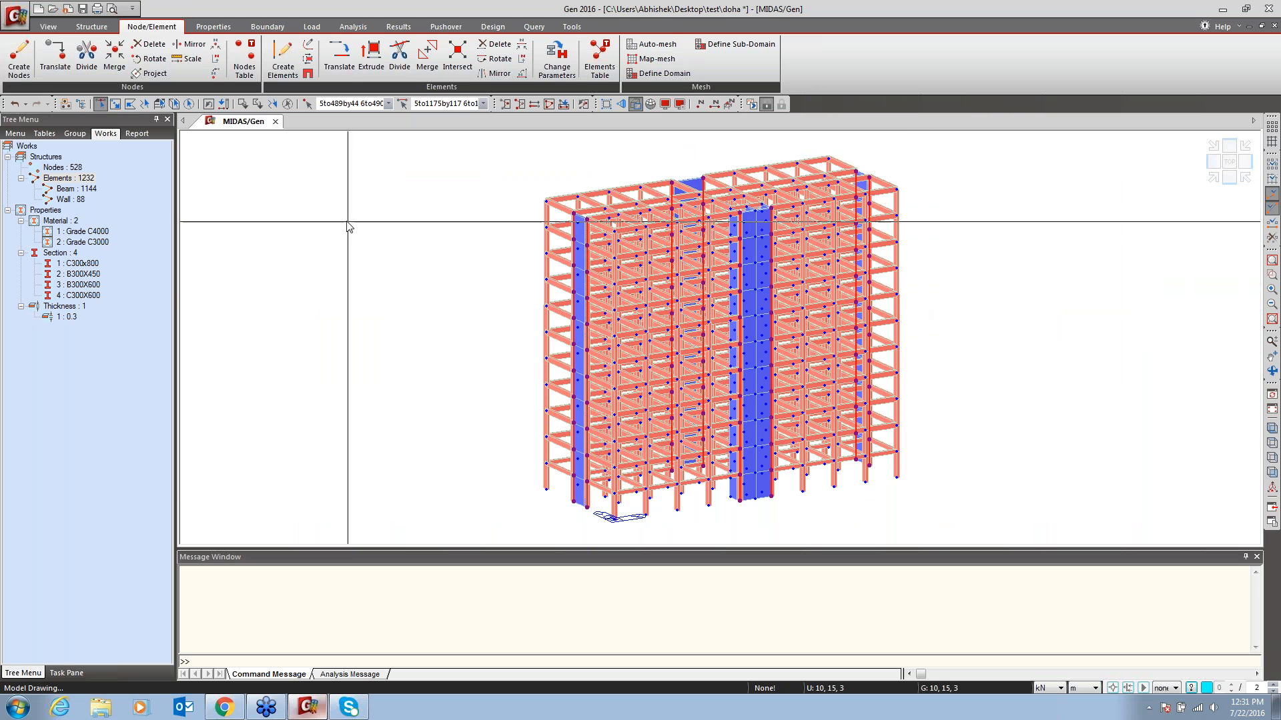
right_click(335, 193)
mouse_move(361, 215)
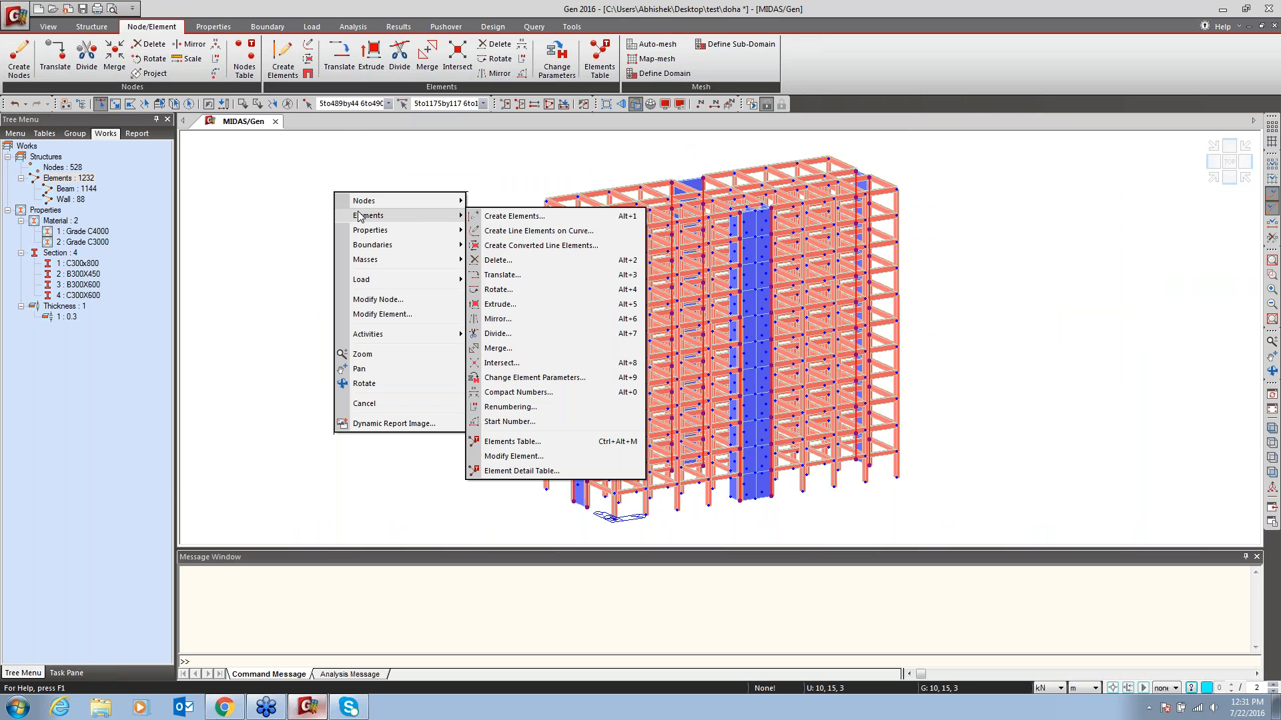
click(510, 262)
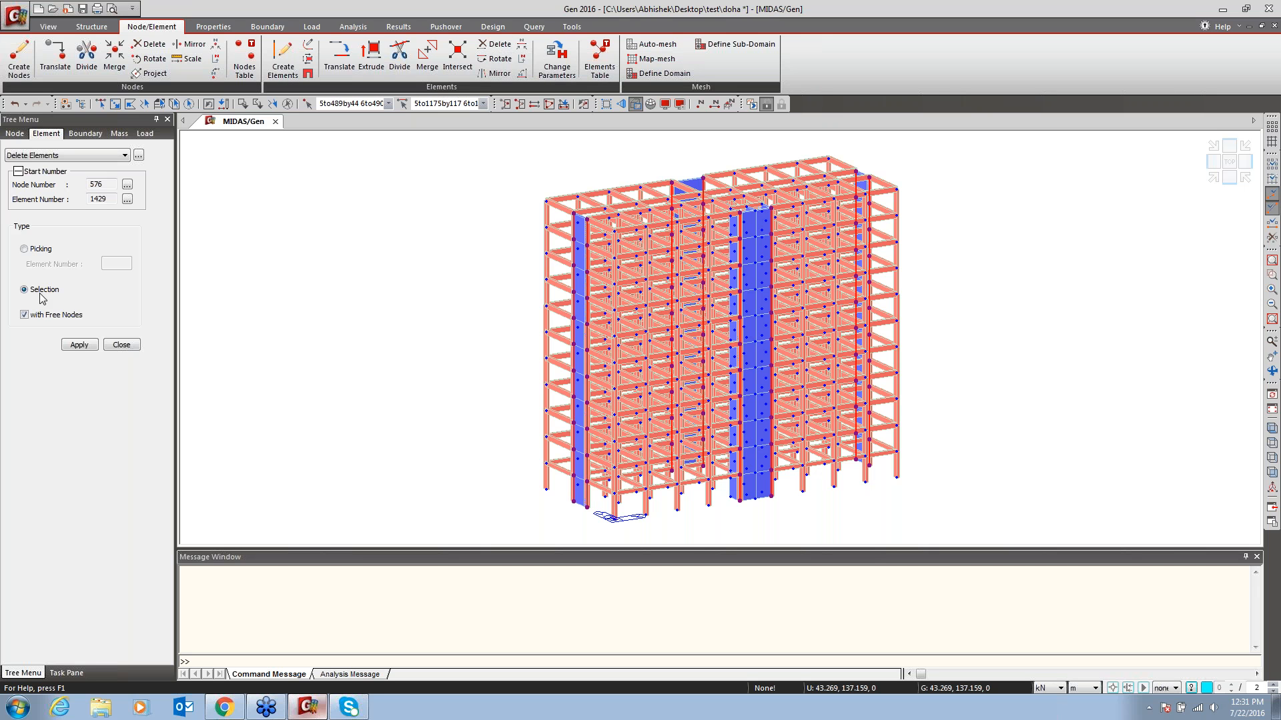
click(79, 346)
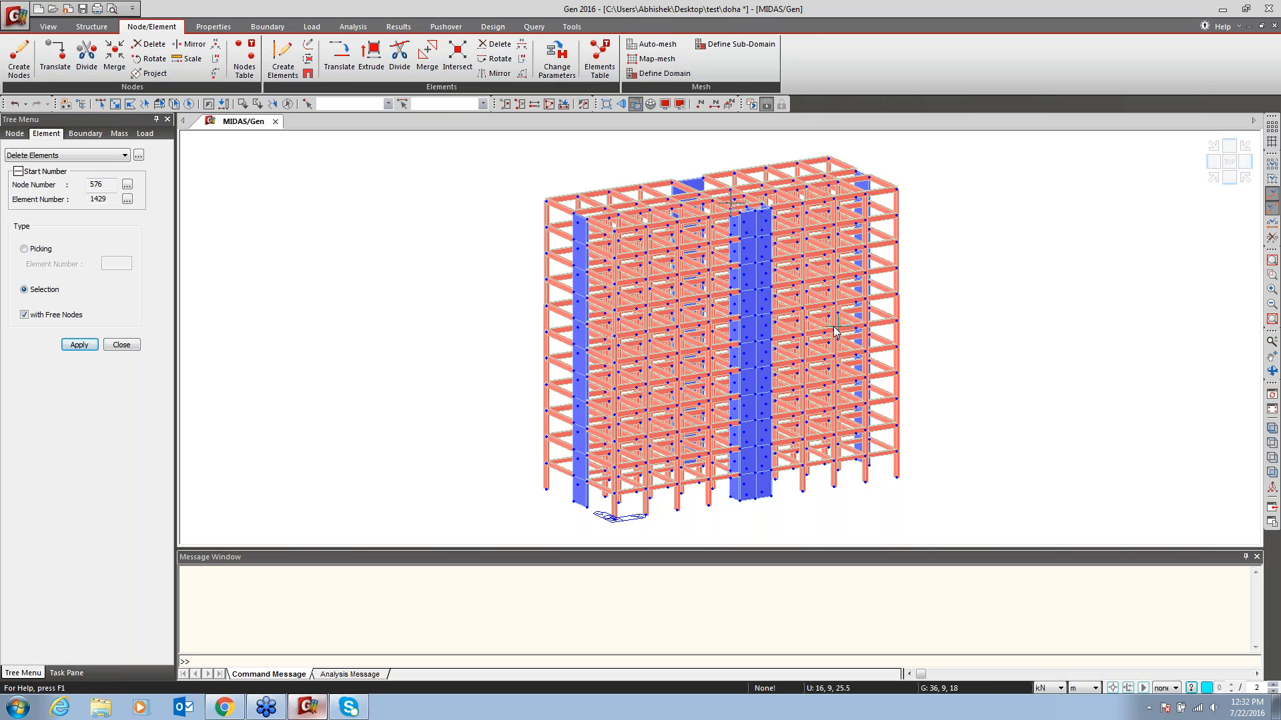
click(129, 344)
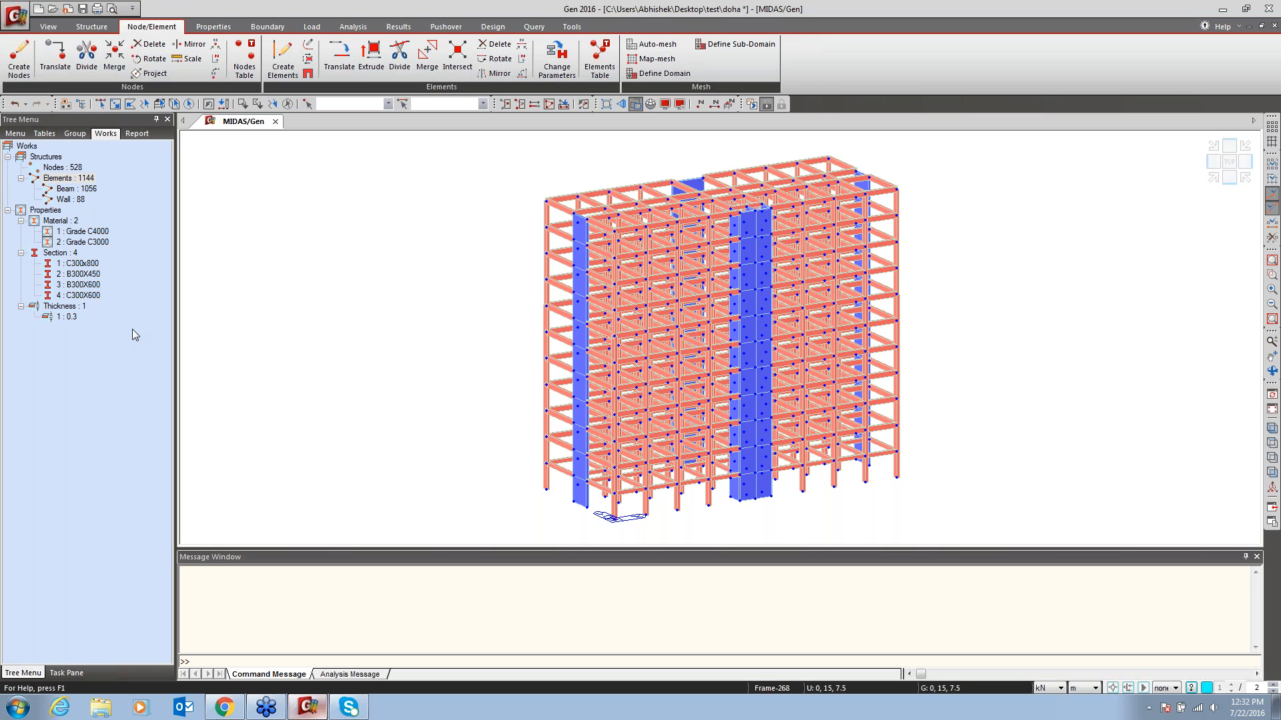
Turn off the node display for the whole model
click(665, 104)
click(547, 217)
click(559, 509)
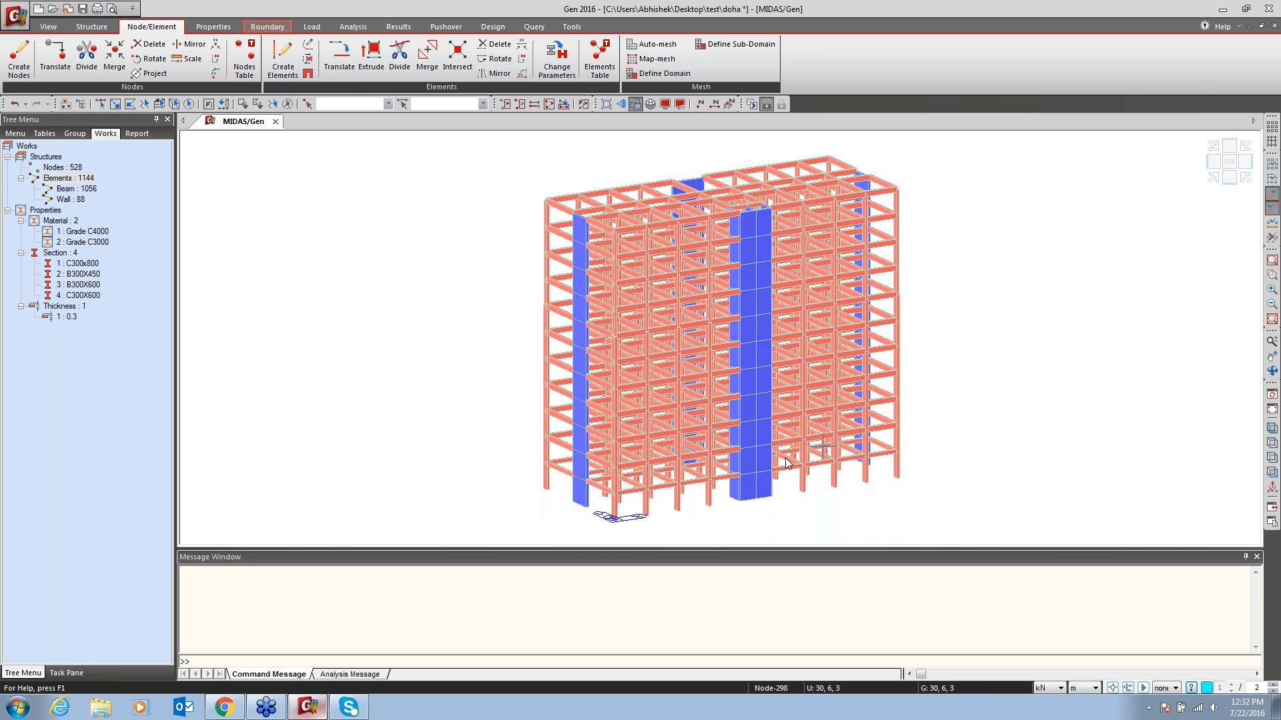
Isolate the floor at Z = 21 m with an XY plane selection, and reactivate all elements
click(274, 28)
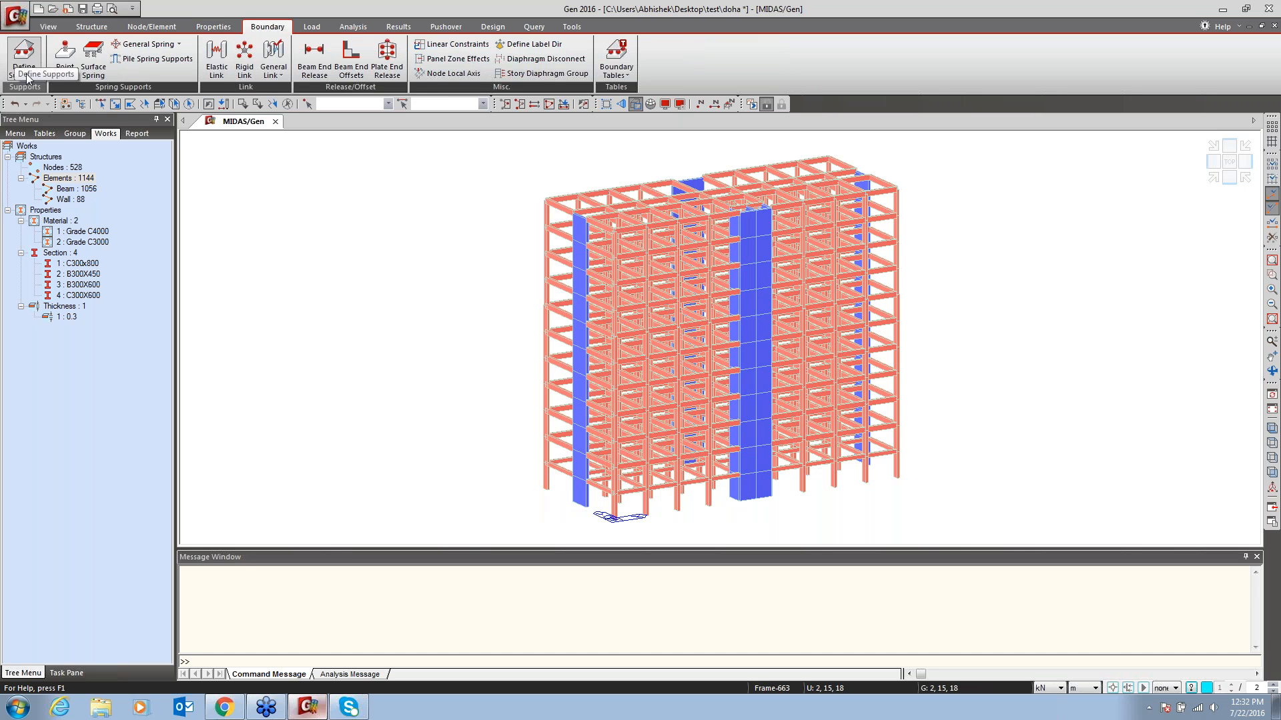
click(161, 107)
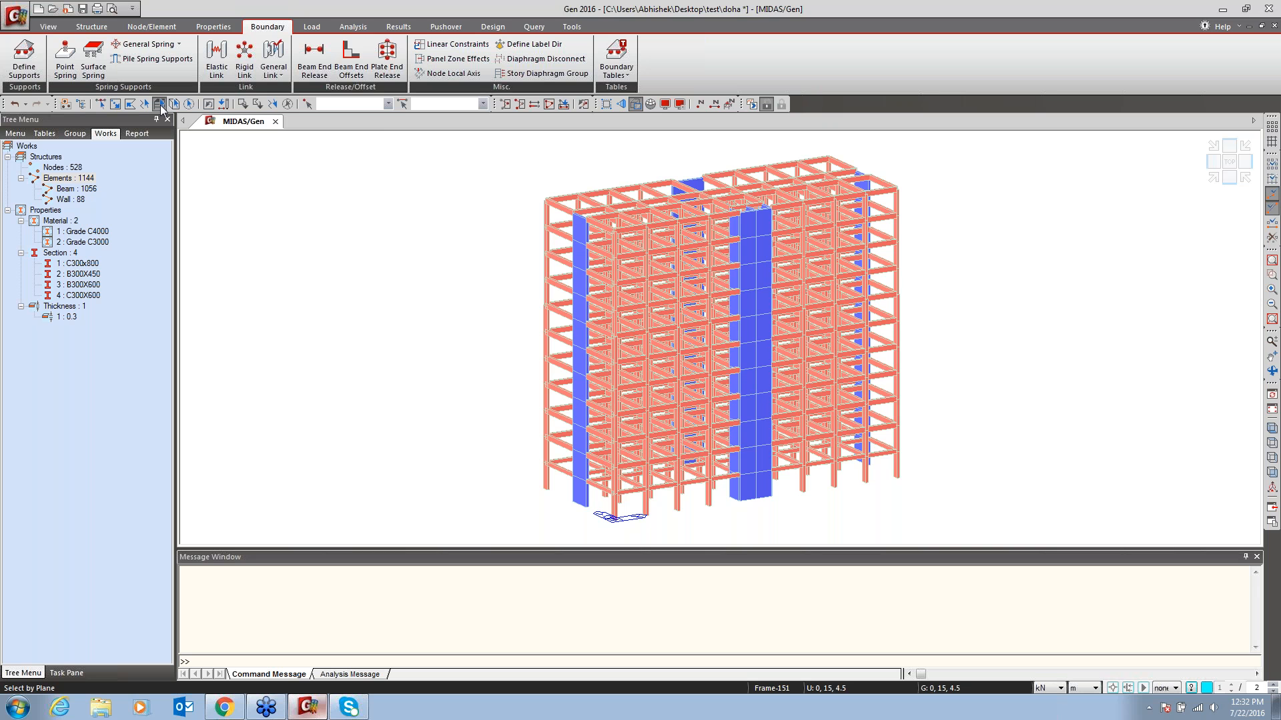
click(161, 107)
click(215, 199)
click(547, 308)
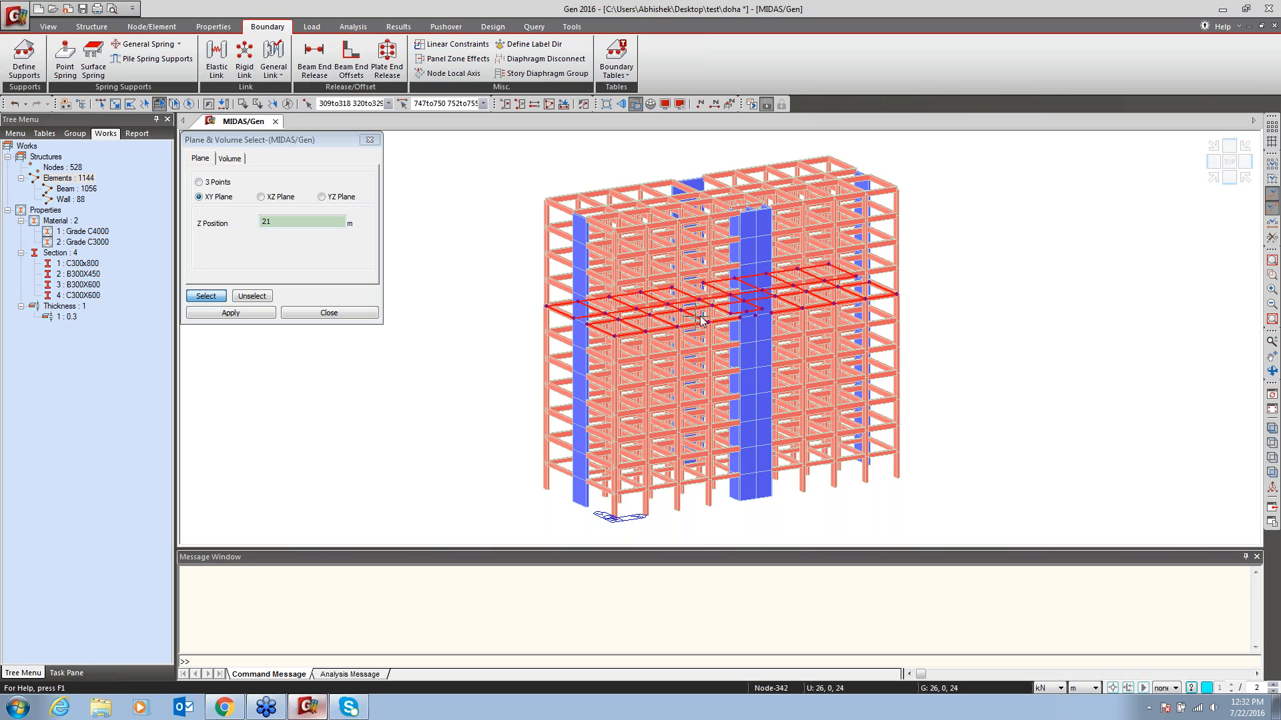
click(510, 105)
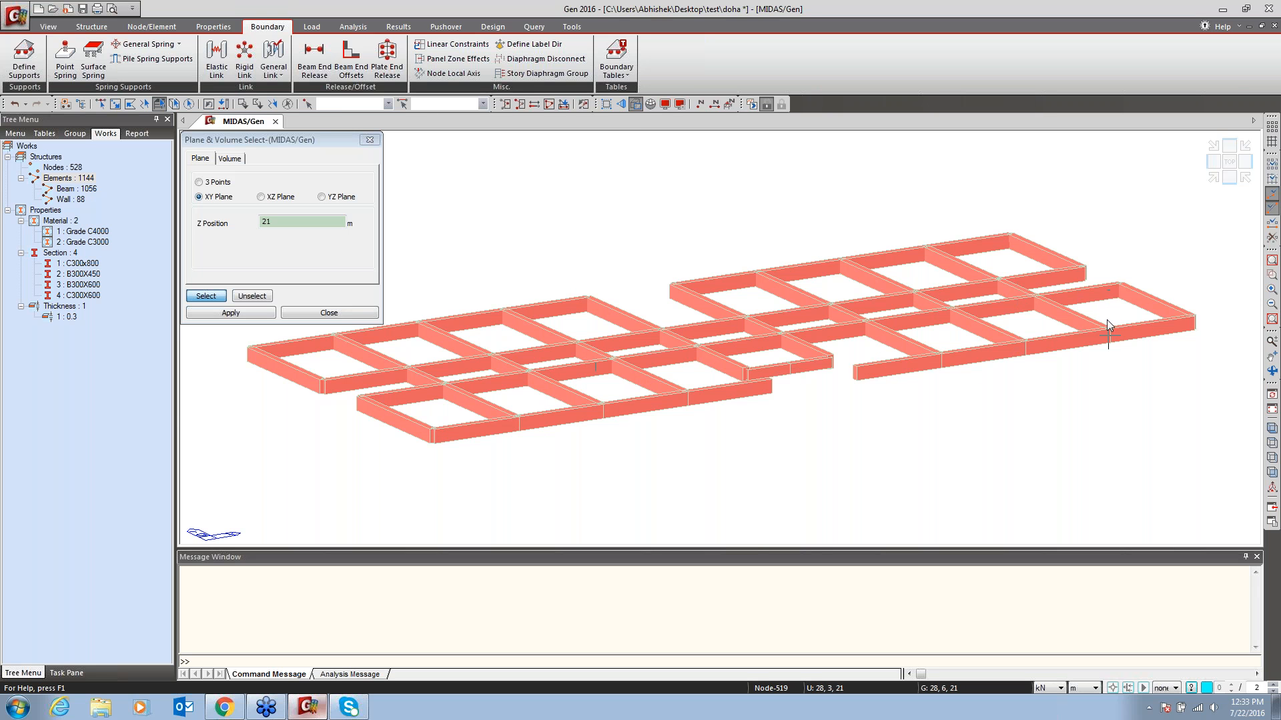
click(549, 104)
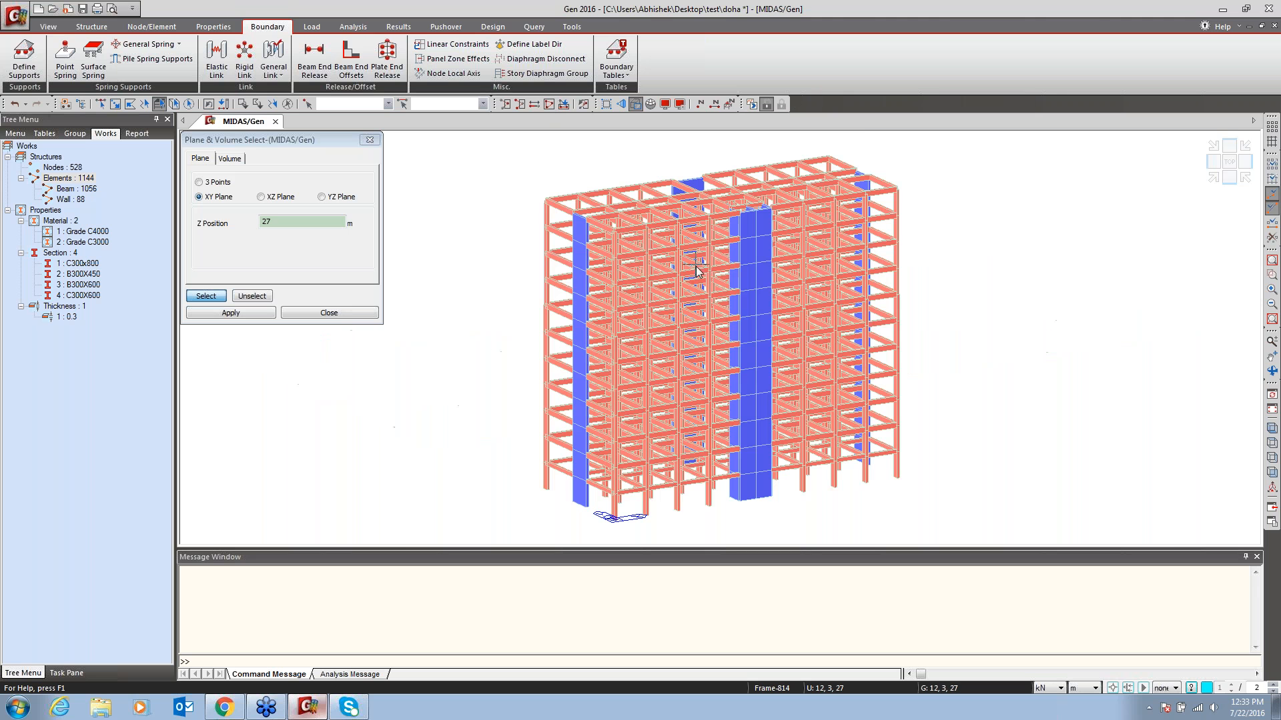
Isolate the rear frame at Y = 15 m with an XZ plane selection, and reactivate the whole model
click(272, 197)
click(547, 201)
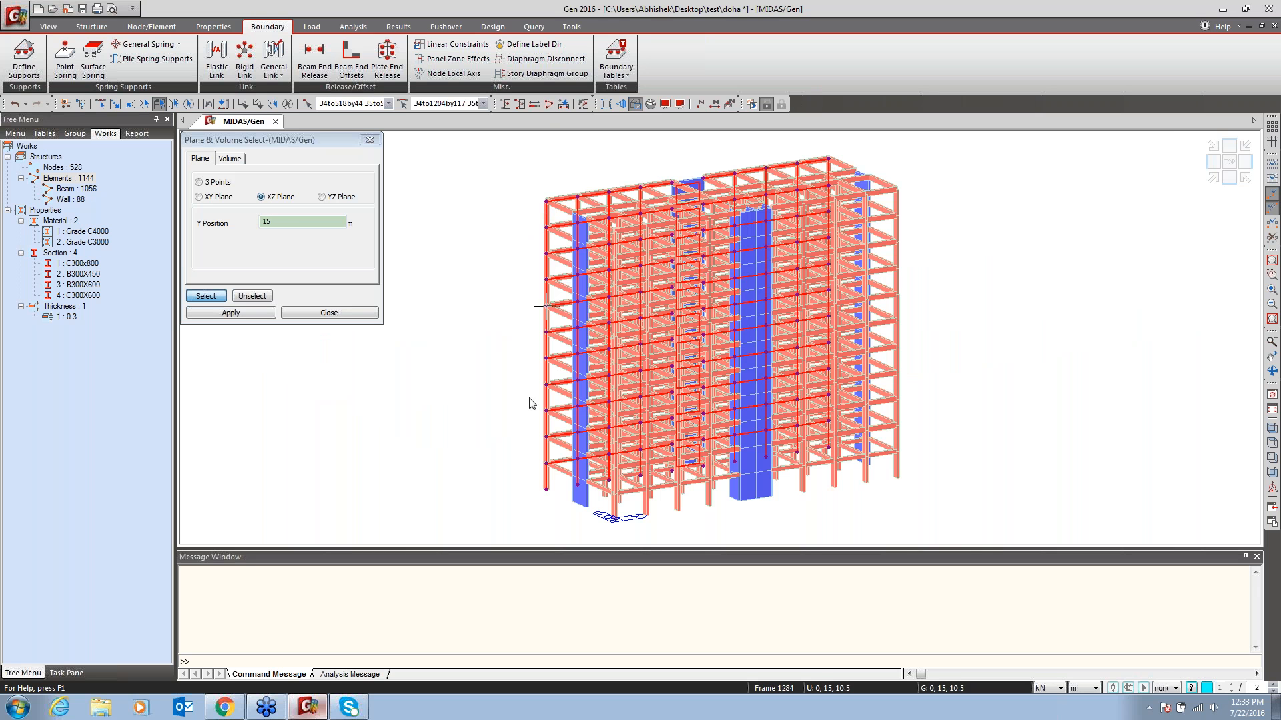
click(505, 104)
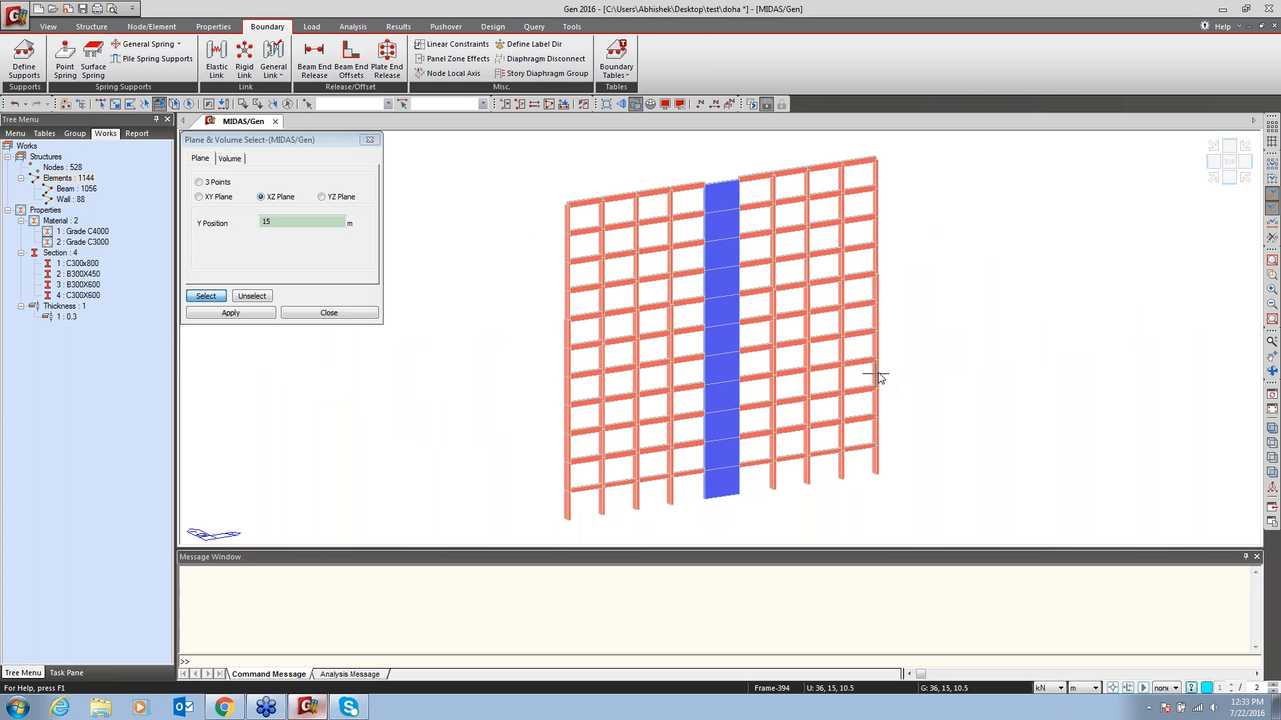
click(549, 104)
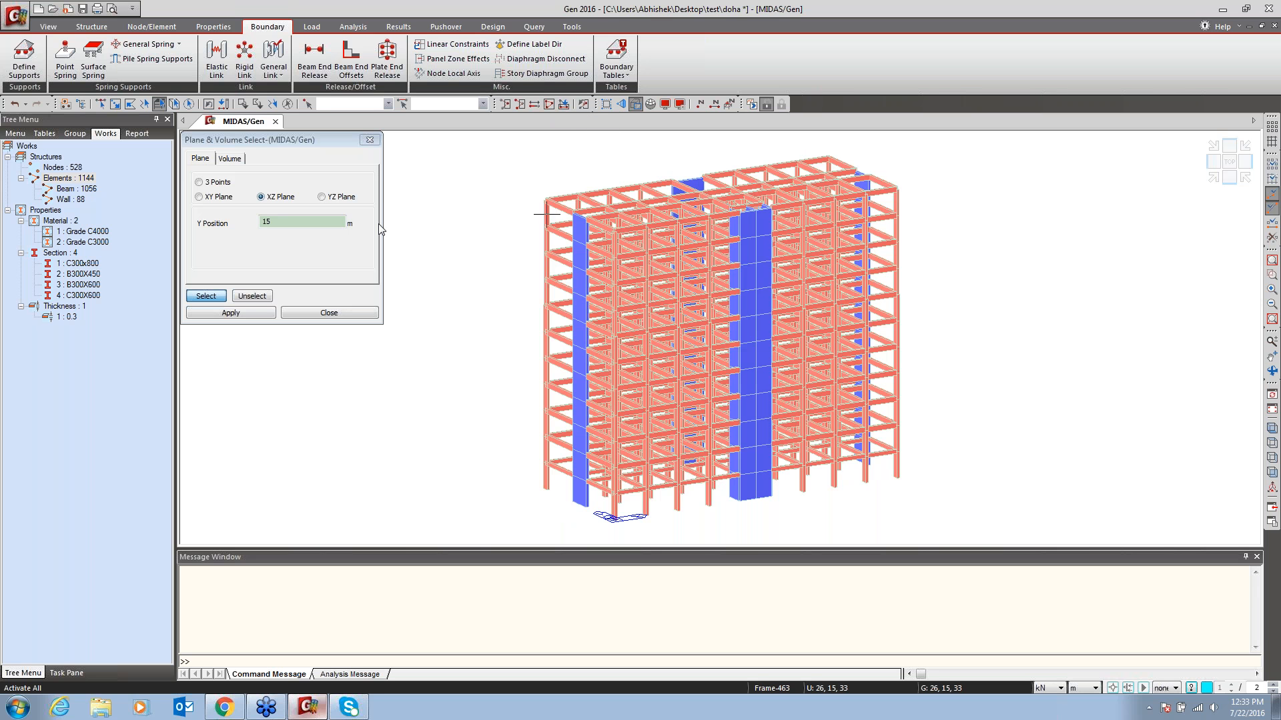
Isolate the end frame at X = 0 m with a YZ plane selection, and reactivate the full building
click(343, 198)
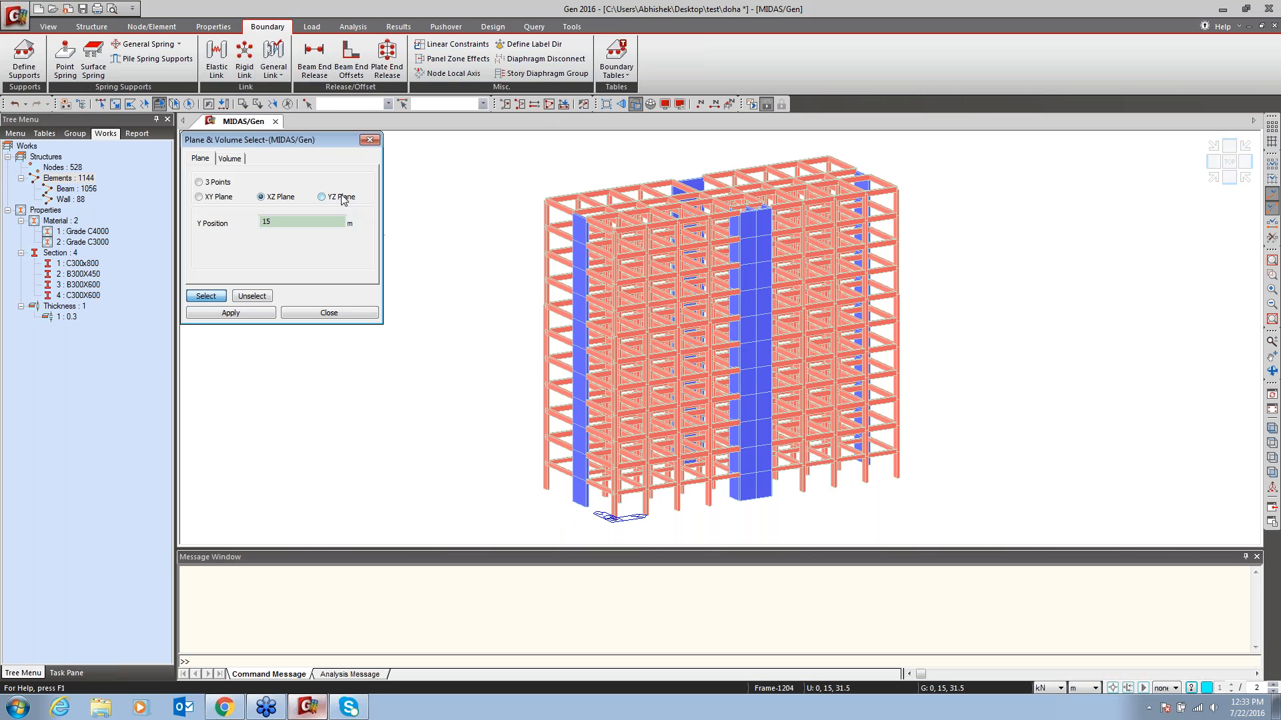
click(547, 200)
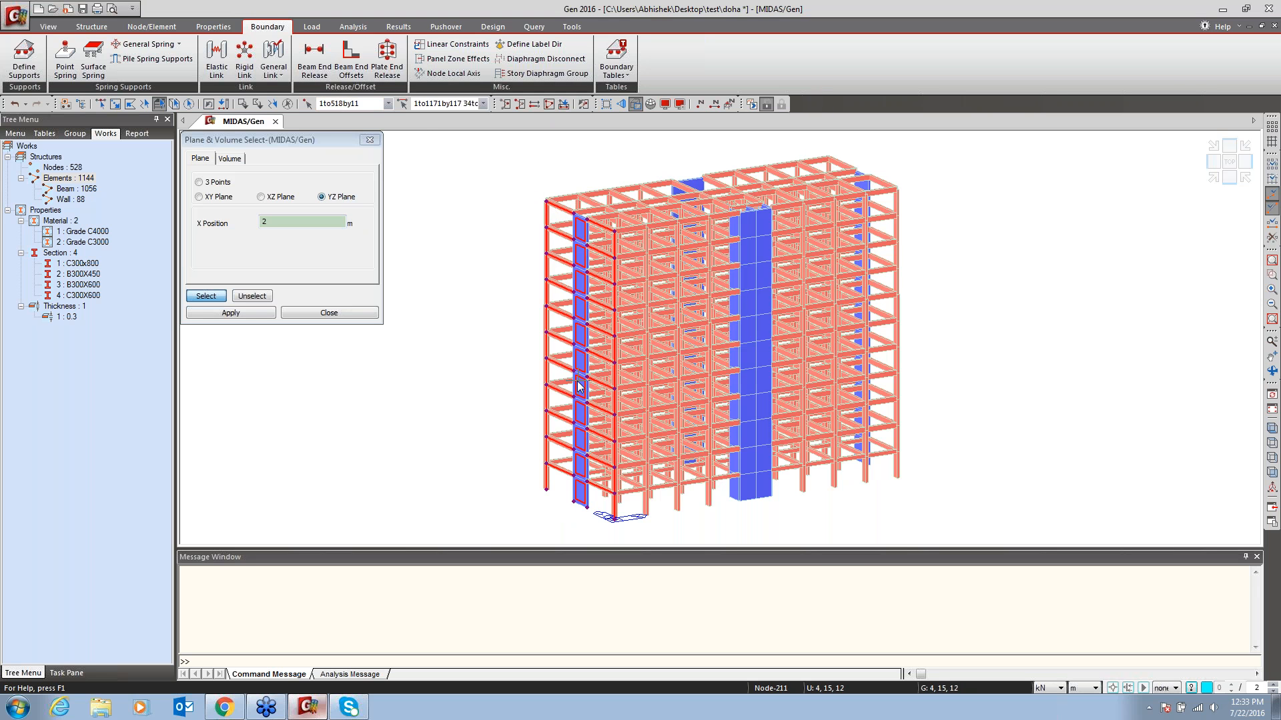
click(504, 104)
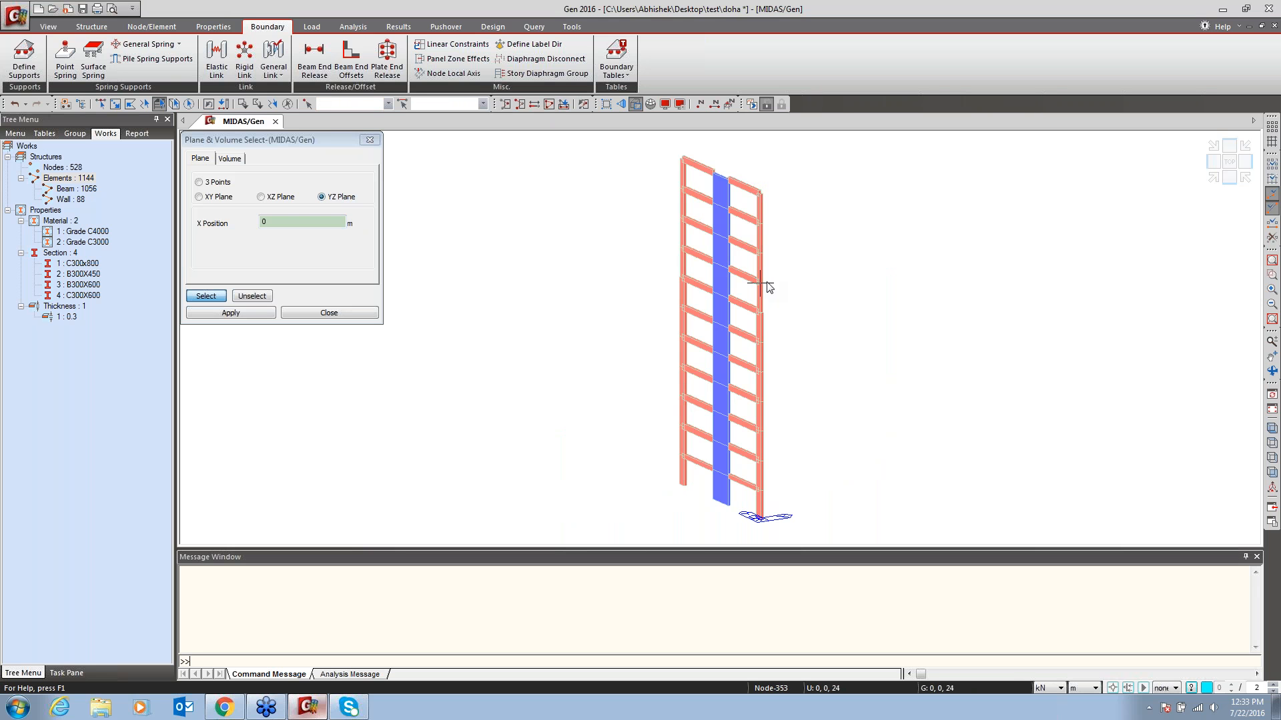
key(ctrl+a)
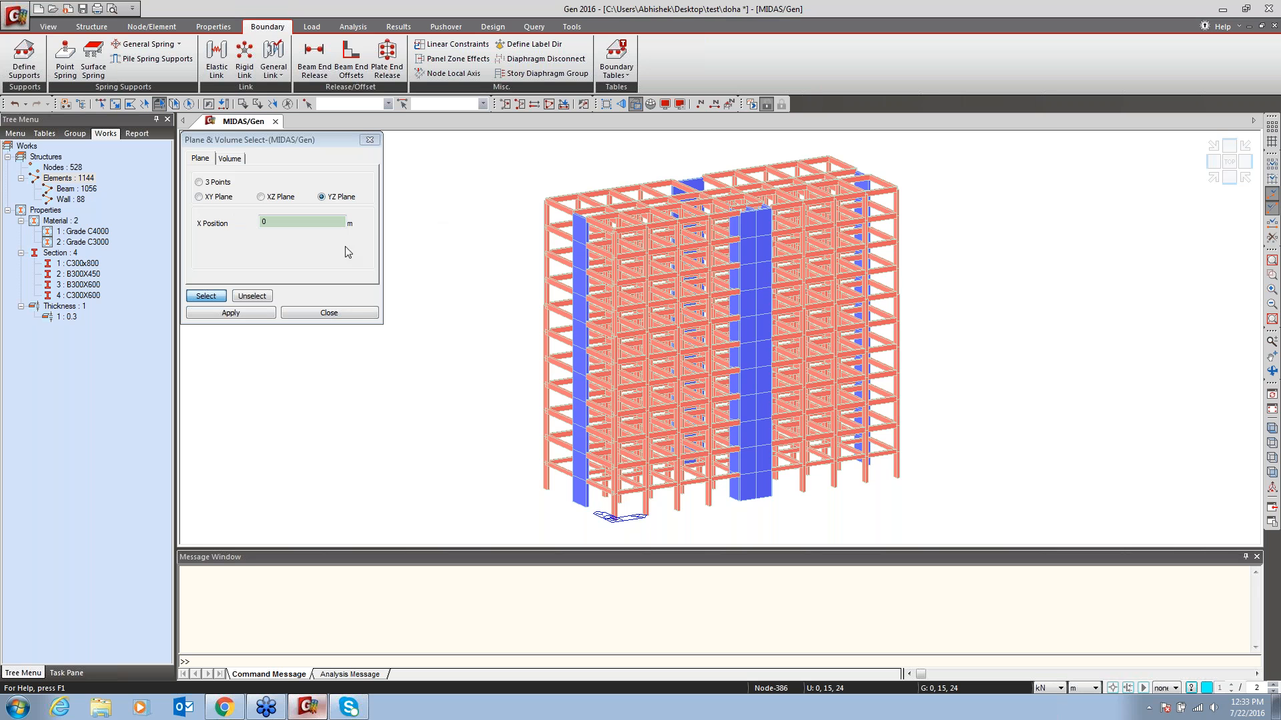
Add supports restraining all translations (D-ALL) and rotations (R-ALL) to the building's base nodes at Z = 0
click(198, 197)
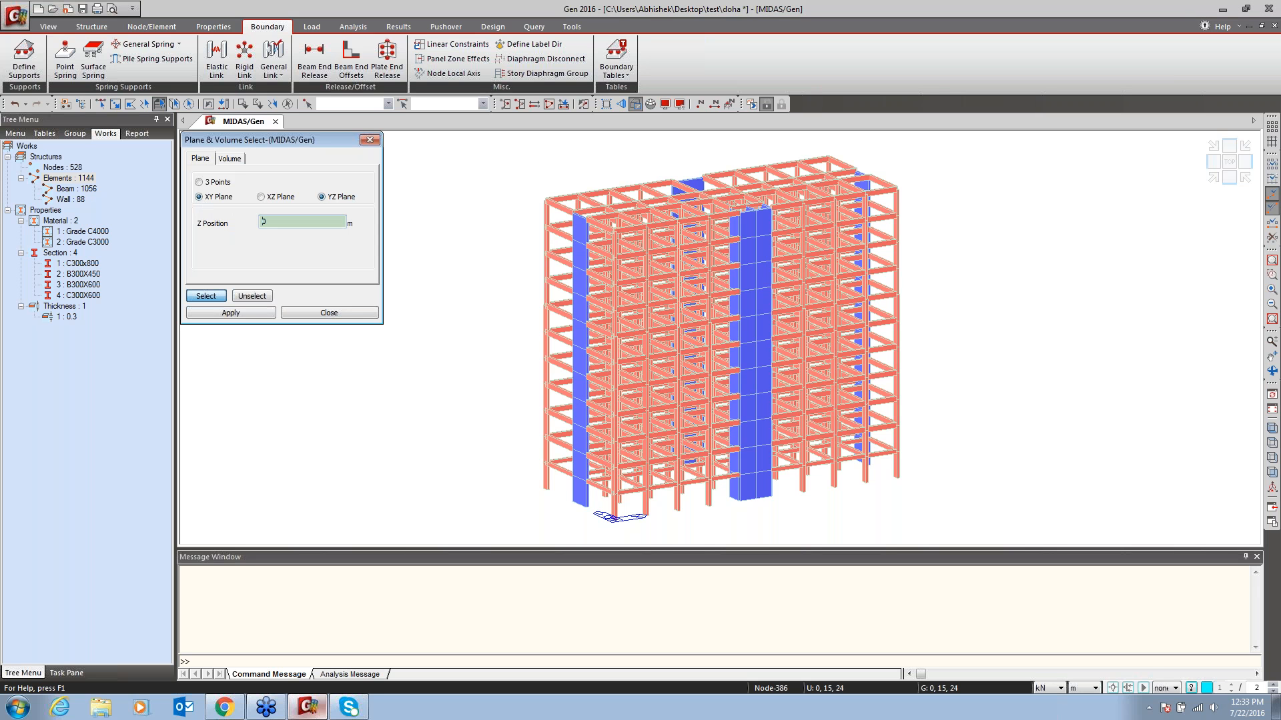
key(Return)
click(337, 314)
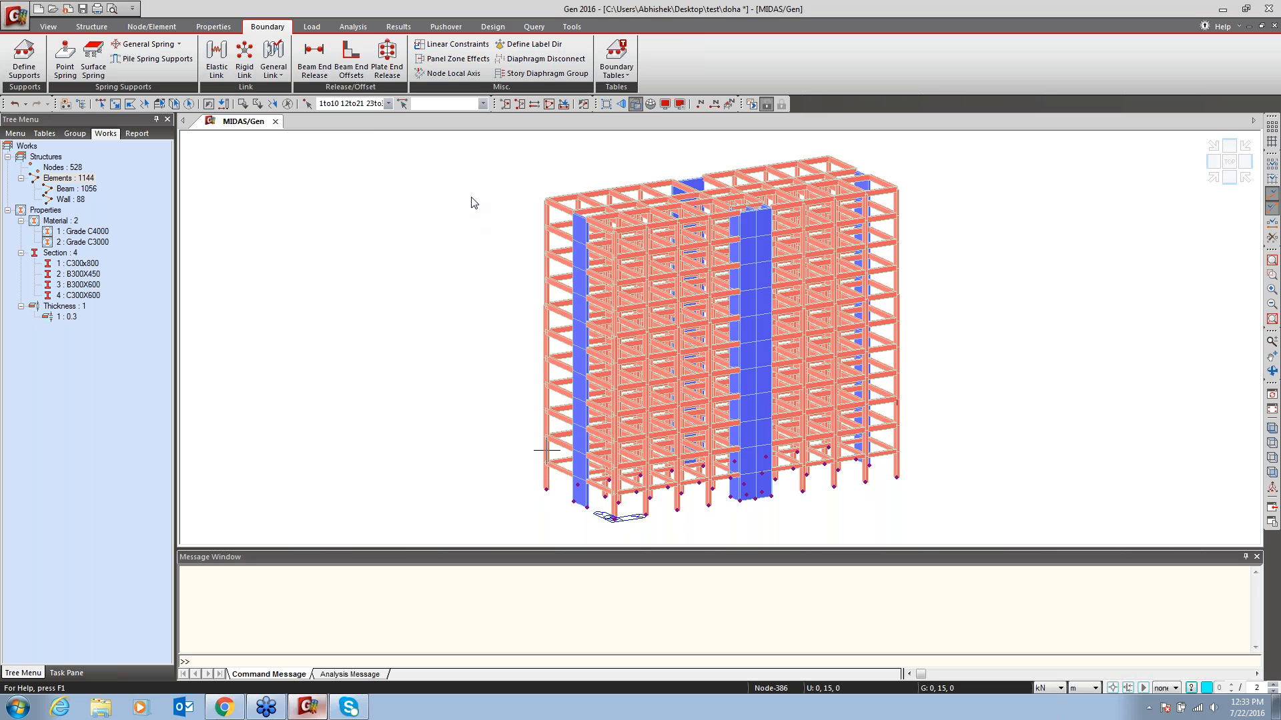
right_click(336, 312)
mouse_move(373, 357)
click(536, 10)
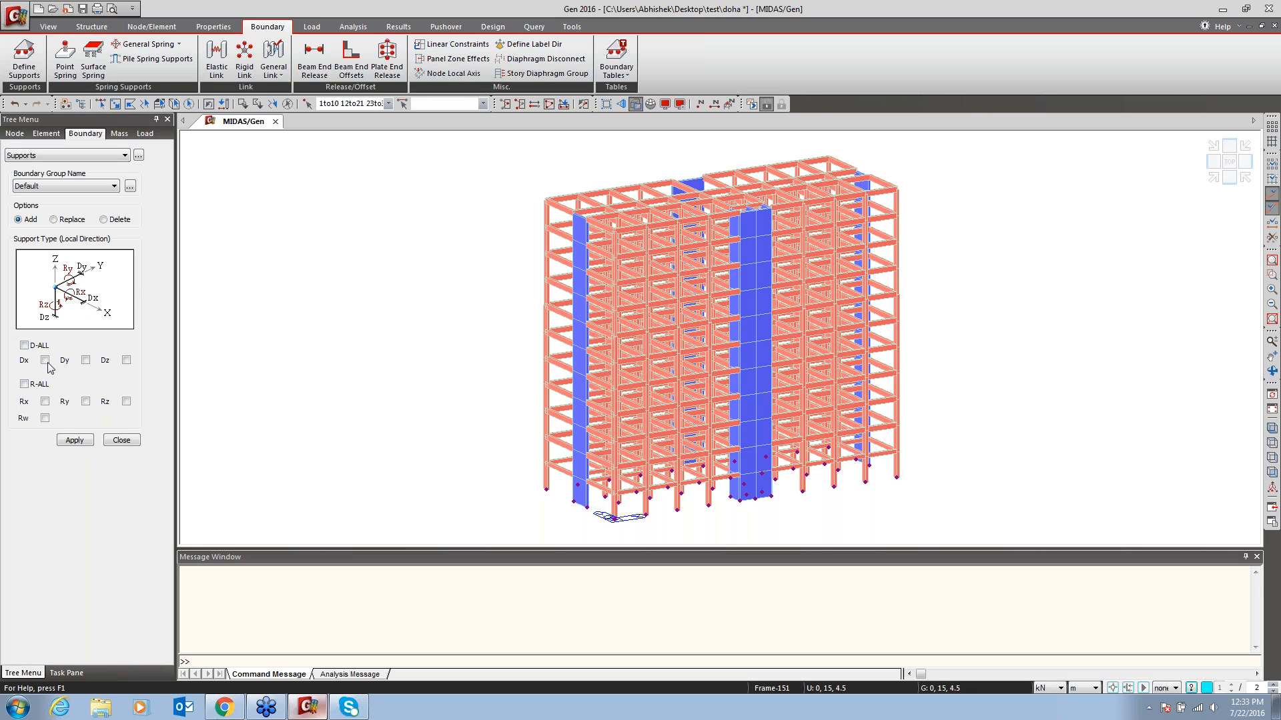
click(25, 385)
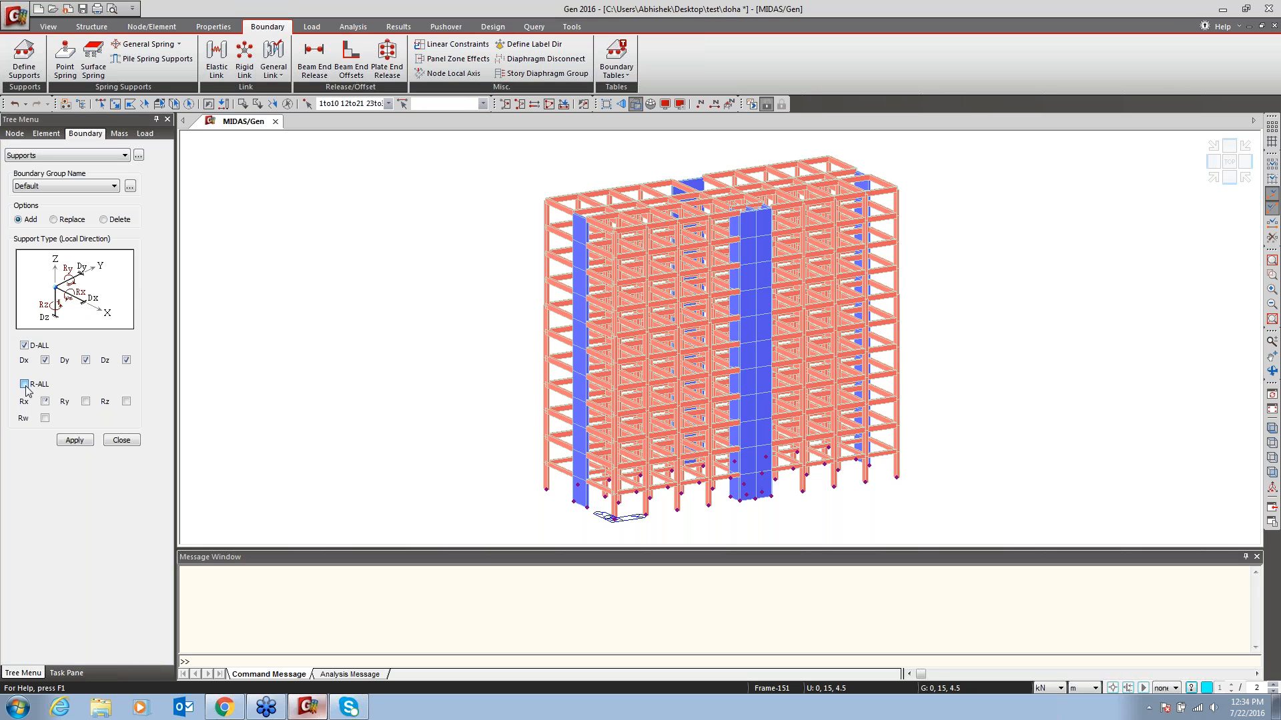
click(74, 441)
click(121, 440)
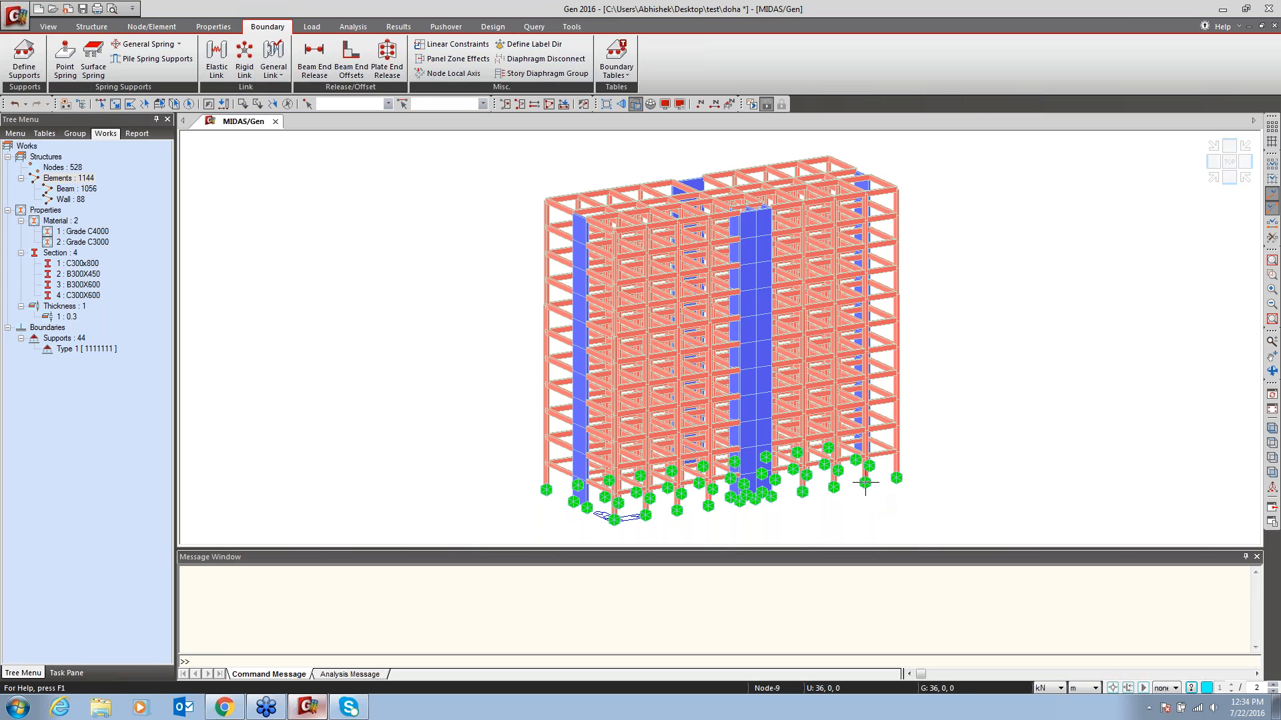
Set the Structure Type options to convert self-weight into X, Y, Z masses and align the top of slab sections with the floor
click(1272, 274)
drag(623, 189, 523, 279)
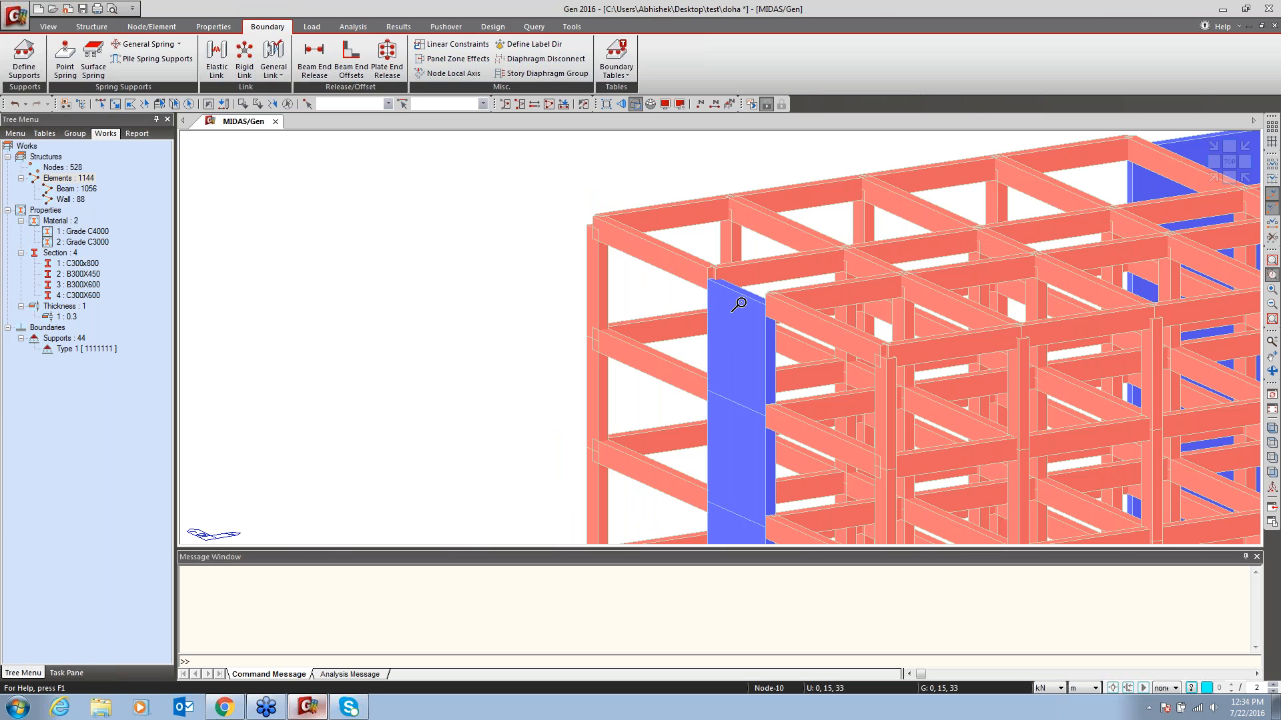
click(1272, 277)
click(89, 27)
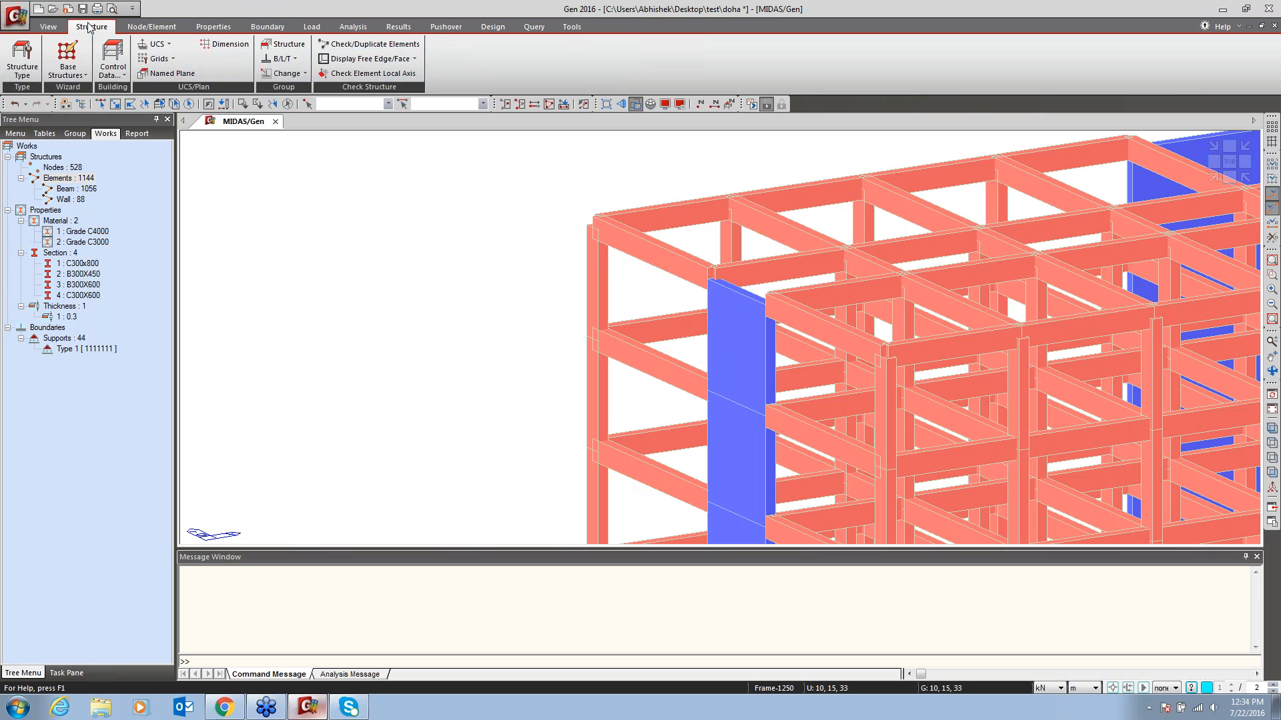
click(22, 63)
drag(575, 219, 319, 113)
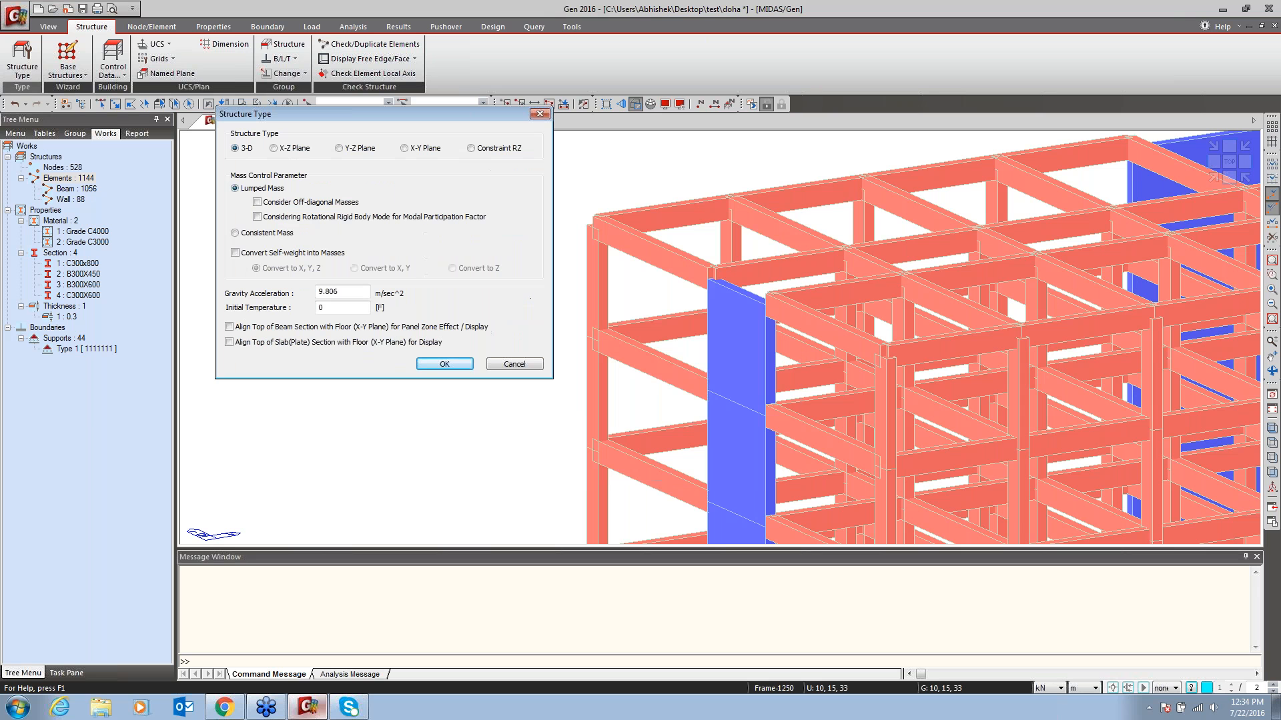
click(250, 253)
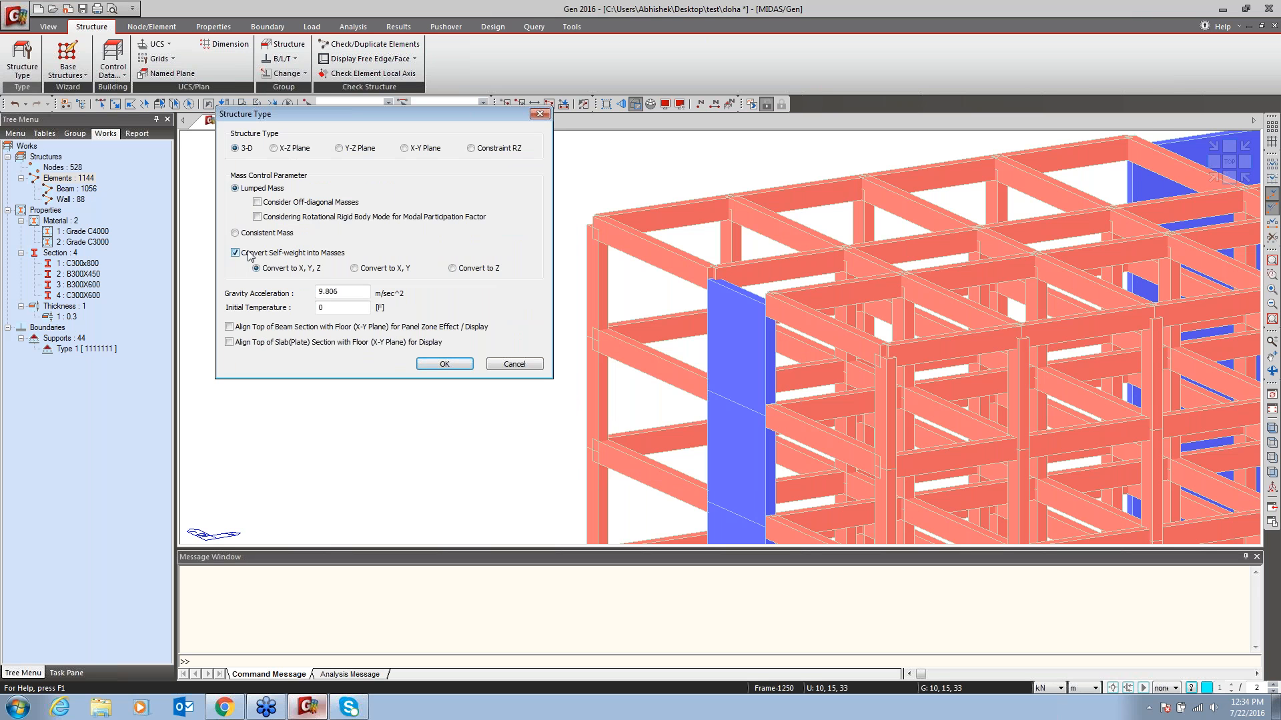
click(242, 344)
click(441, 365)
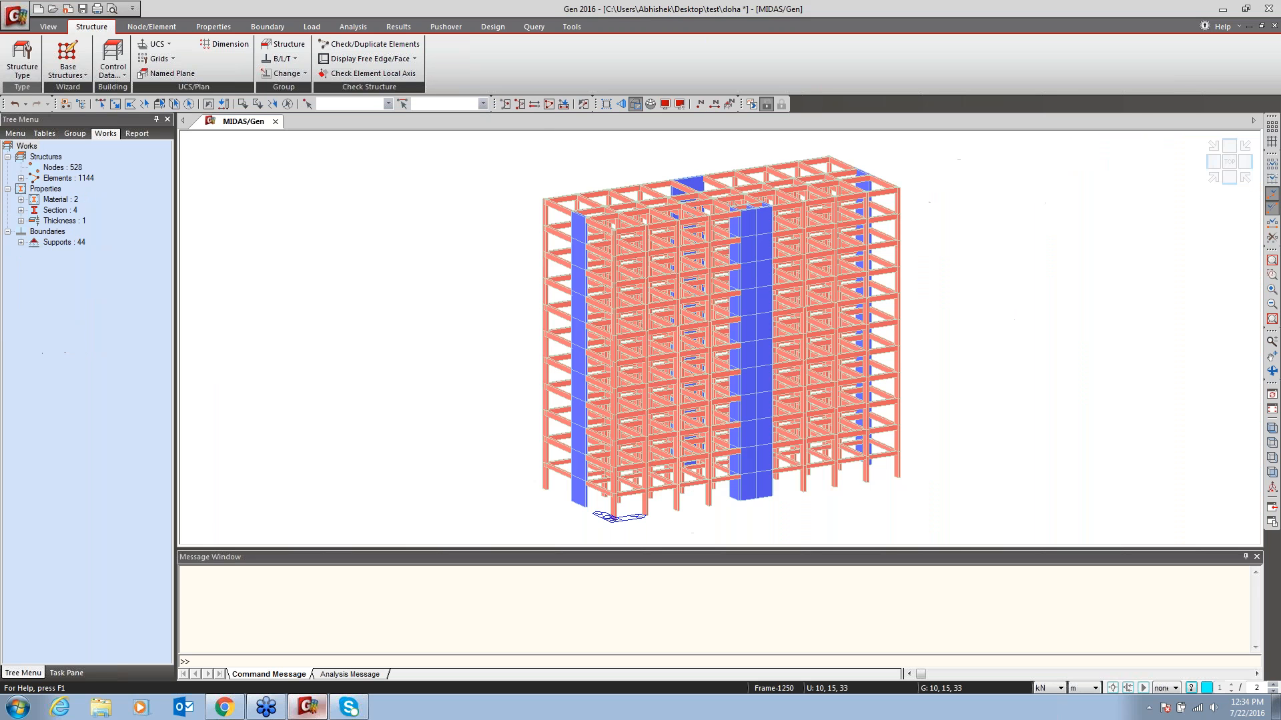
Examine the beam, column and wall alignment at the building's upper corner at close range, and return to the full model
click(1272, 275)
drag(533, 241, 604, 193)
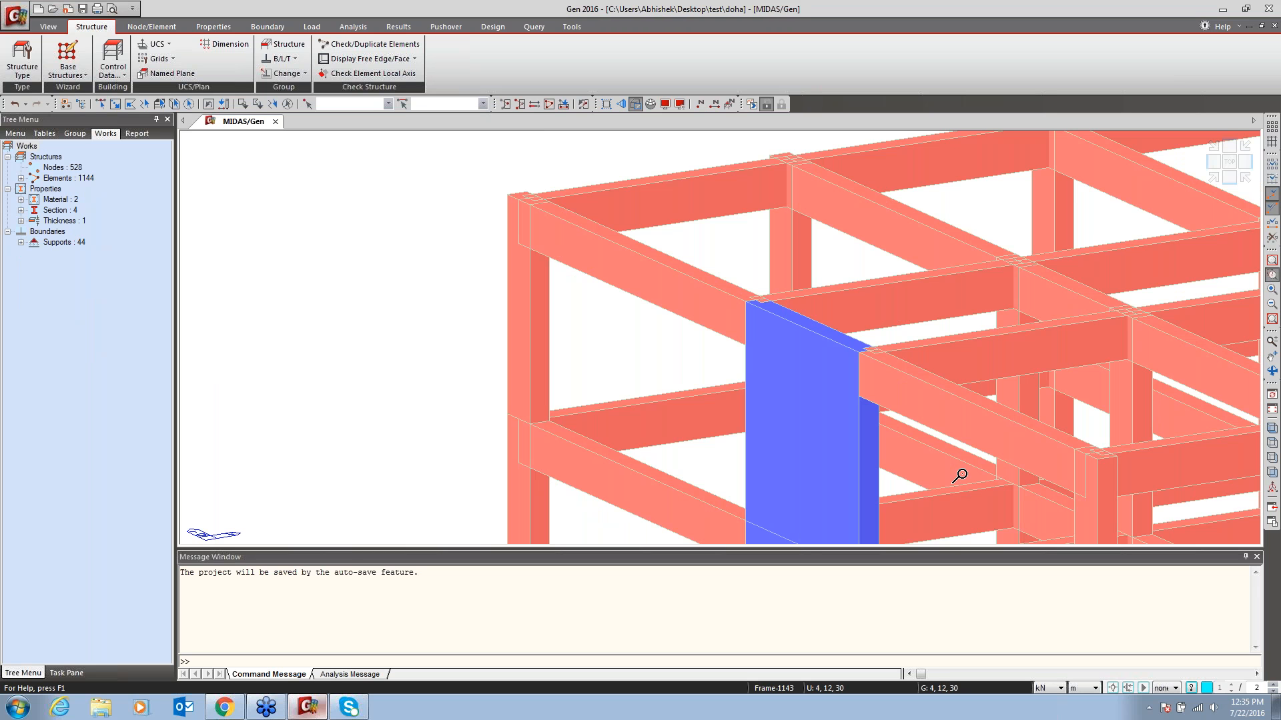
click(1272, 274)
click(1272, 260)
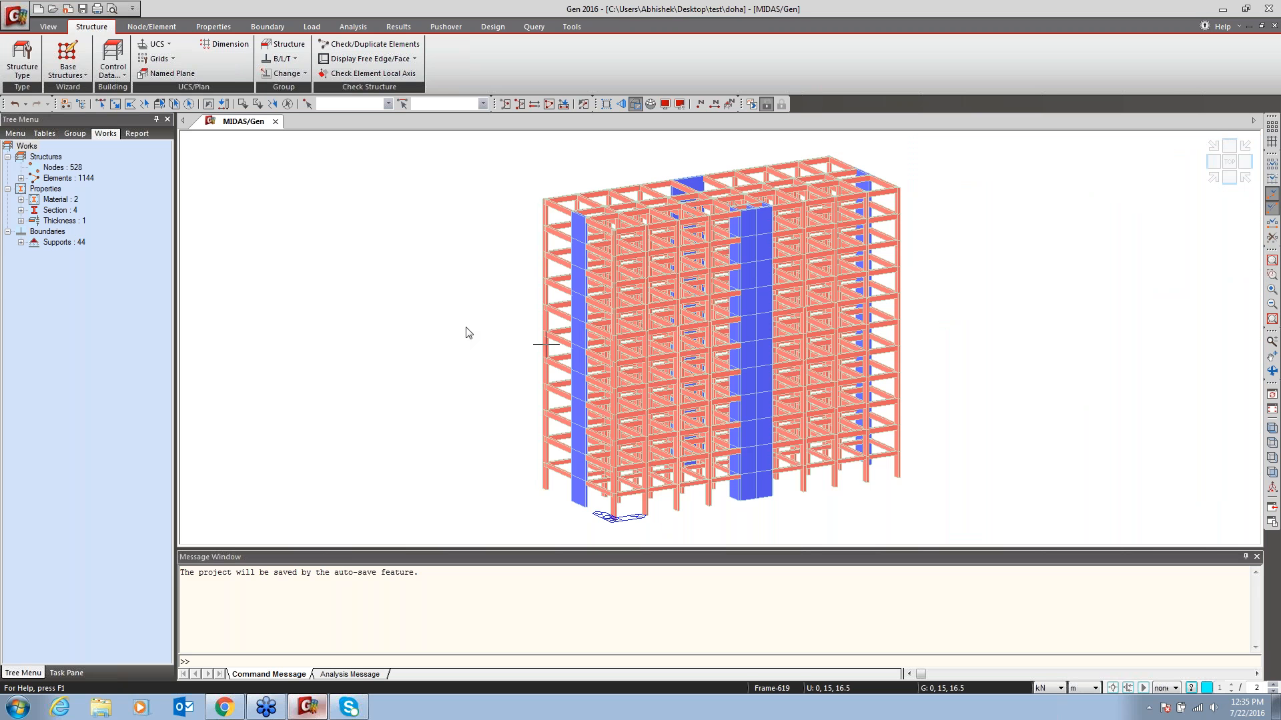
Review the Building Control options from Story Data, leave them unchanged, and open the automatic generation of story data
click(118, 76)
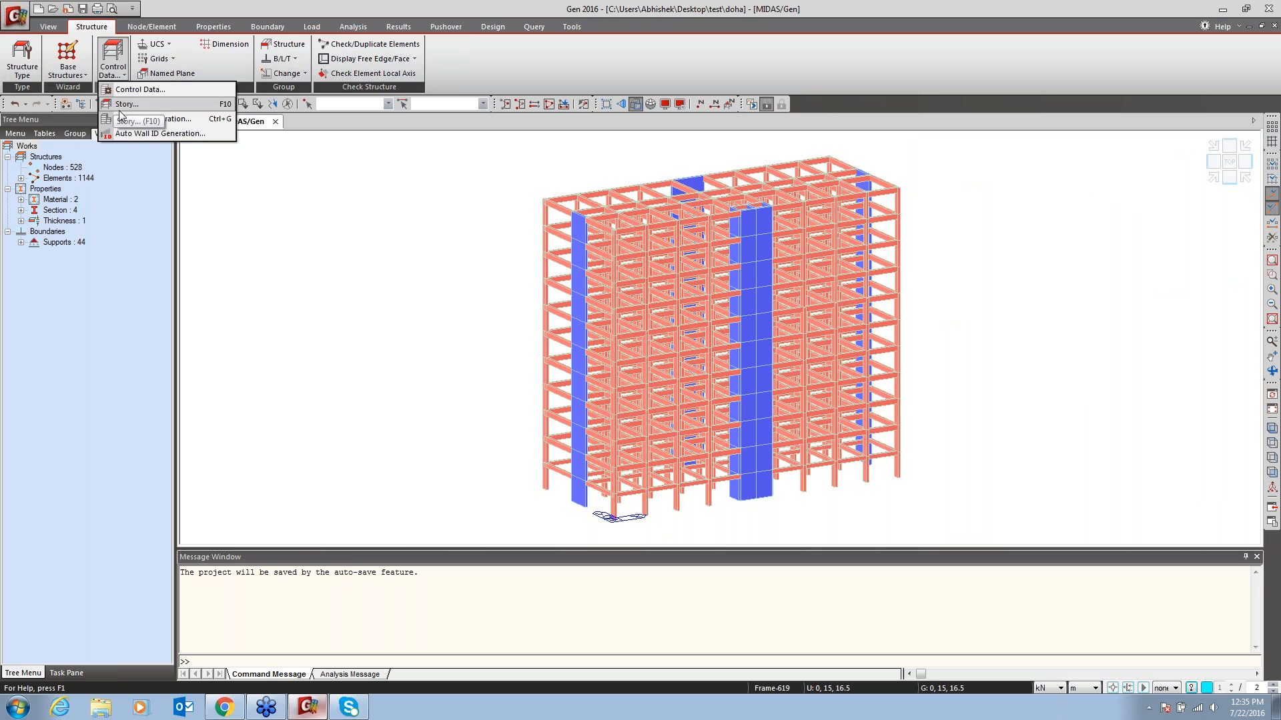
click(126, 107)
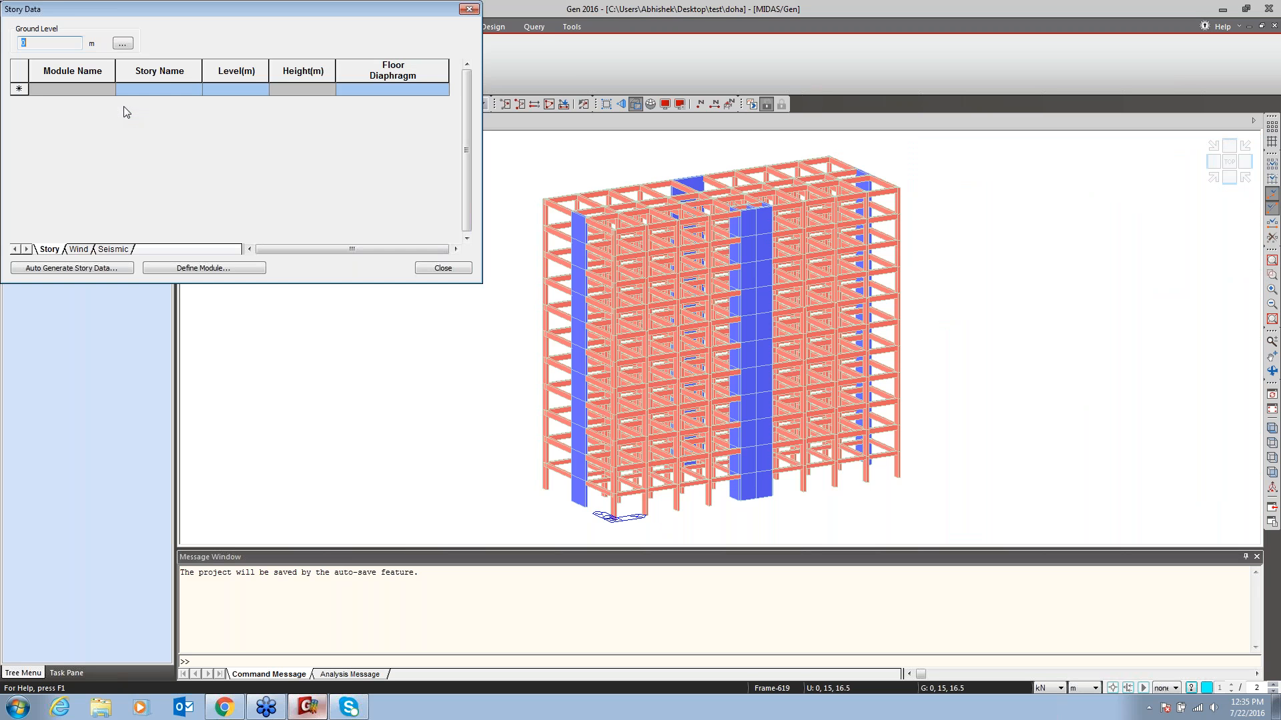
drag(189, 8, 309, 65)
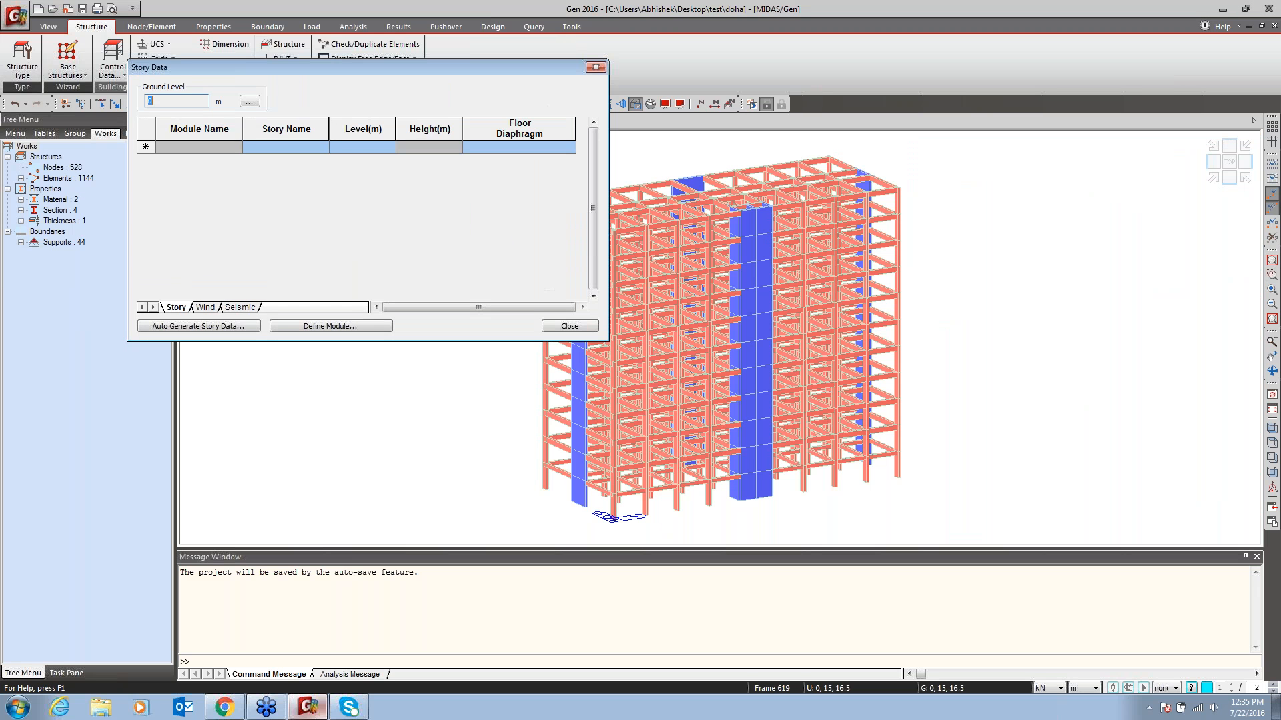
click(249, 101)
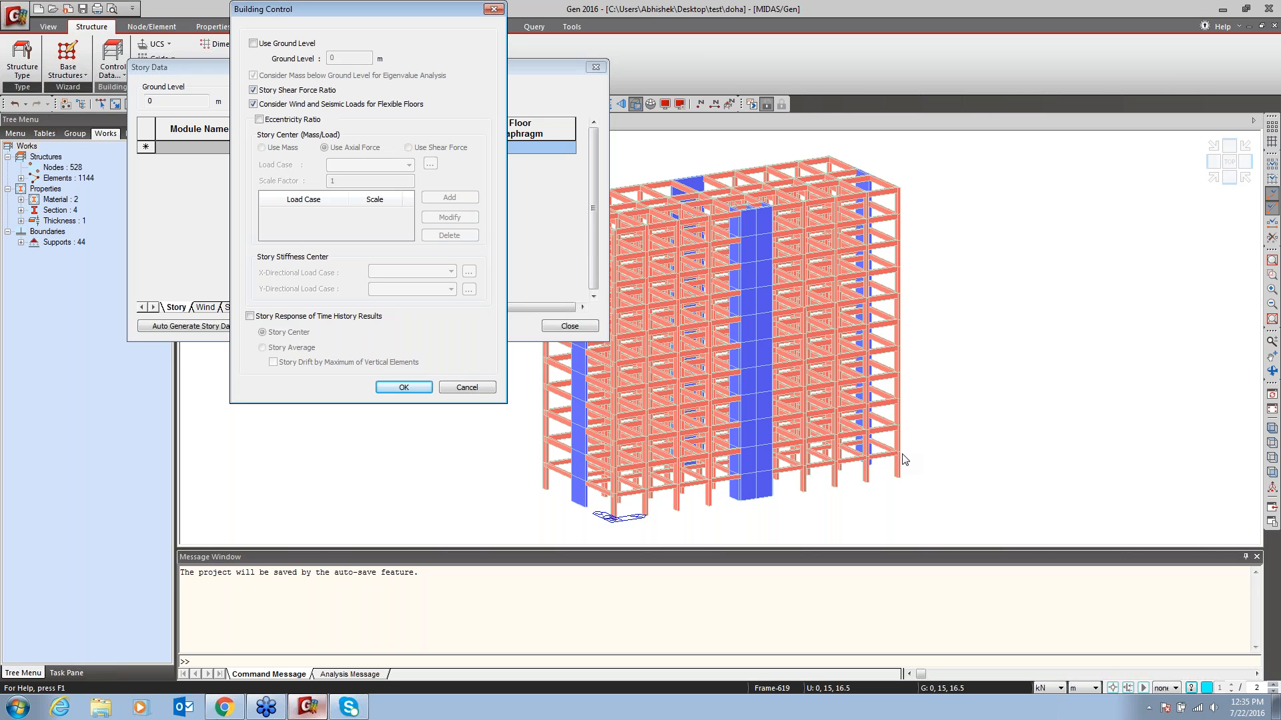
click(469, 388)
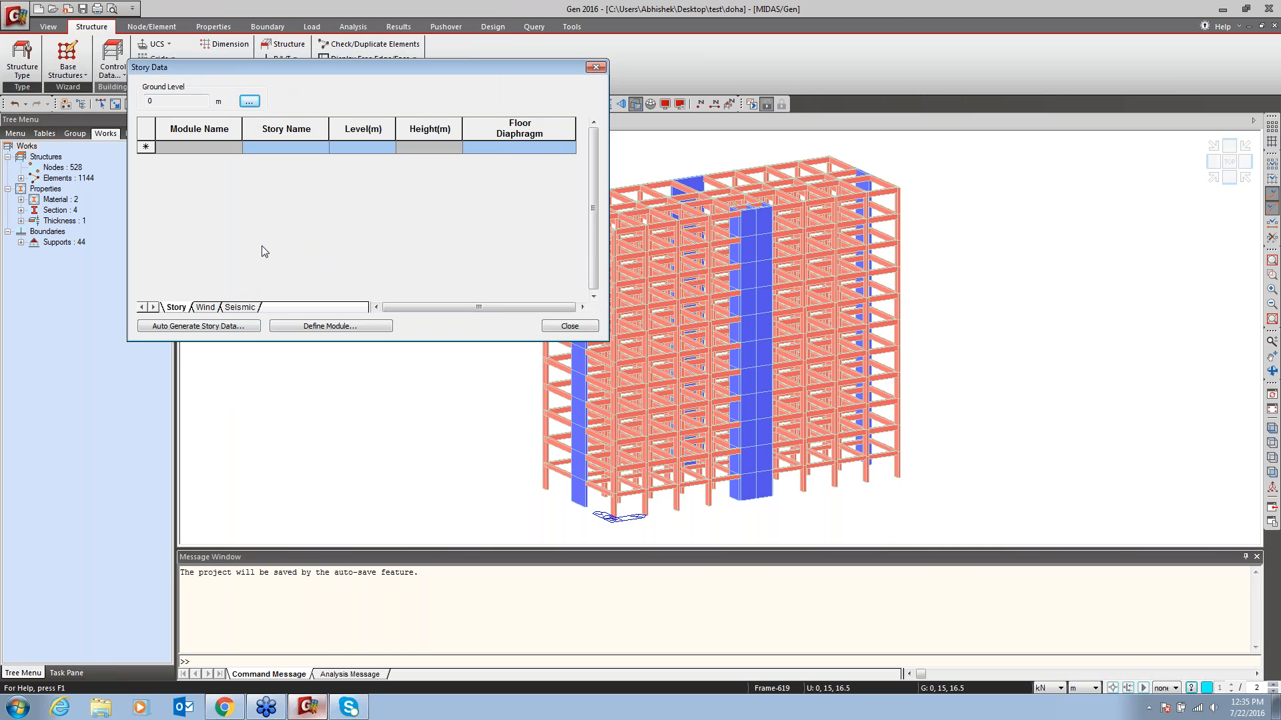
click(193, 326)
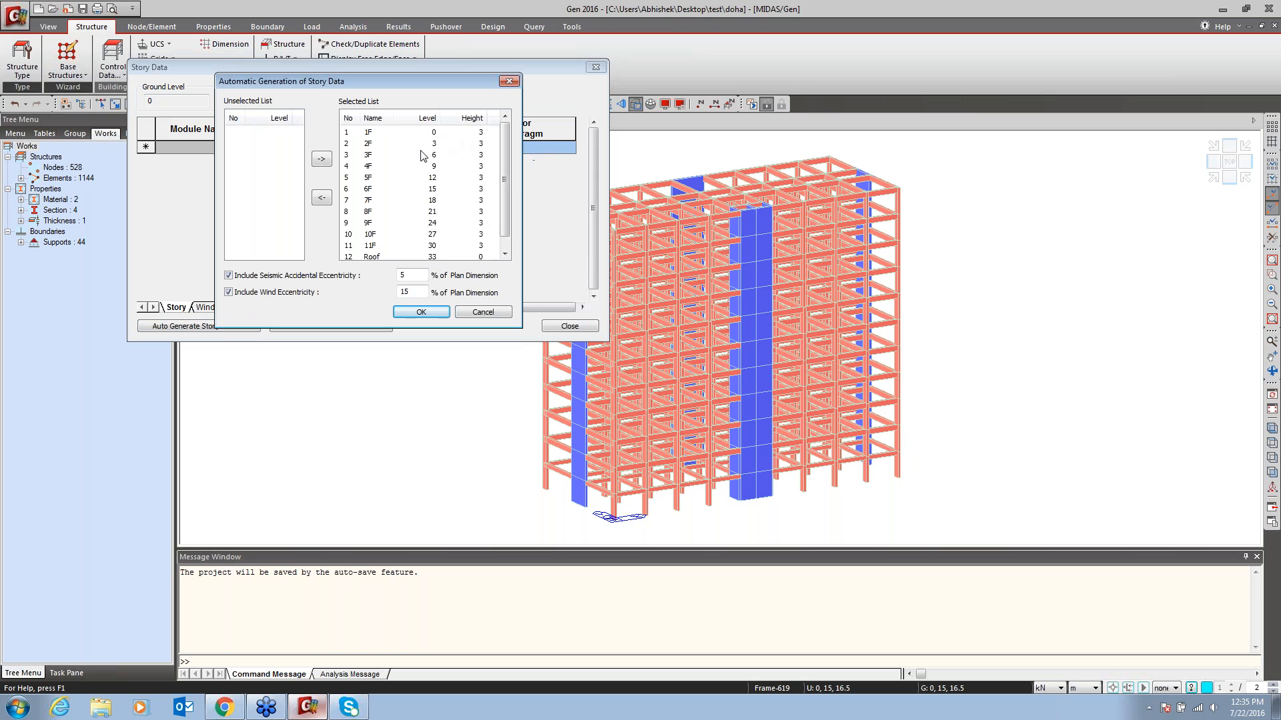
Try excluding the 12 m level from the selected stories, and return it to the selected list
drag(501, 175, 505, 200)
click(360, 166)
click(320, 198)
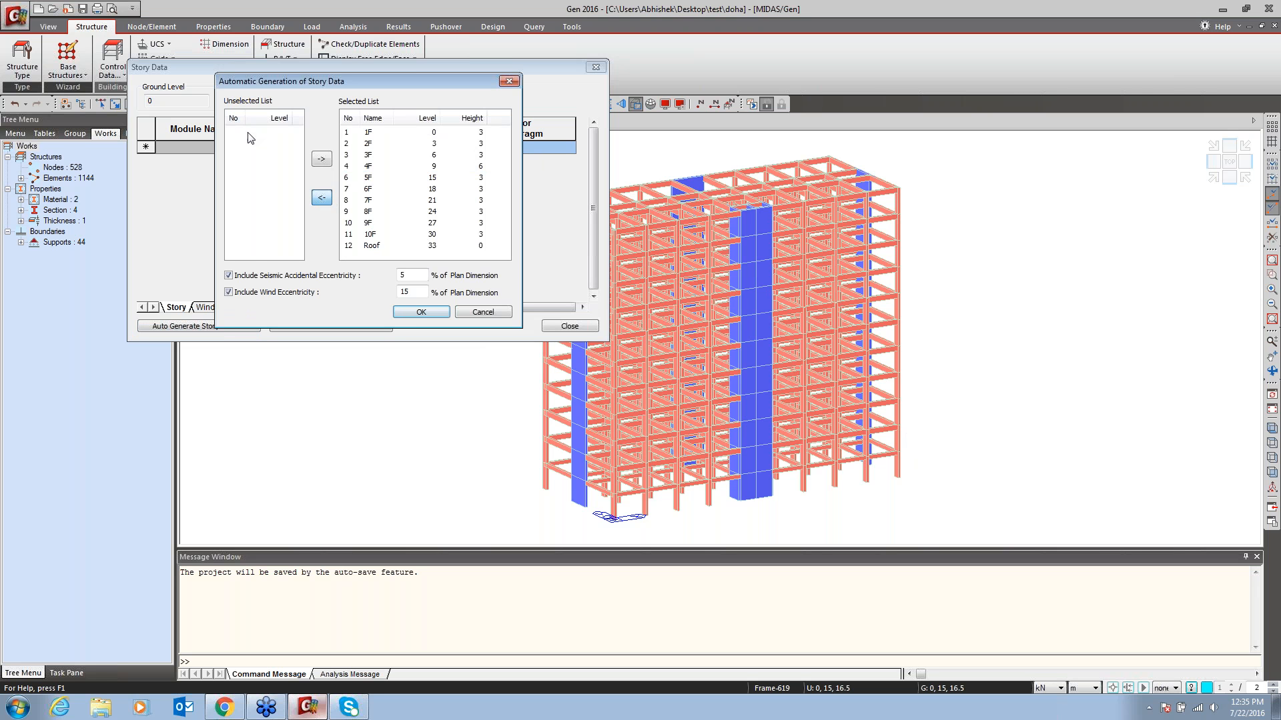
click(285, 135)
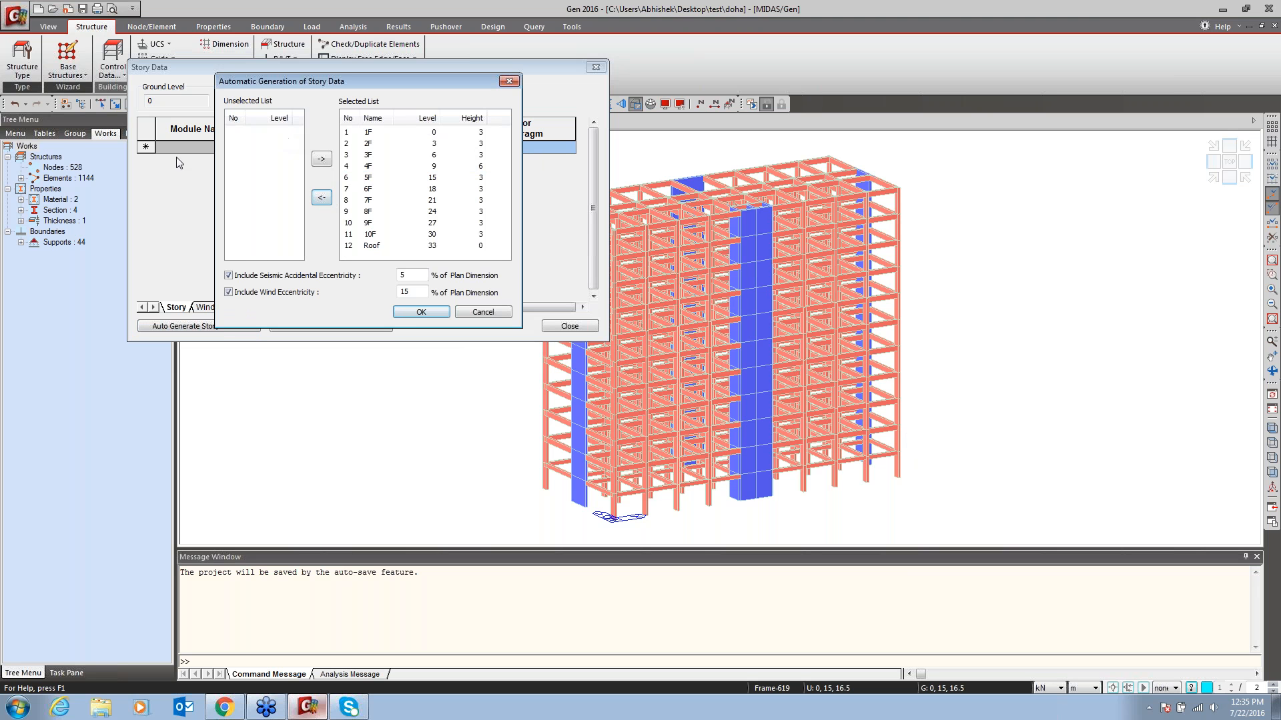
click(322, 160)
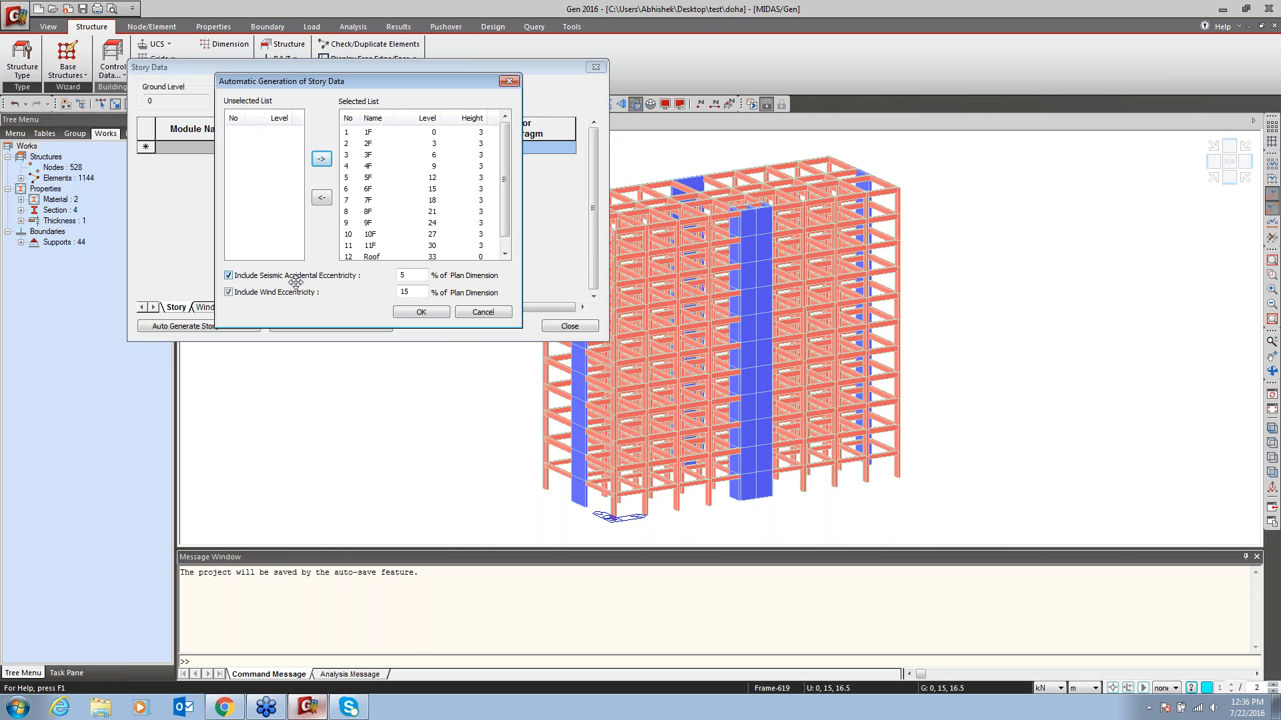
Generate stories for all levels from 0 to 33 m with 5% seismic accidental eccentricity and 15% wind eccentricity
drag(419, 275, 359, 277)
drag(417, 292, 361, 289)
click(414, 273)
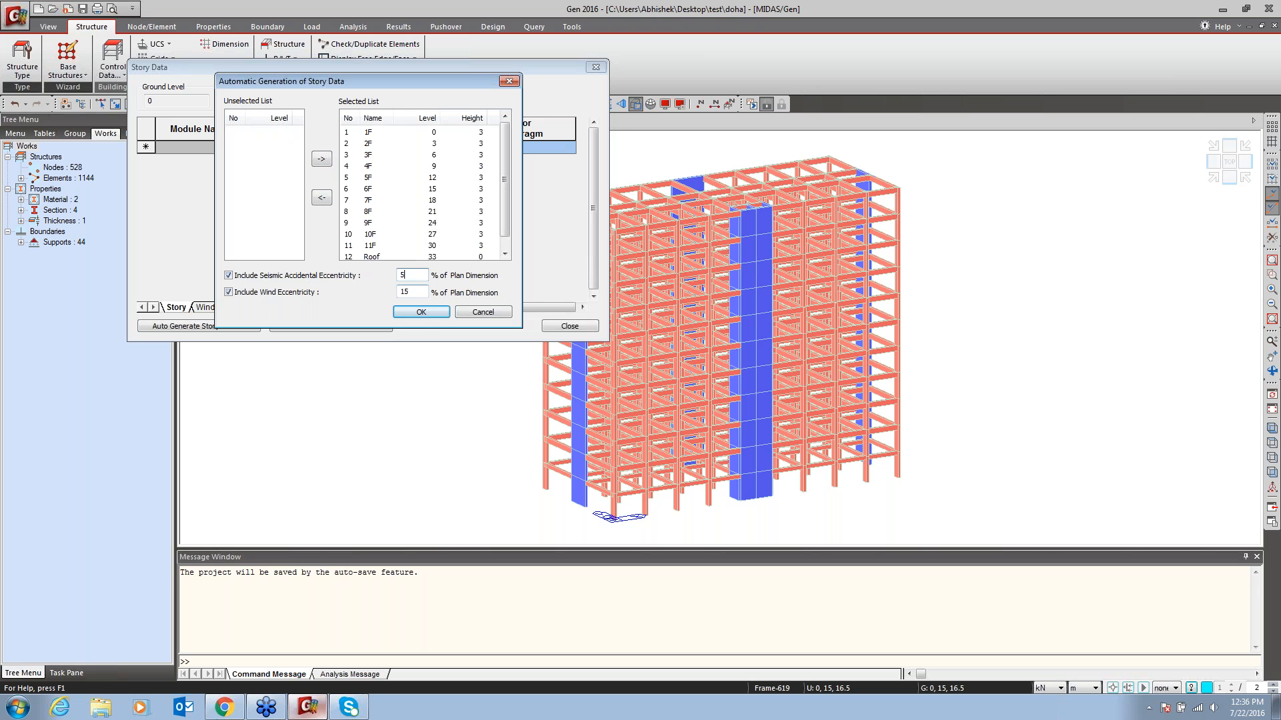
click(421, 312)
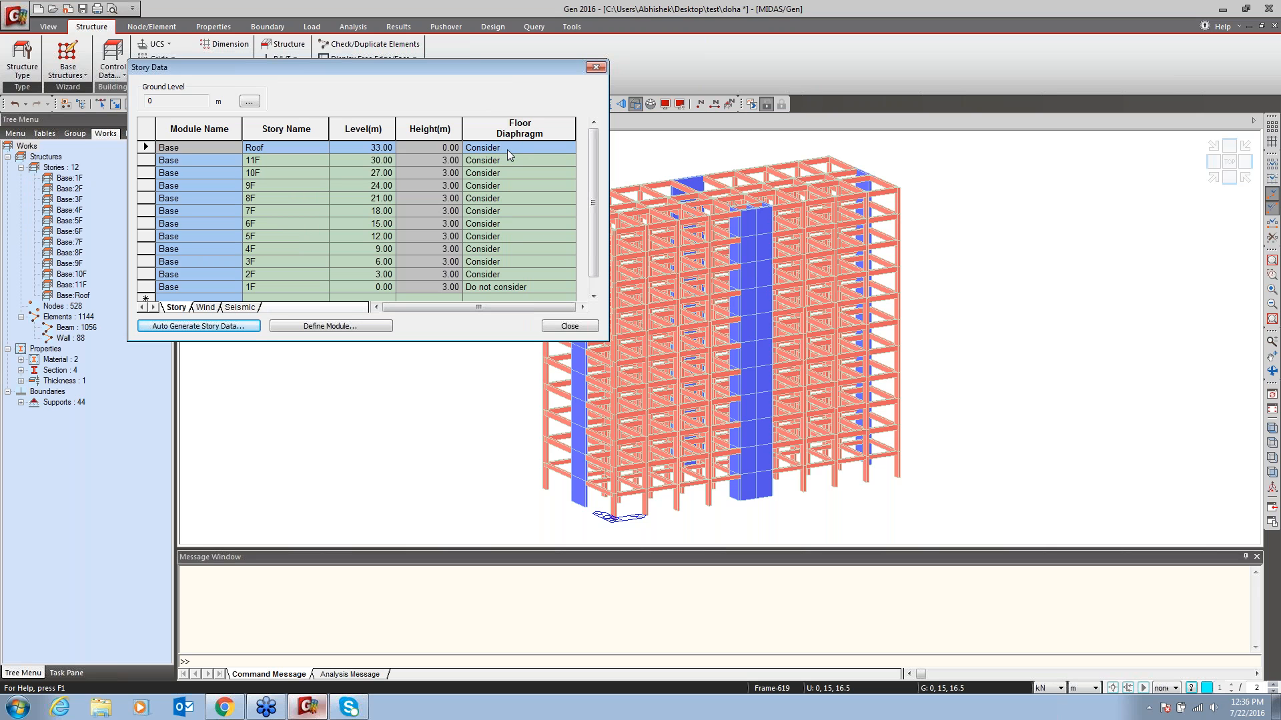
Examine the floor diaphragm settings of the Roof and 11F stories in the story data table
click(558, 148)
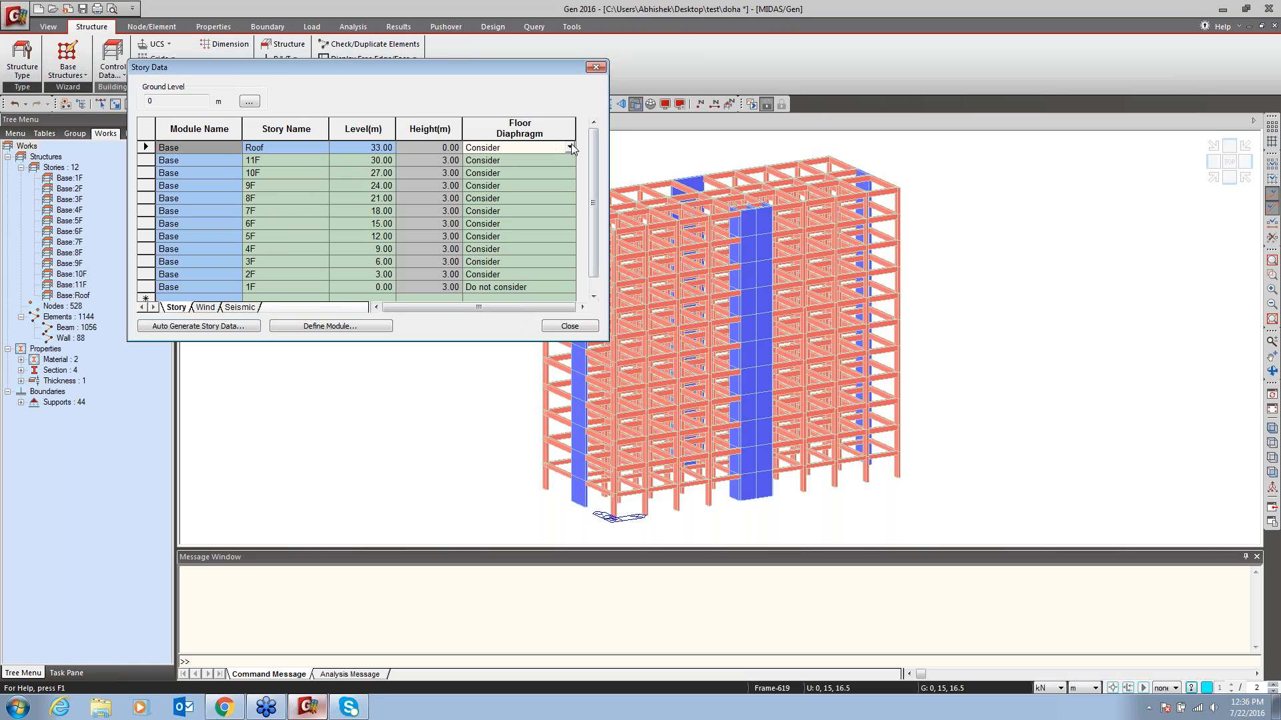
click(570, 148)
click(506, 148)
click(508, 162)
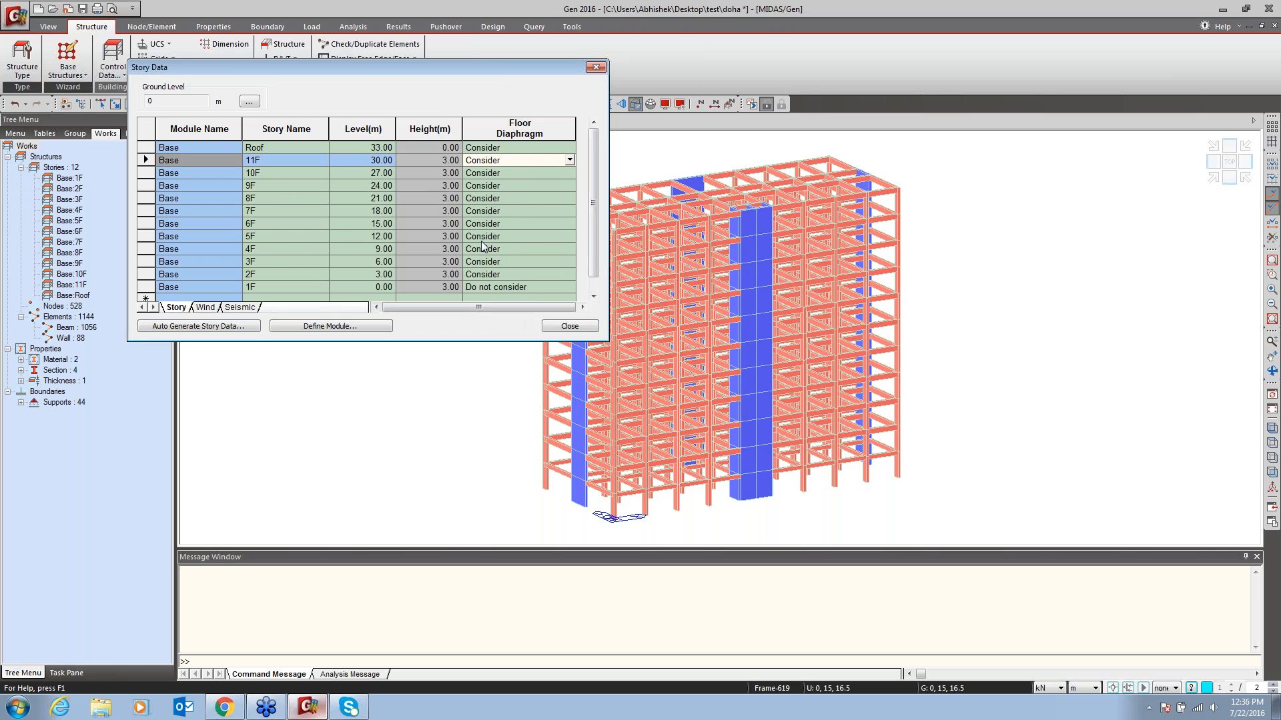
Review the stories' wind data: floor widths, floor centers and eccentricities in the X and Y directions
click(205, 307)
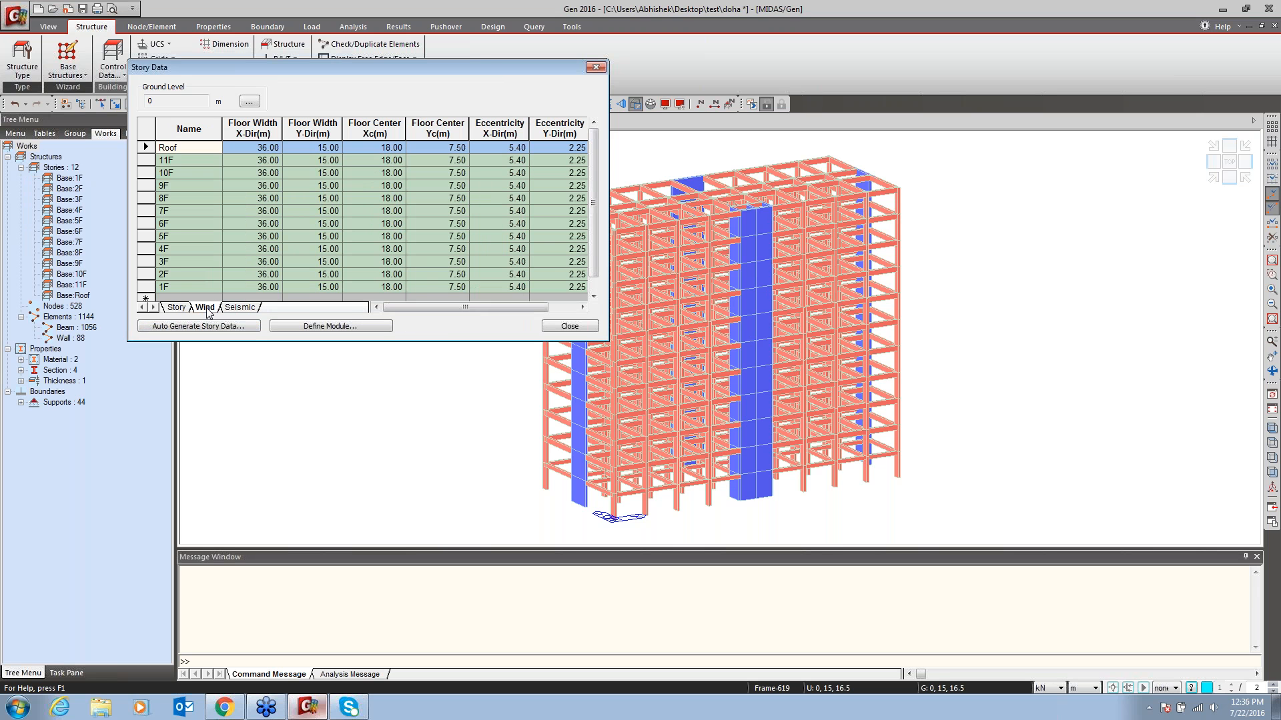
click(255, 128)
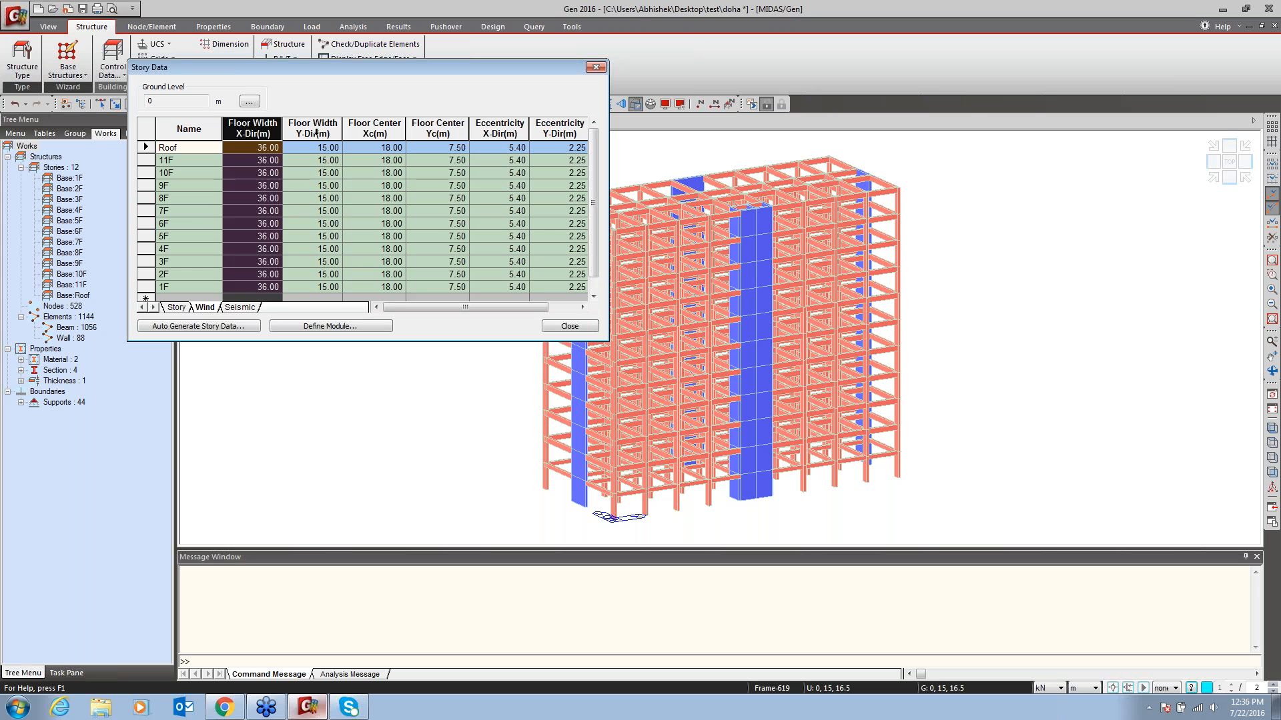
click(314, 128)
click(373, 128)
click(439, 127)
click(367, 135)
click(458, 133)
drag(499, 132, 554, 130)
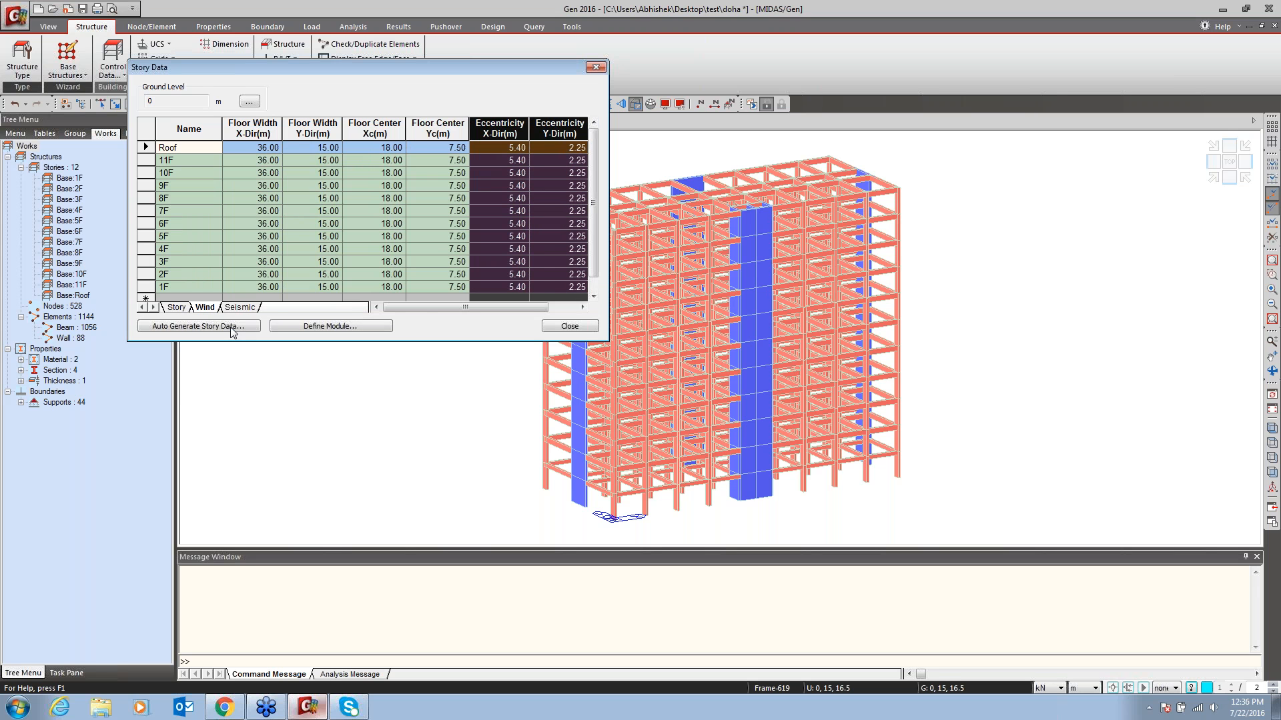
Review the stories' seismic data for accidental and inherent eccentricities in both directions, and close Story Data
click(239, 308)
click(263, 169)
click(297, 171)
click(375, 174)
click(276, 203)
click(338, 208)
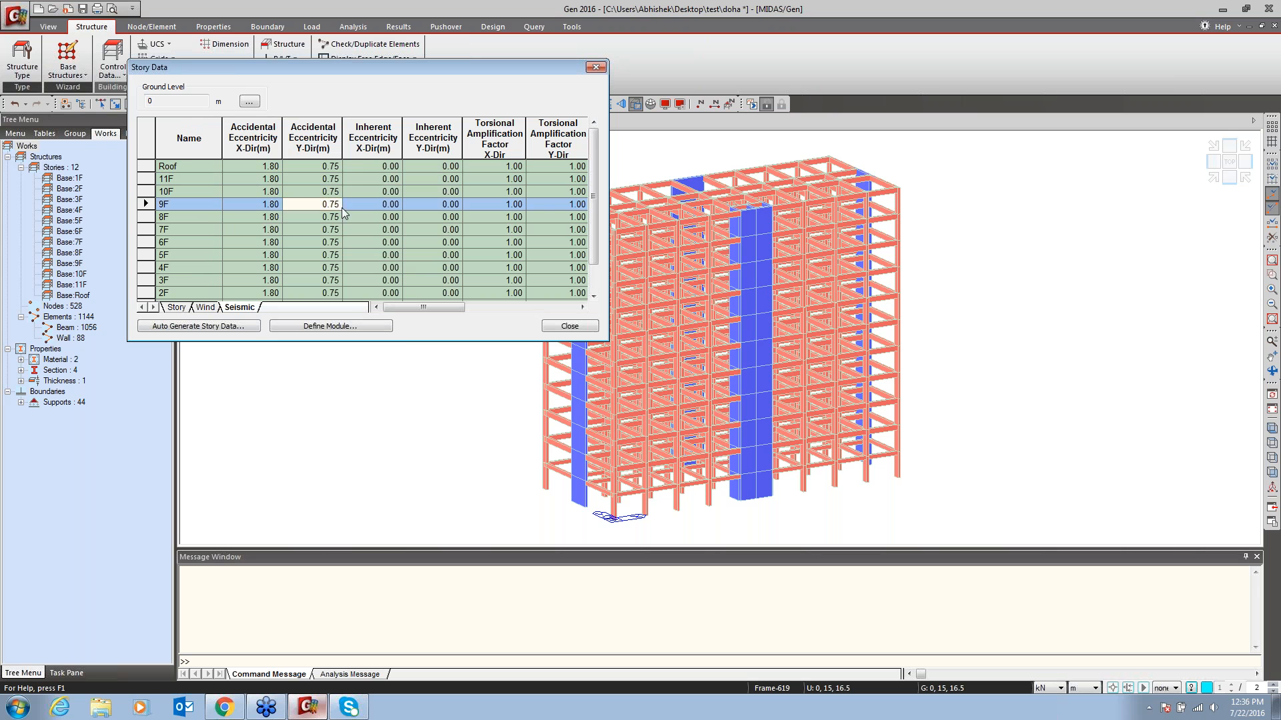
click(390, 204)
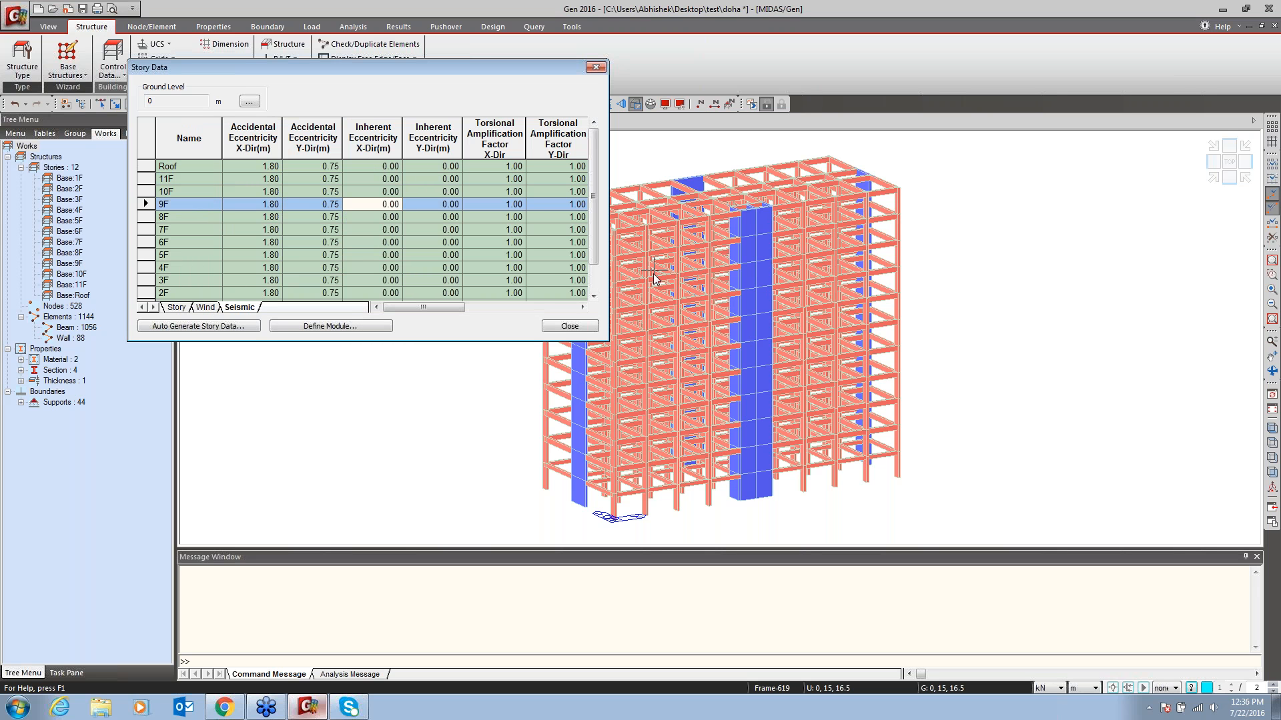
click(568, 327)
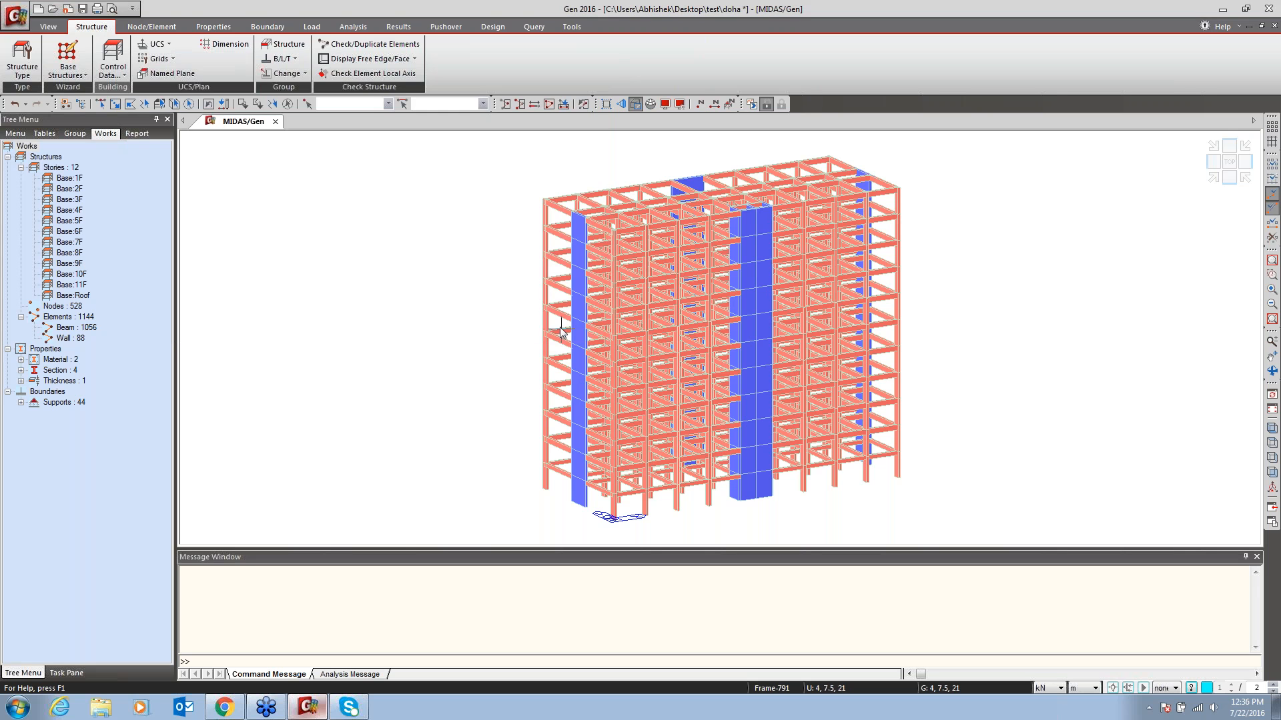
Show the Story Diaphragm boundary symbols on the model, inspect them in front elevation, and return to the isometric view
click(665, 105)
click(687, 216)
drag(737, 294, 751, 366)
click(545, 394)
click(567, 509)
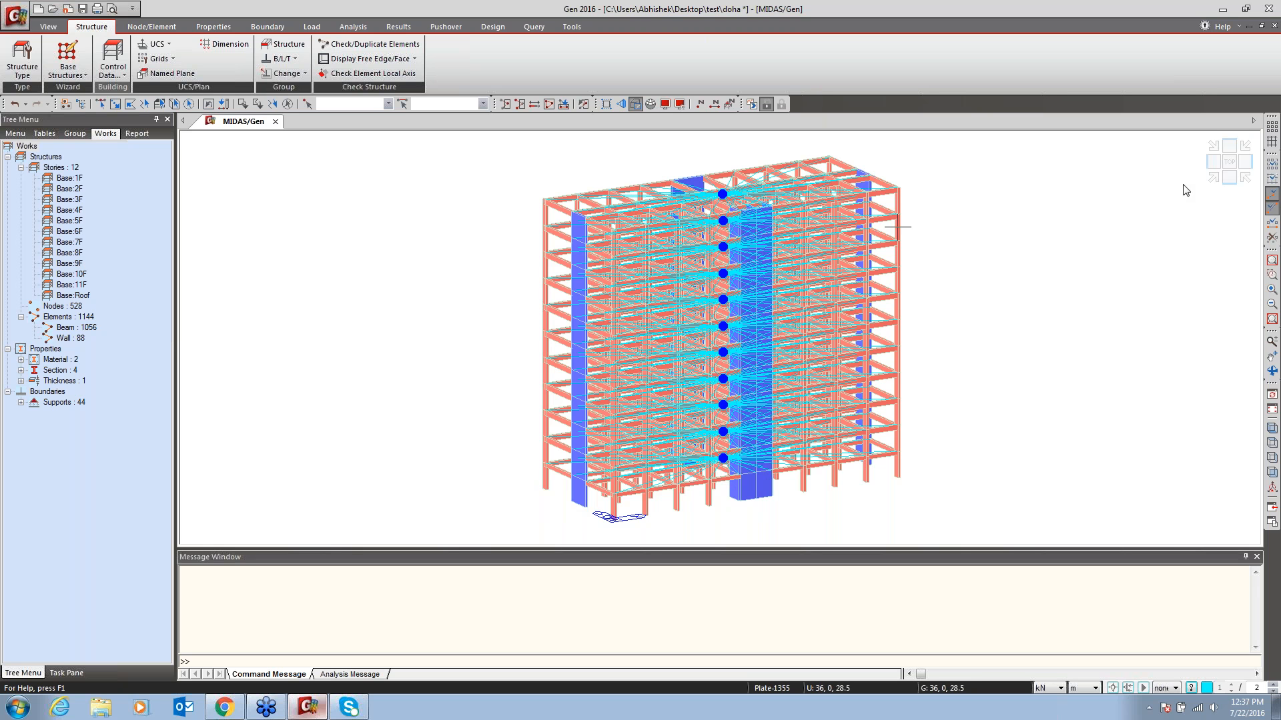
click(1229, 177)
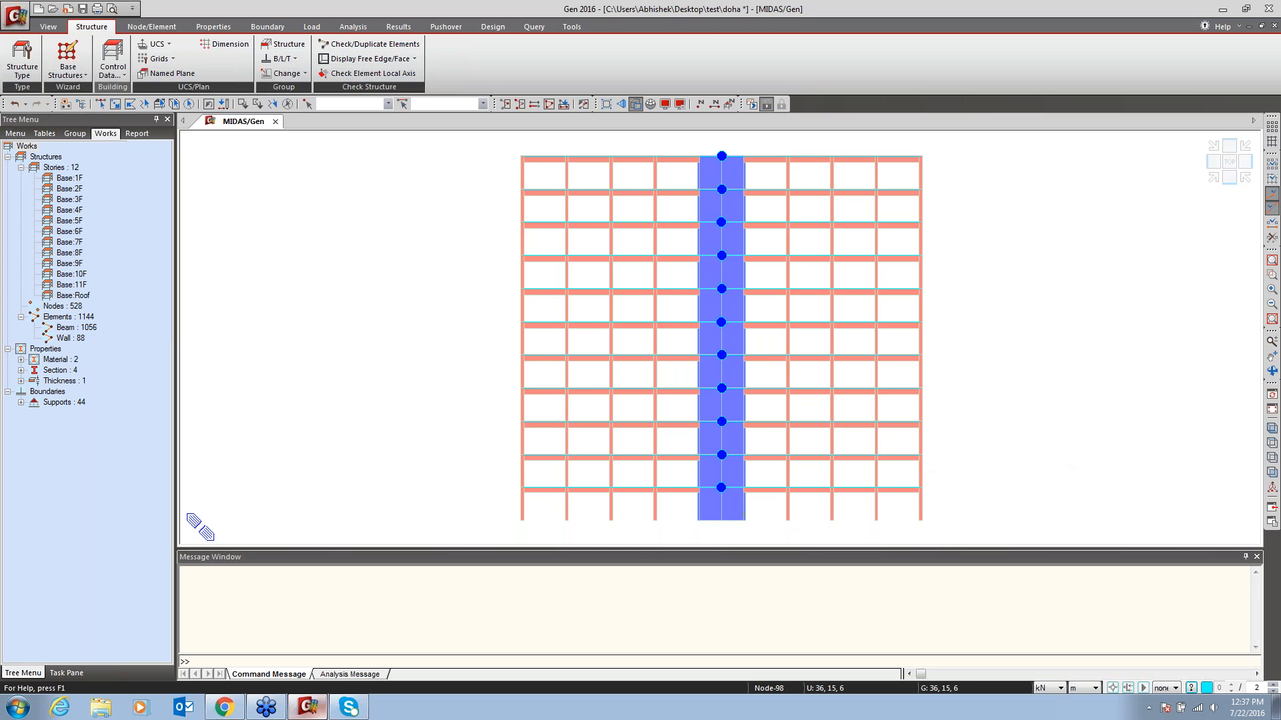
click(1272, 428)
Hide the Story Diaphragm boundary symbols on the model
click(665, 103)
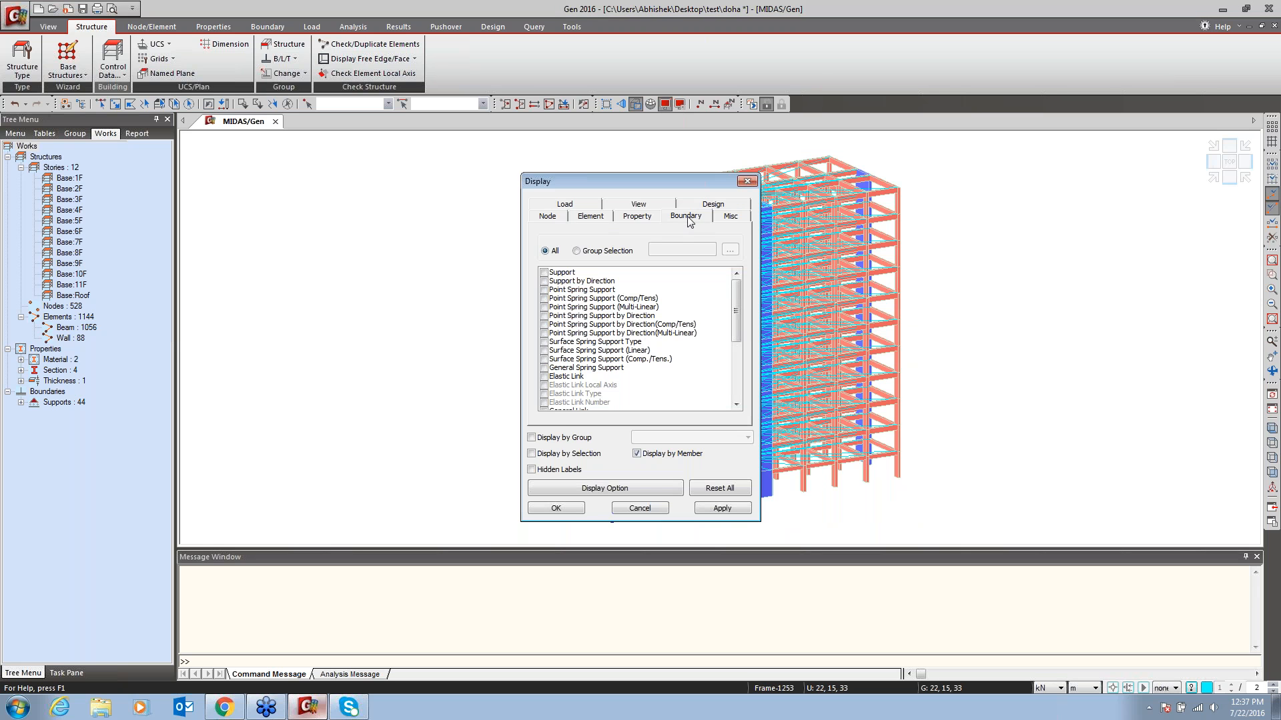
scroll(737, 314, down, 5)
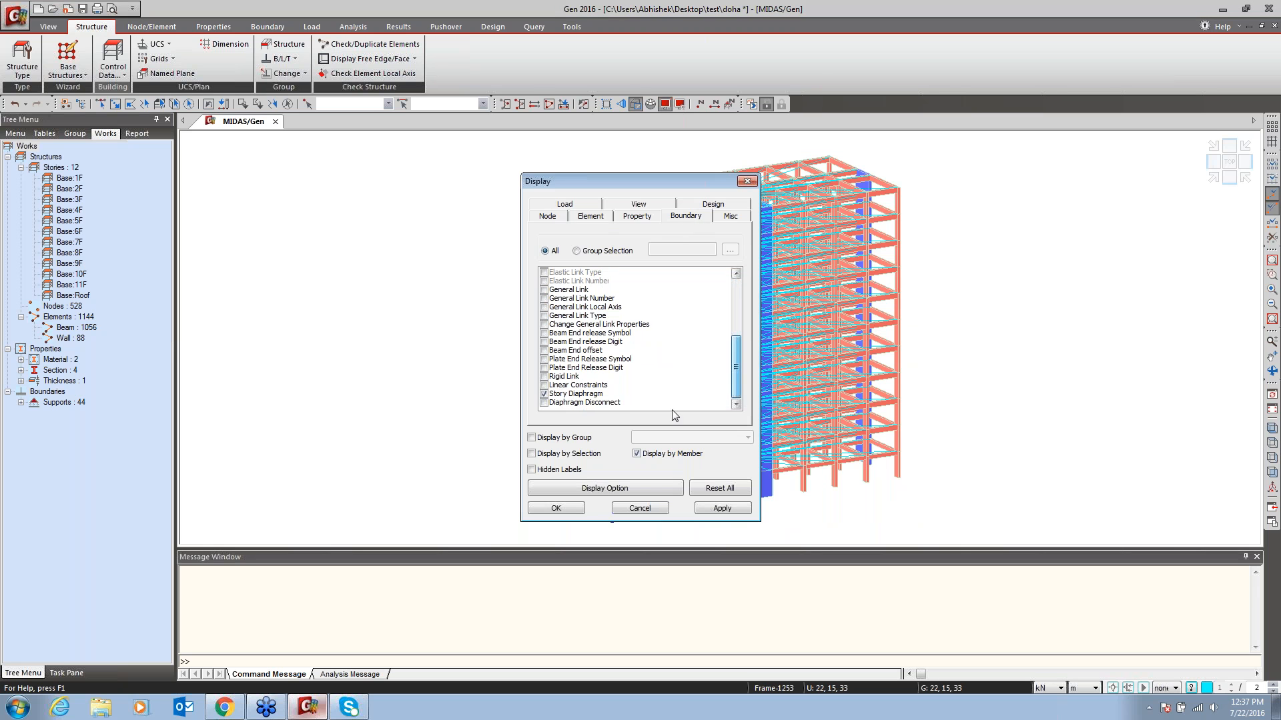
click(545, 394)
click(564, 508)
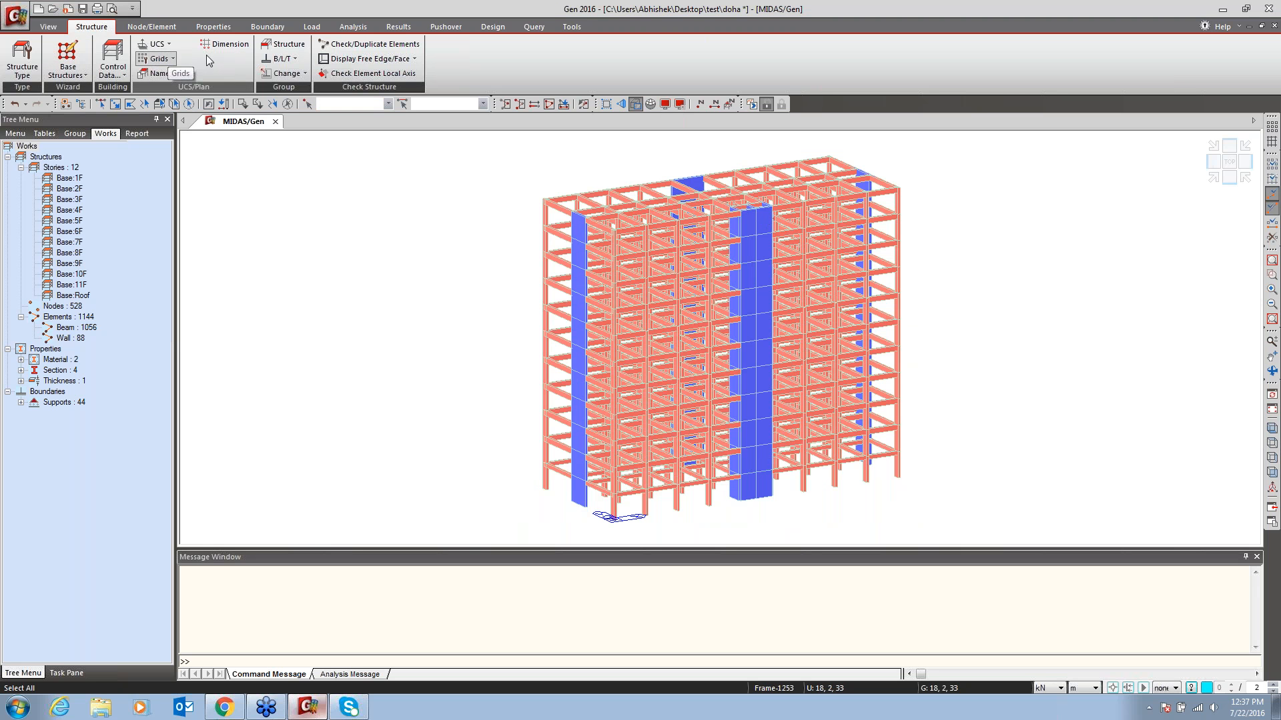
Check the model for duplicate elements, display the free edges of the walls, and clear the edge highlighting
click(357, 44)
click(374, 58)
click(377, 74)
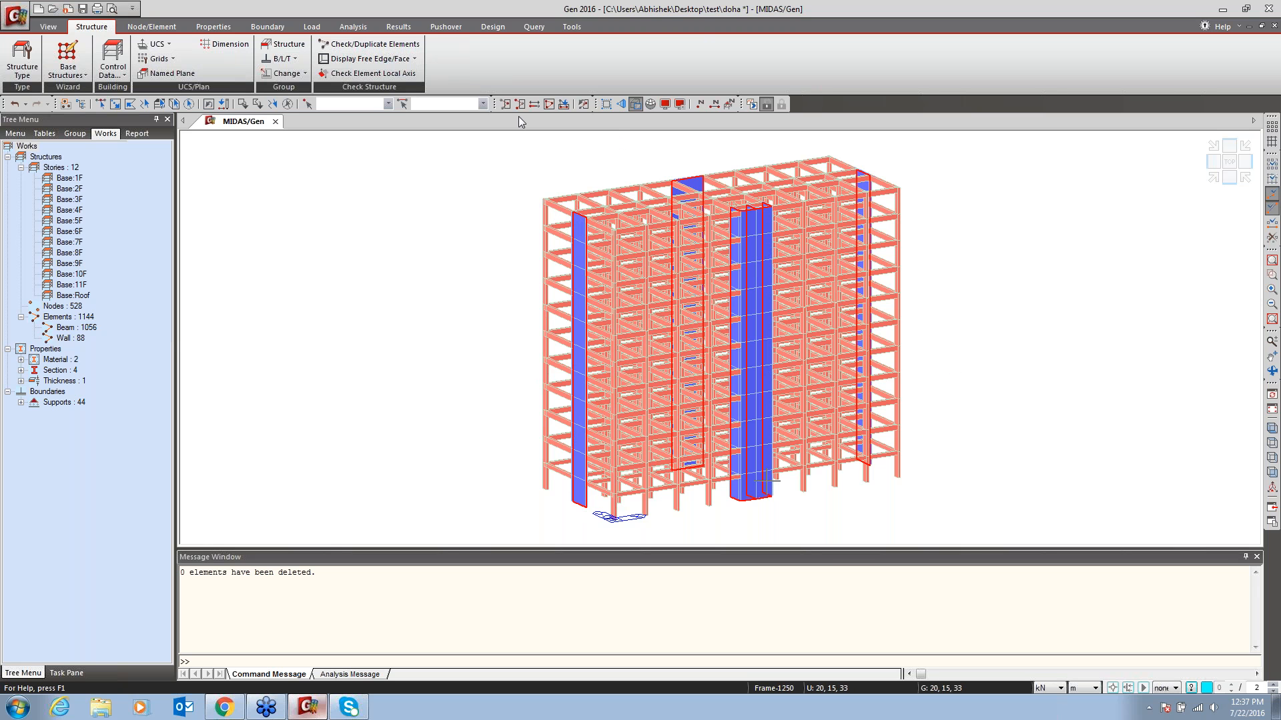
click(399, 60)
click(357, 92)
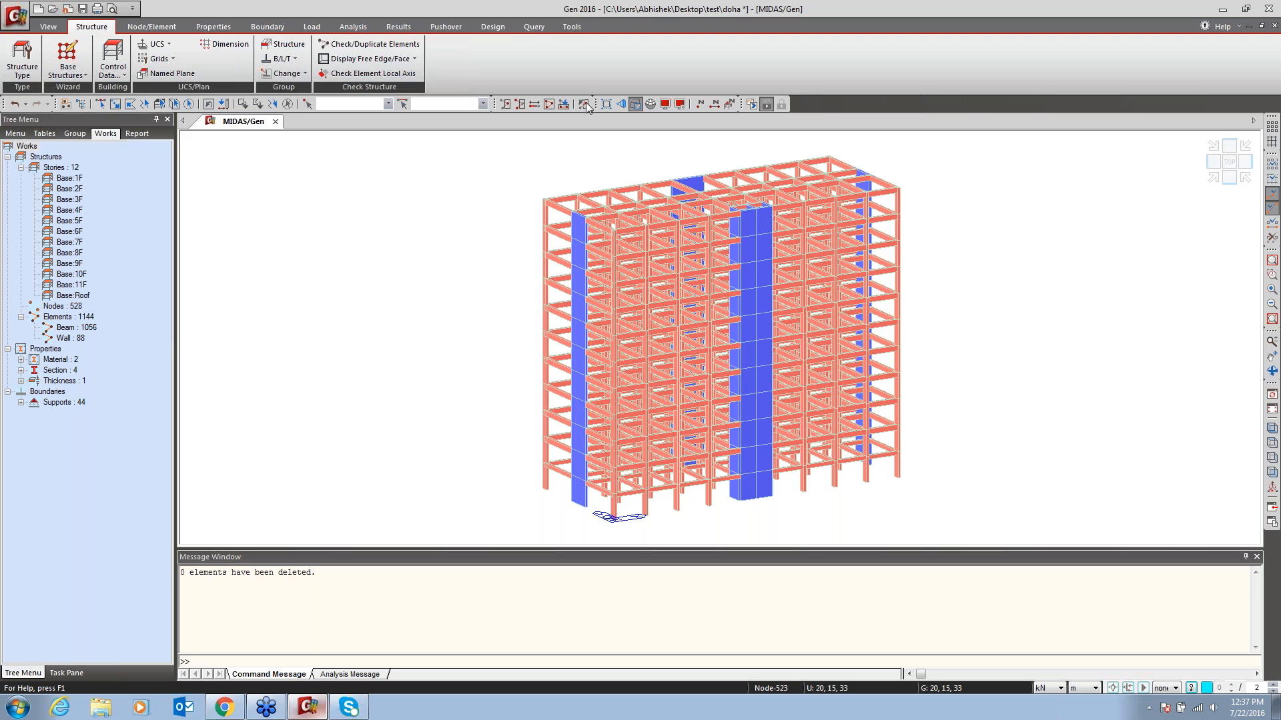
Review the Beam End Release options for the i-node and j-node fixities, and close them without applying any release
click(250, 30)
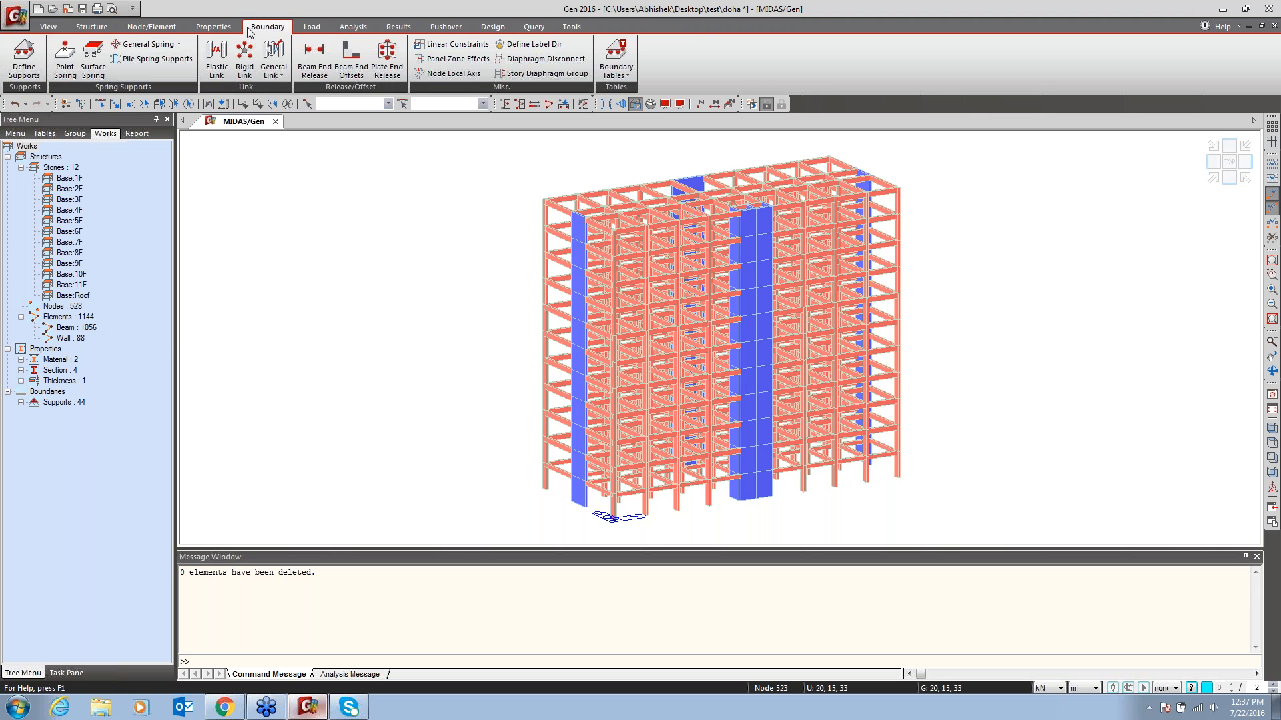
click(314, 60)
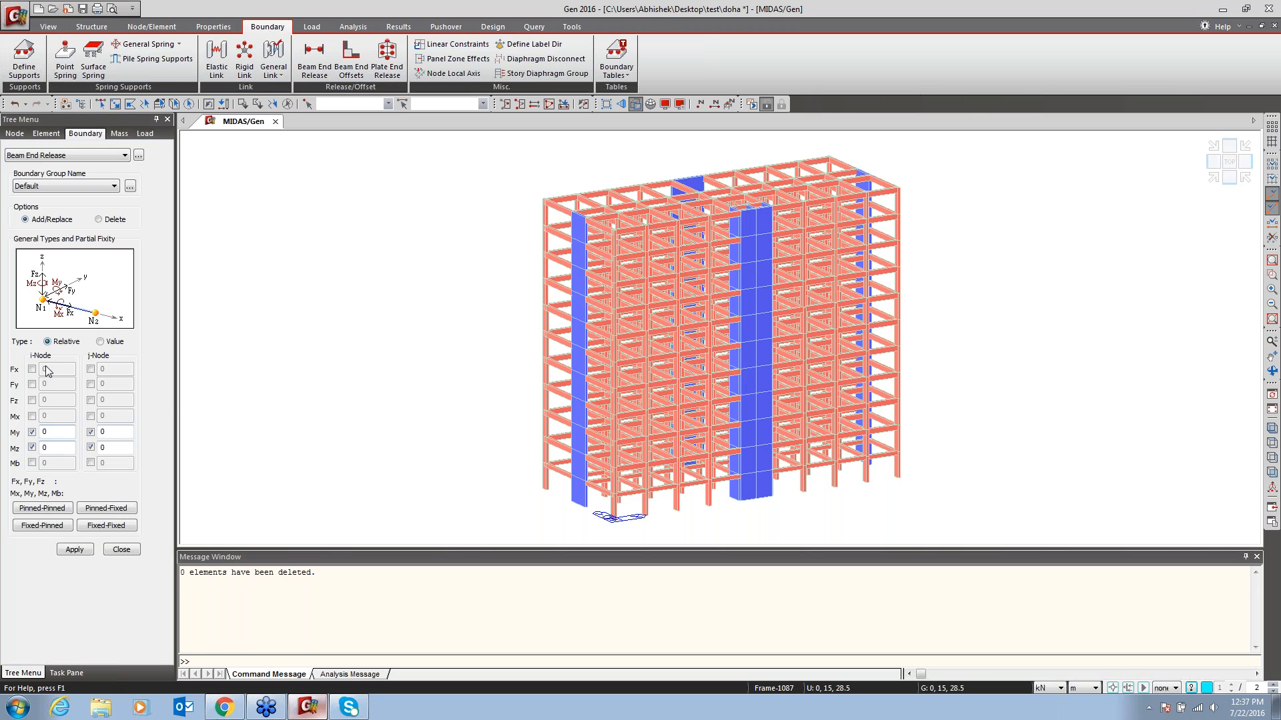
click(120, 551)
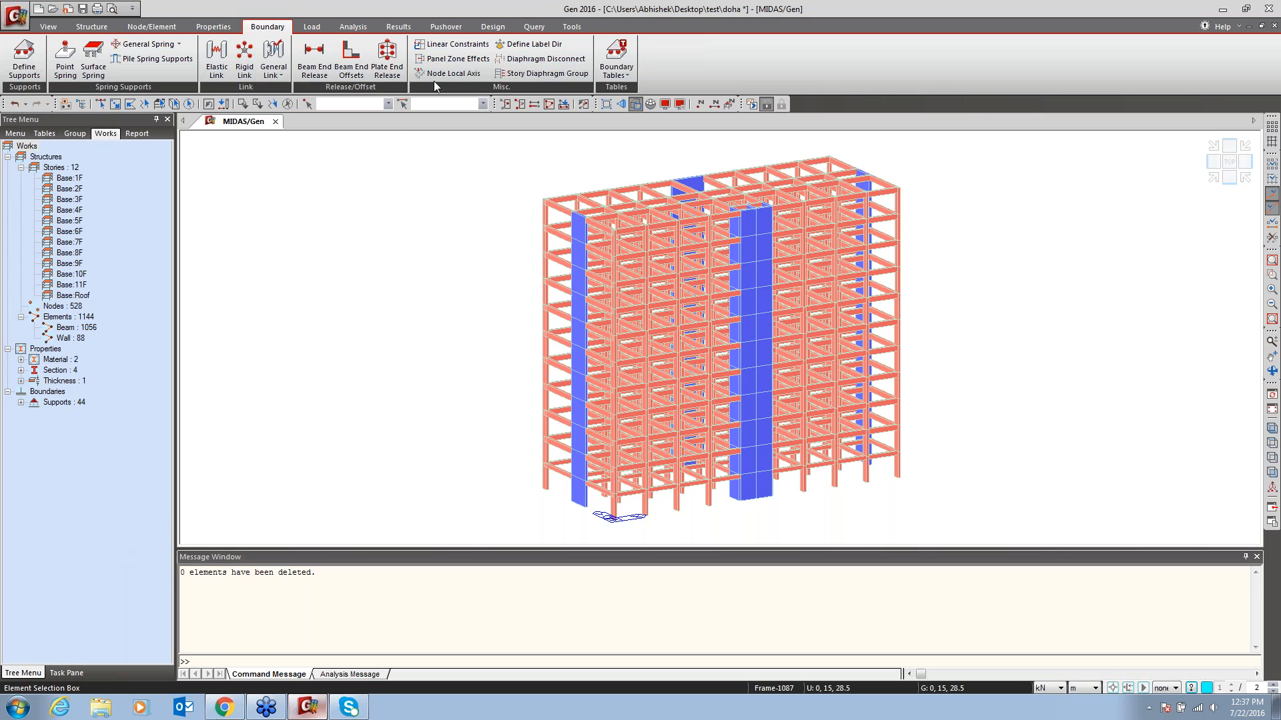
Enable automatic calculation of panel zone offset distances with an offset factor of 1 and output position at Panel Zone
click(459, 59)
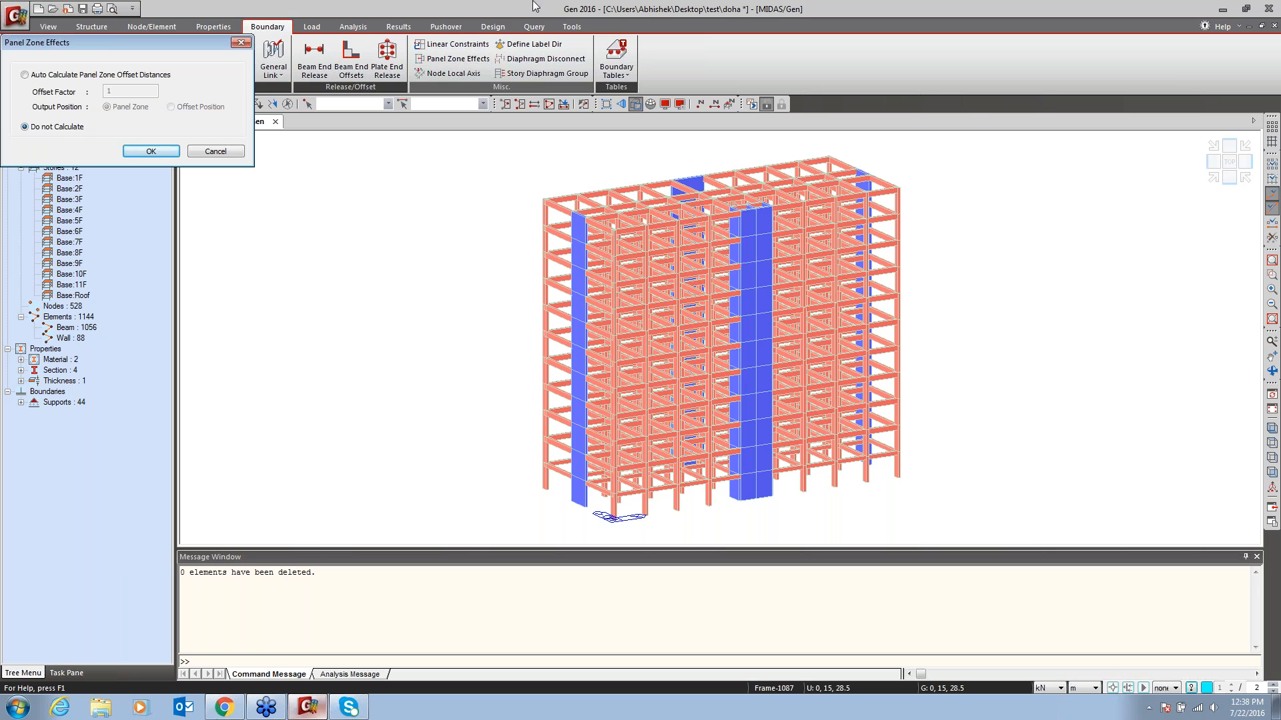
click(52, 77)
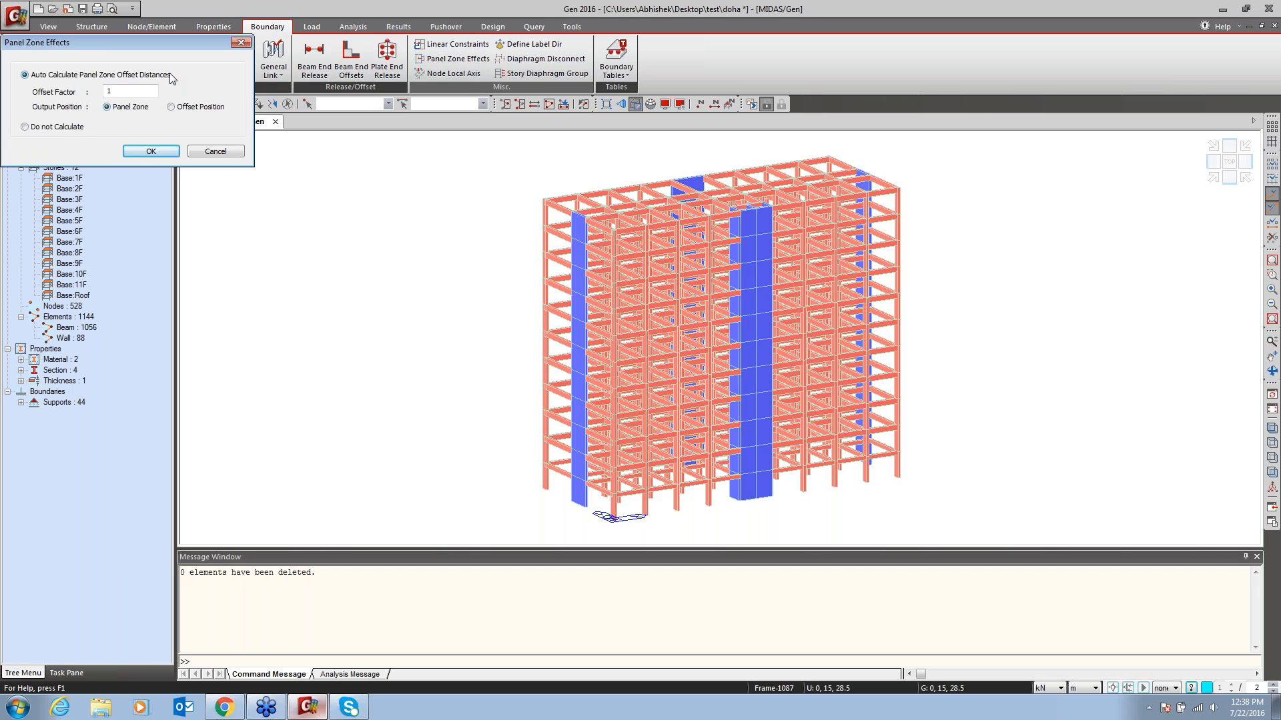
click(157, 153)
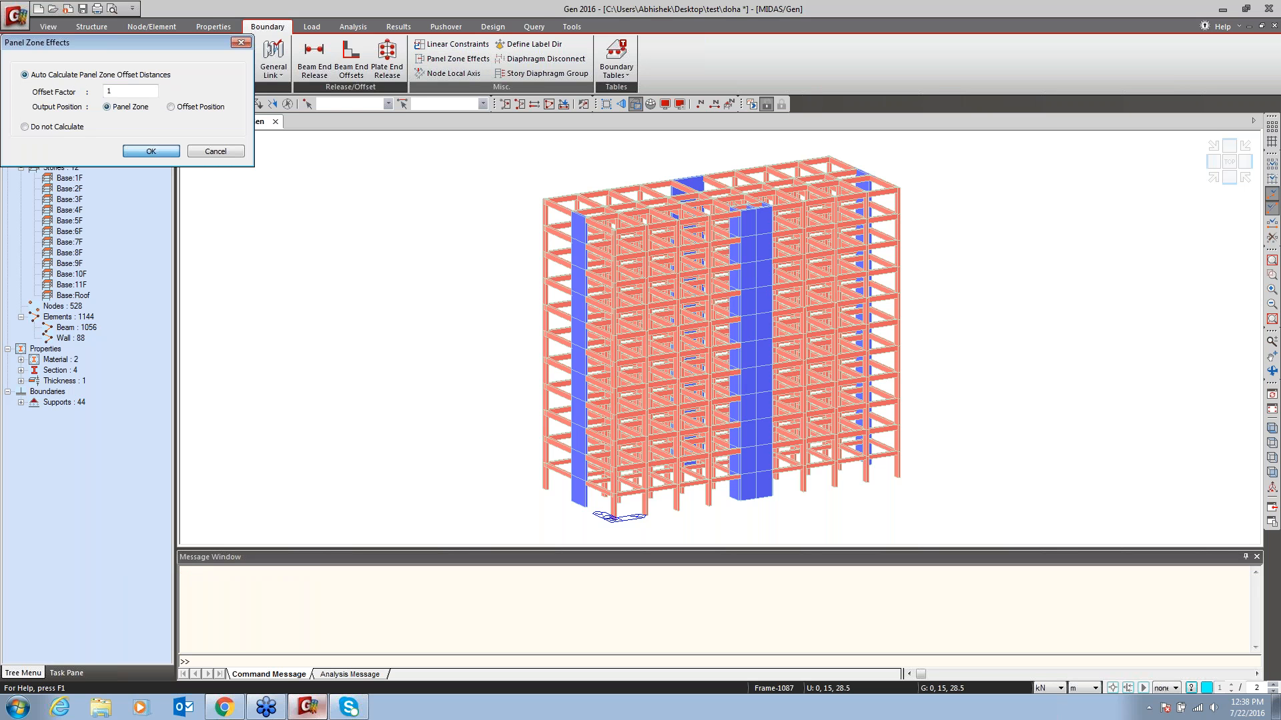
click(174, 153)
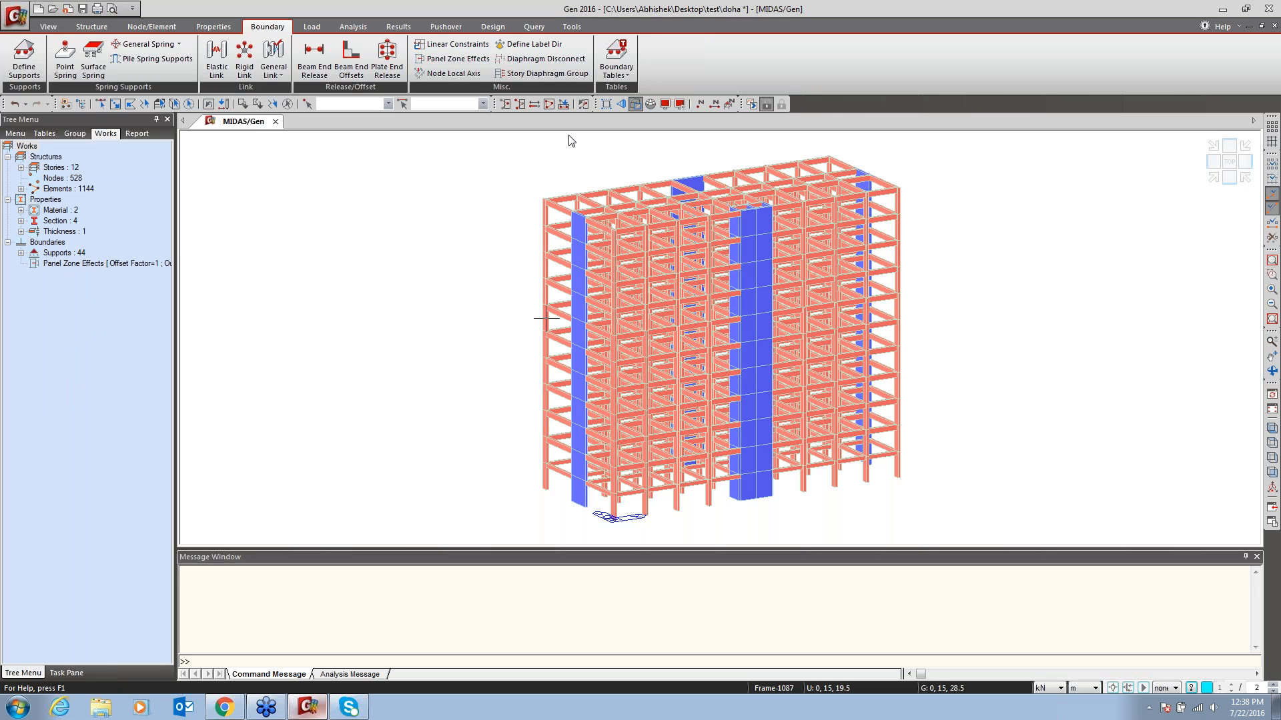
Add a static load case named LL of type Live Load (L)
mouse_move(585, 182)
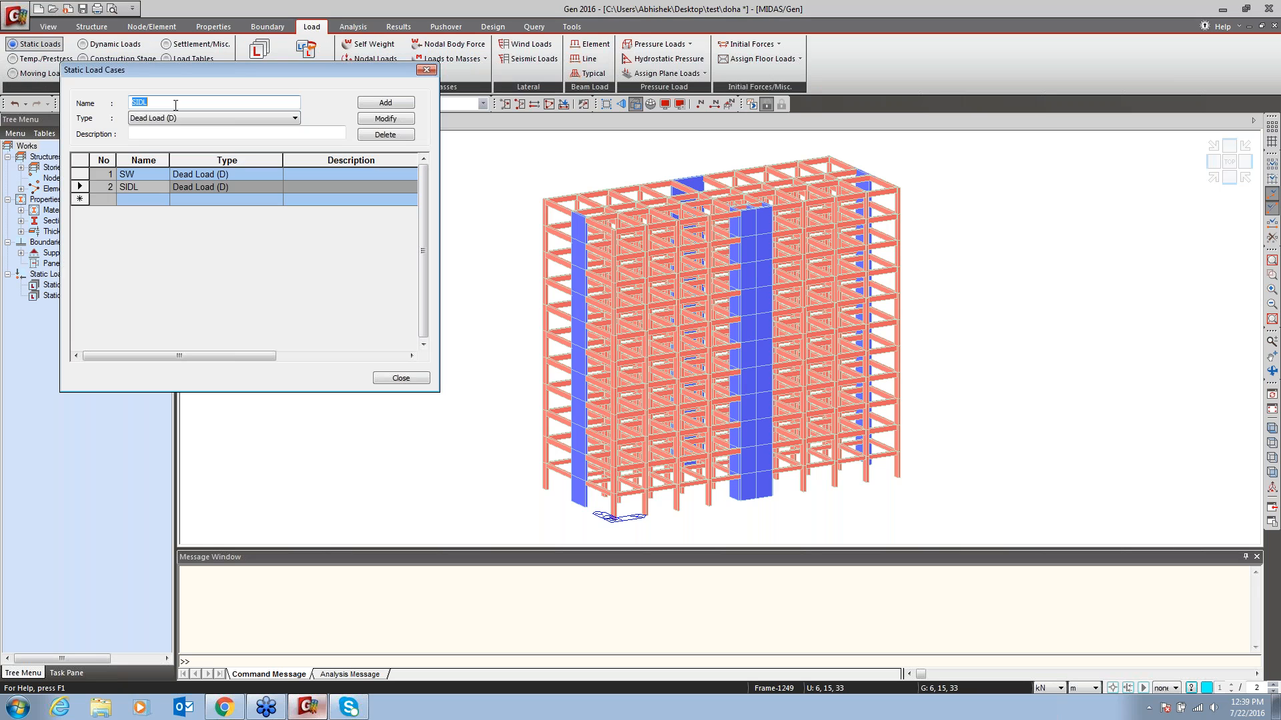
text(LL)
click(166, 118)
click(163, 134)
click(386, 102)
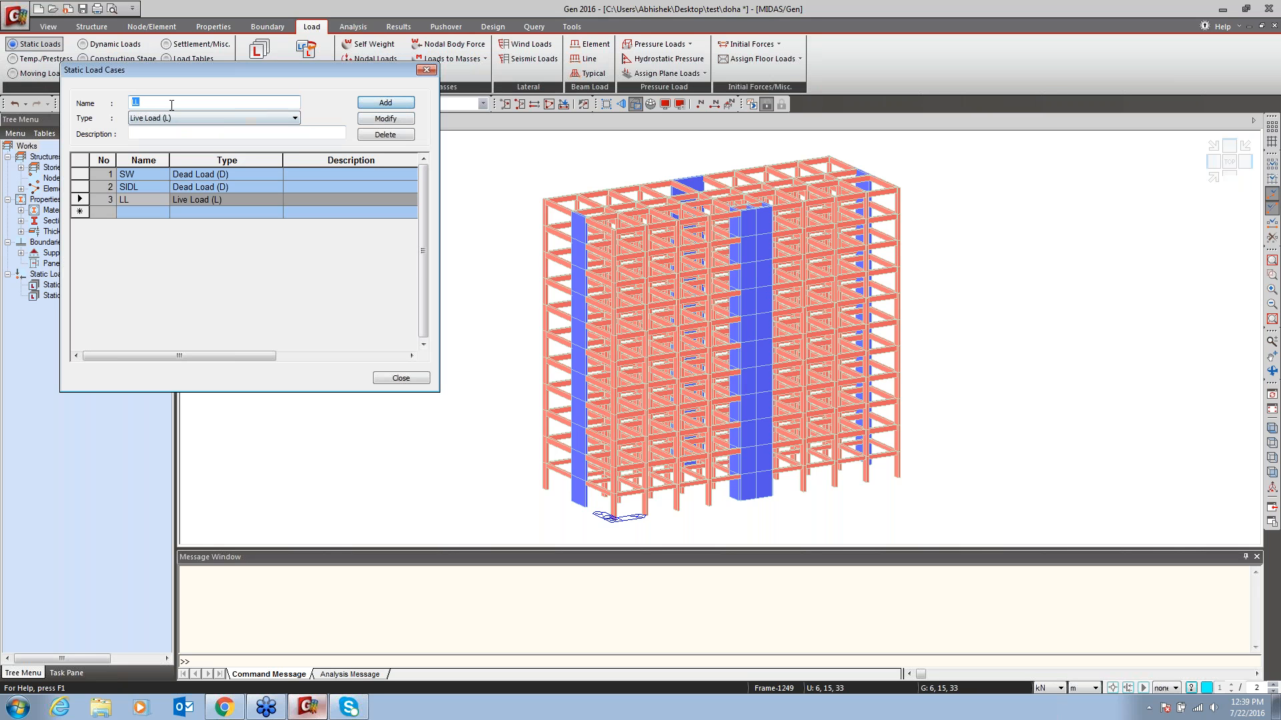
Add static load cases W1, W2 and W3 of type Wind Load on Structure (W)
text(W1)
click(160, 118)
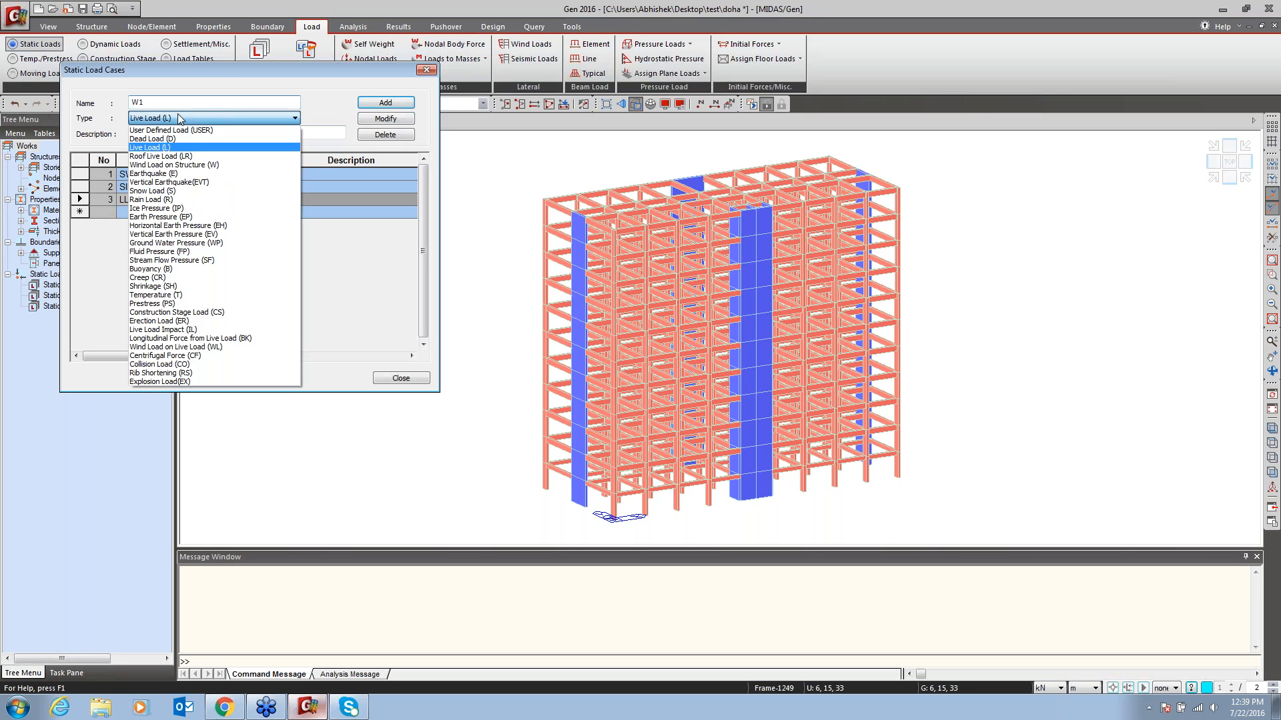
click(162, 167)
key(Return)
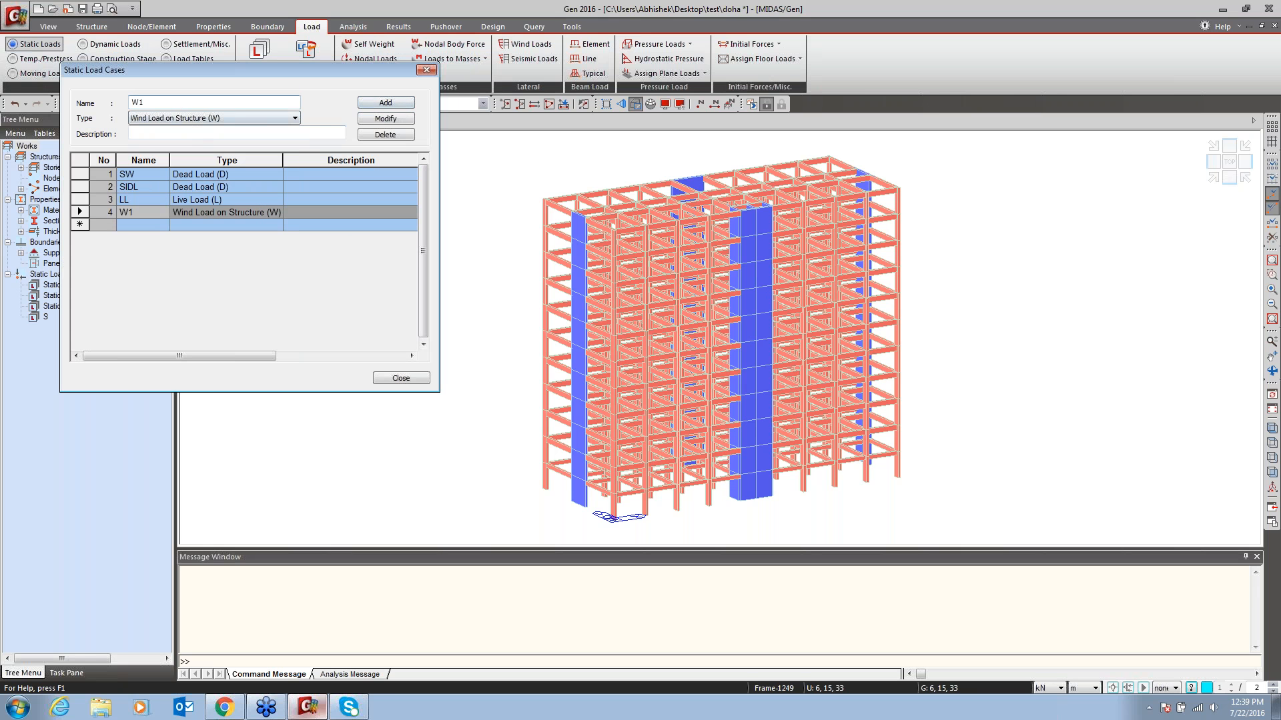
click(376, 104)
text(W3)
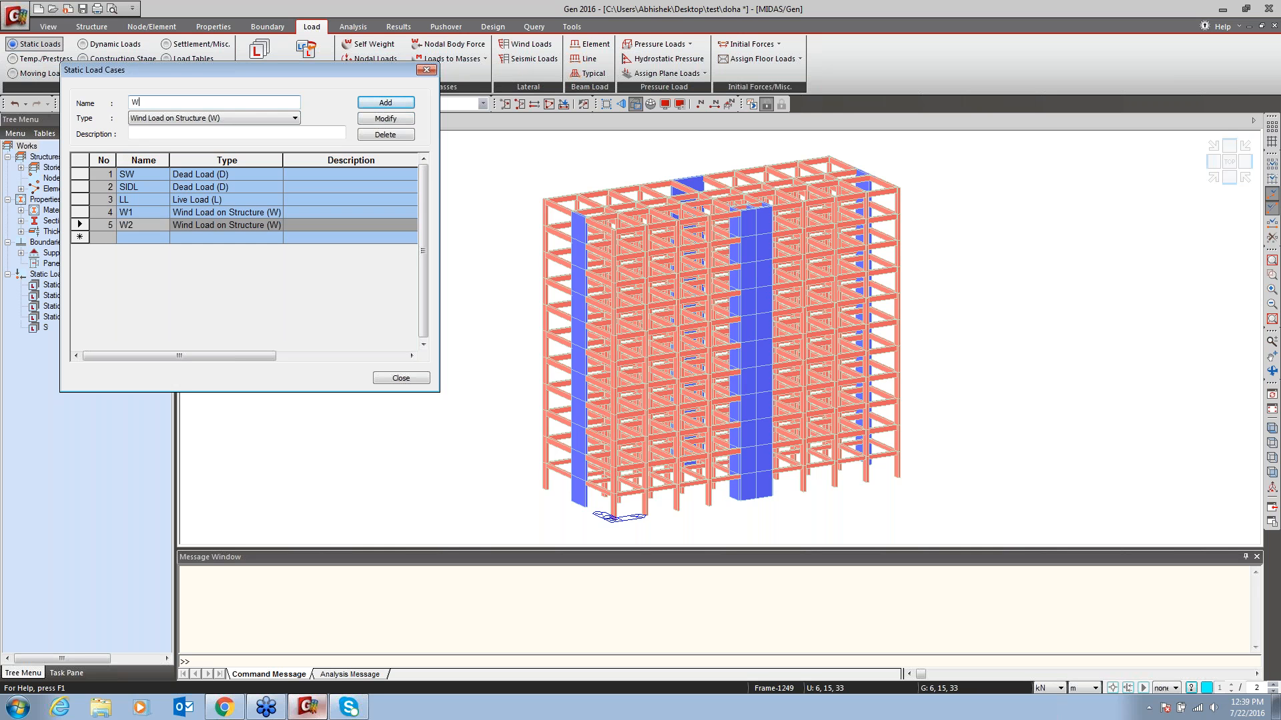
Add static load cases W3 and W4 of type Wind Load on Structure (W)
click(386, 103)
click(158, 103)
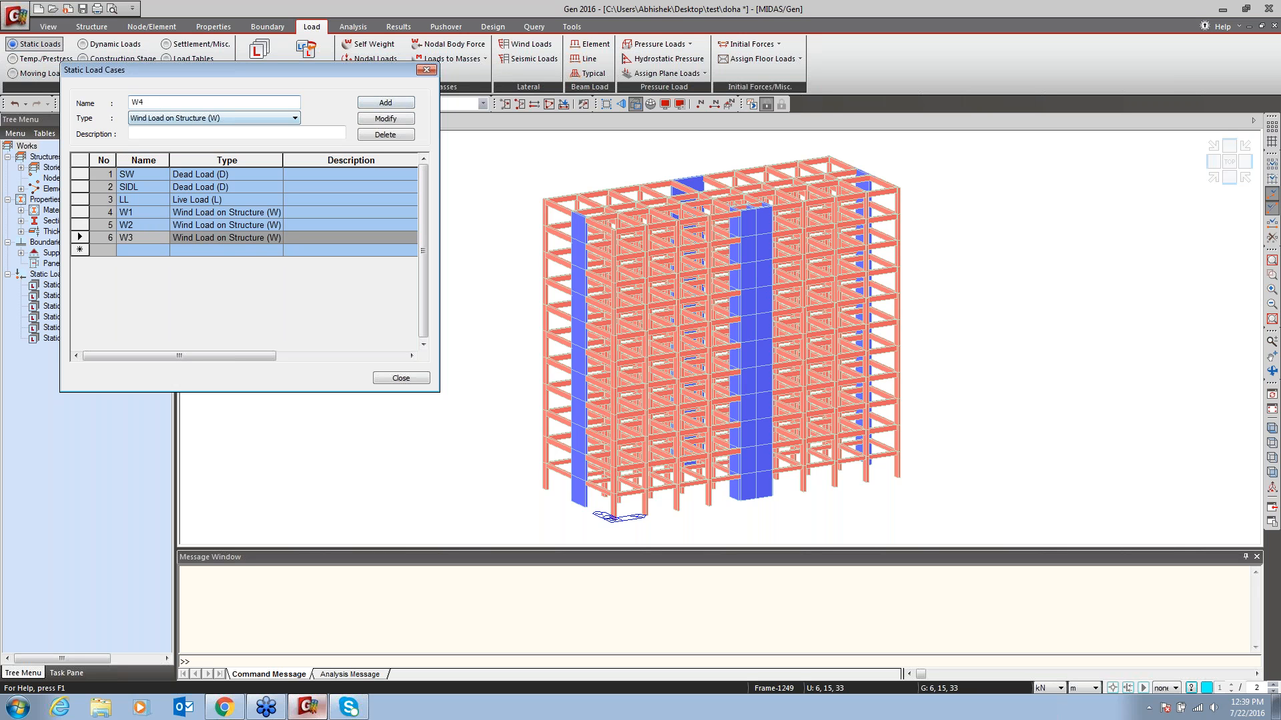
text(W4)
key(Return)
Add two more Wind Load on Structure (W) load cases named W5 and W6
click(157, 103)
text(5)
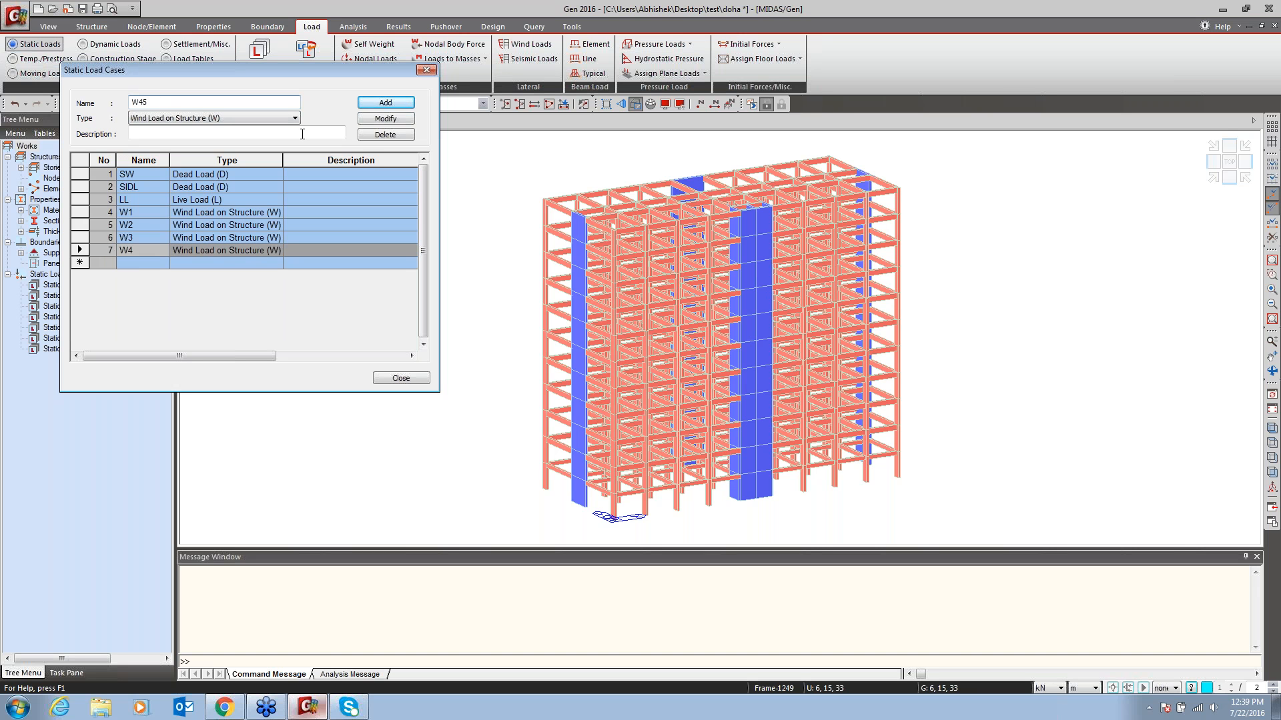
key(BackSpace)
key(BackSpace)
text(5)
key(Return)
key(BackSpace)
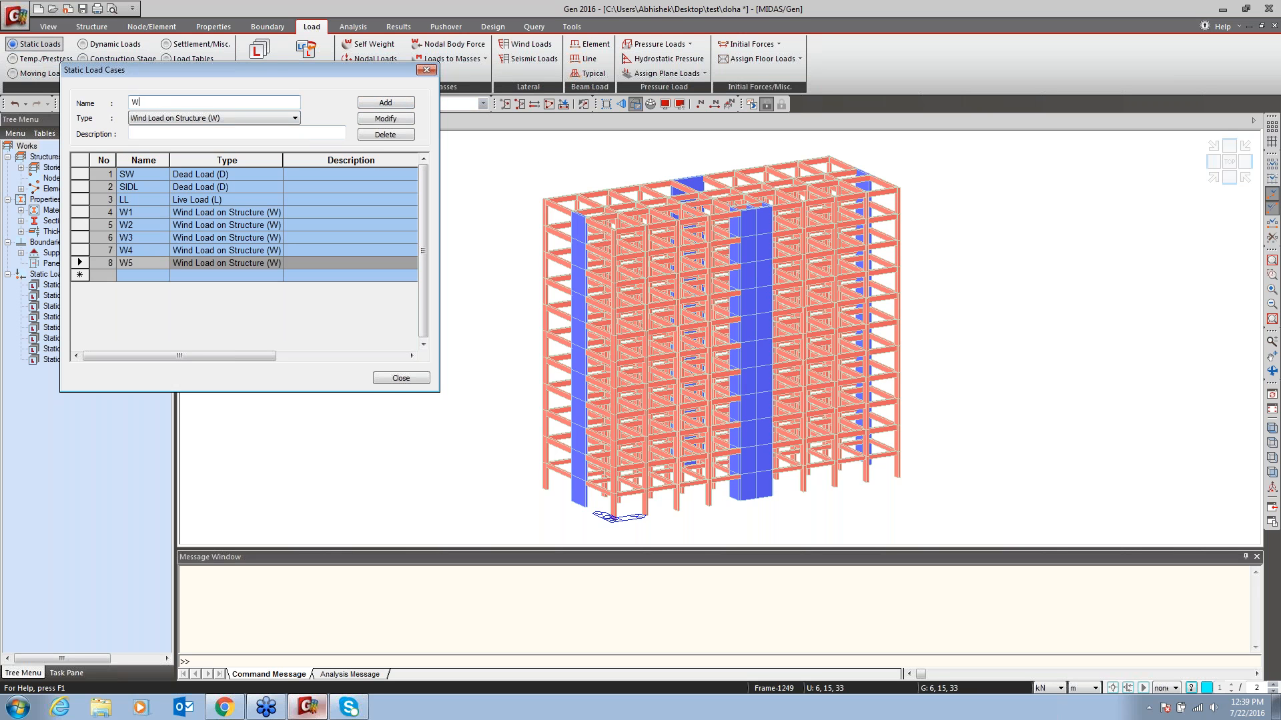
key(Return)
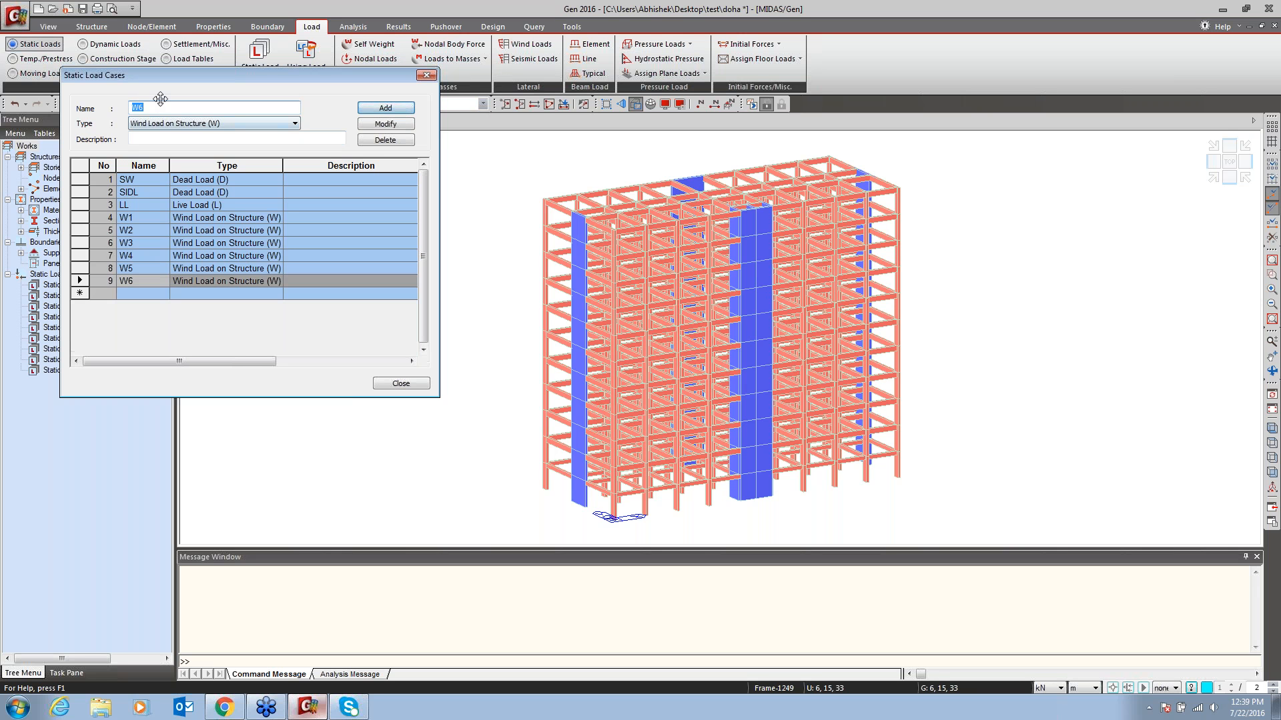
Add wind load cases W7, W8 and W9 to the static load cases
text(7)
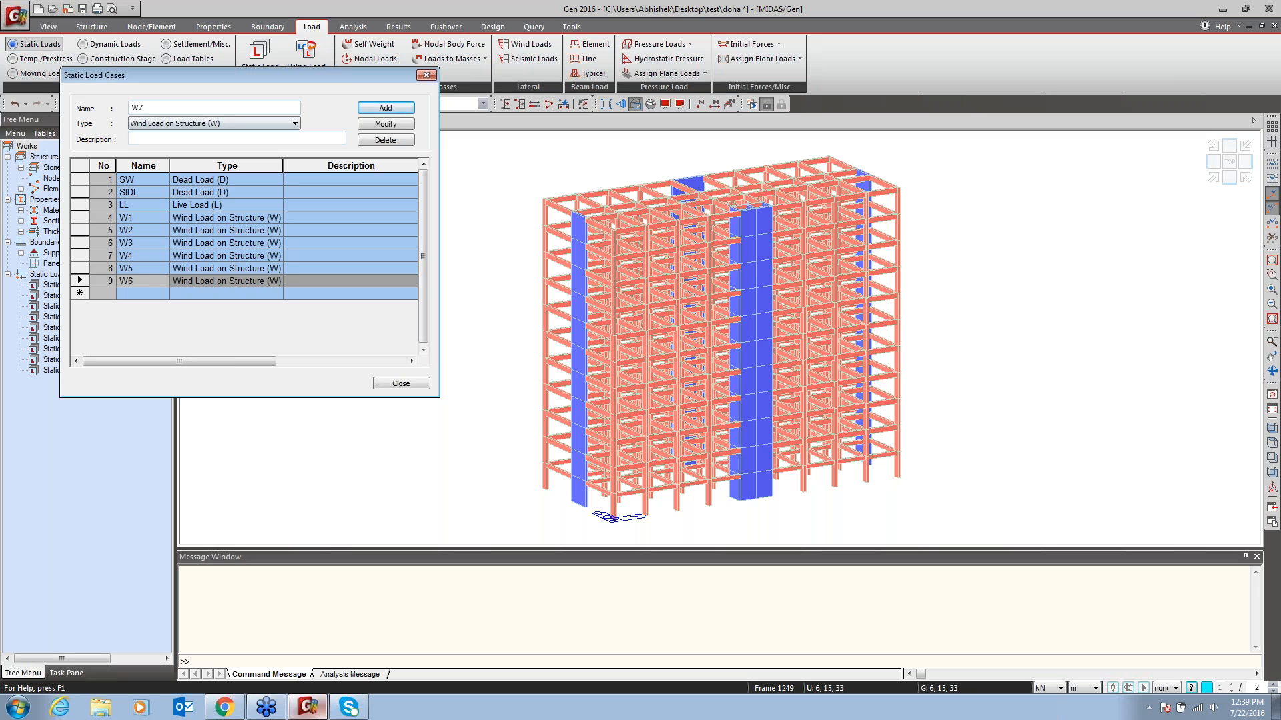
click(375, 111)
key(BackSpace)
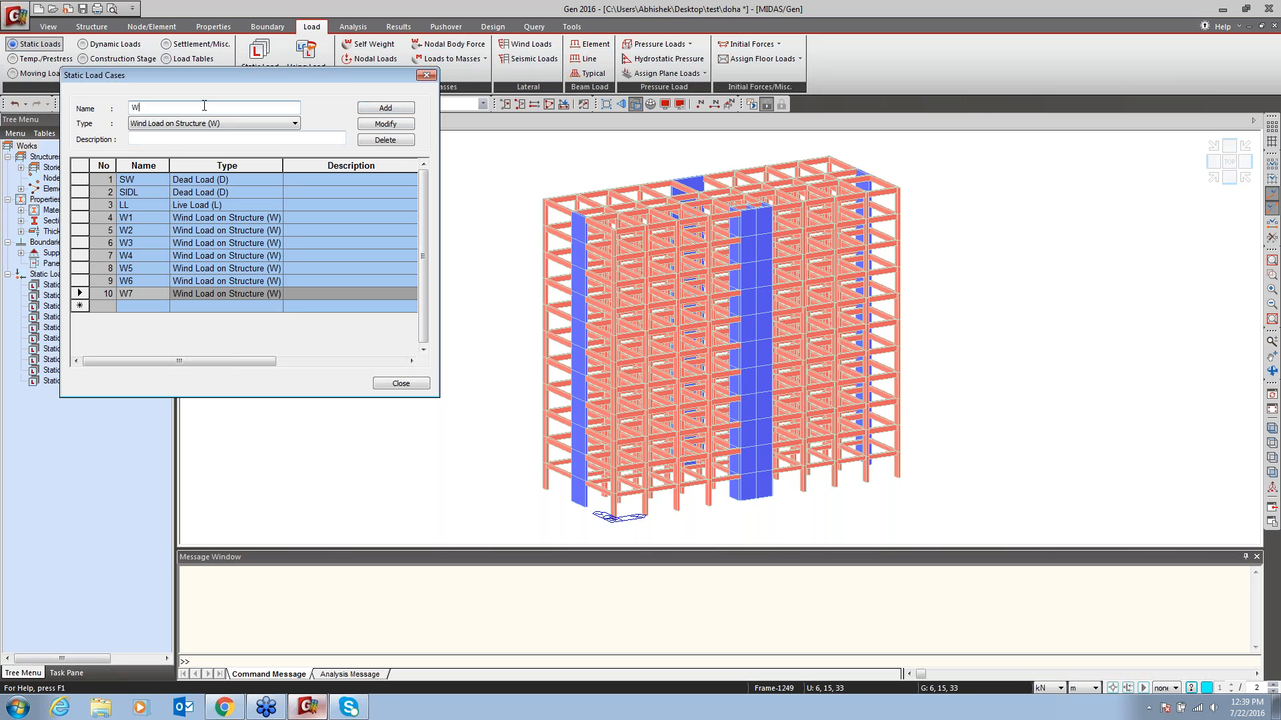
text(8)
click(385, 108)
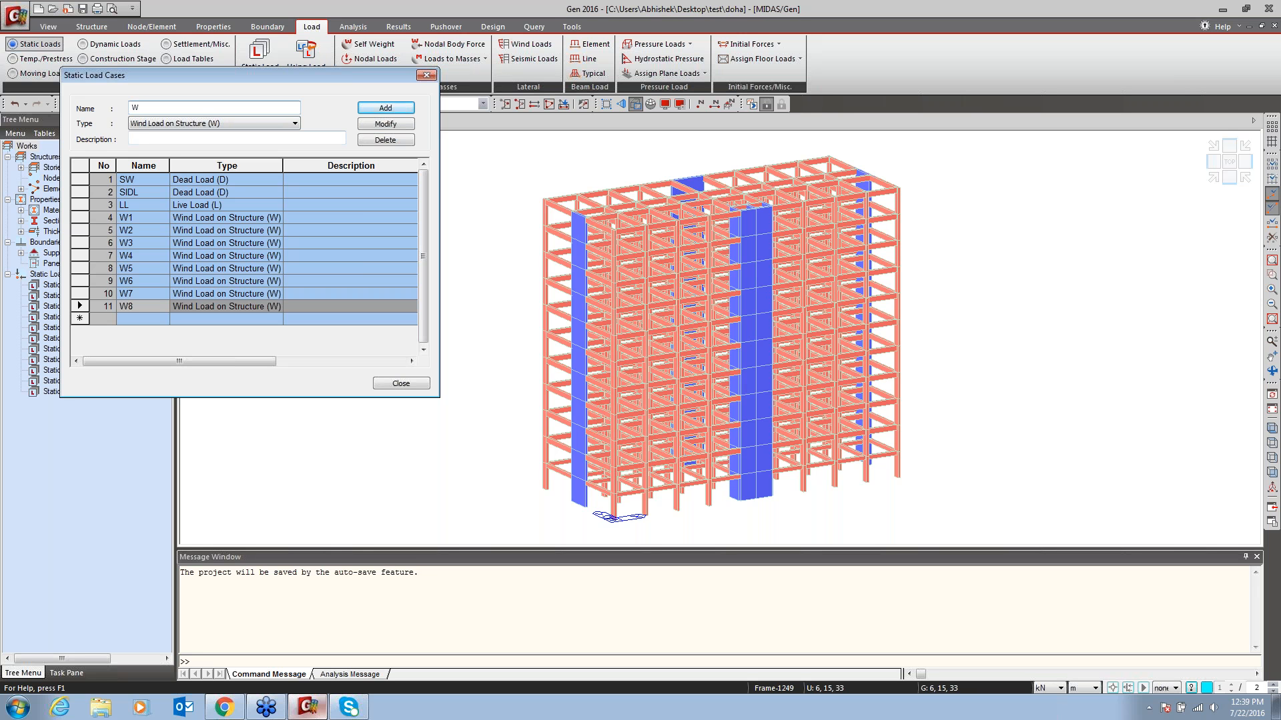
text(9)
key(Return)
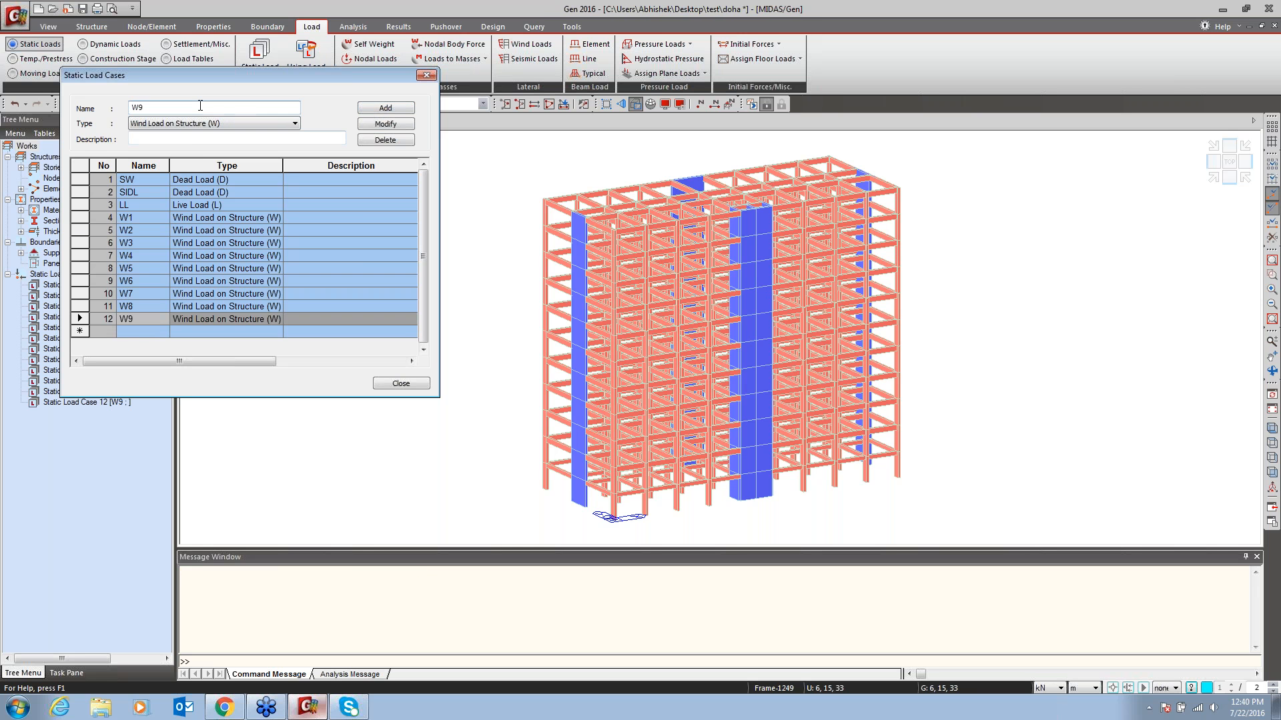
Add wind load cases W10, W11 and W12 to the static load cases
text(1-)
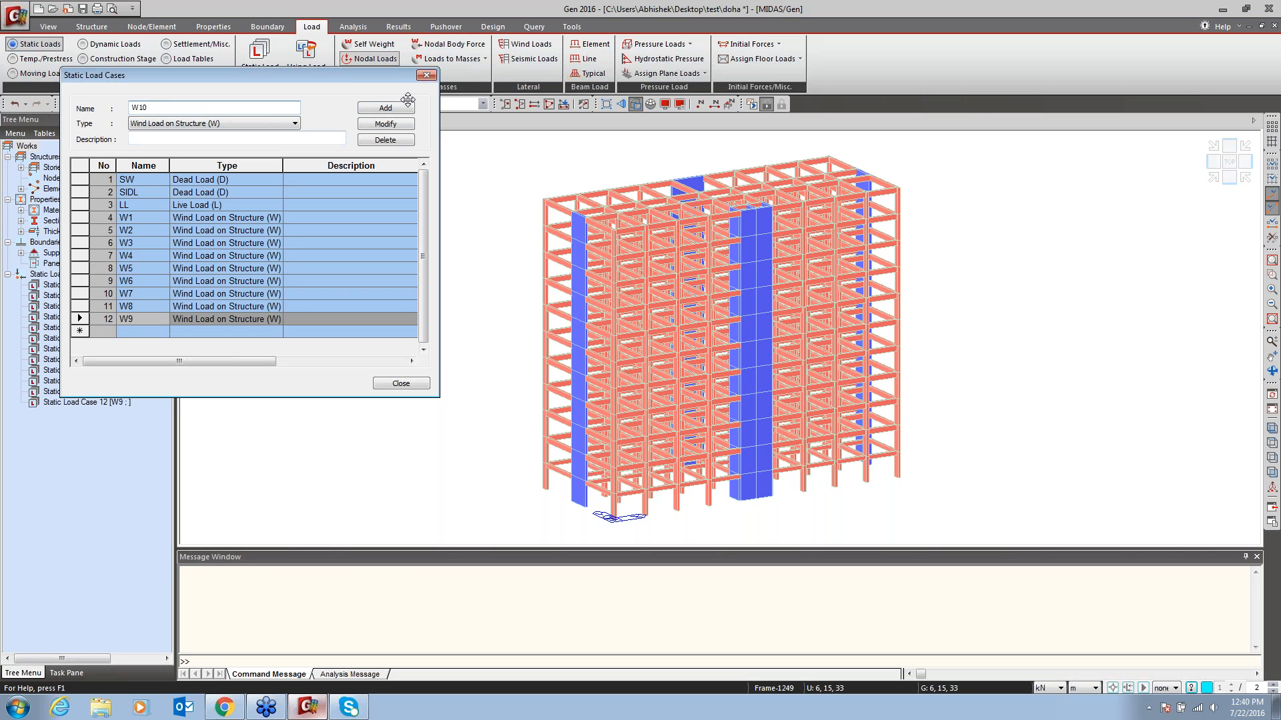
click(385, 108)
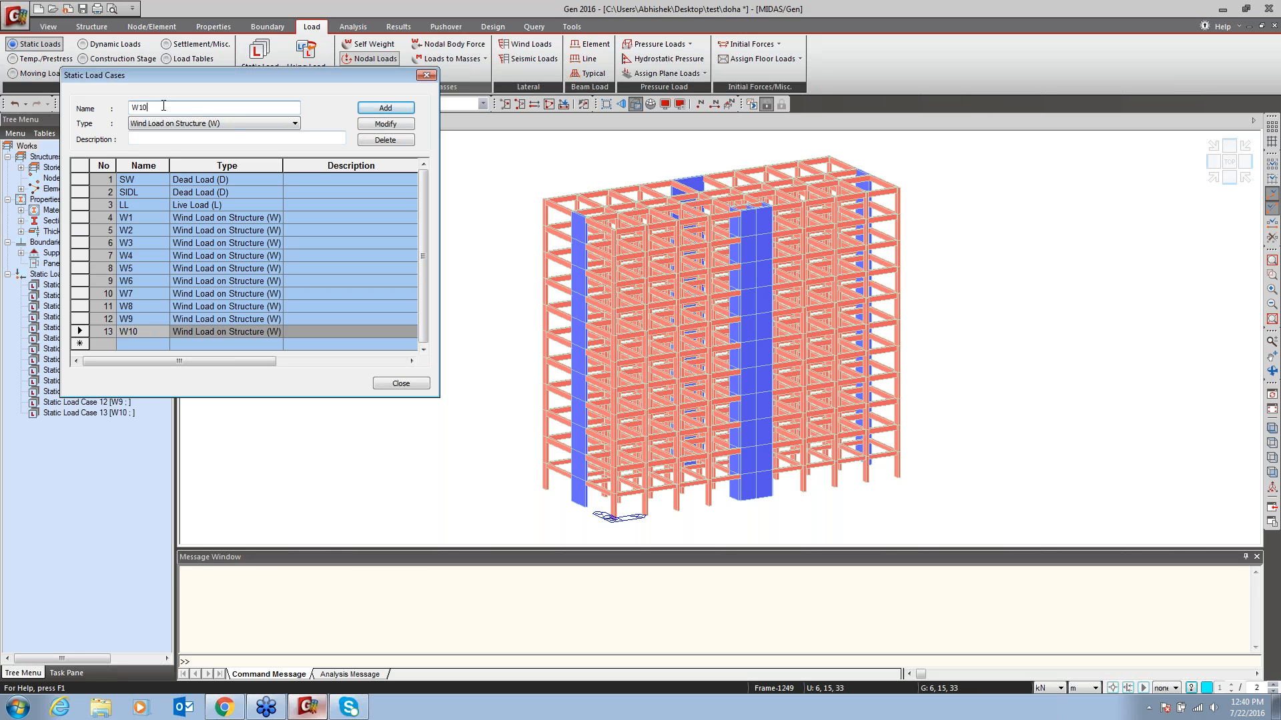
text(1)
key(Return)
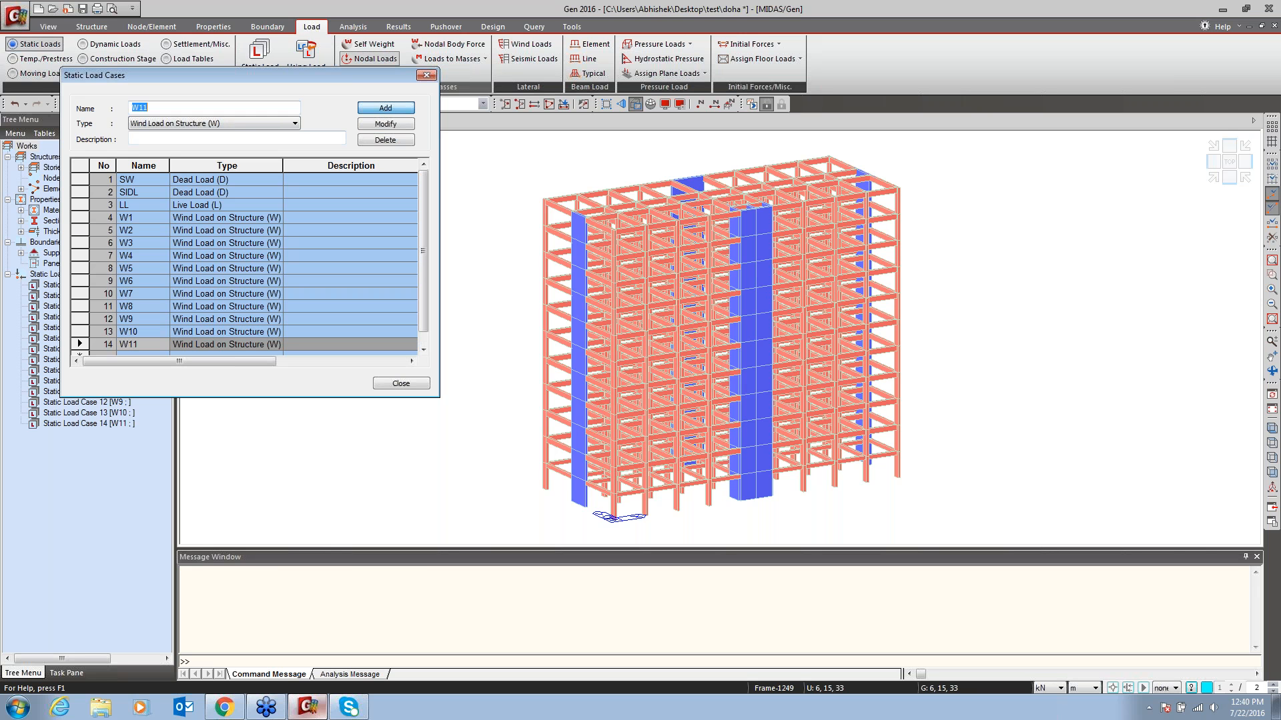
text(2)
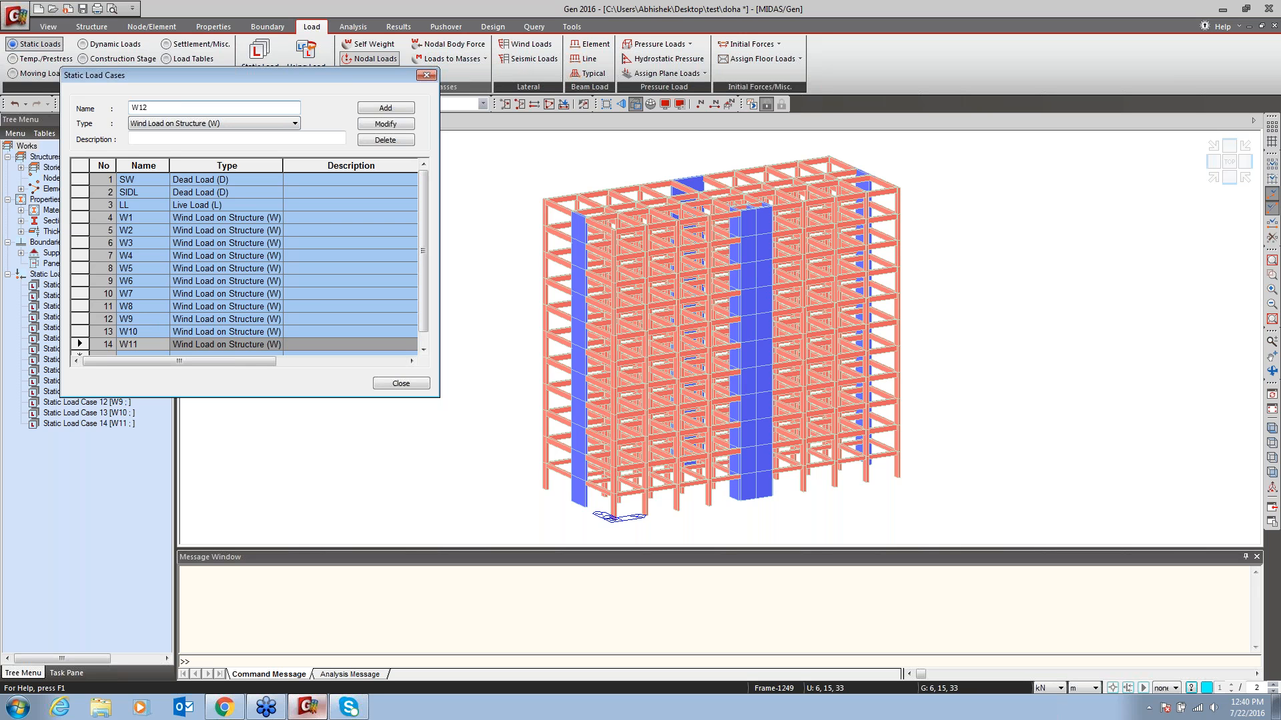
key(Return)
Add a static load case named EQX of type Earthquake (E)
double_click(165, 107)
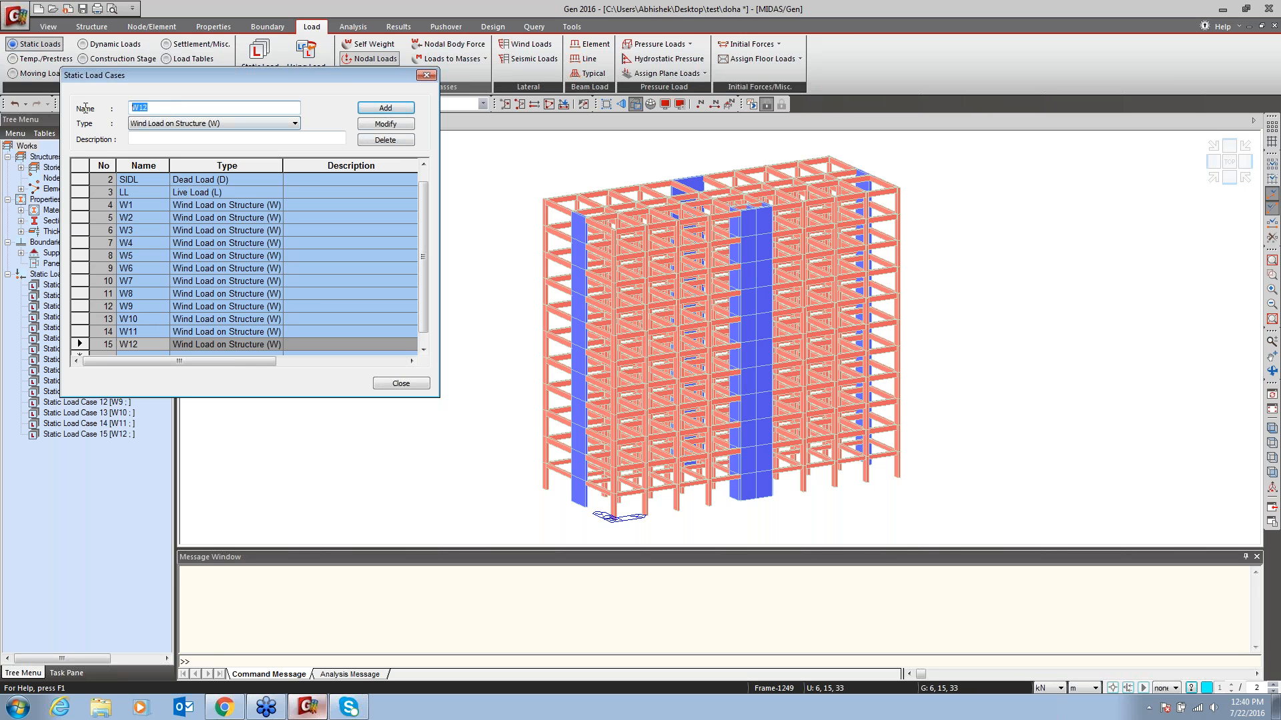
text(EQX)
click(160, 124)
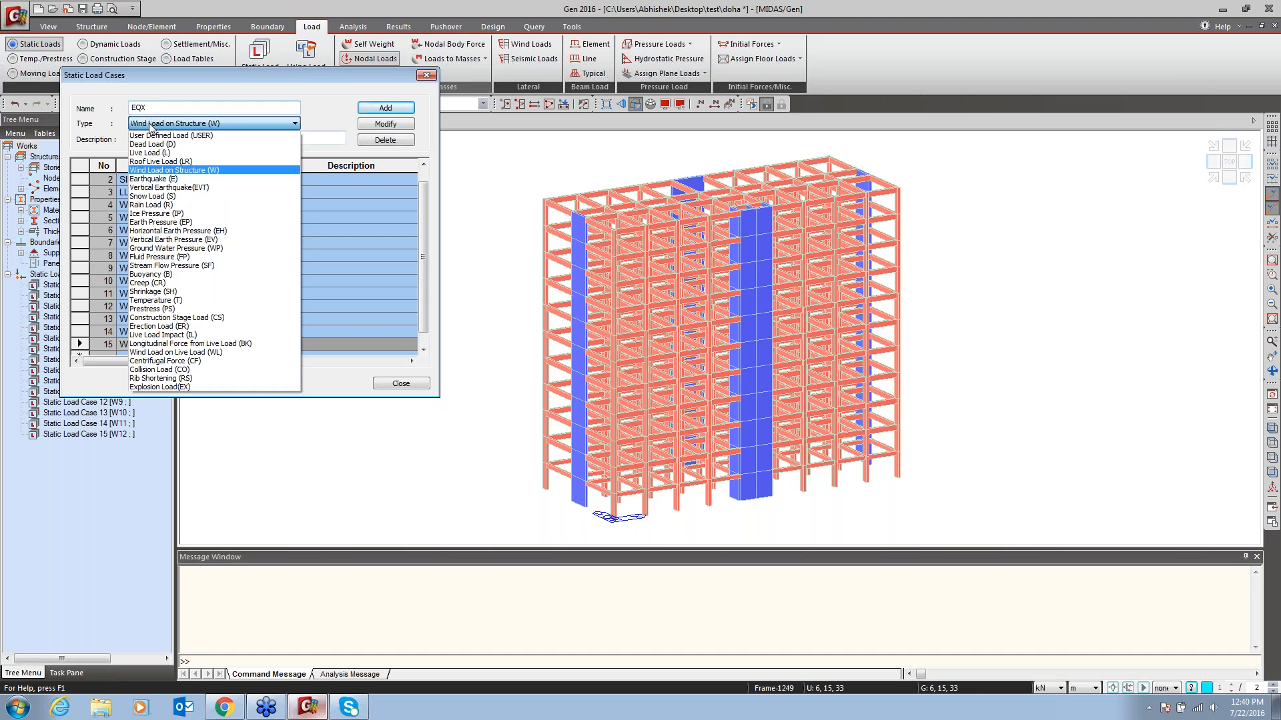
click(160, 179)
key(Return)
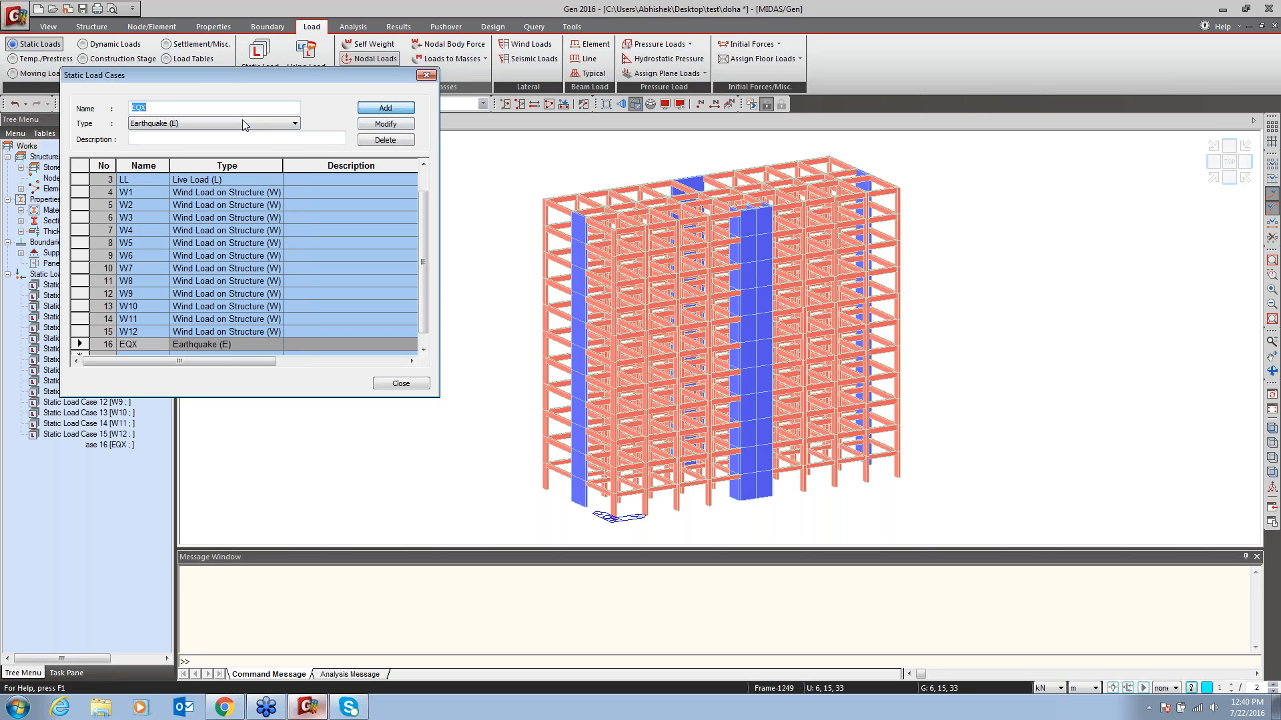
Add a second Earthquake (E) load case named EQY and close the static load case definition
key(BackSpace)
text(Y)
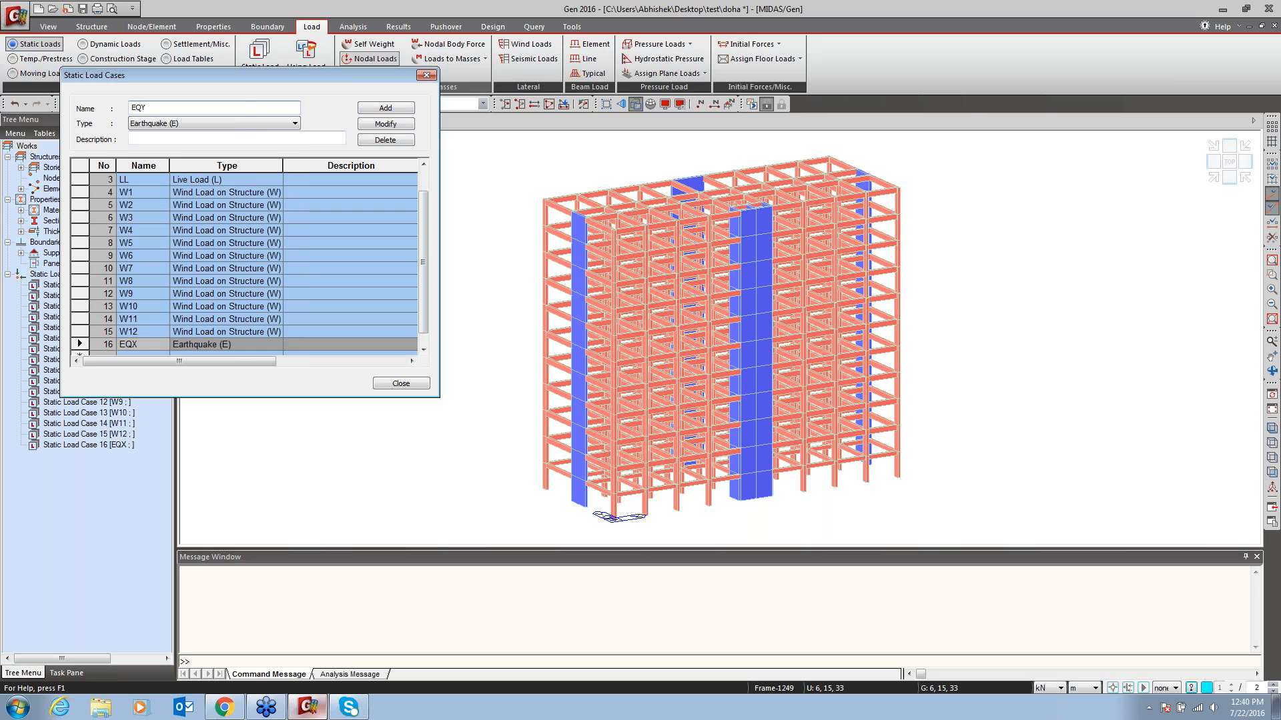
click(389, 108)
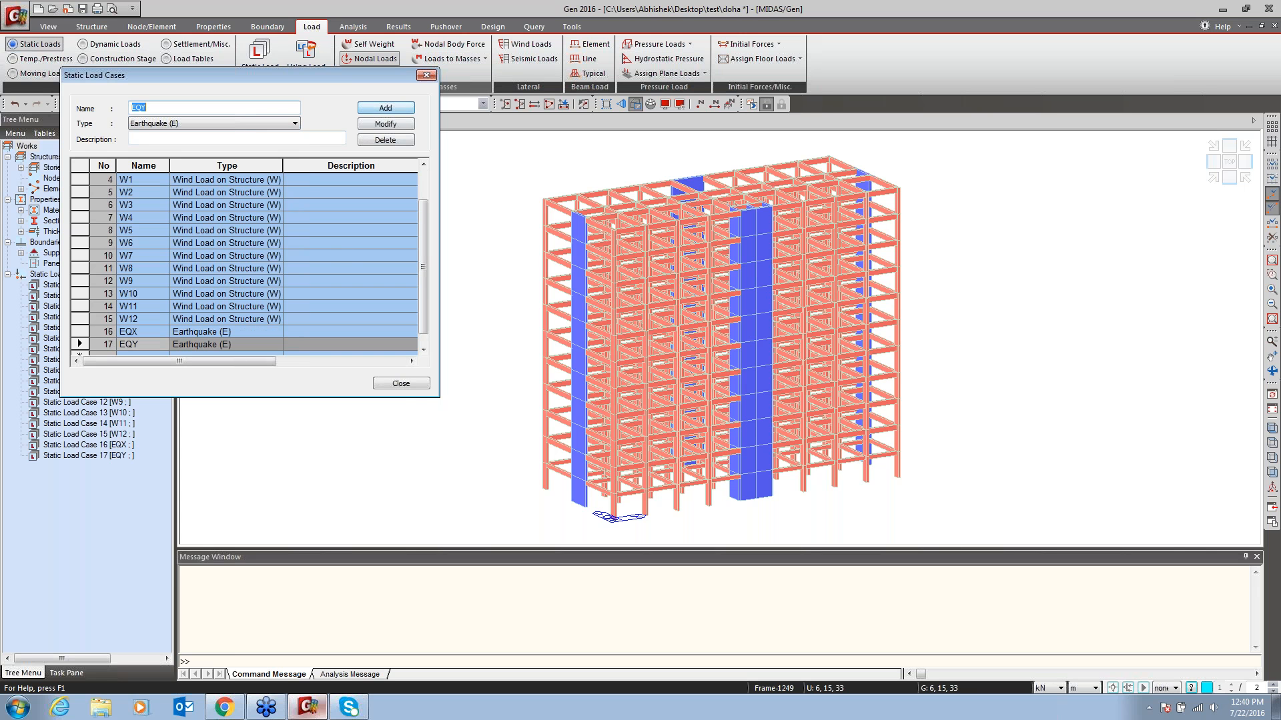
click(401, 383)
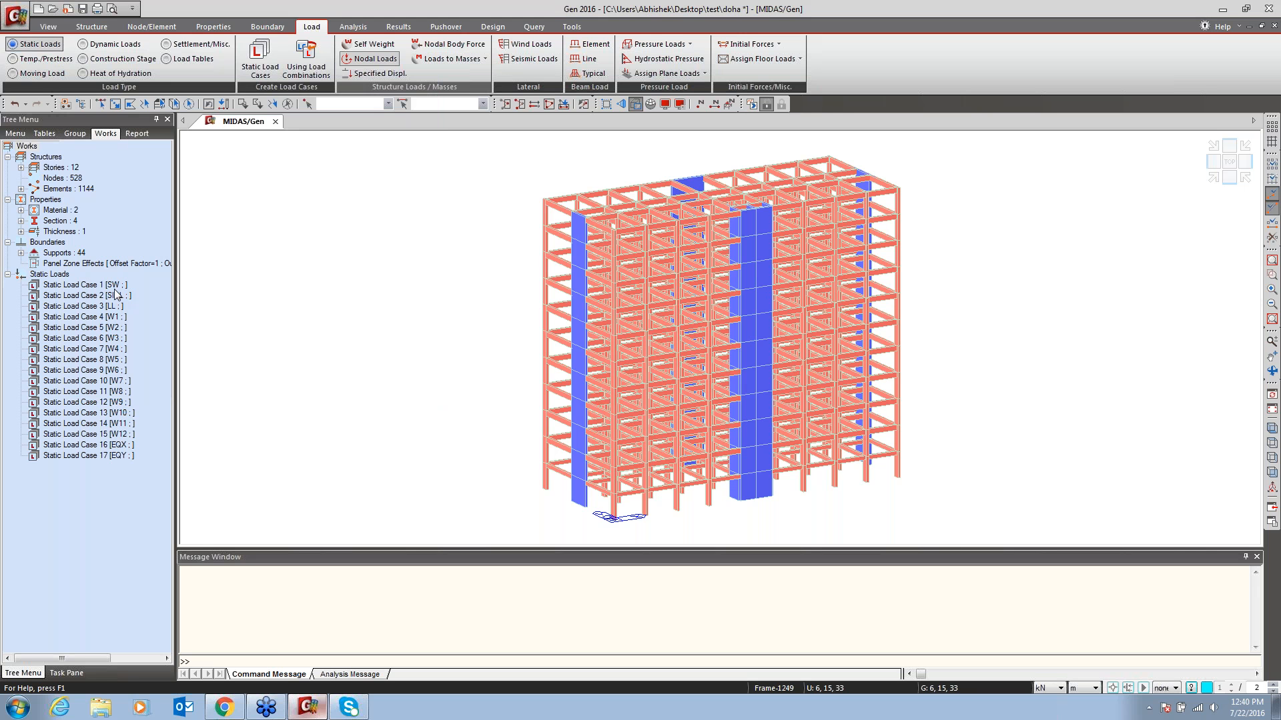
Review the static load cases in the model tree, from SW to EQY
click(71, 286)
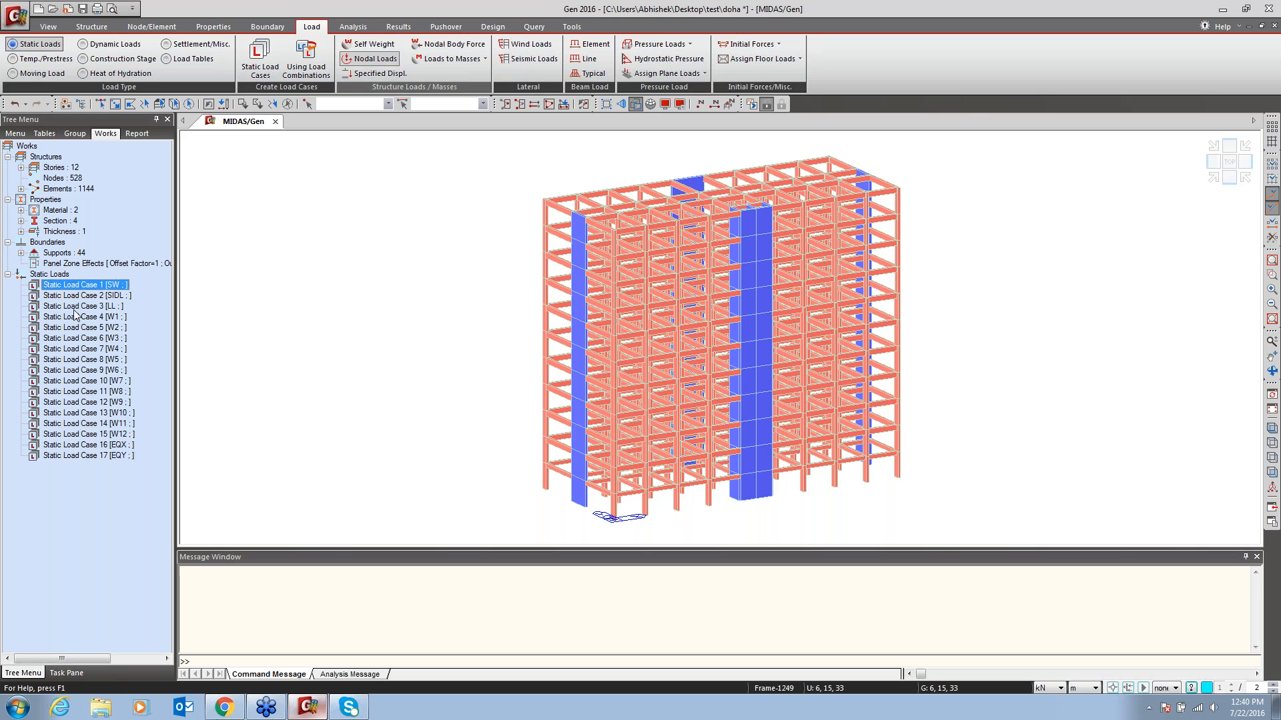
click(77, 445)
click(82, 456)
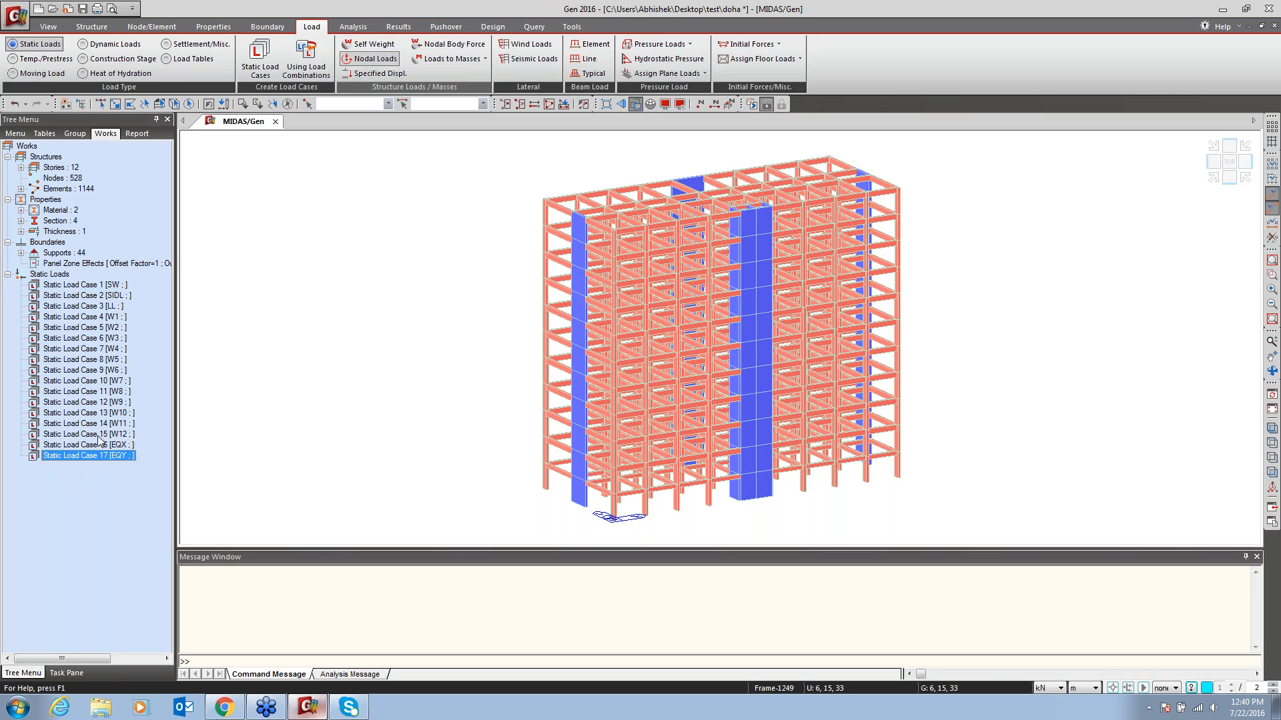
click(99, 308)
click(103, 295)
click(101, 285)
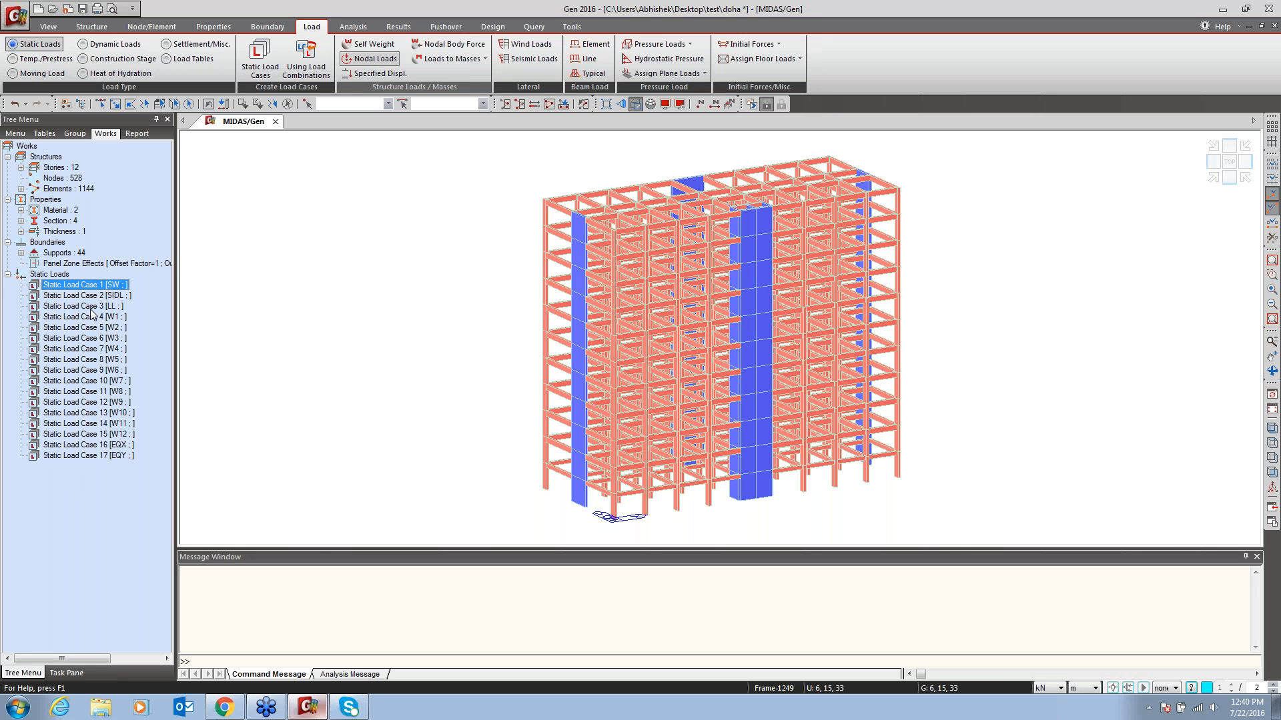
Add self weight to load case SW with a Z factor of -1 and check its entry in the model tree
click(375, 45)
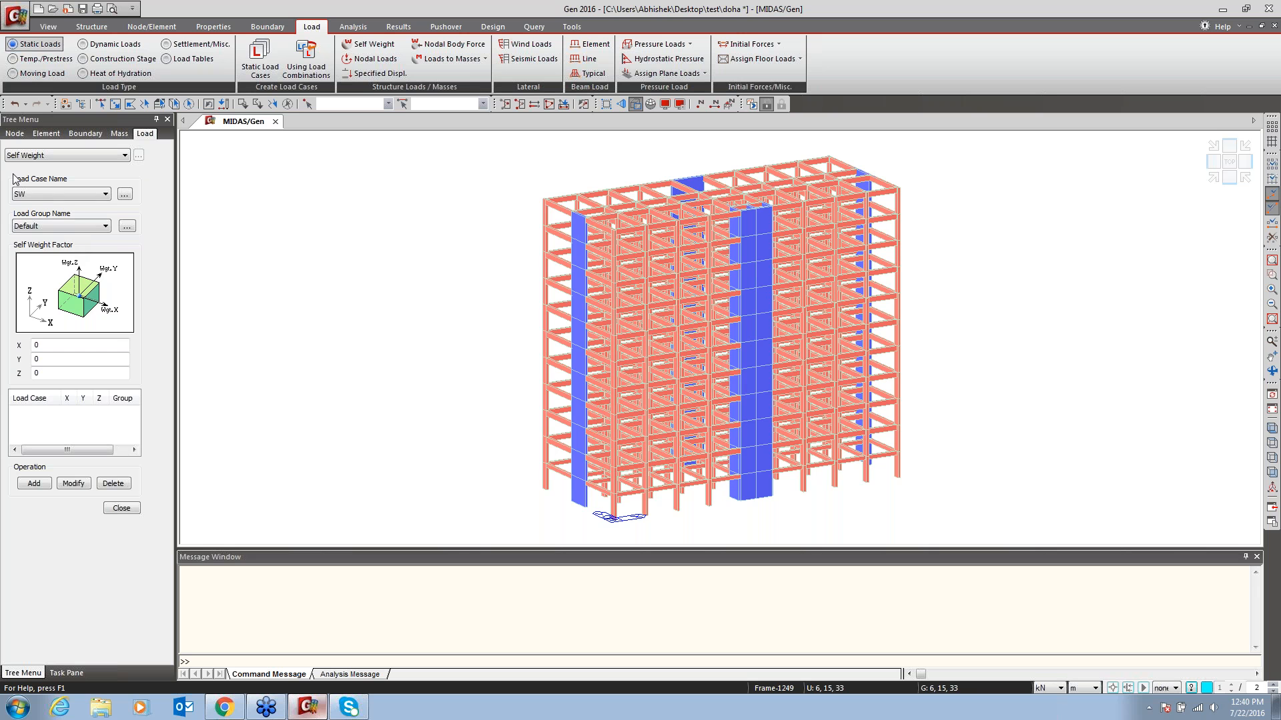
click(43, 191)
click(43, 191)
drag(48, 375, 4, 389)
text(-1)
click(30, 485)
click(114, 509)
click(73, 297)
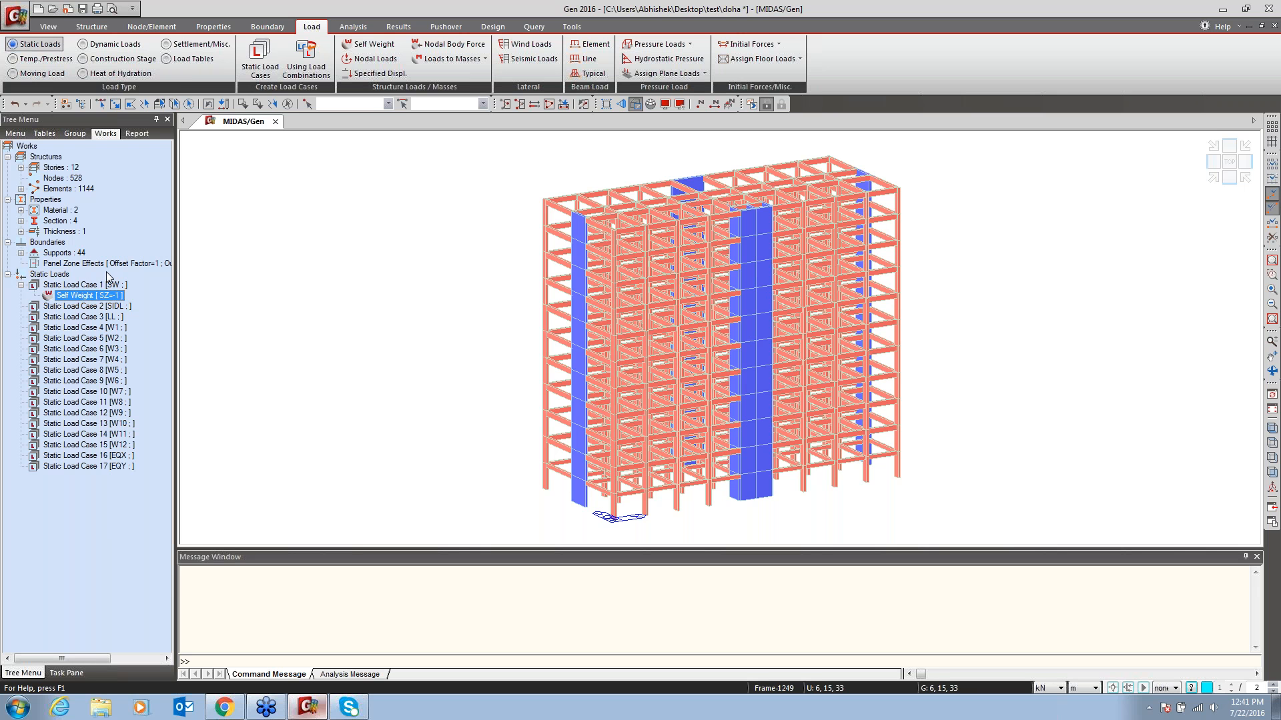
Set up the Loads to Masses conversion in X, Y with SW and SIDL, each at scale factor 1
click(454, 62)
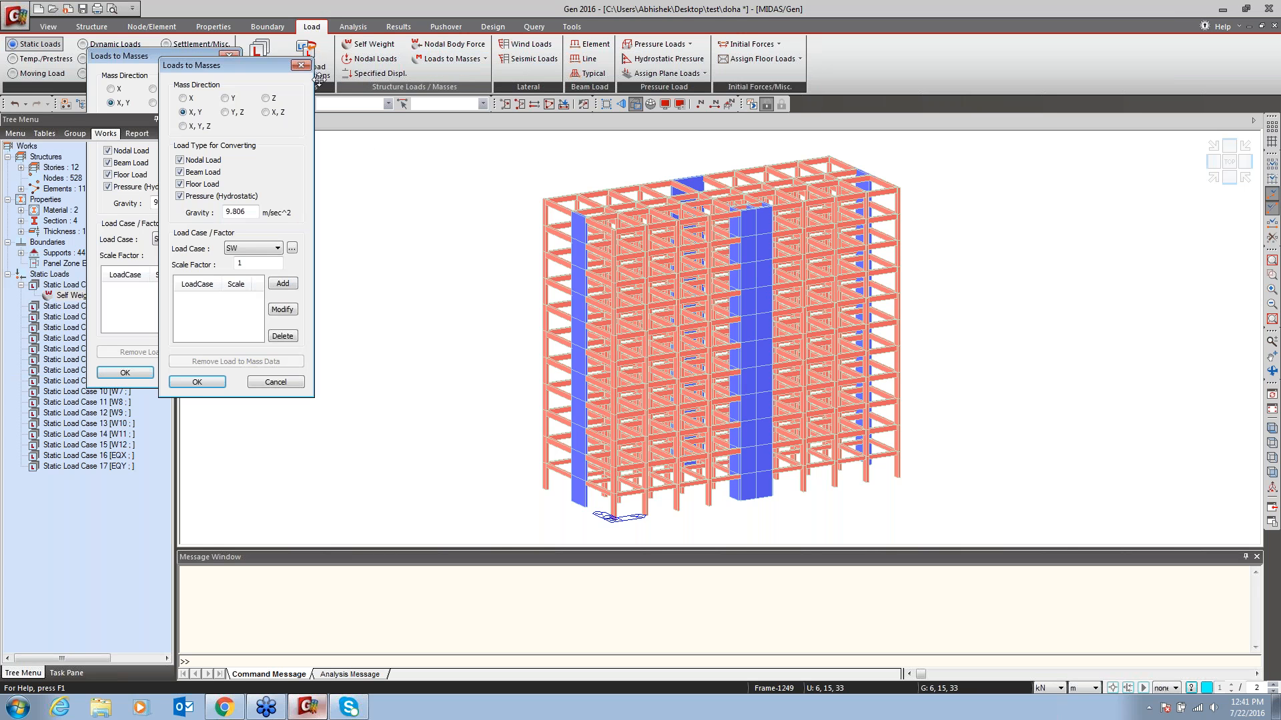
drag(319, 79, 362, 169)
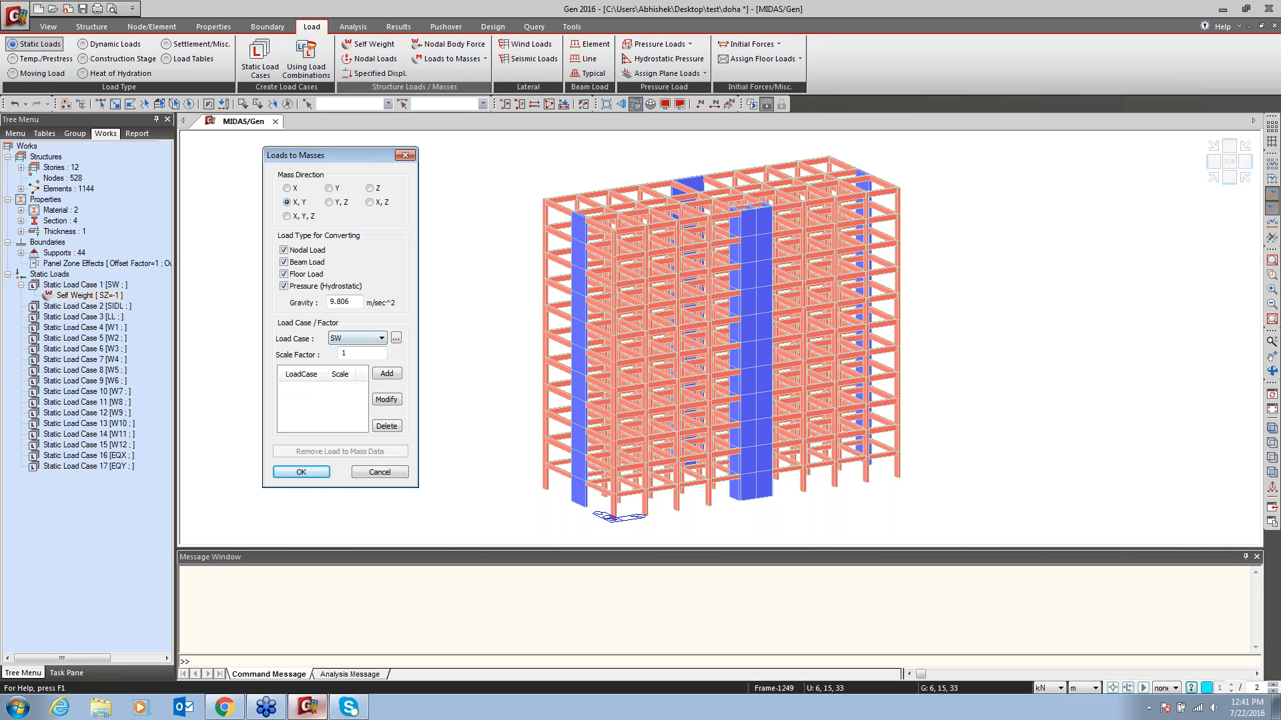
click(387, 374)
click(360, 338)
click(347, 356)
click(387, 374)
Add load case LL with scale factor 0.25 to the mass conversion and confirm it
click(360, 339)
click(346, 366)
key(BackSpace)
text(0.)
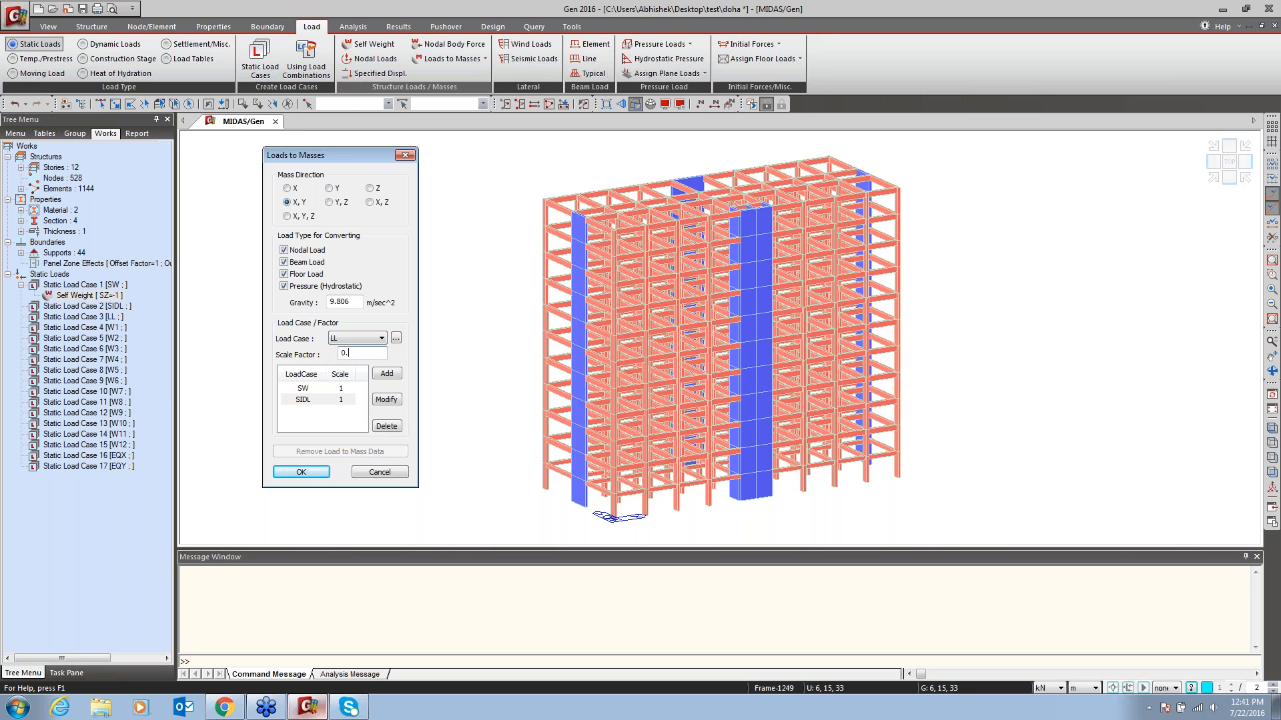
text(25)
click(387, 374)
click(315, 473)
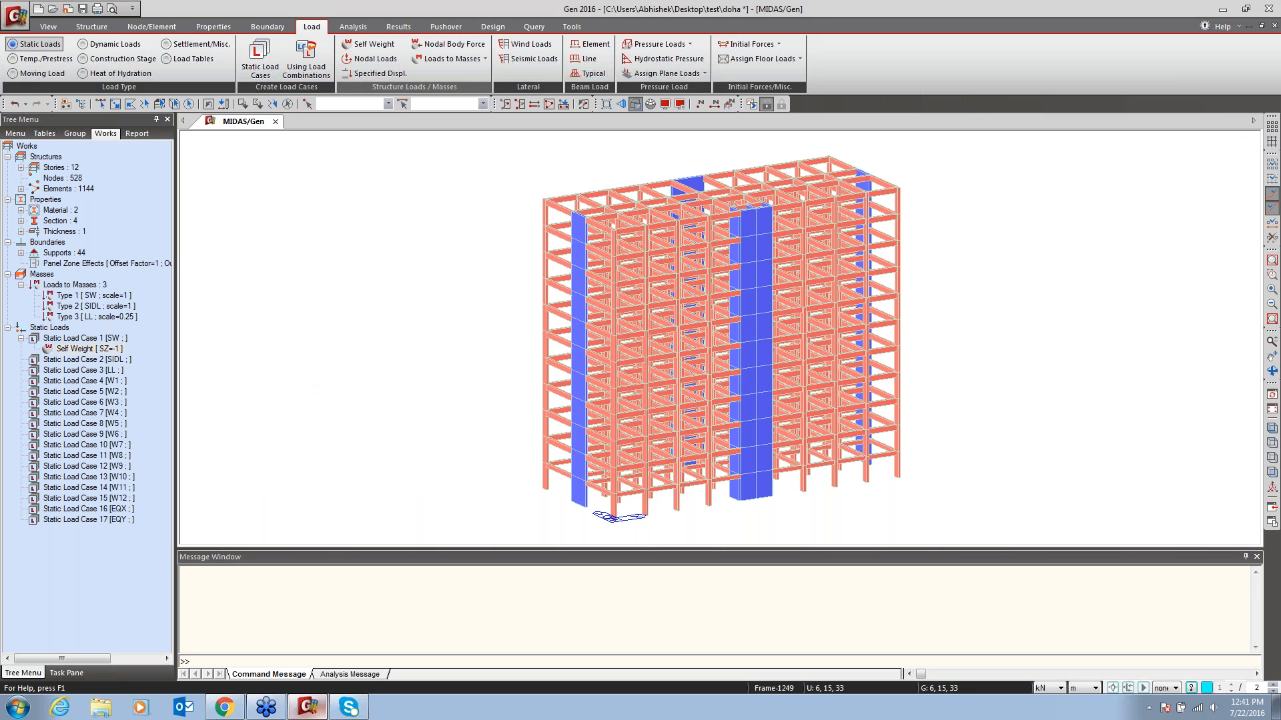
click(97, 317)
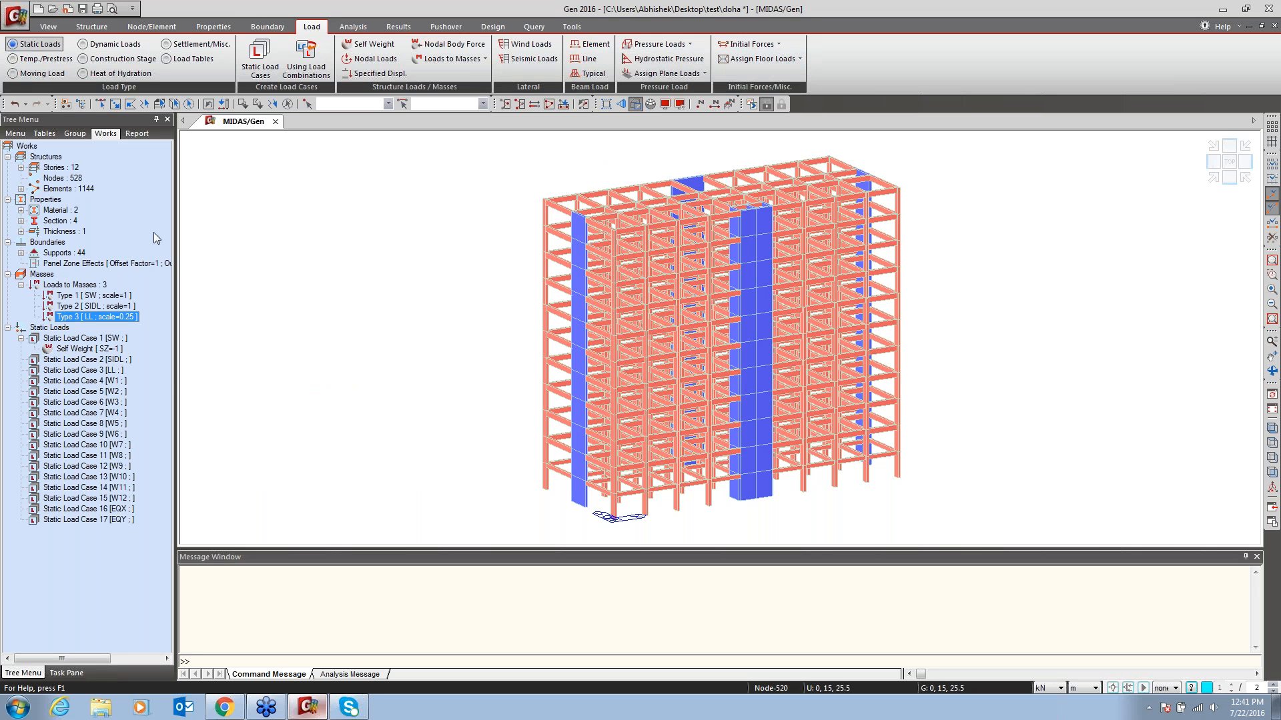
Select the elements with beam sections B300X450 and B300X600 and activate only these in the model view
click(22, 220)
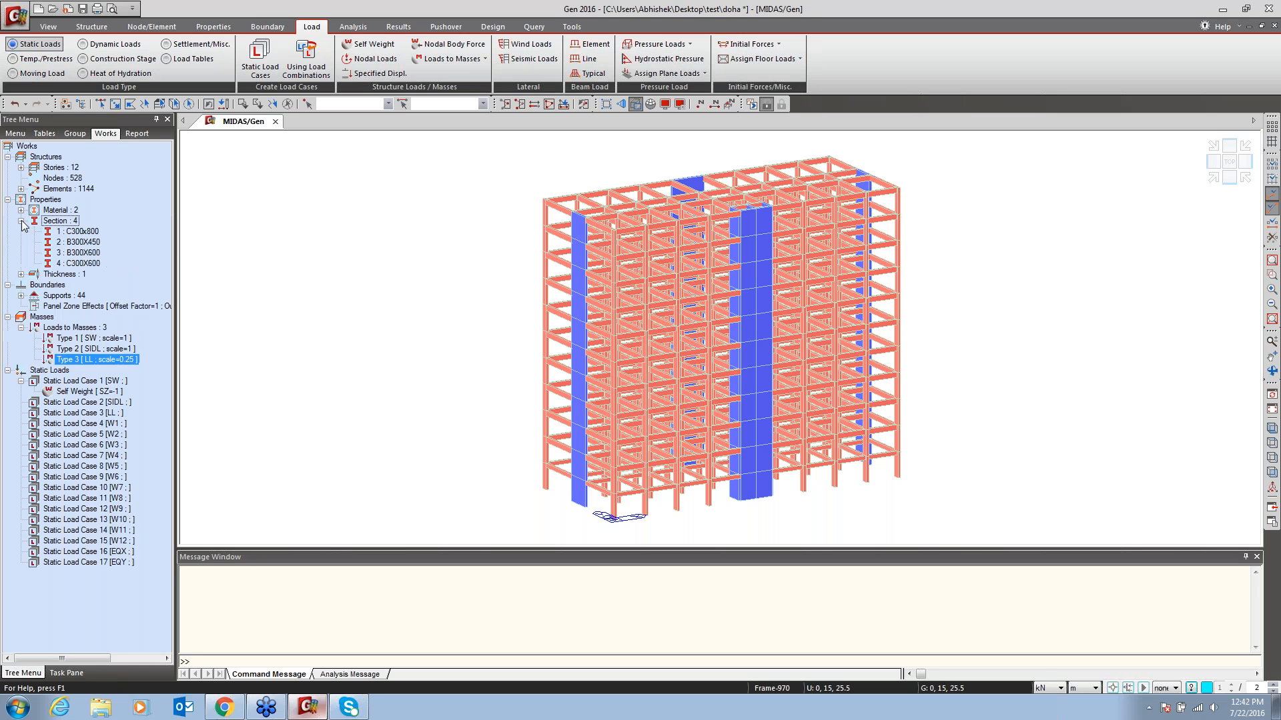
click(88, 244)
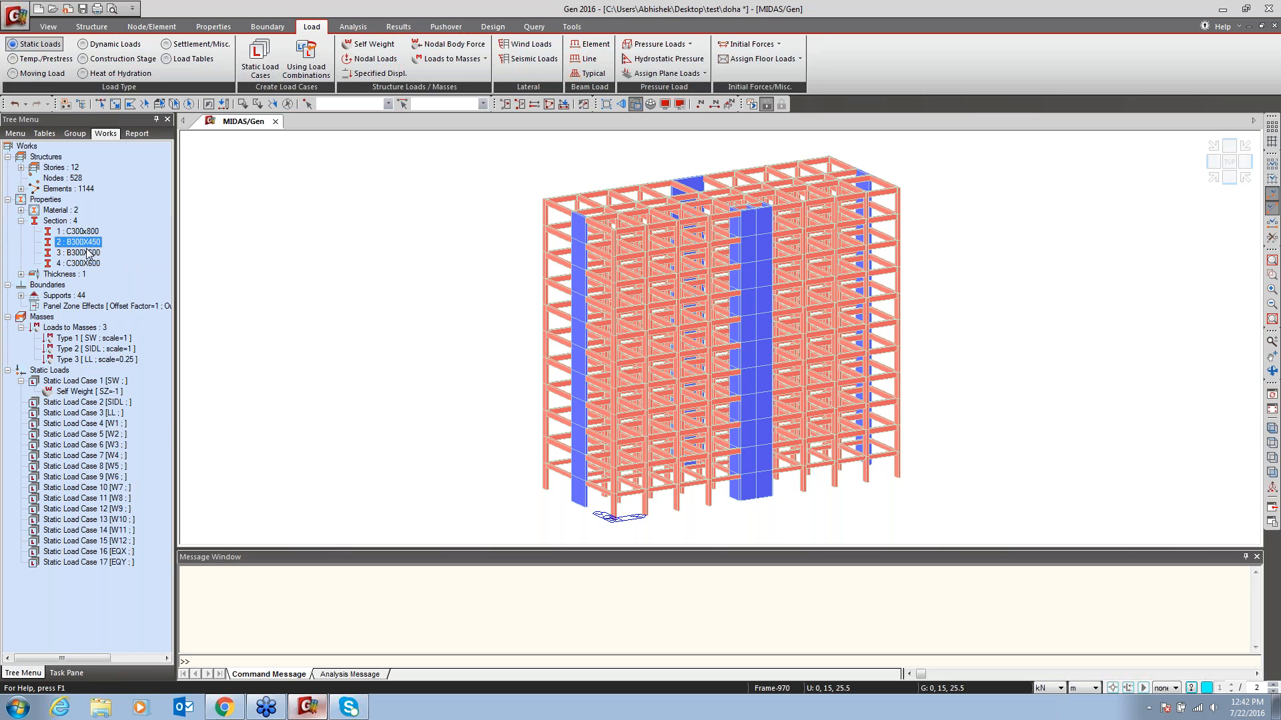
ctrl+click(97, 254)
right_click(97, 253)
click(124, 270)
click(505, 104)
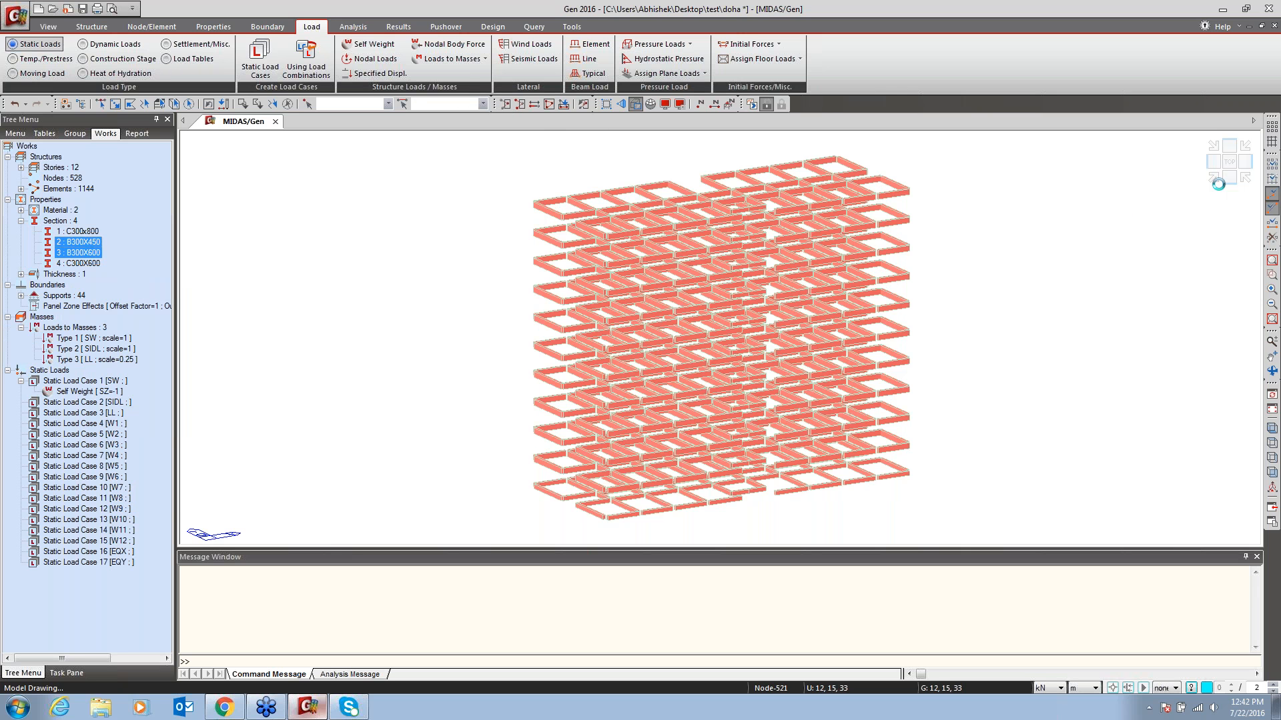
Switch to the front view and window-select all beams of the lowest floor level
click(1229, 179)
click(101, 104)
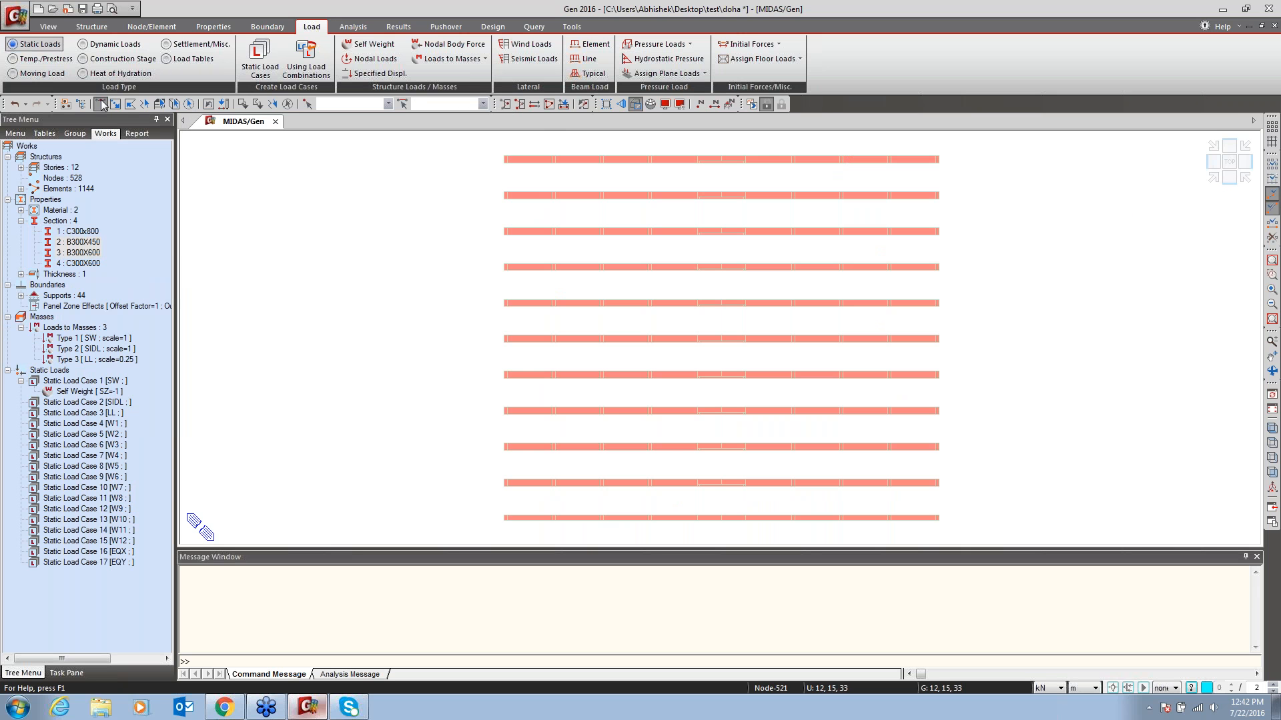
drag(487, 541, 457, 536)
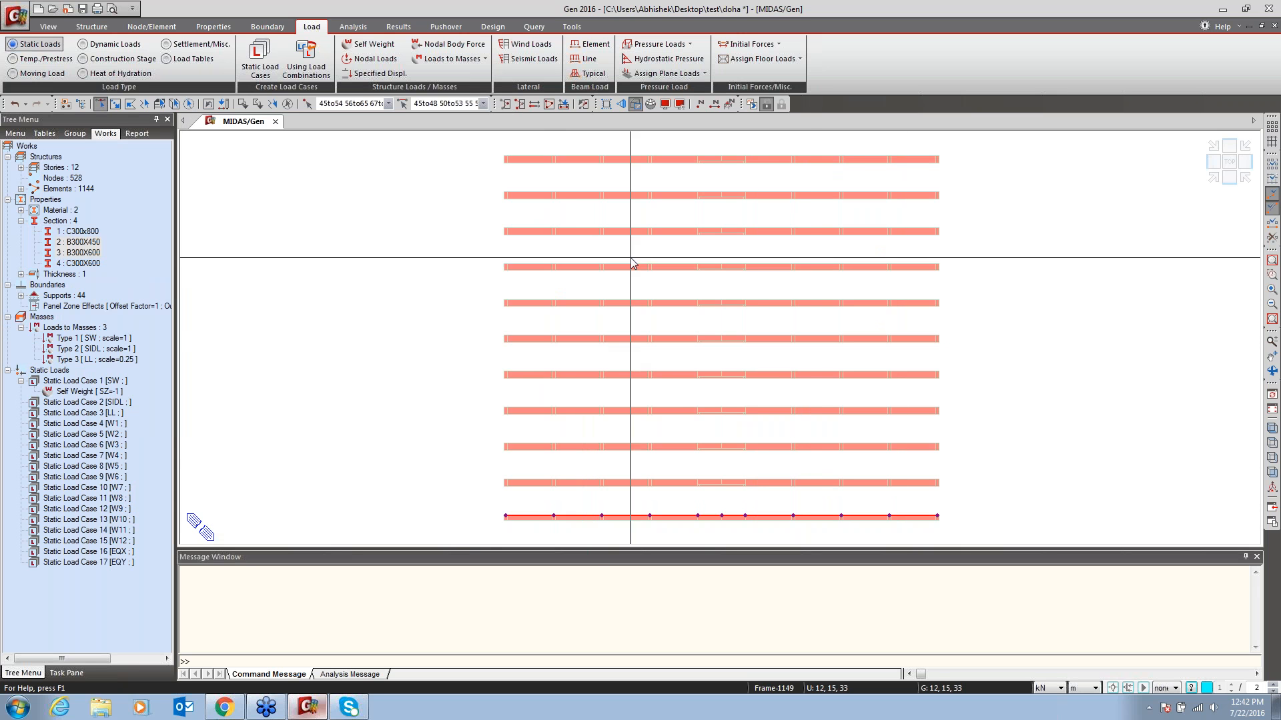
Apply a uniform element beam load of -10 kN/m in Global Z to the selected lowest-floor beams under SIDL, using Replace
mouse_move(646, 201)
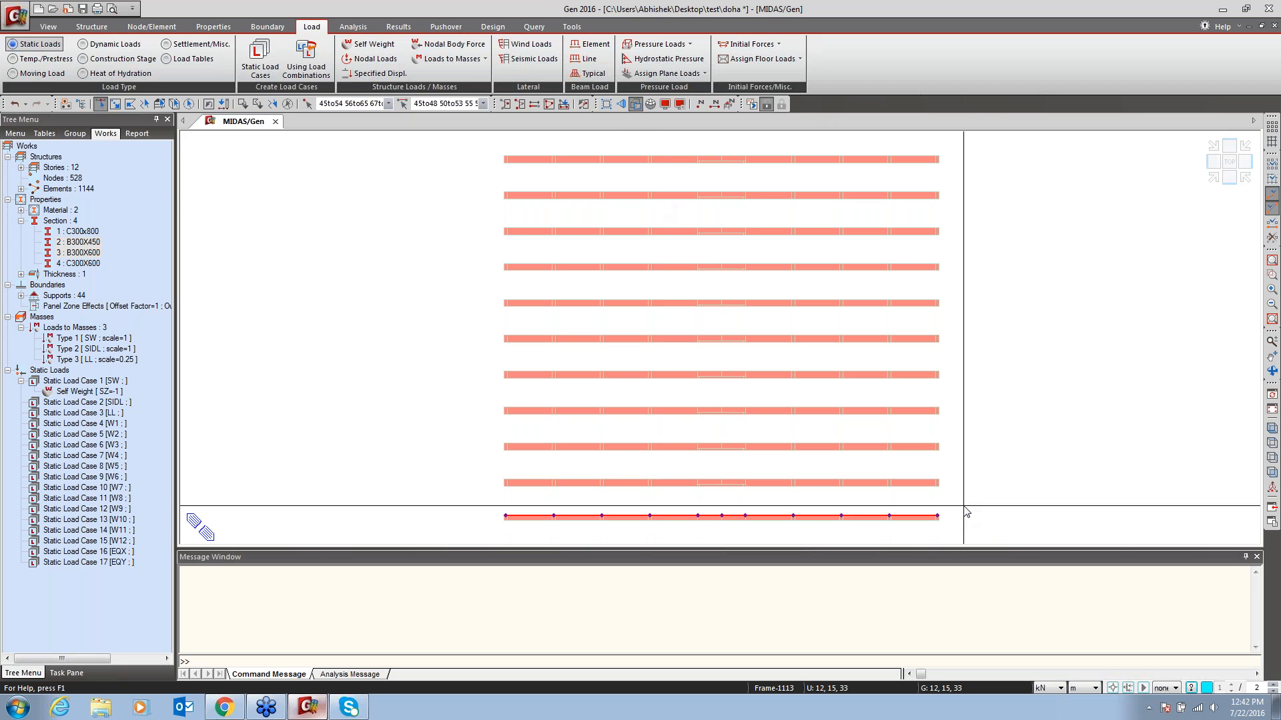
click(596, 45)
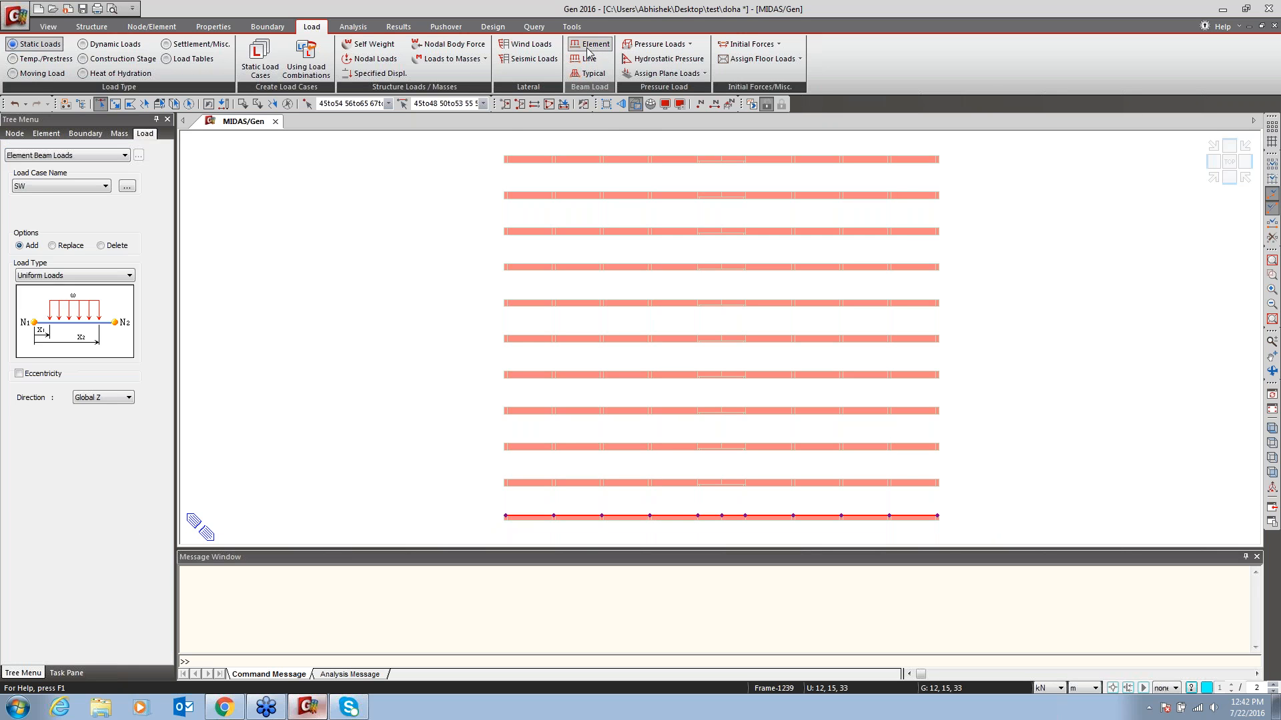
click(53, 186)
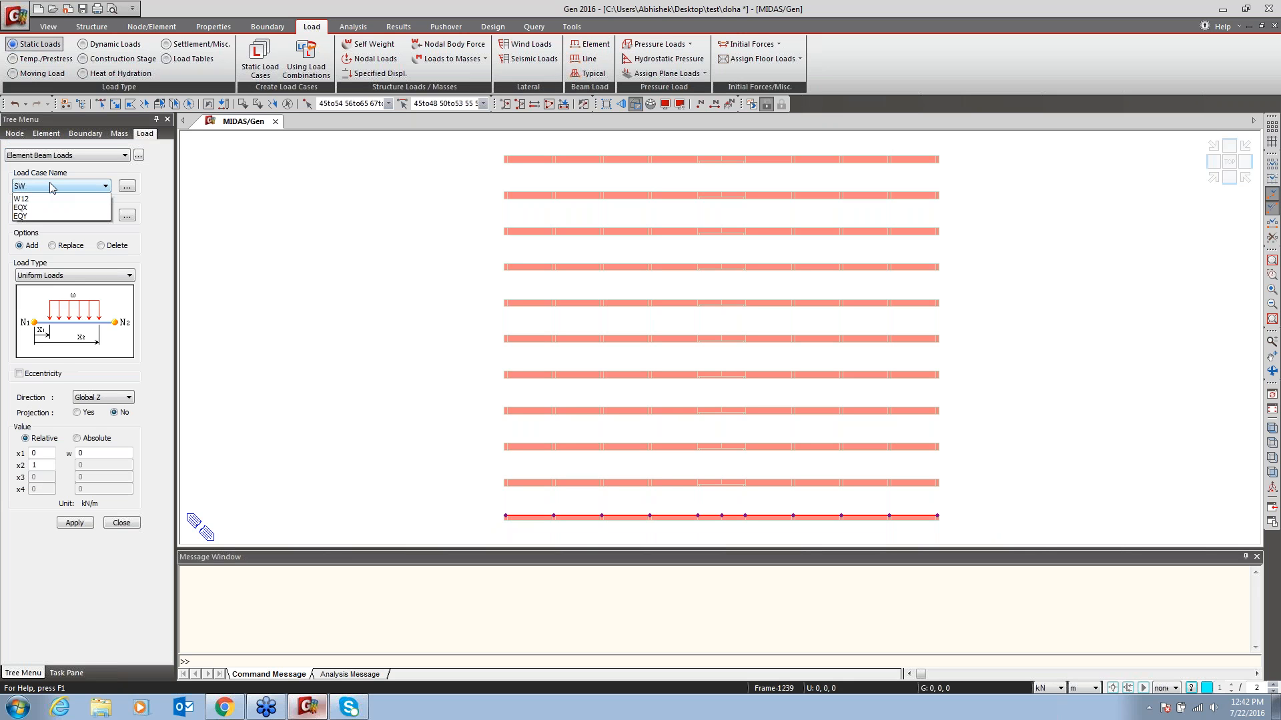
click(29, 207)
click(59, 244)
click(69, 277)
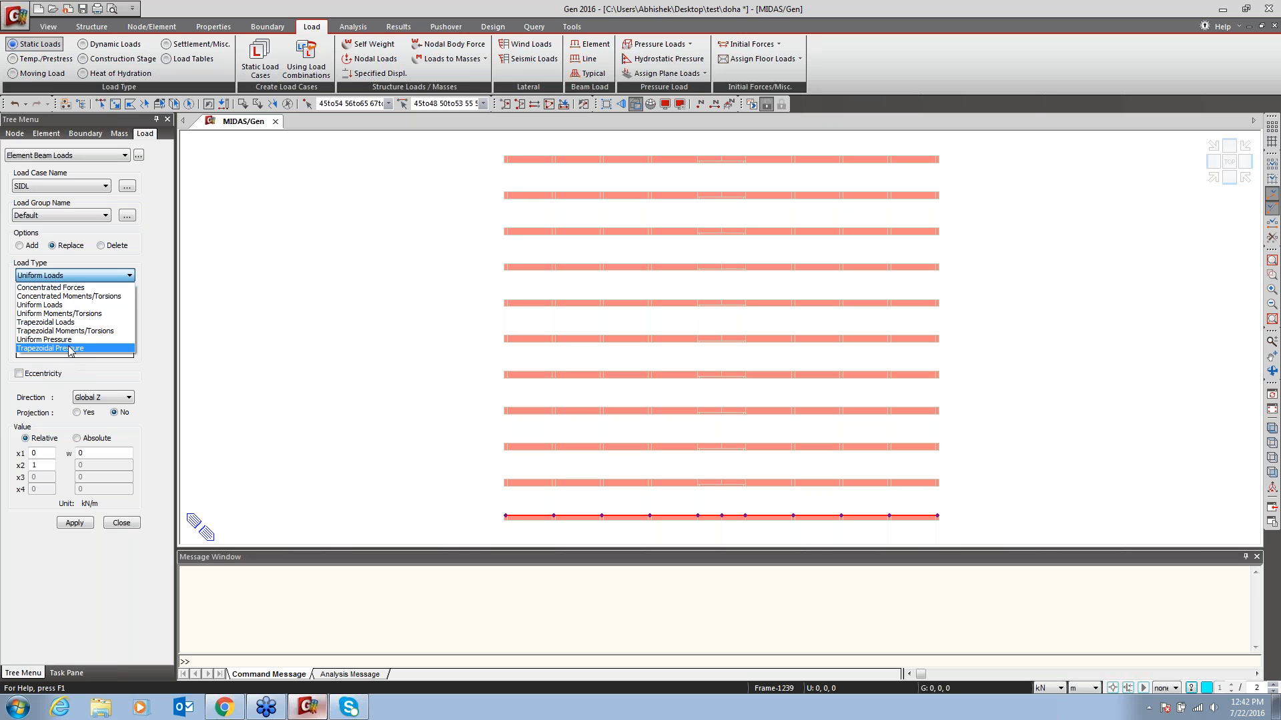
click(59, 304)
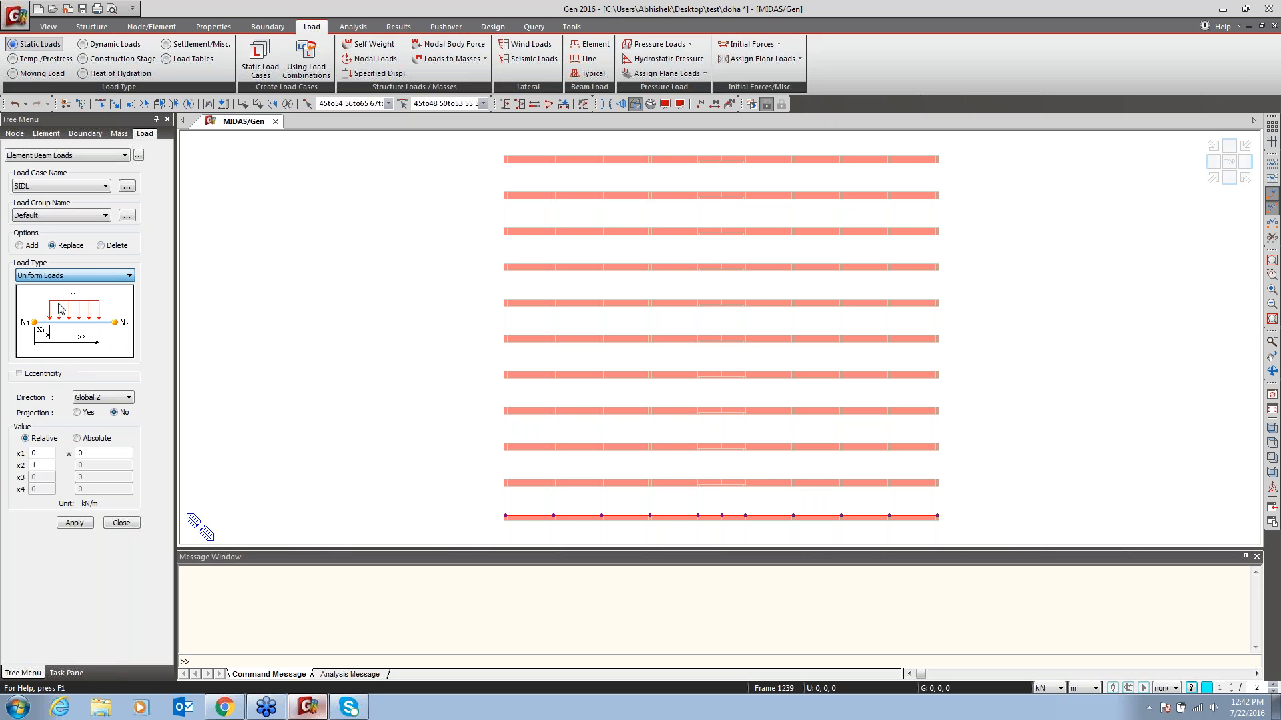
click(100, 453)
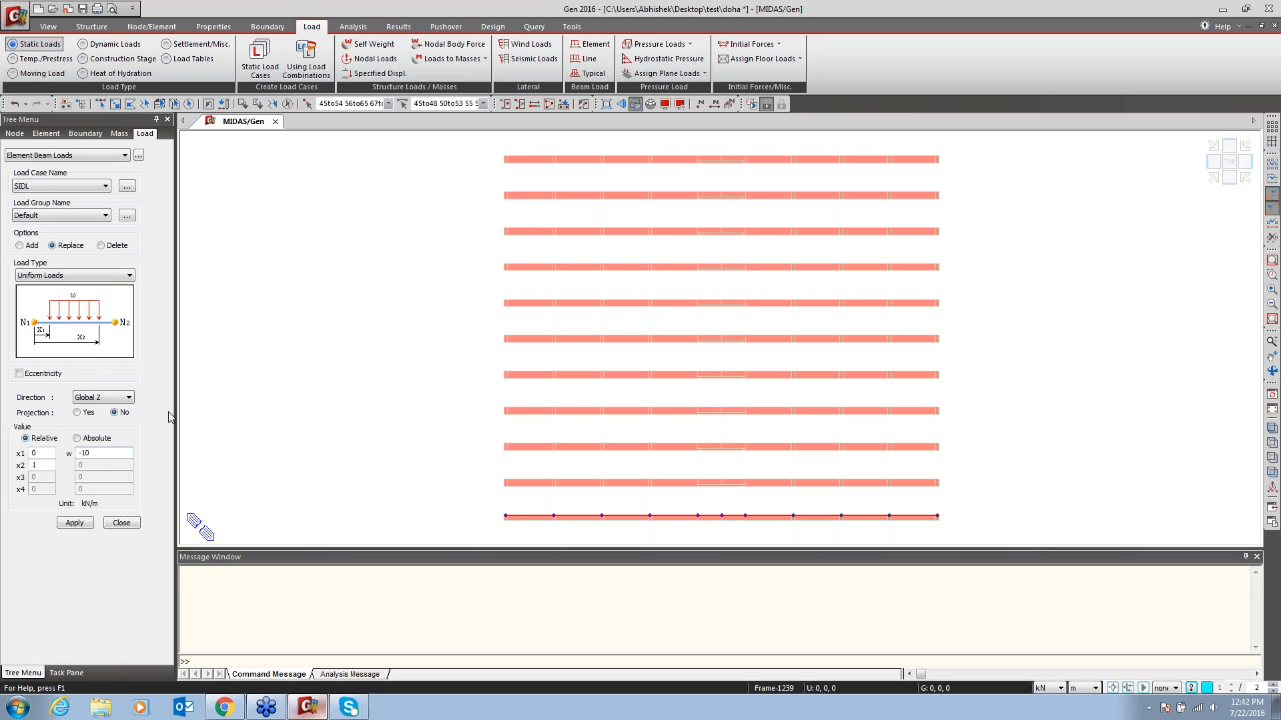
click(76, 523)
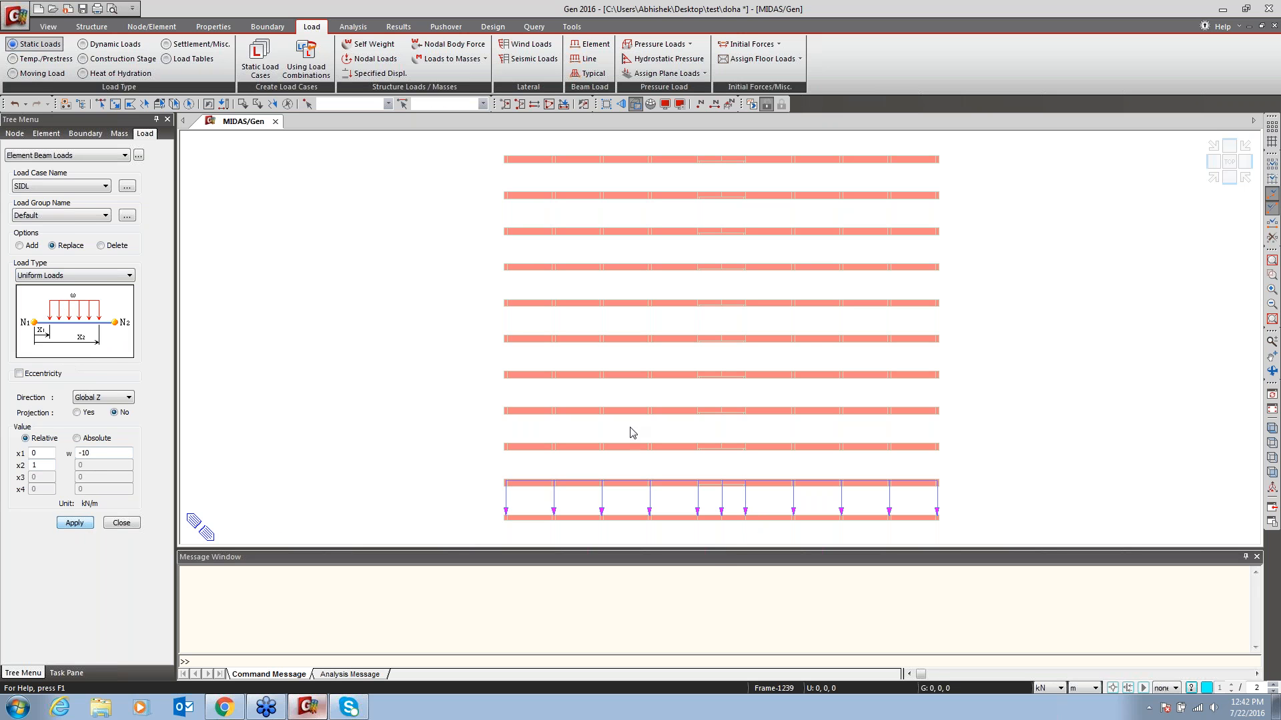
Select the beams of all intermediate floors and apply a uniform SIDL load of -12 kN/m to them
click(101, 104)
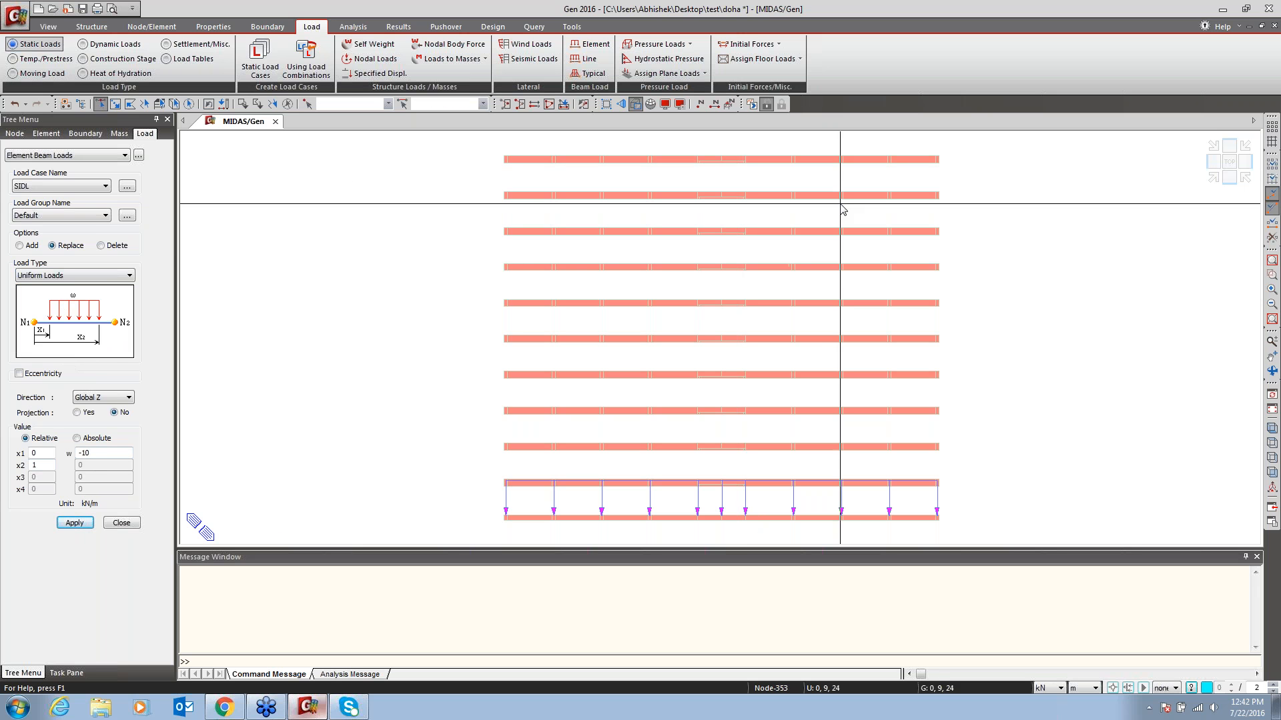
drag(965, 178, 452, 507)
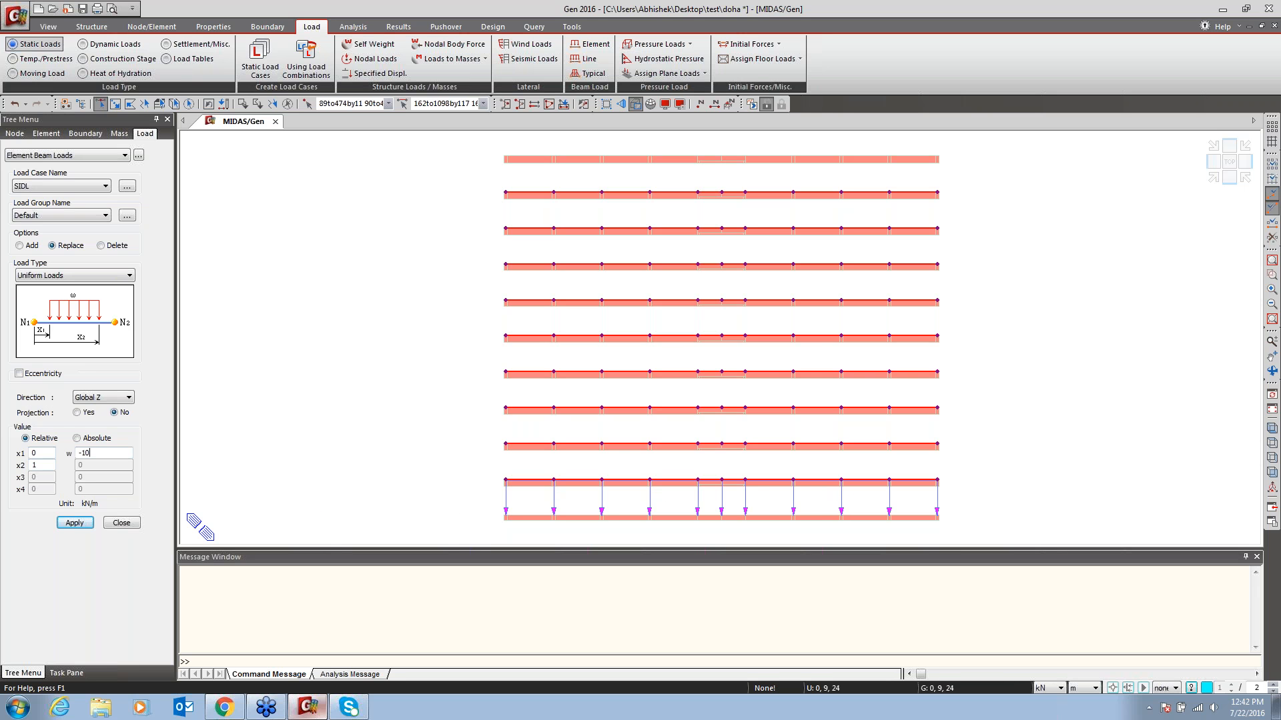
click(75, 523)
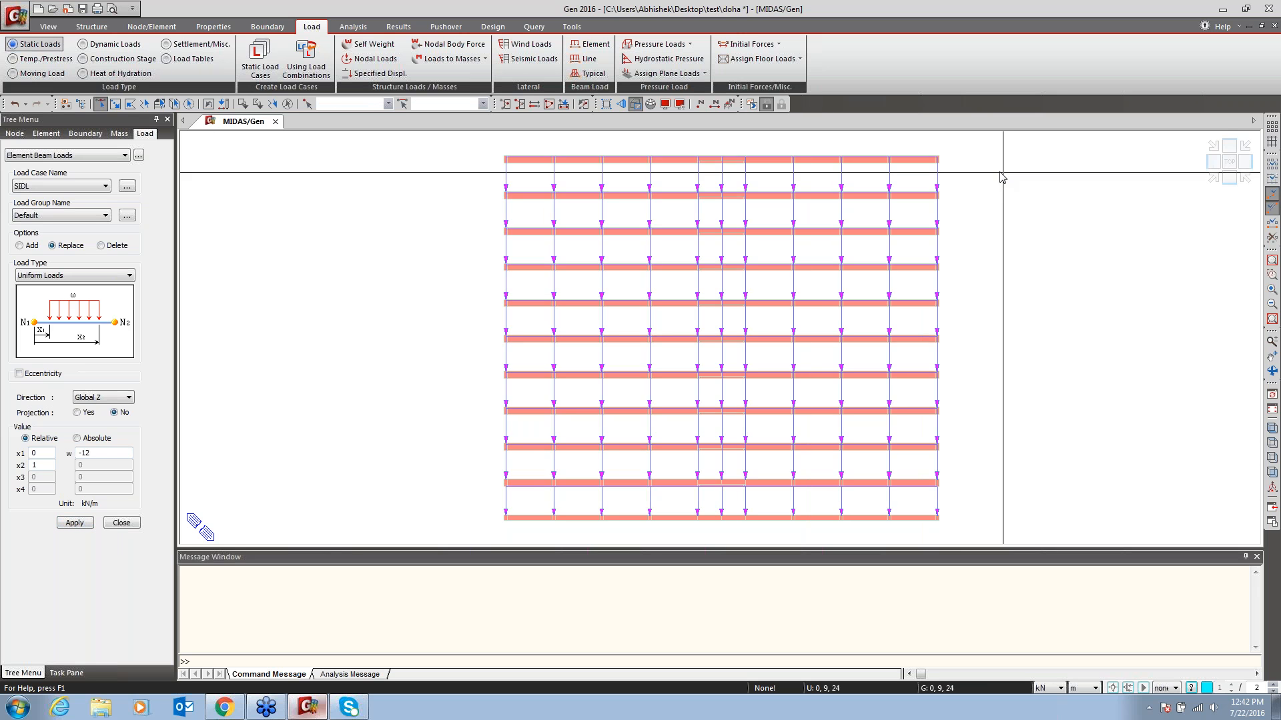
Select the topmost floor's beams, activate only these and show them in plan view
drag(976, 190, 460, 184)
click(505, 104)
click(1227, 164)
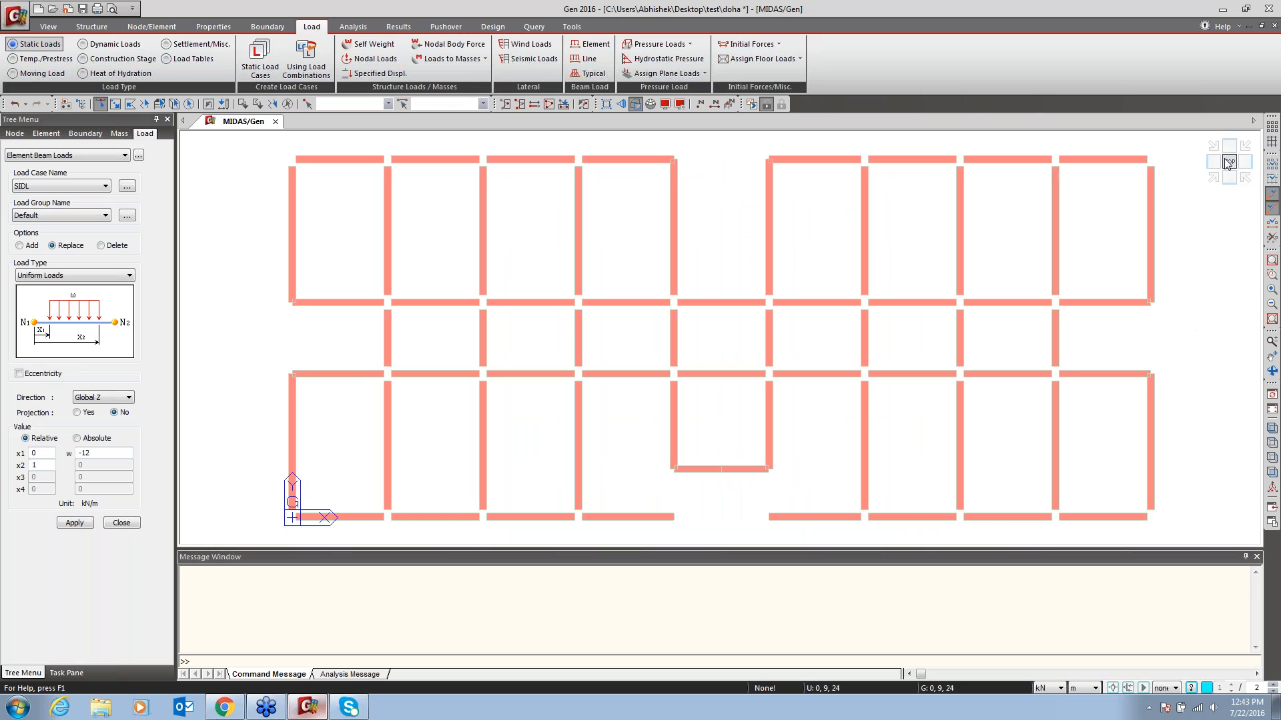
Select the outer perimeter beams of the top floor and apply a uniform SIDL load of -5 kN/m to them
drag(275, 144, 1172, 536)
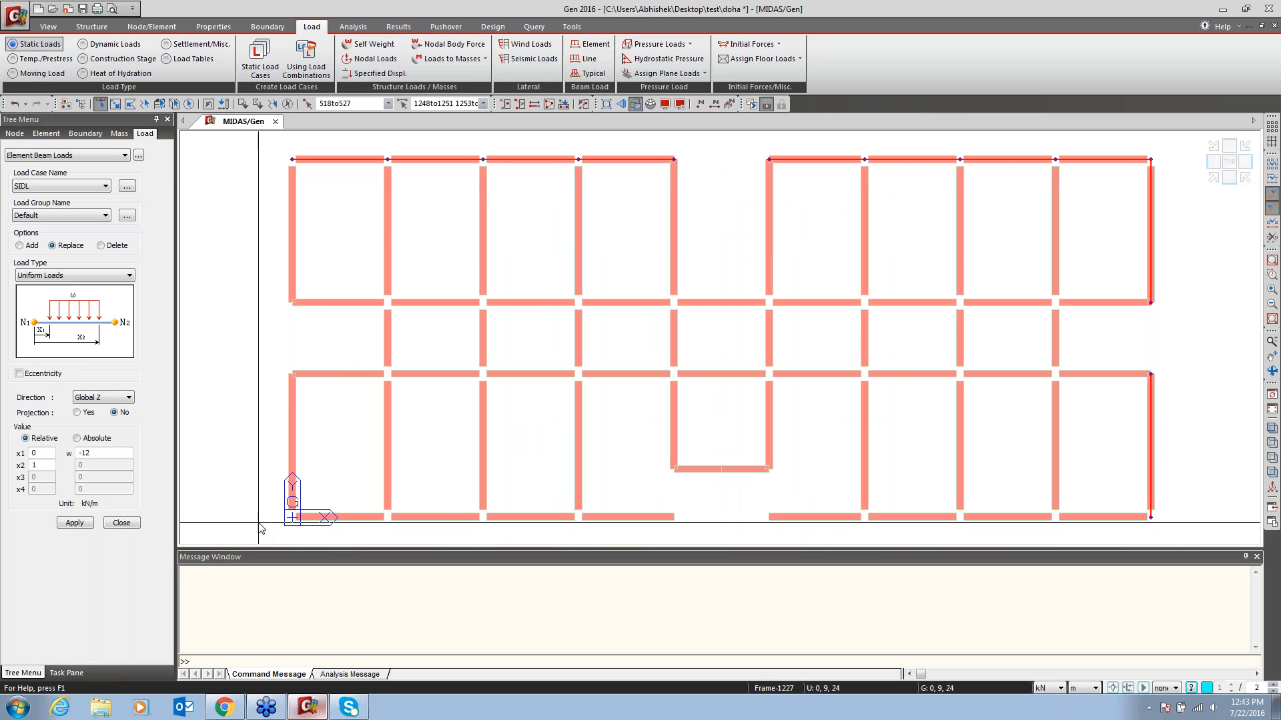
drag(247, 504, 1194, 554)
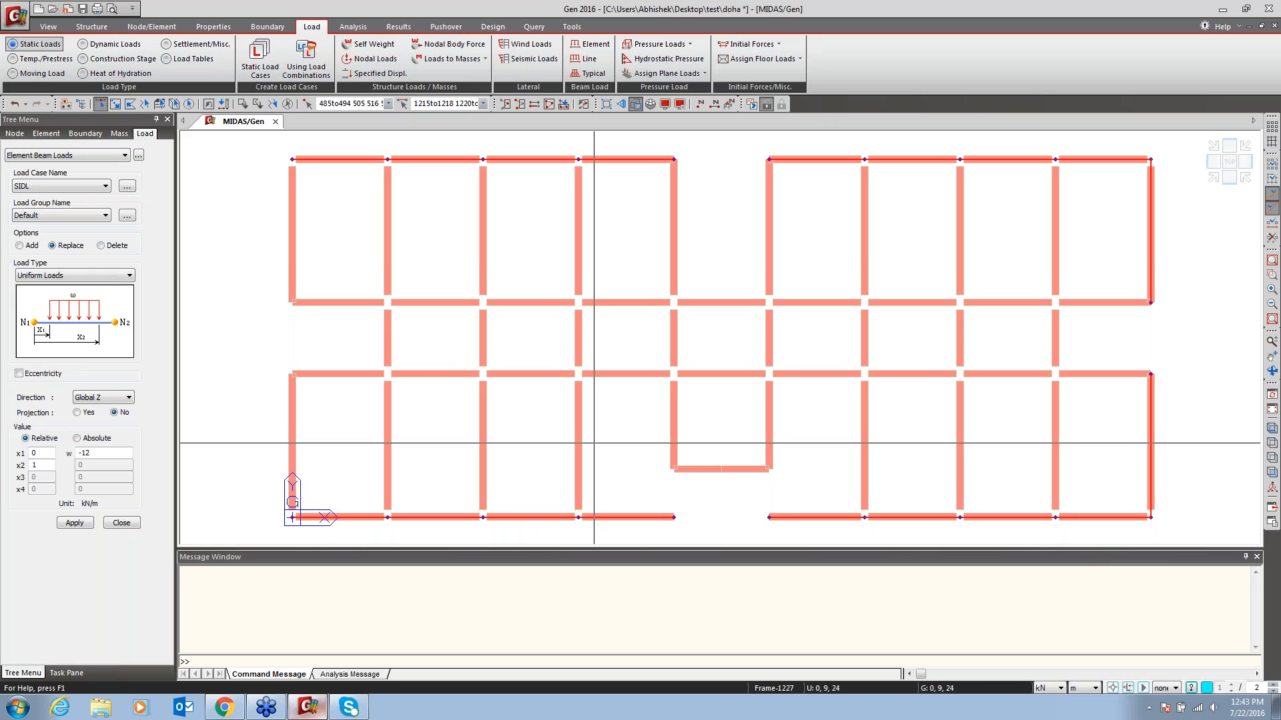
drag(278, 146, 303, 553)
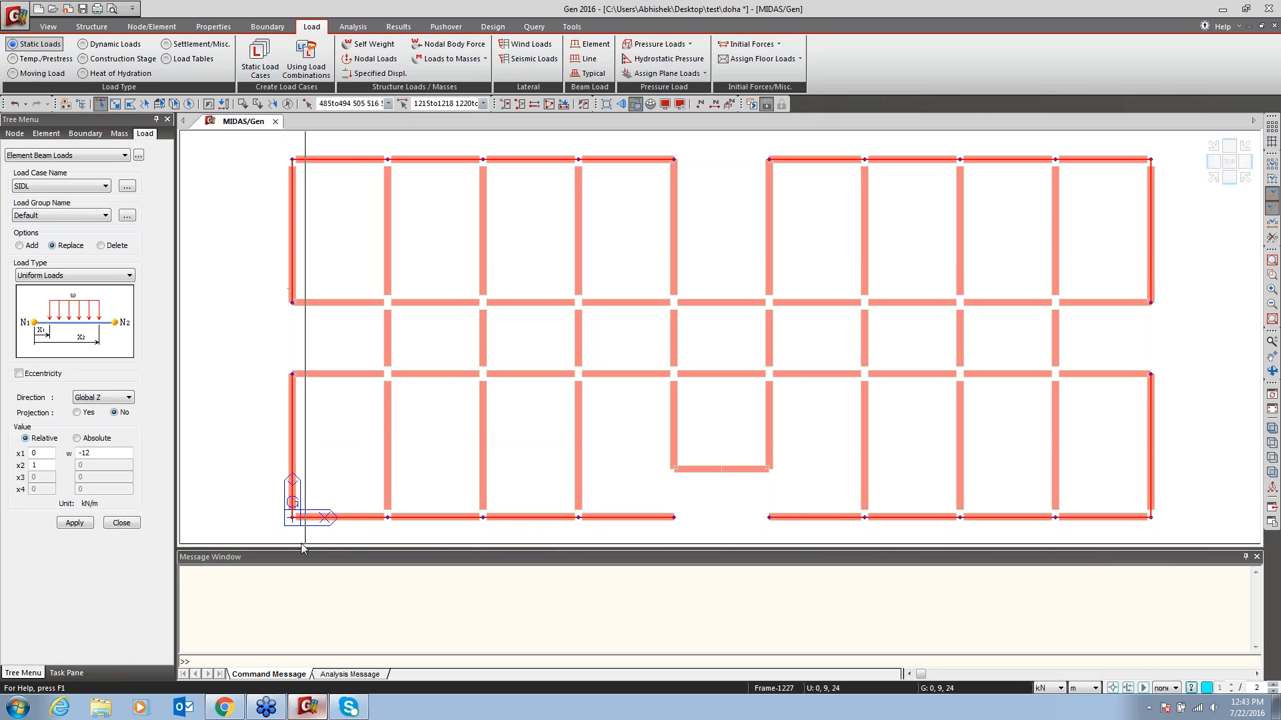
click(117, 454)
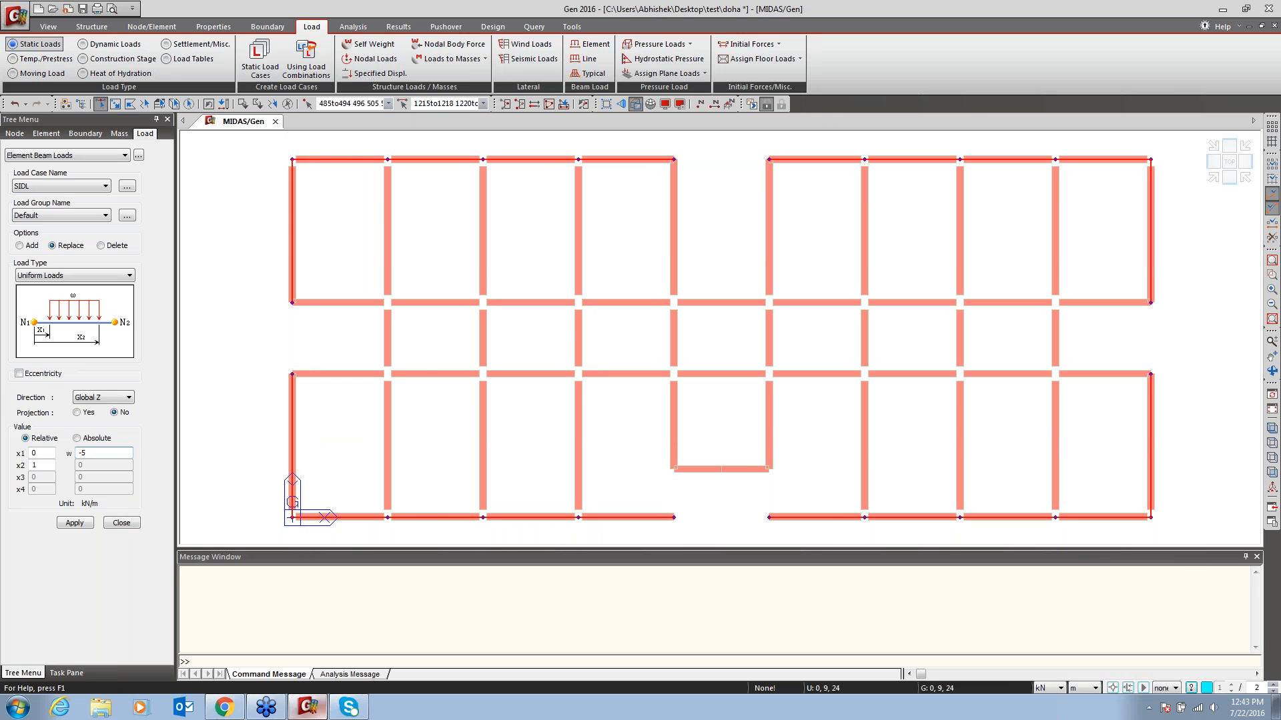
click(75, 523)
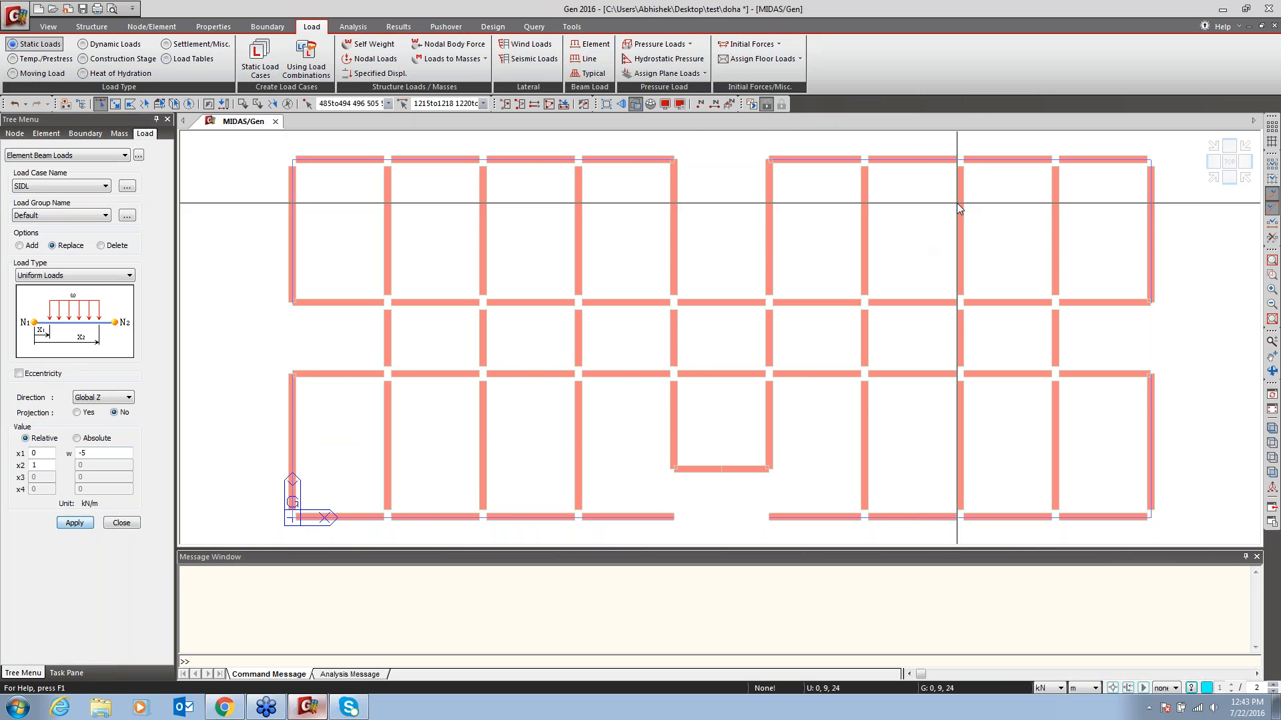
Close the beam load settings and display the SIDL element beam loads with their values in the isometric view
click(1273, 429)
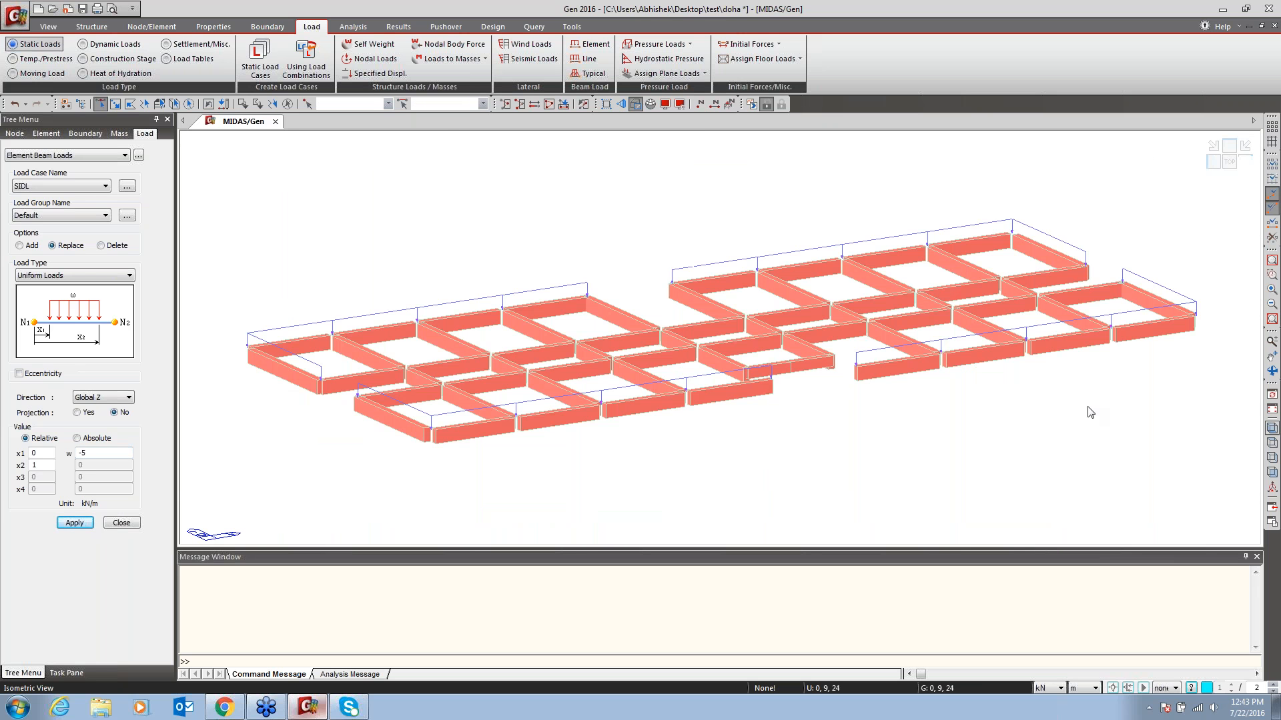
click(120, 523)
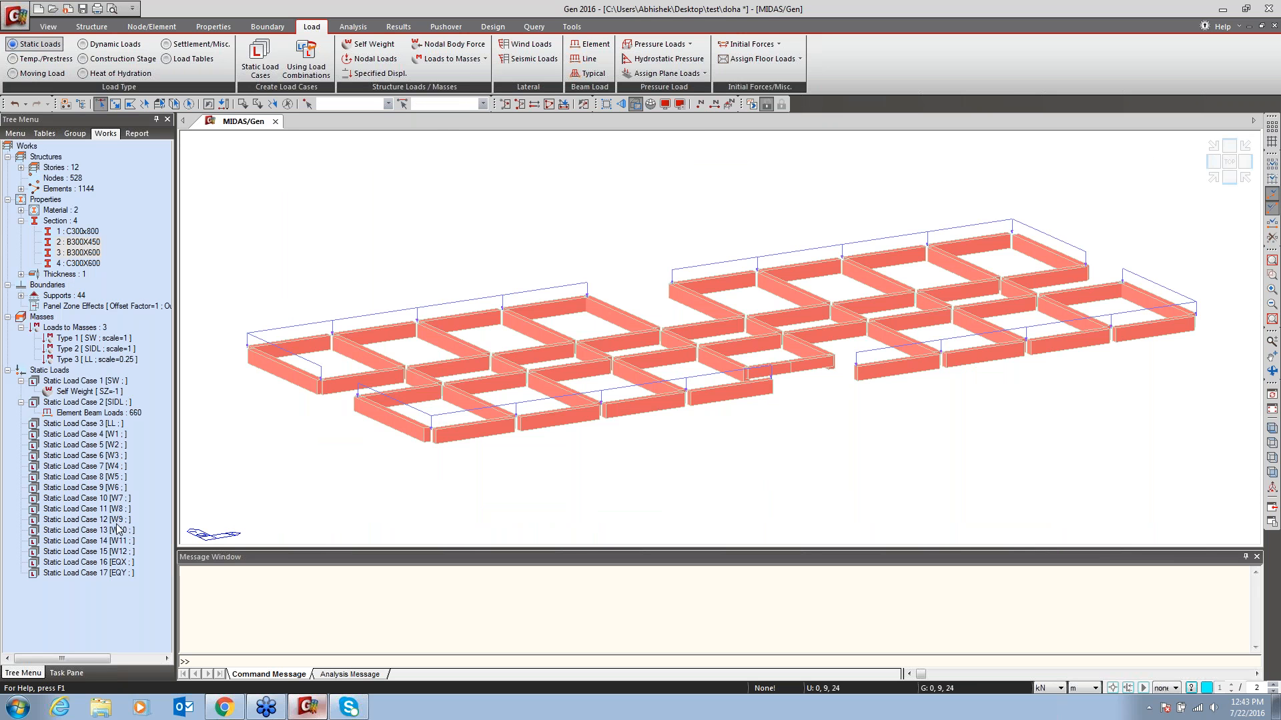
click(97, 412)
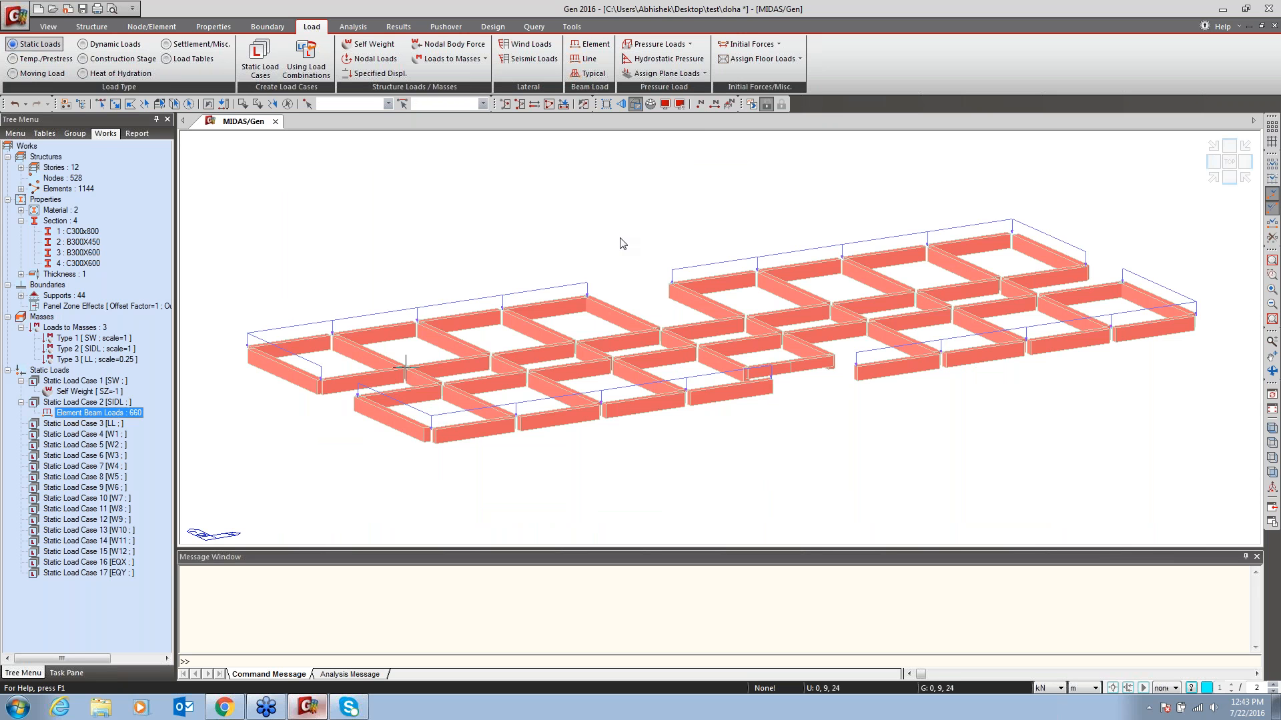
right_click(70, 420)
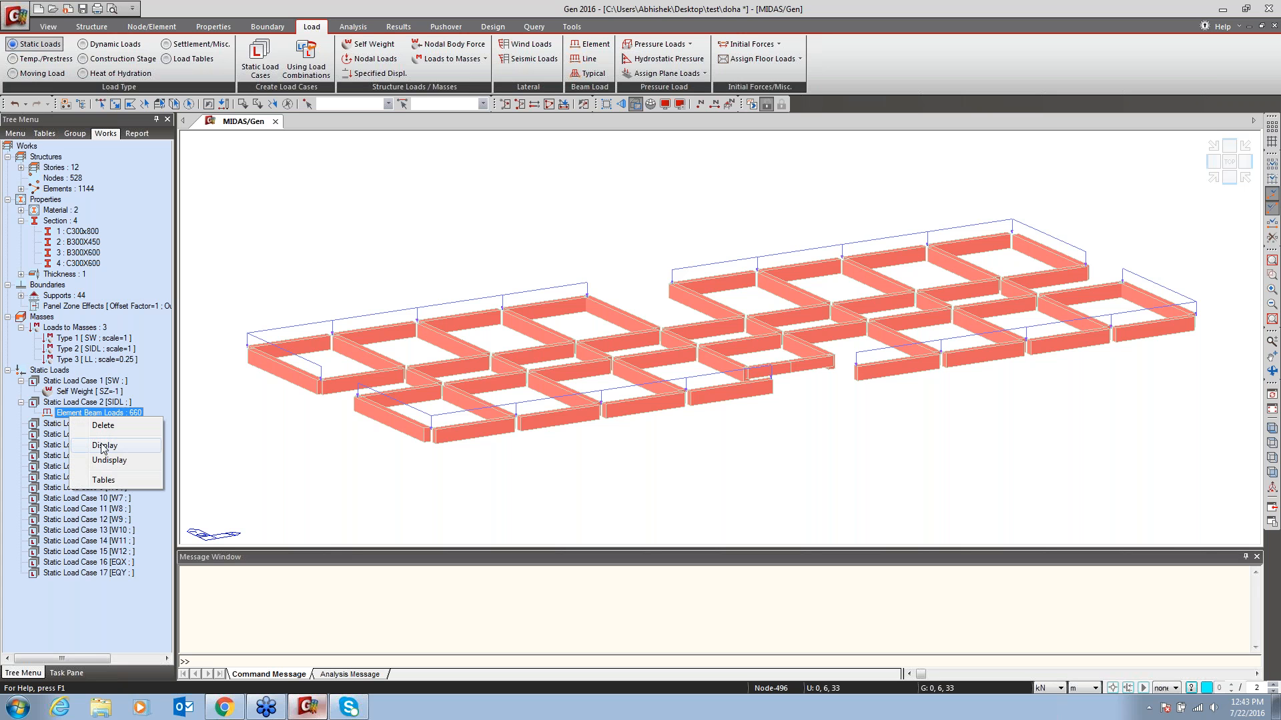
click(103, 445)
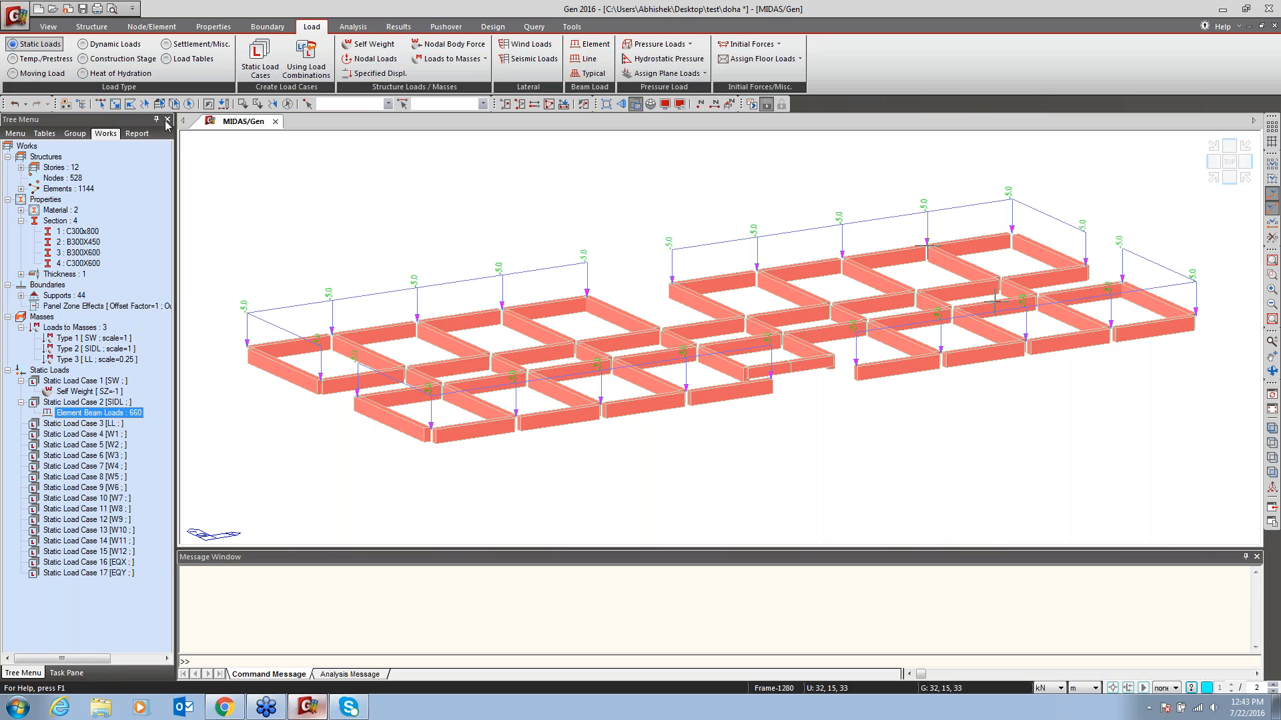
click(103, 104)
click(306, 338)
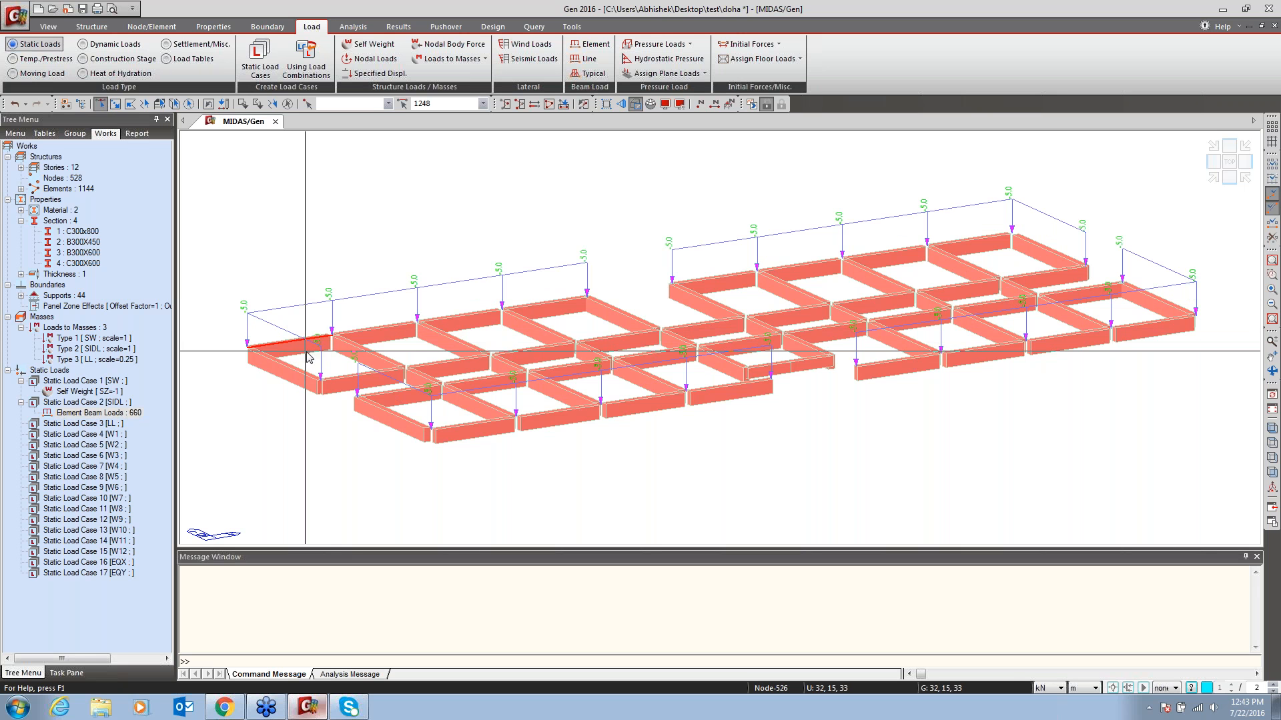
click(590, 44)
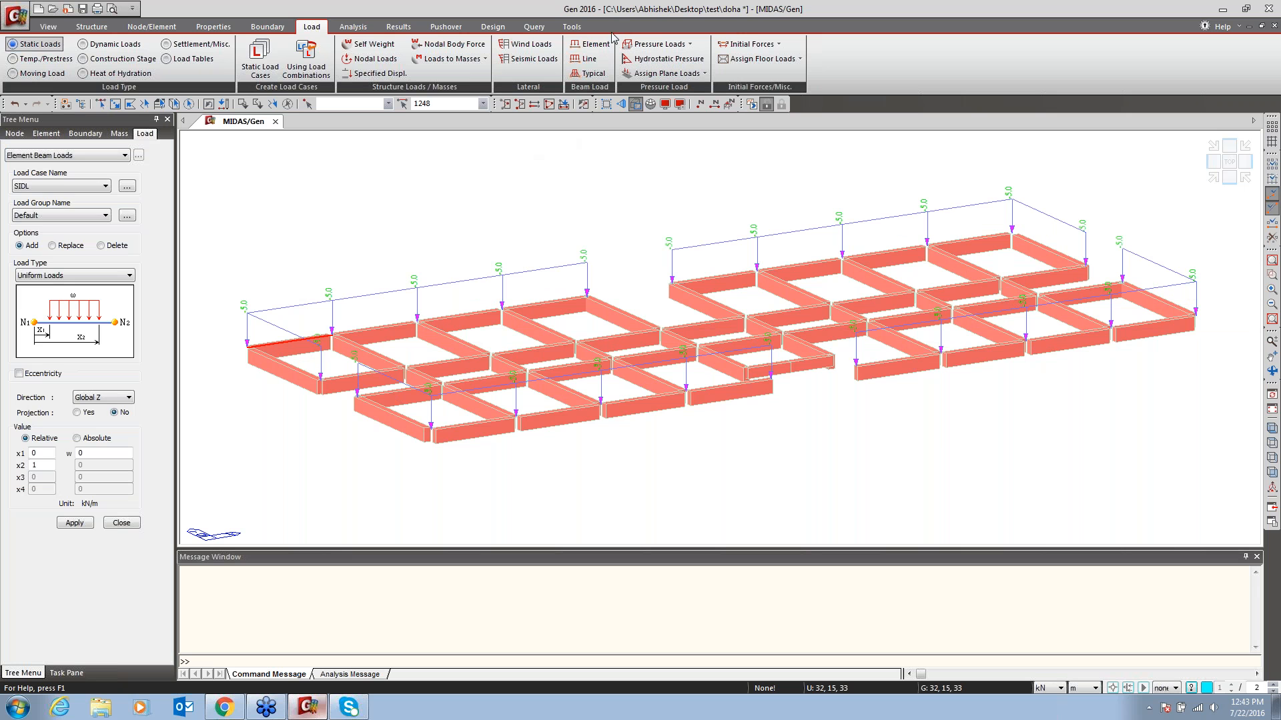
click(49, 187)
click(50, 206)
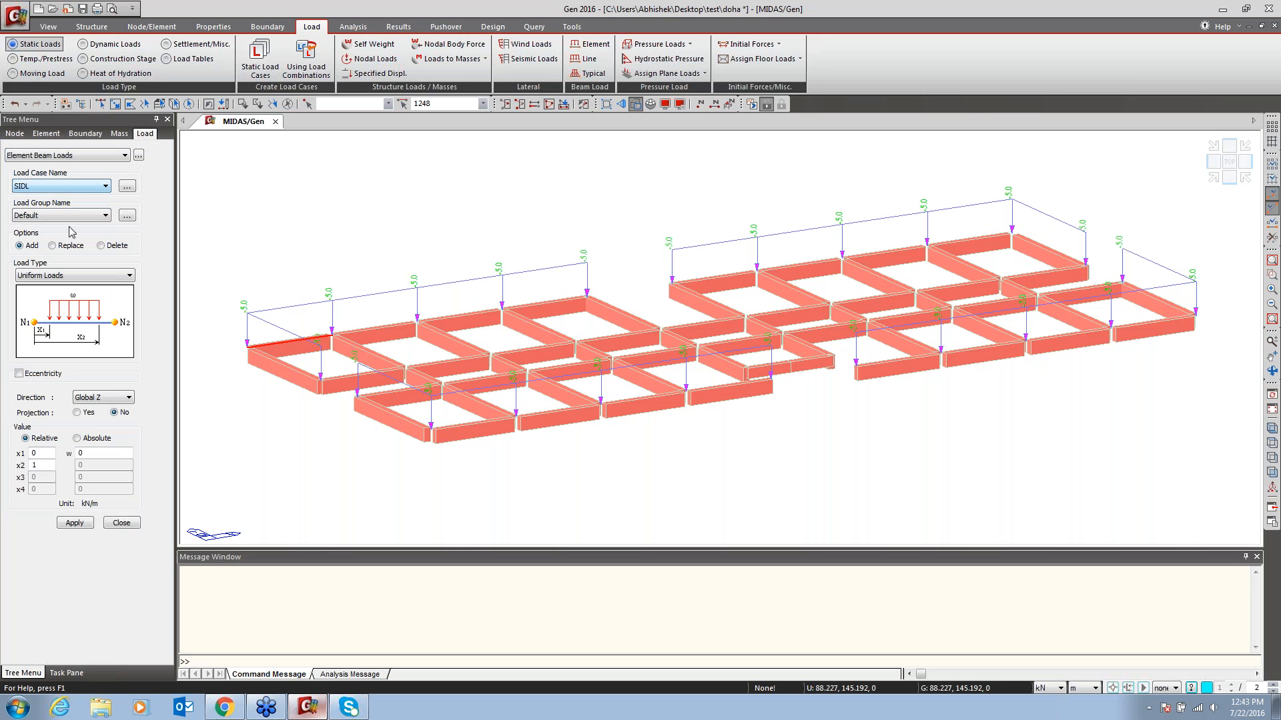
click(124, 523)
Open the table of SIDL element beam loads, examine the P1 and P2 values of its rows, and close it
right_click(80, 413)
click(114, 476)
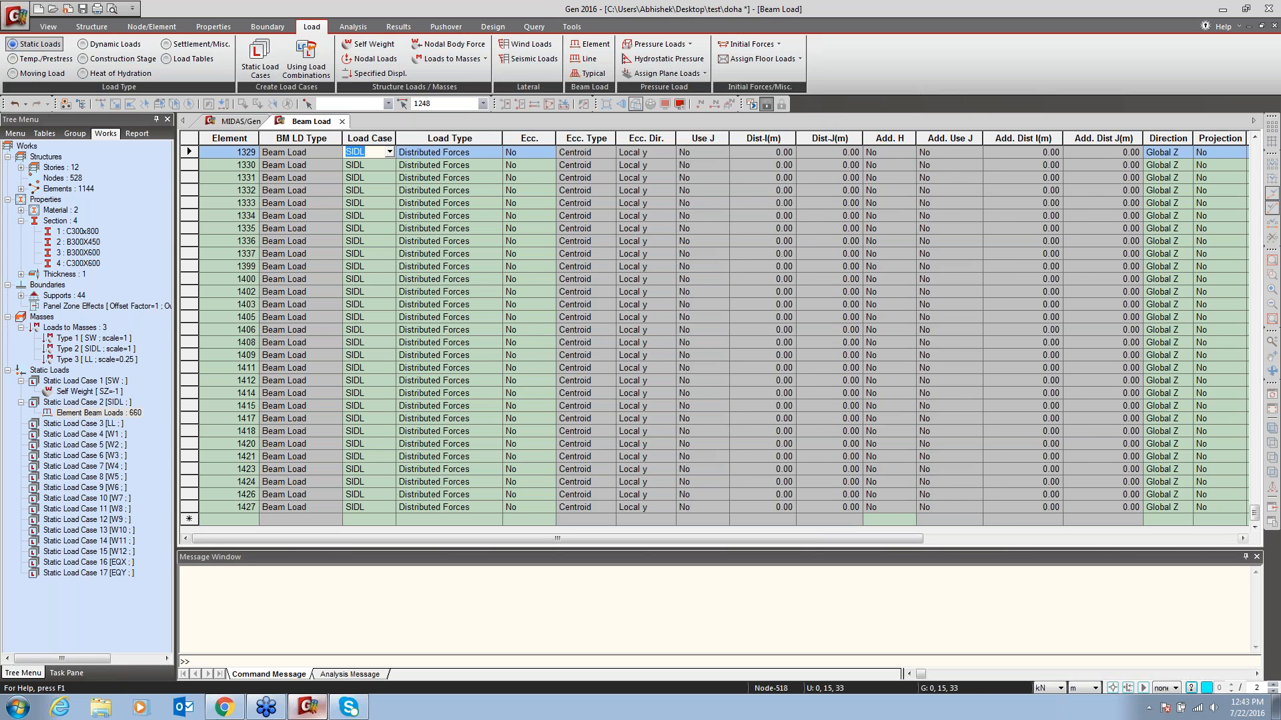
click(1241, 539)
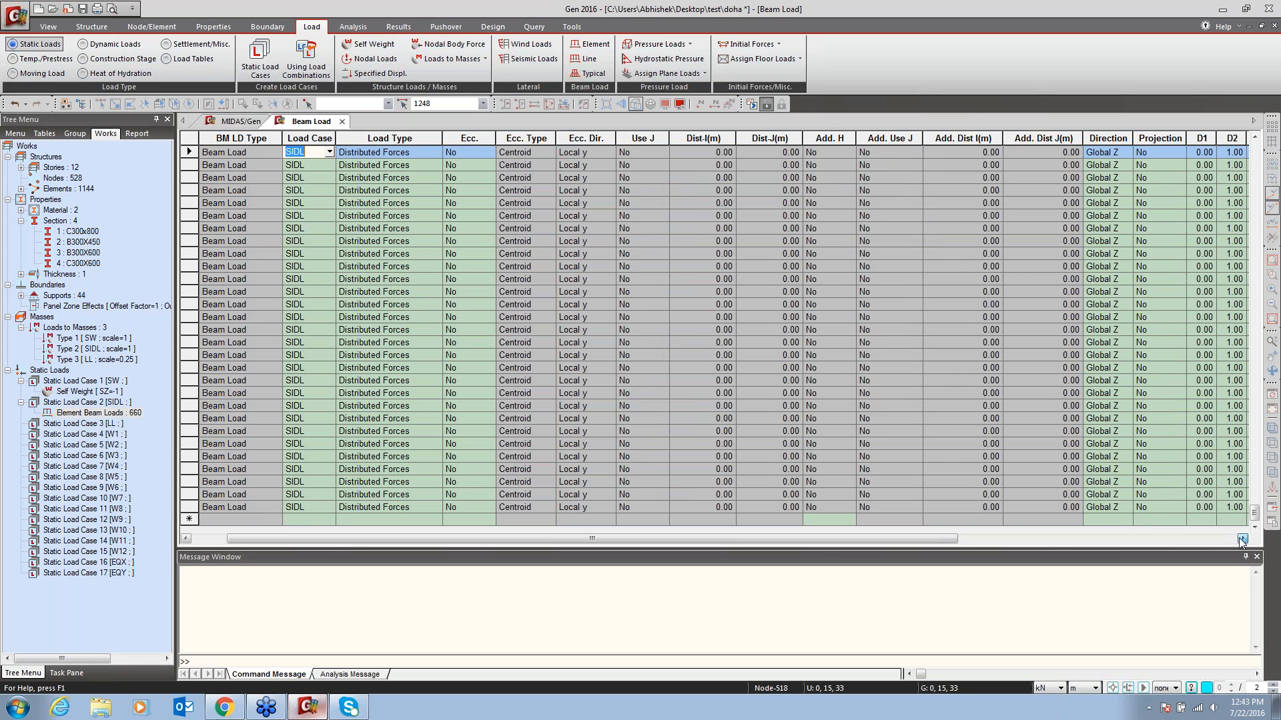
click(1241, 539)
click(1241, 539)
double_click(889, 152)
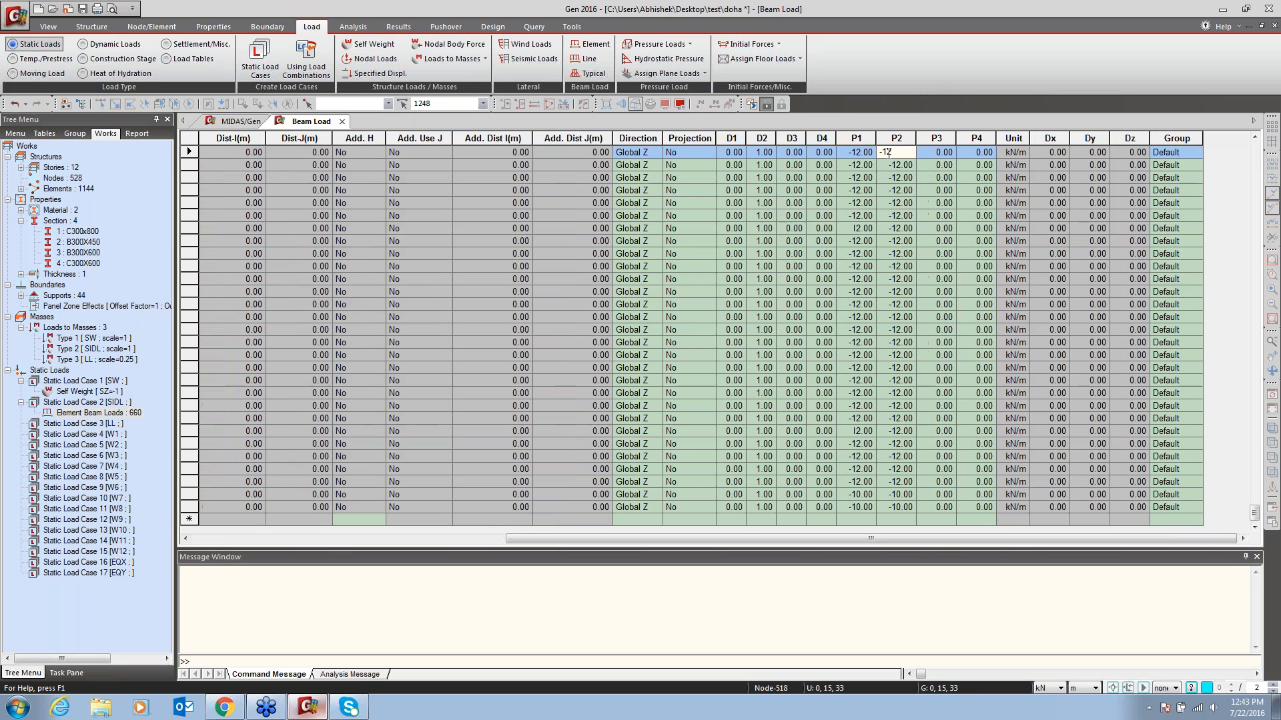
click(878, 164)
click(894, 178)
click(894, 191)
click(894, 203)
click(859, 228)
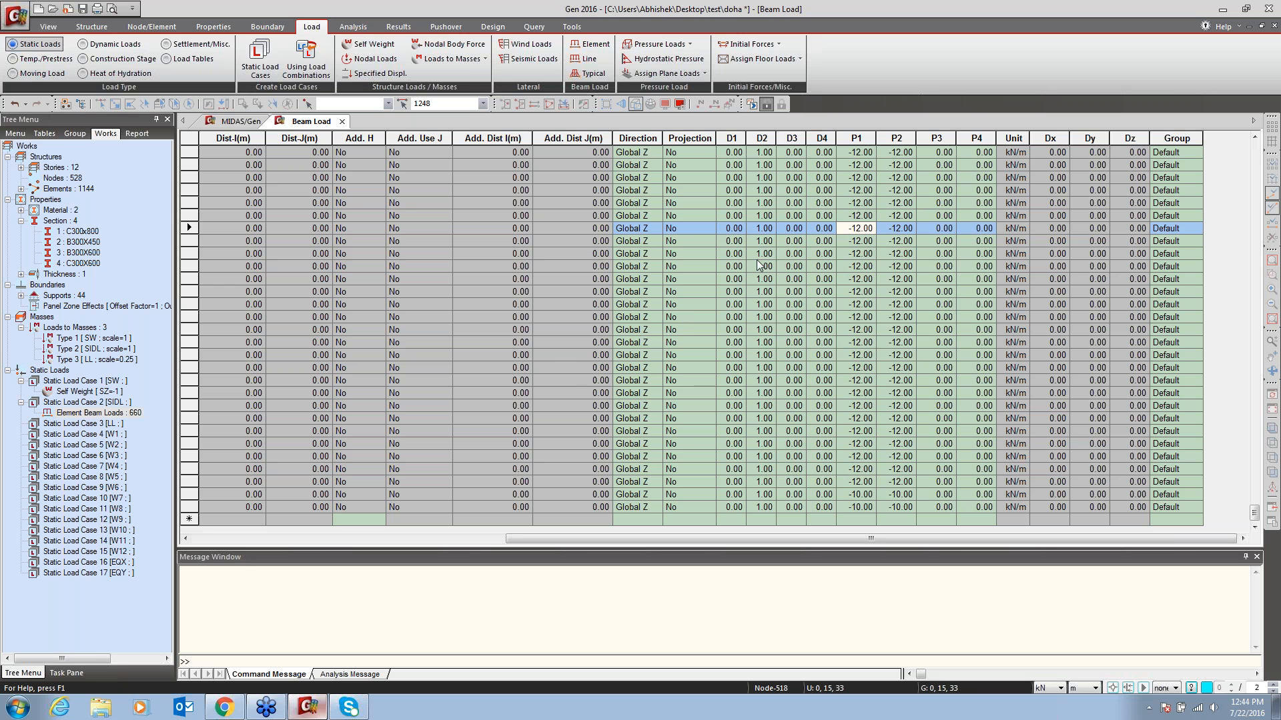
click(341, 122)
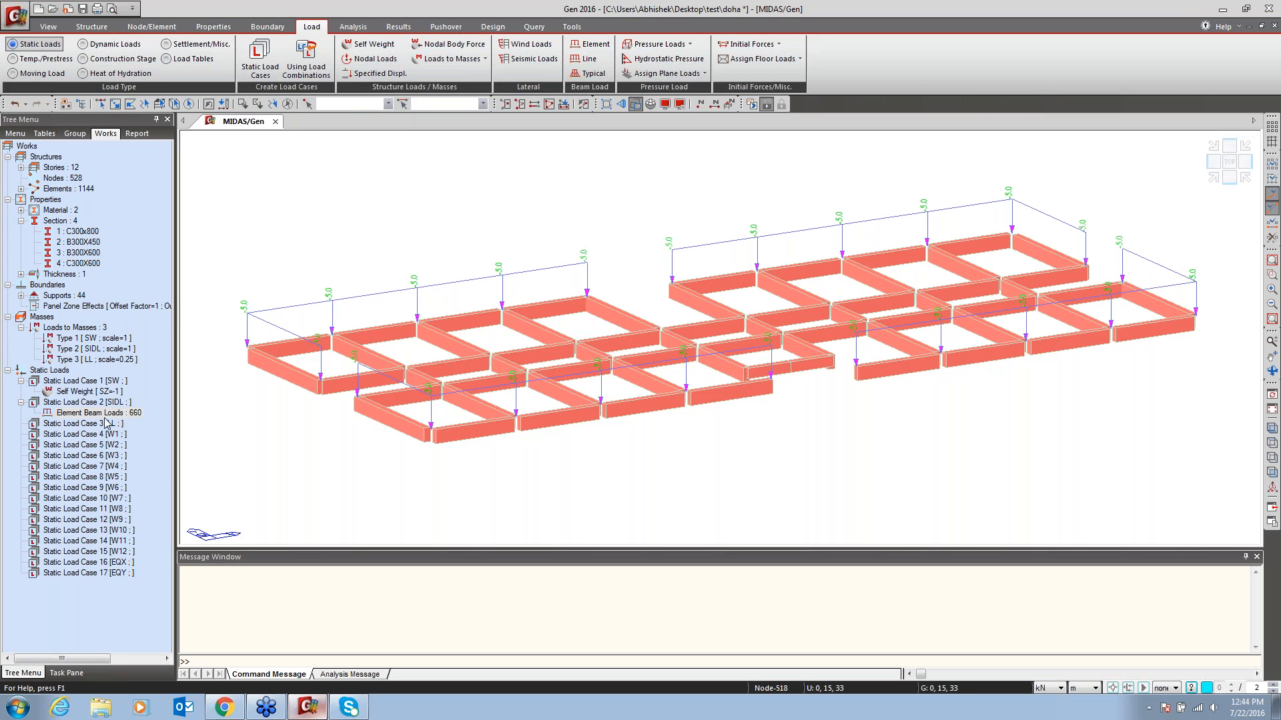
Hide the SIDL element beam loads and reactivate the whole building model
right_click(89, 414)
click(116, 457)
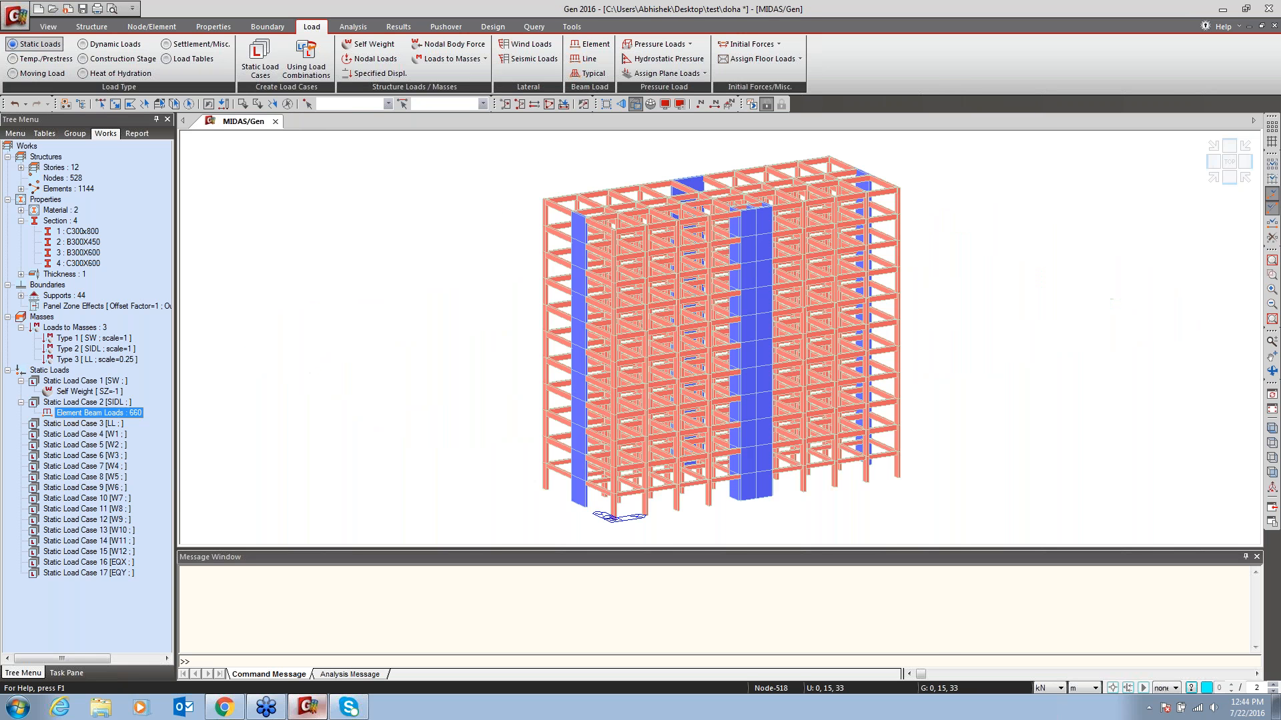
middle_drag(627, 259, 603, 257)
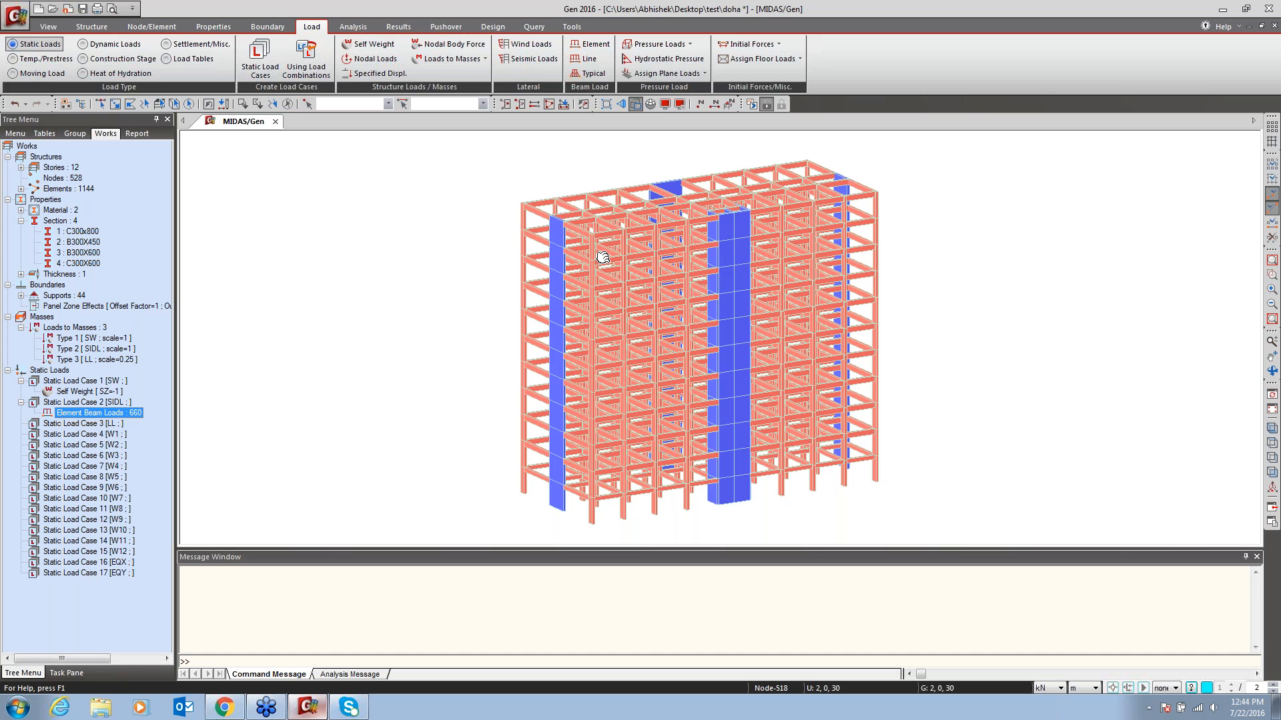
Open Typical Beam Loads, examine the available load types, and close it without assigning any
click(586, 74)
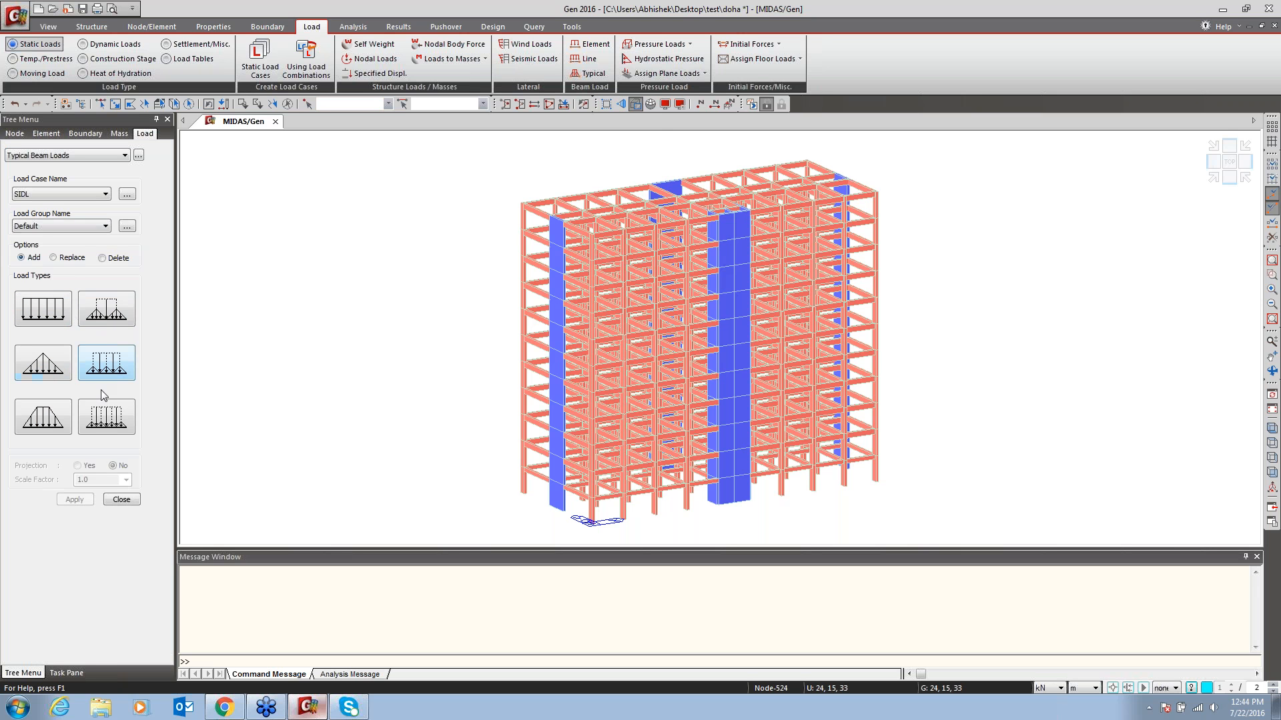
click(115, 430)
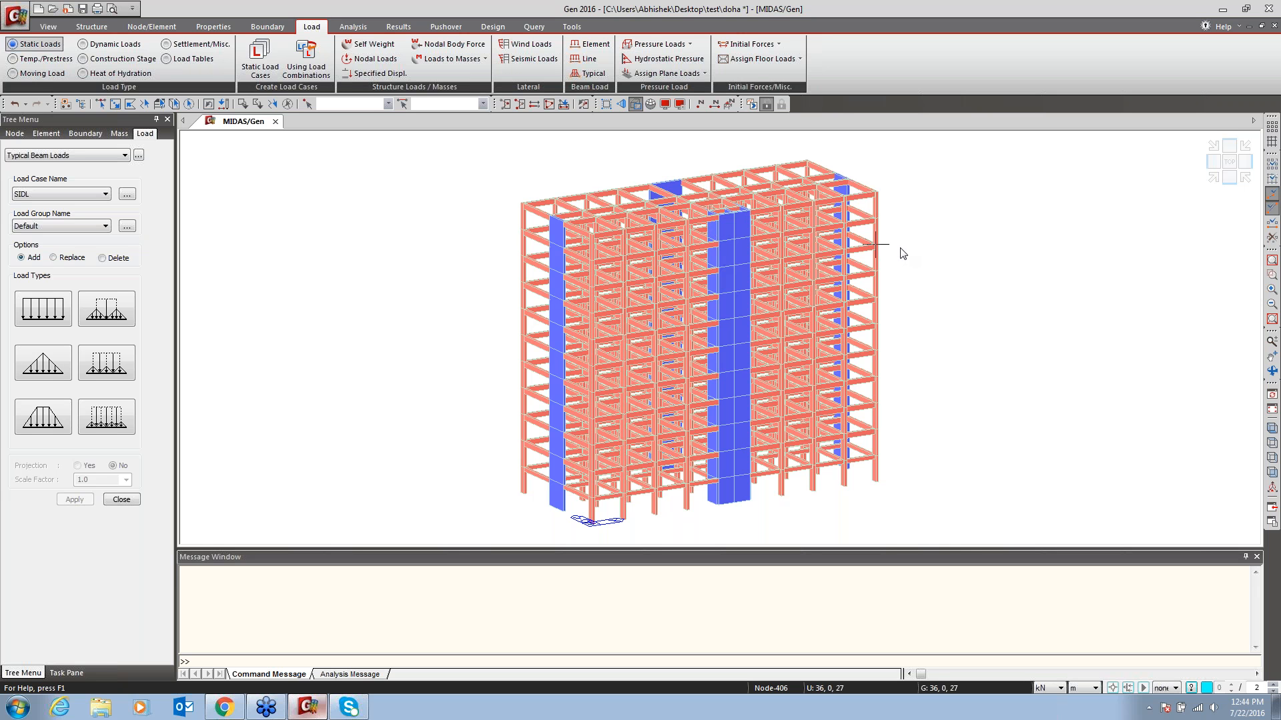
click(122, 502)
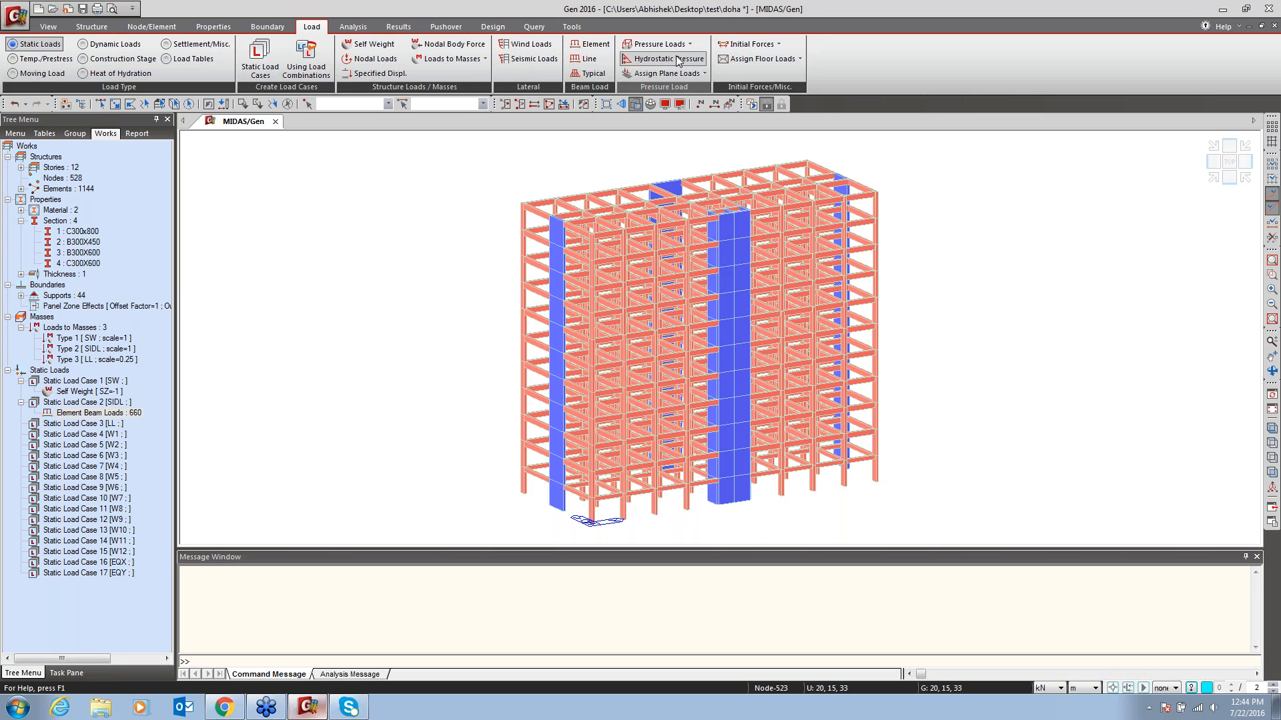
Save the project
key(ctrl+s)
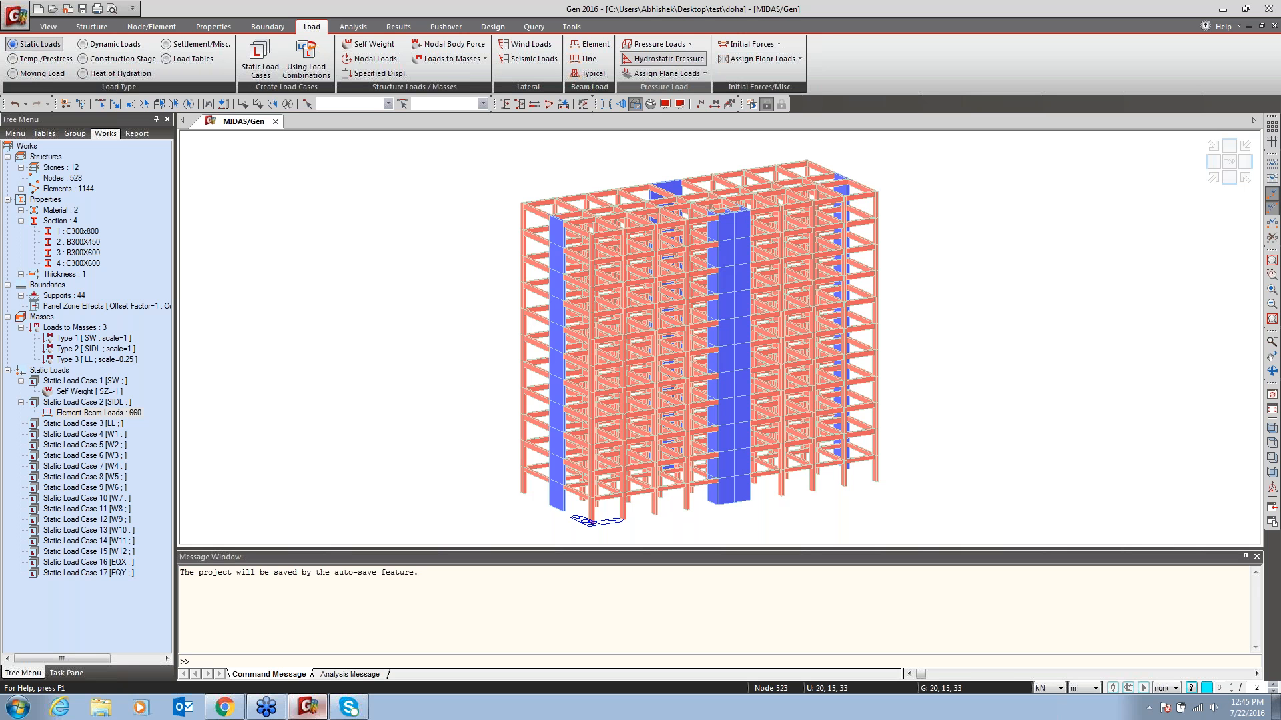
Open Hydrostatic Pressure Loads for the SIDL case, focus on the lower wall panels, and enter a reference level of 3 m
click(675, 65)
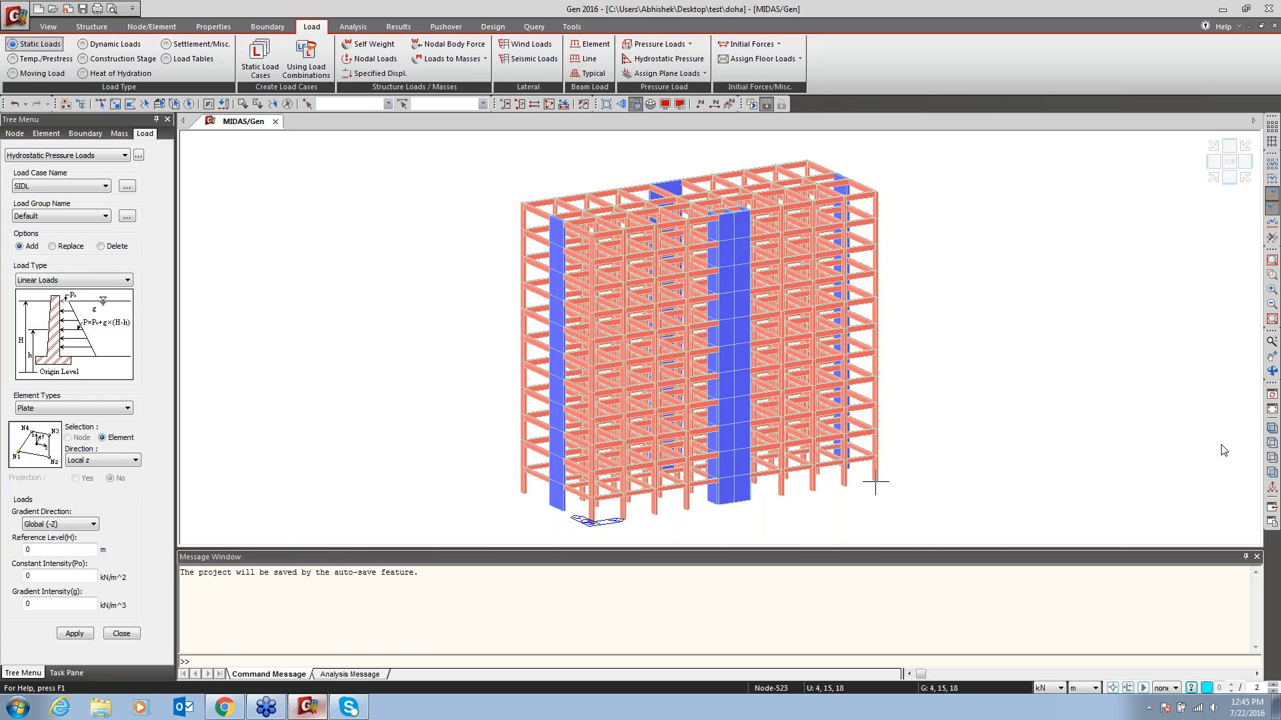
click(1273, 277)
drag(604, 429, 493, 519)
click(1273, 276)
click(59, 551)
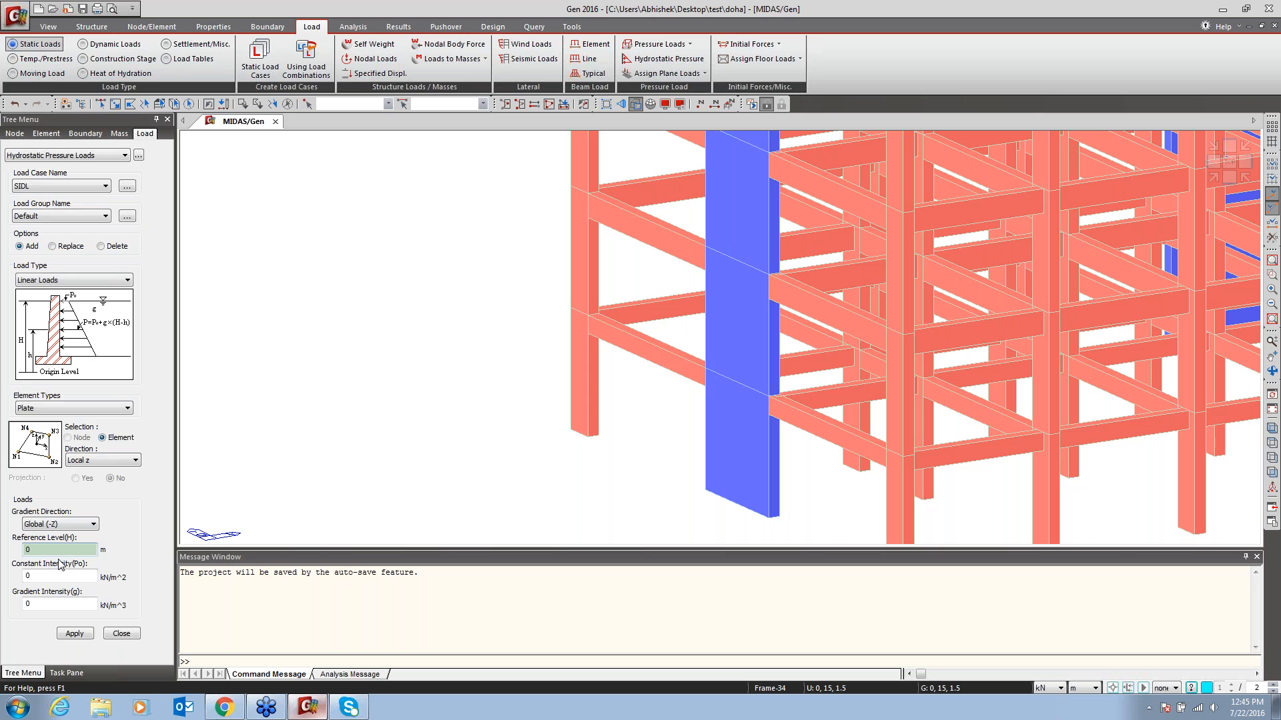
text(3)
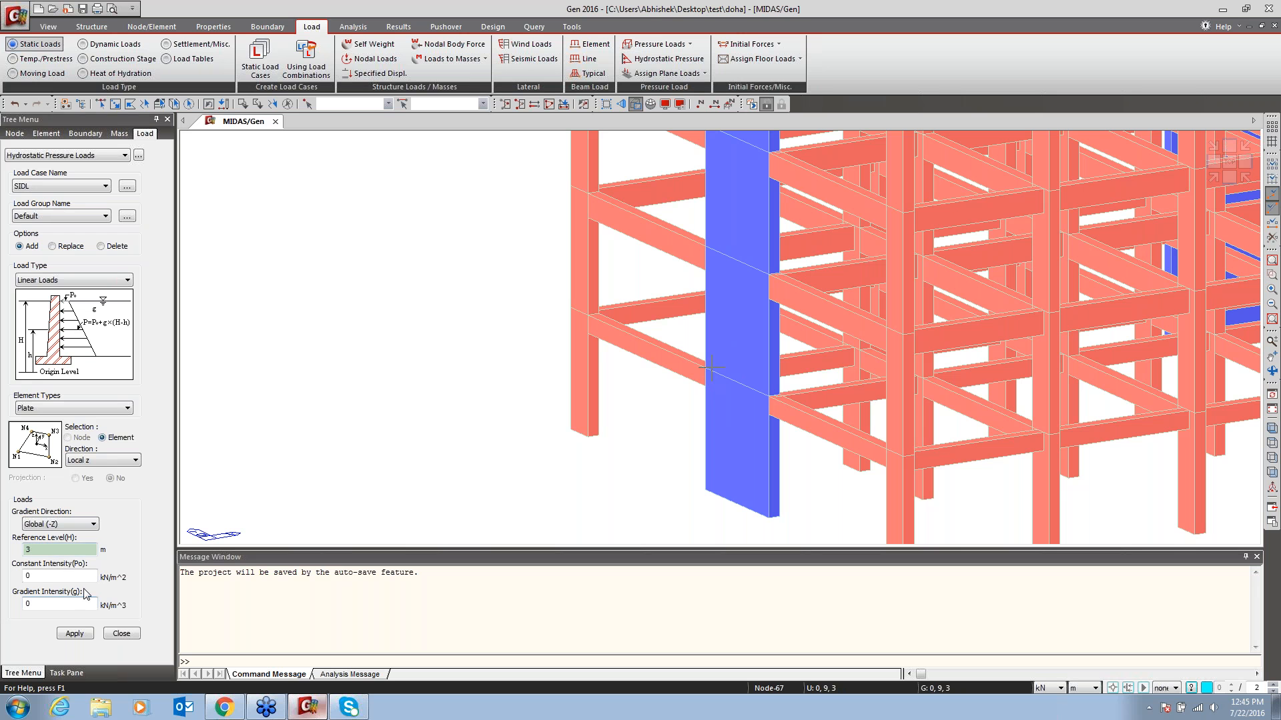
Go through the reference level, constant intensity and gradient intensity settings, close Hydrostatic Pressure Loads without applying, and return to the whole building
double_click(24, 549)
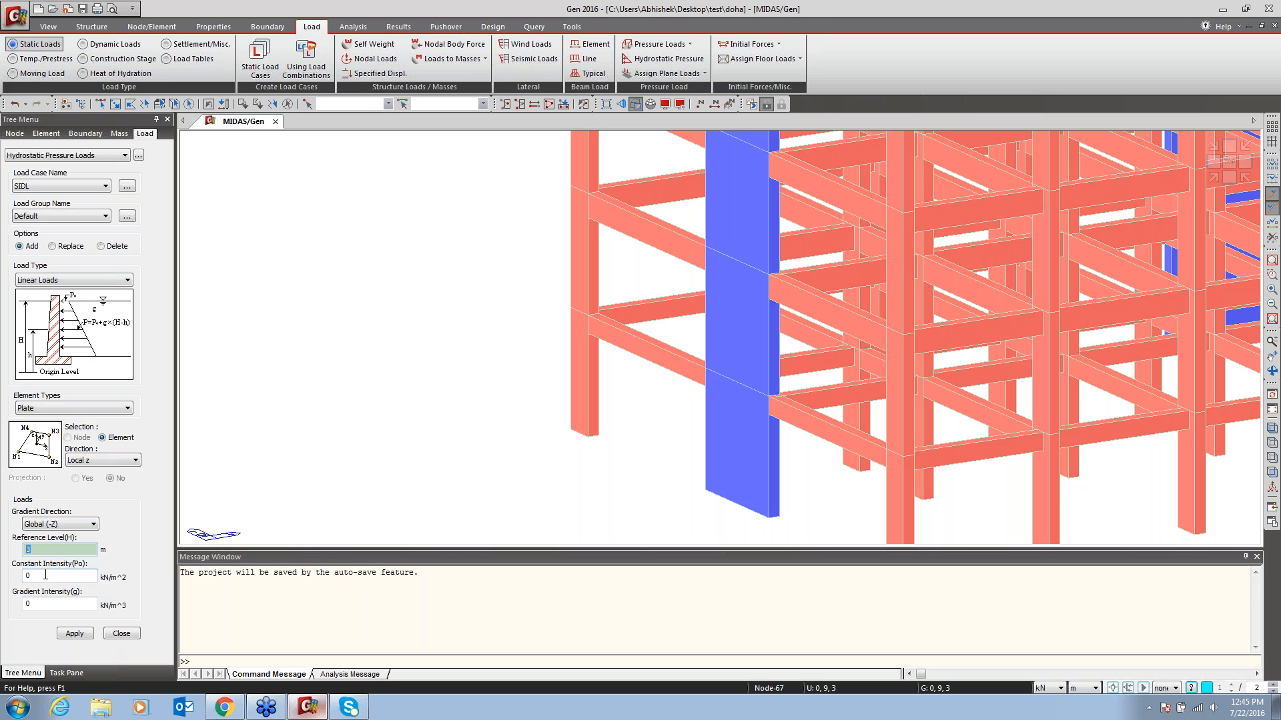
key(Tab)
key(Tab)
click(44, 550)
click(28, 604)
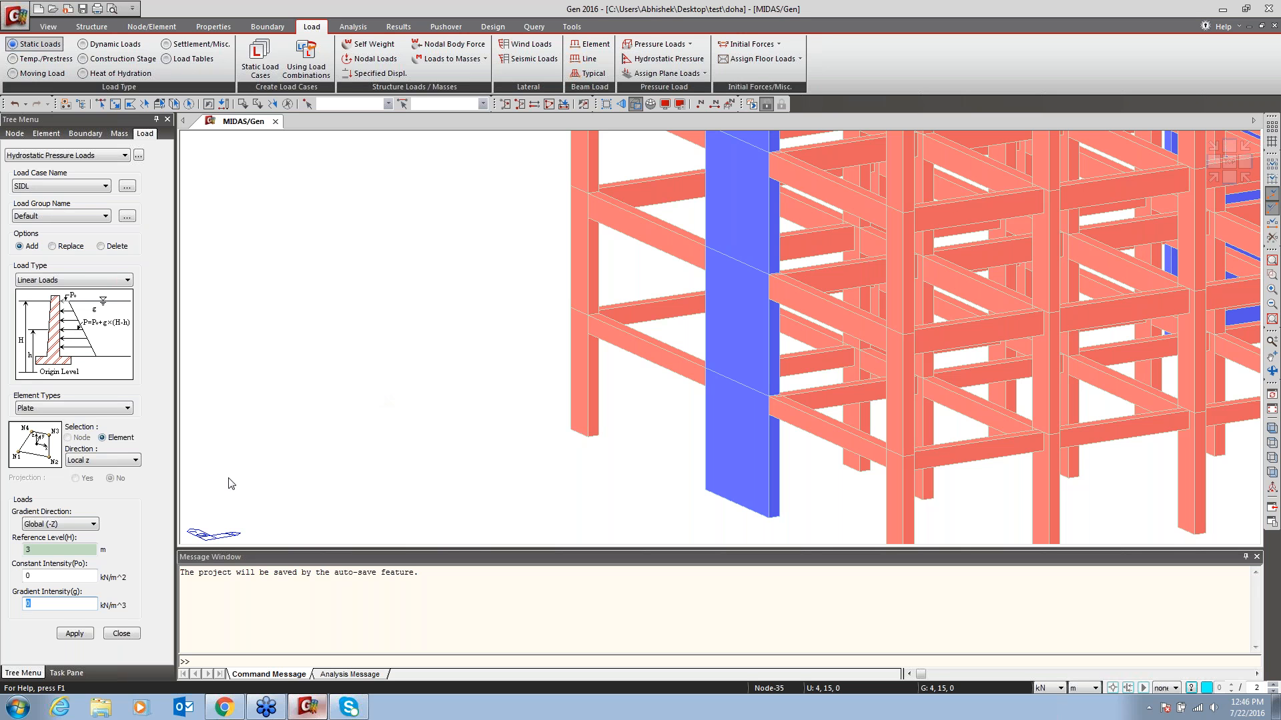
click(121, 633)
scroll(610, 459, down, 8)
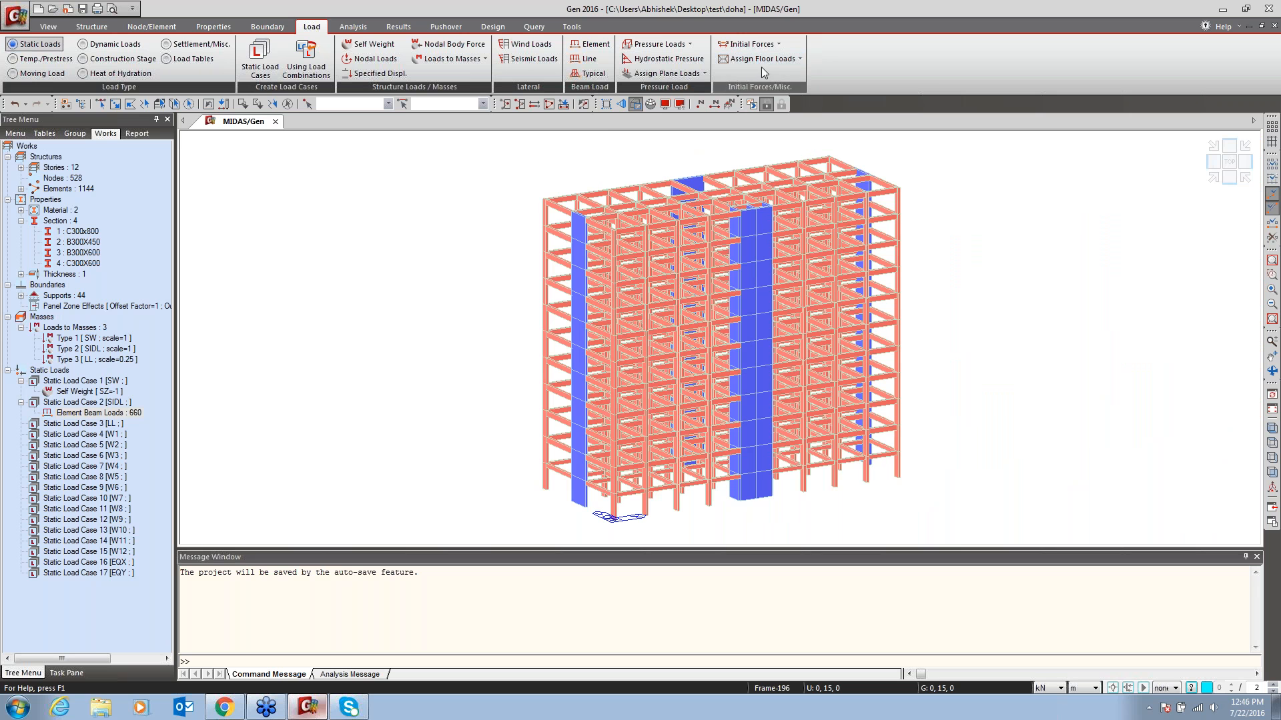
Start a floor load type named TYP with the SW load case at -2.5 kN/m²
click(795, 58)
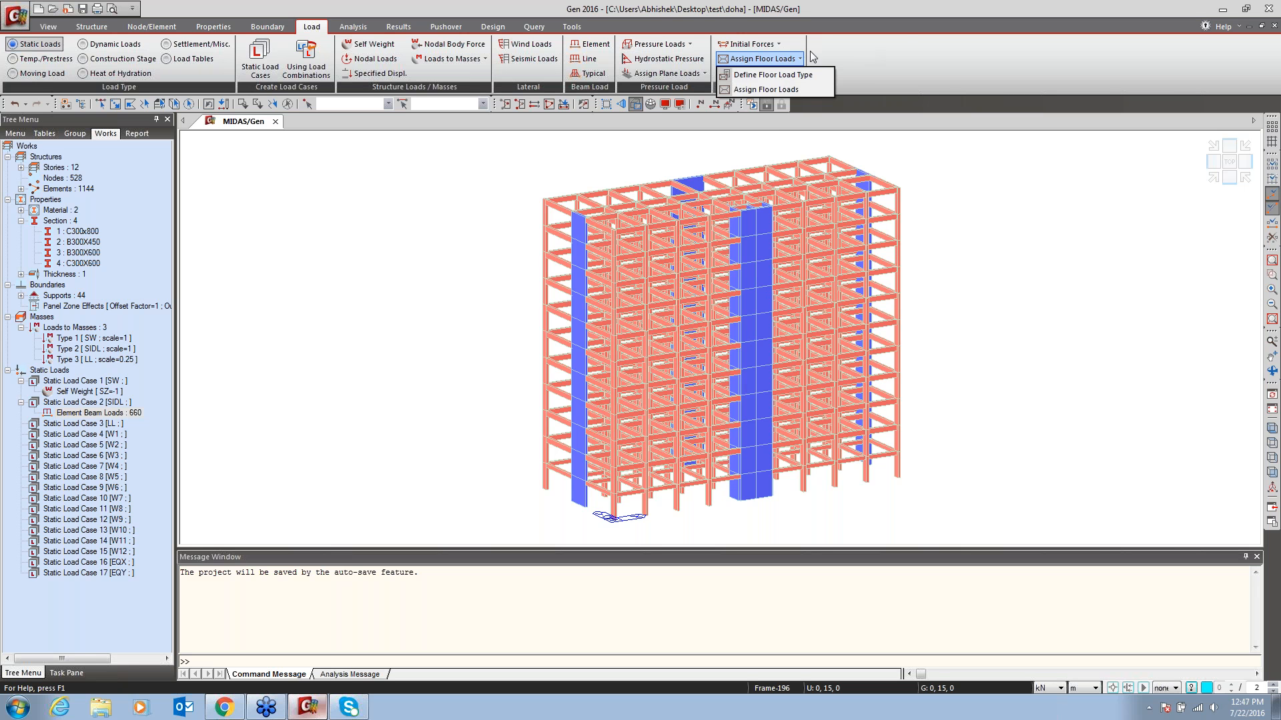
click(757, 75)
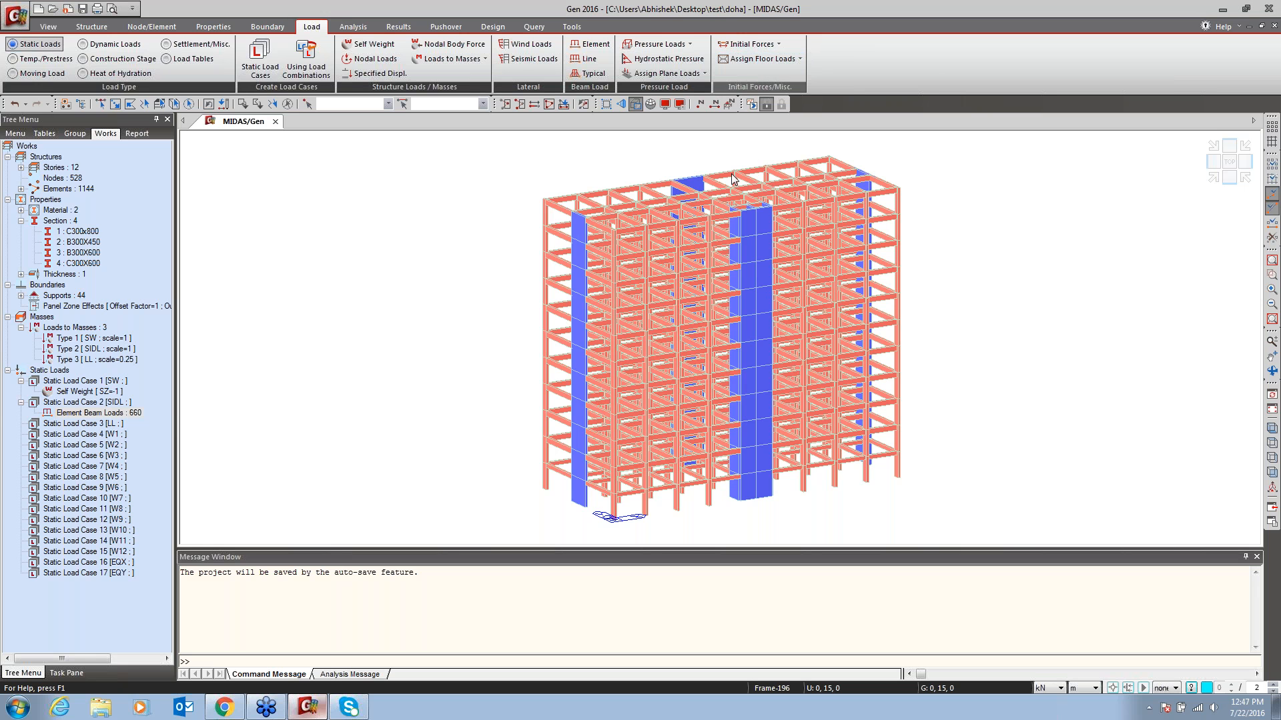
drag(169, 42, 616, 147)
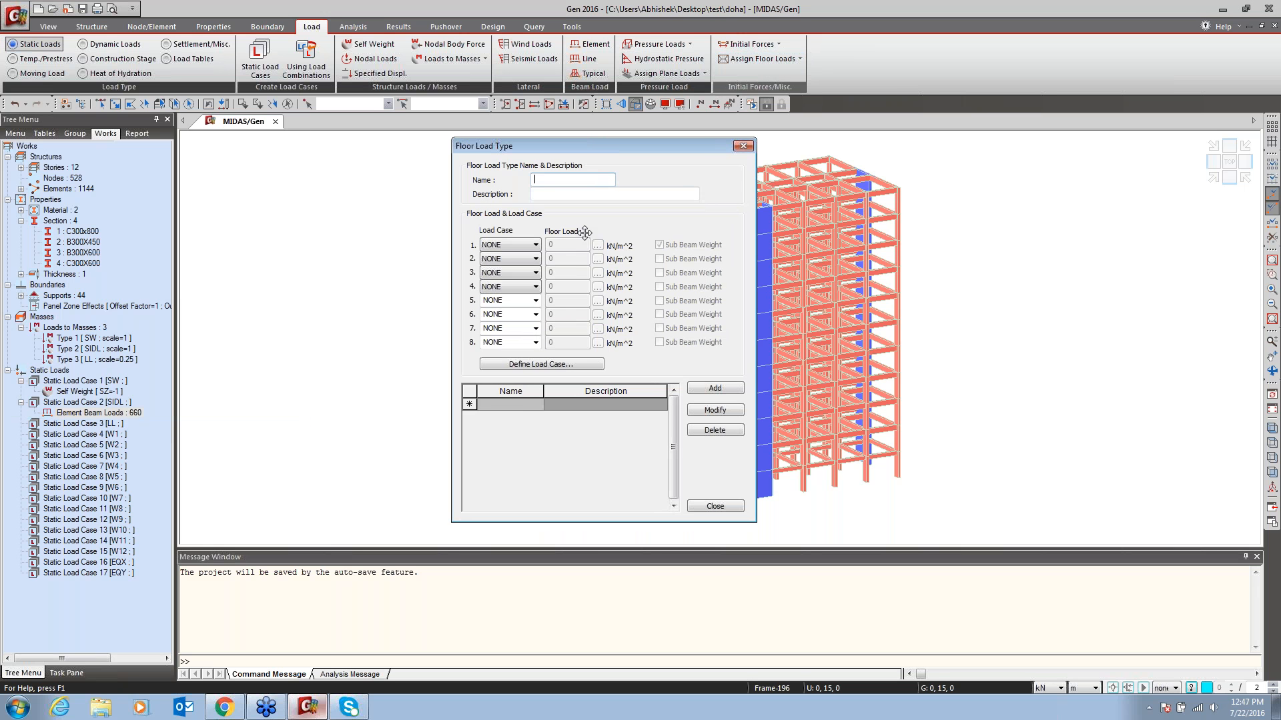
text(TYP)
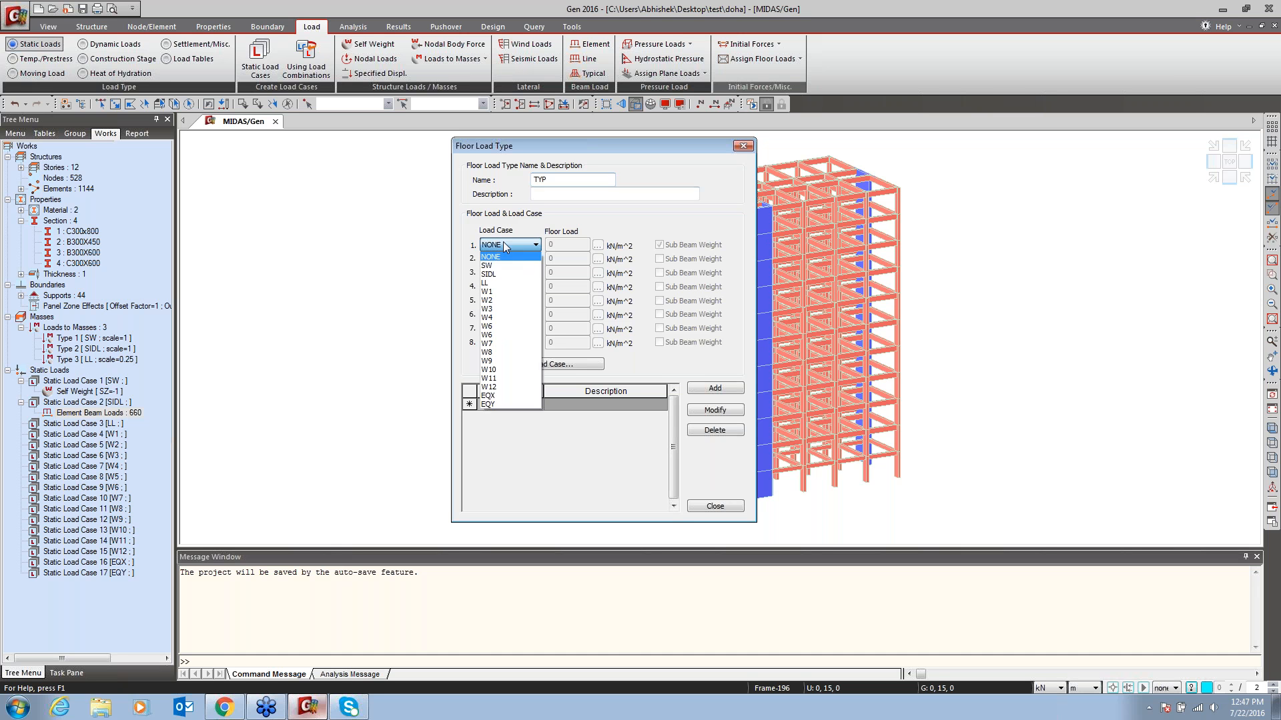
click(487, 260)
key(Tab)
text(-2.5)
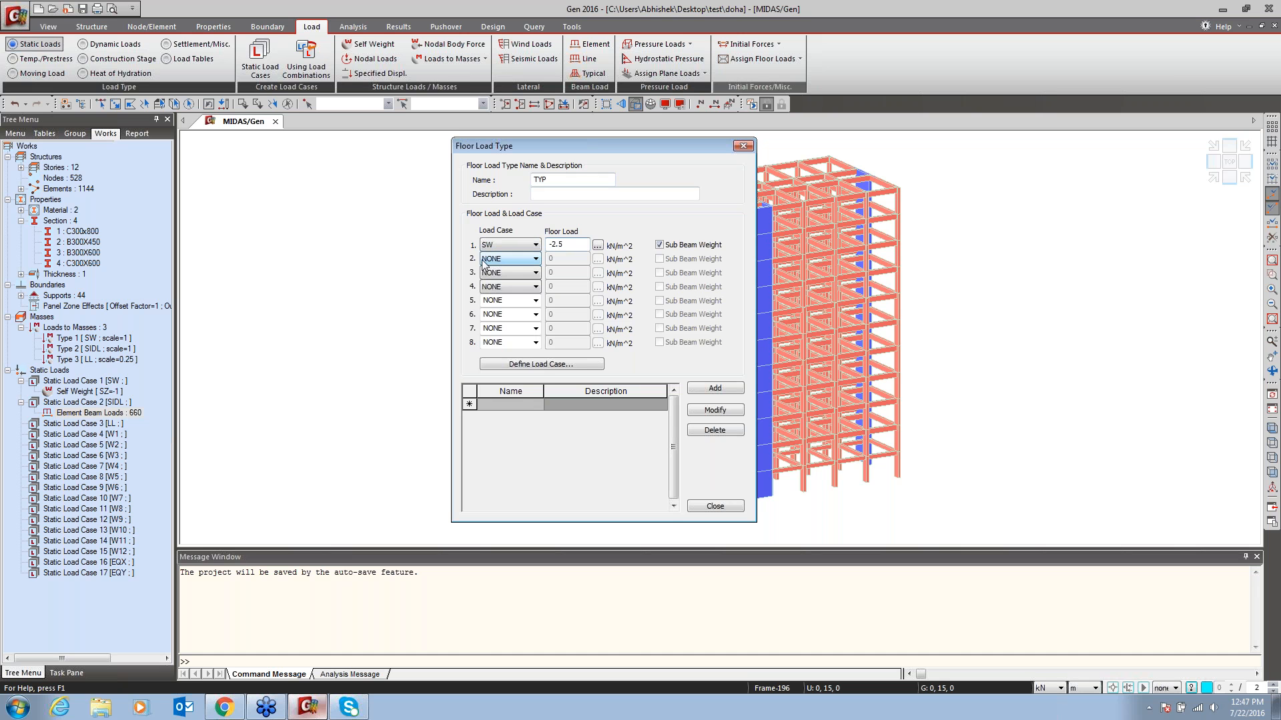
Assign -2 kN/m² each for the SIDL and LL load cases and add the TYP floor load type
click(511, 265)
click(495, 288)
key(Tab)
text(-2)
click(515, 273)
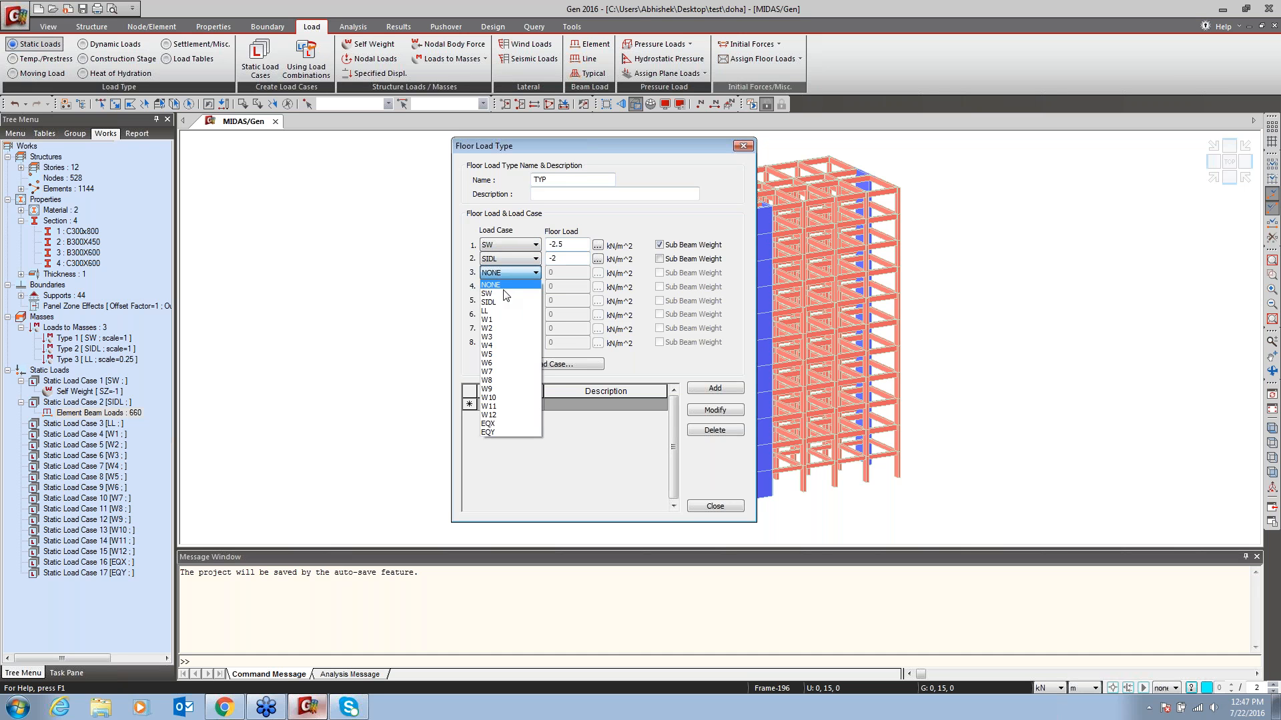
click(486, 311)
key(Tab)
text(-2)
click(707, 388)
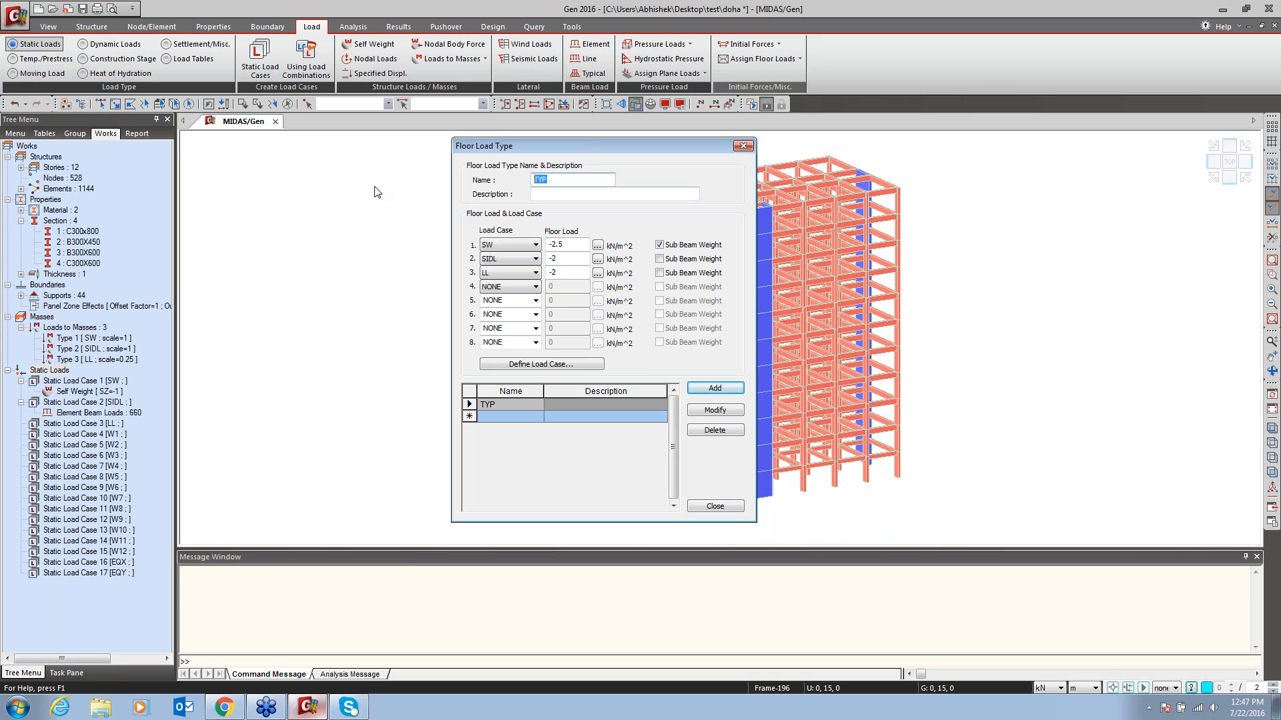
Name the second floor load type ROOF and set its SW floor load to -3.25 kN/m²
text(ROOF)
click(566, 262)
key(BackSpace)
text(3.25)
click(571, 247)
key(BackSpace)
key(BackSpace)
key(BackSpace)
text(3.25)
Set the ROOF type's SIDL floor load to -2.5 and LL floor load to -1.5 kN/m², and add it
click(571, 257)
key(BackSpace)
key(BackSpace)
key(BackSpace)
key(BackSpace)
text(2.5)
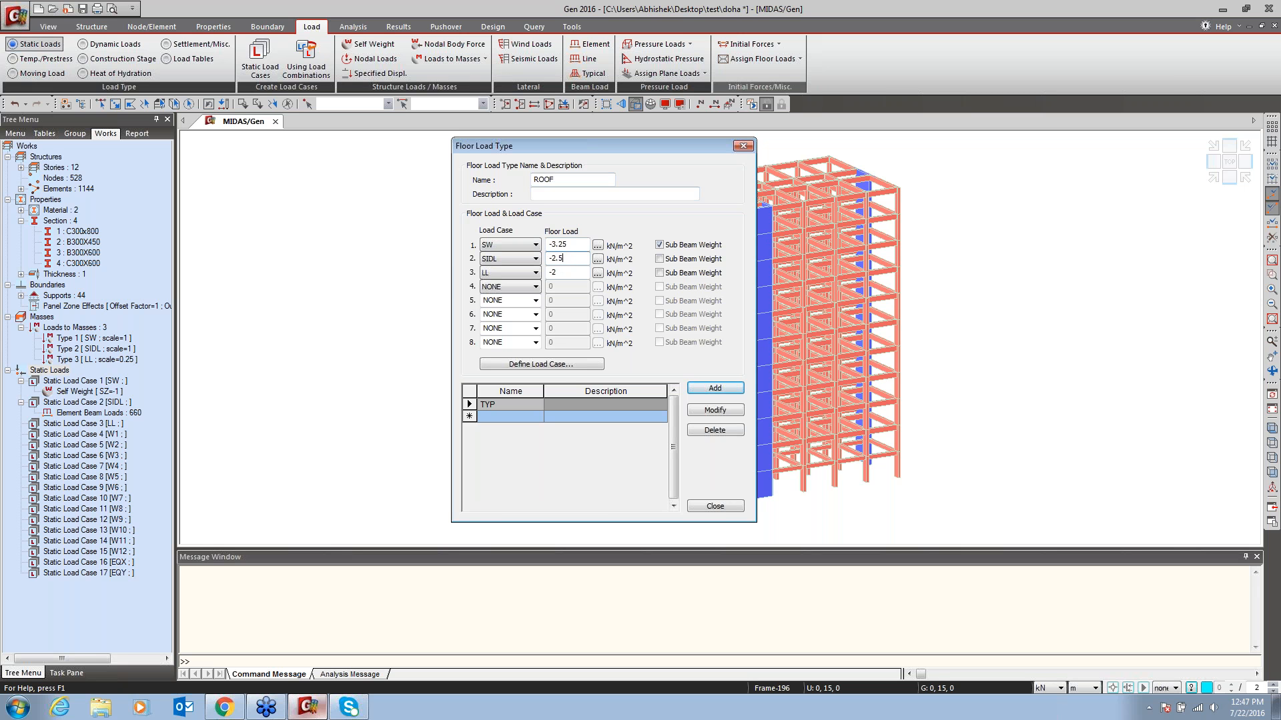
click(584, 274)
key(BackSpace)
text(1.5)
click(714, 388)
Check the stored load values of the TYP and ROOF floor load types and close their definition
click(505, 407)
click(504, 415)
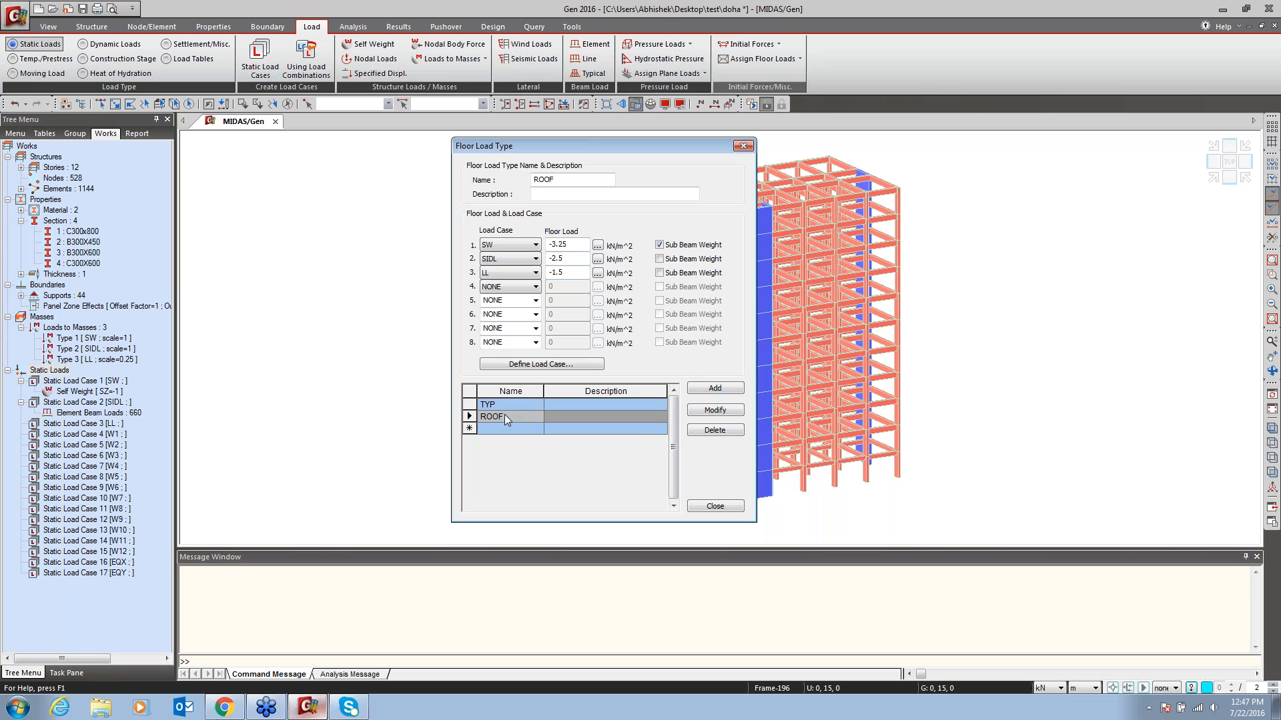
click(507, 407)
click(502, 412)
click(710, 508)
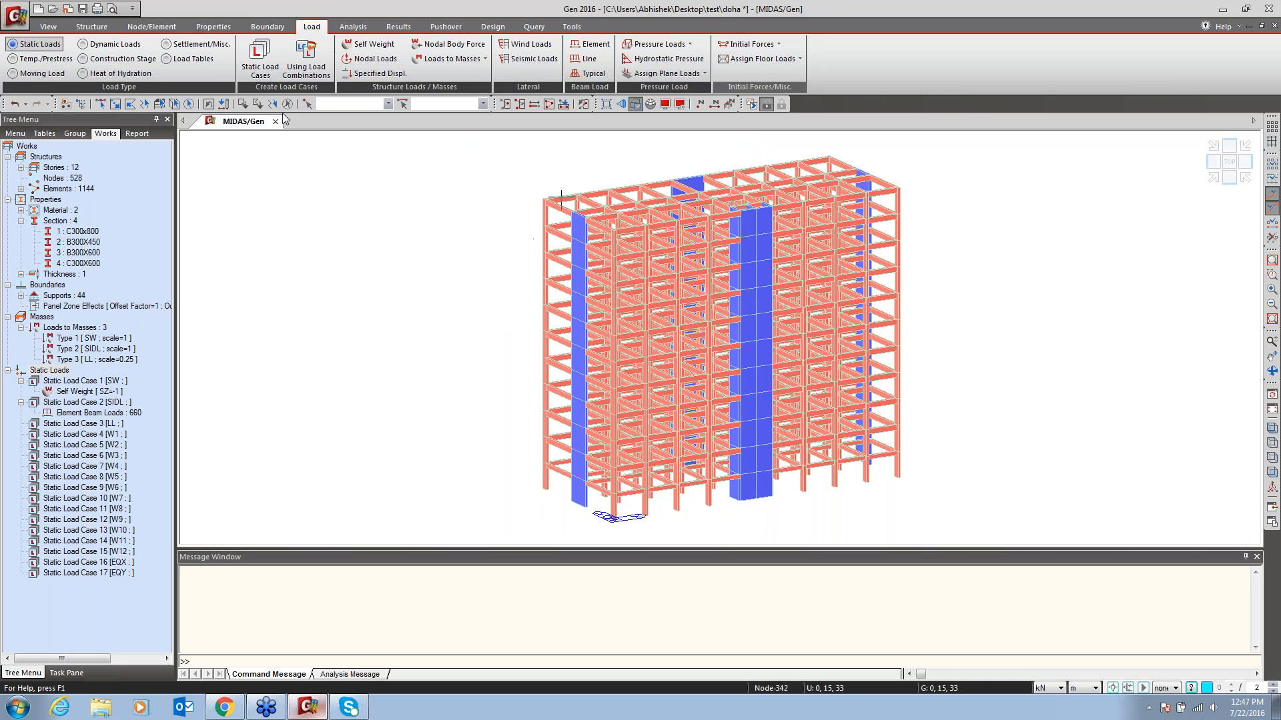
Select the floor on the XY plane at Z = 6 m and activate only its beams
click(160, 104)
click(199, 197)
click(539, 442)
click(539, 437)
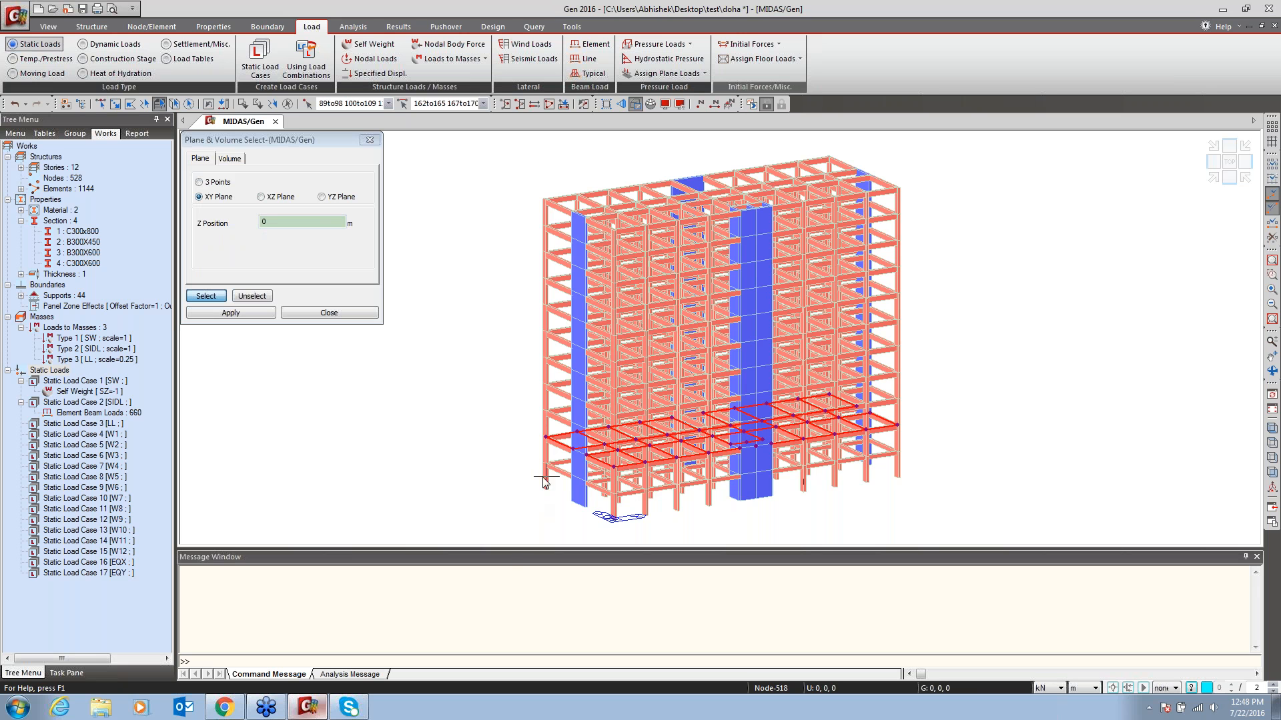
click(519, 103)
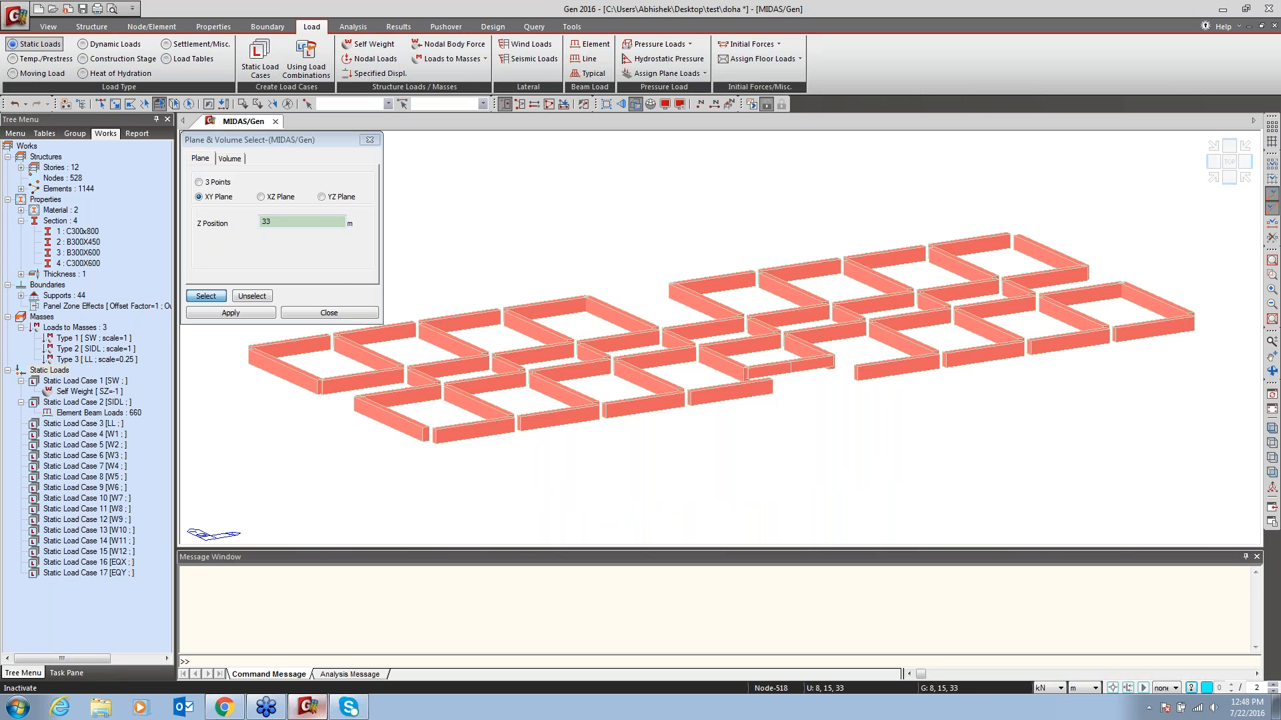
click(336, 313)
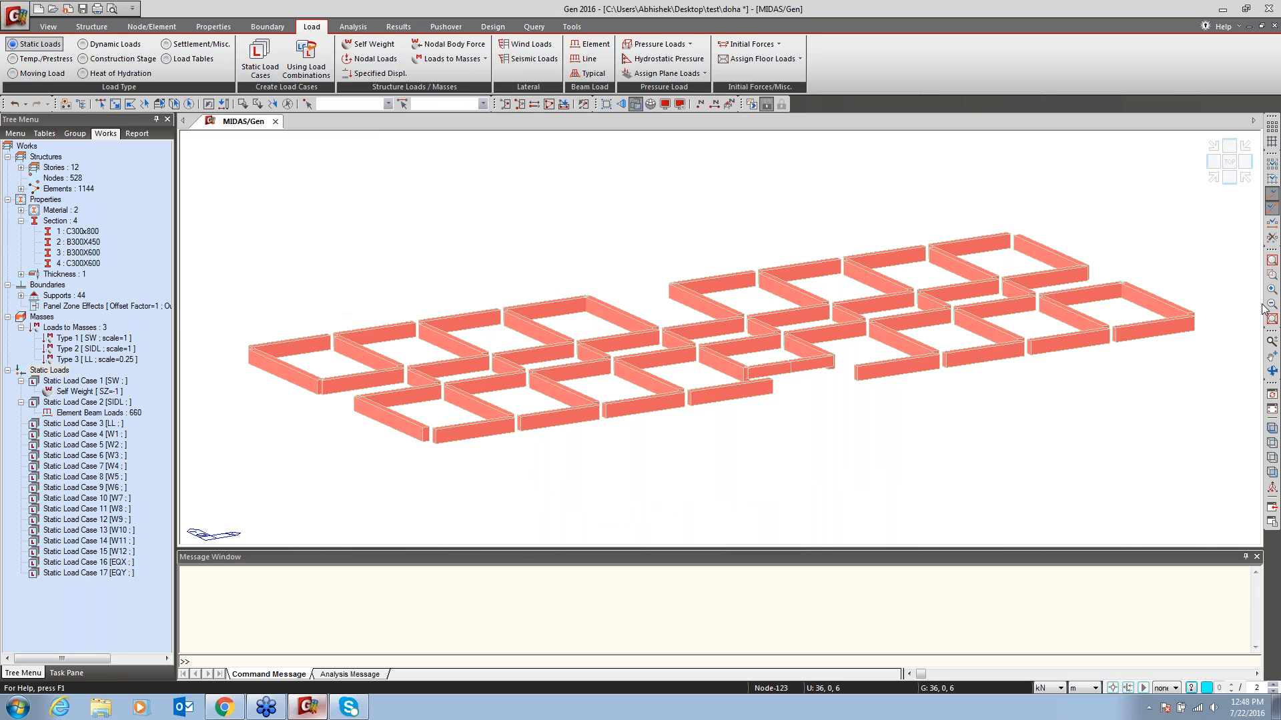
drag(727, 414, 806, 426)
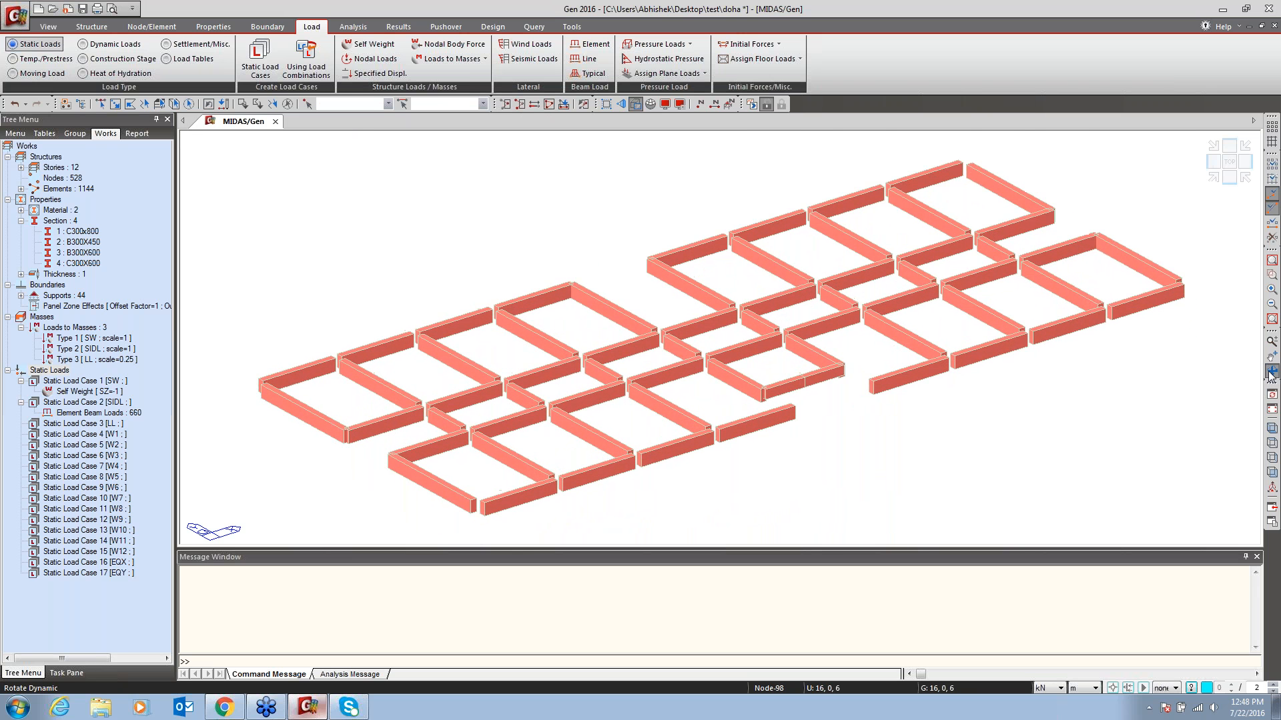
Try the TYP floor load with one-way distribution on the corner bay bounded by nodes 122, 111, 112 and 123
click(772, 61)
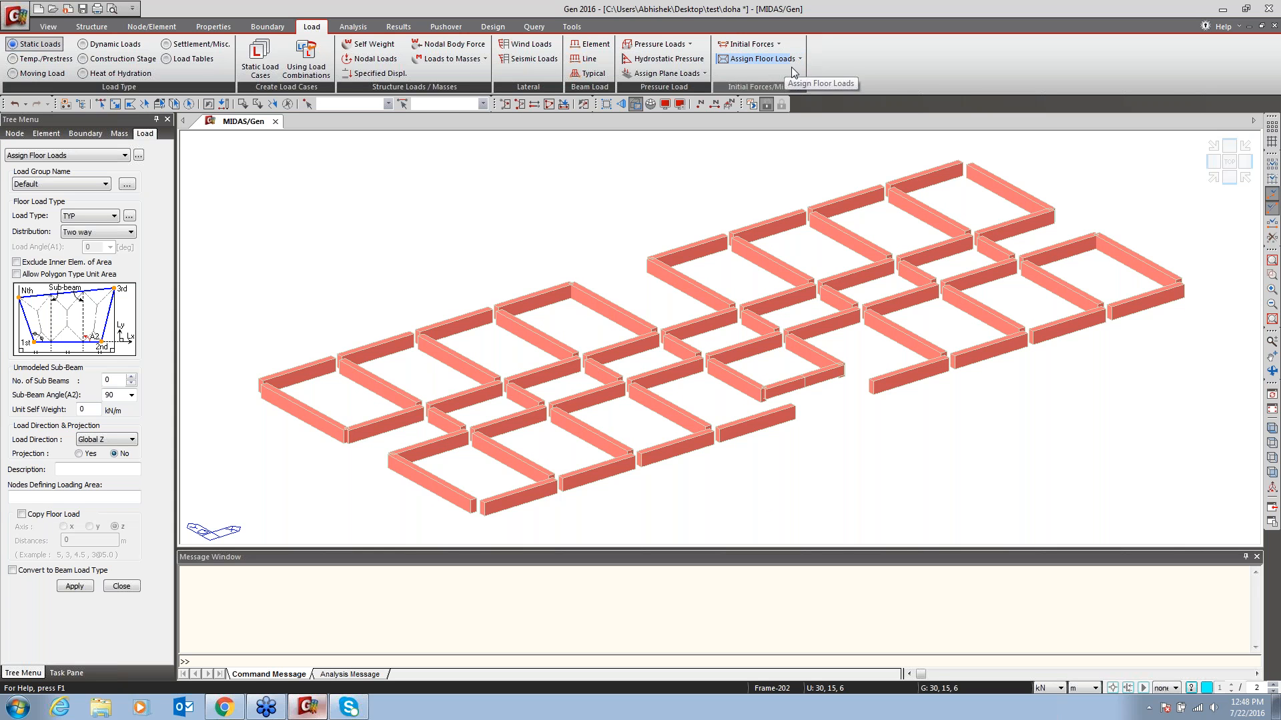
click(85, 233)
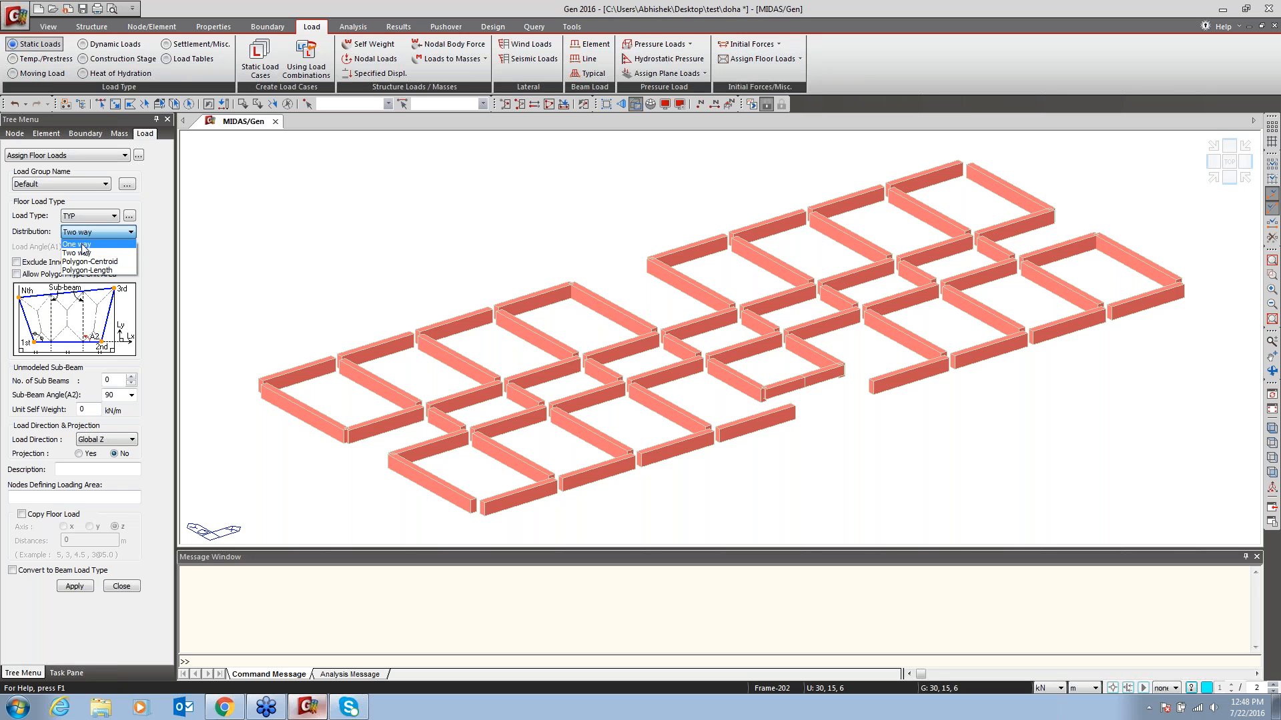
click(83, 246)
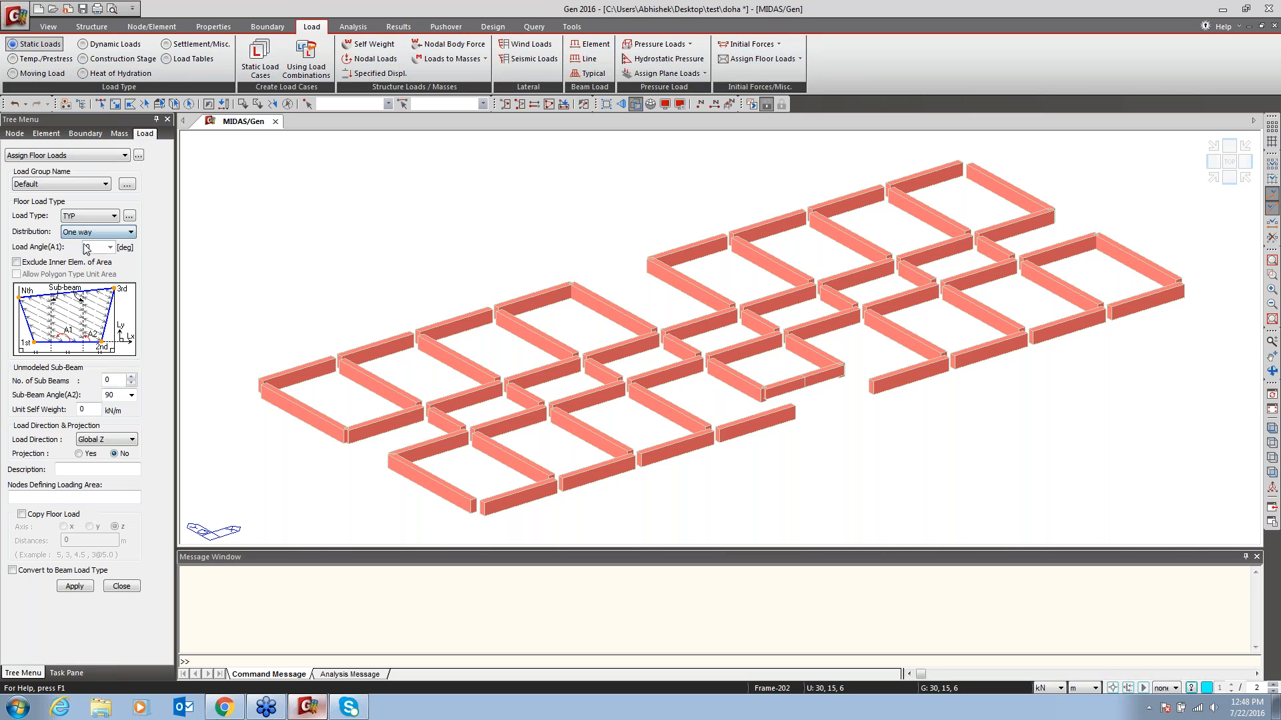
click(72, 497)
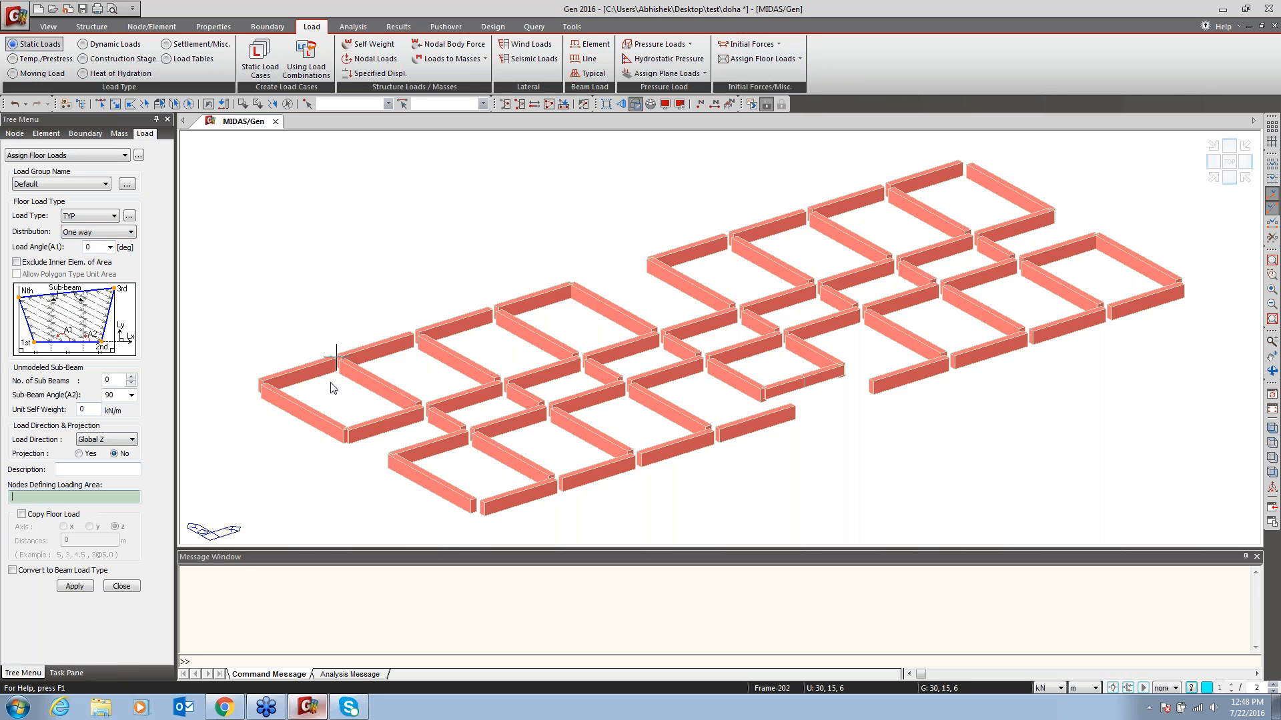
click(345, 428)
click(421, 405)
click(337, 357)
click(259, 381)
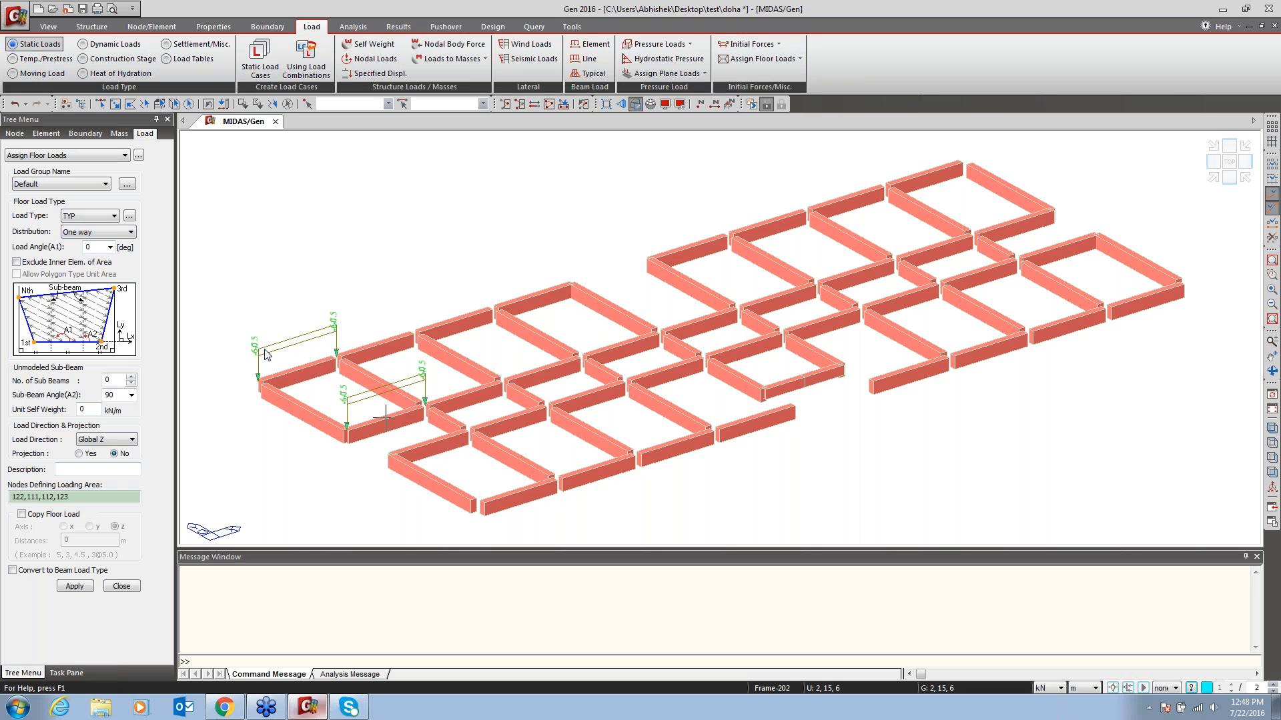
Switch the TYP floor load to two-way distribution and try it on the same corner bay
double_click(88, 246)
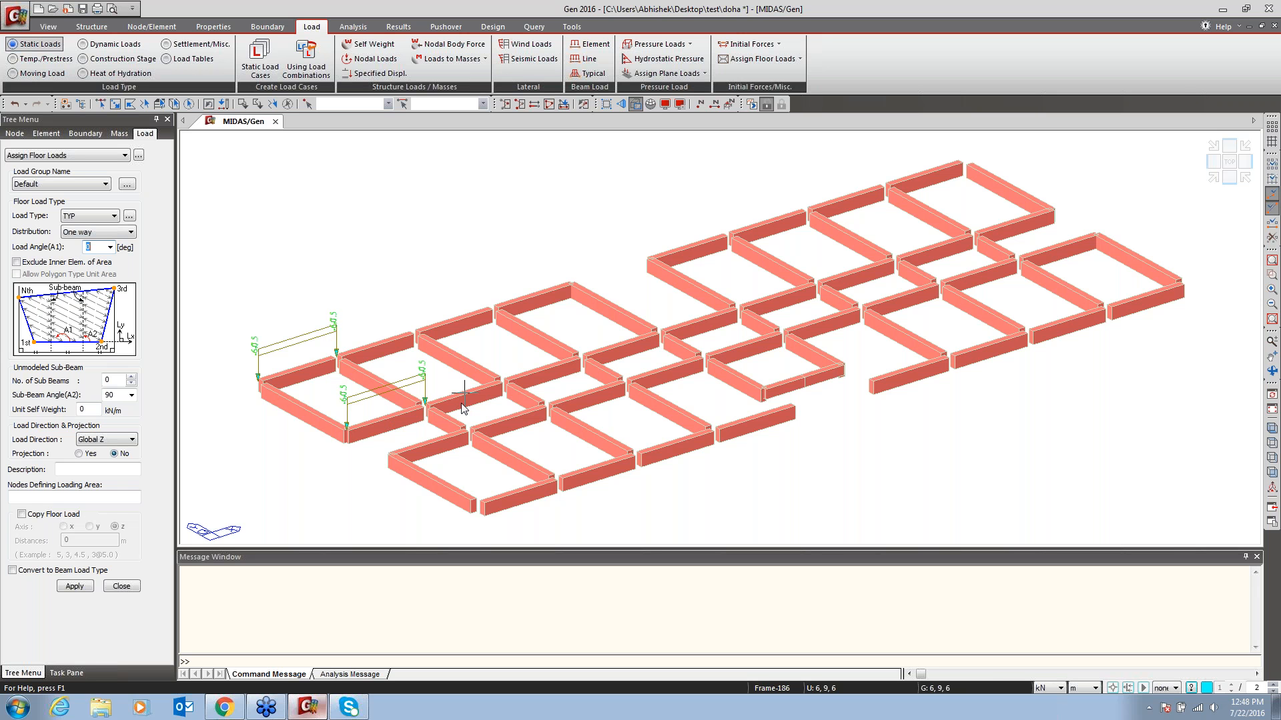
click(92, 232)
click(87, 250)
click(260, 381)
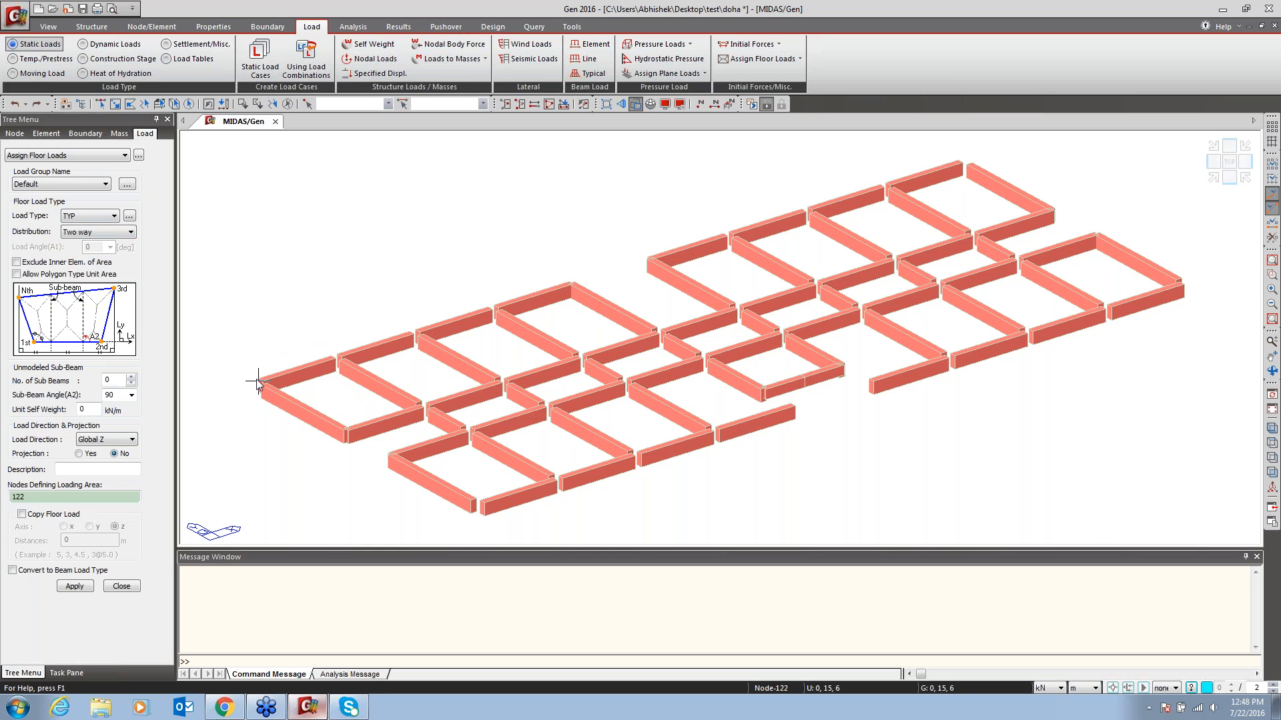
click(347, 431)
click(423, 403)
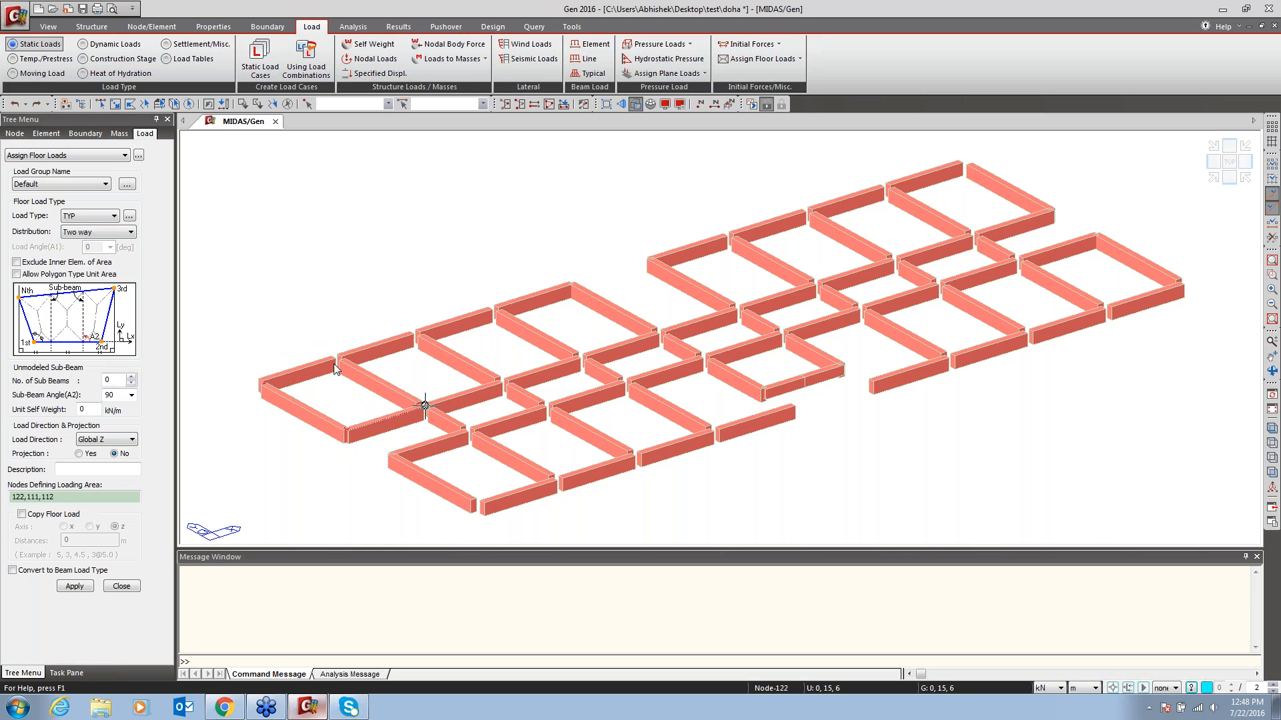
click(260, 381)
key(Escape)
mouse_move(368, 403)
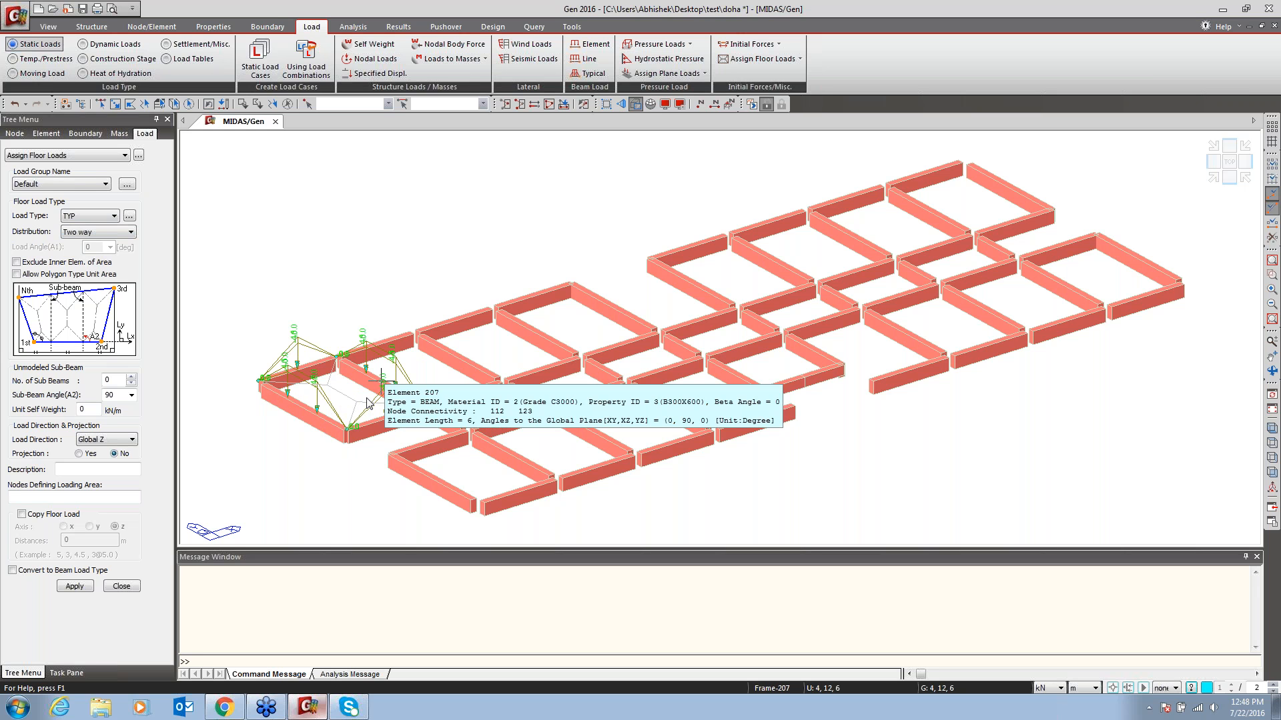
Try the two-way TYP floor load on the small bay adjoining the corner bay, inspect its load pattern, and clear it
click(348, 433)
click(409, 461)
click(468, 437)
click(421, 409)
click(355, 431)
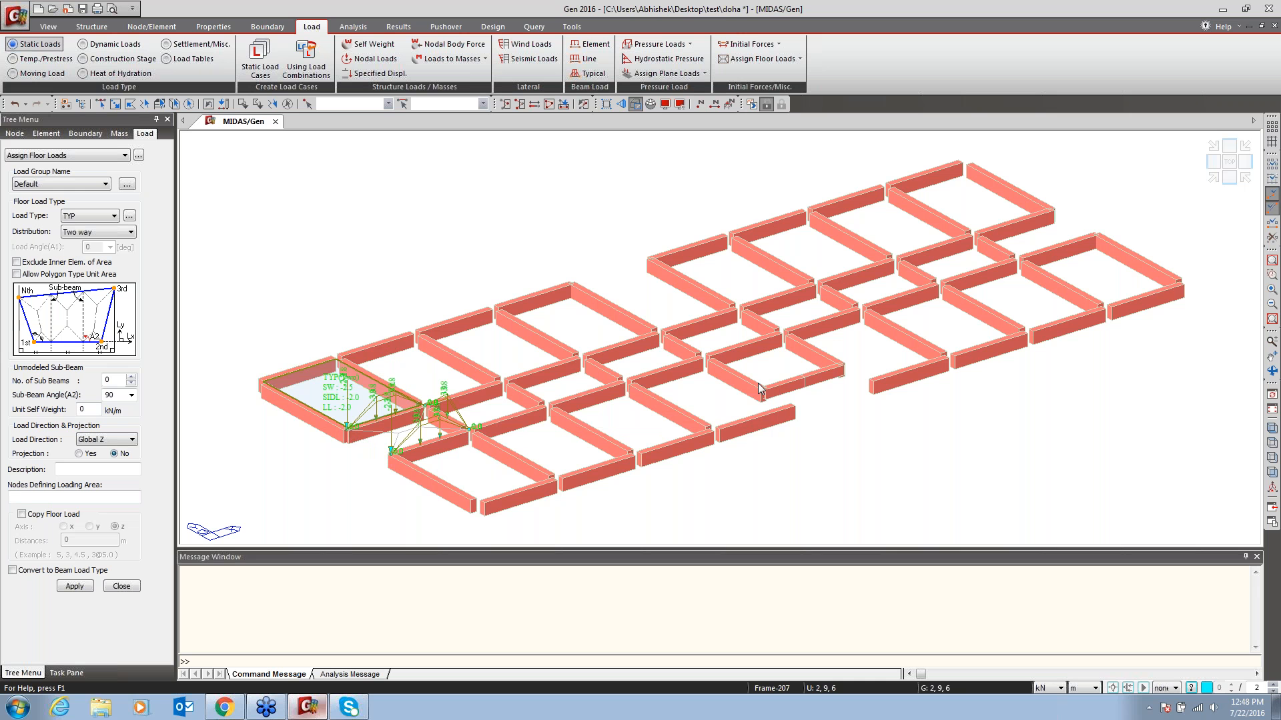
click(1271, 372)
drag(429, 443, 398, 480)
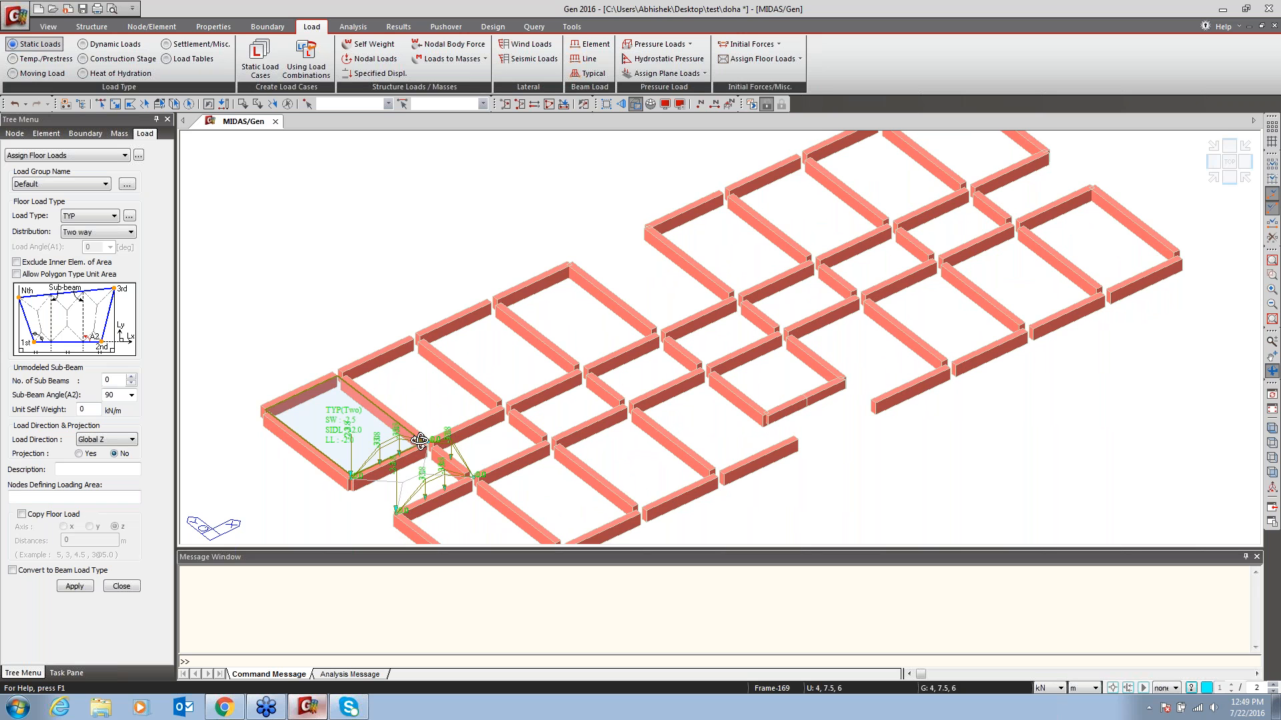
click(1273, 372)
key(Escape)
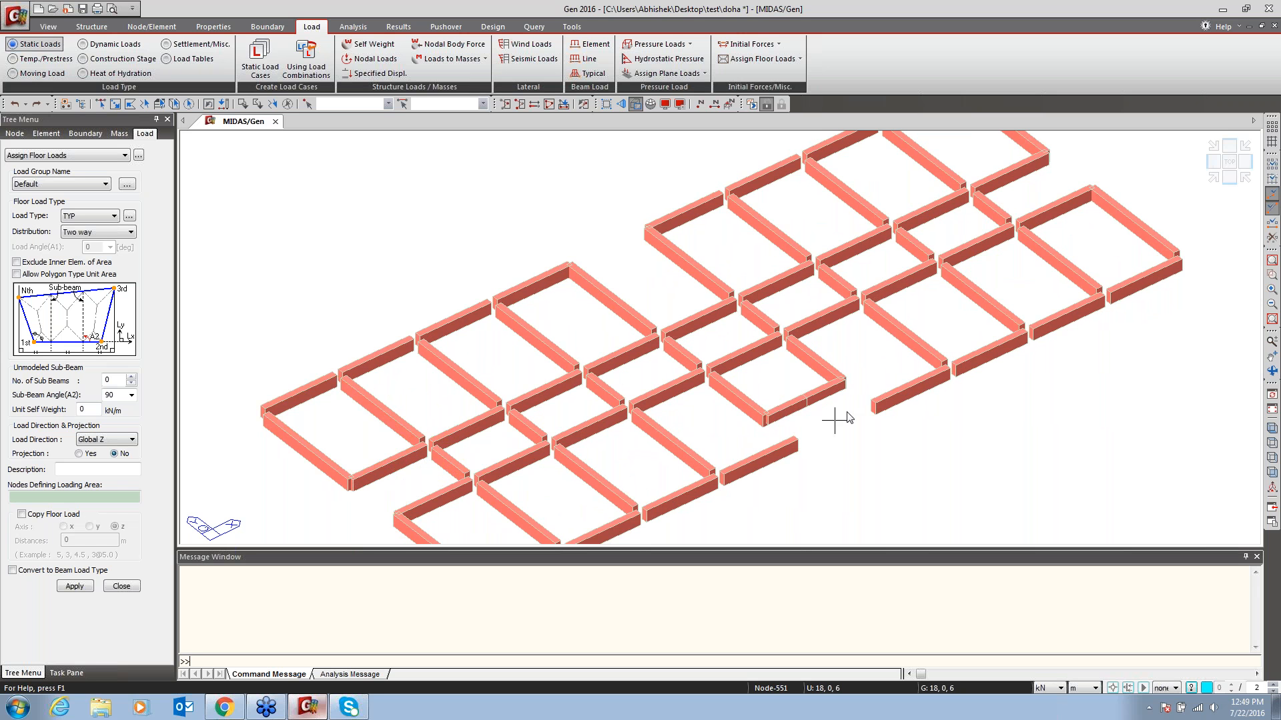
Examine the Polygon-Centroid and Polygon-Length distribution options for the TYP floor load, and leave the floor load assignment
click(98, 233)
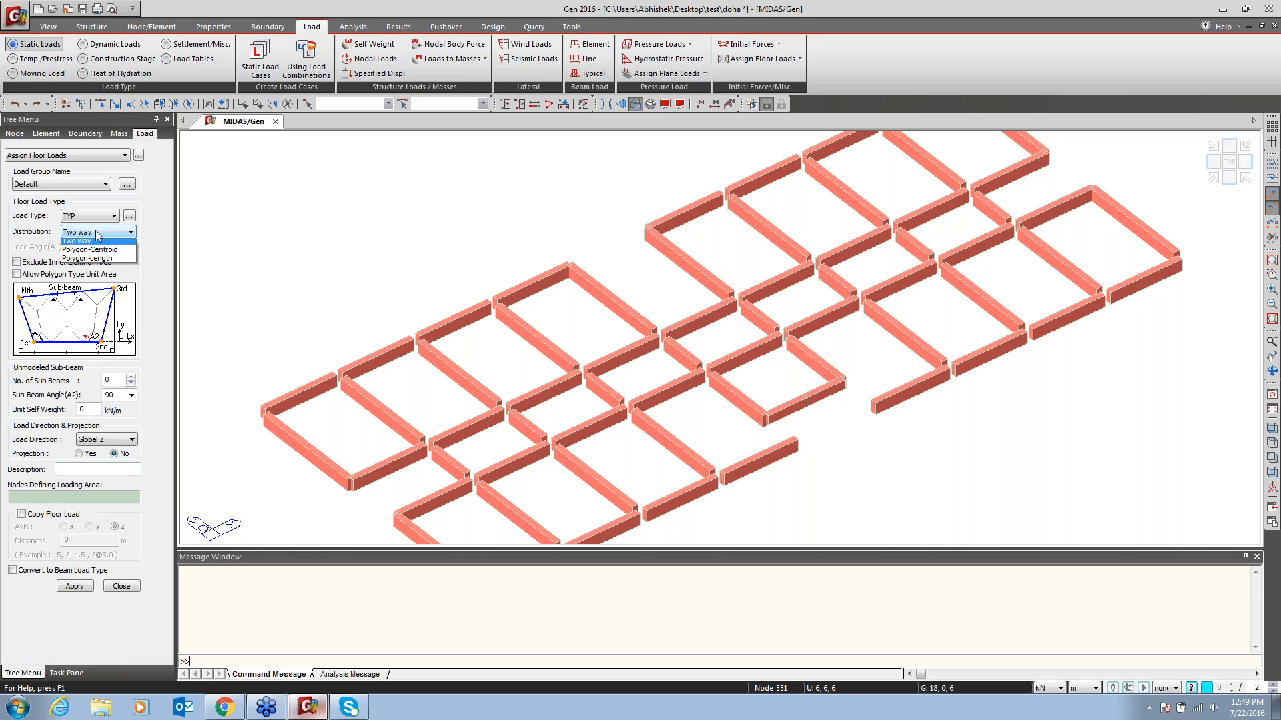
click(82, 262)
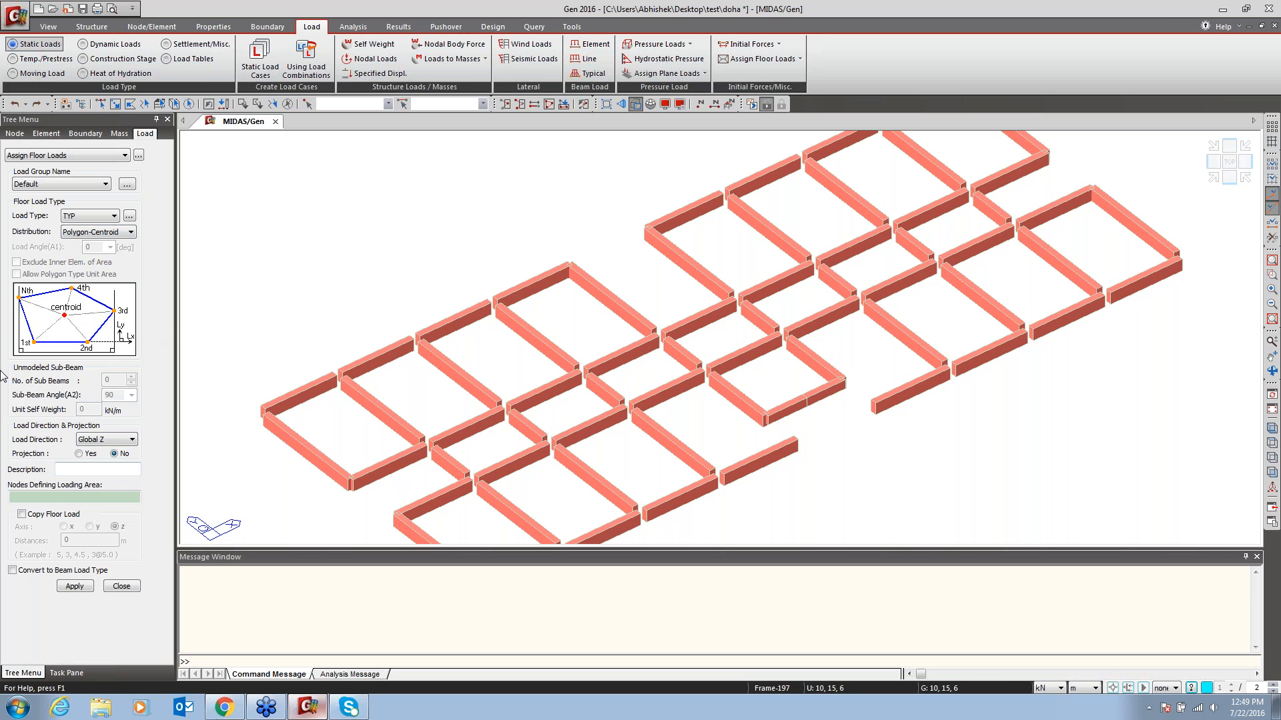
click(129, 236)
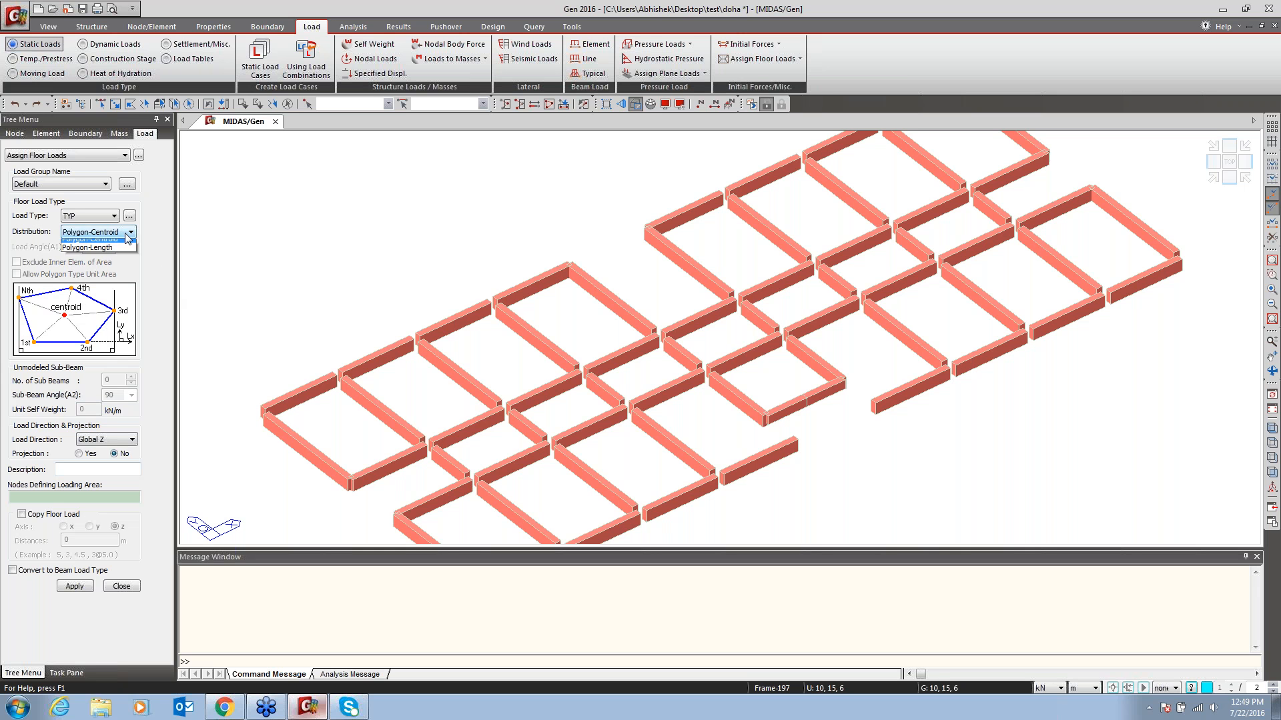
click(89, 275)
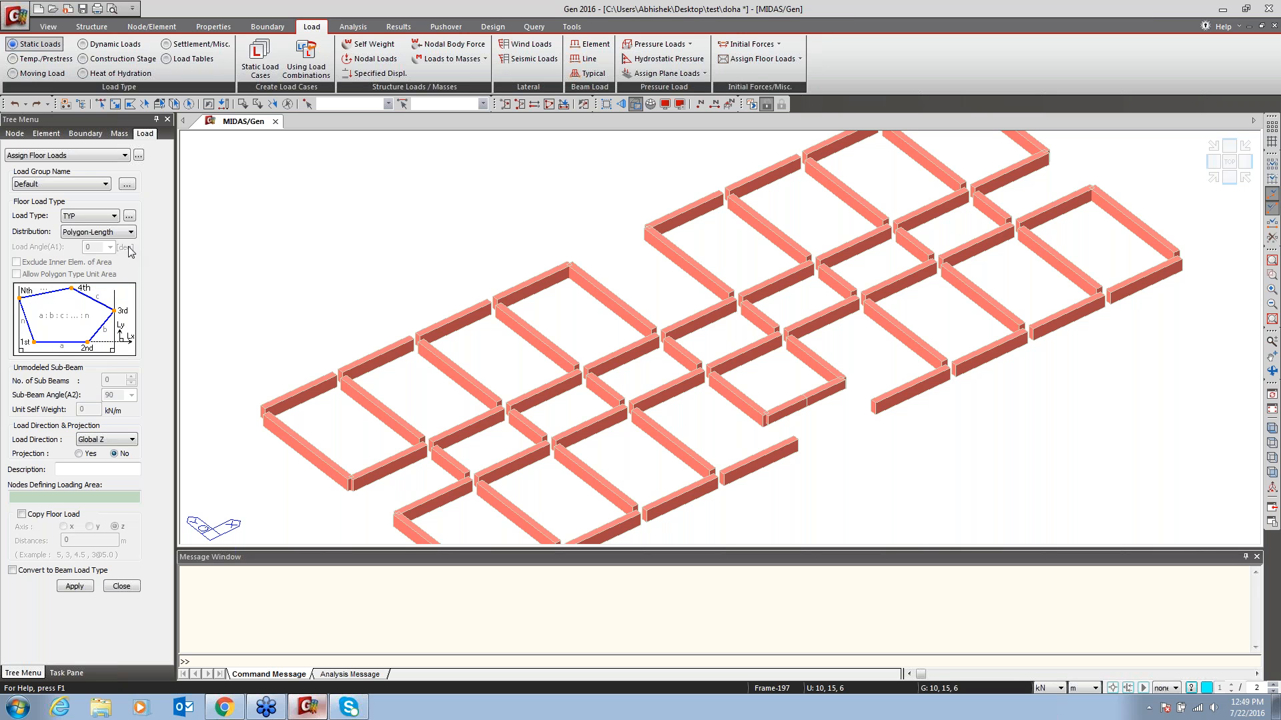
click(100, 232)
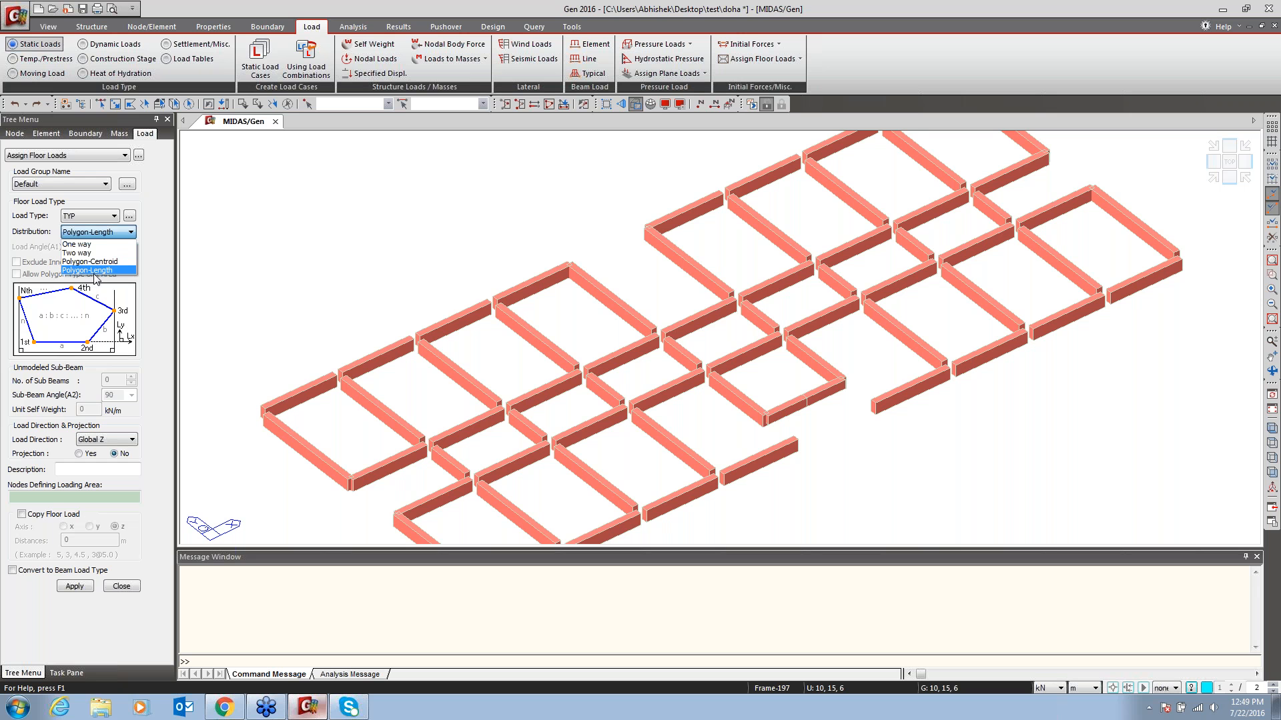
click(121, 586)
click(121, 586)
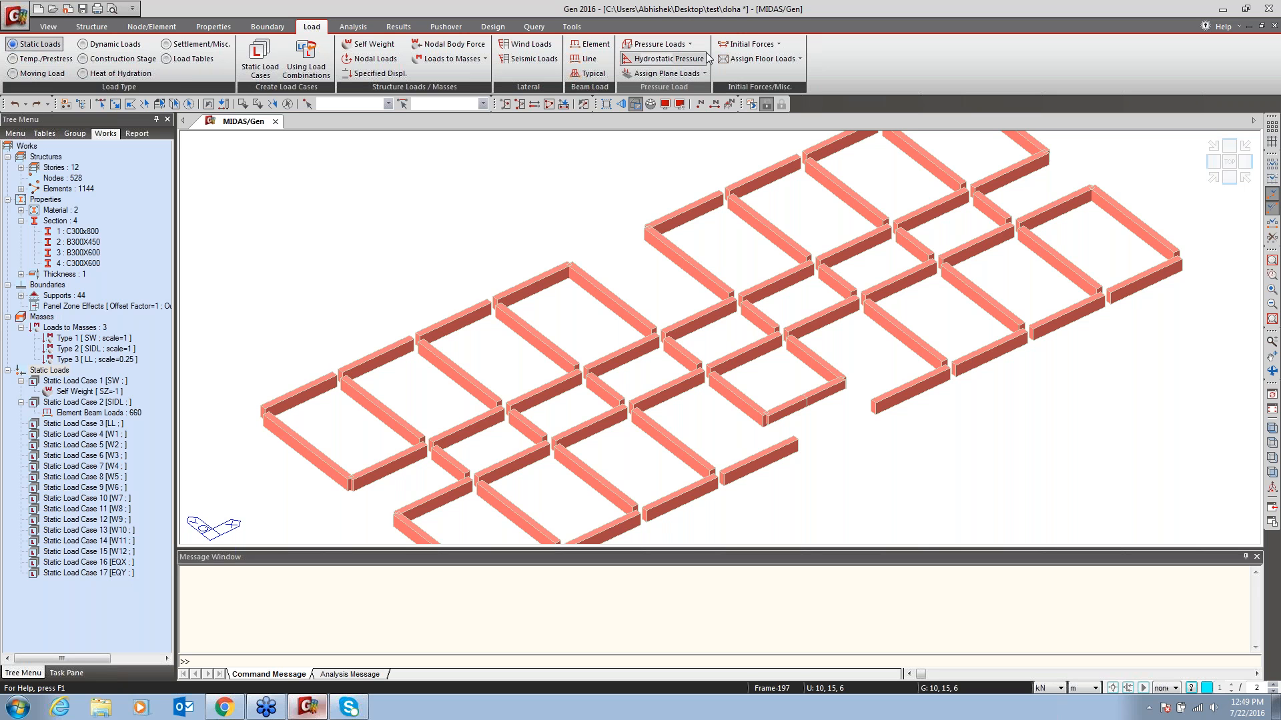
click(1272, 261)
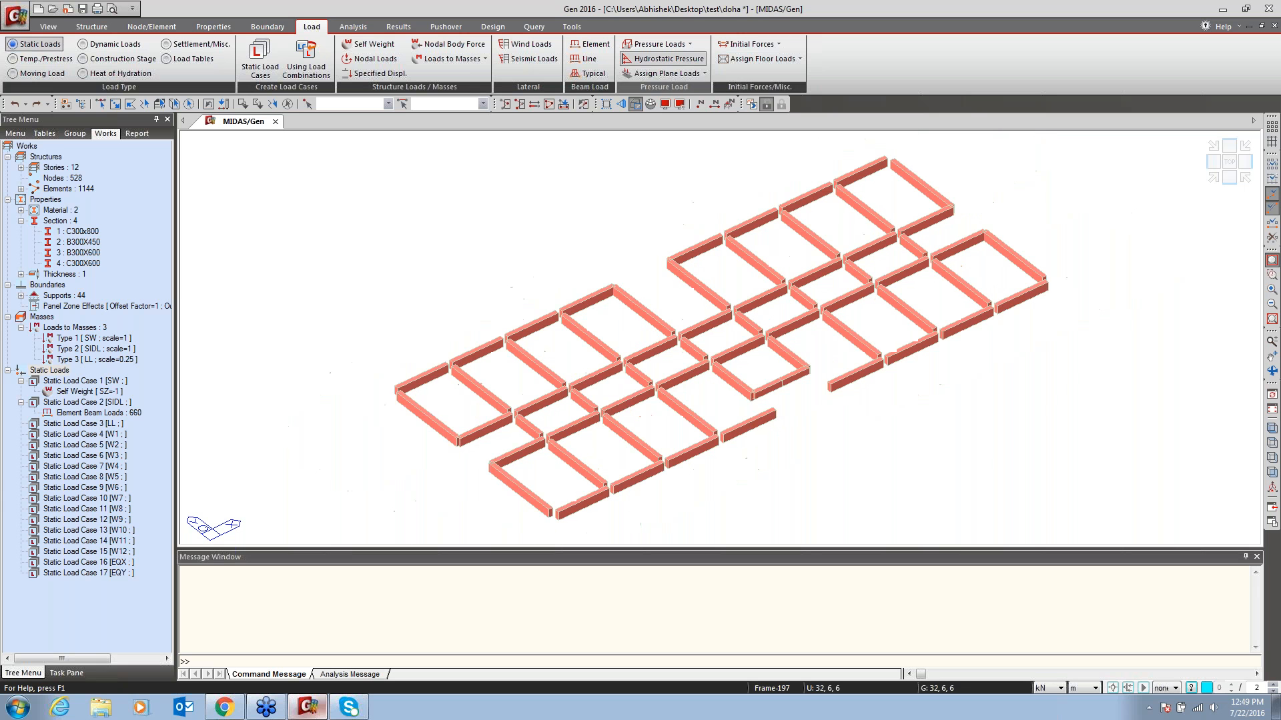
click(745, 60)
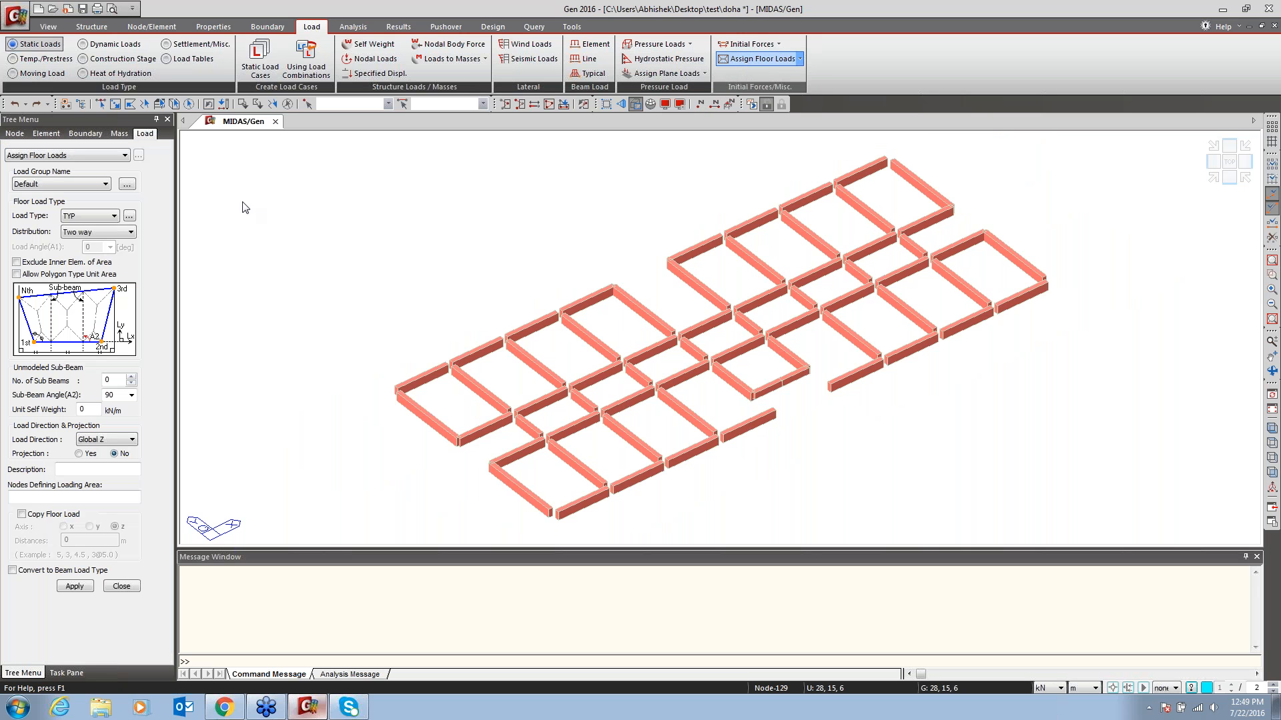
click(94, 232)
click(94, 232)
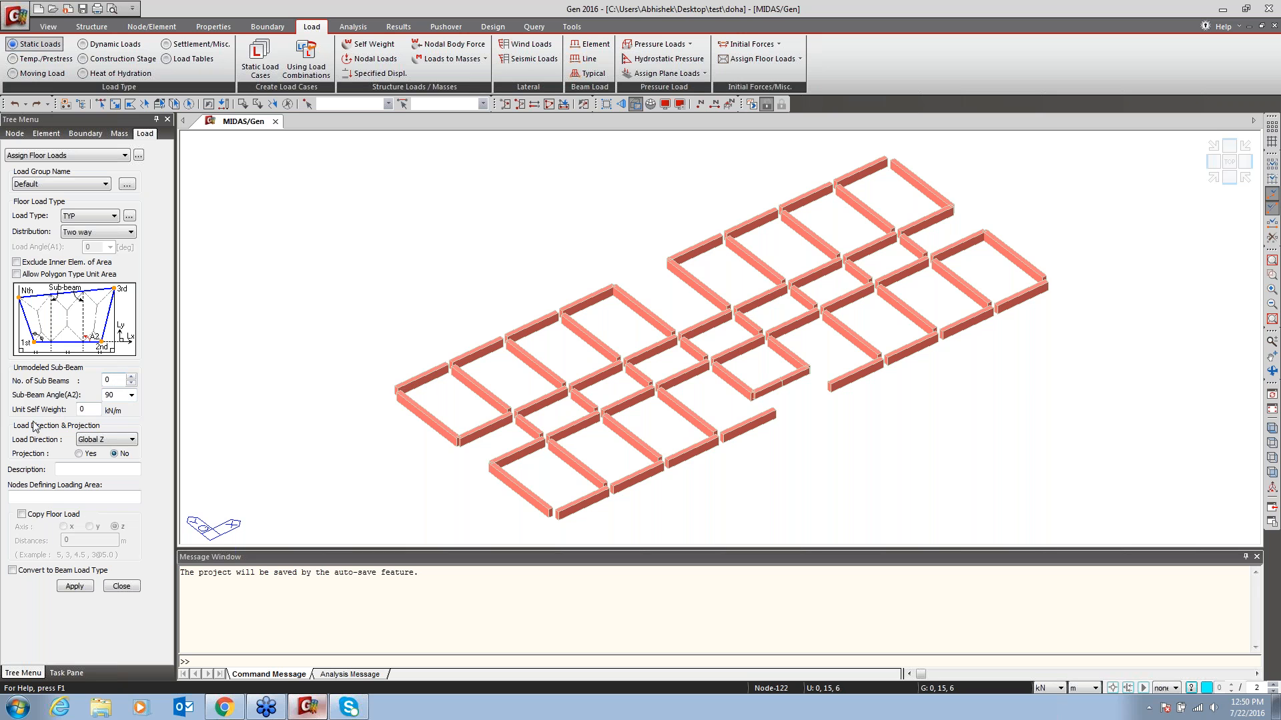
click(22, 515)
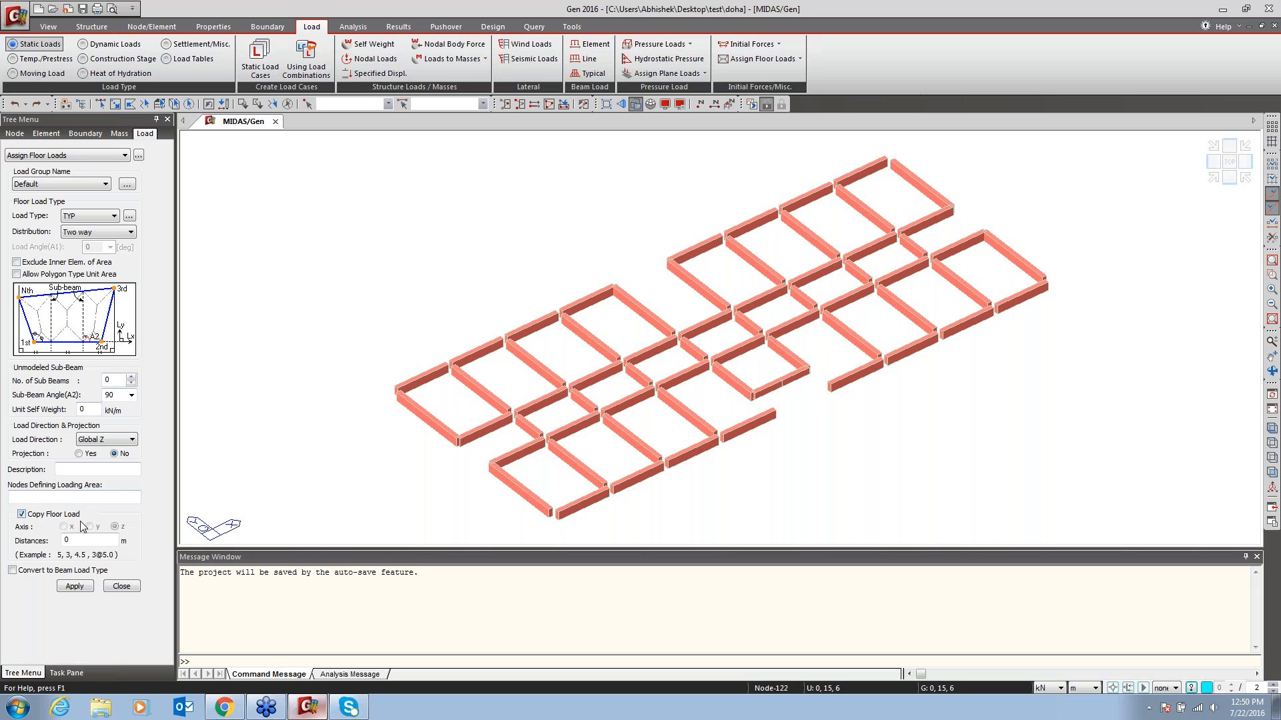
click(88, 542)
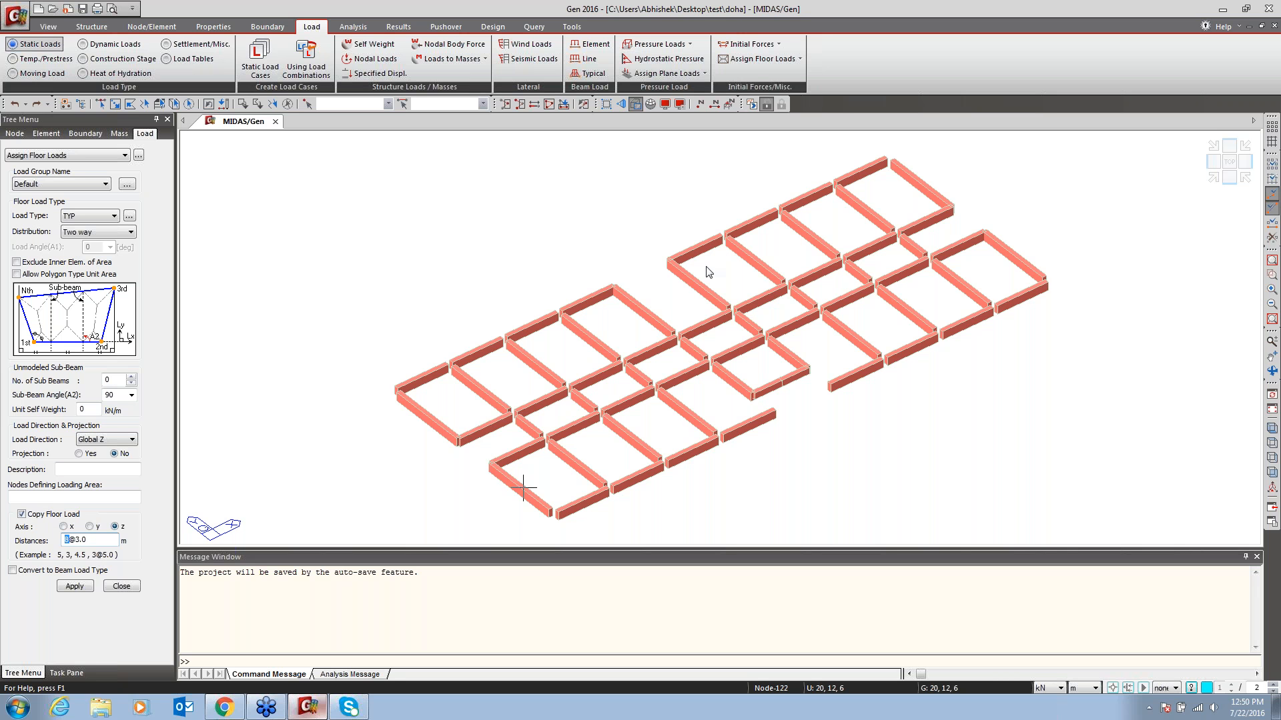
Assign the two-way TYP floor load to the block of bays from X = 0 to 16 m at Z = 6 m
click(73, 497)
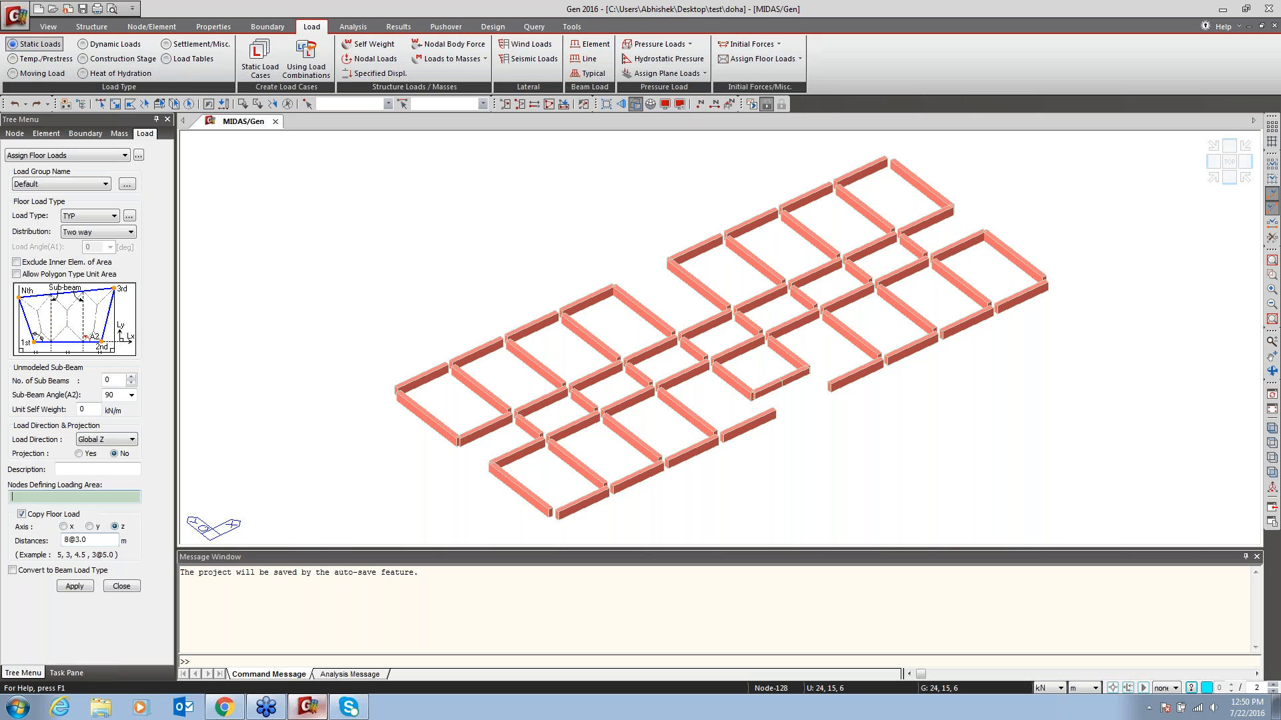
click(461, 441)
click(554, 512)
click(774, 412)
click(614, 285)
click(615, 287)
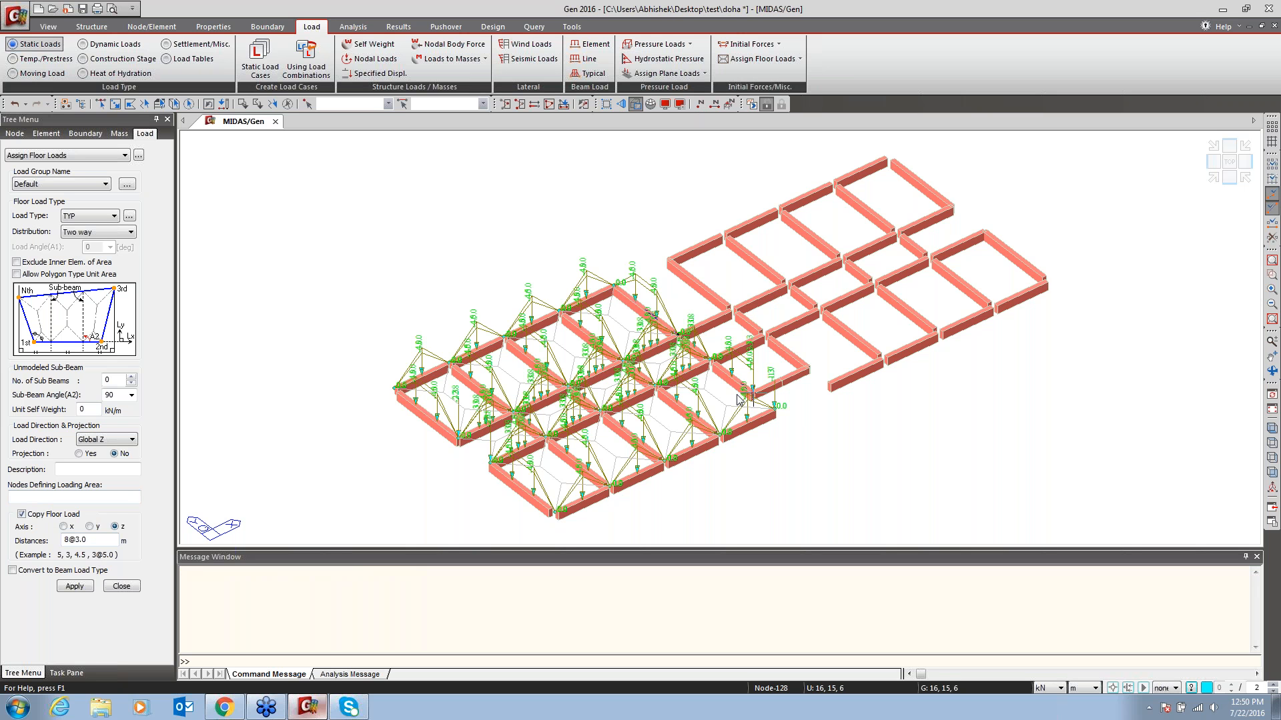
Assign the copied TYP floor load to the strip from X = 16 to 20 m and the block from X = 20 to 36 m
click(808, 370)
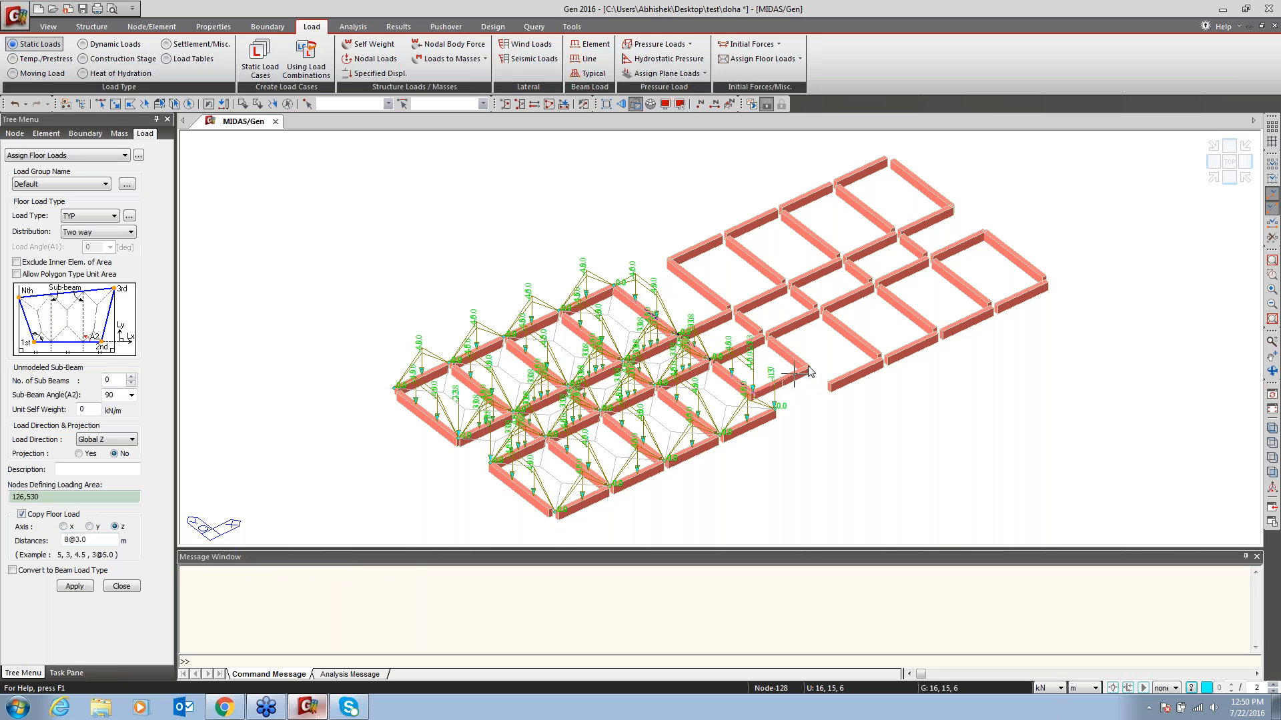
click(668, 261)
click(668, 260)
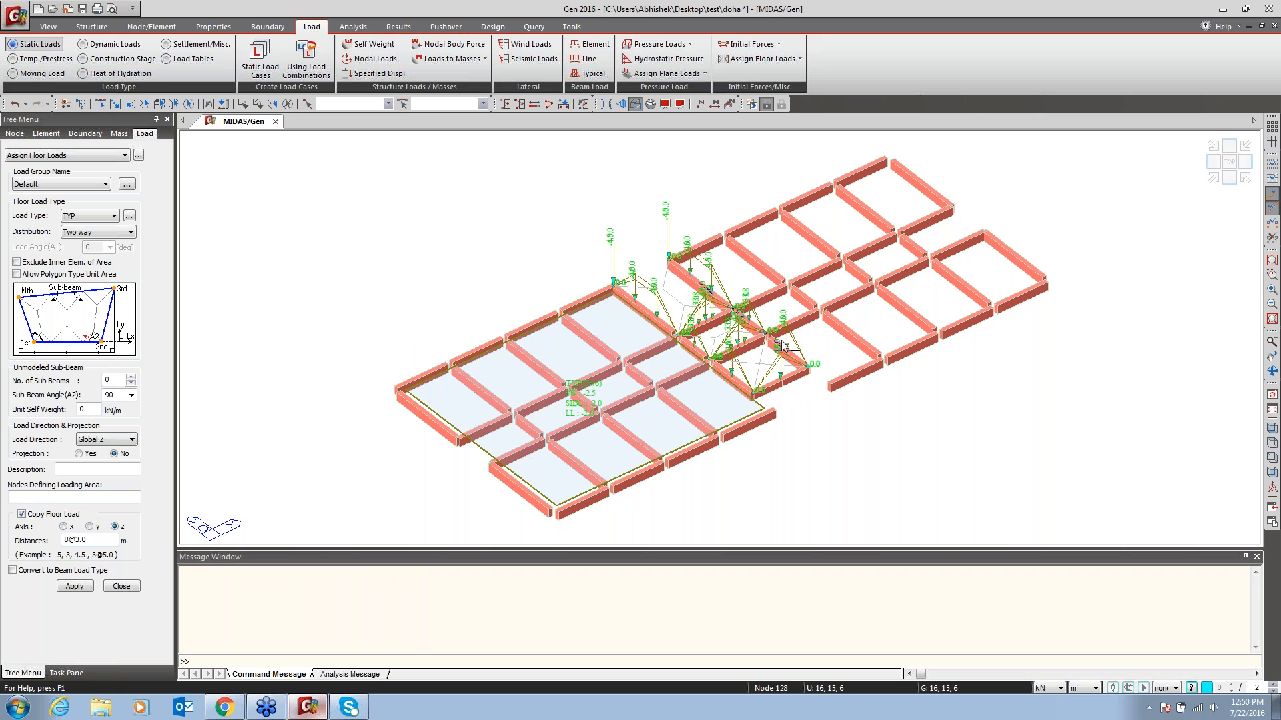
click(824, 385)
click(1045, 283)
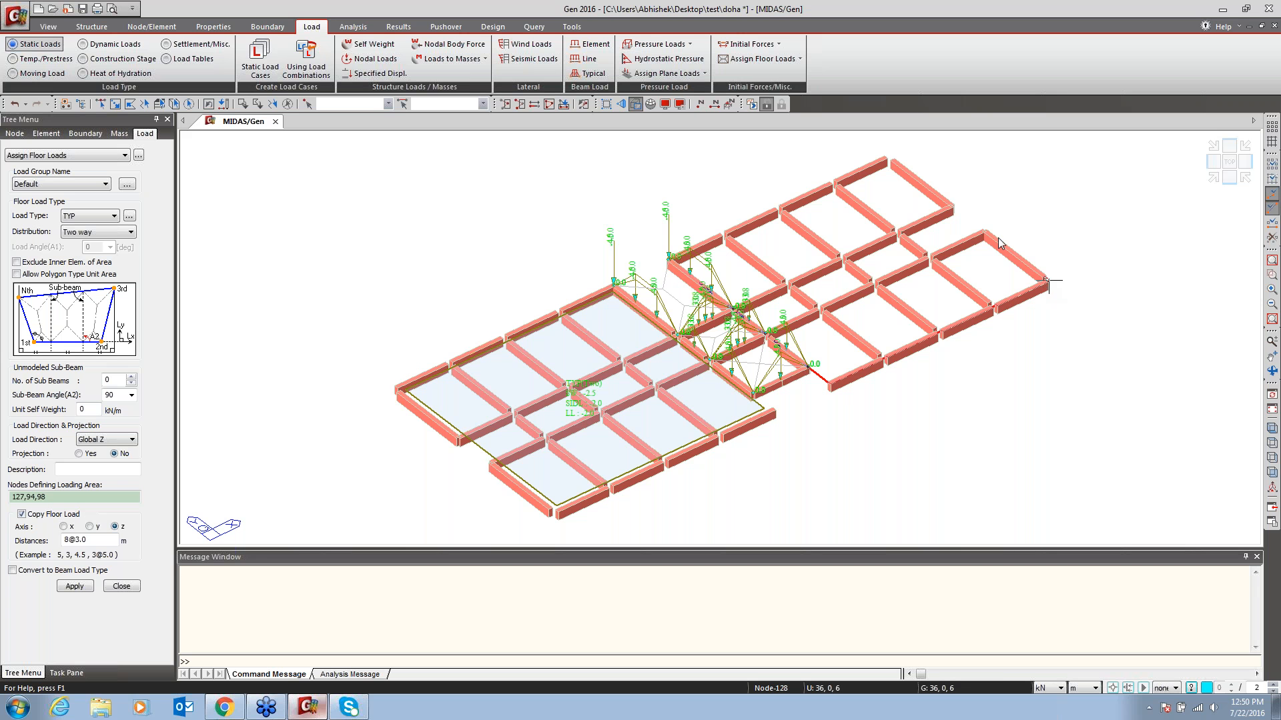
click(887, 157)
click(669, 259)
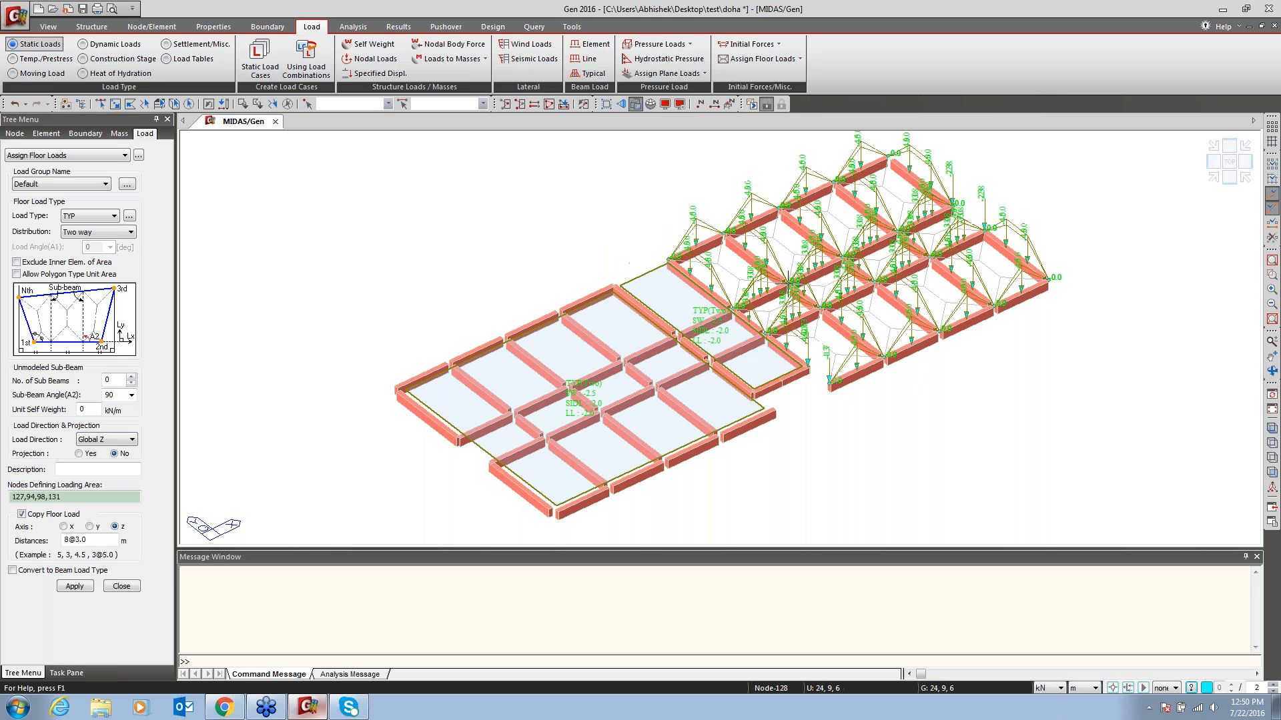
Reactivate the whole model, select the roof level at Z = 33 m in elevation, and activate only its beams in isometric view
key(ctrl+a)
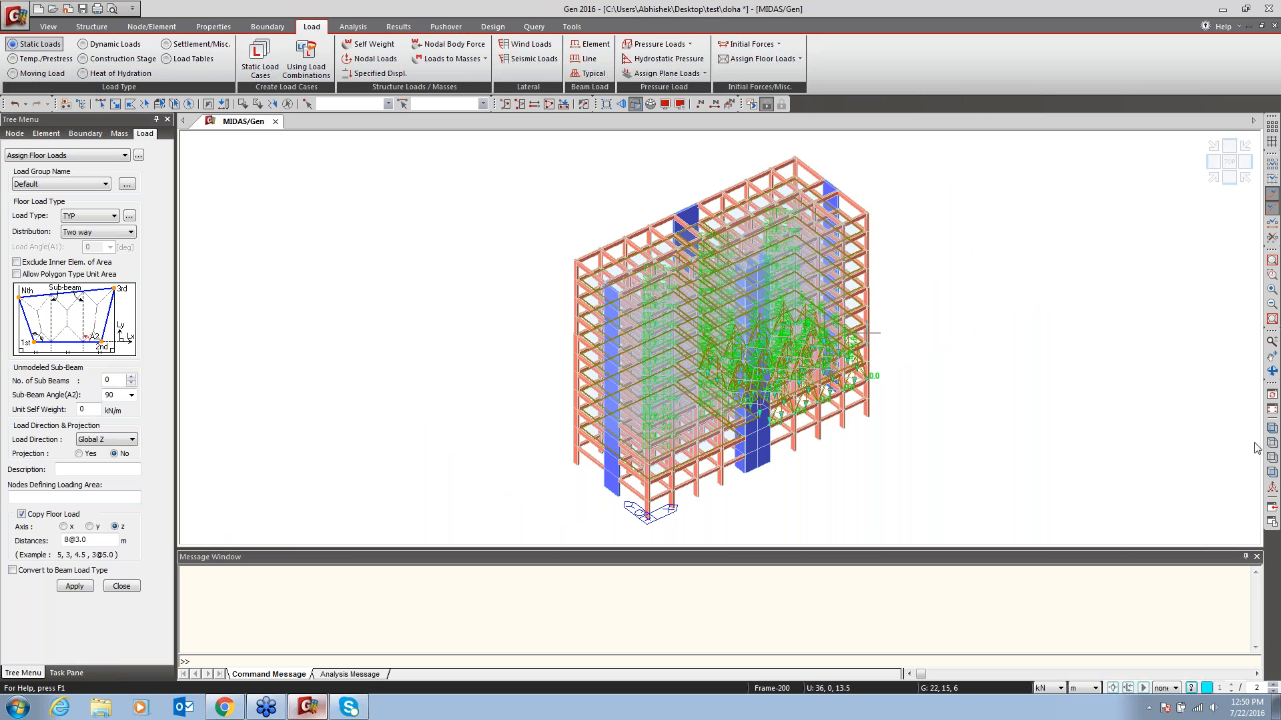
click(1272, 472)
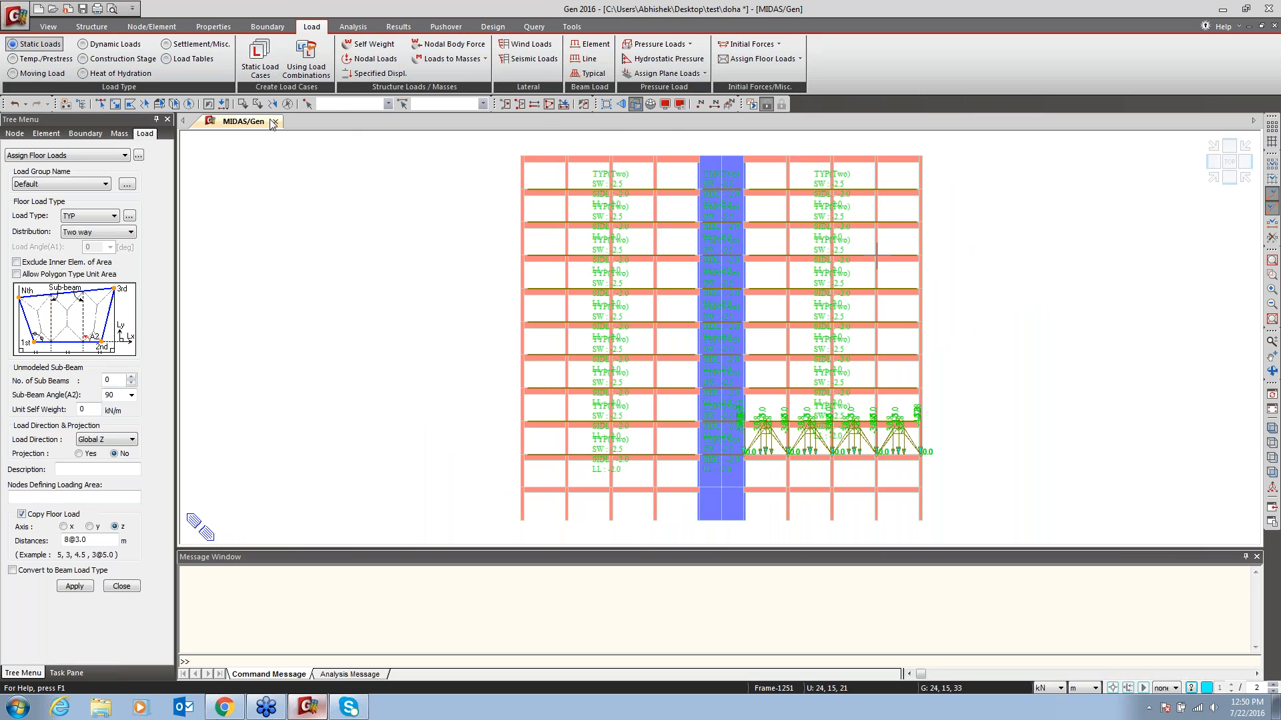
drag(483, 147, 976, 176)
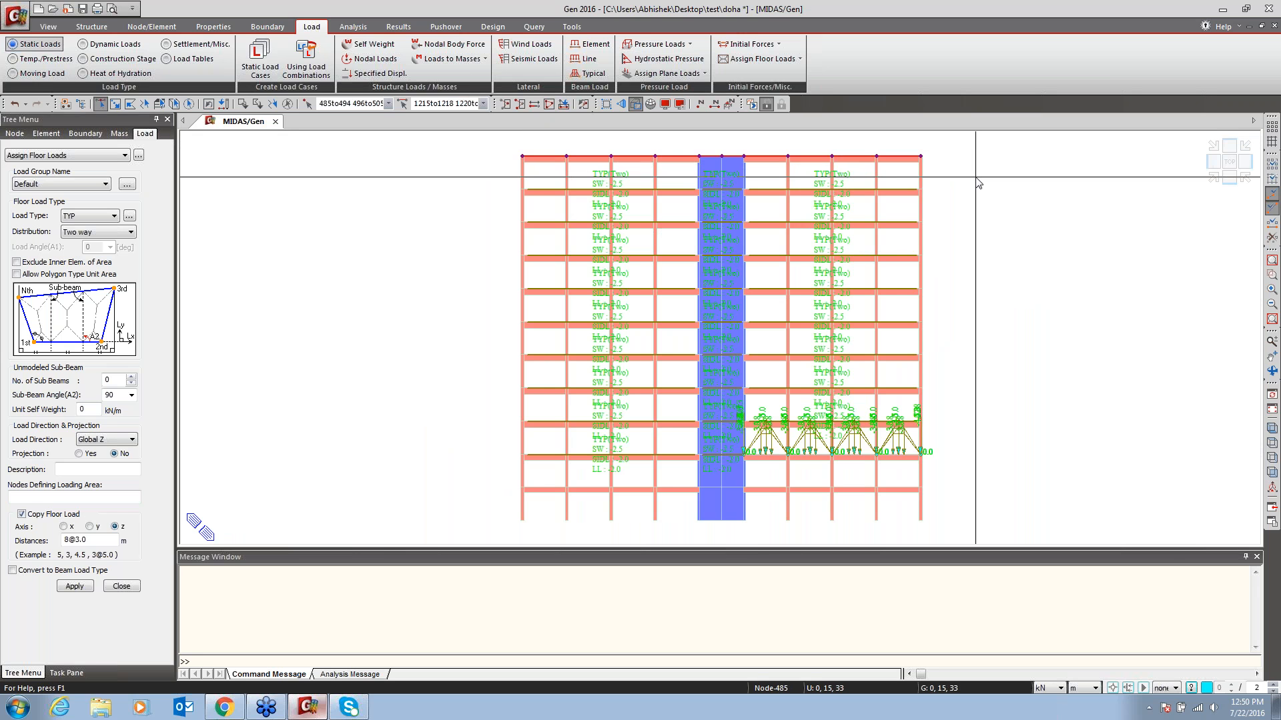
click(506, 104)
click(1272, 429)
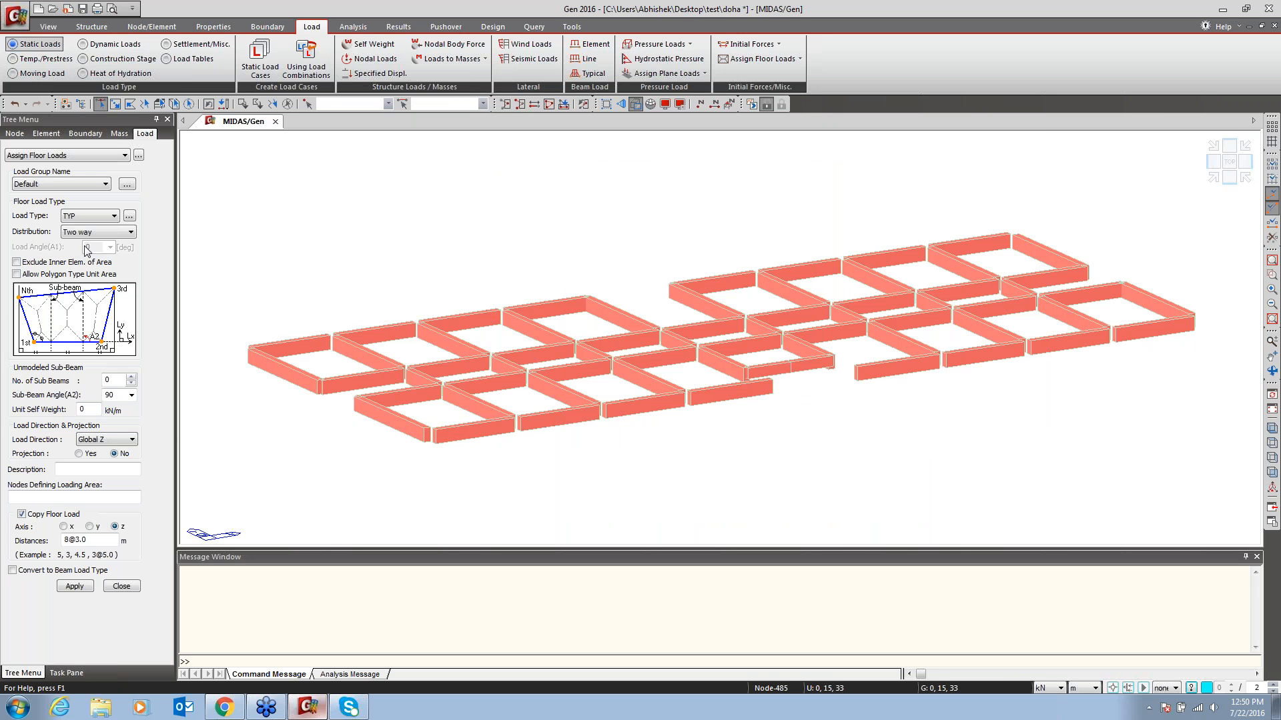
Switch the floor load type to ROOF and try it on the block from X = 0 to 16 m with copying enabled
click(90, 216)
click(73, 239)
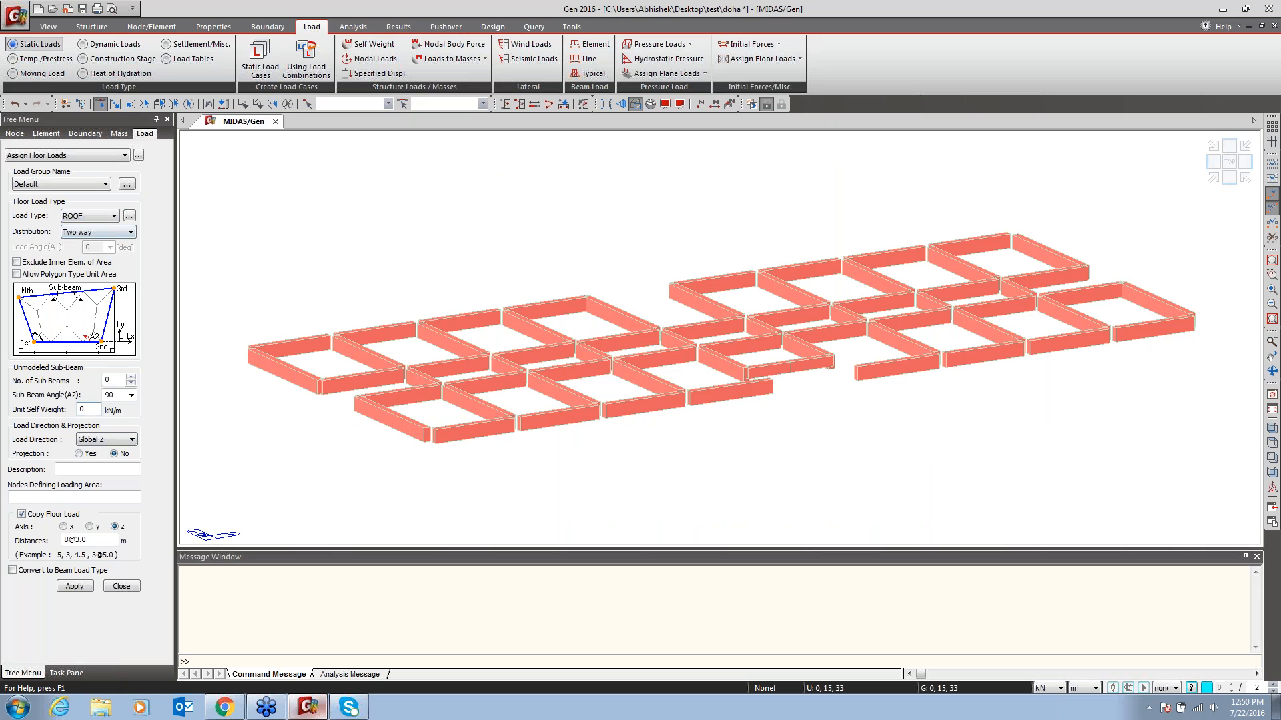
click(73, 497)
click(248, 347)
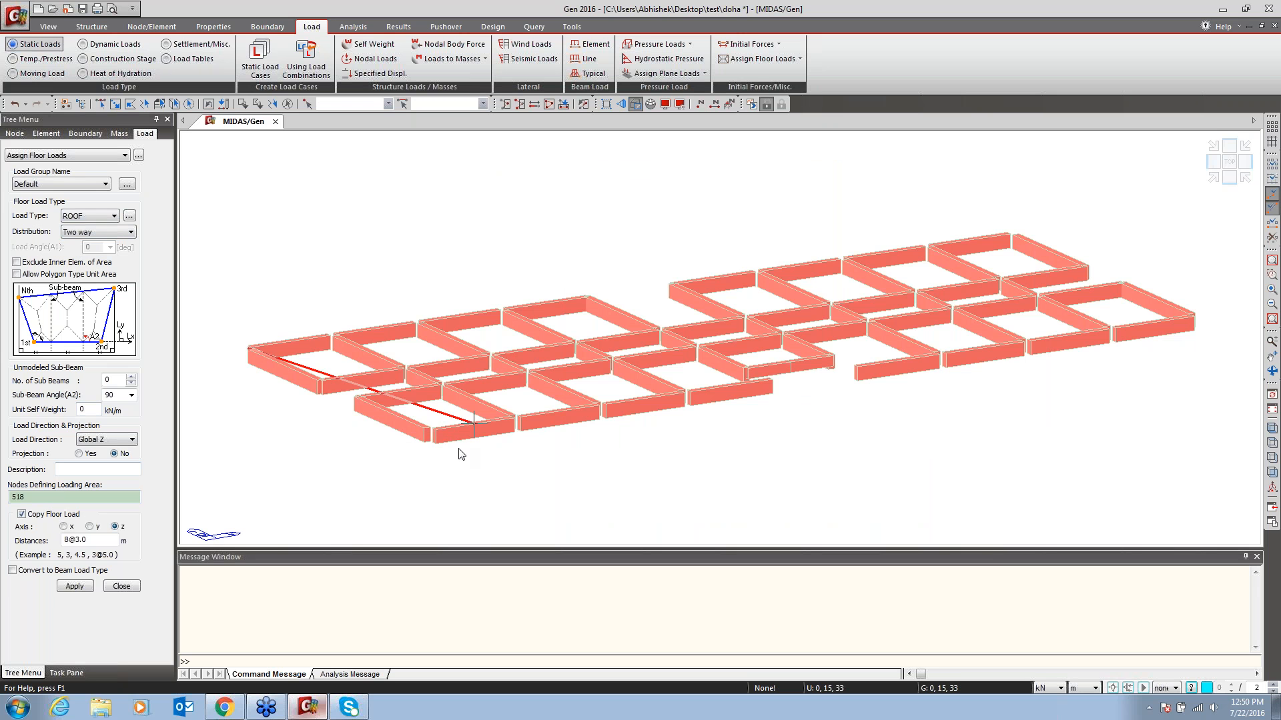
click(431, 430)
click(770, 379)
click(588, 297)
click(250, 348)
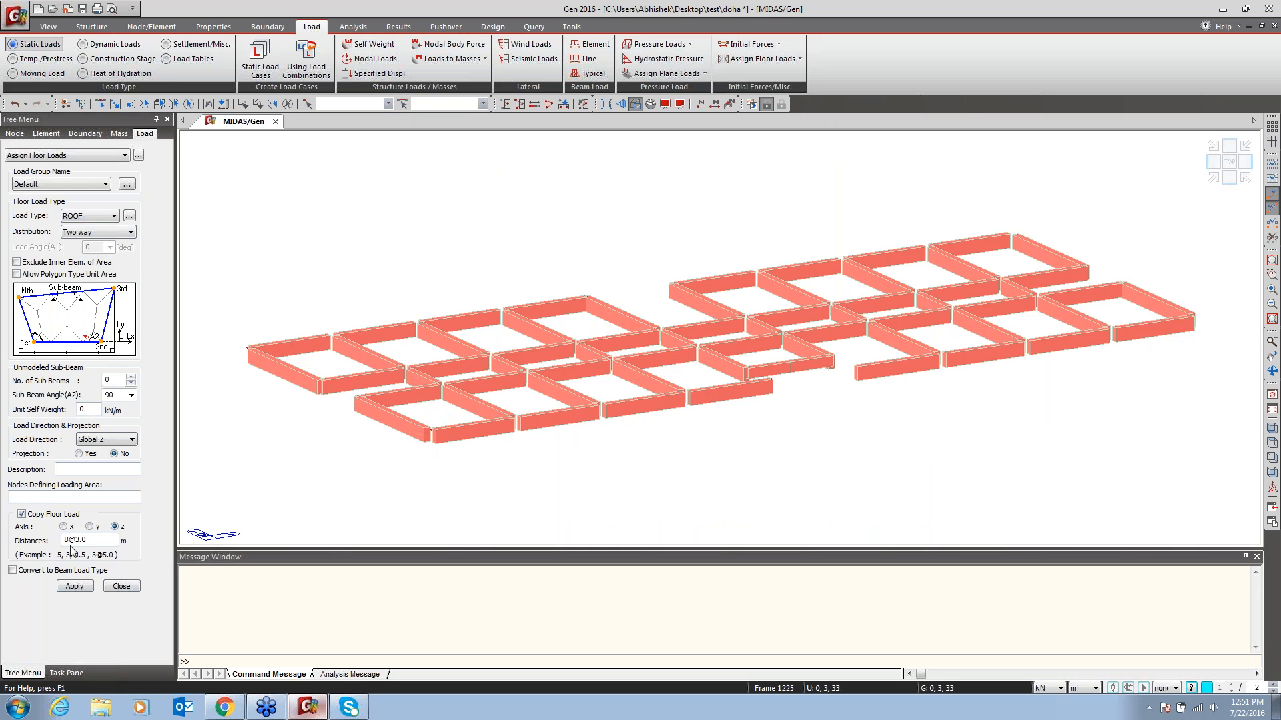
Turn off floor load copying and assign the two-way ROOF load to the roof block from X = 0 to 16 m
click(37, 519)
click(40, 499)
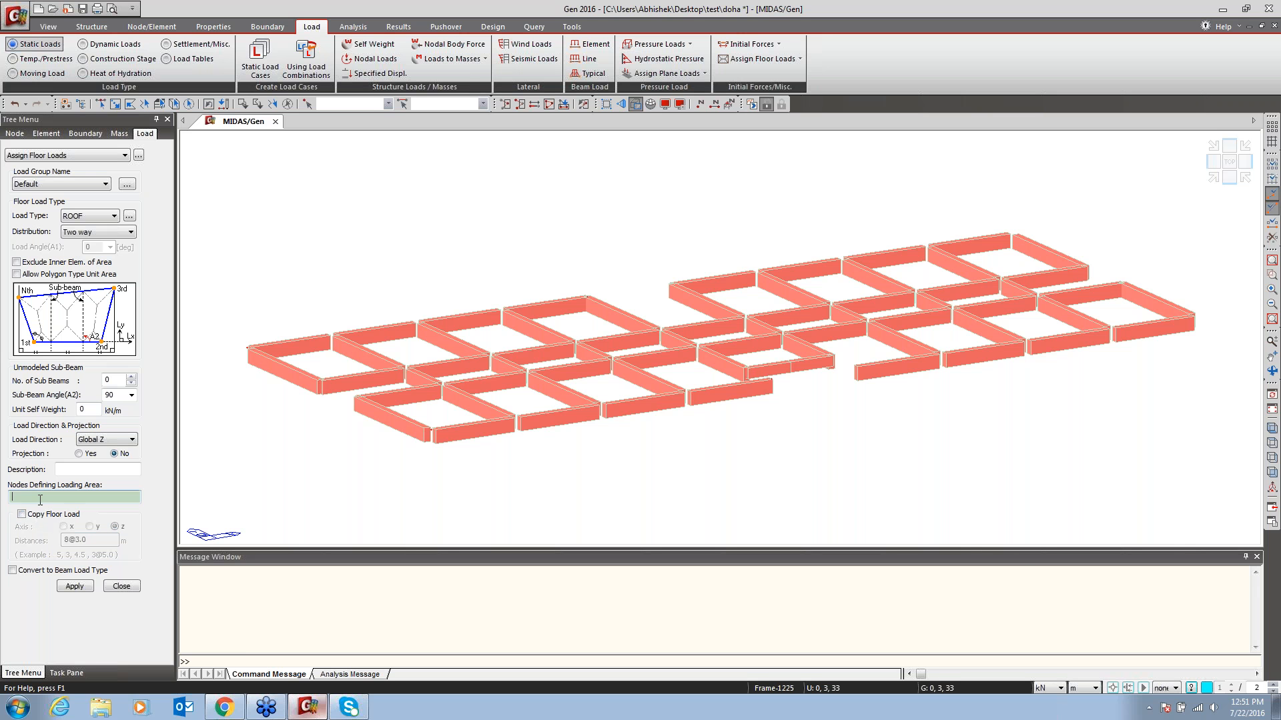
click(247, 349)
click(432, 431)
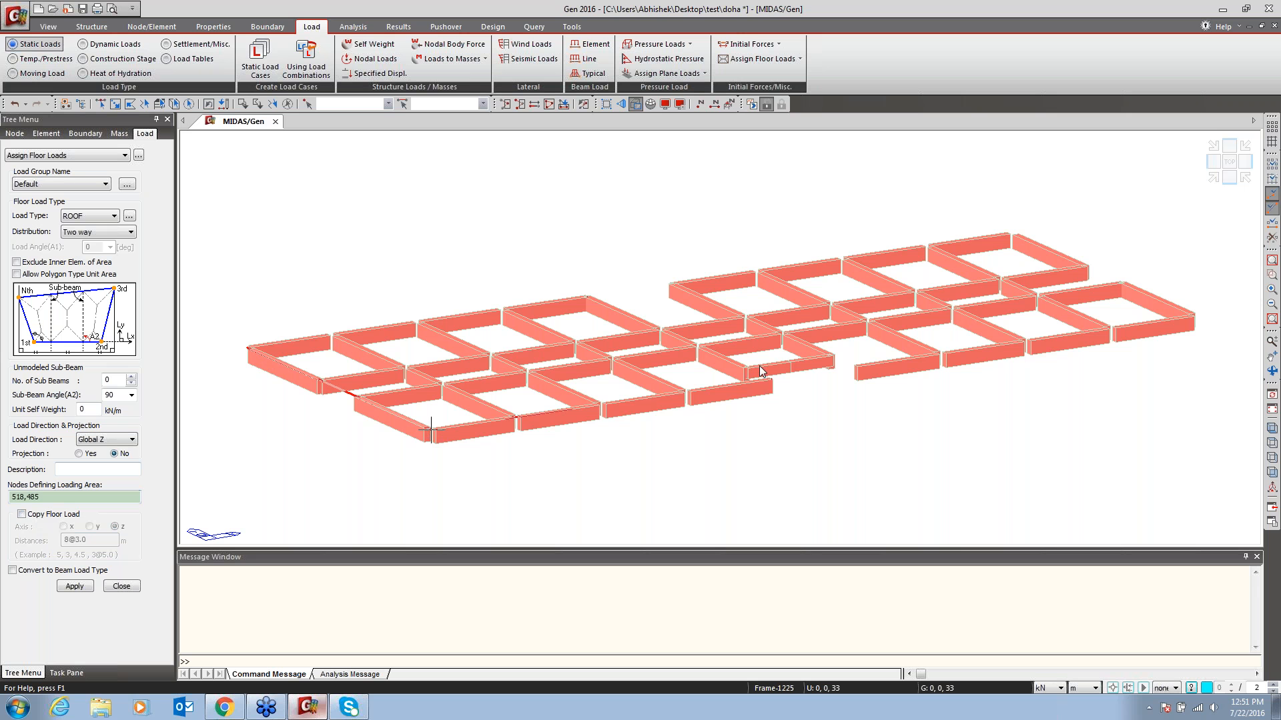
click(771, 380)
click(587, 297)
click(248, 348)
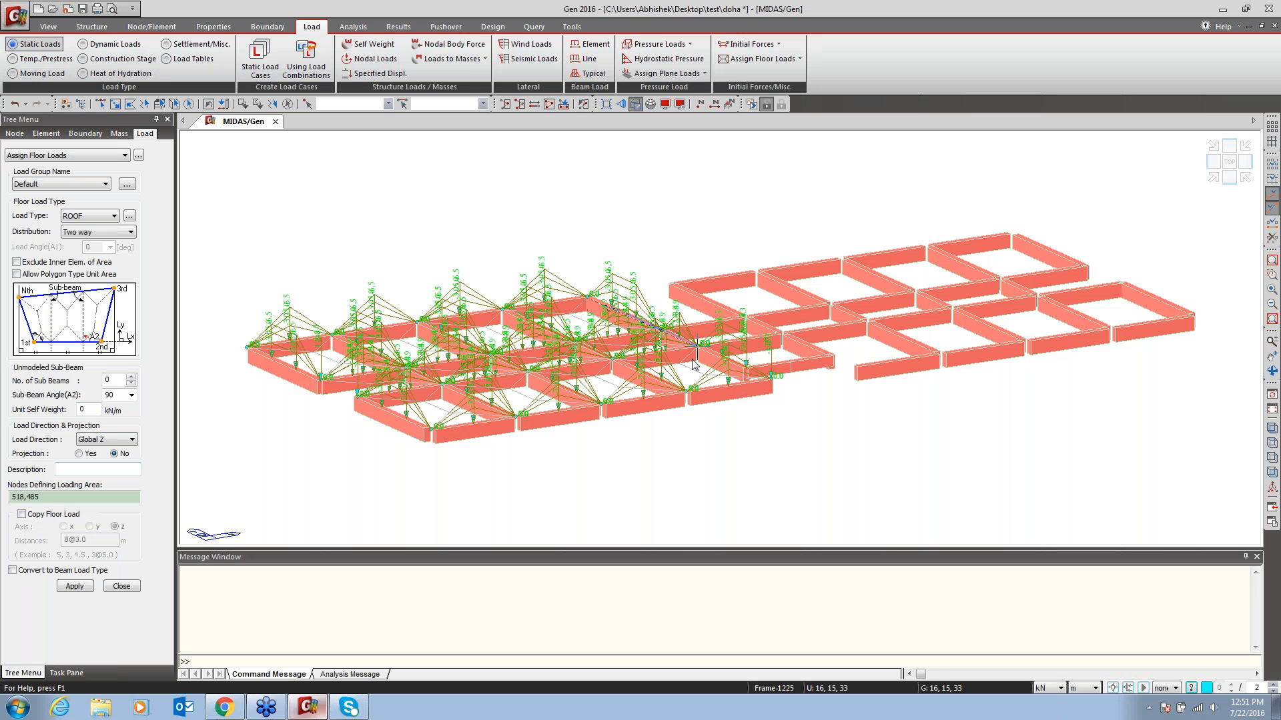
Assign the two-way ROOF load to the roof strip from X = 16 to 20 m and the block from X = 20 to 36 m
click(747, 369)
click(833, 357)
click(674, 282)
click(588, 297)
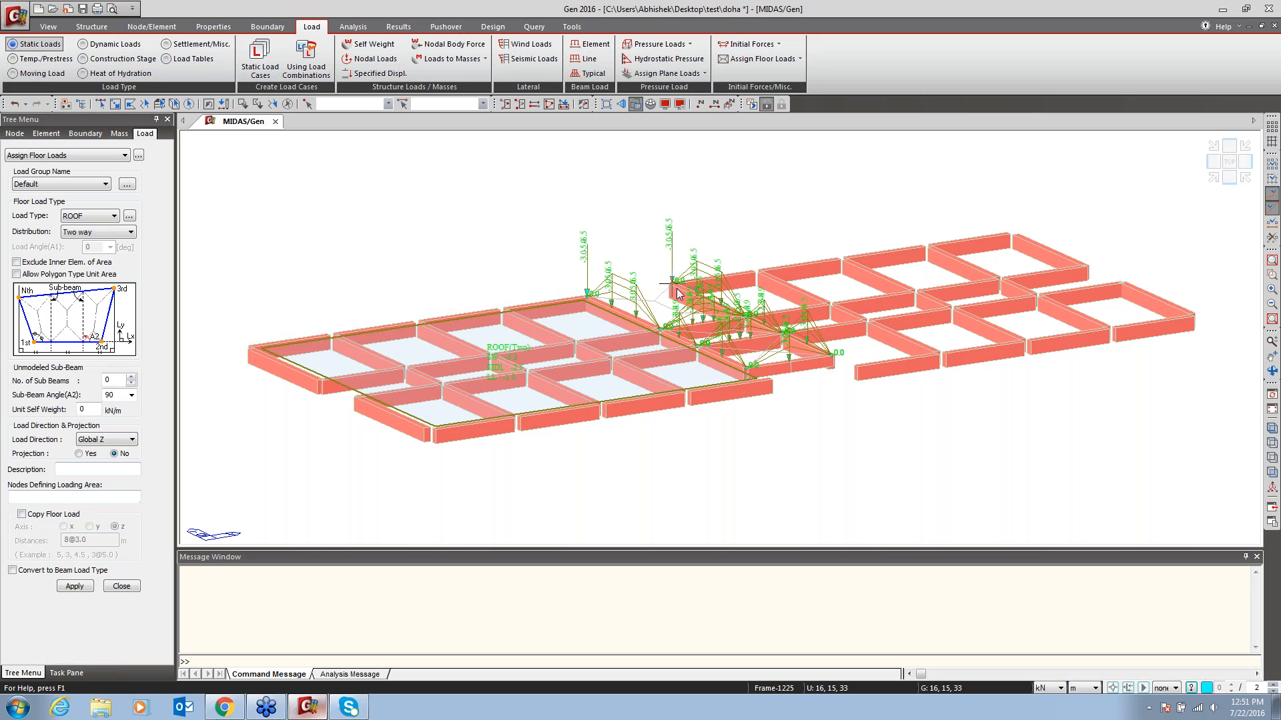
click(856, 366)
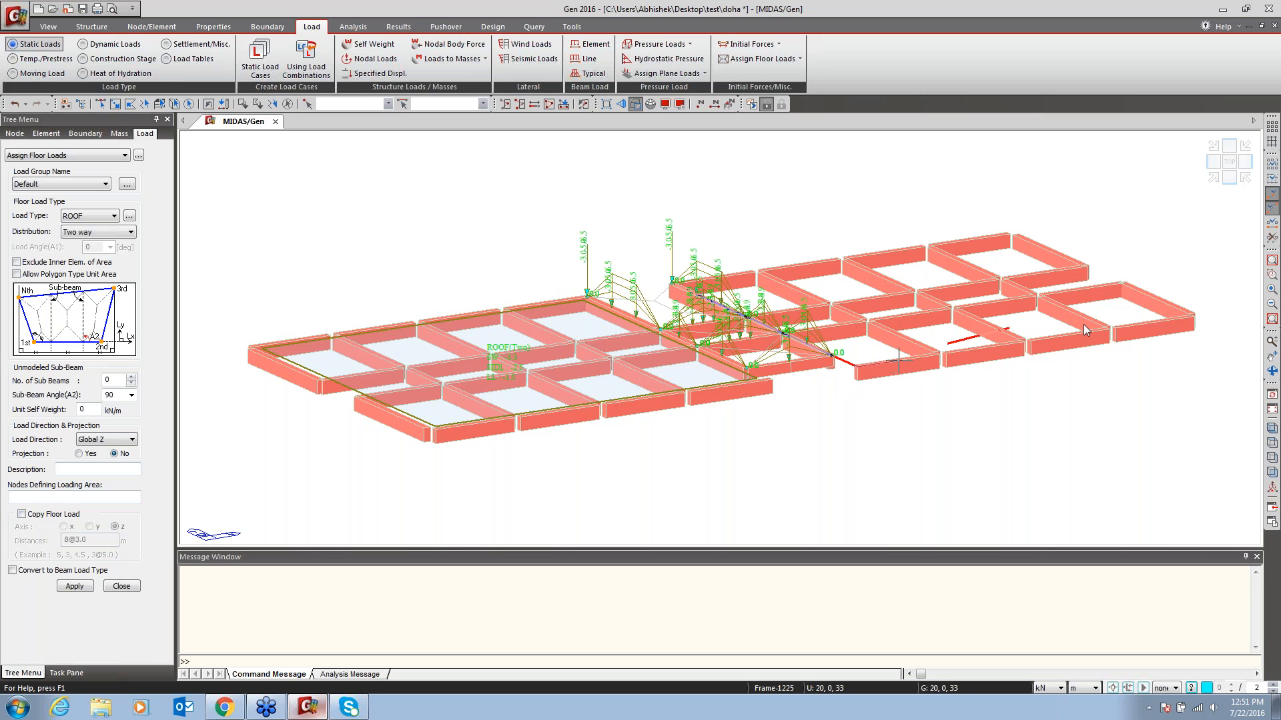
click(1195, 317)
click(1012, 234)
click(673, 282)
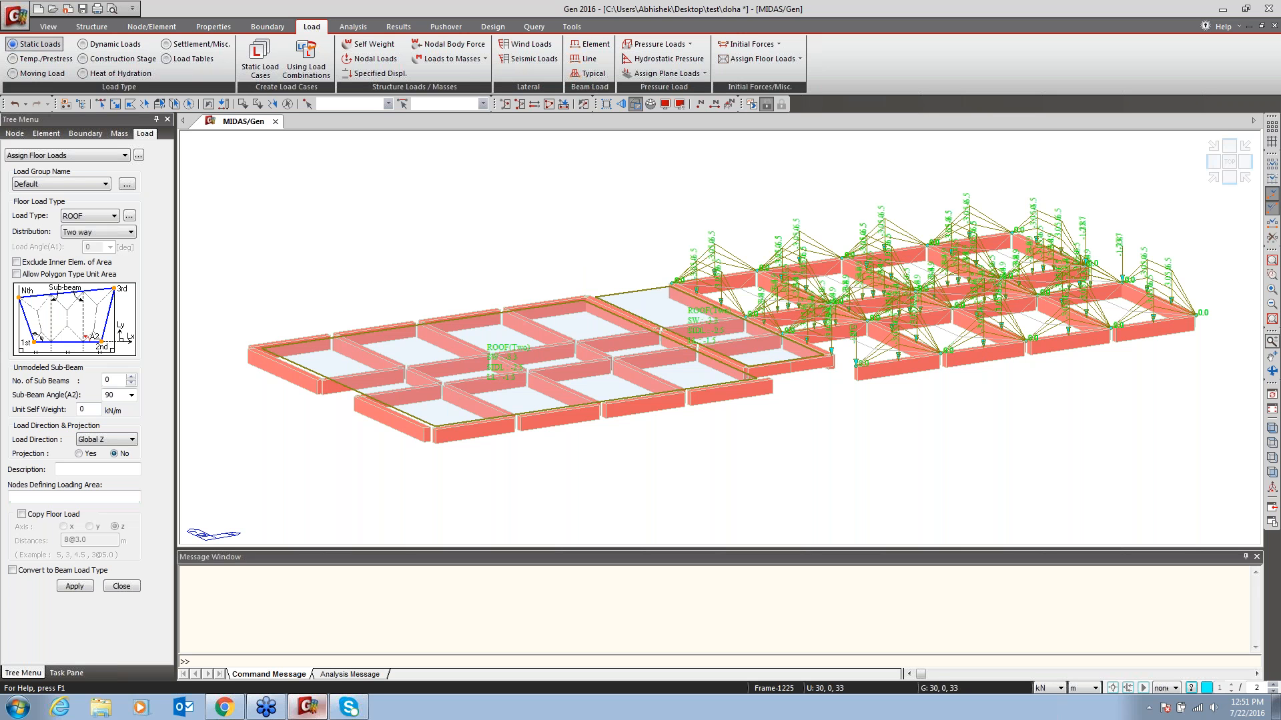
Check the roof loads in plan, reactivate the whole model in isometric view, and leave floor load assignment with the load display cleared
click(1229, 162)
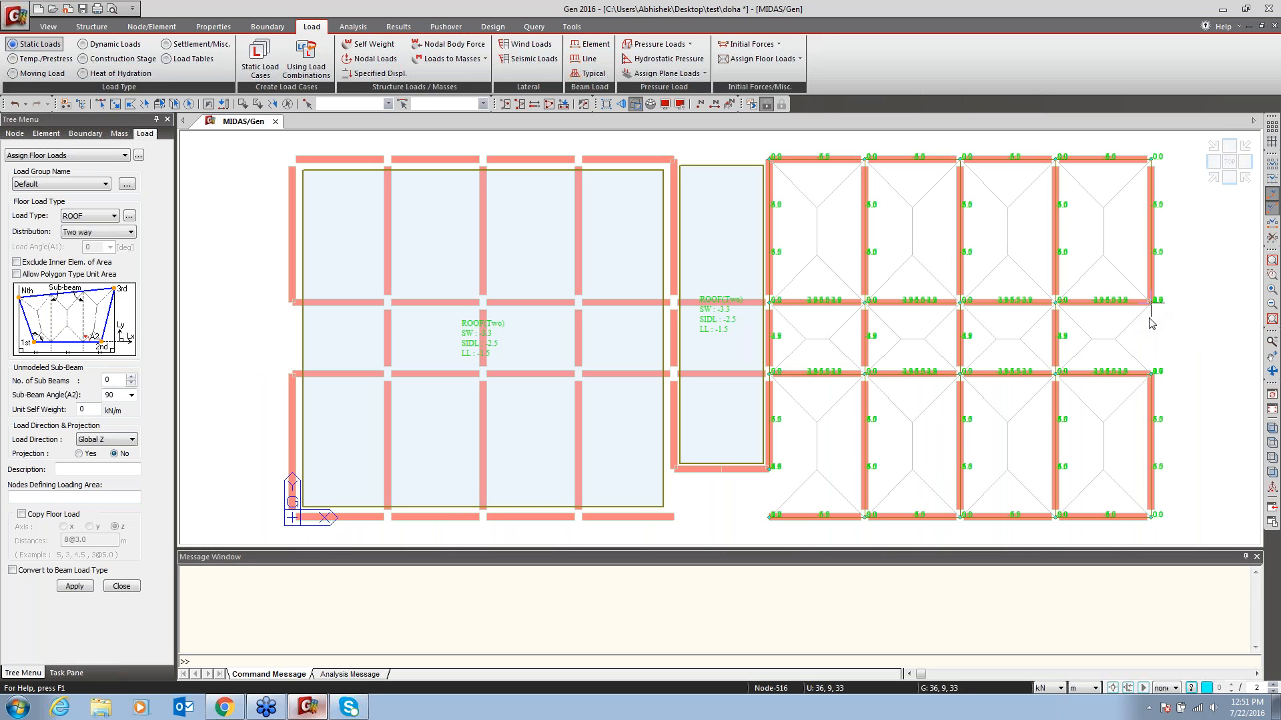
click(960, 574)
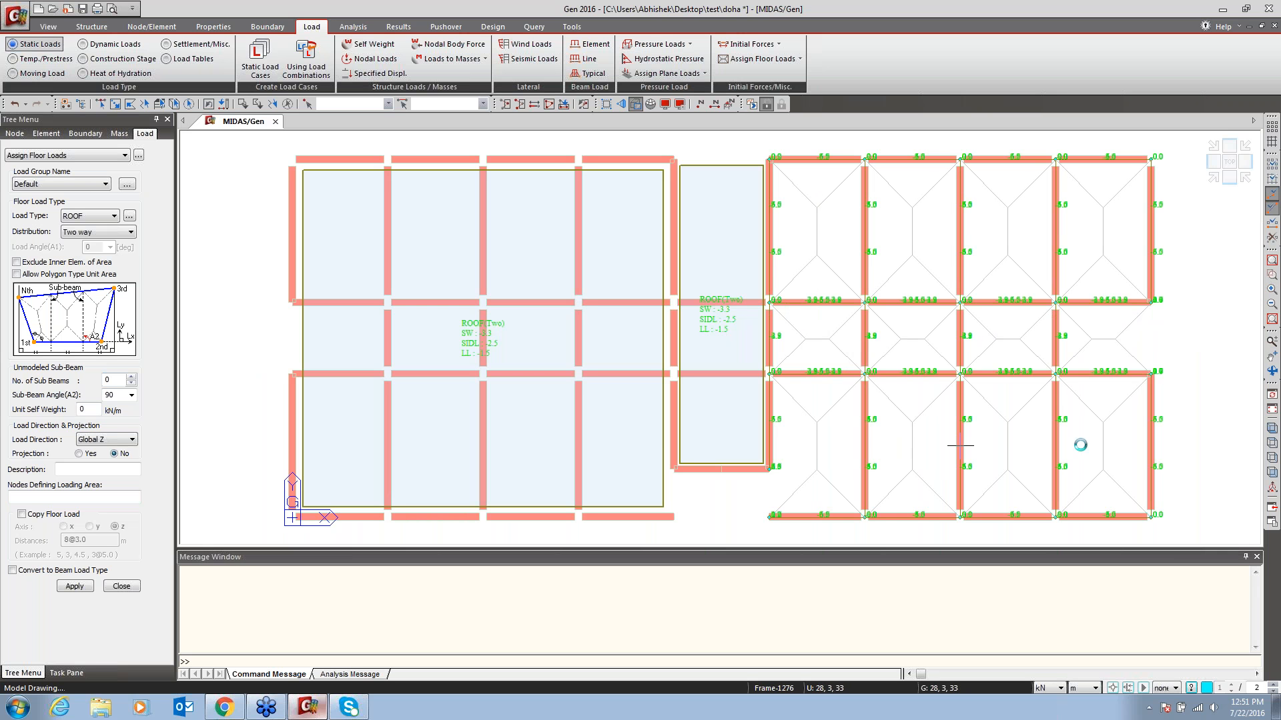
click(1273, 429)
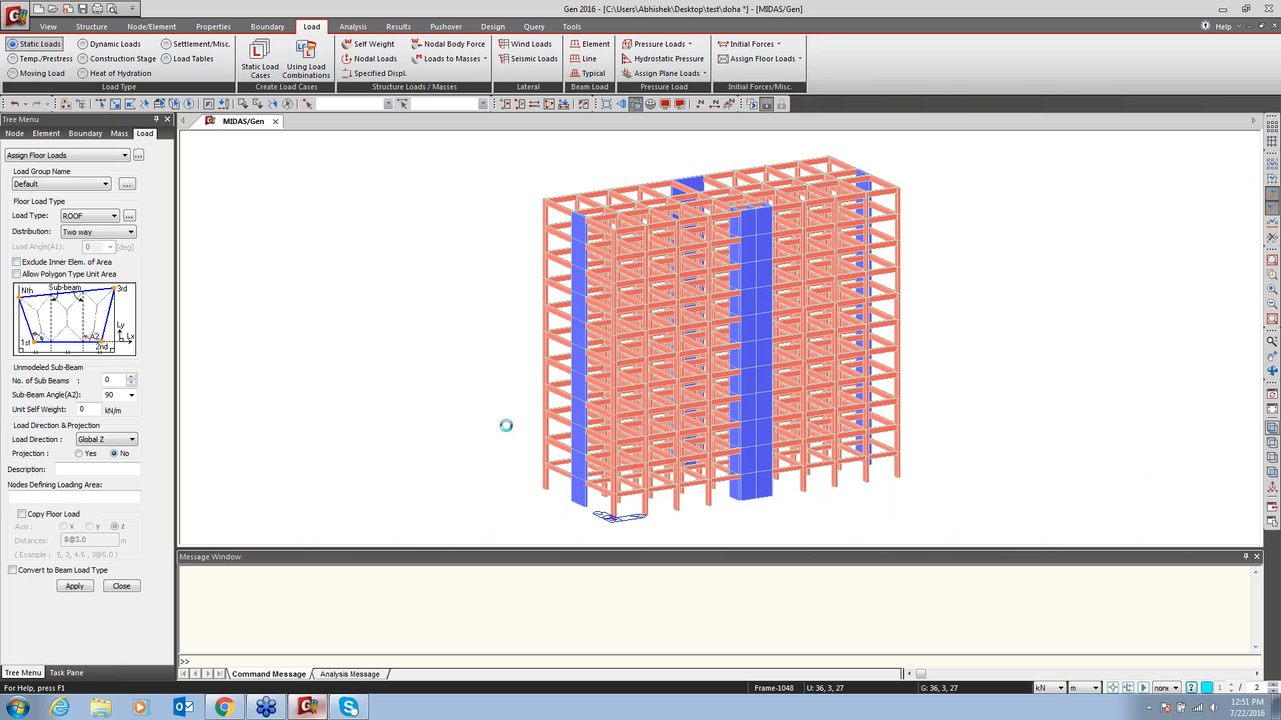
click(122, 587)
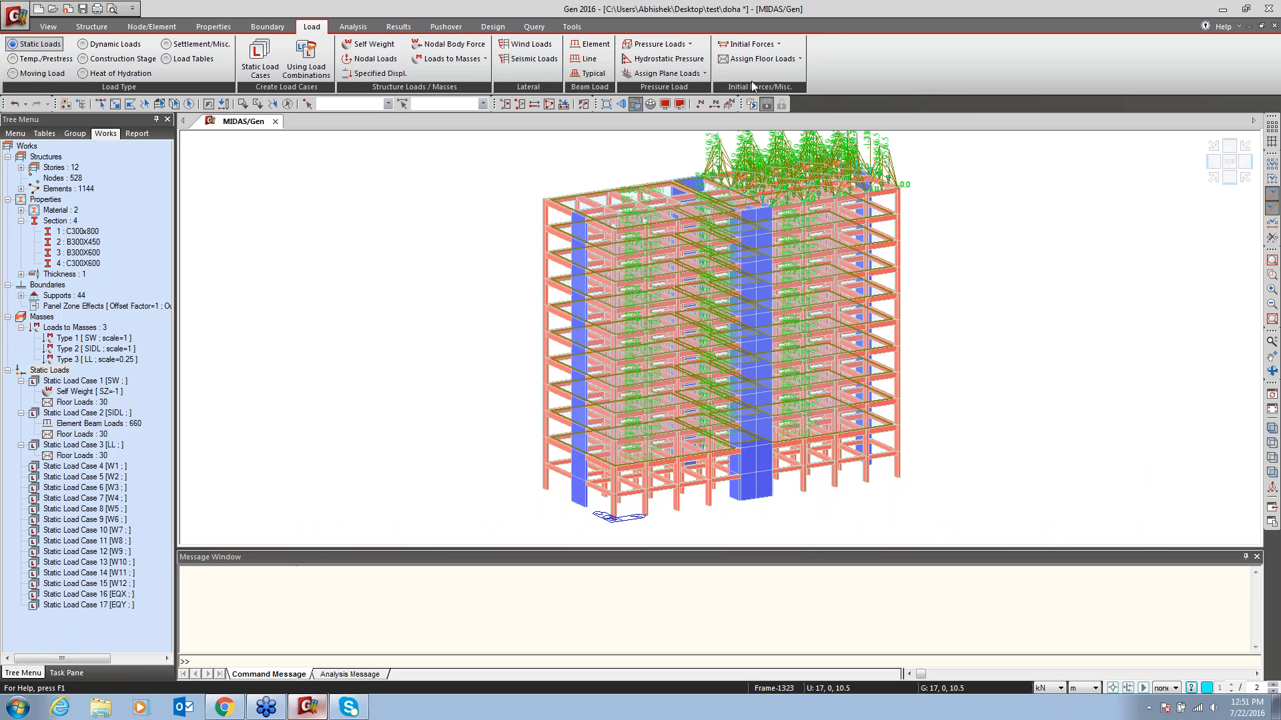
click(1272, 395)
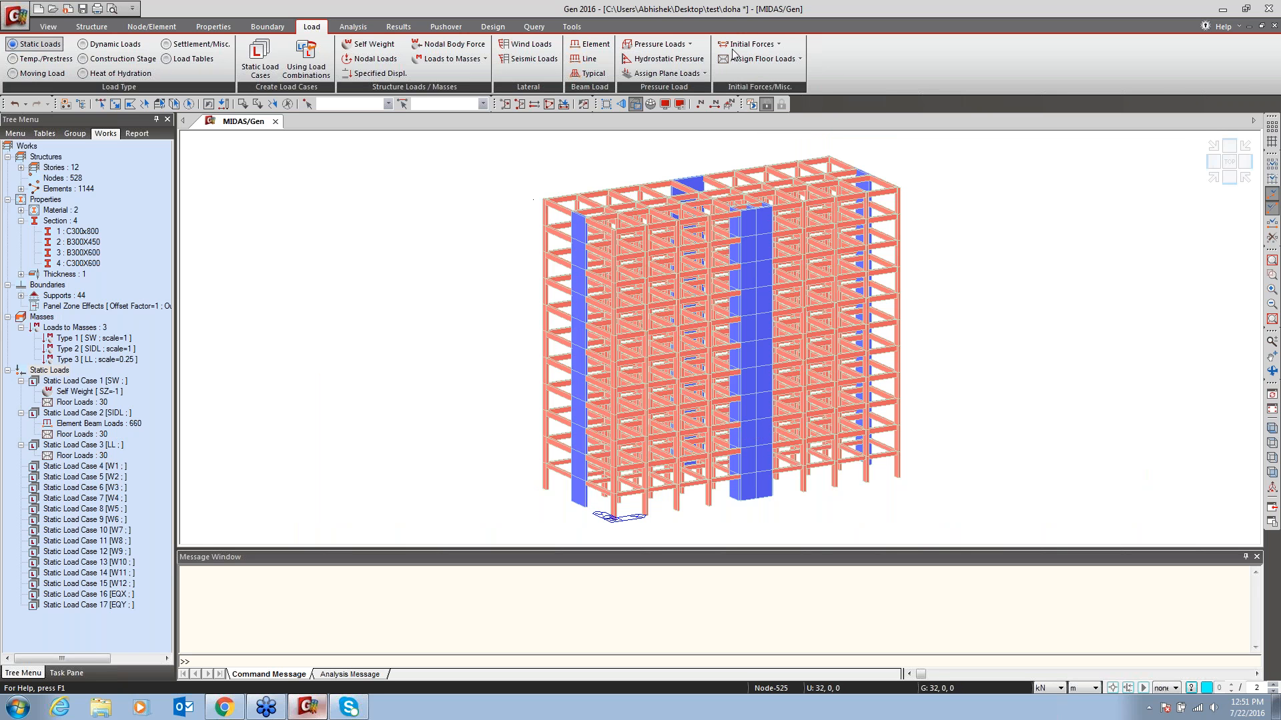
Start a wind load specification for load case W1 using IBC2012(ASCE7-10) with the Directional Procedure
mouse_move(908, 245)
click(527, 45)
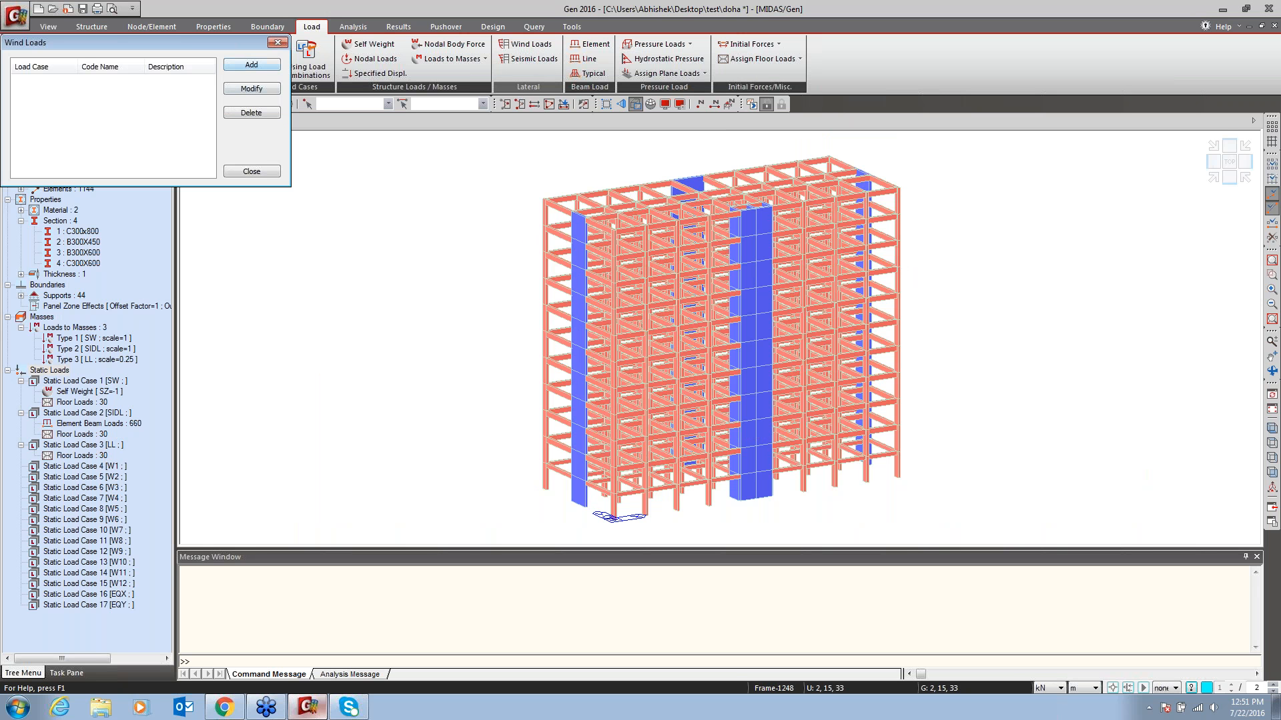
drag(188, 43, 223, 72)
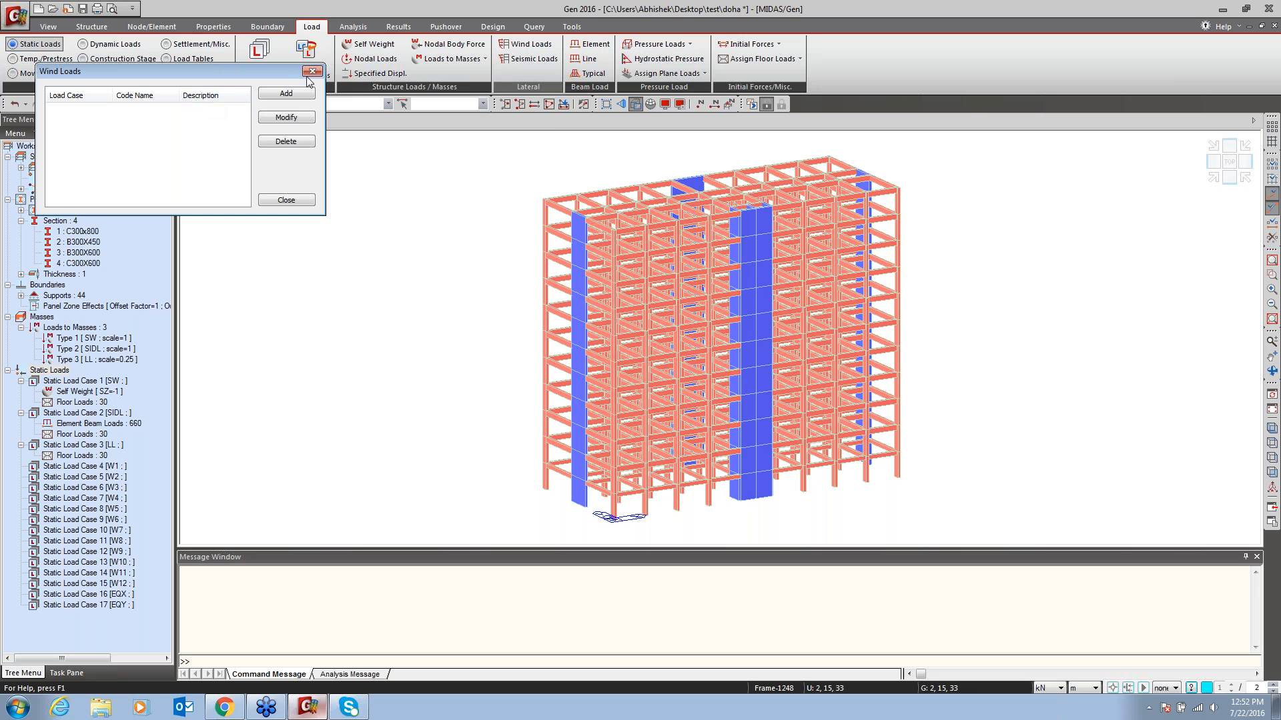
click(297, 95)
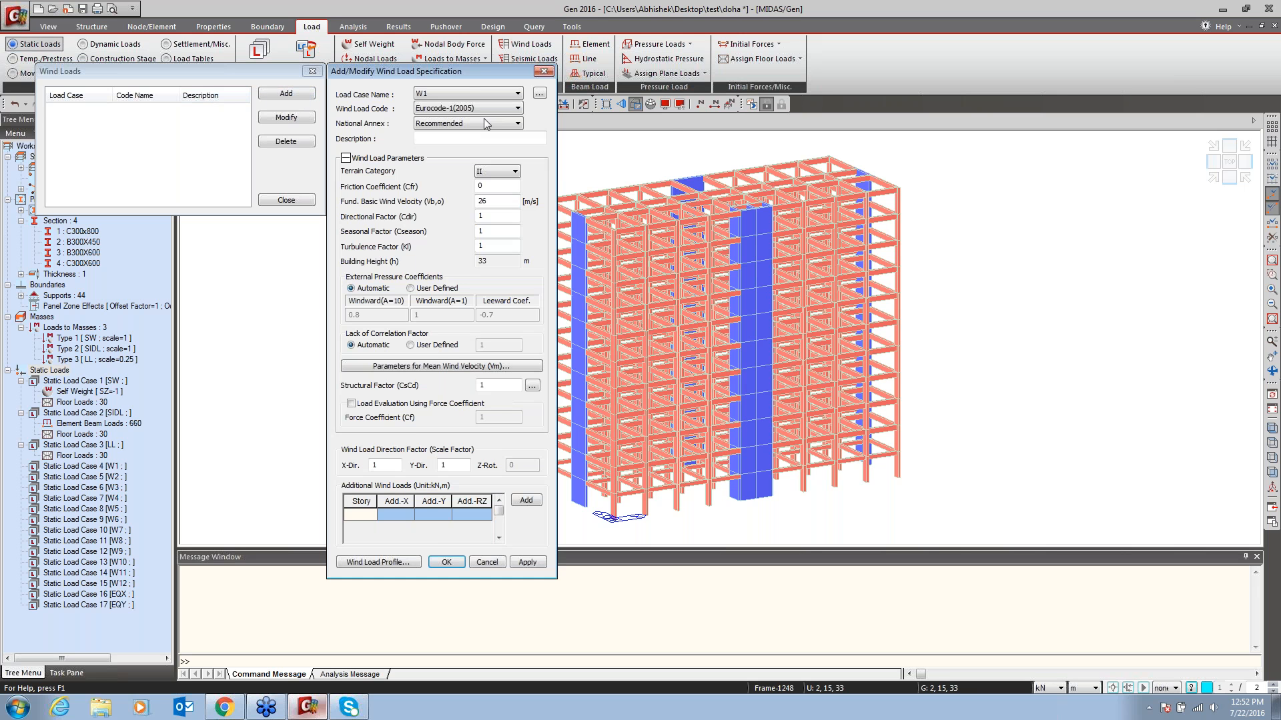
drag(493, 78, 613, 64)
click(574, 79)
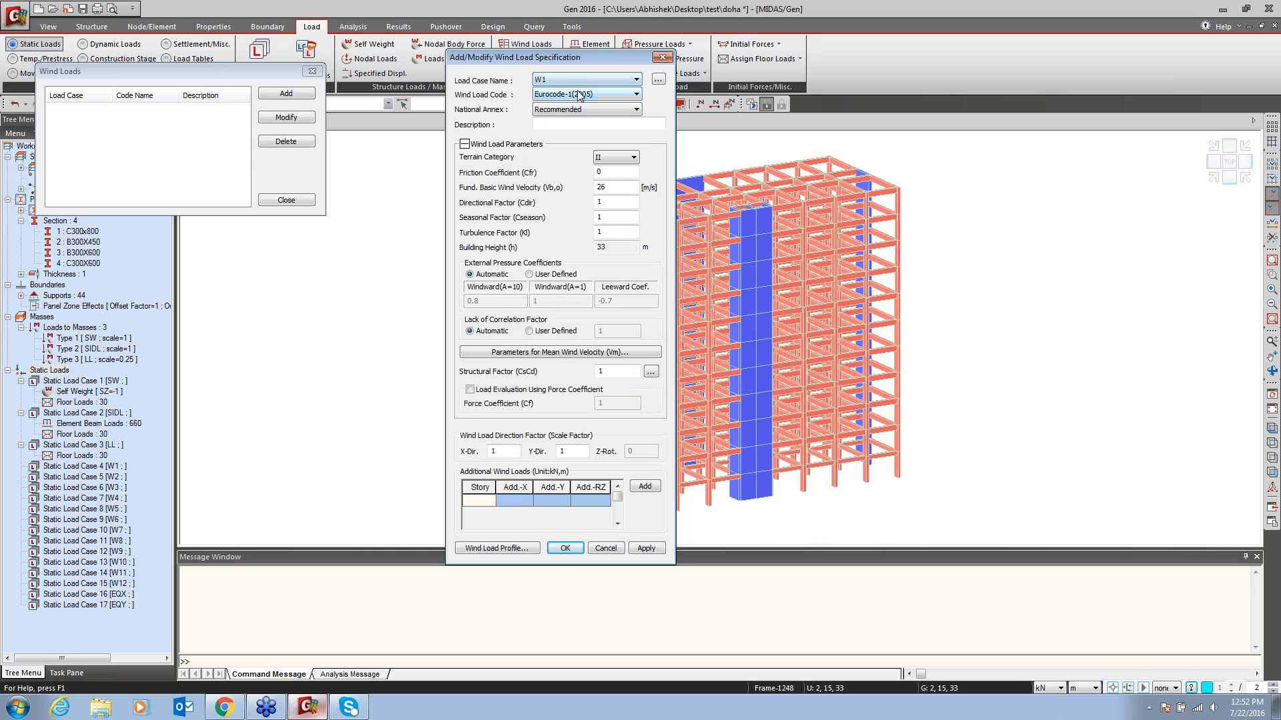
click(576, 94)
click(567, 106)
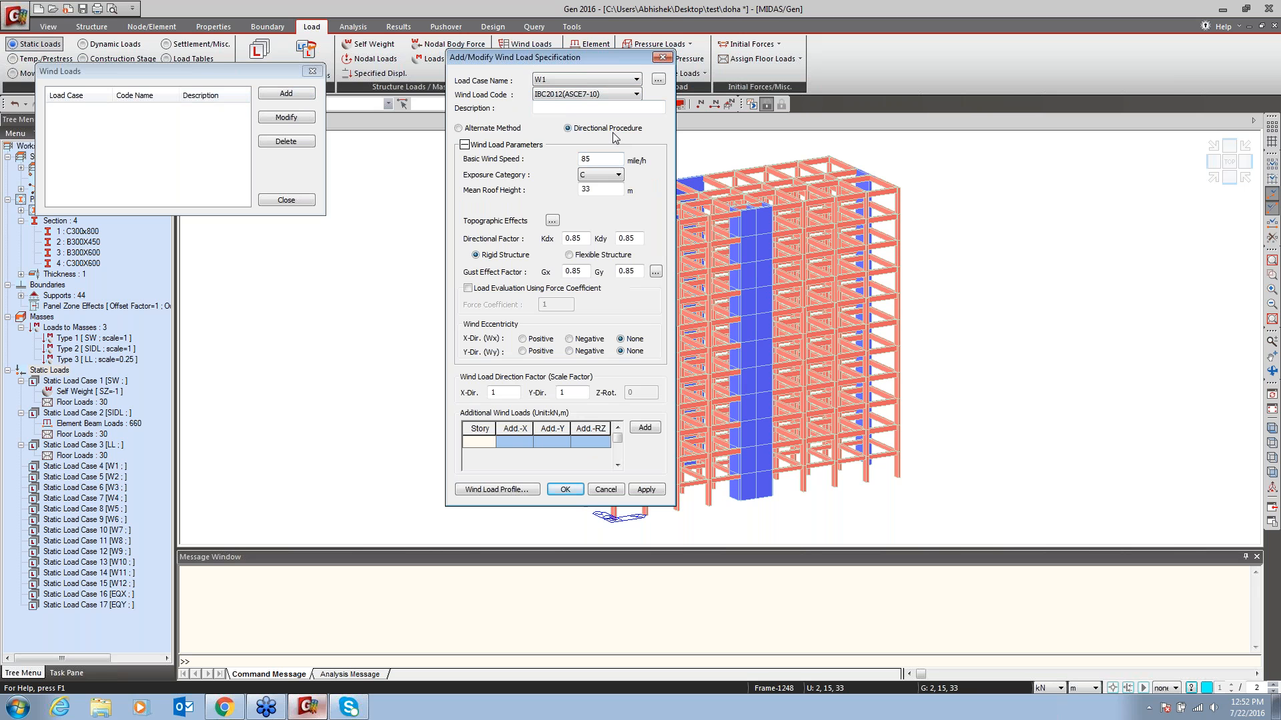
click(500, 130)
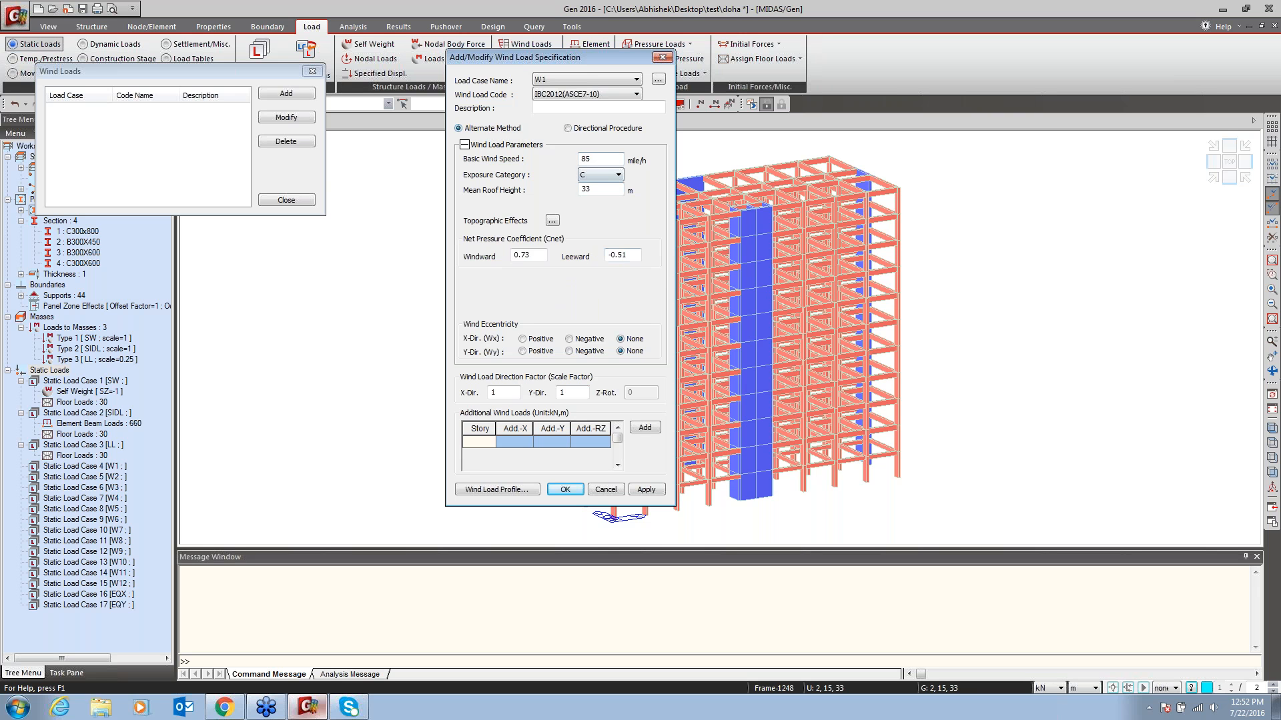
click(568, 129)
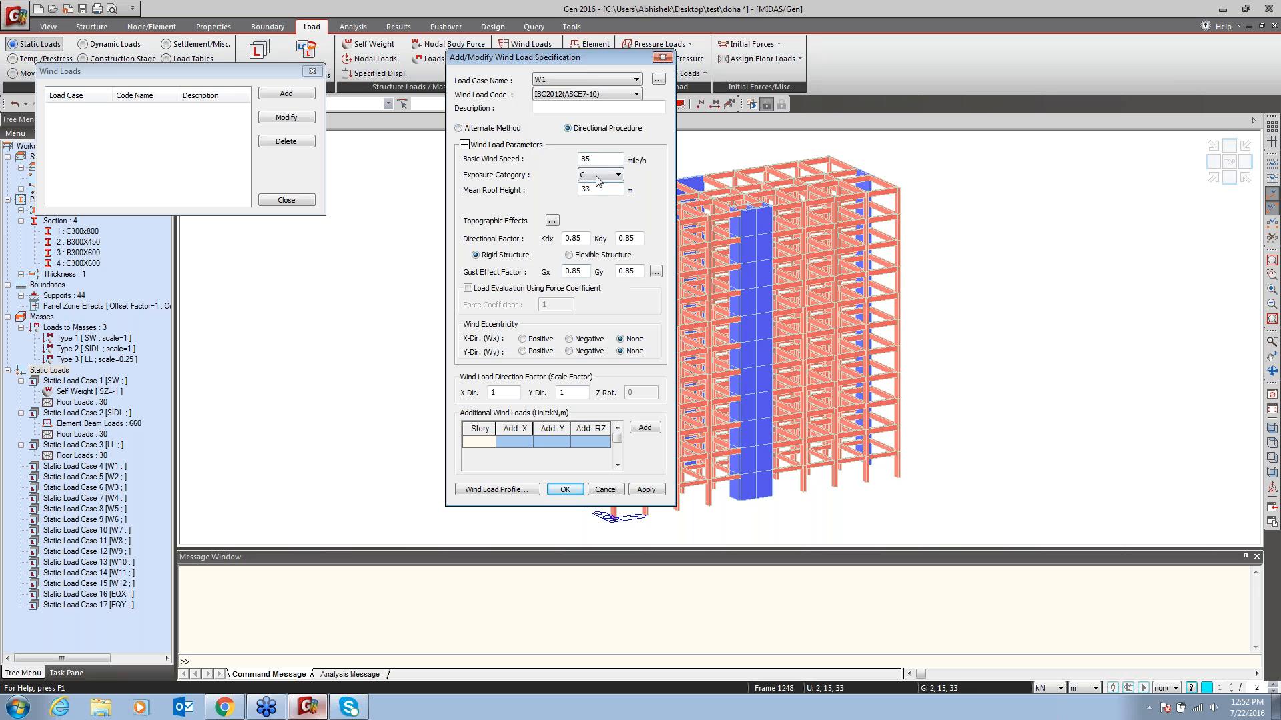
Set the W1 basic wind speed to 100 mile/h and keep exposure category C
double_click(597, 159)
text(100)
click(597, 174)
click(595, 177)
click(605, 190)
Calculate the gust effect factors for a rigid structure without applying them
click(655, 271)
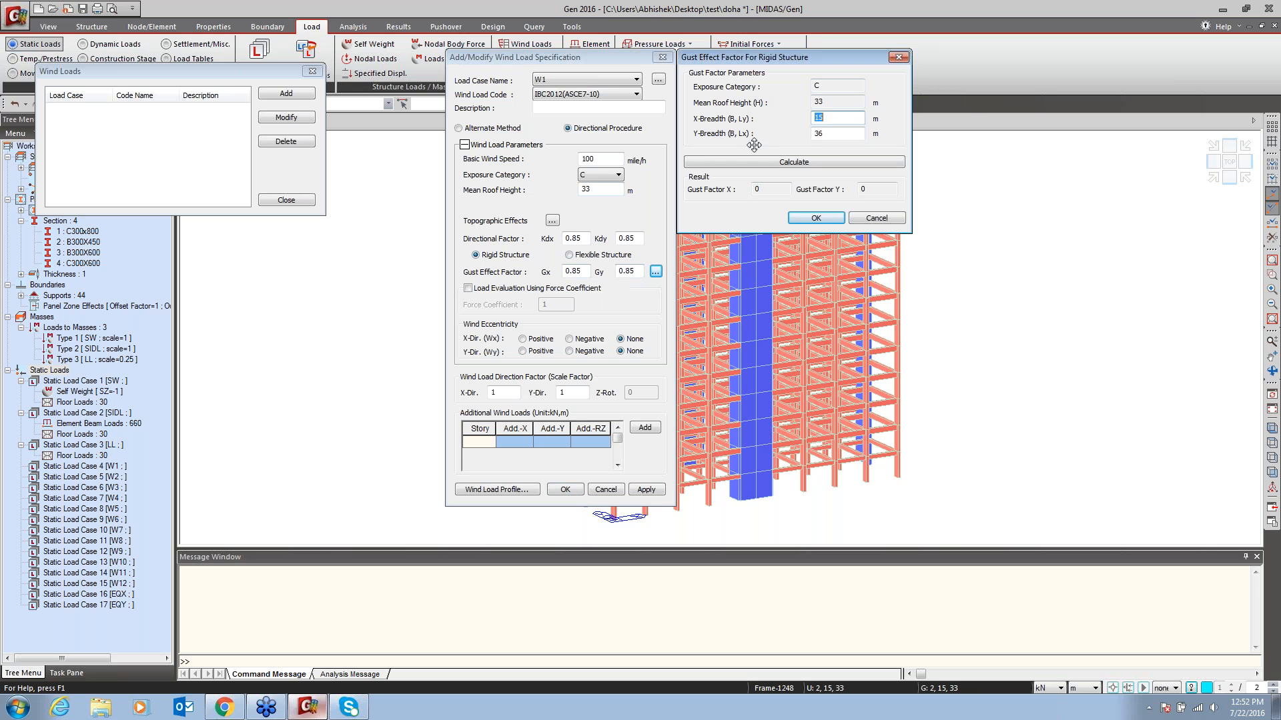
click(807, 165)
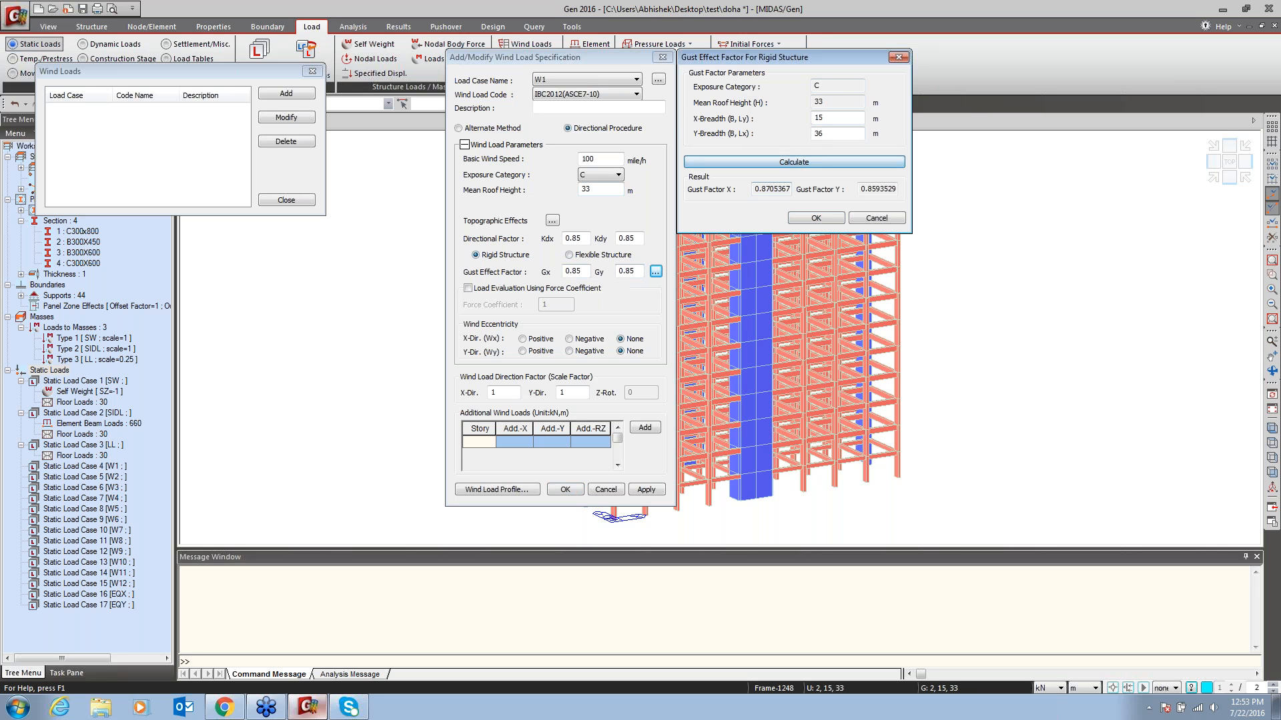
click(878, 219)
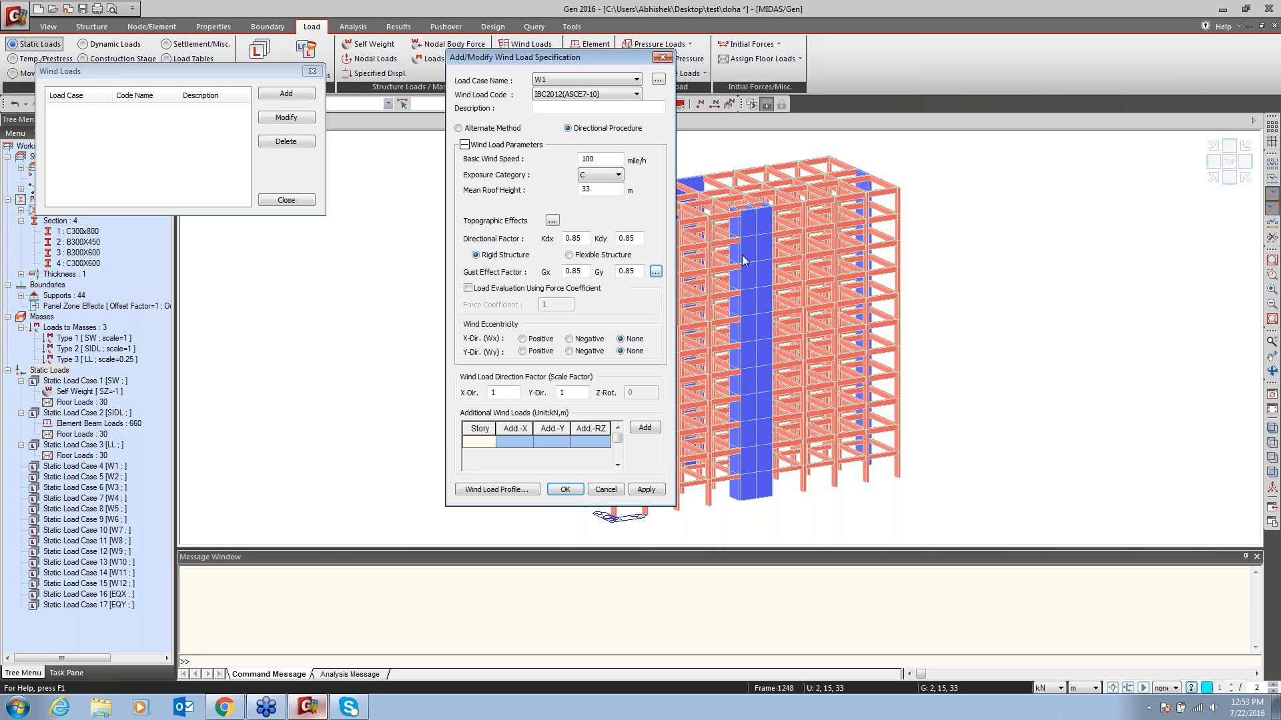
Switch the W1 wind load to Flexible Structure and check its gust factor parameters, leaving both gust effect factors at 0.85
click(606, 256)
click(656, 272)
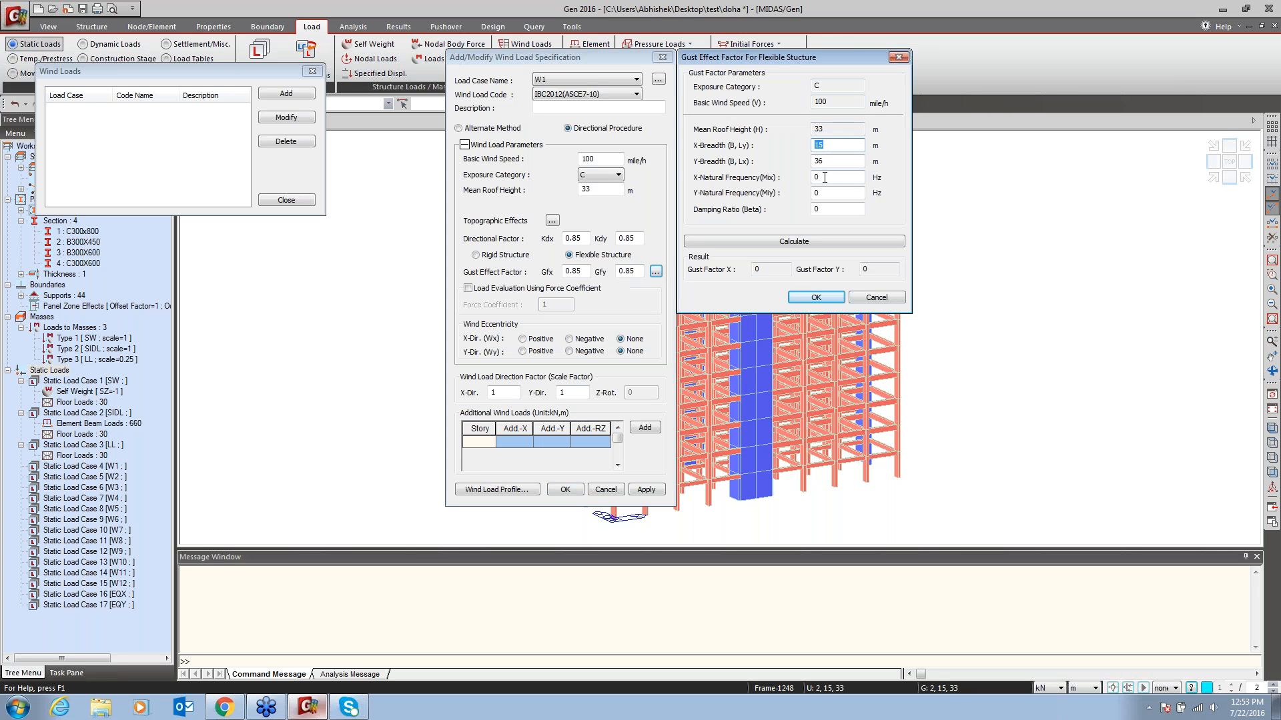
key(Tab)
key(Tab)
key(Tab)
click(827, 177)
key(Tab)
drag(833, 178, 767, 178)
key(Tab)
key(shift+Tab)
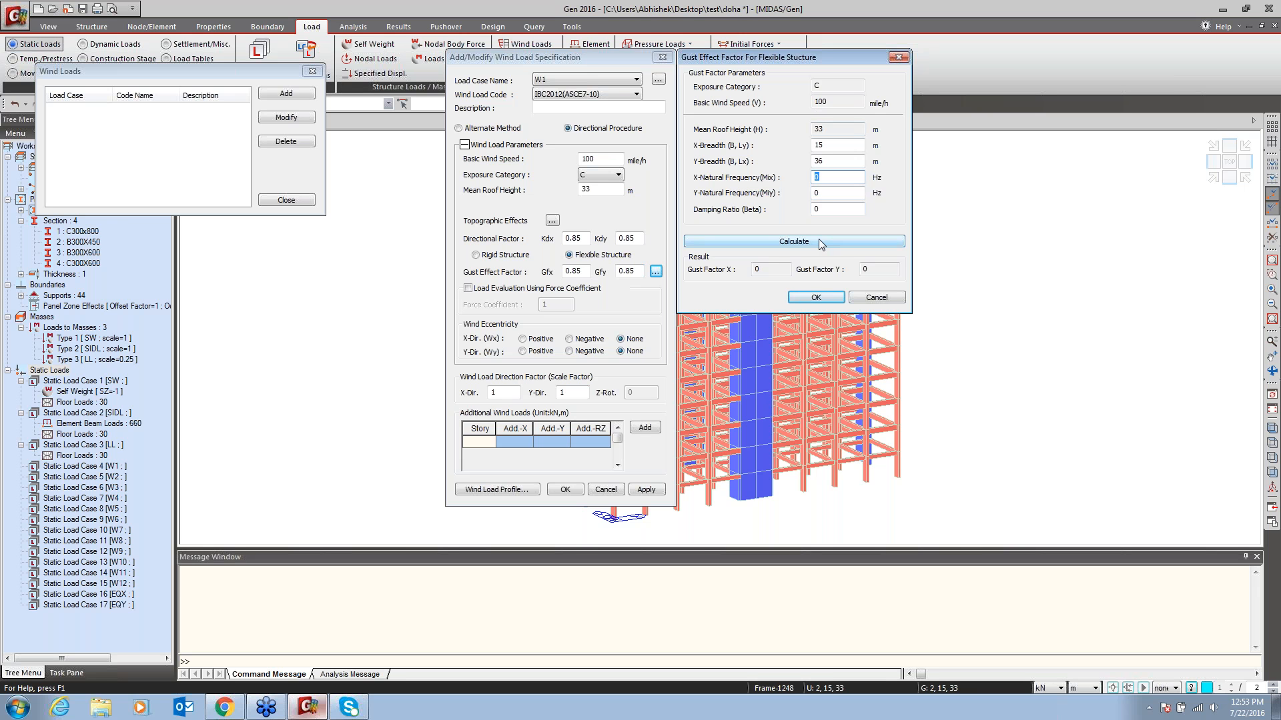
click(862, 298)
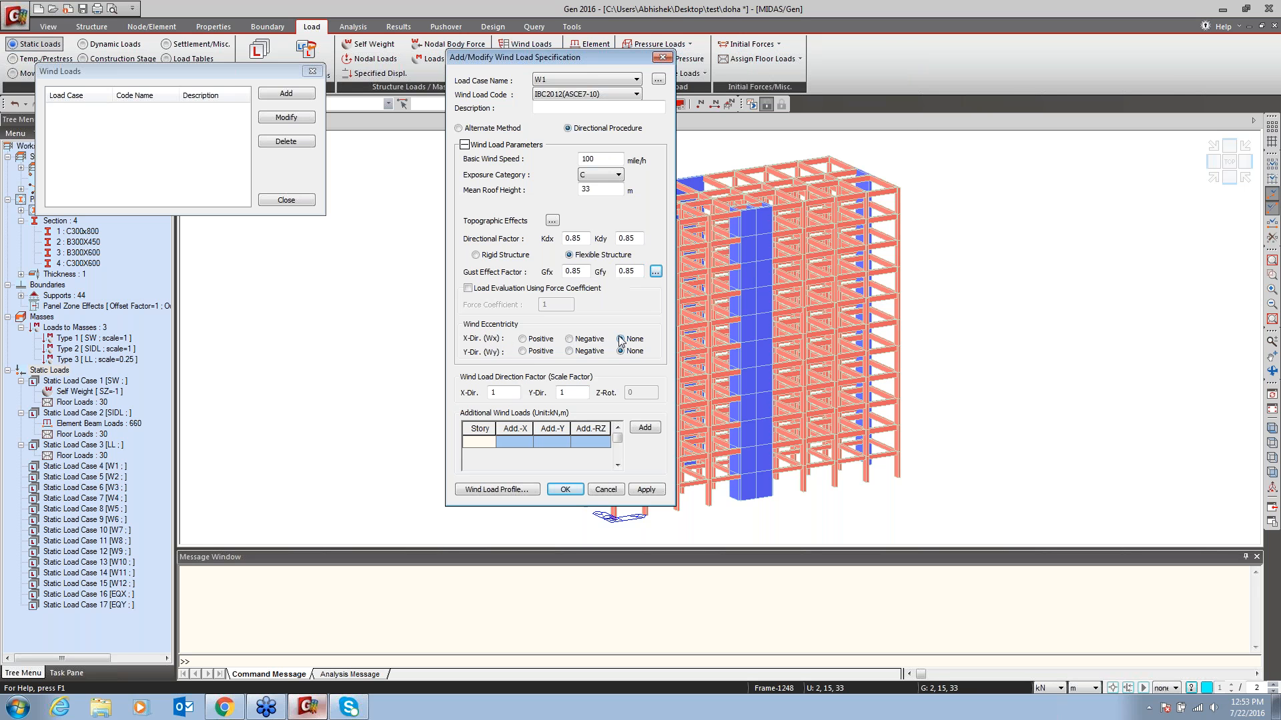
Set the W1 wind load direction scale factors to 1 in X and 0 in Y
click(511, 392)
key(Tab)
text(0)
Examine the W1 wind load profile in X-Dir as Story Shear, including the wind force, story force and shear for each storey
click(505, 490)
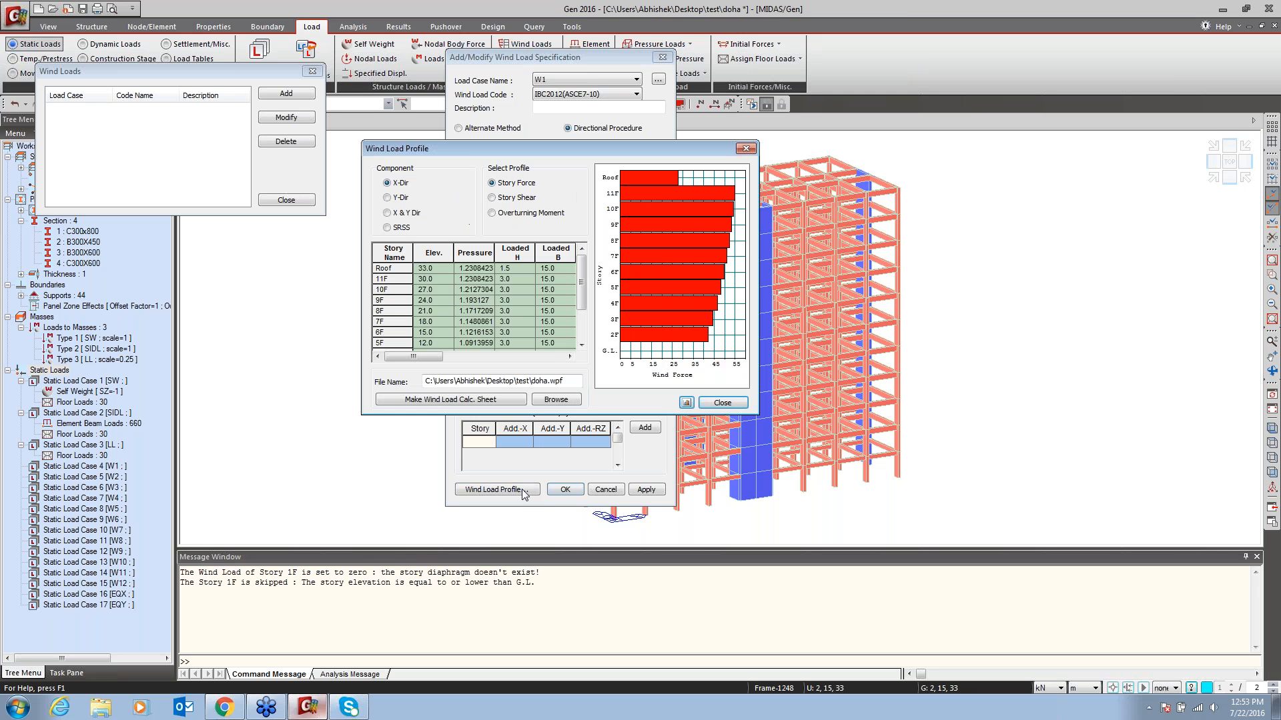
click(505, 198)
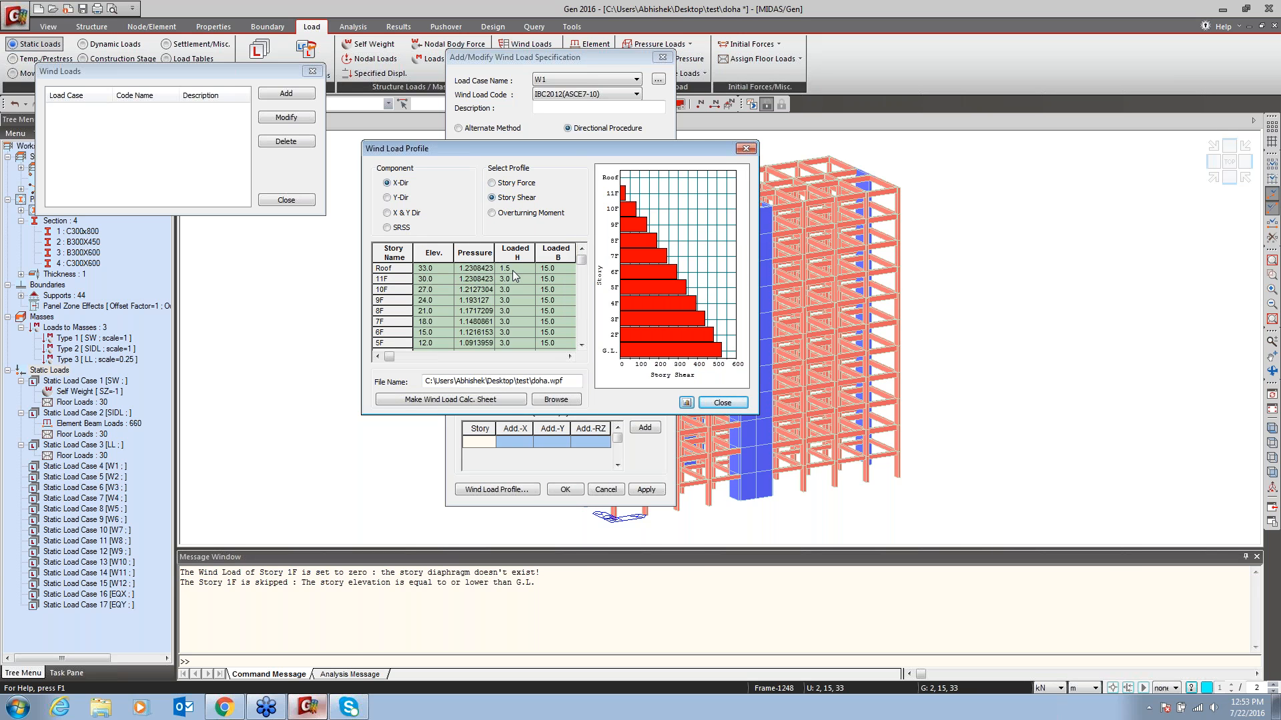
click(569, 357)
click(569, 356)
click(569, 357)
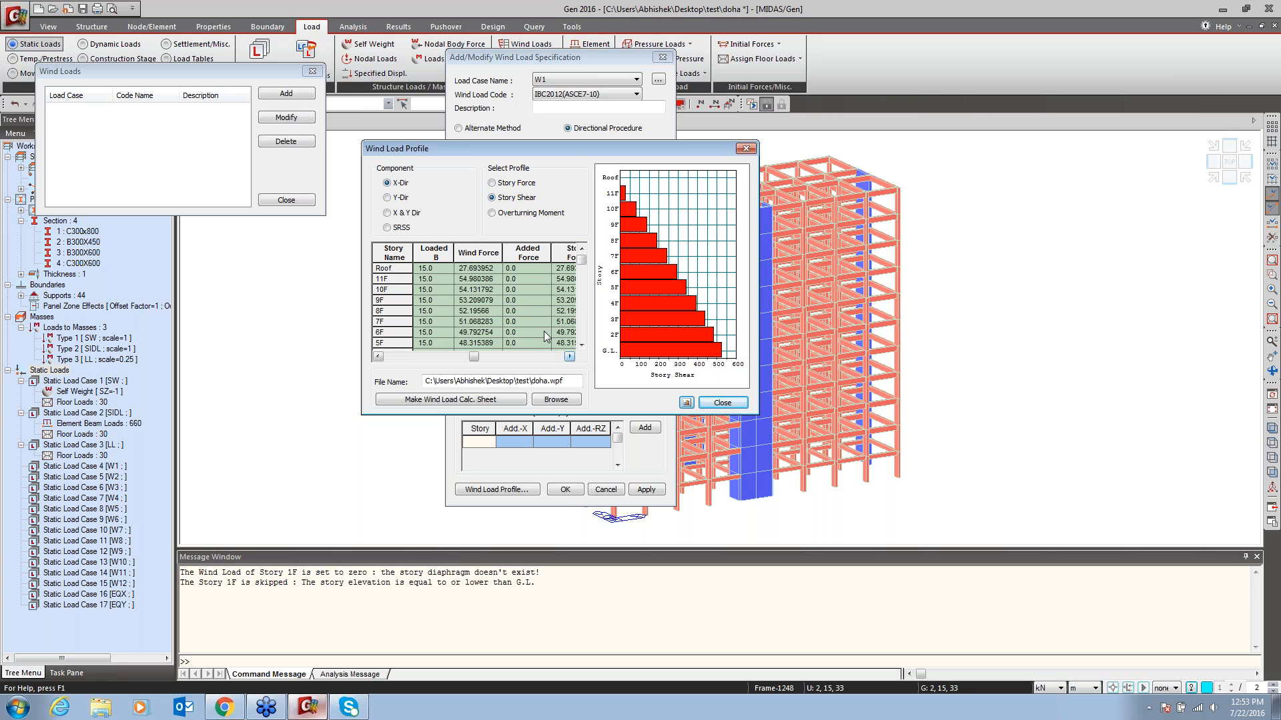
click(569, 357)
click(569, 357)
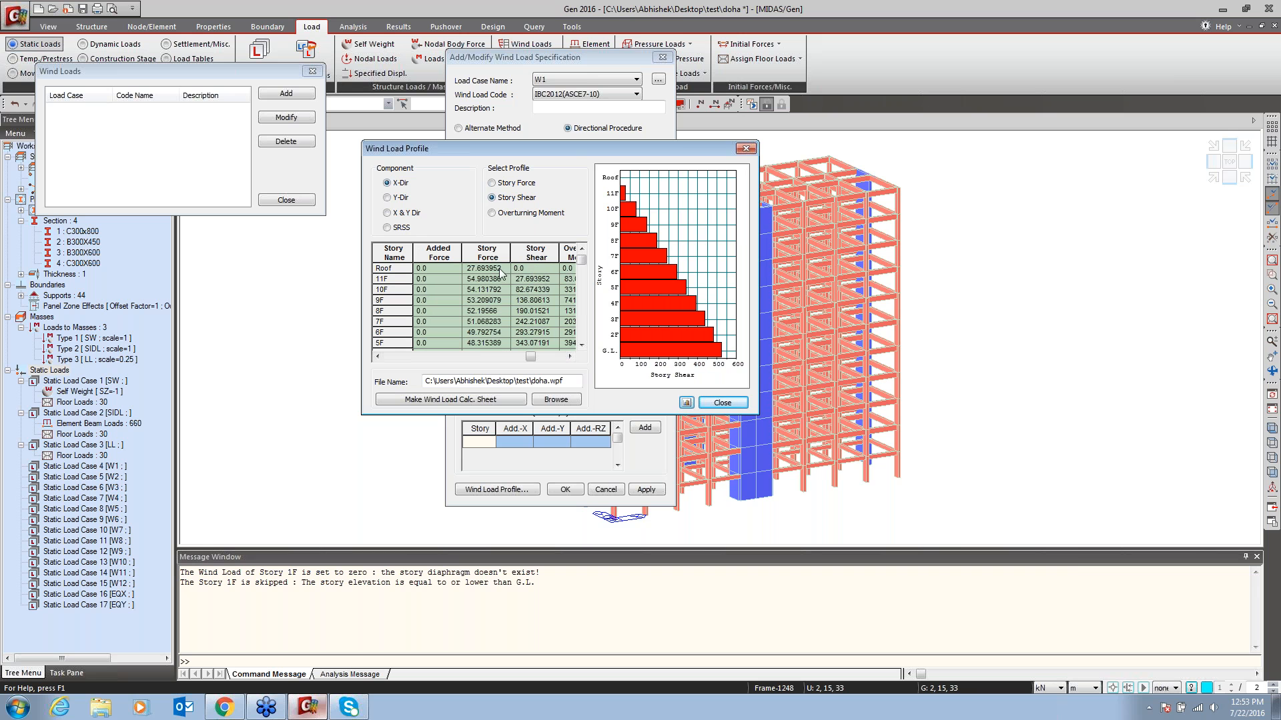
Generate and review the wind load calculation sheet, including its X-direction data, and apply the W1 wind load
click(458, 400)
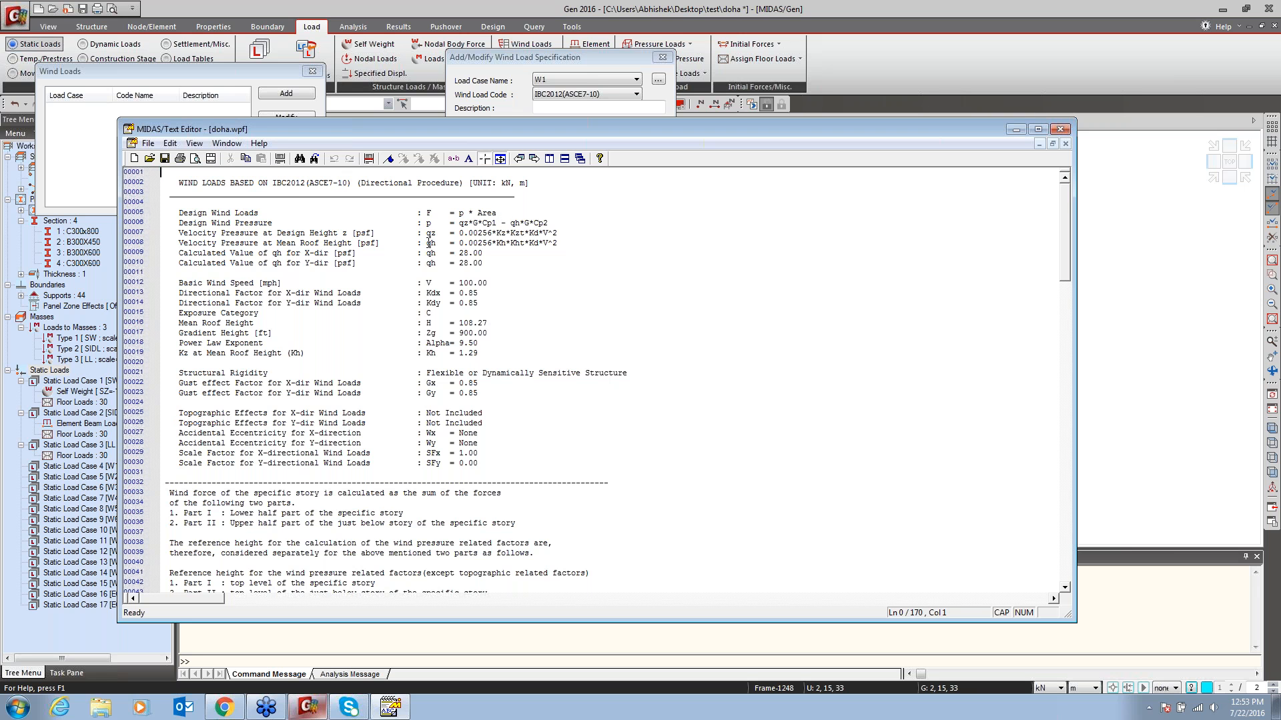
scroll(465, 308, down, 3)
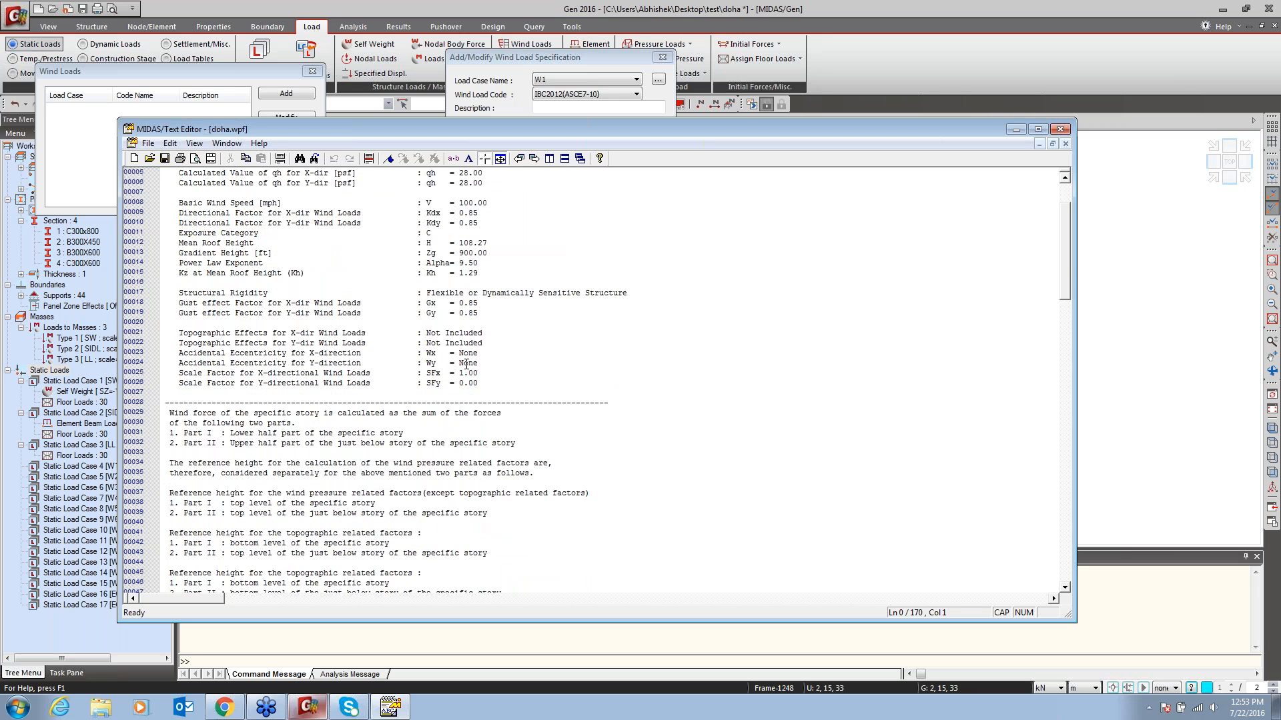
scroll(466, 363, down, 10)
scroll(440, 421, down, 15)
double_click(439, 420)
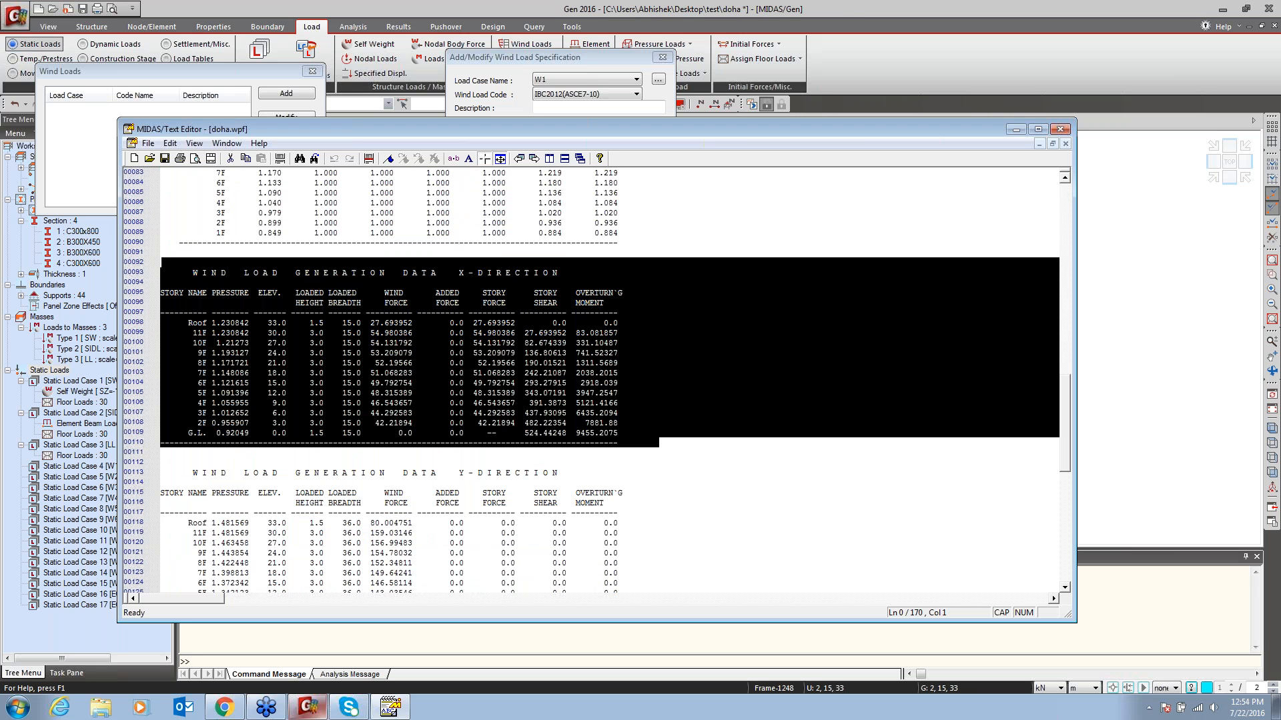
click(355, 337)
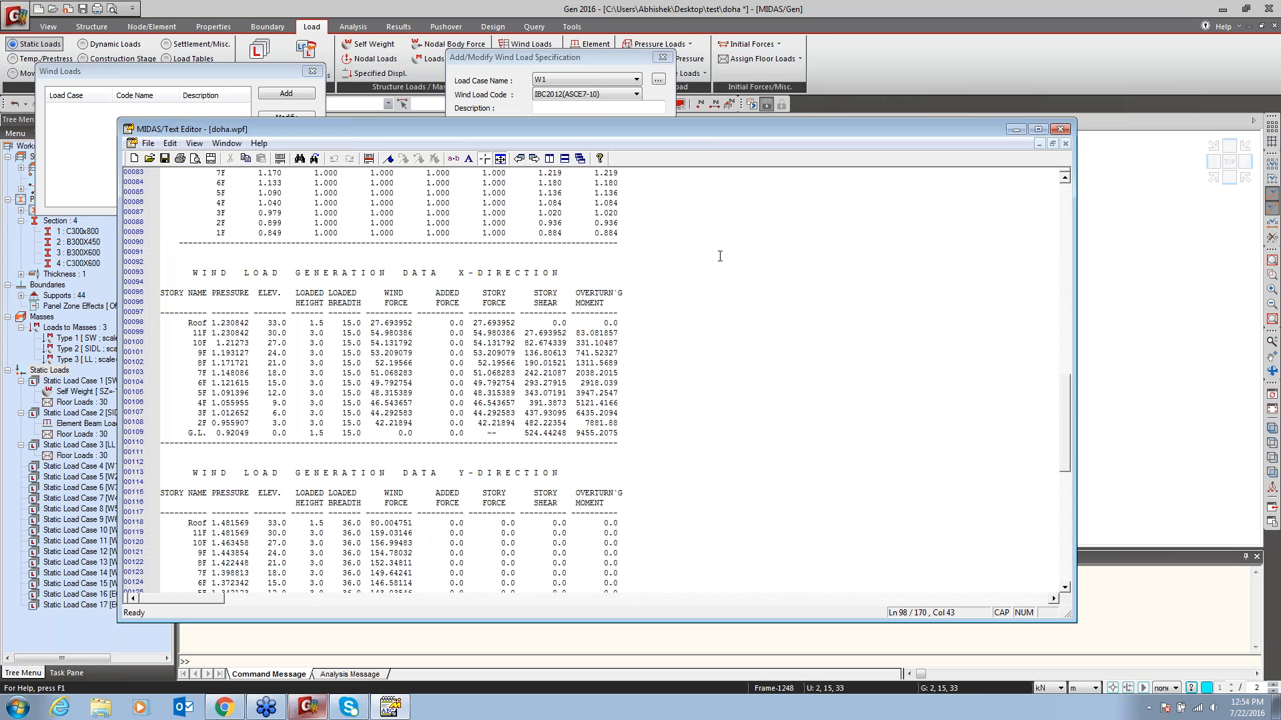
click(1060, 129)
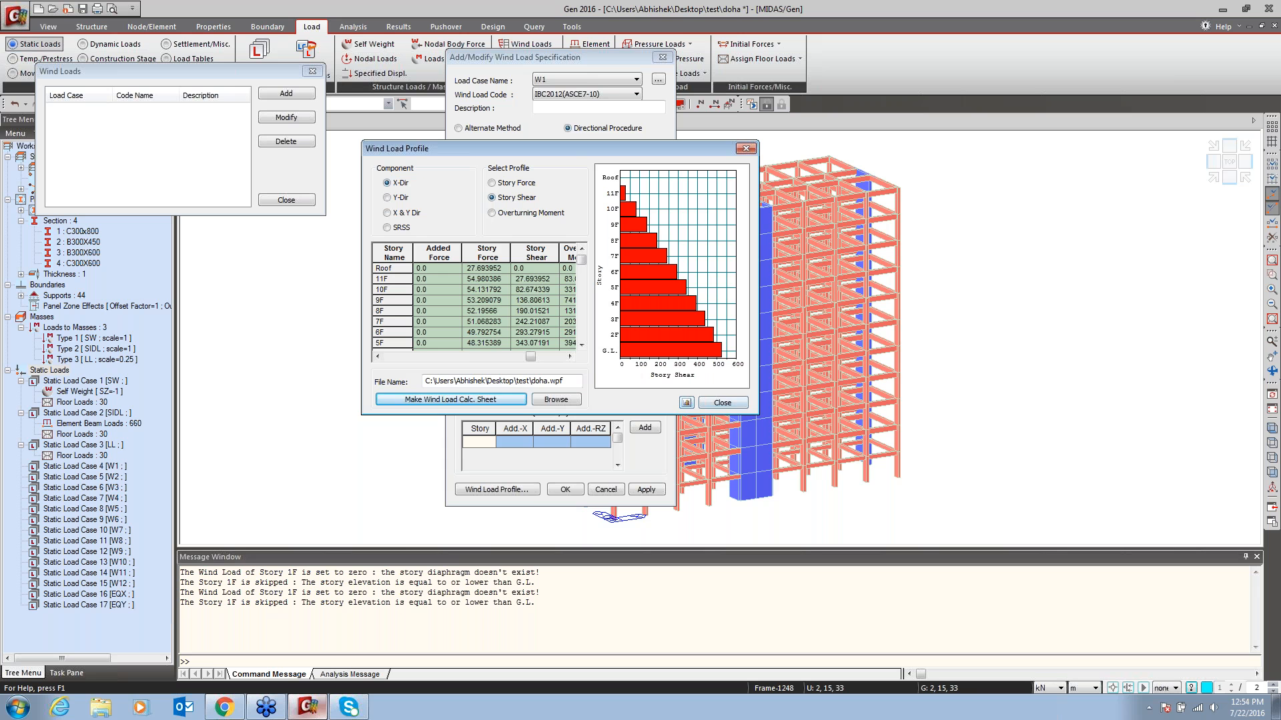
click(723, 403)
click(646, 489)
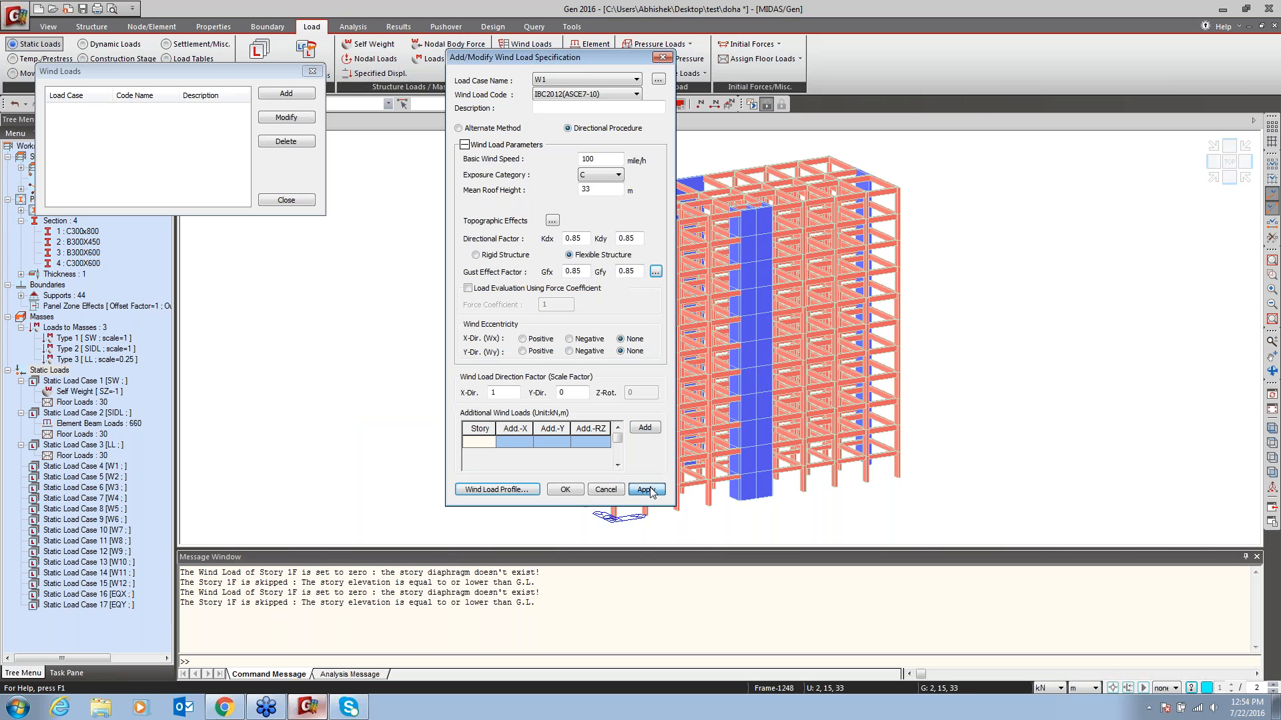
Add the wind load for case W2 with direction scale factors of 0 in X and 1 in Y
click(591, 80)
click(587, 132)
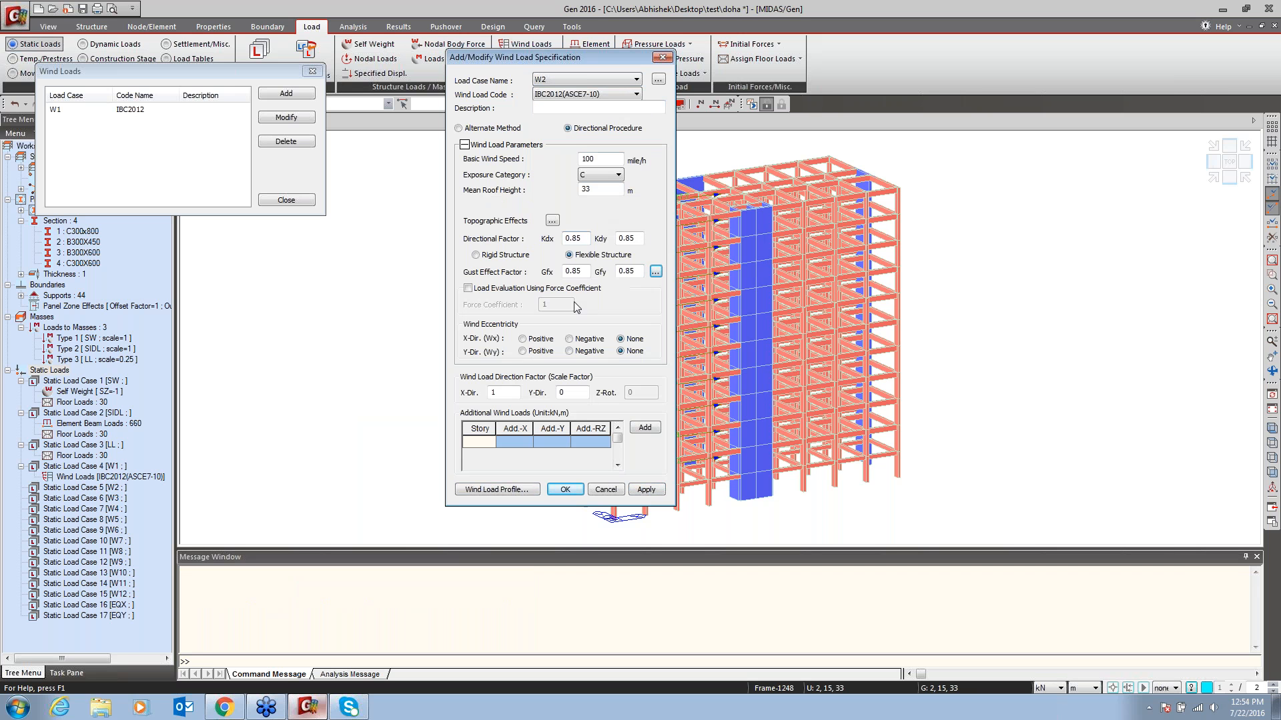
key(BackSpace)
text(0)
key(Tab)
text(1)
click(646, 489)
Add the wind load for case W3 with direction scale factors of 0.75 in both X and Y
click(578, 78)
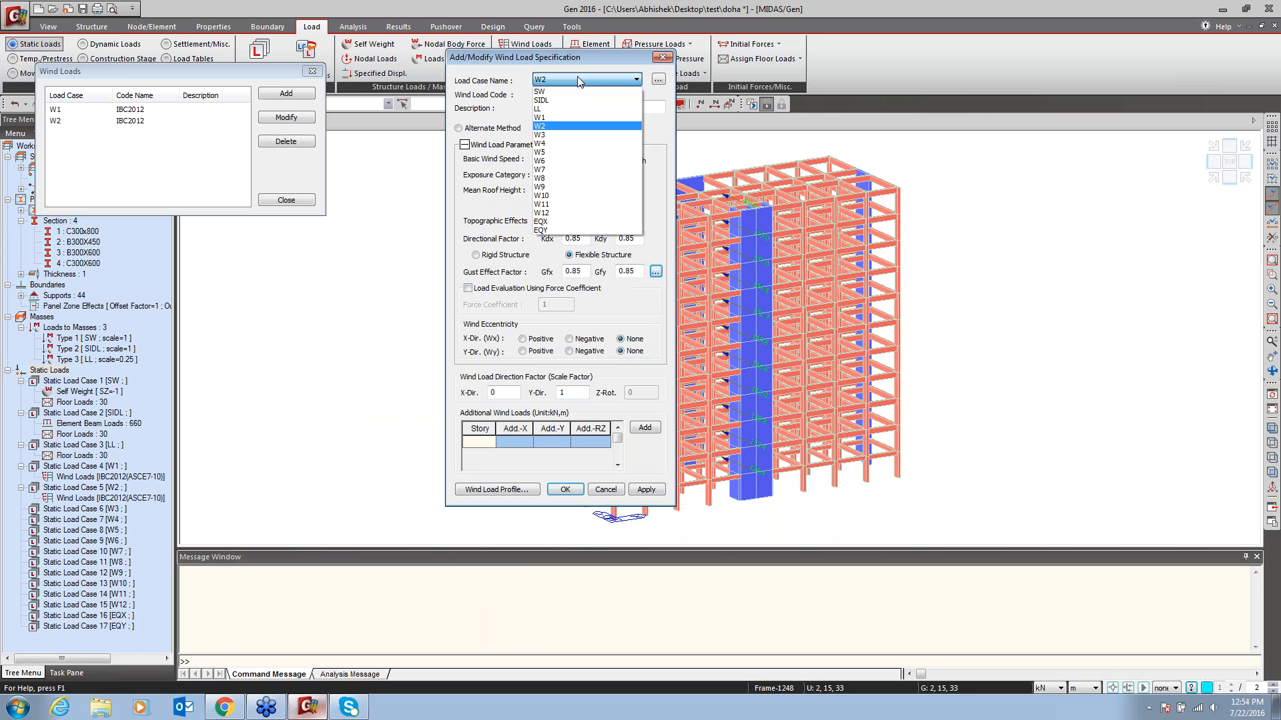
click(557, 135)
click(507, 394)
text(.)
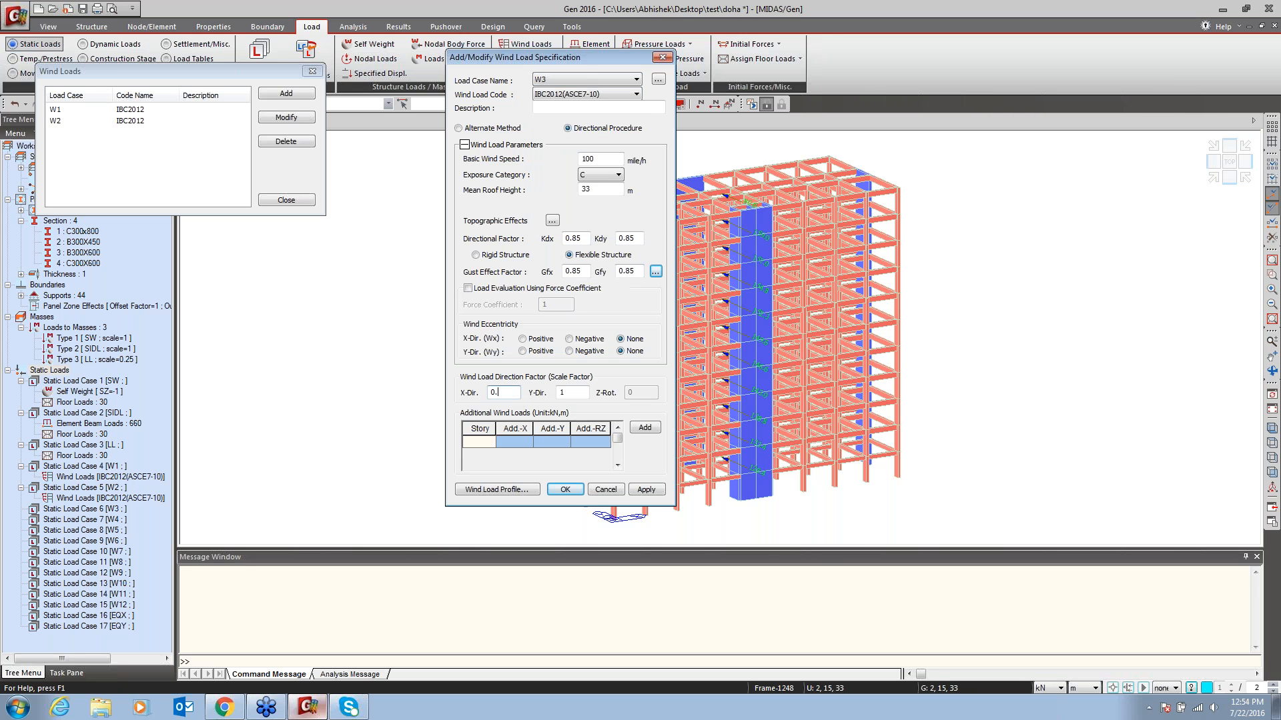
text(75)
key(Tab)
text(0.75)
click(646, 491)
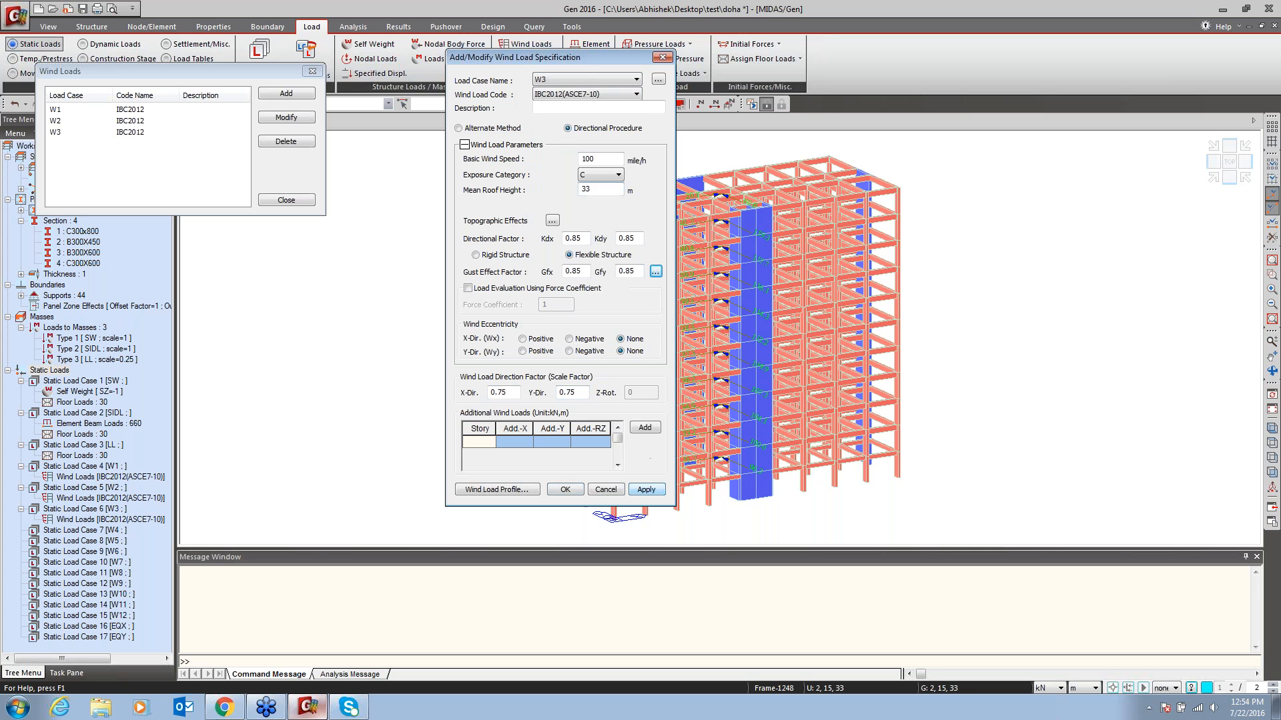
Add the wind load for case W4 with direction scale factors of 0.75 in X and -0.75 in Y
click(563, 78)
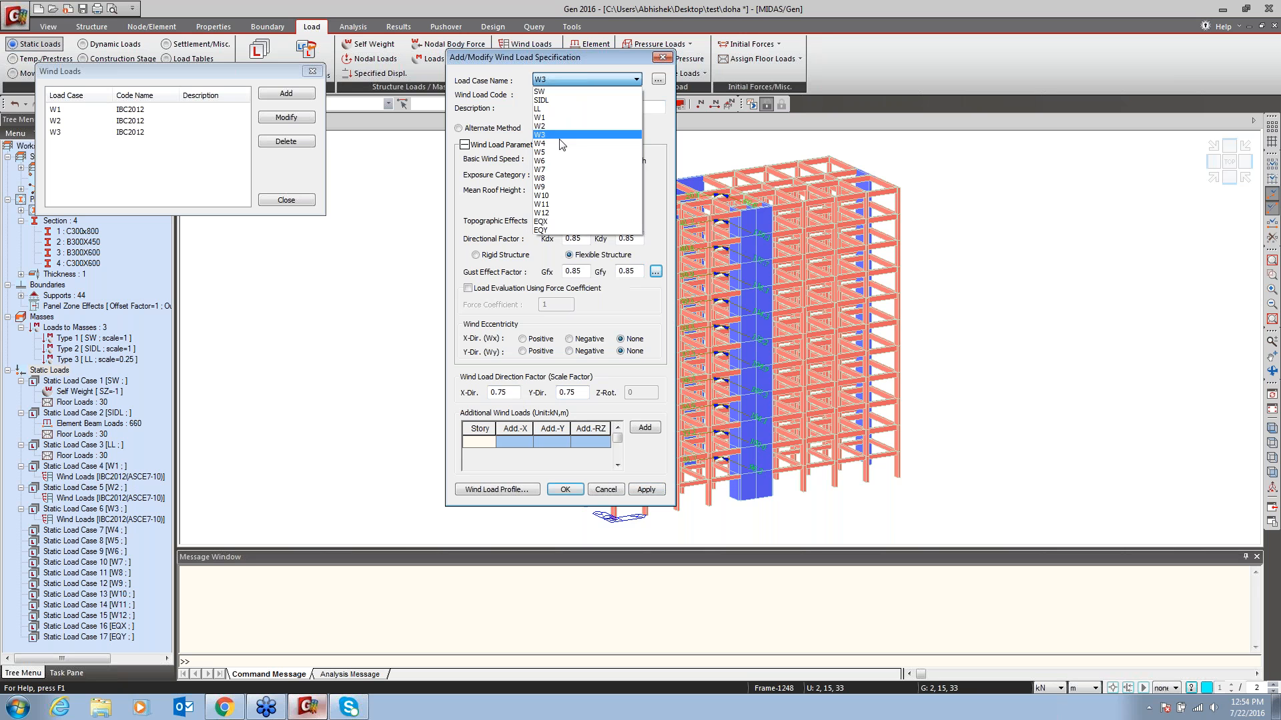
click(561, 143)
text(-)
click(647, 490)
Add the wind load for case W5 with scale factors 0.75 in X and 0 in Y and positive X-direction eccentricity
click(576, 78)
click(549, 156)
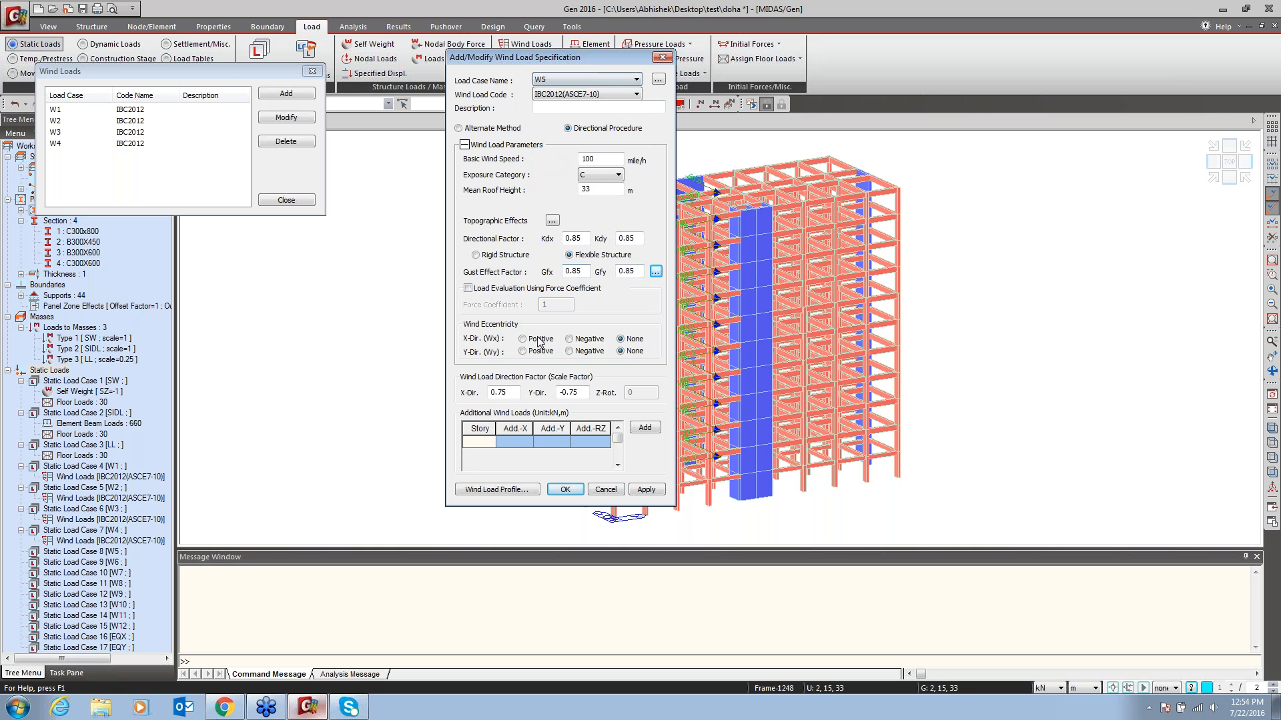
double_click(569, 393)
text(0)
click(535, 340)
click(646, 490)
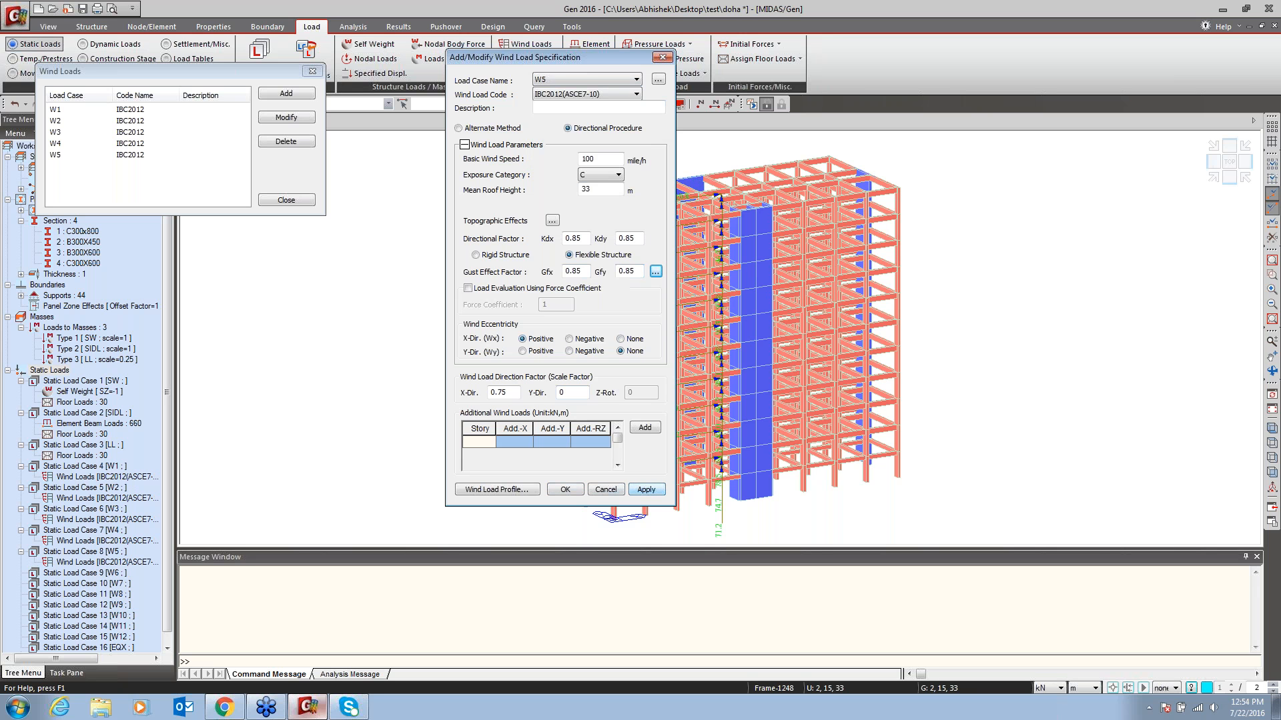
Add the wind load for case W6 with the same 0.75 X and 0 Y factors but negative X-direction eccentricity
click(581, 79)
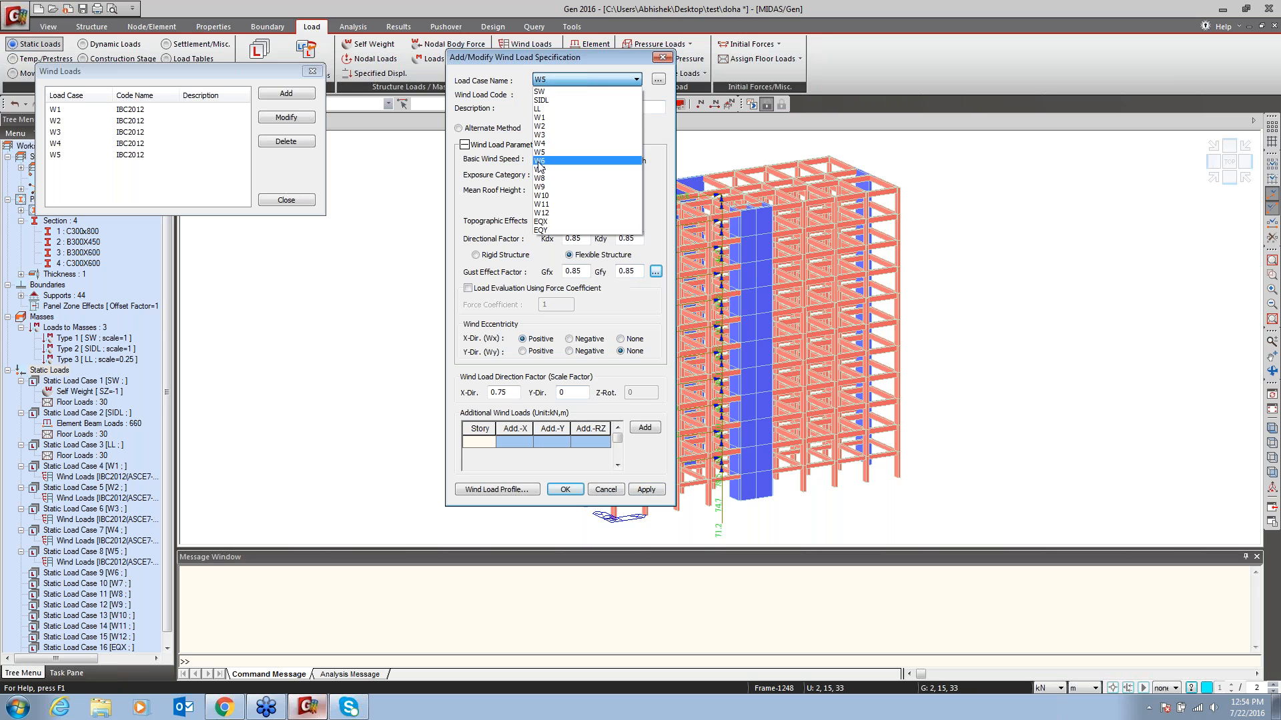
click(539, 161)
click(581, 342)
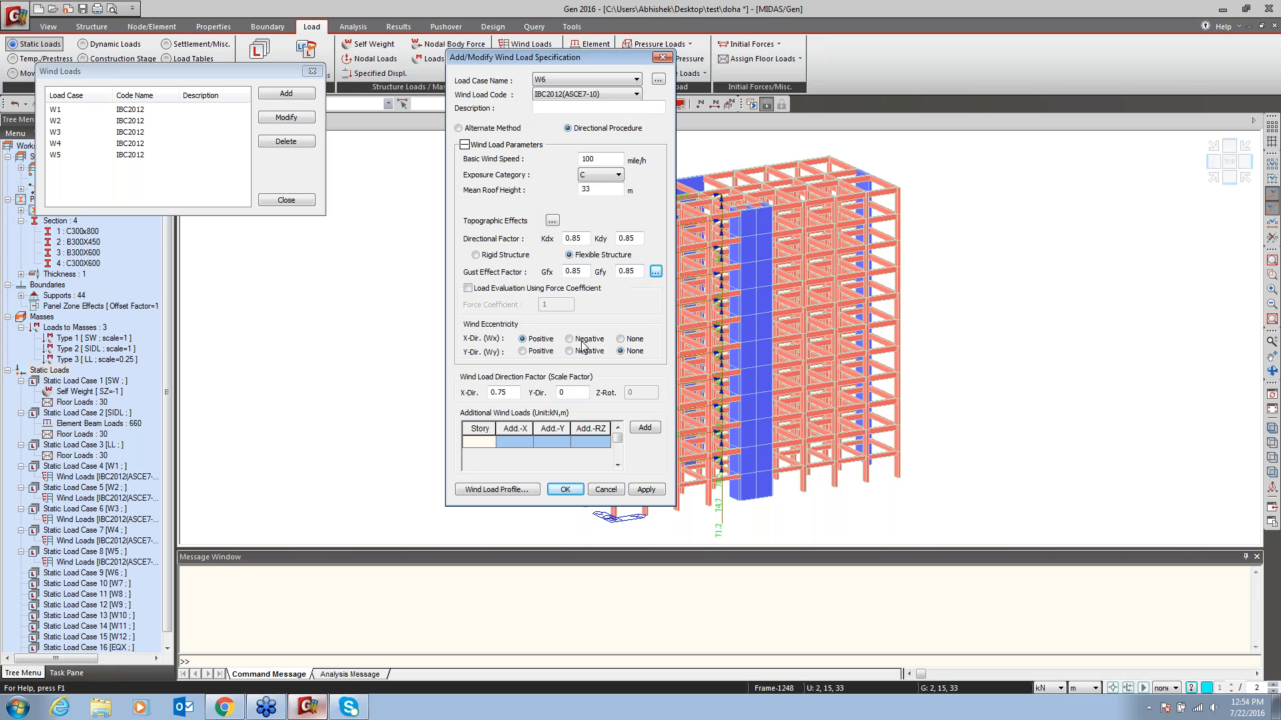
click(645, 489)
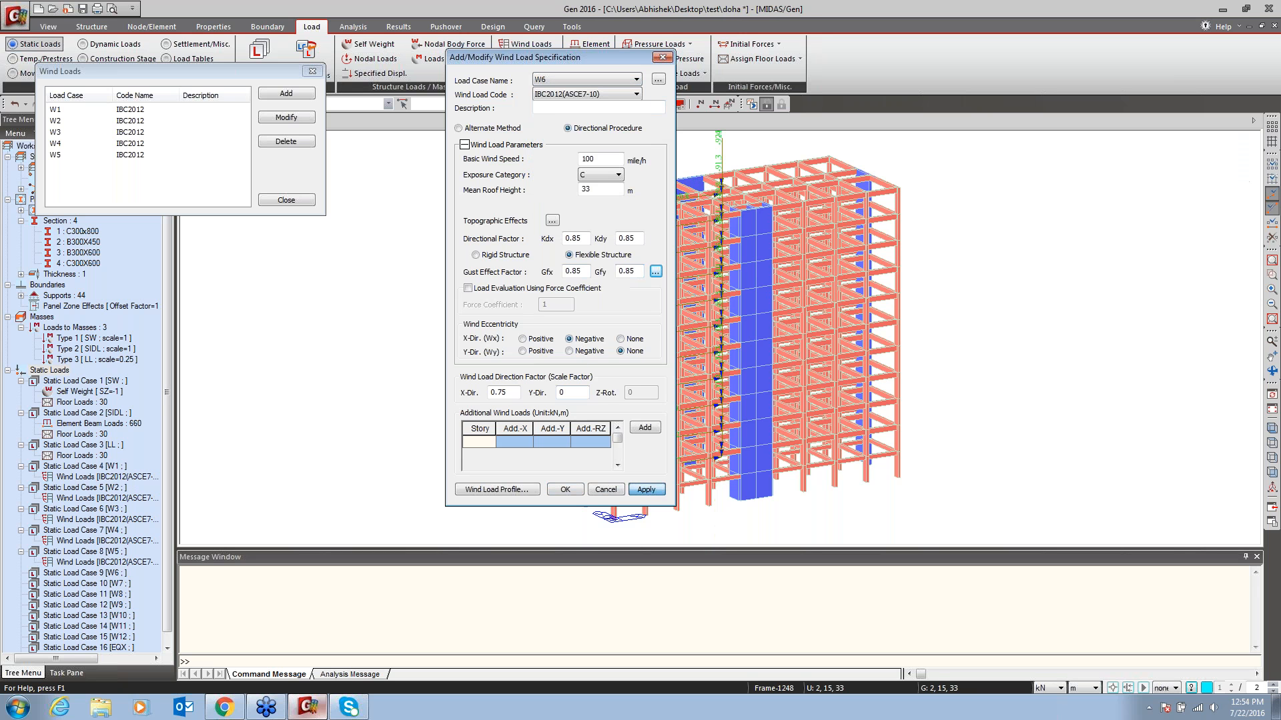
Add the wind load for case W7 with scale factors 0 in X and 0.75 in Y and positive Y-direction eccentricity
click(569, 75)
click(553, 163)
click(510, 393)
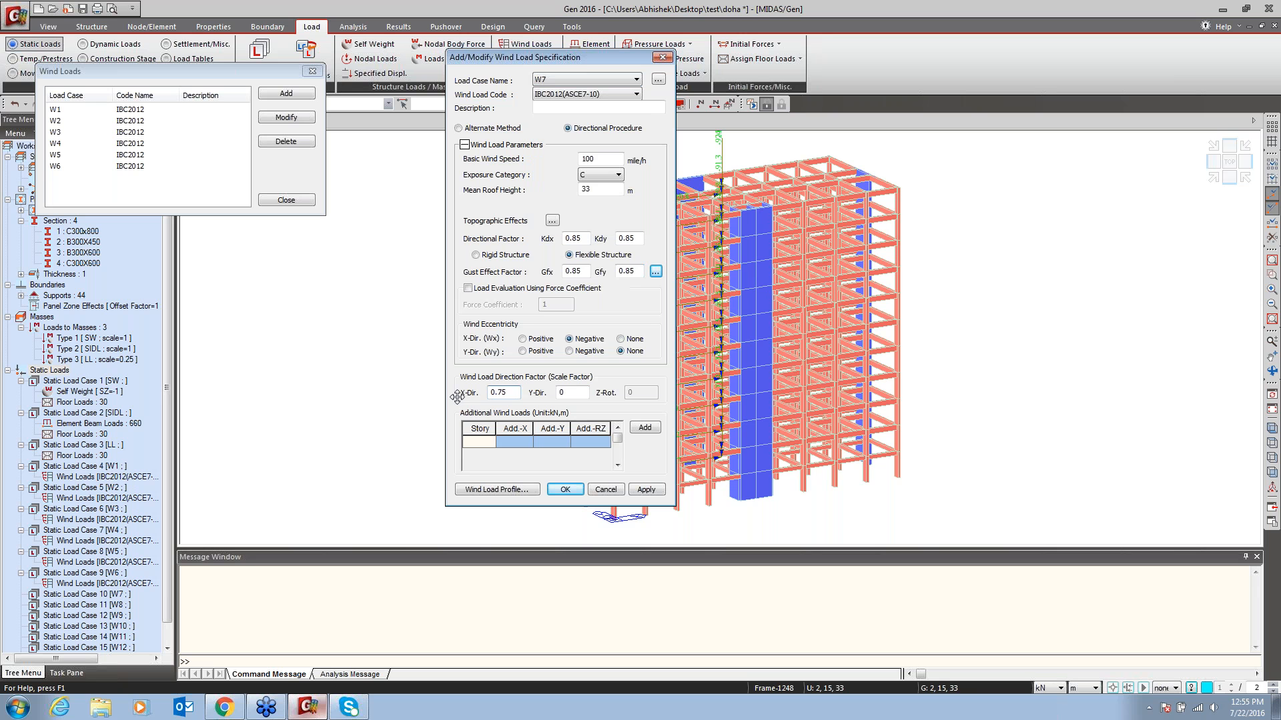
key(BackSpace)
key(BackSpace)
key(BackSpace)
key(Tab)
text(0.75)
click(539, 352)
click(645, 490)
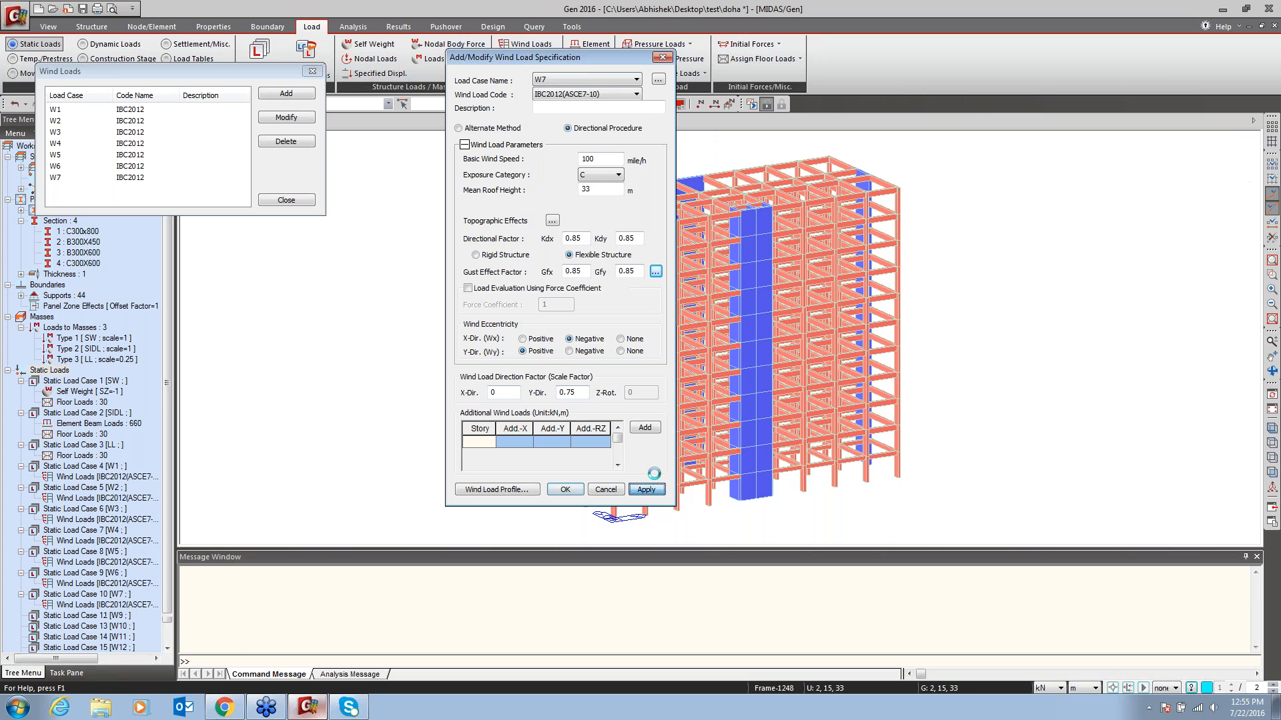
Add the wind load for case W8 with scale factors 0 in X and 0.75 in Y and negative Y-direction eccentricity
click(585, 80)
click(545, 178)
click(571, 351)
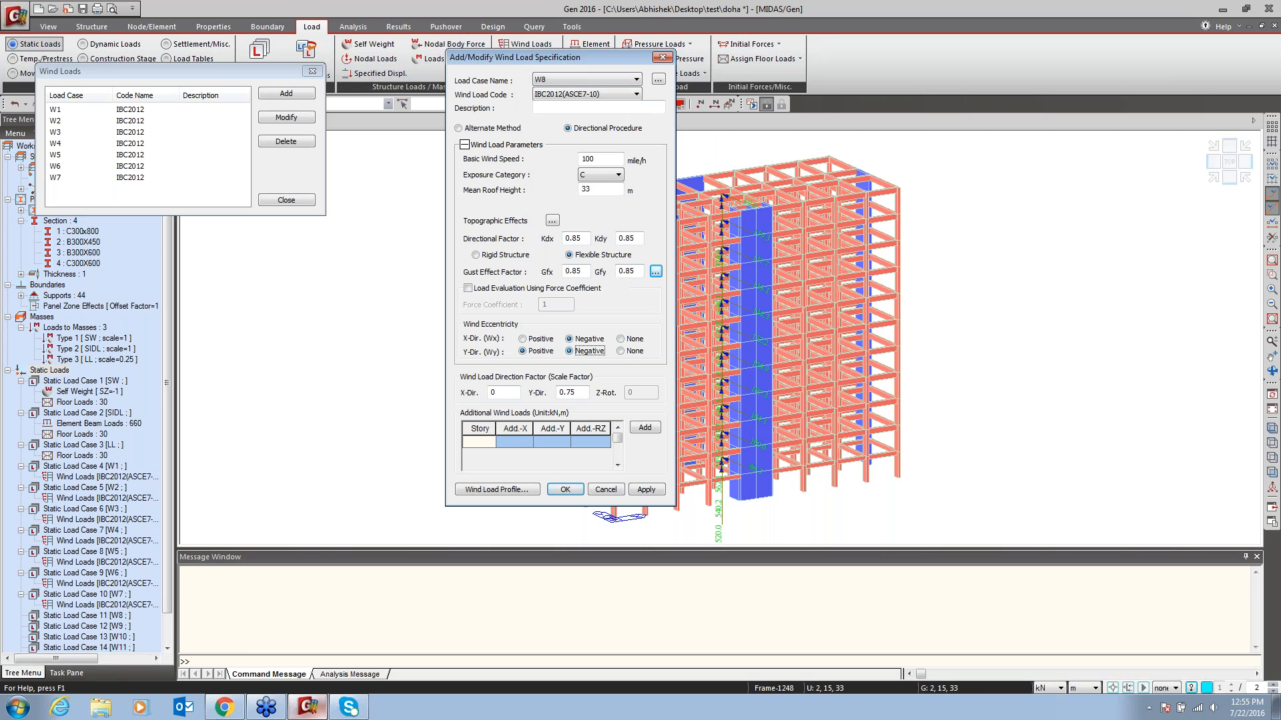
click(646, 490)
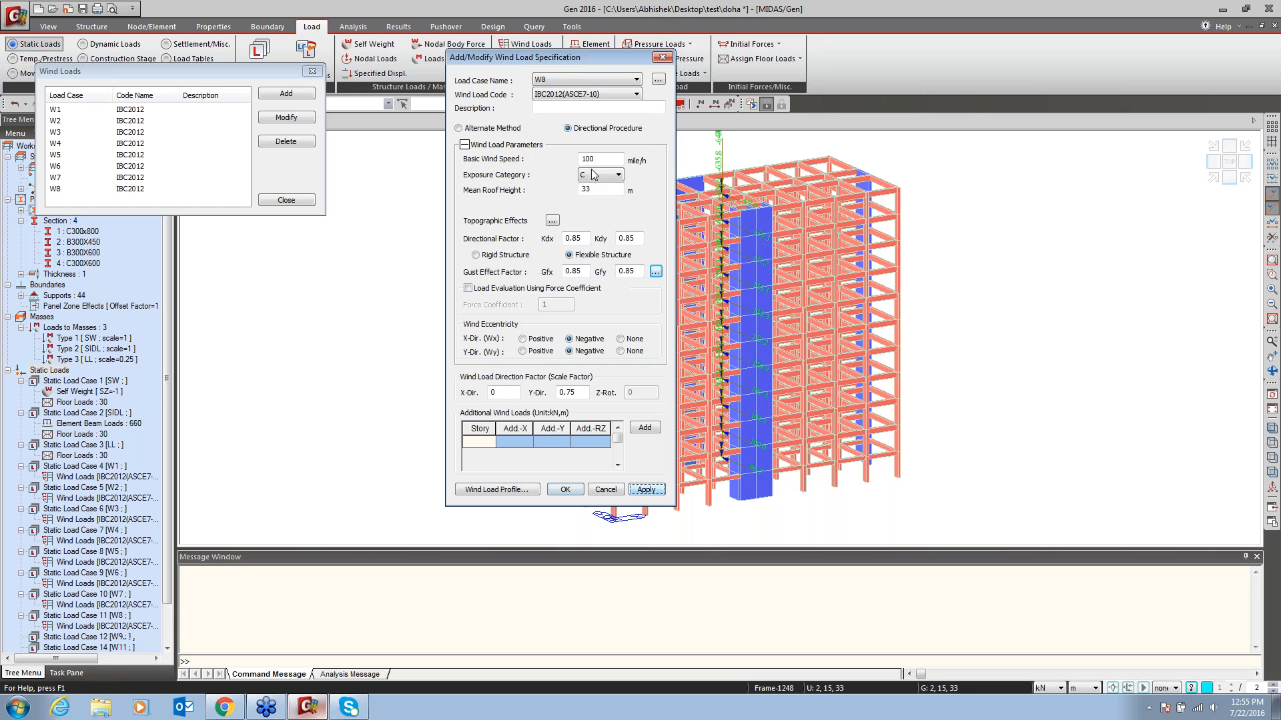
Add the wind load for case W9 with scale factors of 0.565 in X and Y and positive eccentricity in both directions
click(573, 79)
click(555, 188)
click(513, 393)
text(.565)
click(584, 394)
key(BackSpace)
key(BackSpace)
text(565)
click(523, 352)
click(523, 339)
click(646, 490)
Add the wind load for case W10 with the same 0.565 factors, positive X-direction and negative Y-direction eccentricity
click(565, 81)
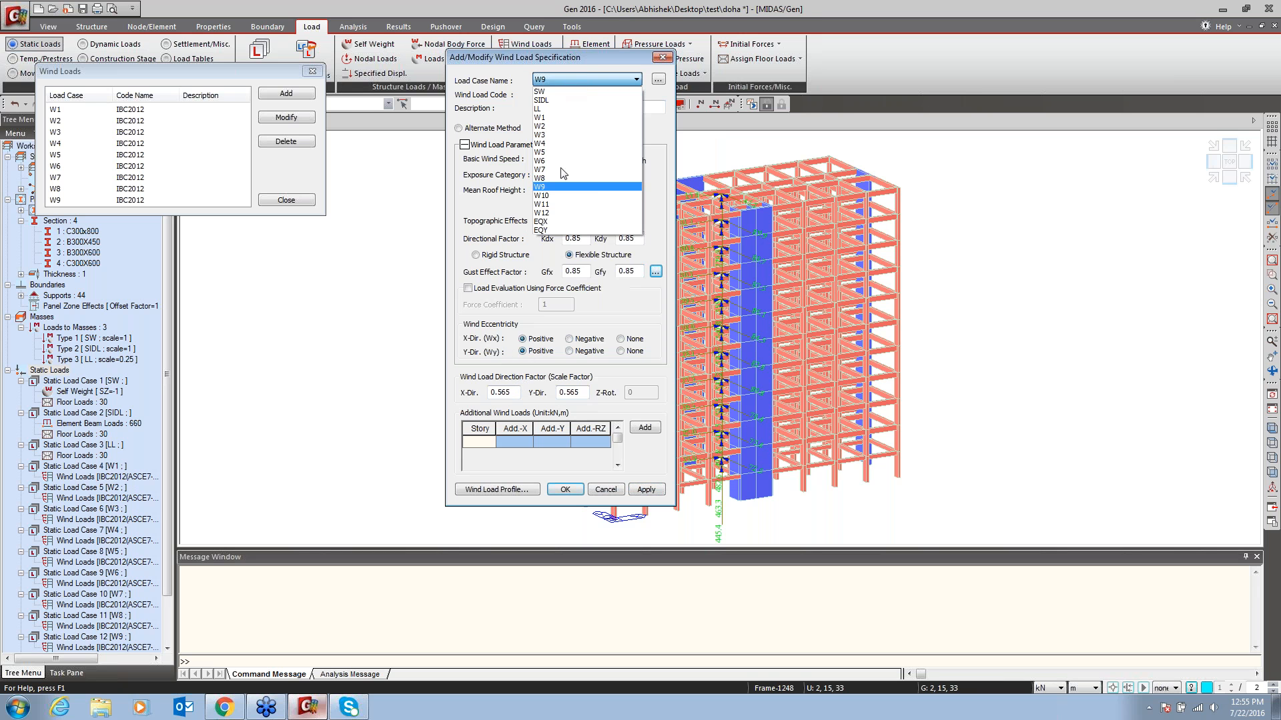
click(549, 196)
click(536, 340)
click(569, 351)
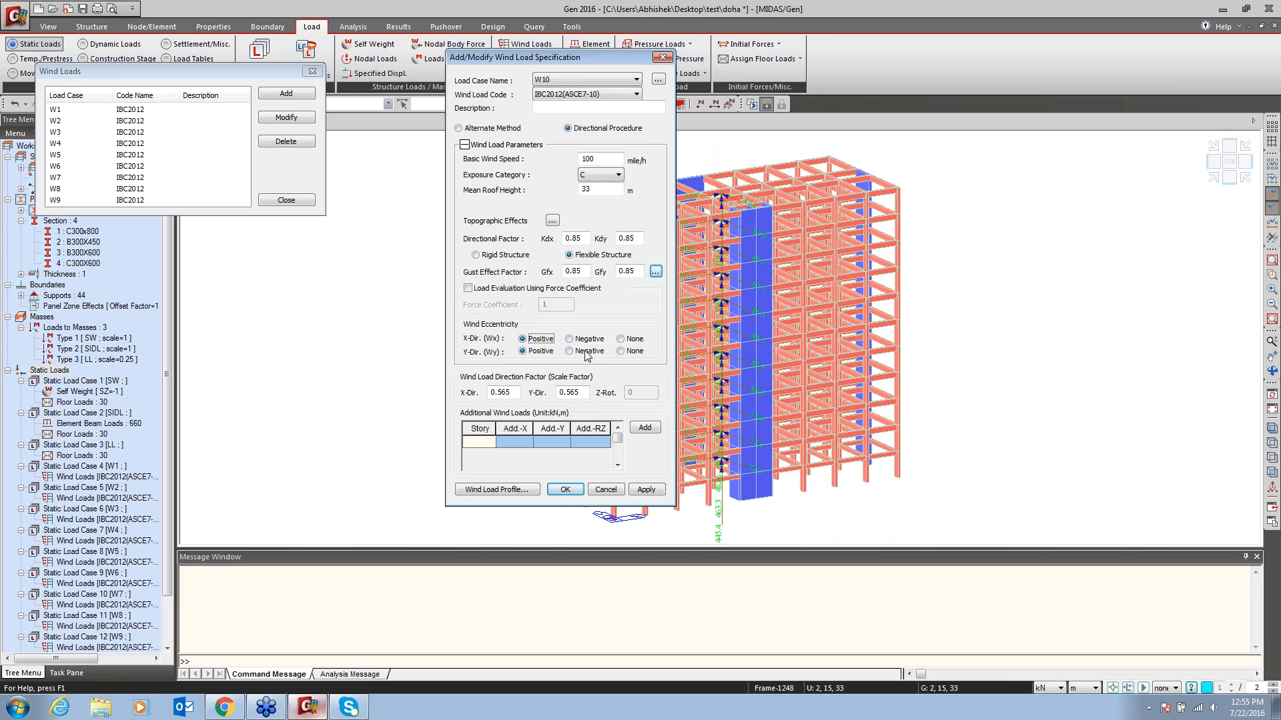
click(645, 490)
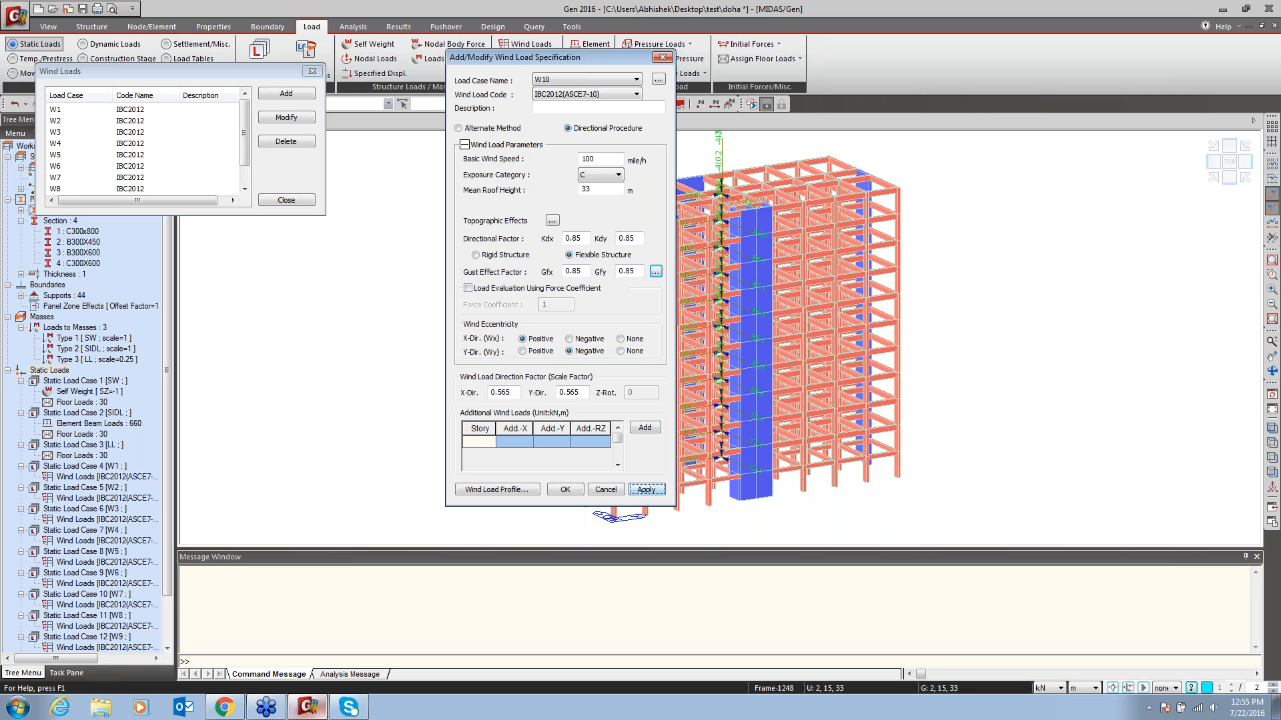
Add the wind load for case W11 with the same 0.565 factors, negative X-direction and positive Y-direction eccentricity
click(552, 85)
click(555, 204)
click(522, 351)
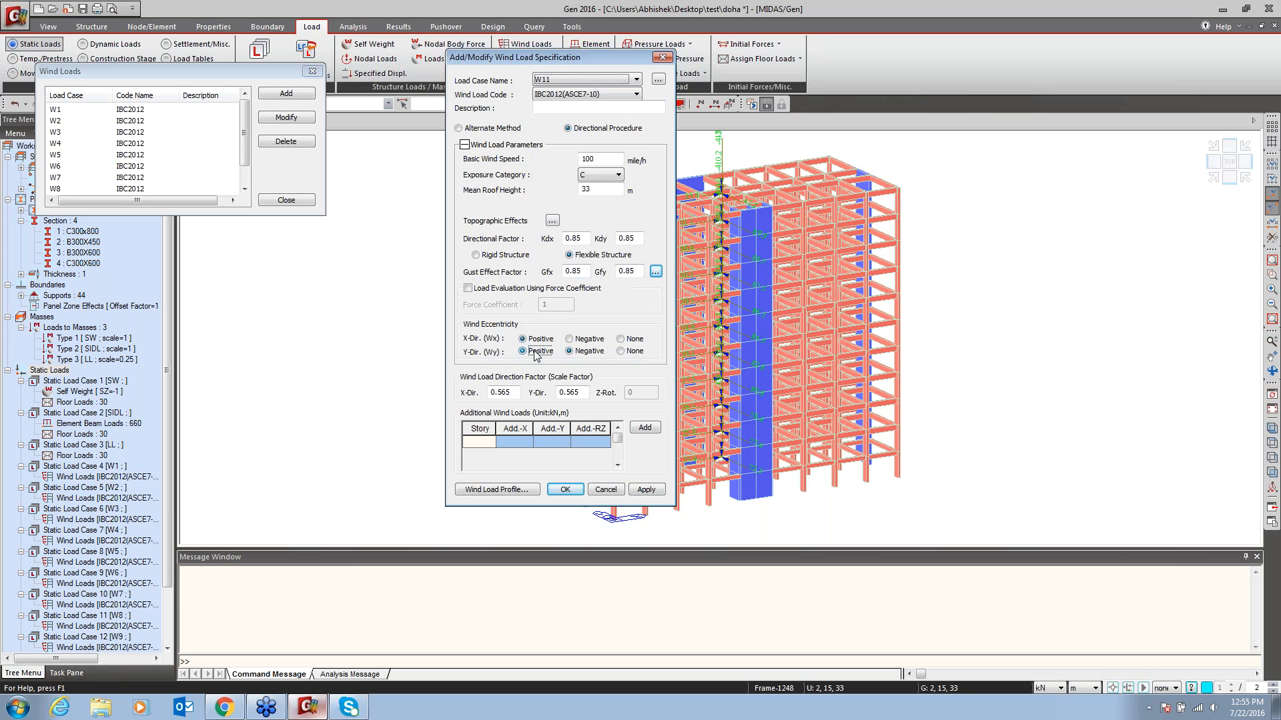
click(569, 339)
click(645, 489)
Add the wind load for case W12 with 0.565 factors and negative eccentricity in both directions, and close the wind load list
click(587, 80)
click(557, 214)
click(569, 351)
click(564, 490)
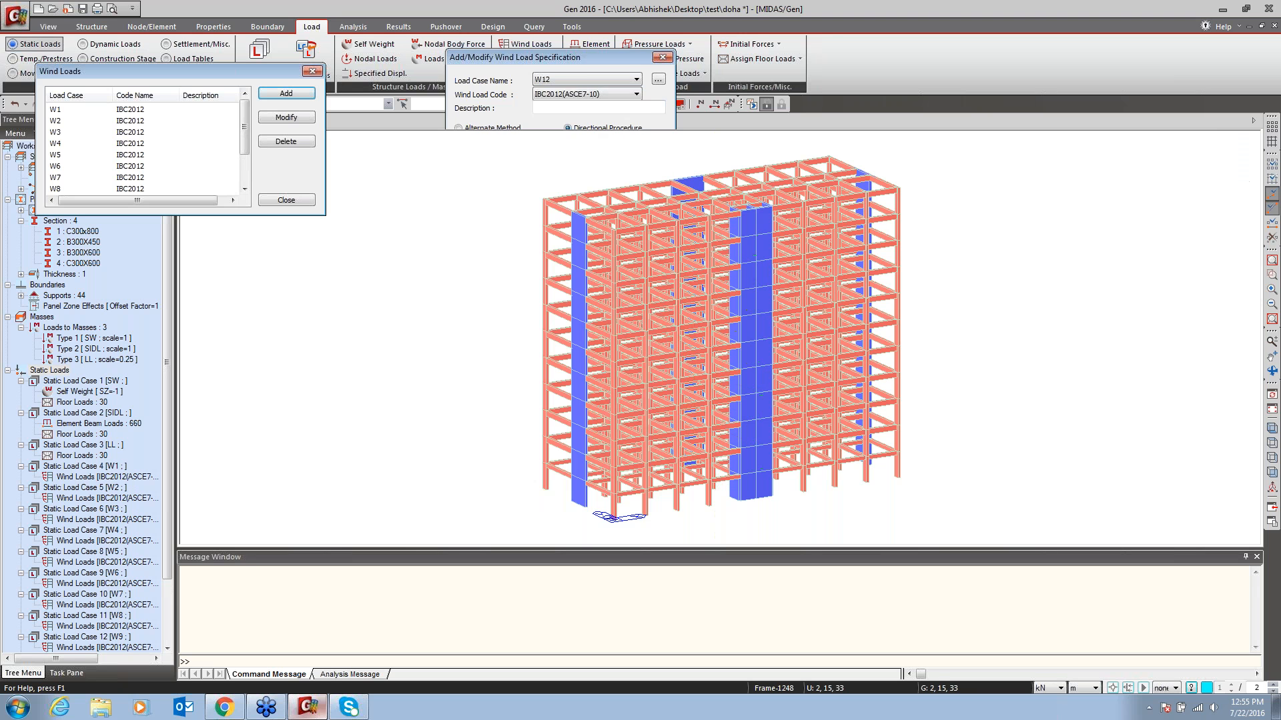
scroll(244, 190, down, 2)
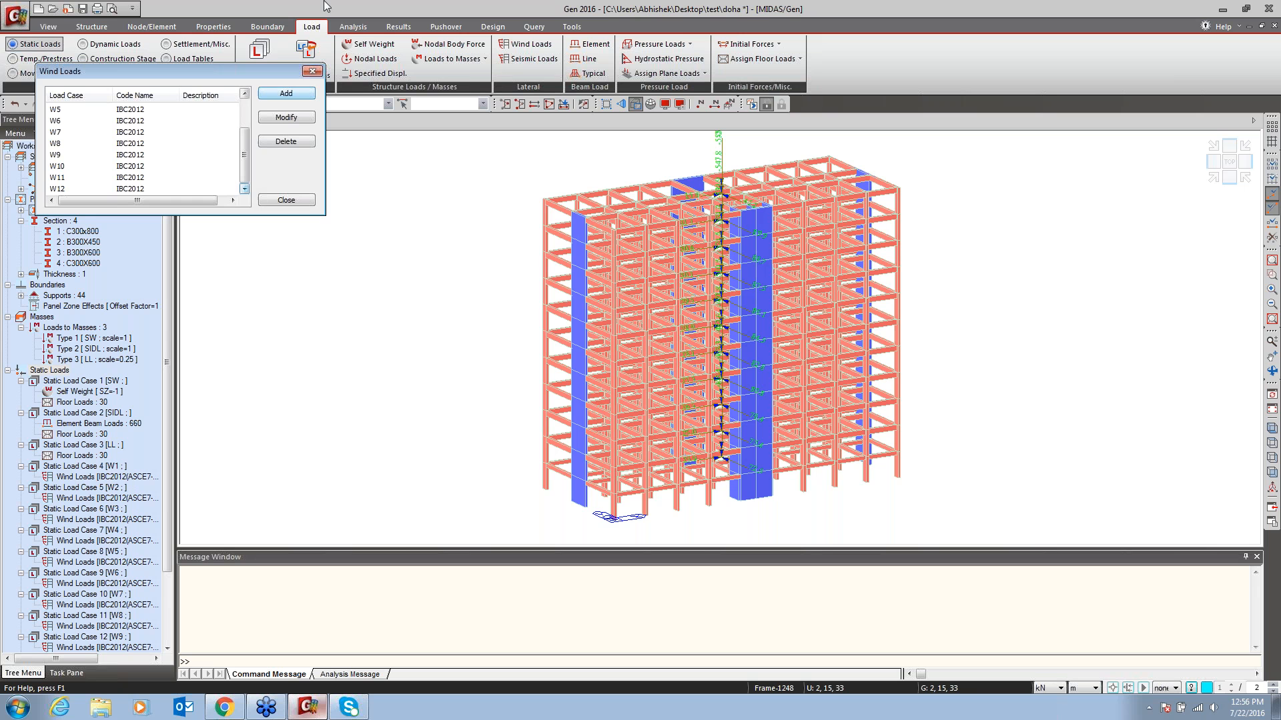
click(287, 200)
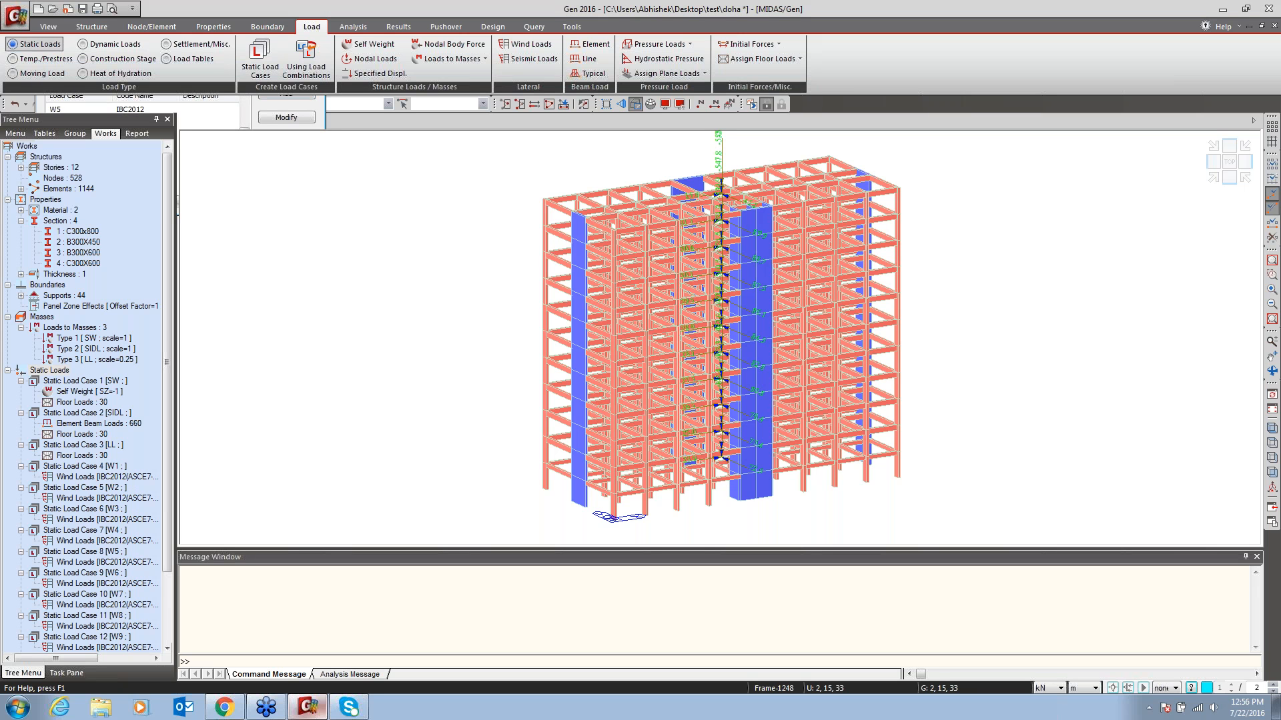
Start a static seismic load for case EQX using UBC(1997), soil profile type Sc and seismic zone factor 2B(0.20)
click(537, 62)
click(254, 66)
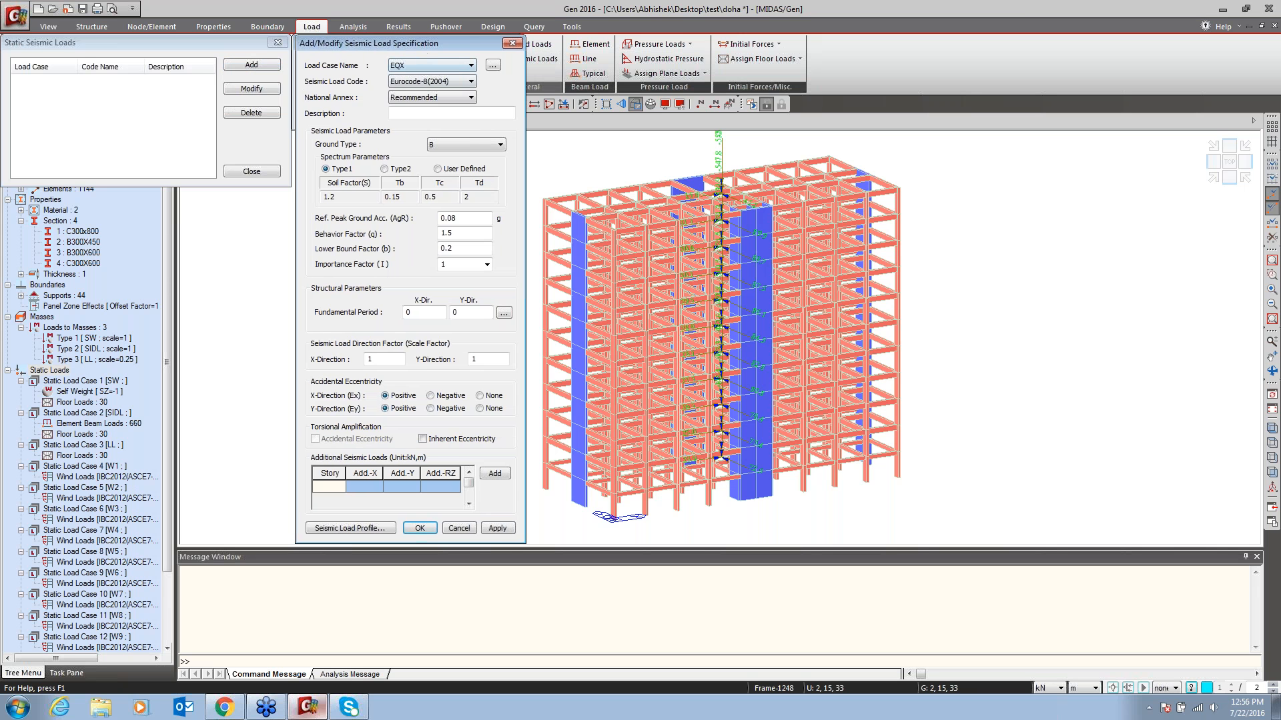
drag(361, 42, 483, 39)
click(551, 78)
click(551, 116)
click(583, 128)
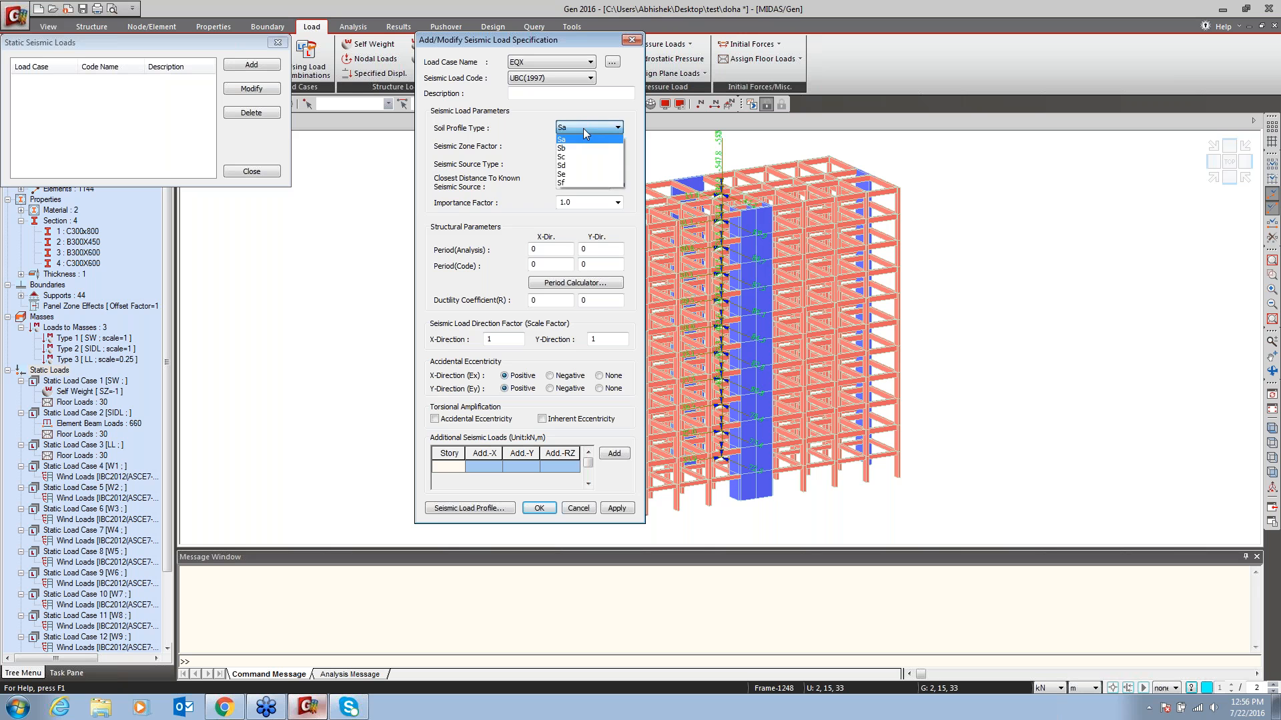
click(580, 157)
click(589, 146)
click(579, 175)
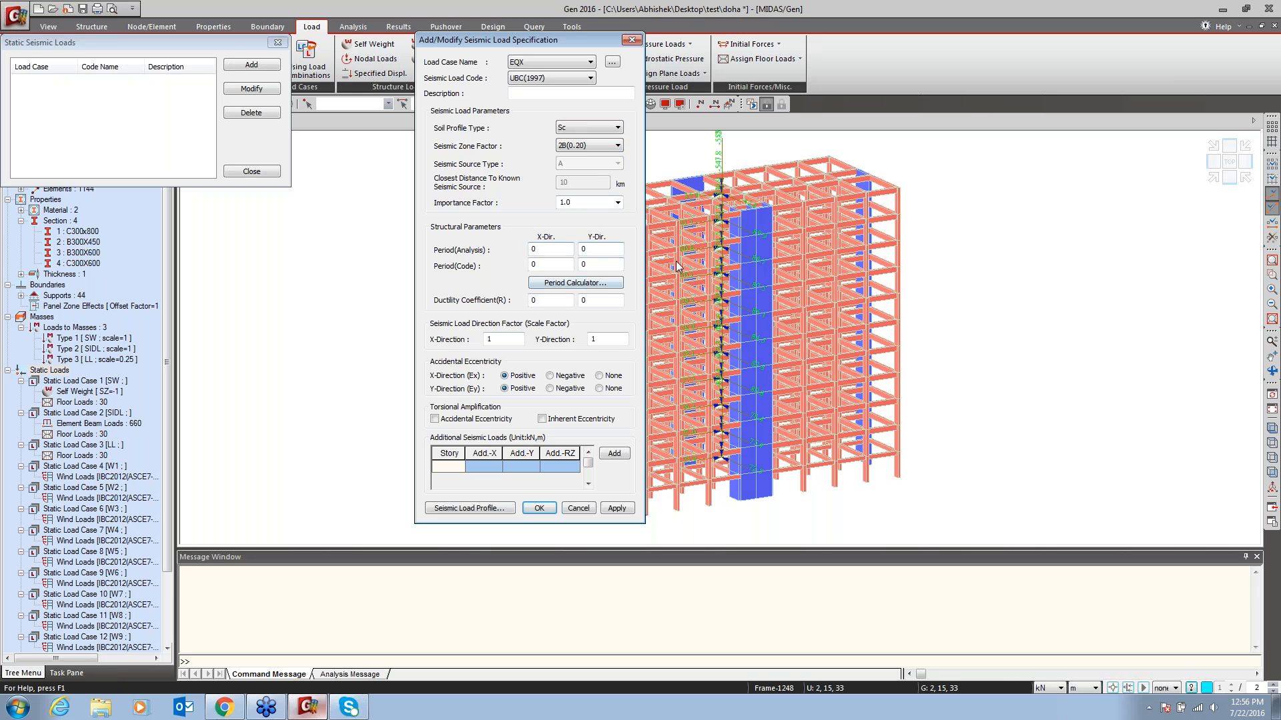
Calculate the code period in both directions with the UBC formula T = 0.020Hn^(3/4)
click(577, 287)
drag(773, 44, 786, 52)
click(706, 120)
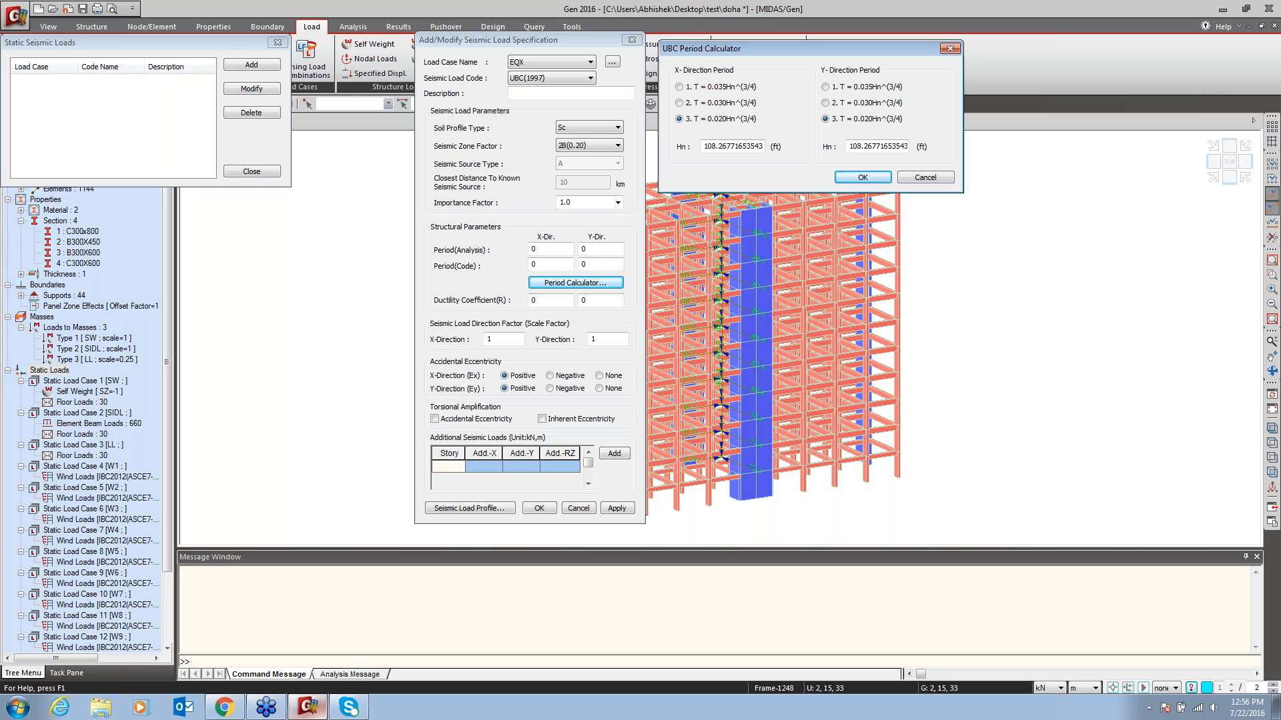
click(850, 177)
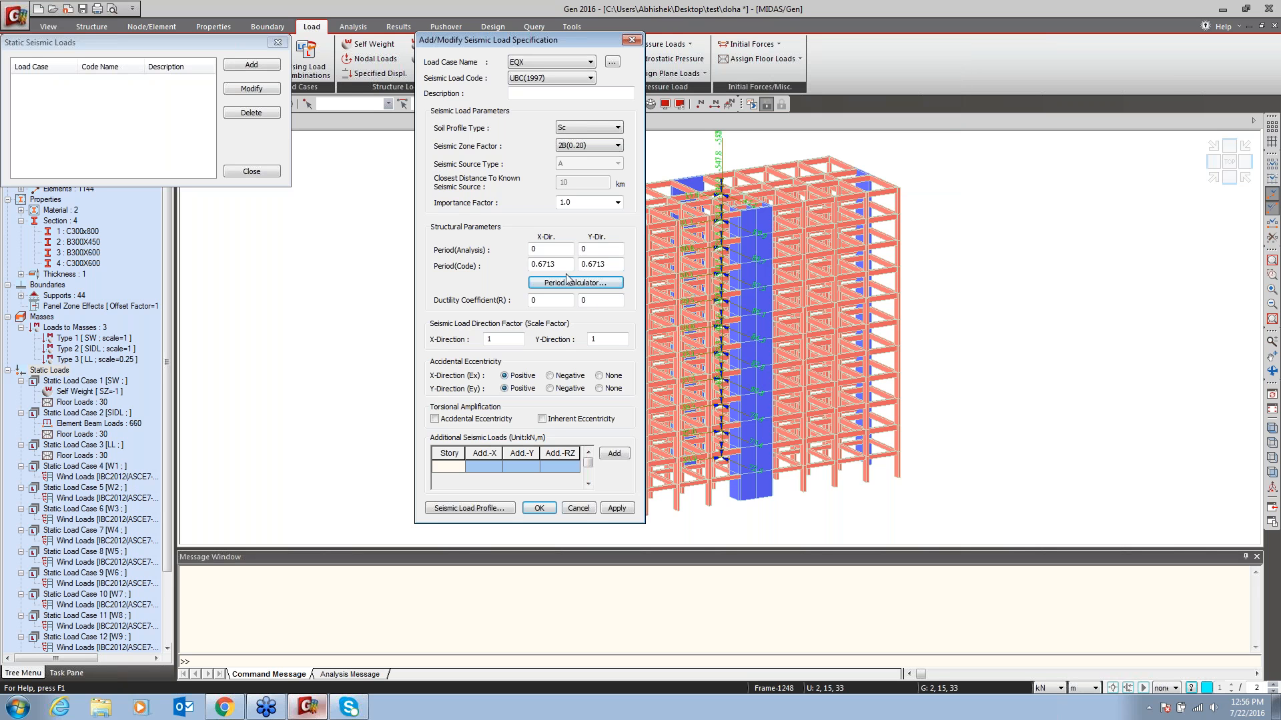
Set the EQX ductility coefficient to 4.5 in both directions and the Y-direction scale factor to 0
drag(558, 304, 501, 300)
text(4.5)
key(Tab)
text(4)
drag(603, 340, 582, 343)
Set the accidental eccentricity to None in both directions and enable torsional amplification for accidental and inherent eccentricity
click(613, 376)
click(612, 388)
click(489, 419)
click(571, 421)
Review the EQX seismic load profile in the X direction: story force, story shear, overturning moment and the tabulated values
click(489, 509)
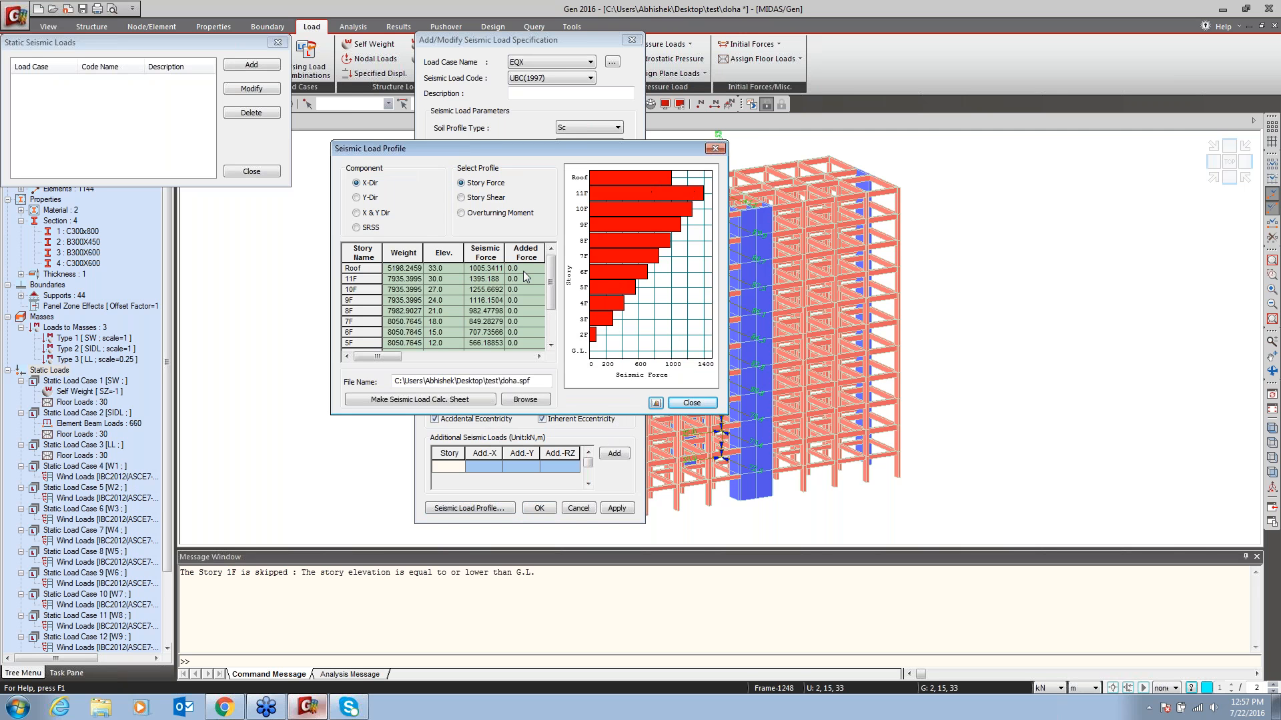
click(493, 199)
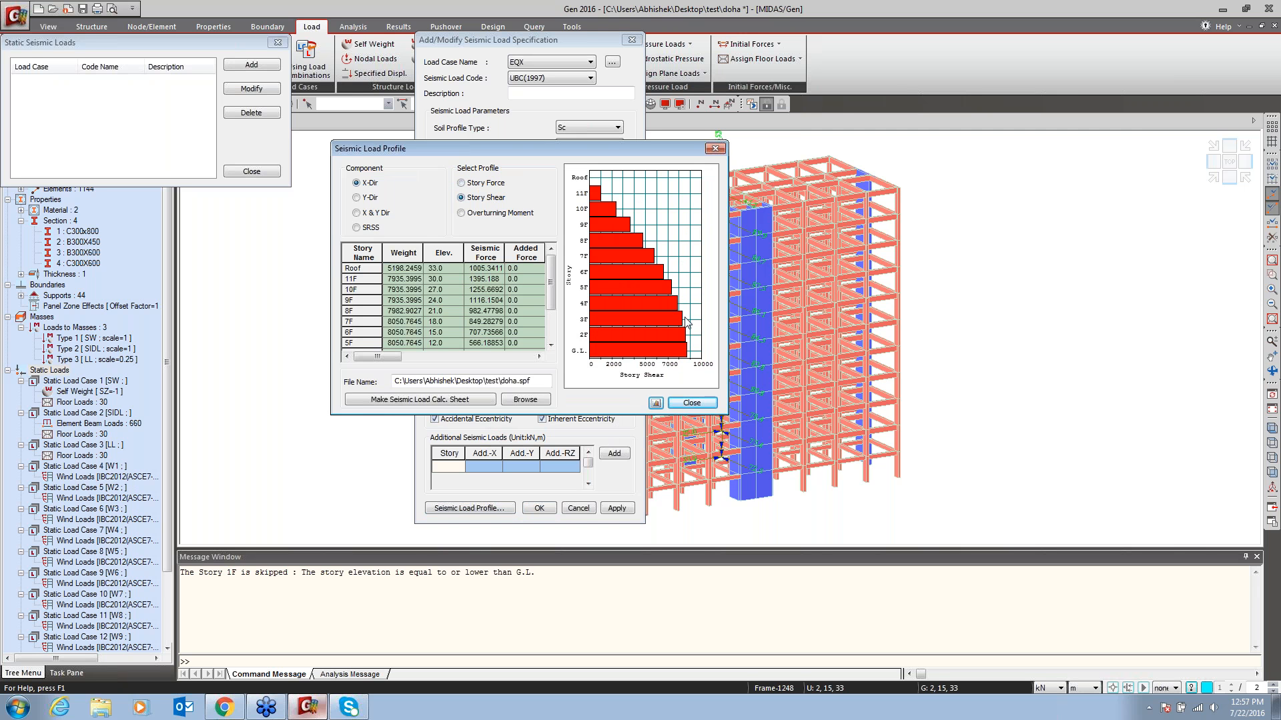
click(499, 213)
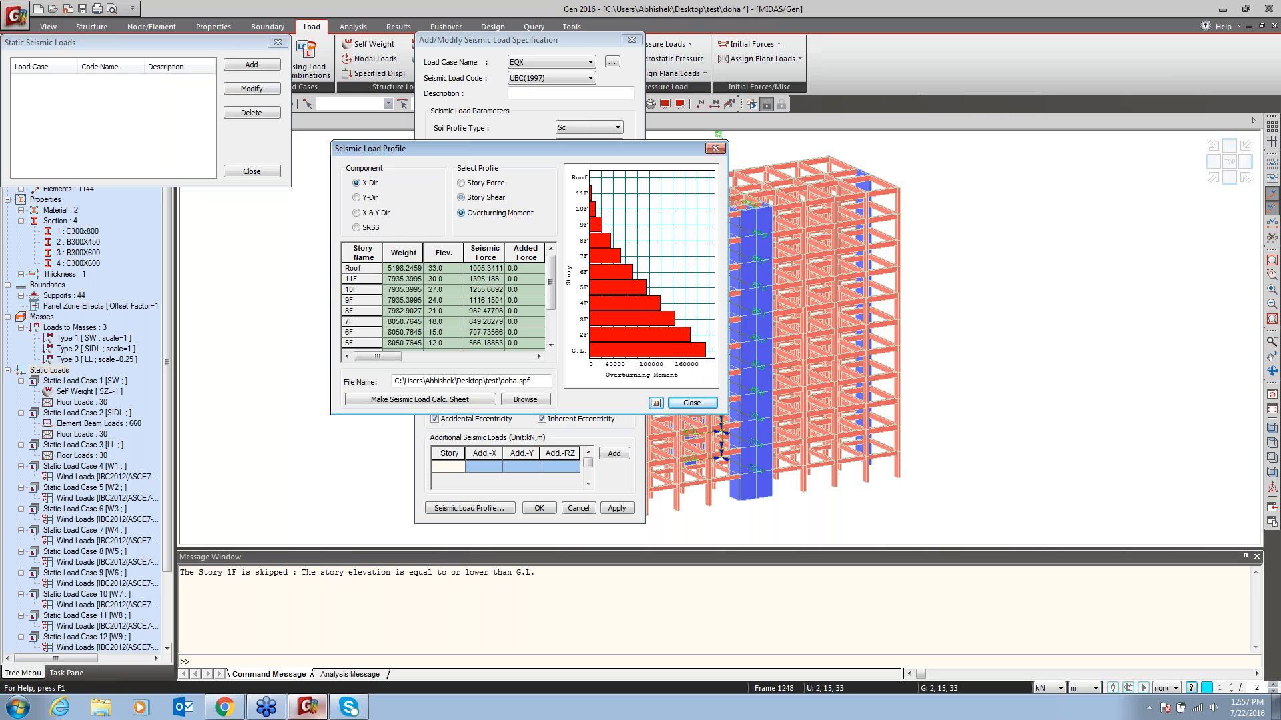
click(487, 199)
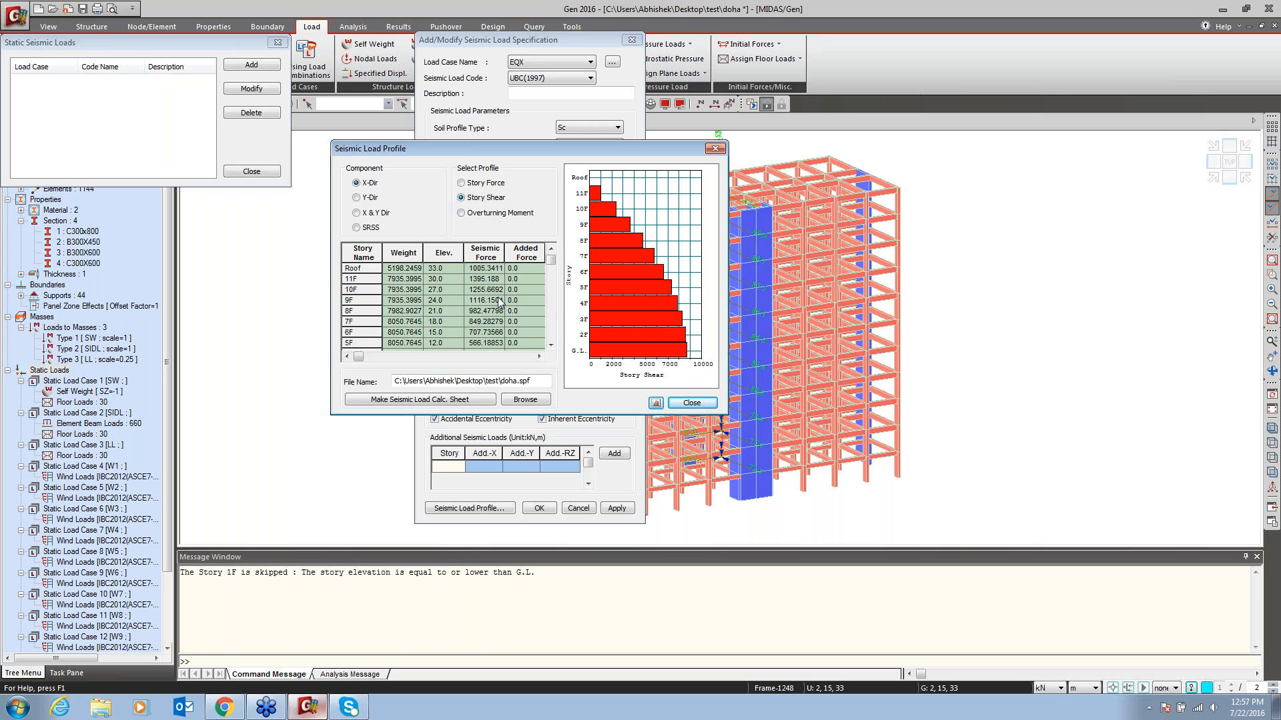
click(539, 357)
click(538, 357)
click(538, 357)
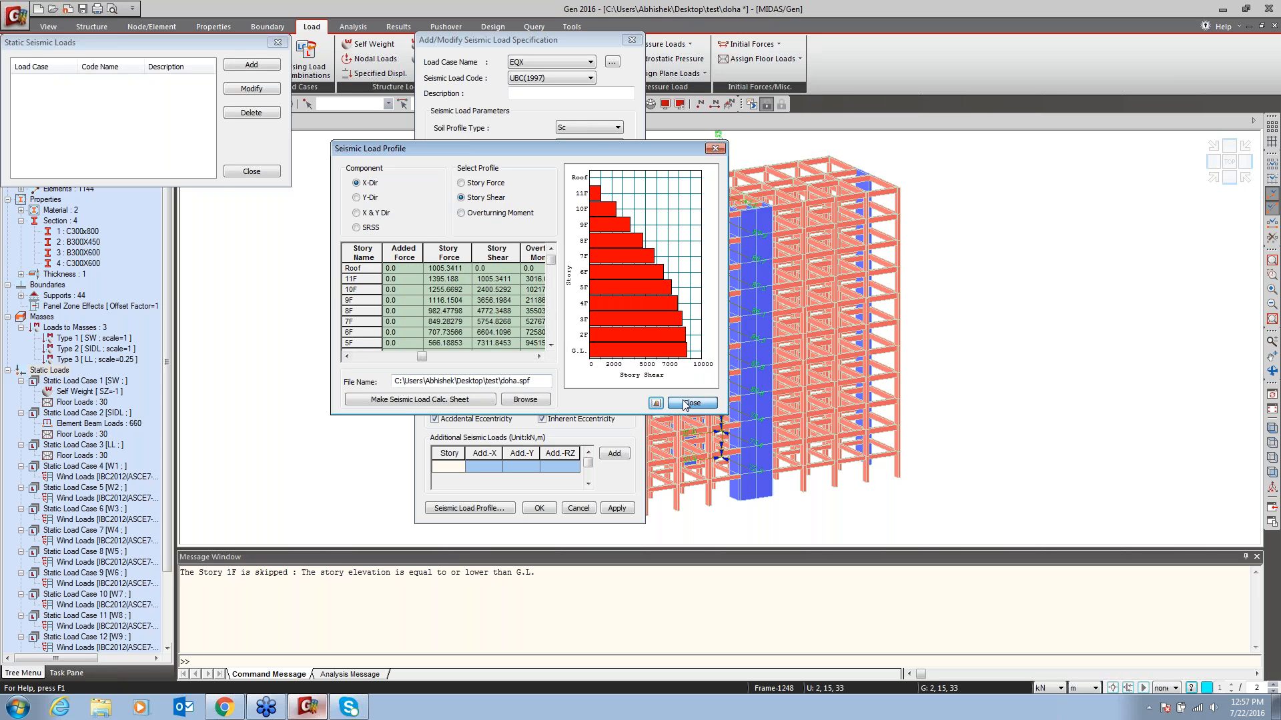
Generate the seismic load calculation sheet and examine its seismic coefficients, effective weight, base shear, eccentricity data and story forces
click(445, 403)
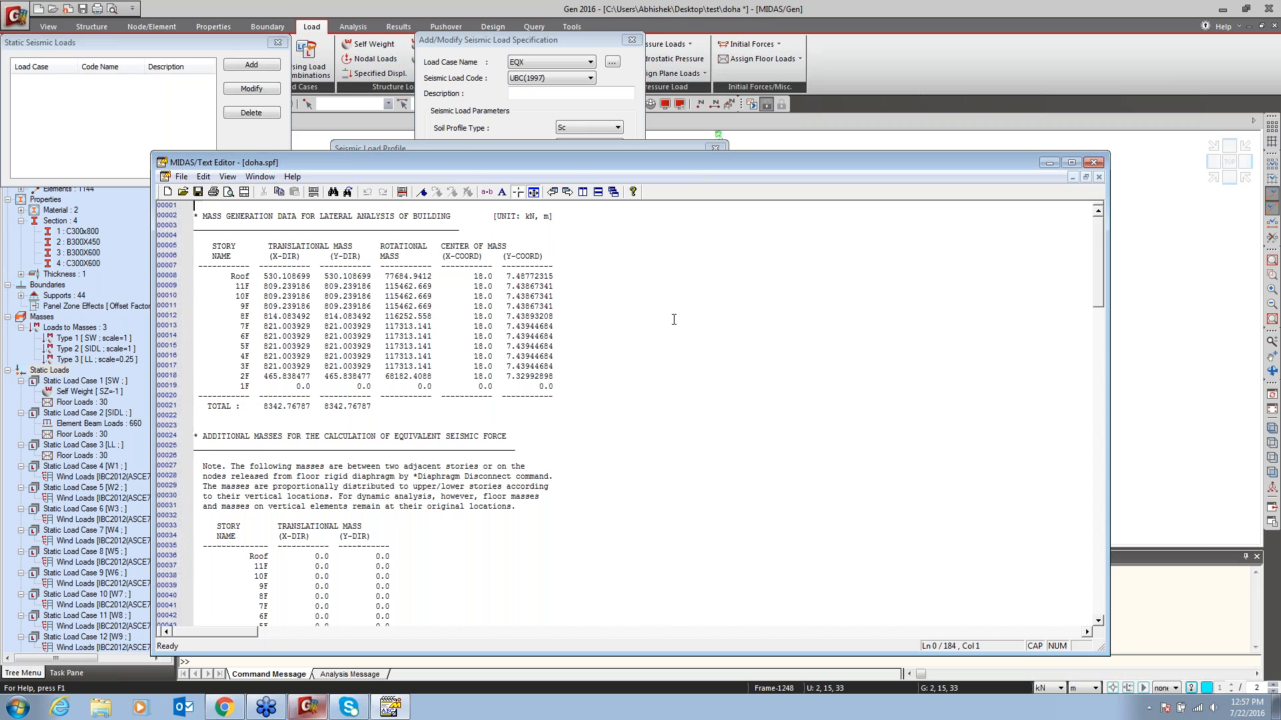
scroll(505, 411, down, 19)
scroll(489, 311, up, 1)
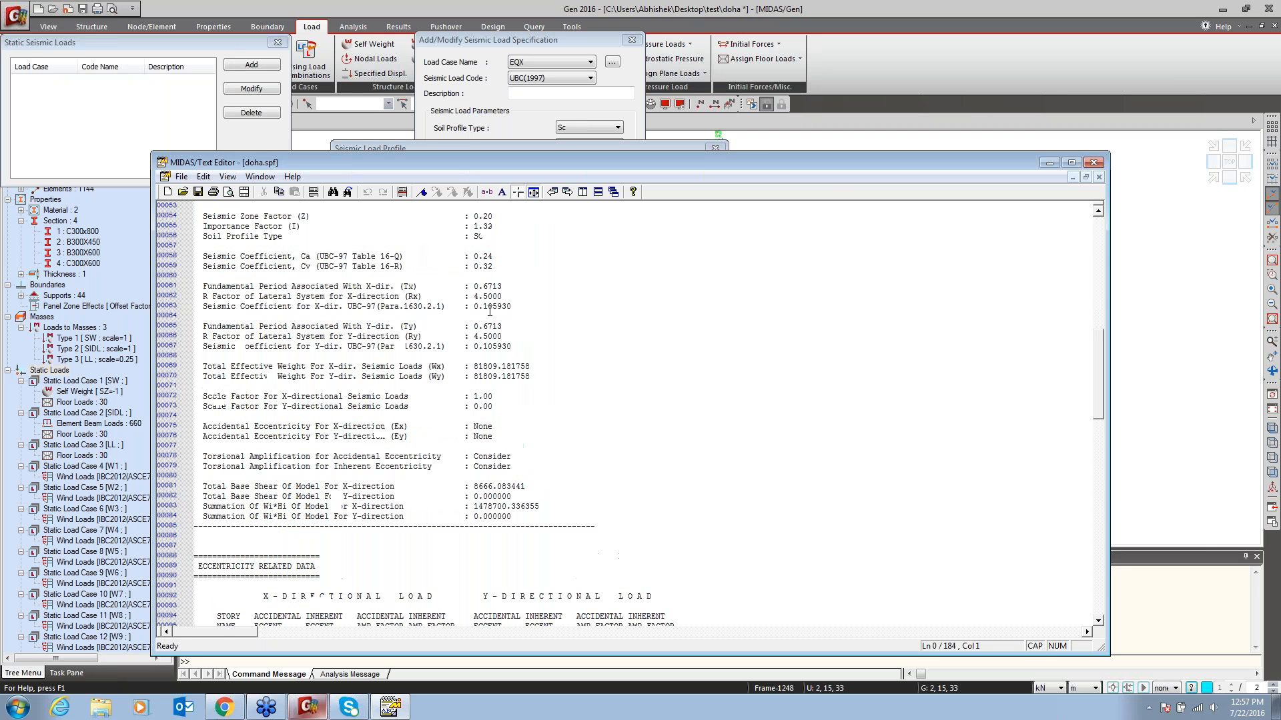
mouse_move(505, 265)
mouse_down()
mouse_move(455, 267)
mouse_move(497, 259)
mouse_up()
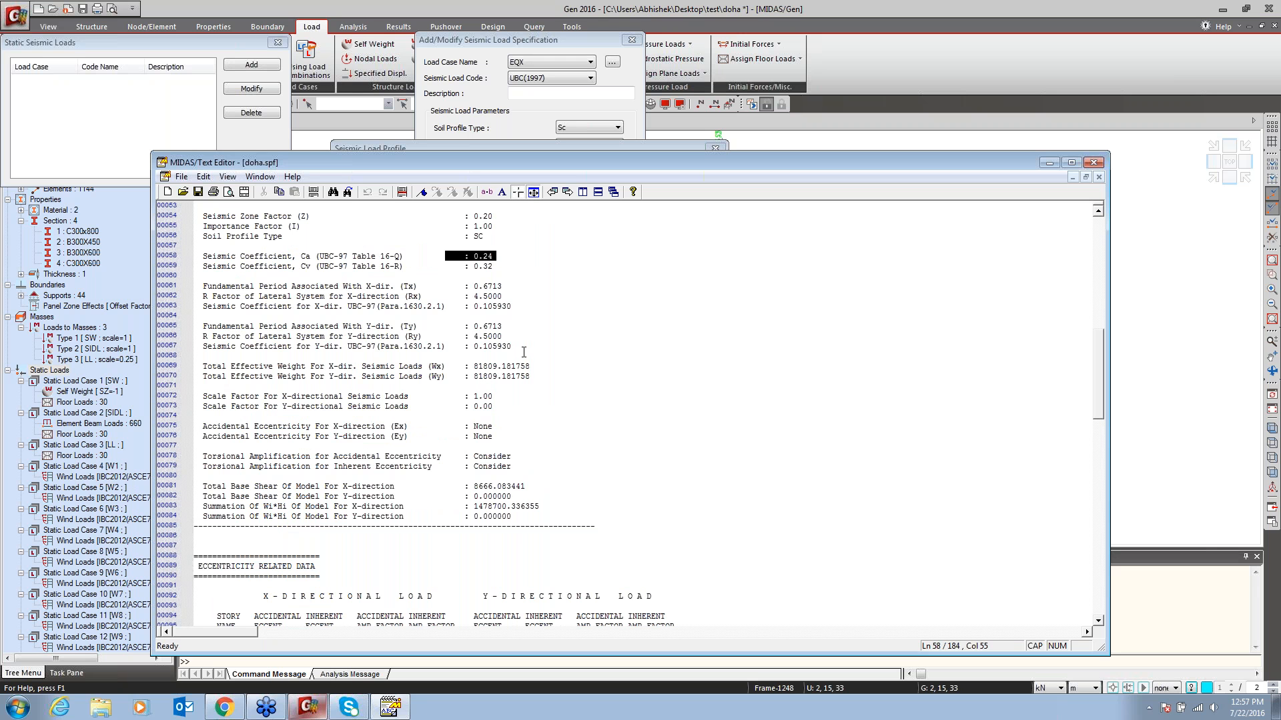
drag(525, 348, 464, 366)
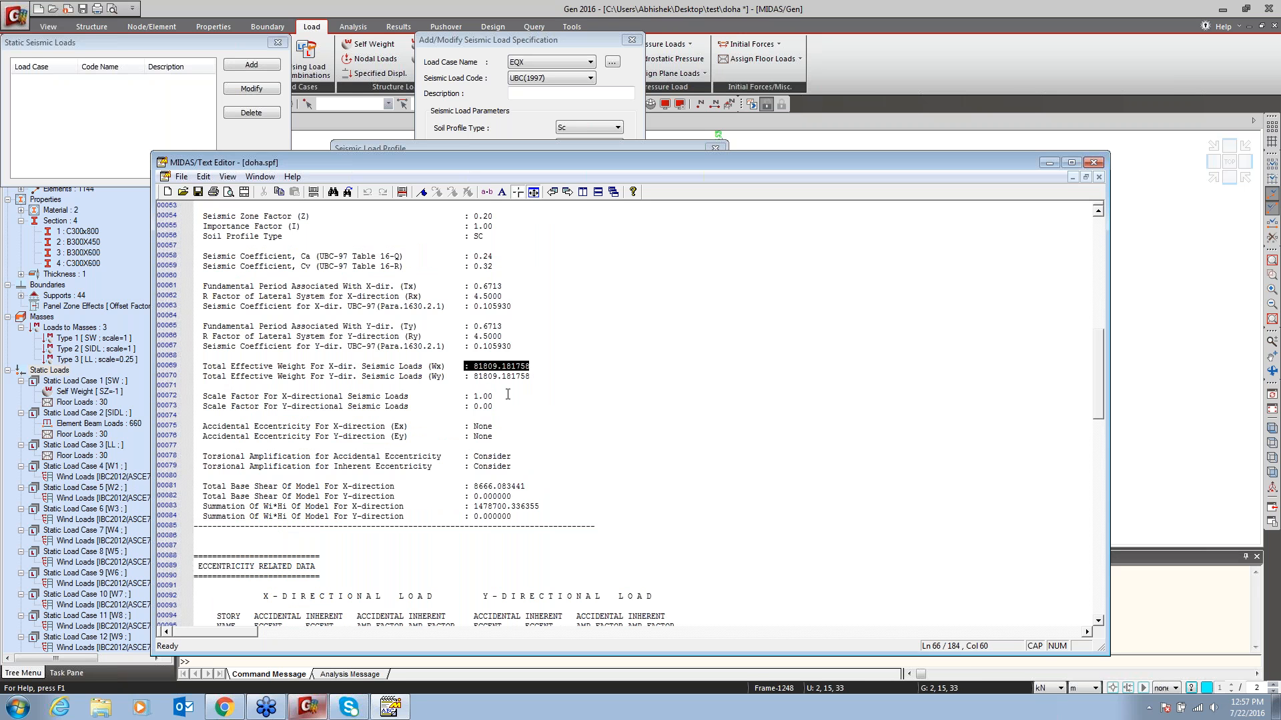
drag(529, 491, 473, 486)
scroll(520, 465, down, 3)
scroll(527, 464, down, 5)
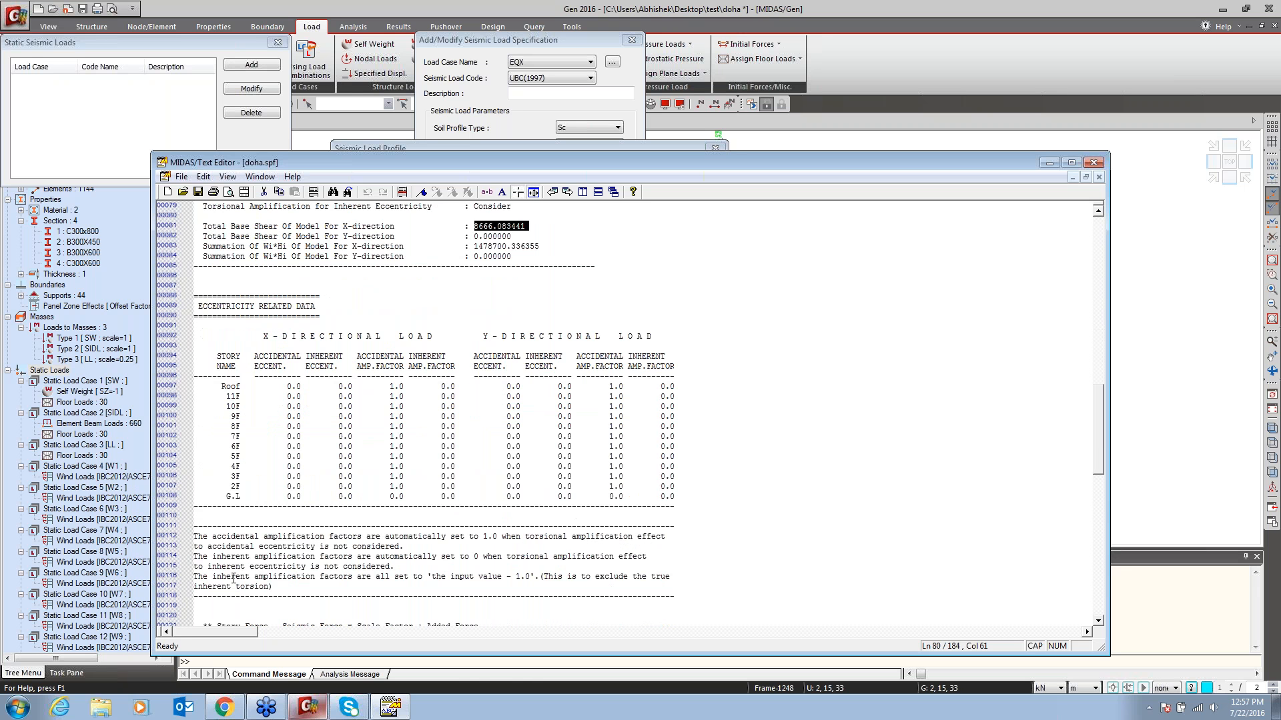
scroll(444, 522, down, 10)
drag(443, 522, 204, 329)
click(732, 527)
click(1094, 162)
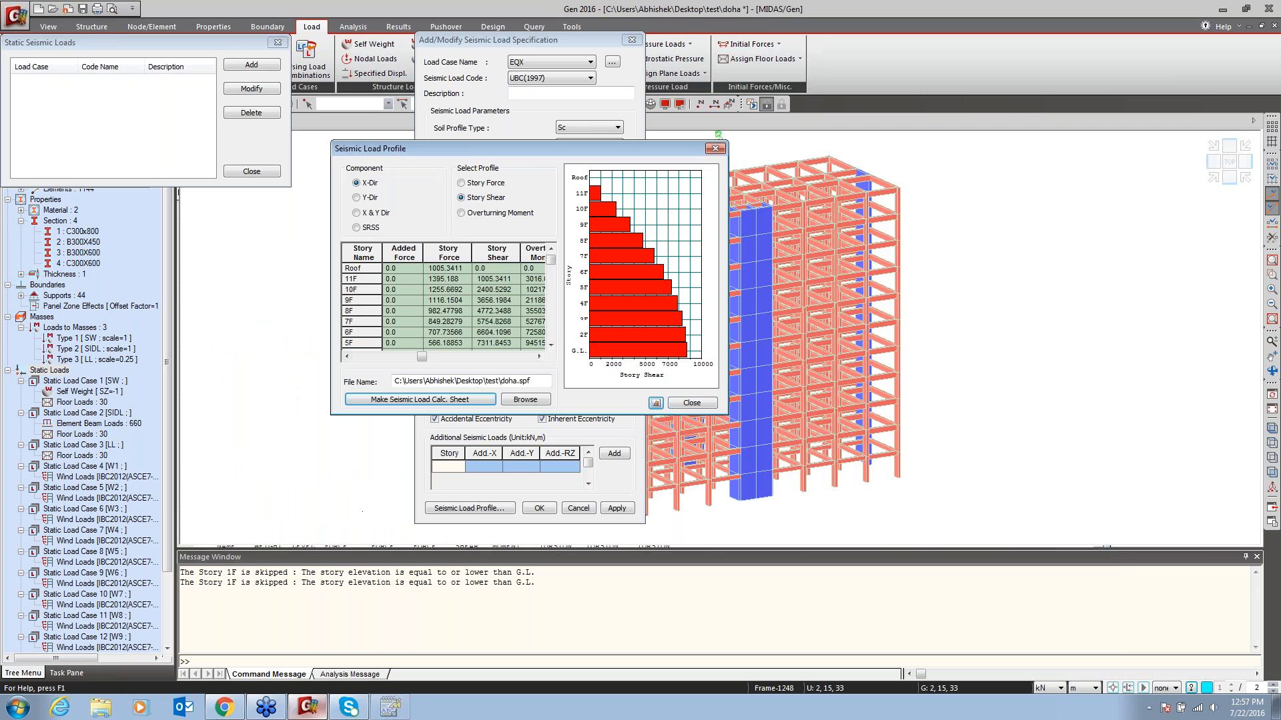
click(691, 403)
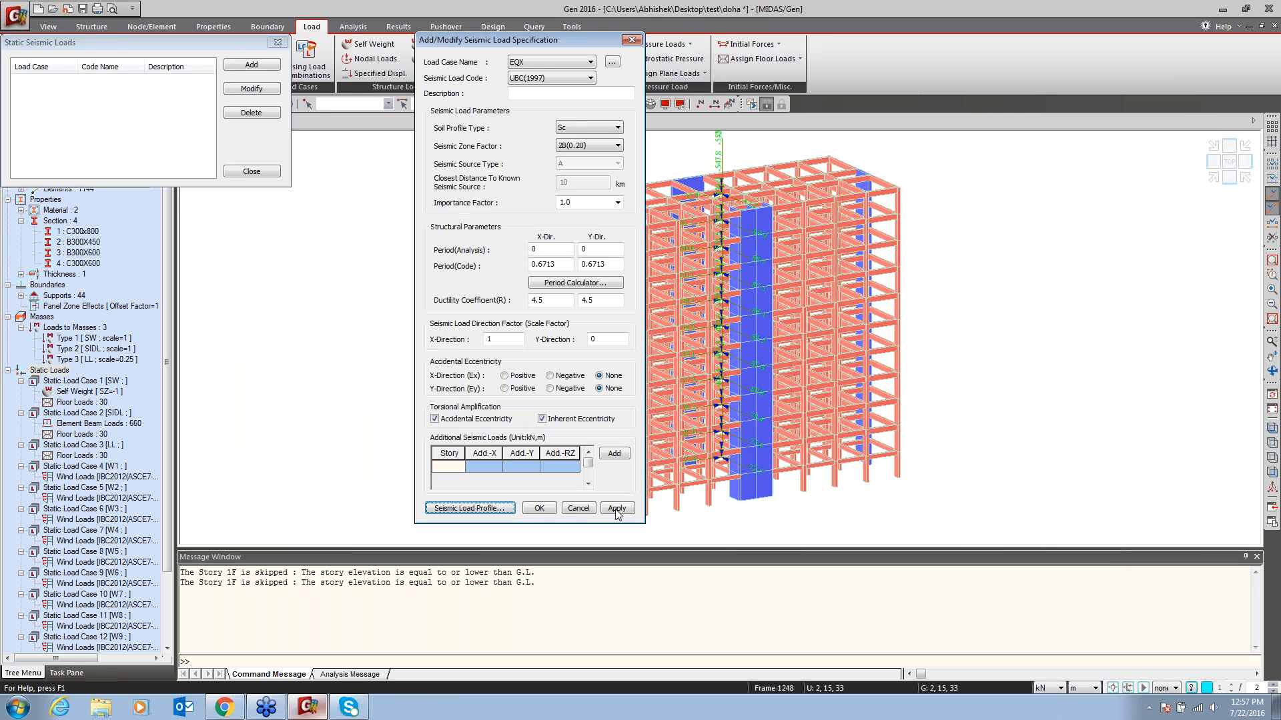
Apply the EQX seismic load and add EQY with the same parameters but scale factors 0 in X and 1 in Y
click(617, 509)
click(590, 62)
click(547, 228)
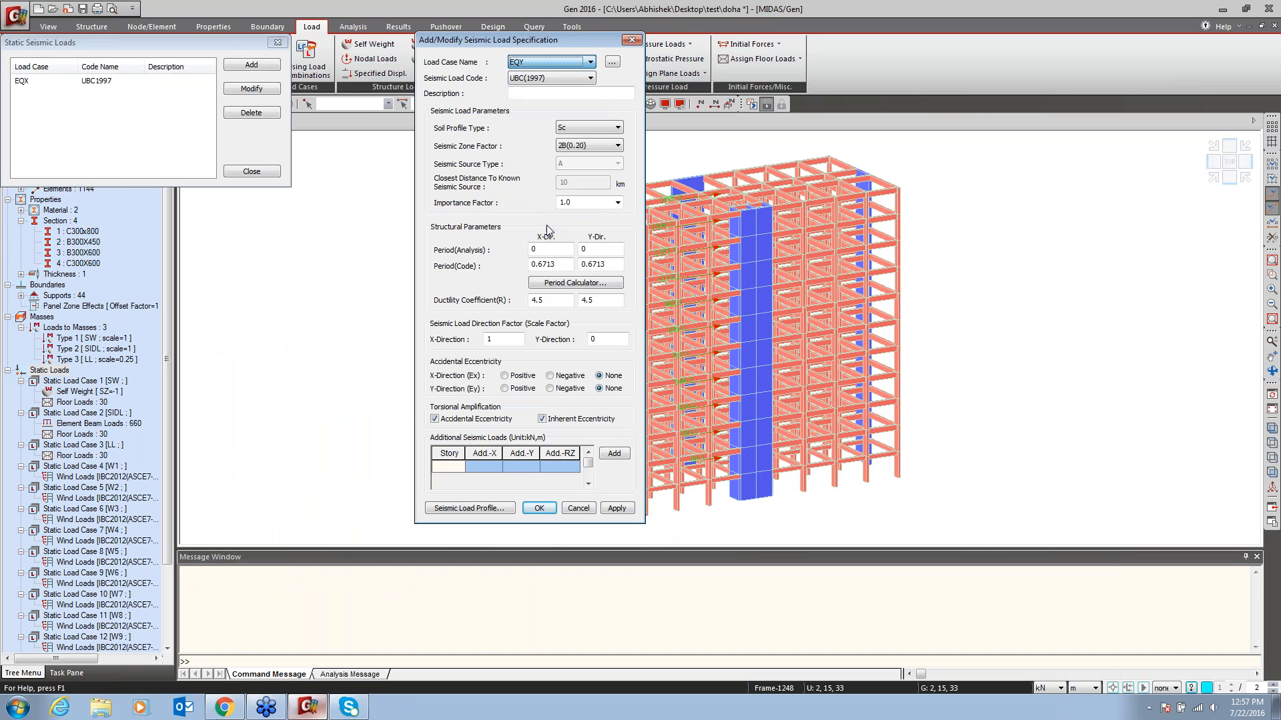
double_click(508, 339)
text(0)
double_click(606, 340)
text(1)
click(539, 508)
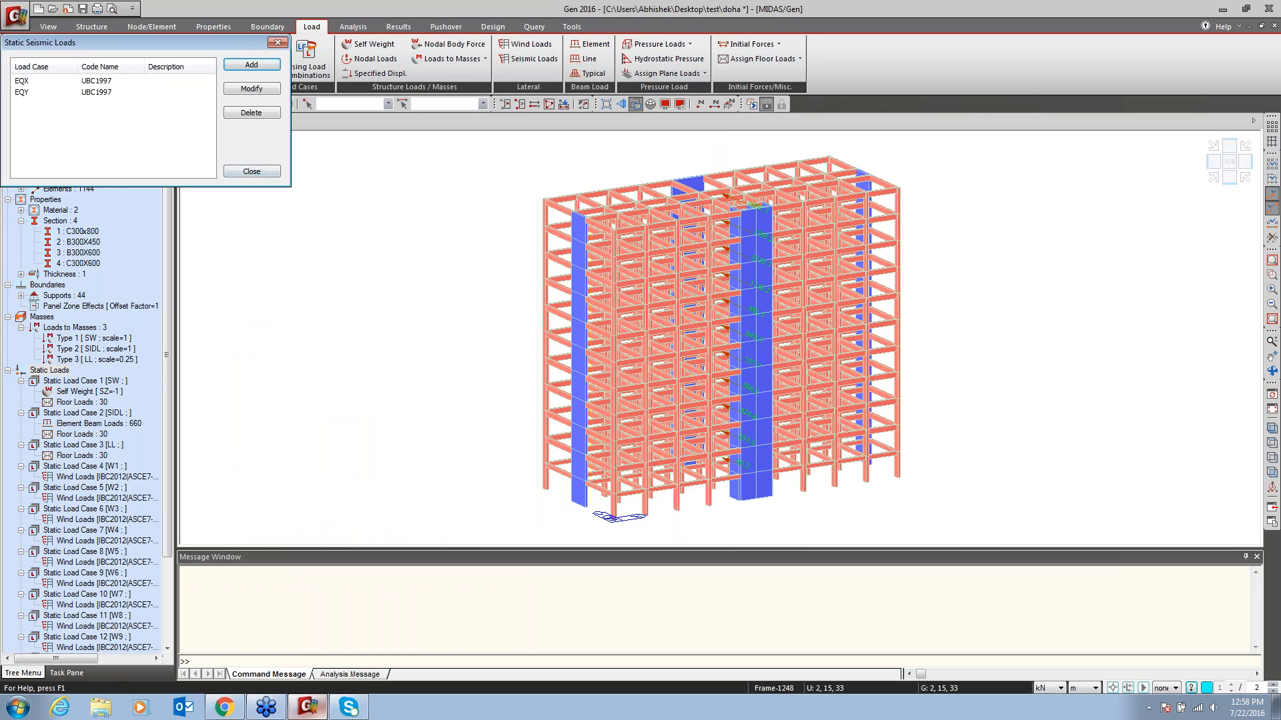
key(Escape)
Switch the model to wireframe and display the static seismic loads of load case EQX
middle_drag(663, 377, 727, 371)
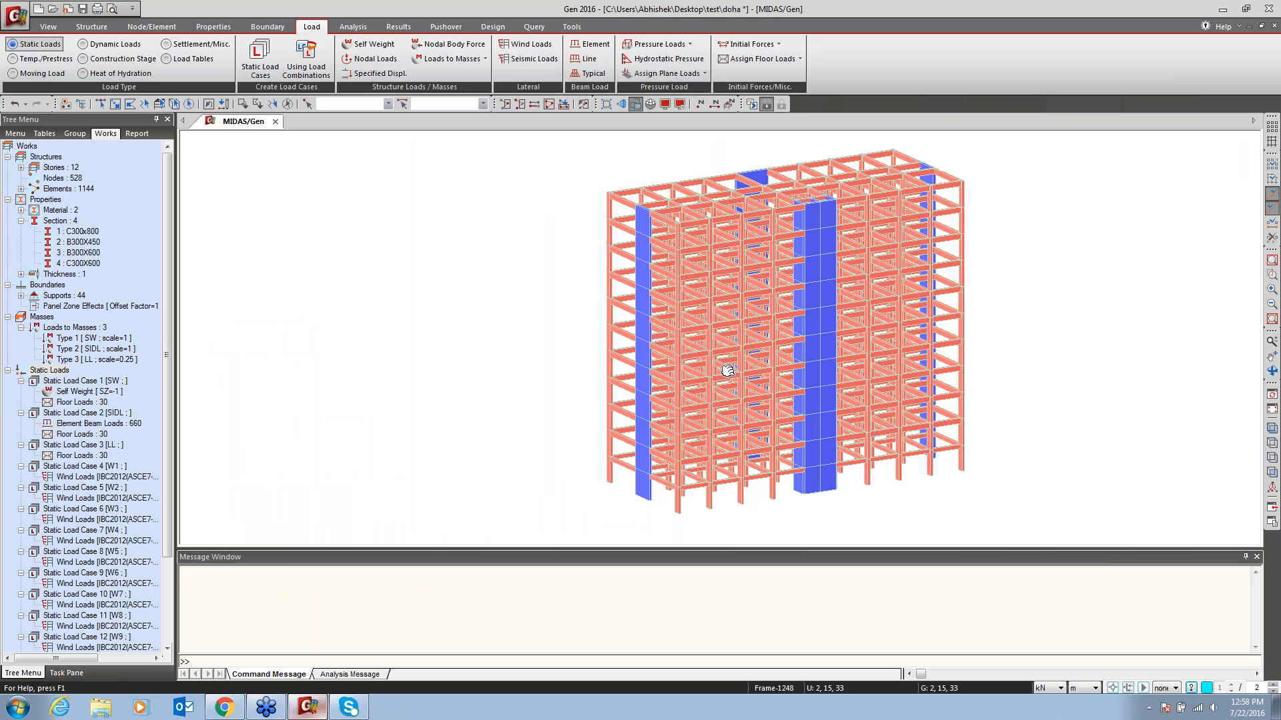
key(ctrl+h)
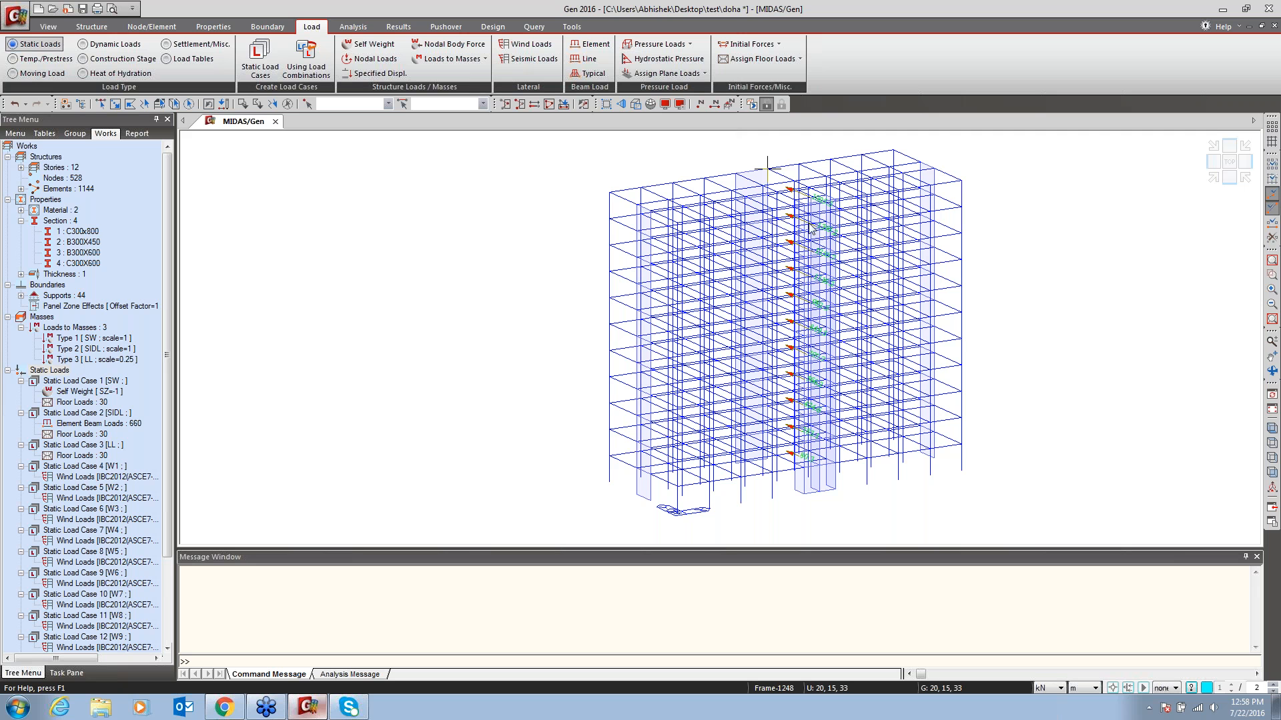
scroll(159, 414, down, 3)
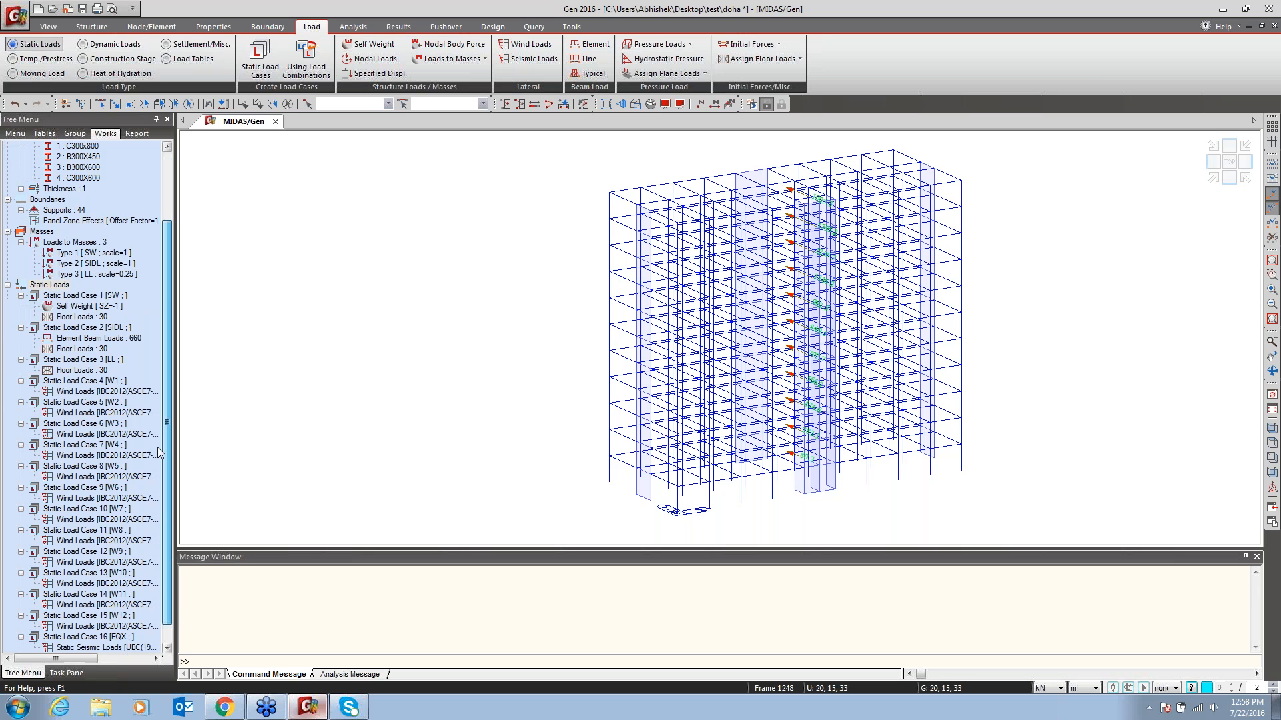
scroll(158, 447, down, 1)
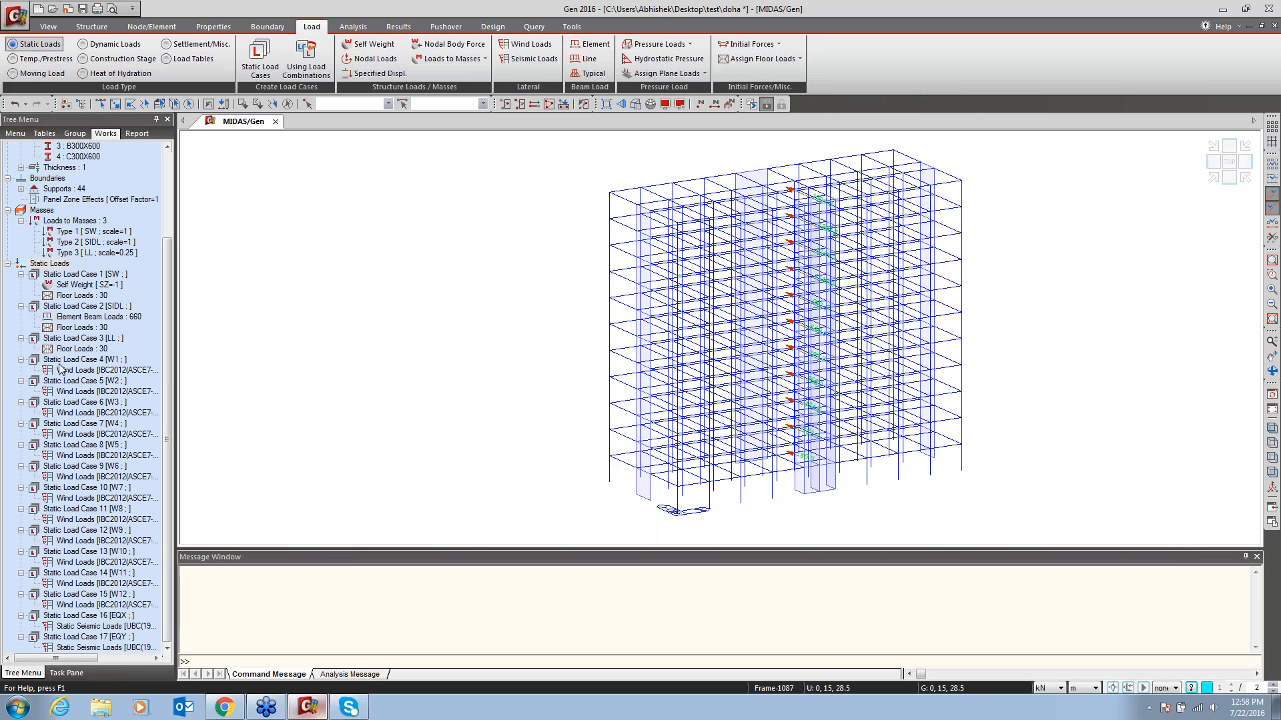
right_click(93, 628)
click(124, 654)
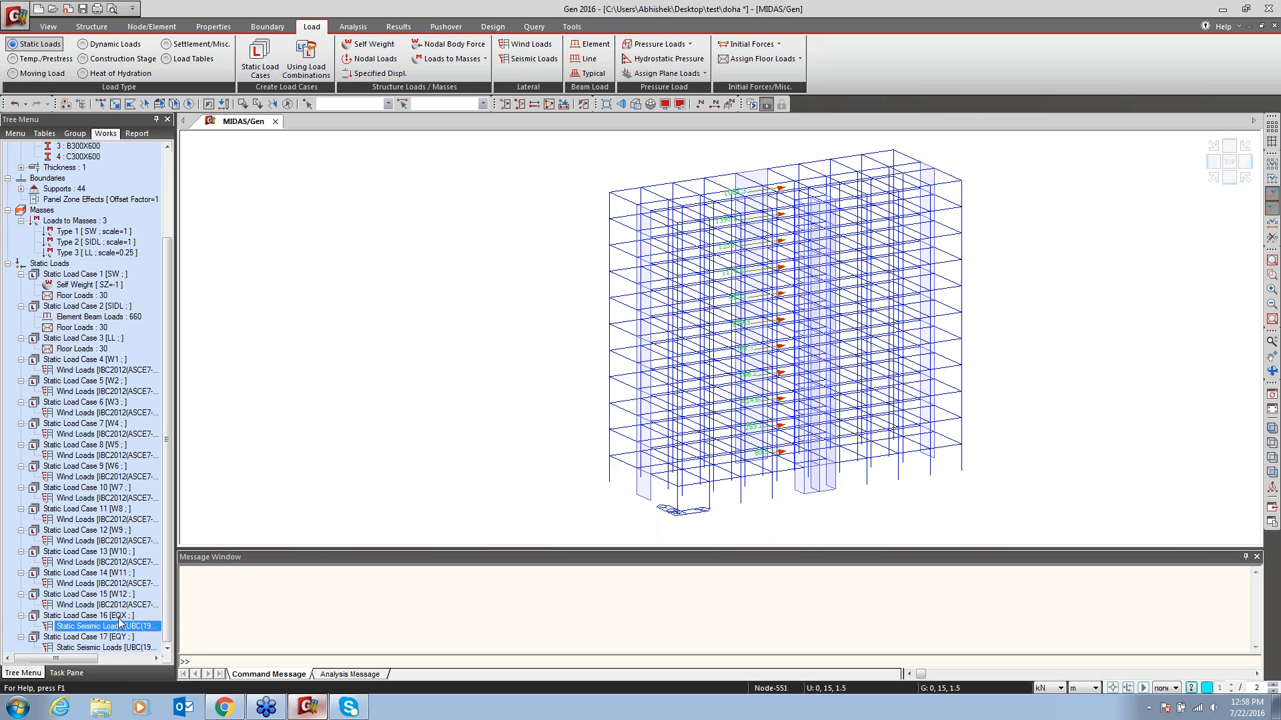
Hide the EQX static seismic loads and display those of load case EQY instead
right_click(105, 627)
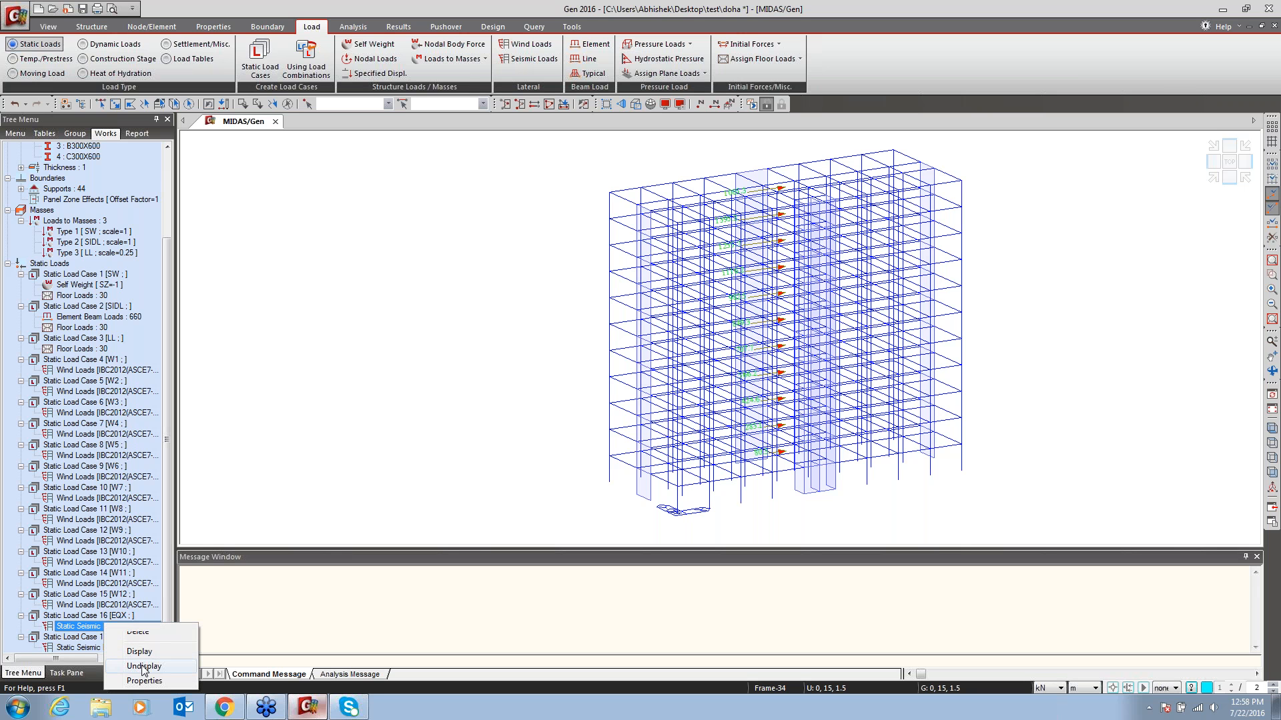
click(143, 667)
right_click(107, 648)
click(142, 607)
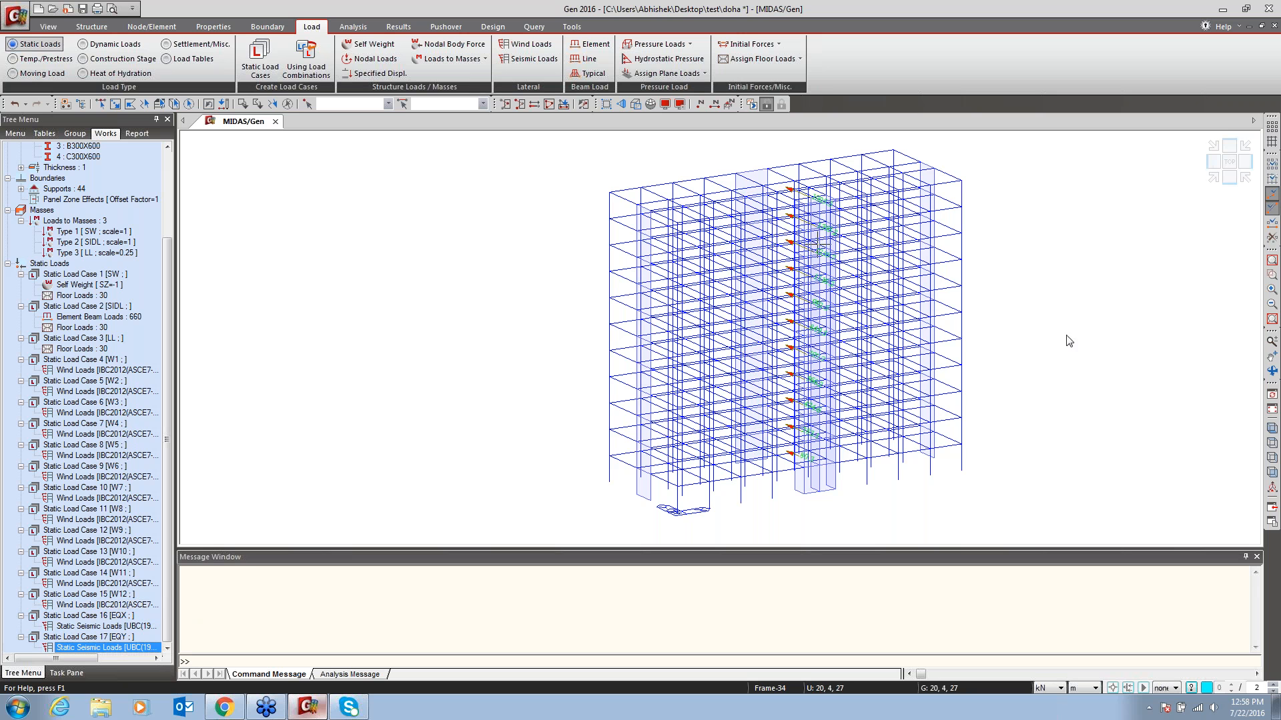
Hide the static seismic loads displayed for load case EQY
right_click(123, 654)
click(164, 624)
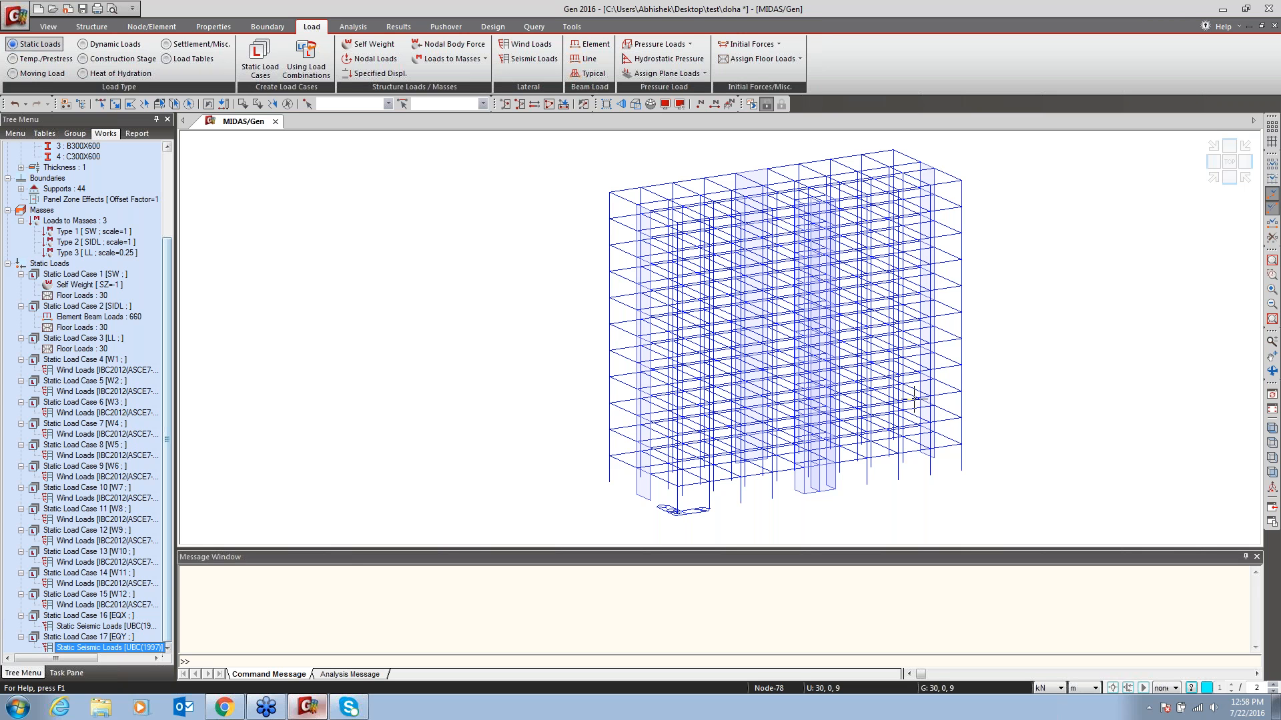
Add a response spectrum function generated from the UBC(1997) design spectrum with soil profile Sc and seismic zone 2B (0.20)
click(206, 64)
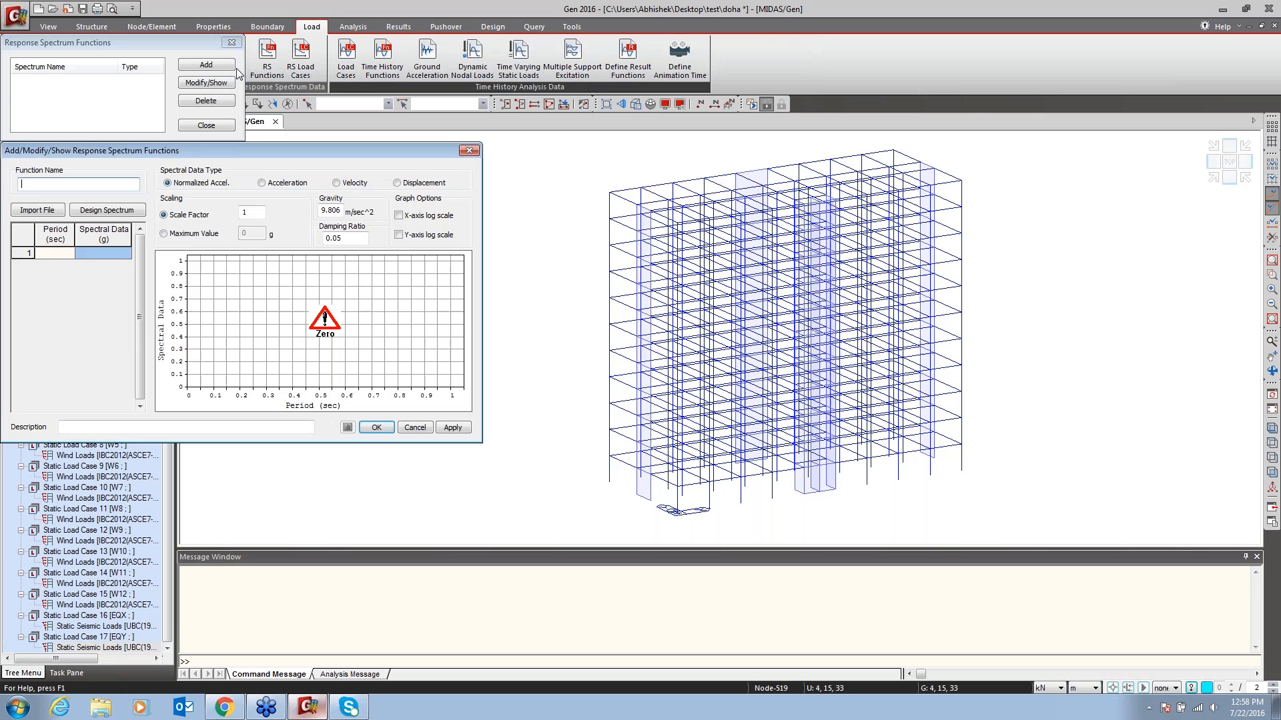
drag(260, 150, 710, 111)
click(557, 171)
click(729, 148)
click(707, 188)
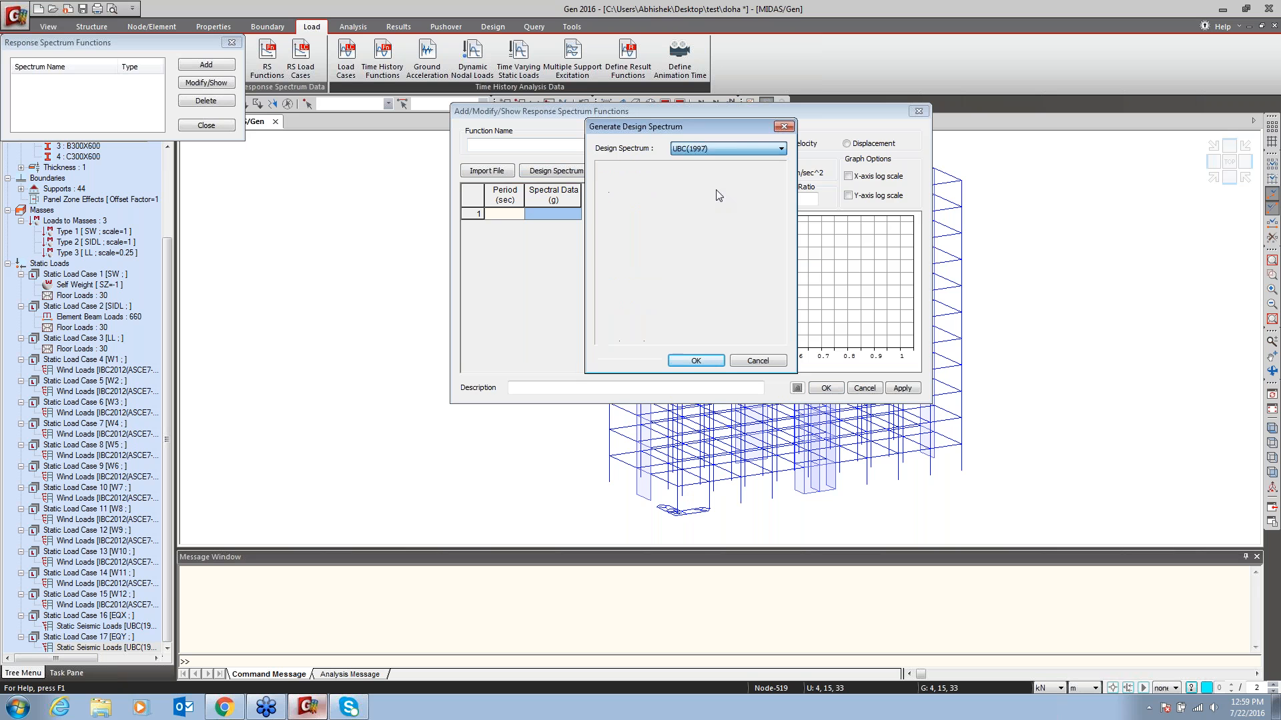
click(740, 208)
click(737, 238)
click(741, 223)
click(741, 255)
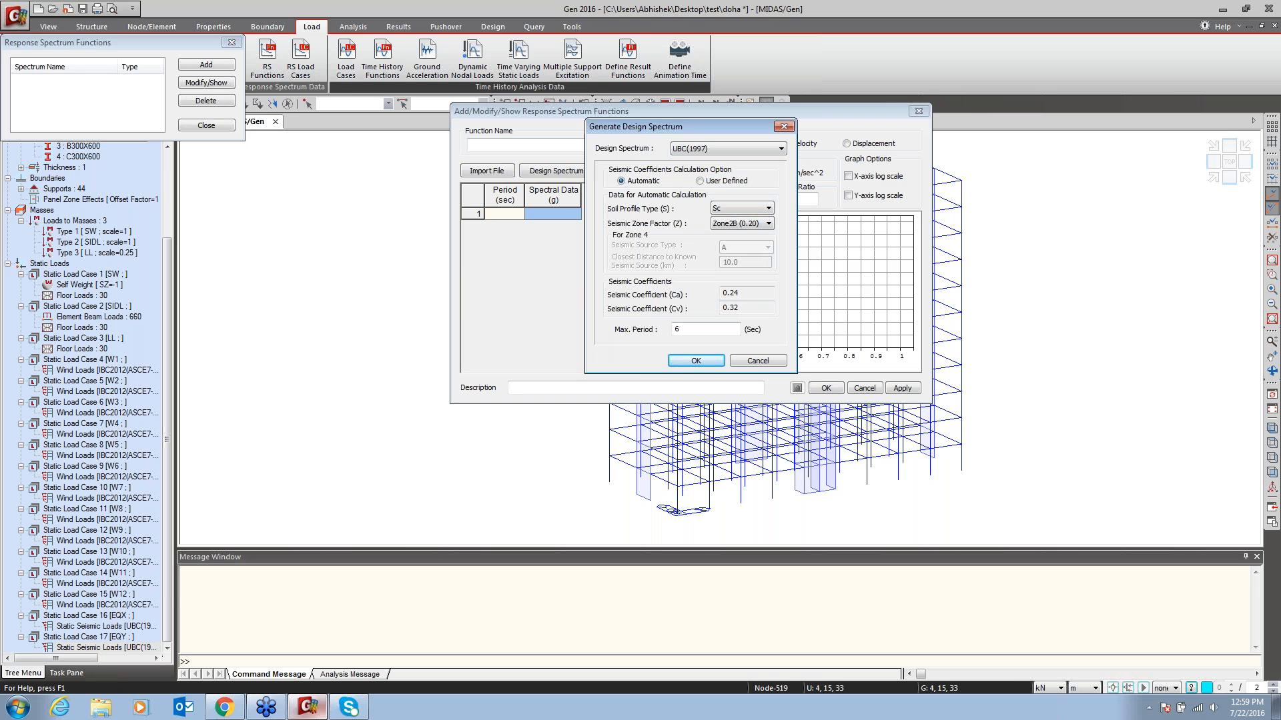
click(695, 361)
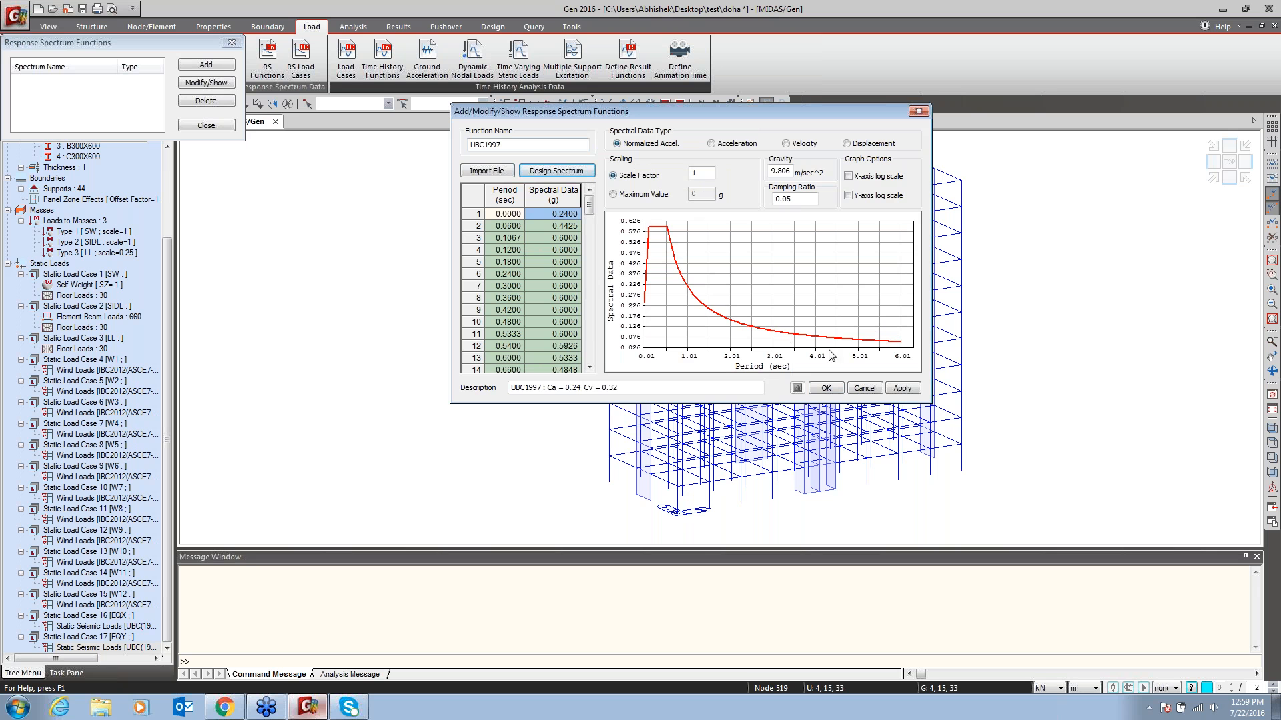
Set the UBC1997 function's spectral data type to Acceleration and save the function
click(723, 146)
click(745, 308)
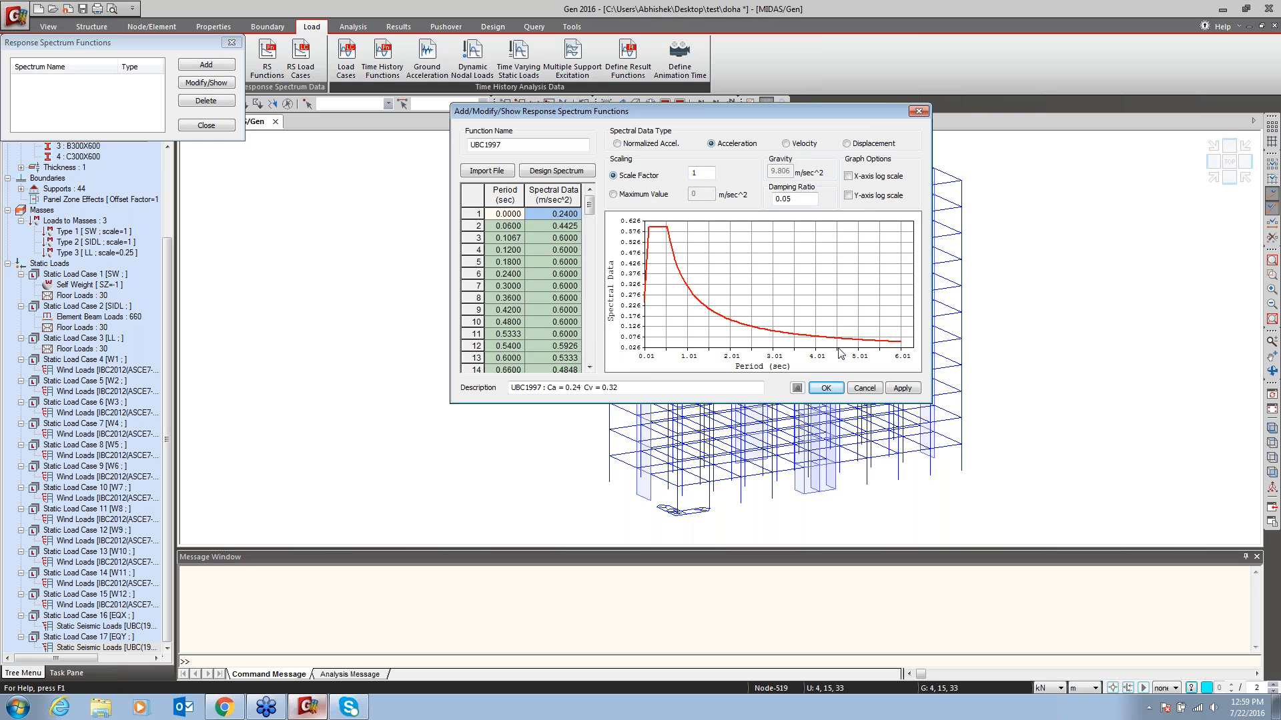
click(824, 389)
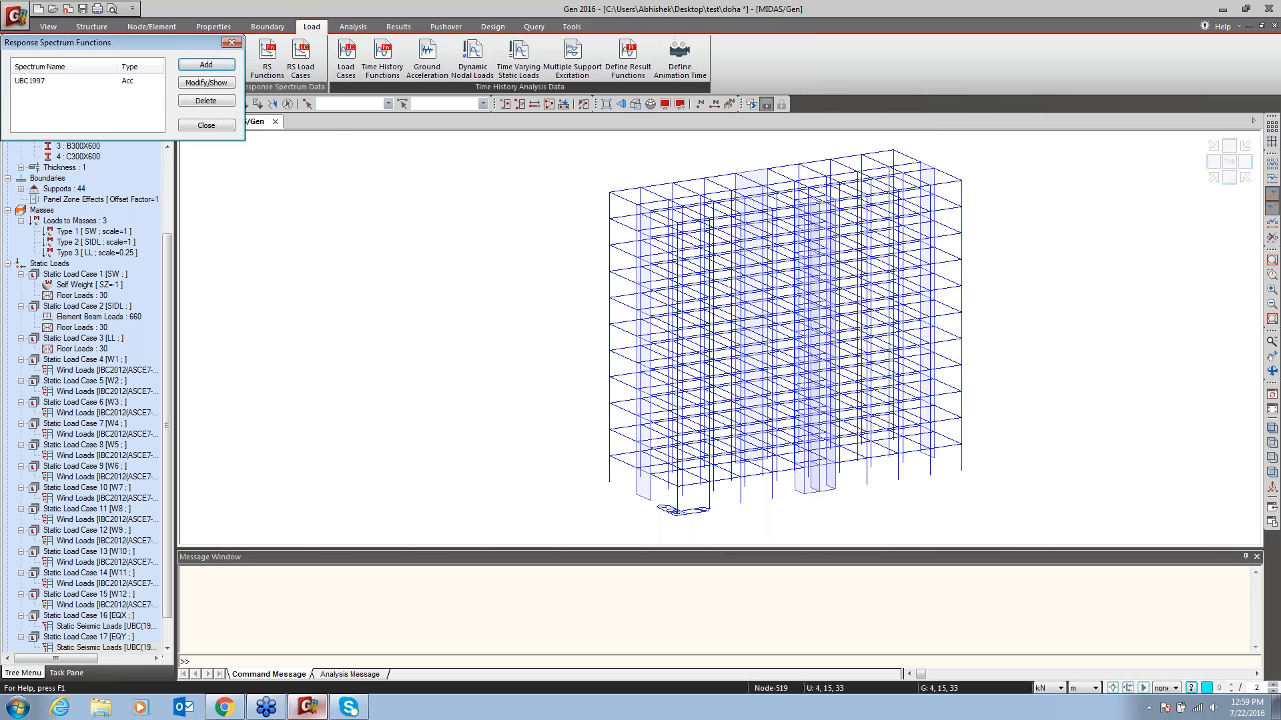
click(206, 124)
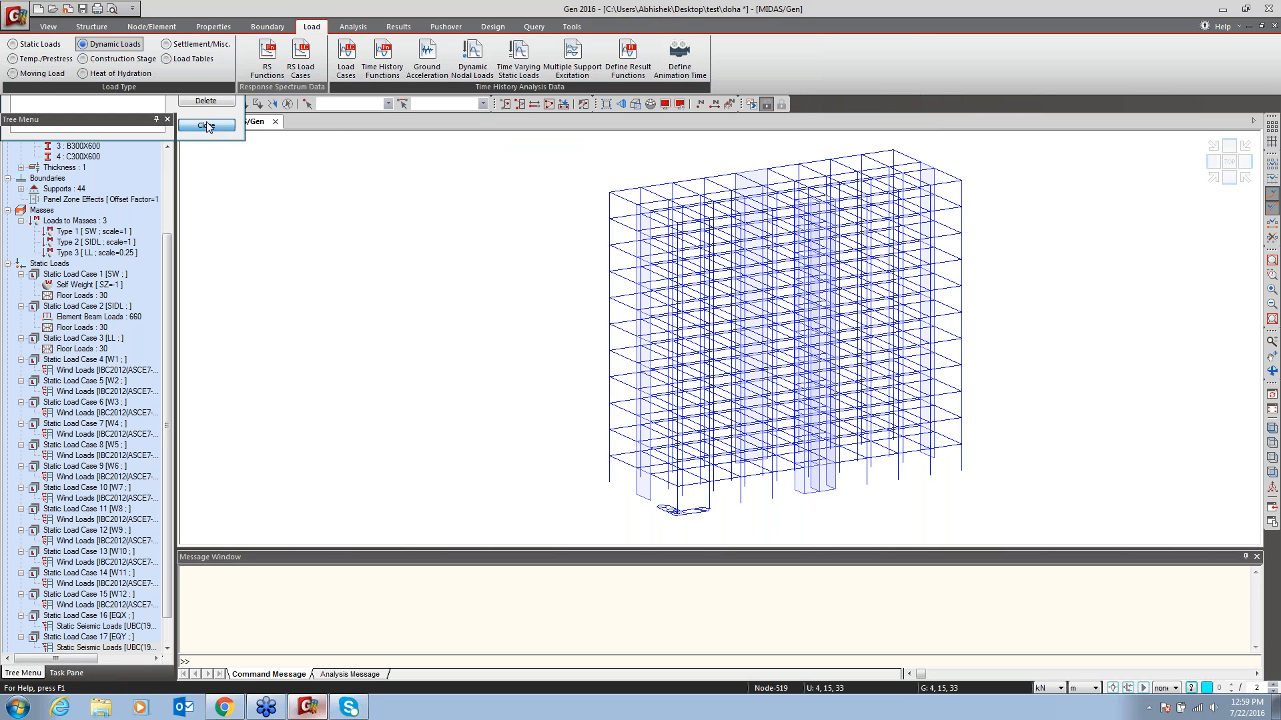
Add response spectrum load case RX in direction X-Y with excitation angle 0 and the UBC1997 spectrum function
click(302, 59)
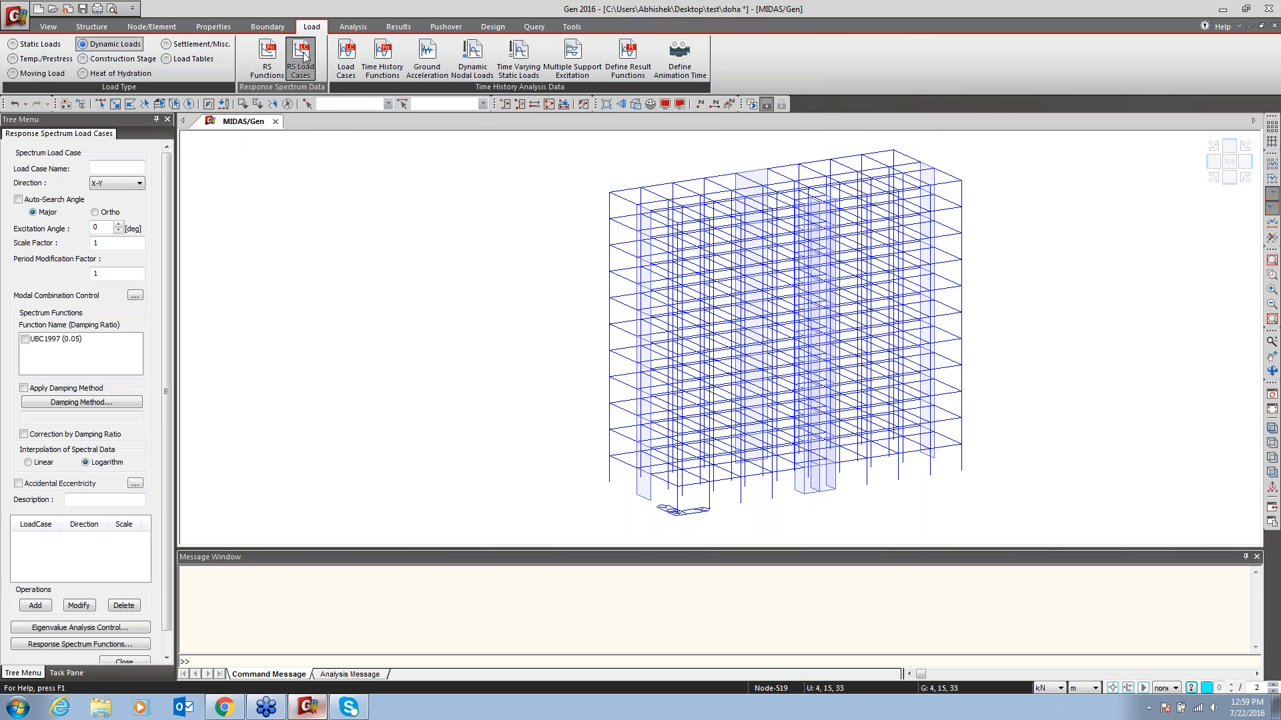
click(116, 167)
text(RX)
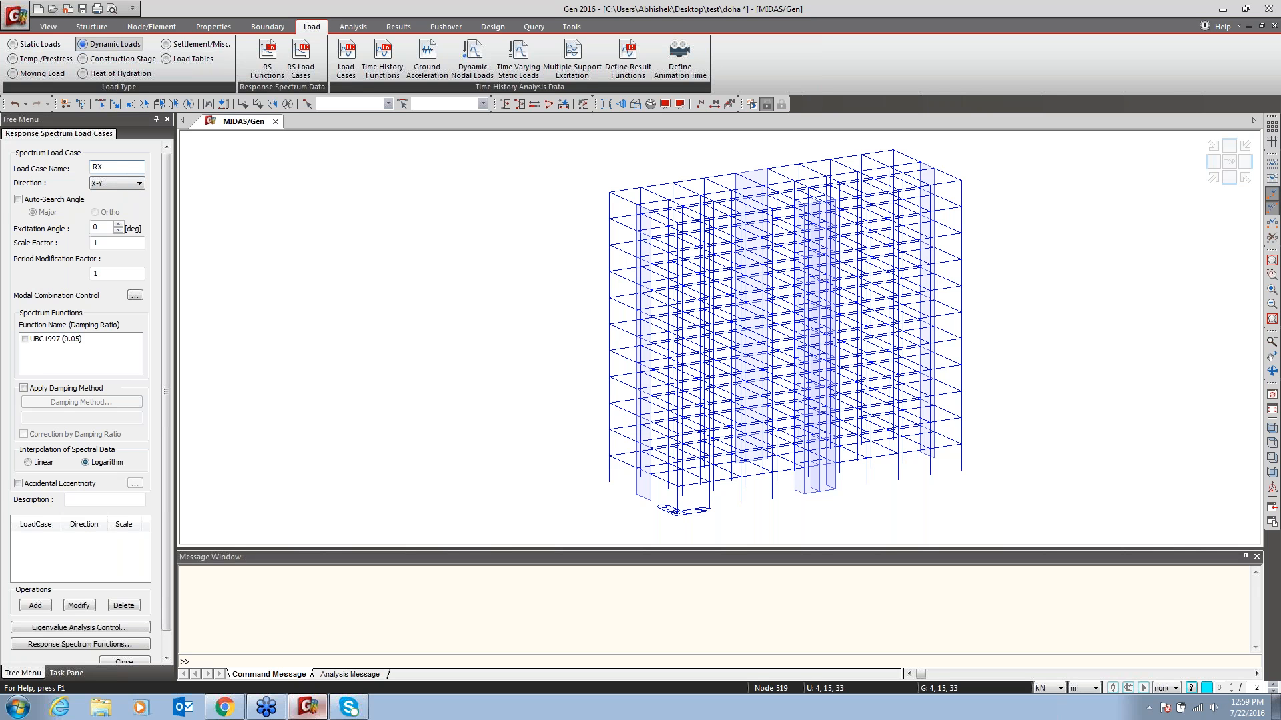
key(Tab)
click(26, 340)
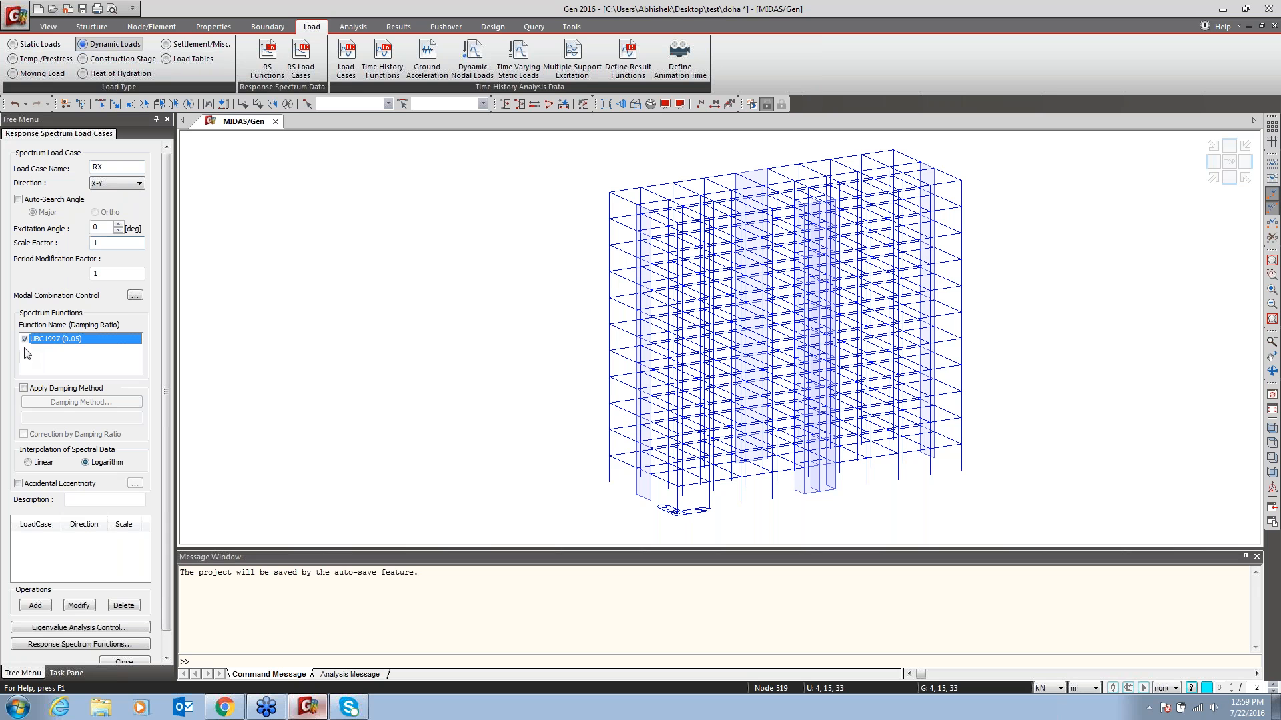
click(135, 296)
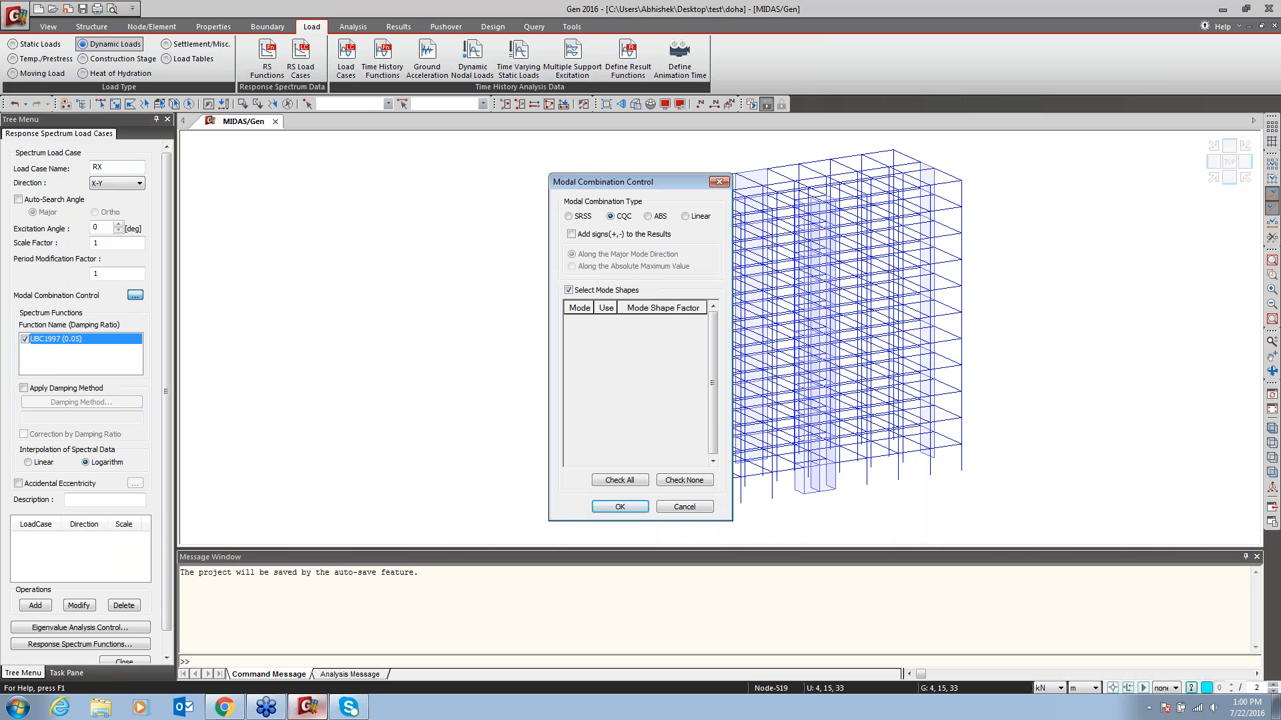
click(684, 507)
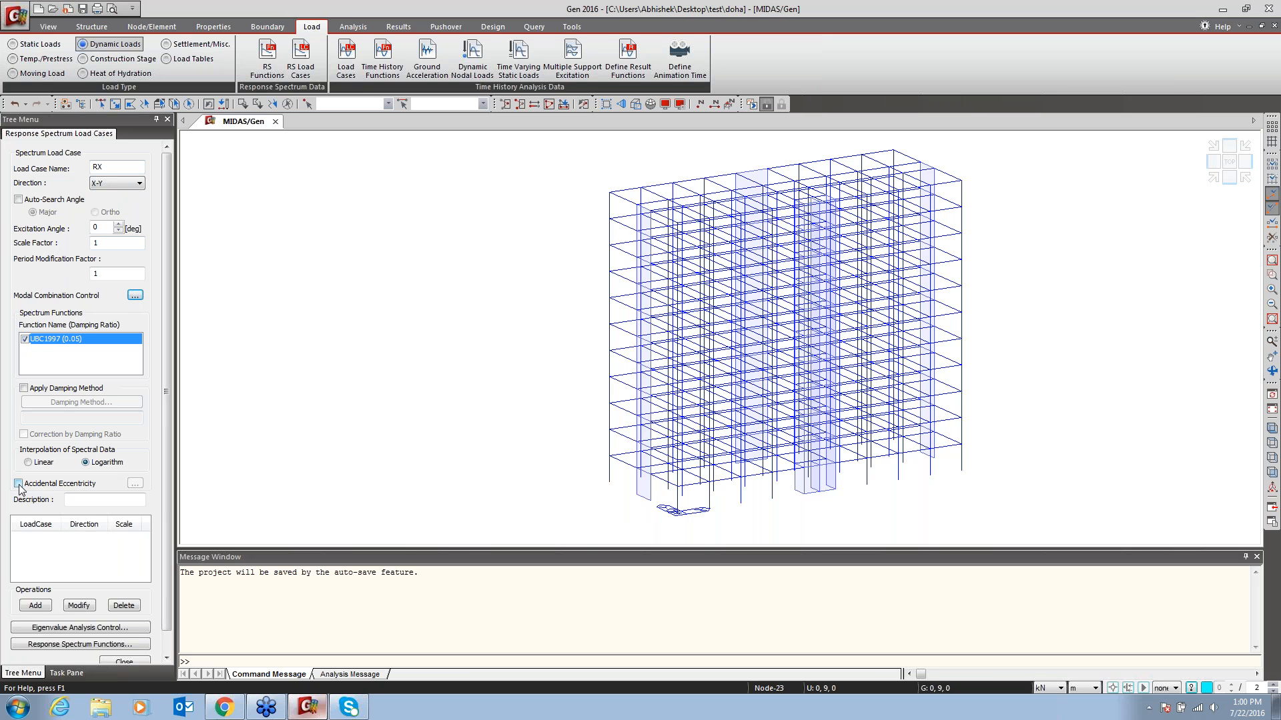
click(36, 605)
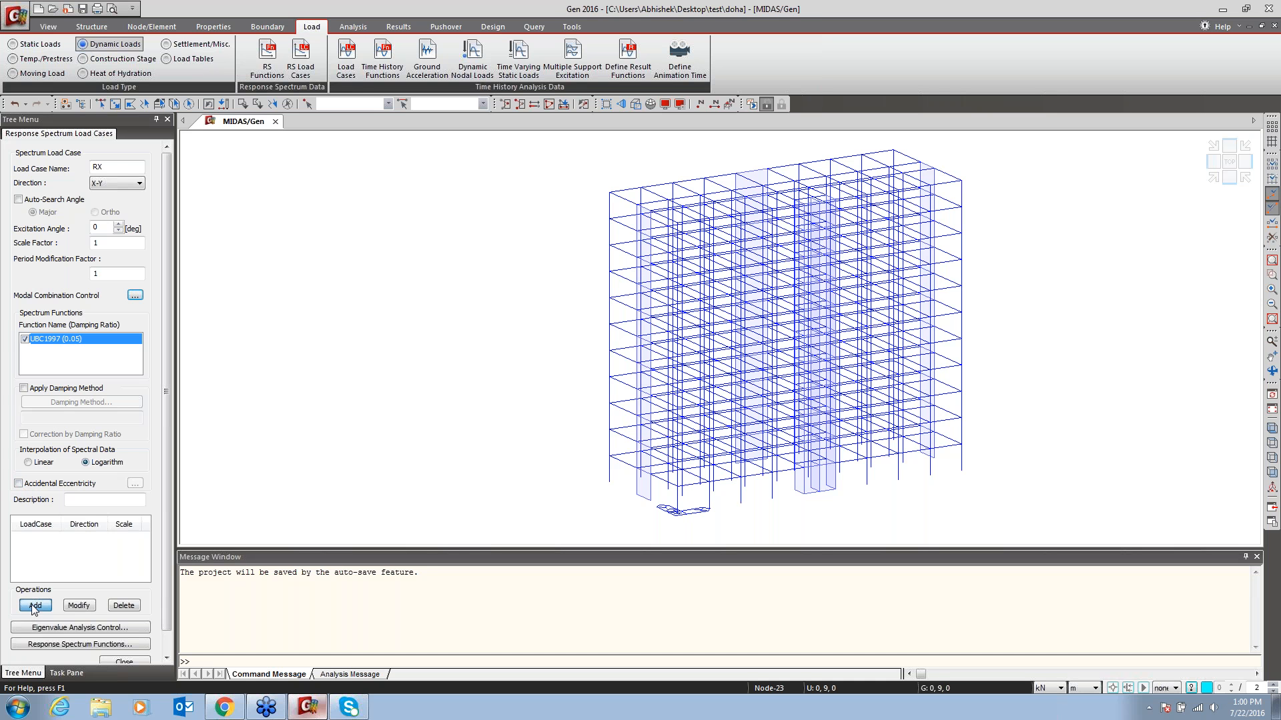
Add response spectrum load case RY with the same settings but an excitation angle of 90 degrees
key(BackSpace)
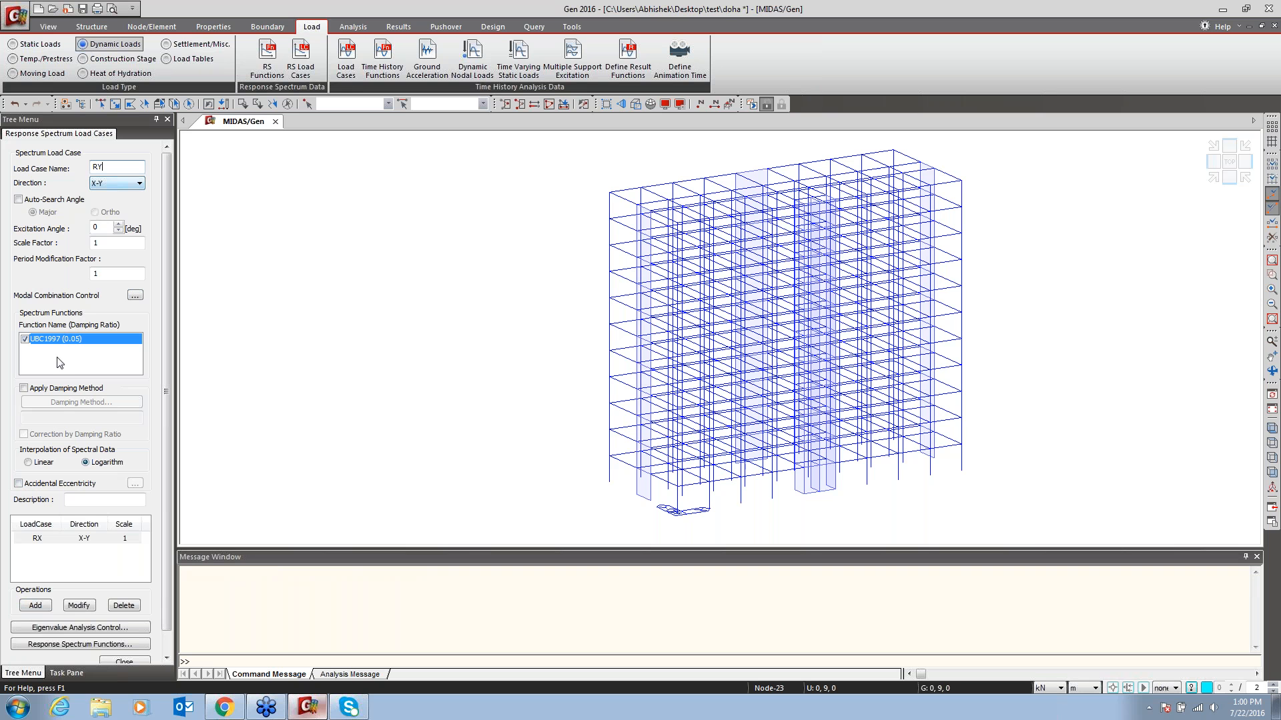
double_click(98, 228)
text(90)
click(116, 246)
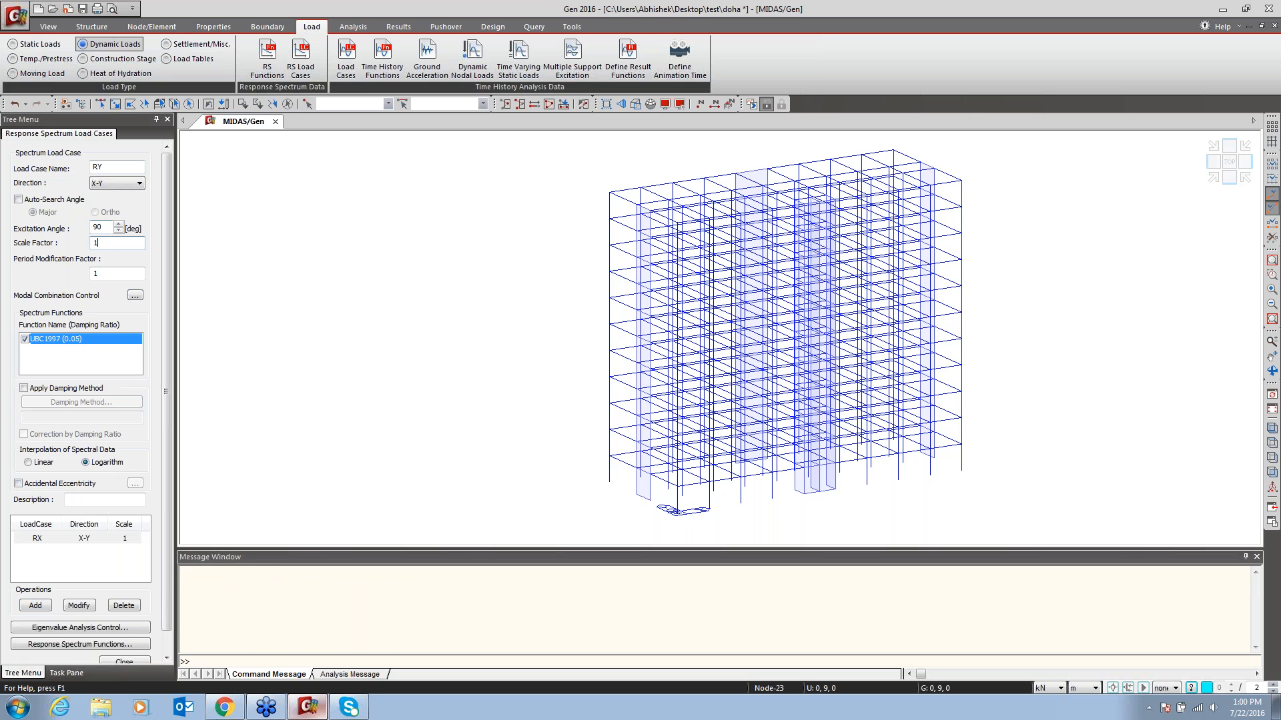
key(shift+Tab)
click(35, 605)
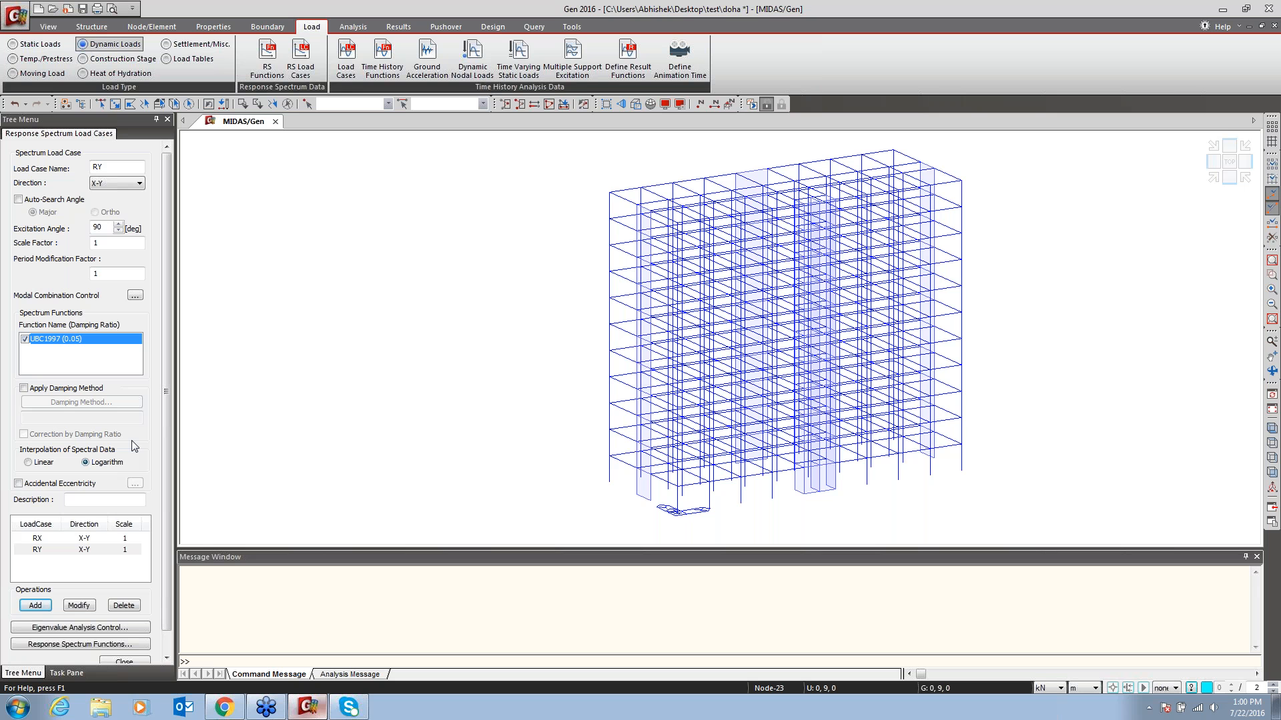
Set the eigenvalue analysis type to Ritz Vectors and add Ground Acc X with 5 generations as a starting load vector
click(55, 634)
drag(266, 52, 404, 140)
click(327, 158)
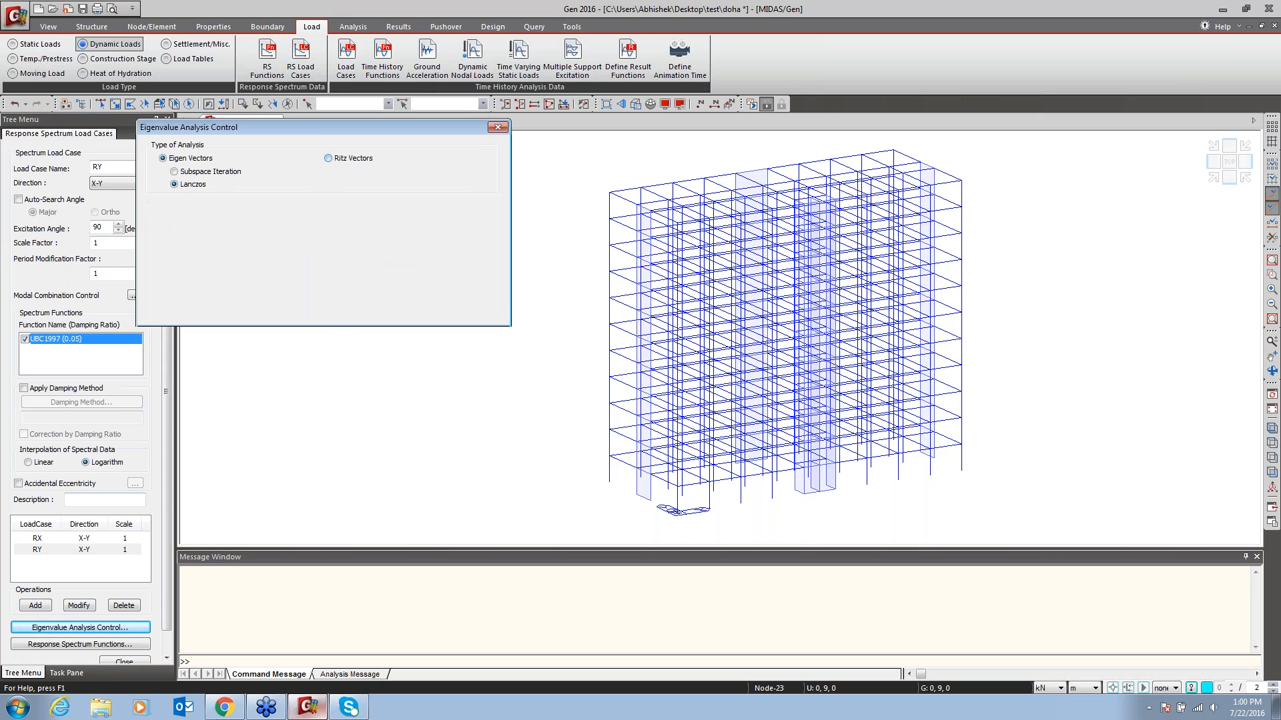
click(259, 235)
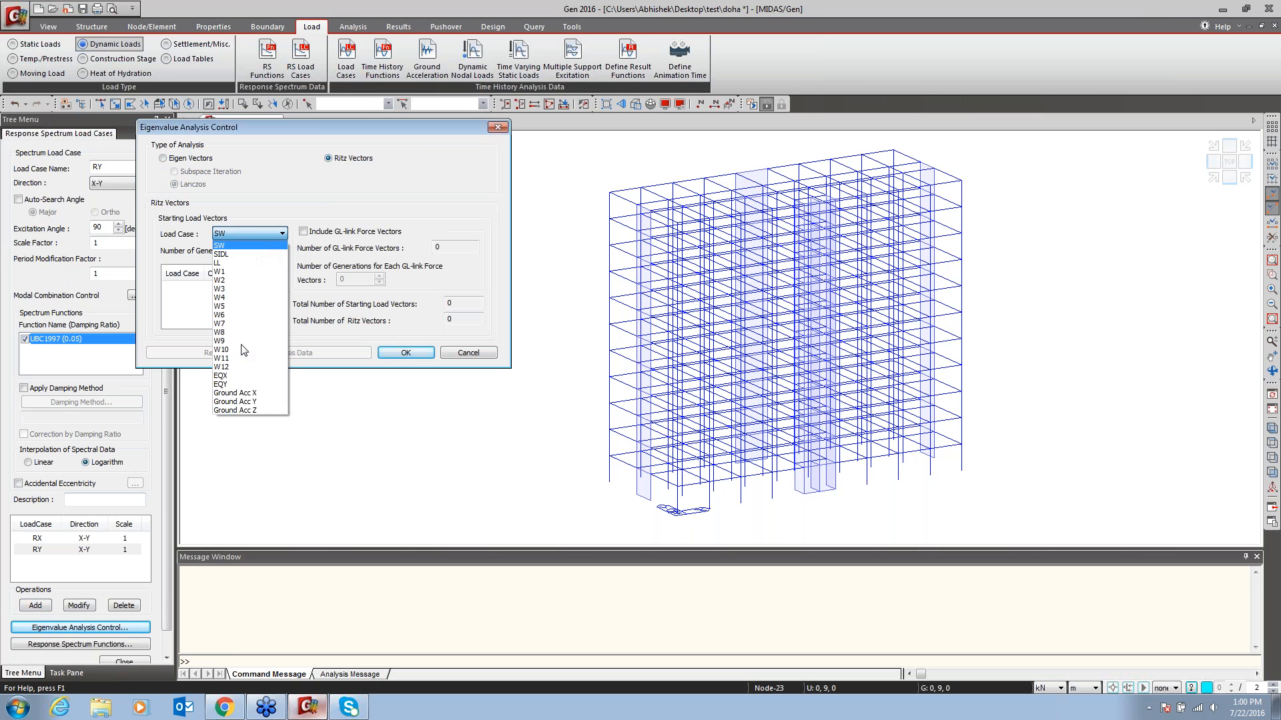
click(244, 394)
text(5)
click(267, 271)
Add Ground Acc Y and Ground Acc Z with 5 generations each as starting load vectors and accept the eigenvalue analysis settings
click(260, 235)
click(254, 403)
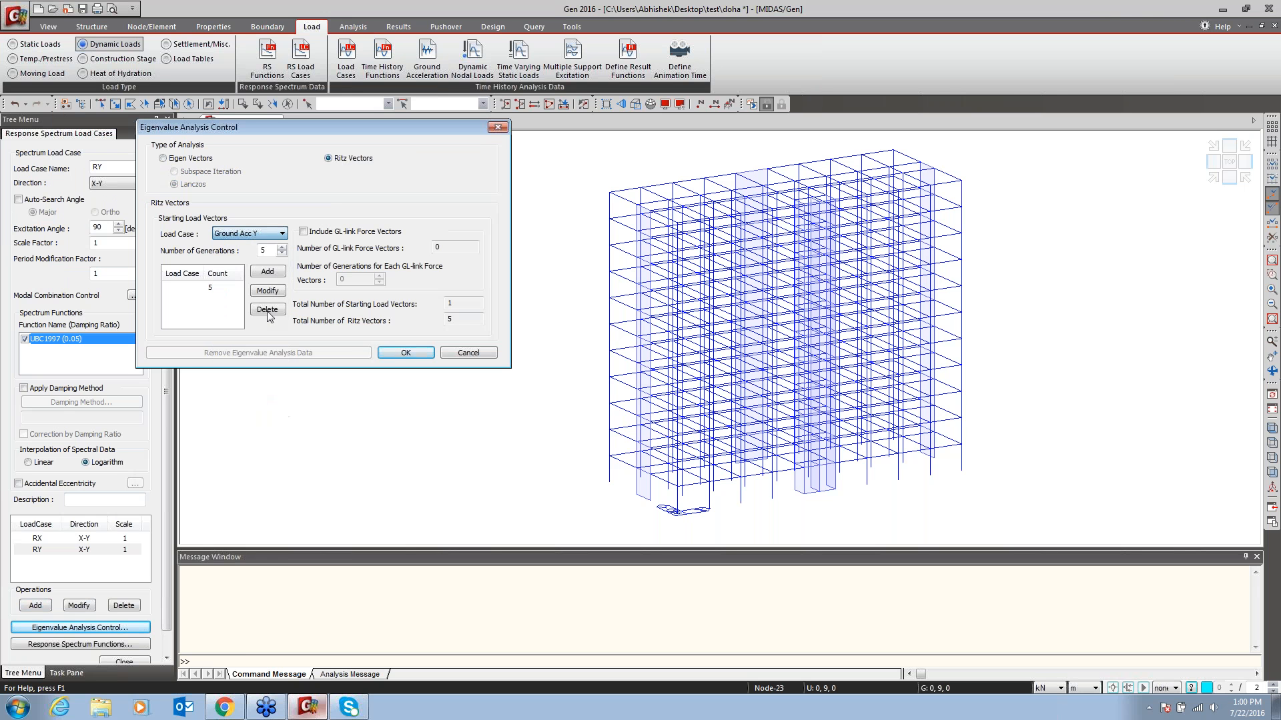
click(268, 272)
click(267, 234)
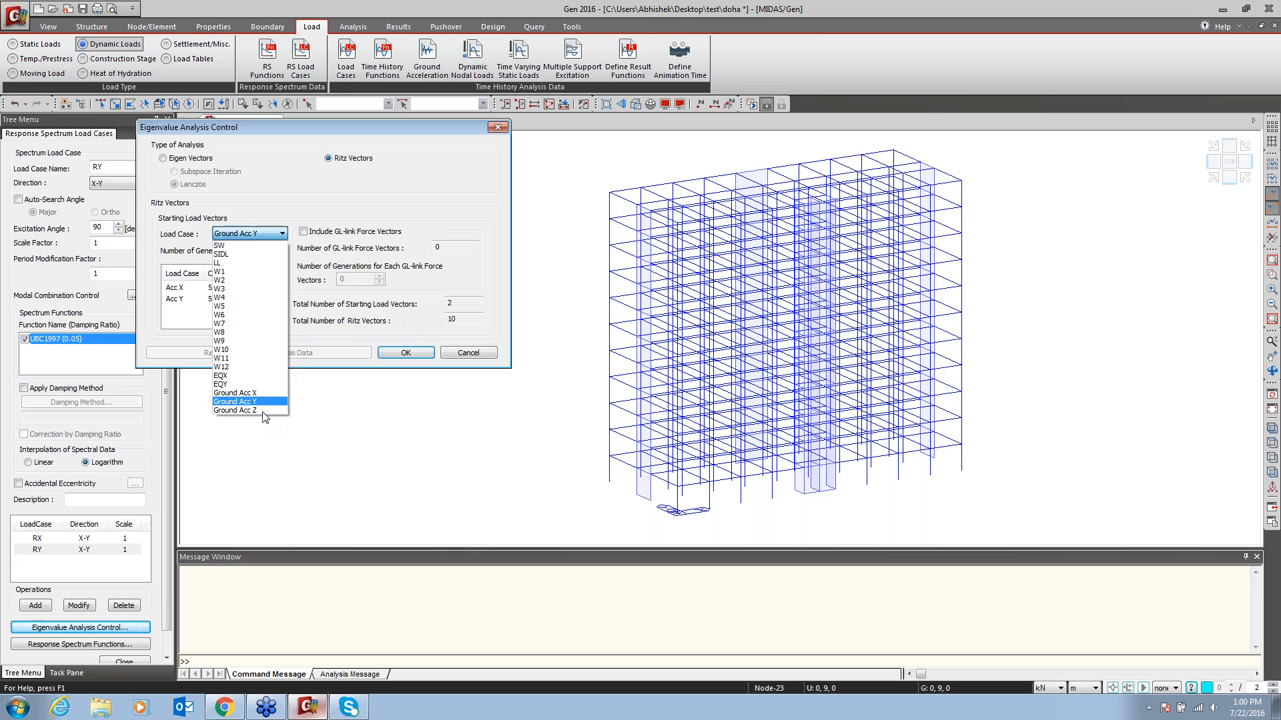
click(241, 411)
click(267, 271)
mouse_move(462, 302)
mouse_down()
mouse_move(403, 304)
mouse_move(429, 325)
mouse_up()
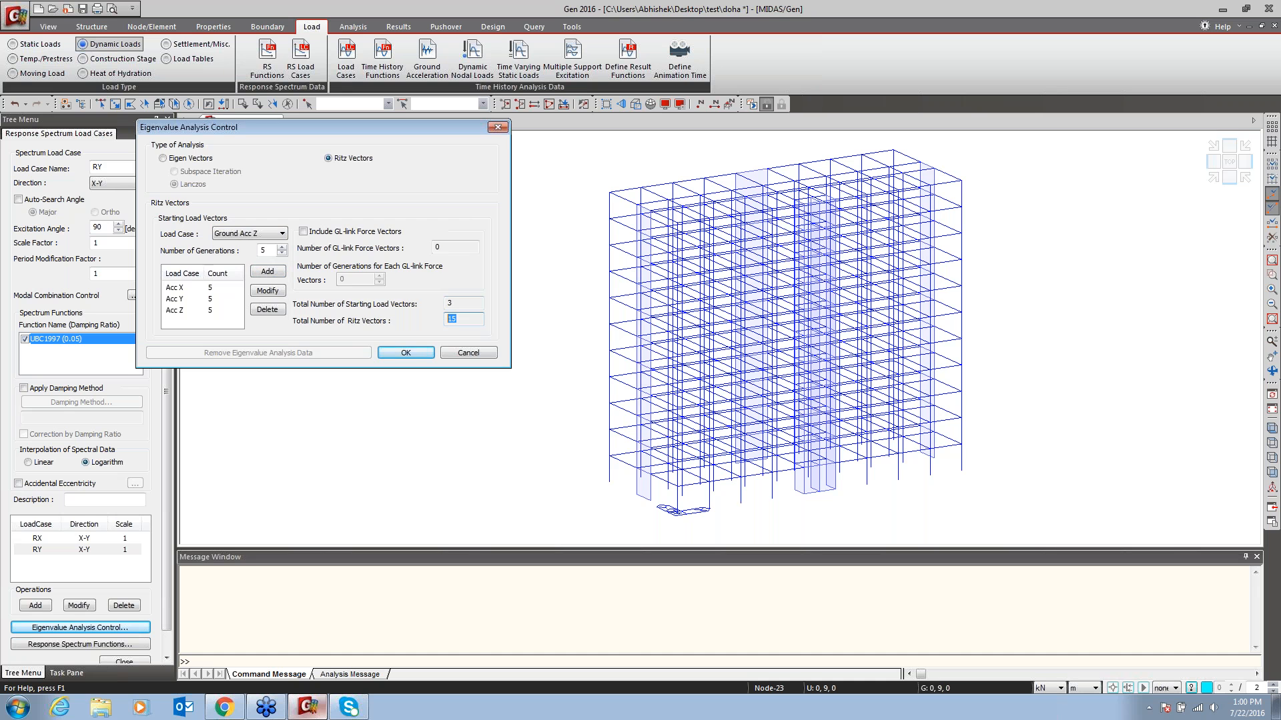
click(407, 351)
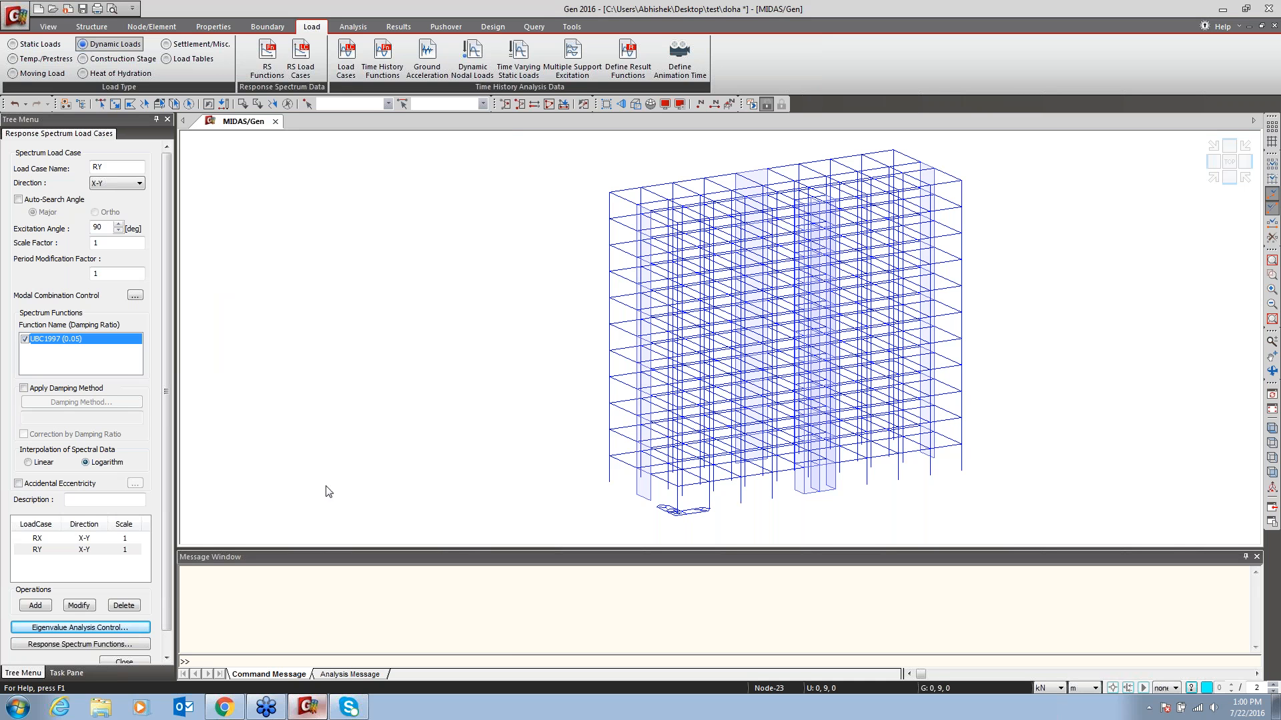
scroll(171, 587, down, 1)
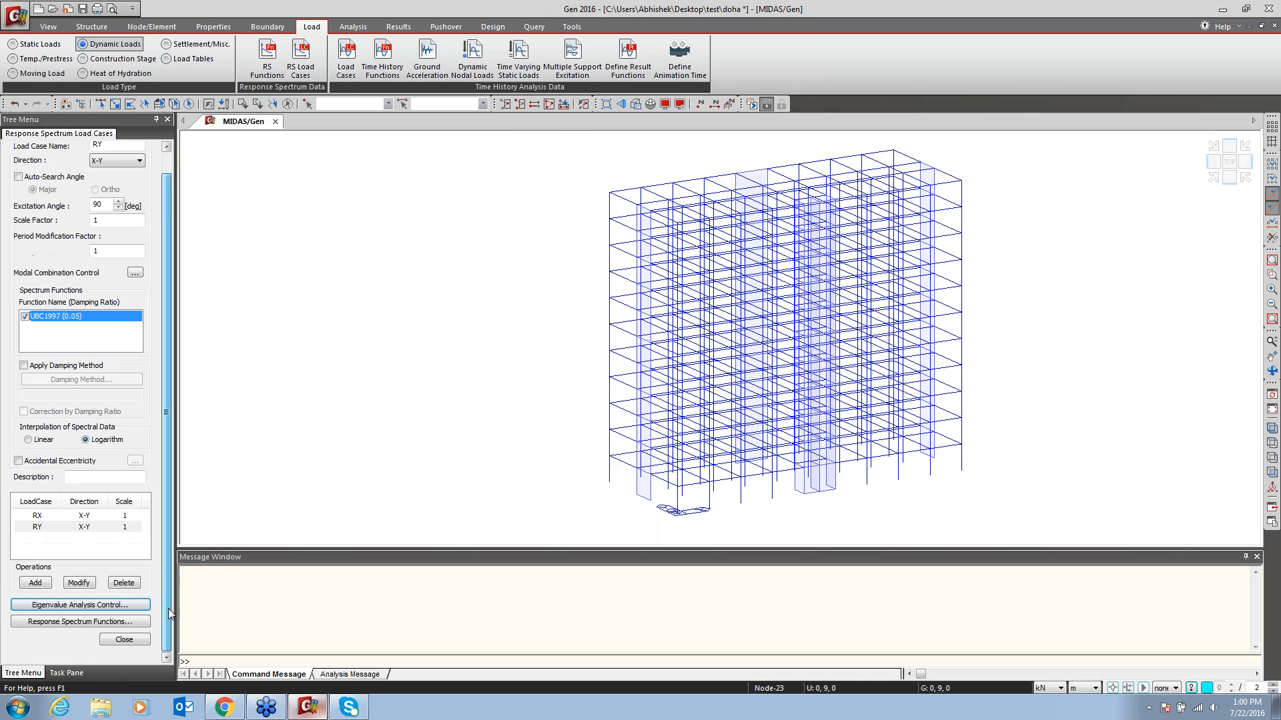
click(125, 639)
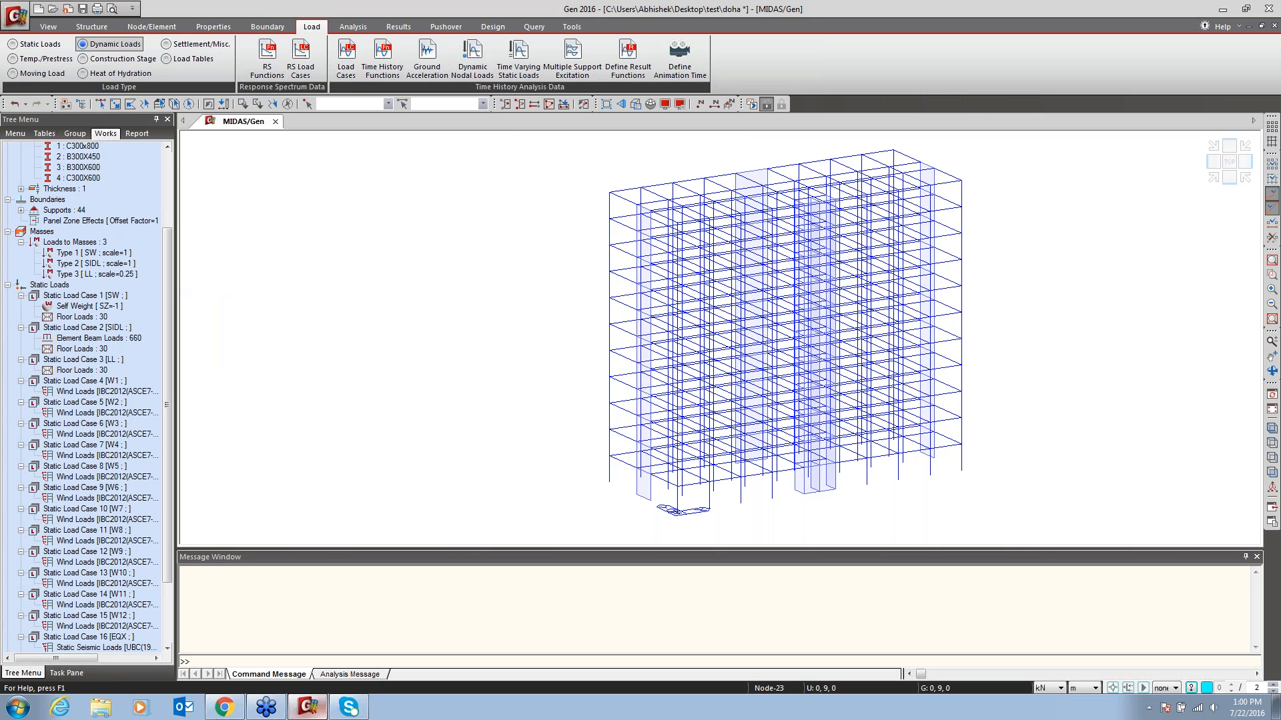
Check the eigenvalue and response spectrum entries in the works tree, save the model and perform the analysis
scroll(170, 214, up, 4)
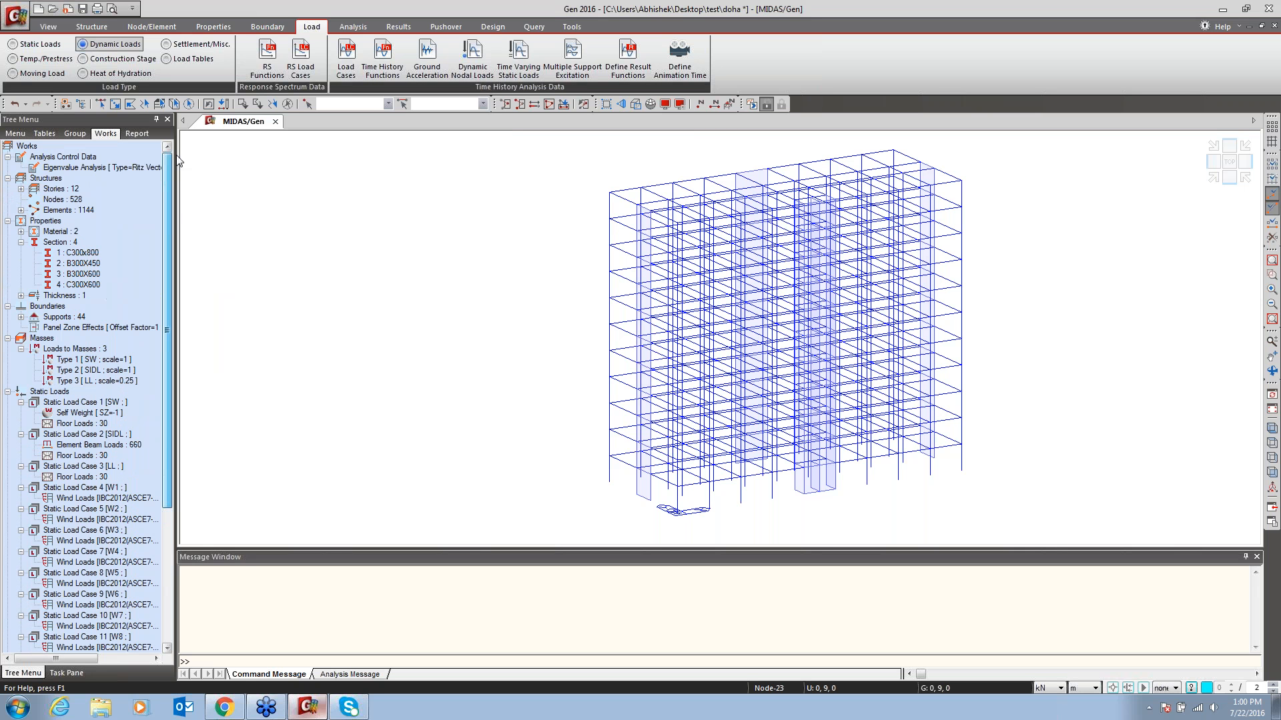
click(112, 168)
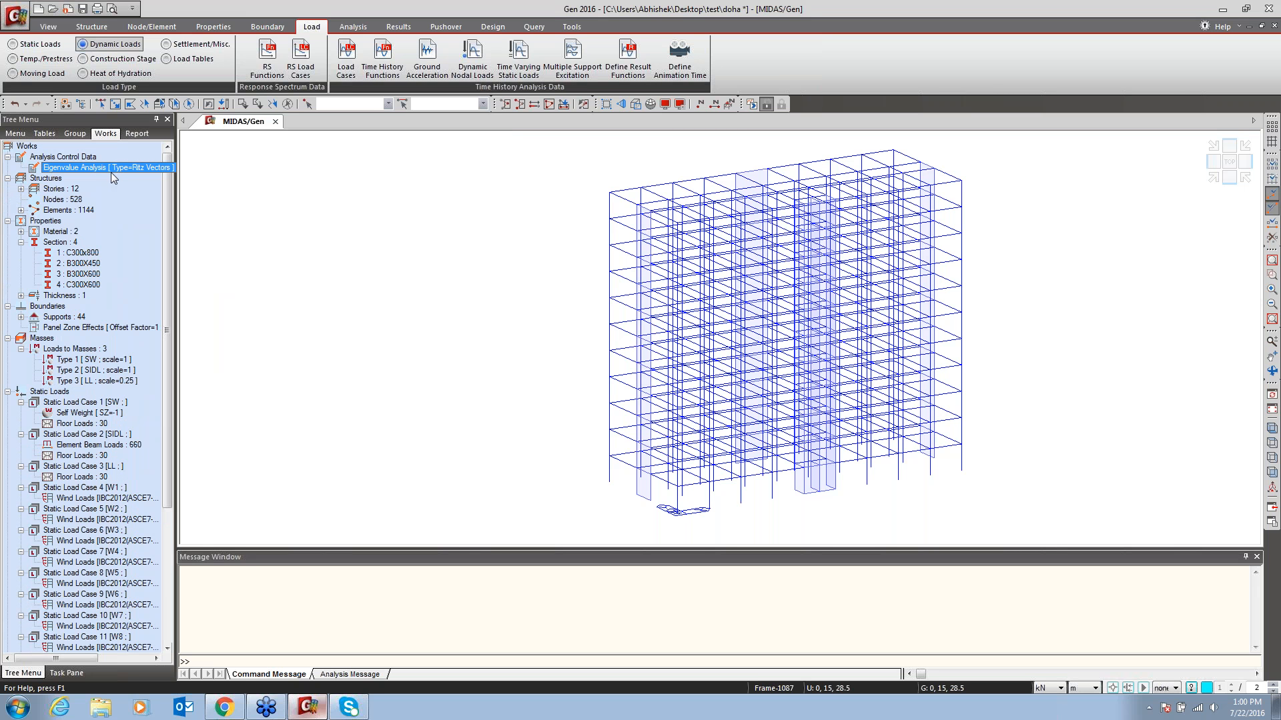
scroll(157, 304, down, 6)
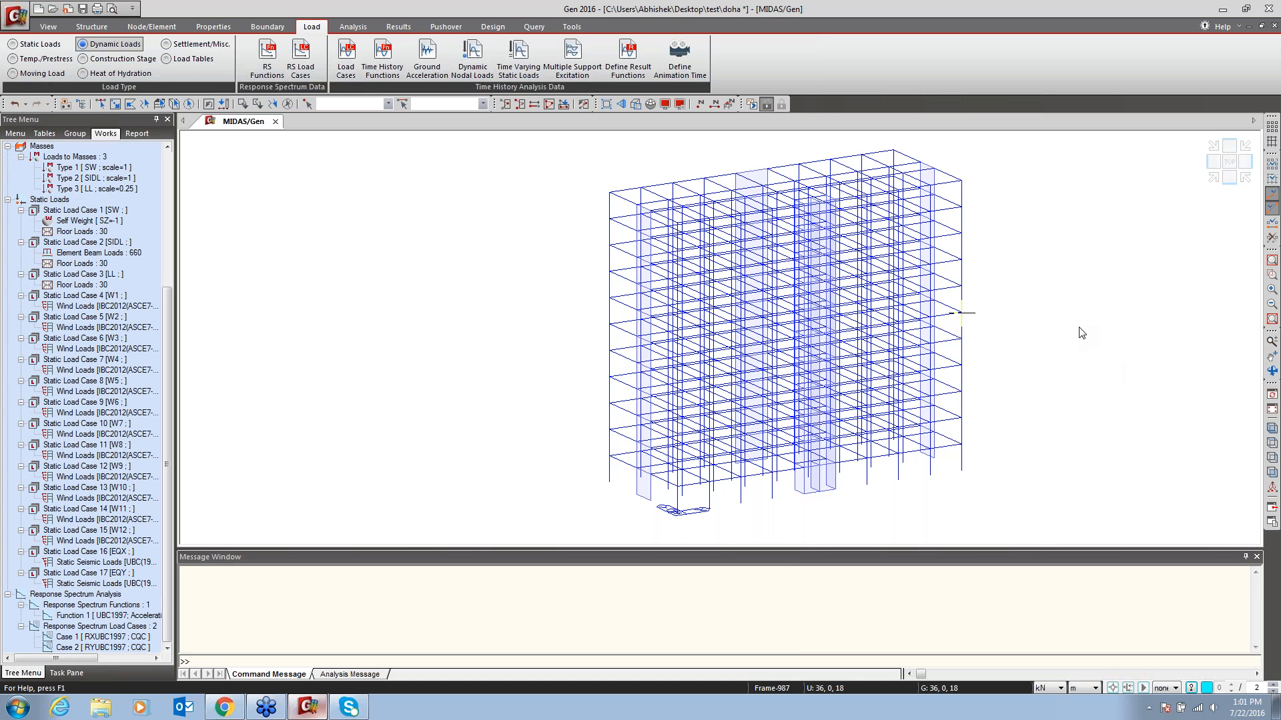
key(ctrl+s)
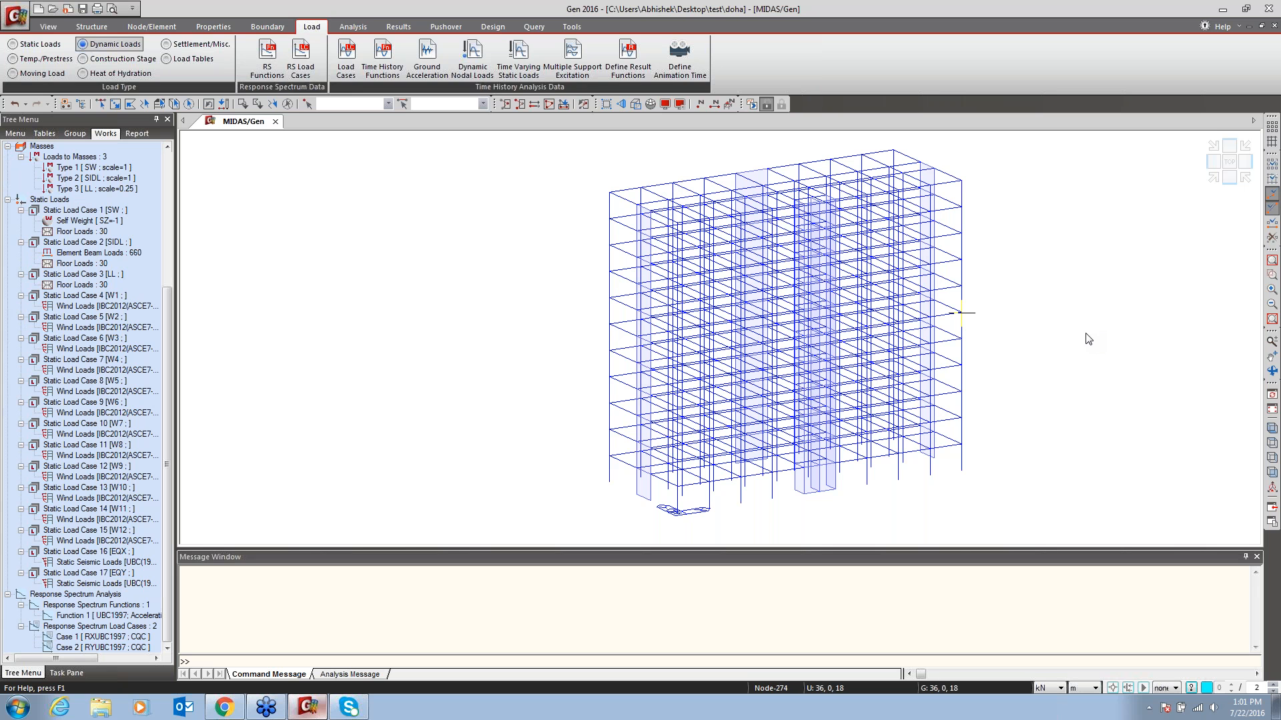
click(352, 27)
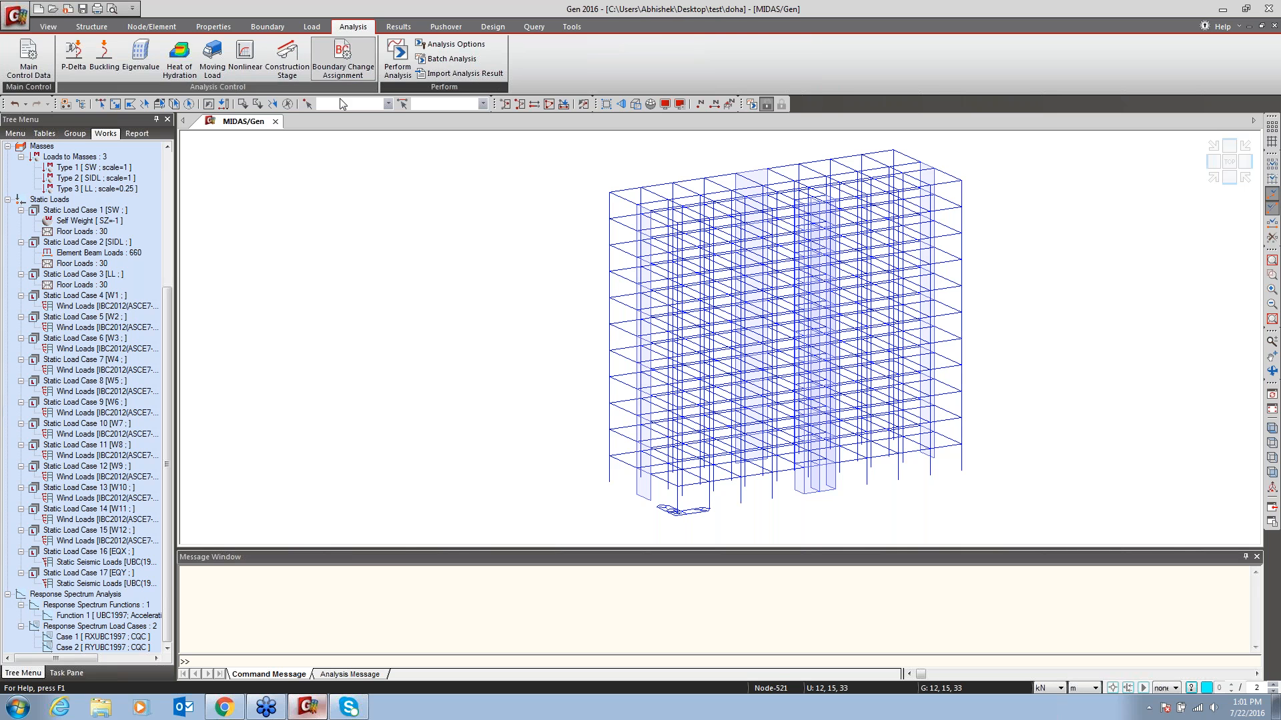
click(397, 59)
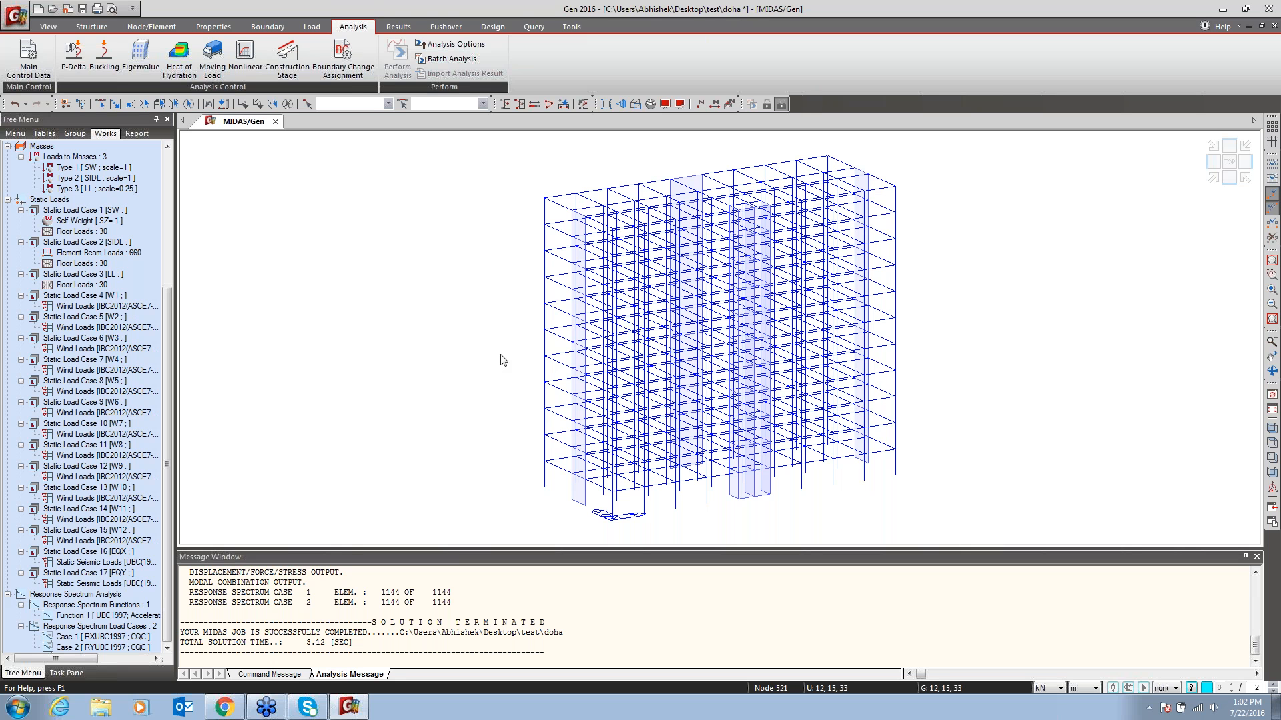
Display the FZ support reactions with values for load case SW and inspect them at the building's base
mouse_move(617, 411)
click(403, 29)
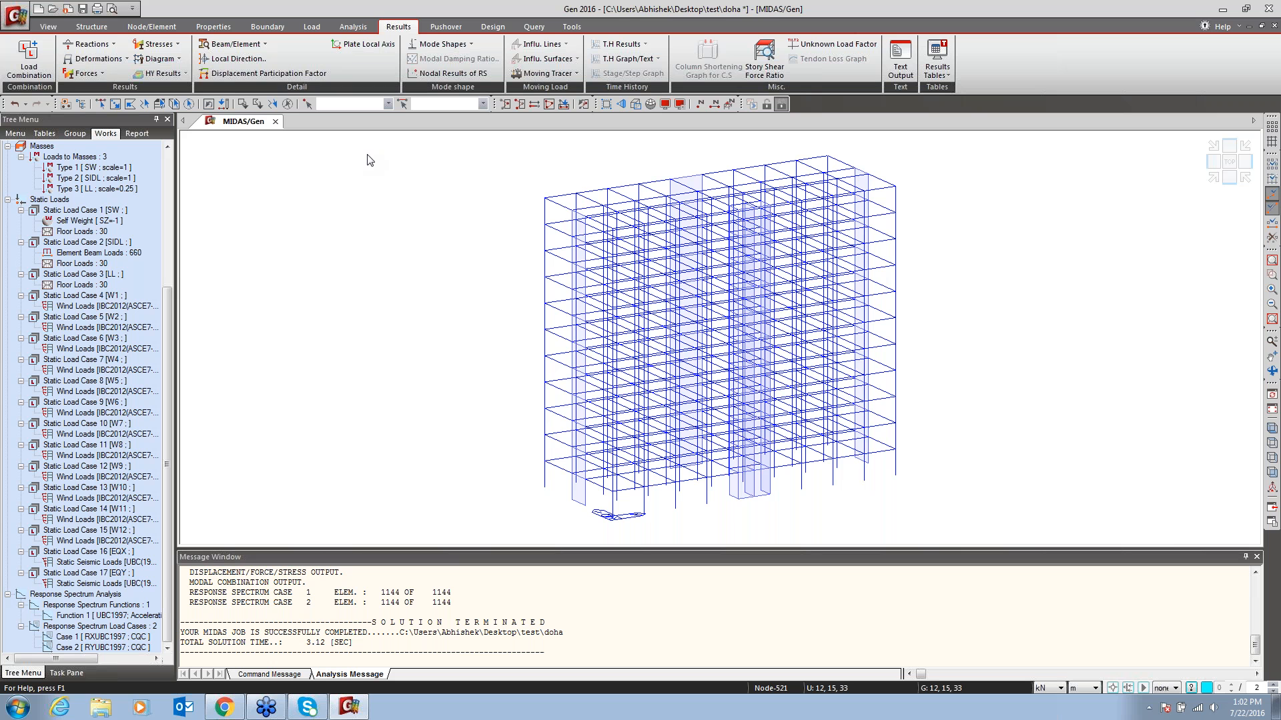
click(111, 47)
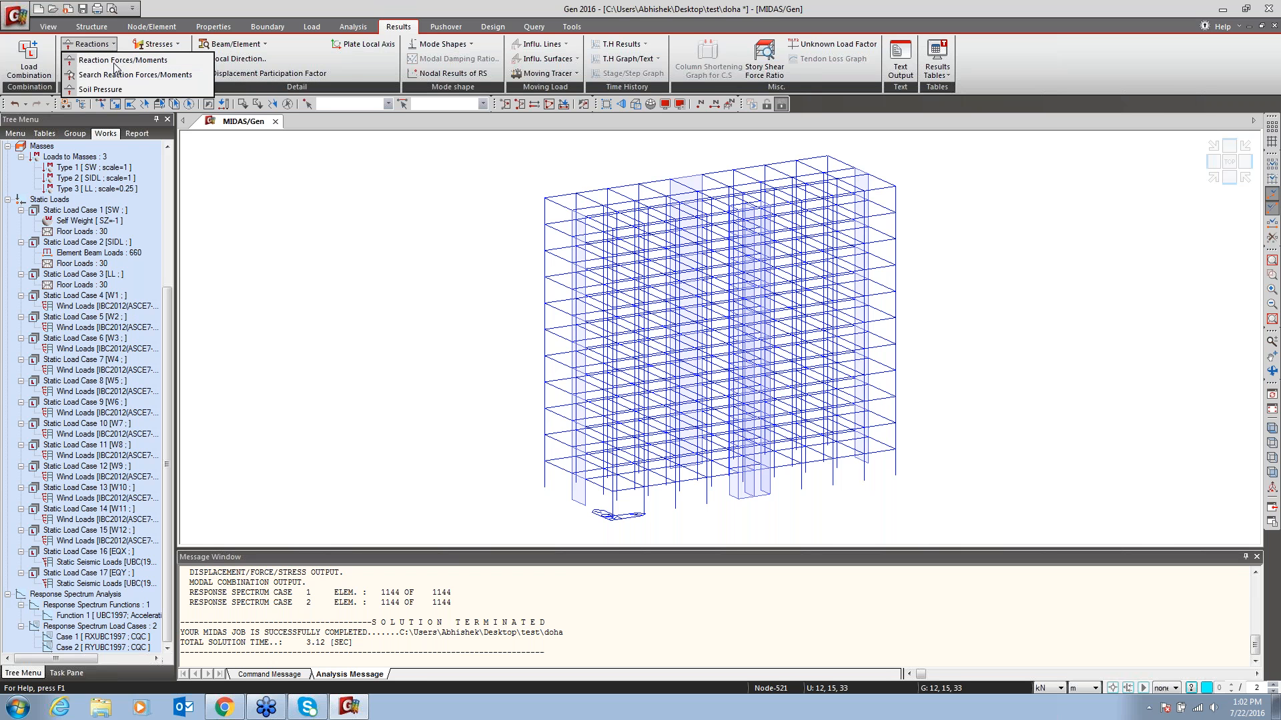
click(115, 62)
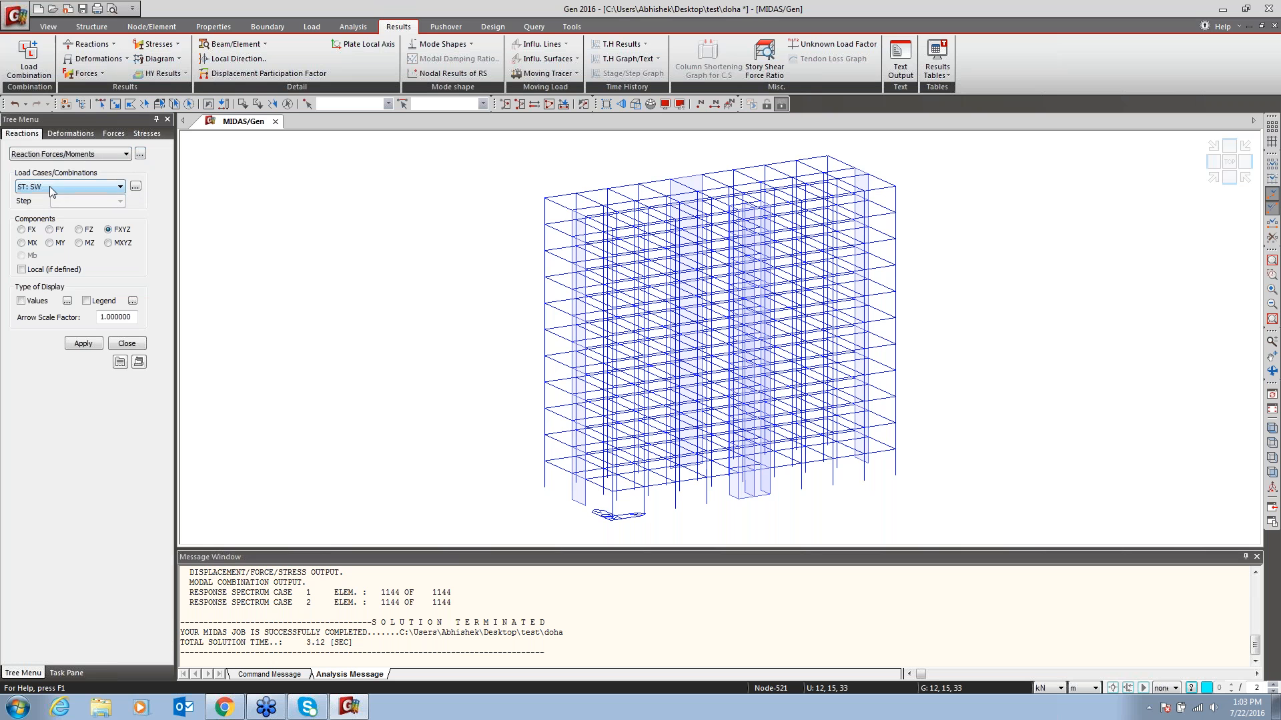
click(79, 229)
click(82, 342)
middle_drag(758, 421, 738, 334)
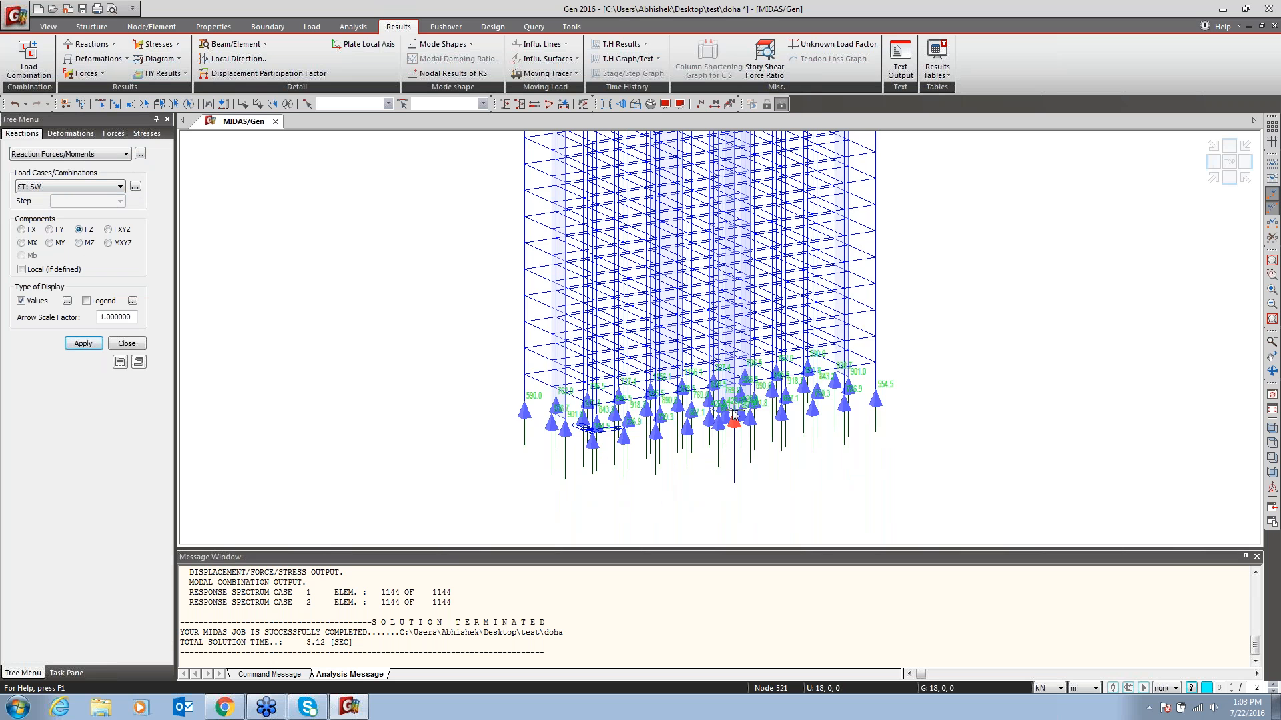
Tabulate the support reactions for load cases EQX, EQY, RX and RY, and examine the summation of reaction forces
click(1231, 163)
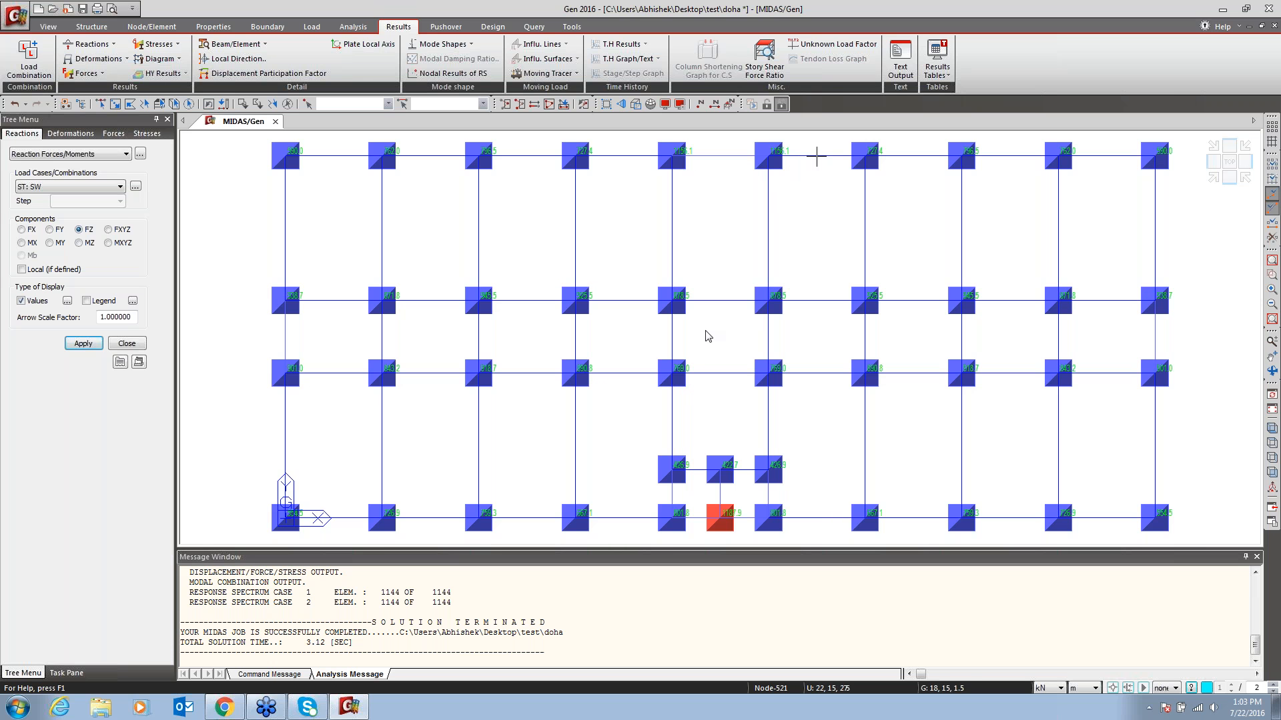
click(1271, 431)
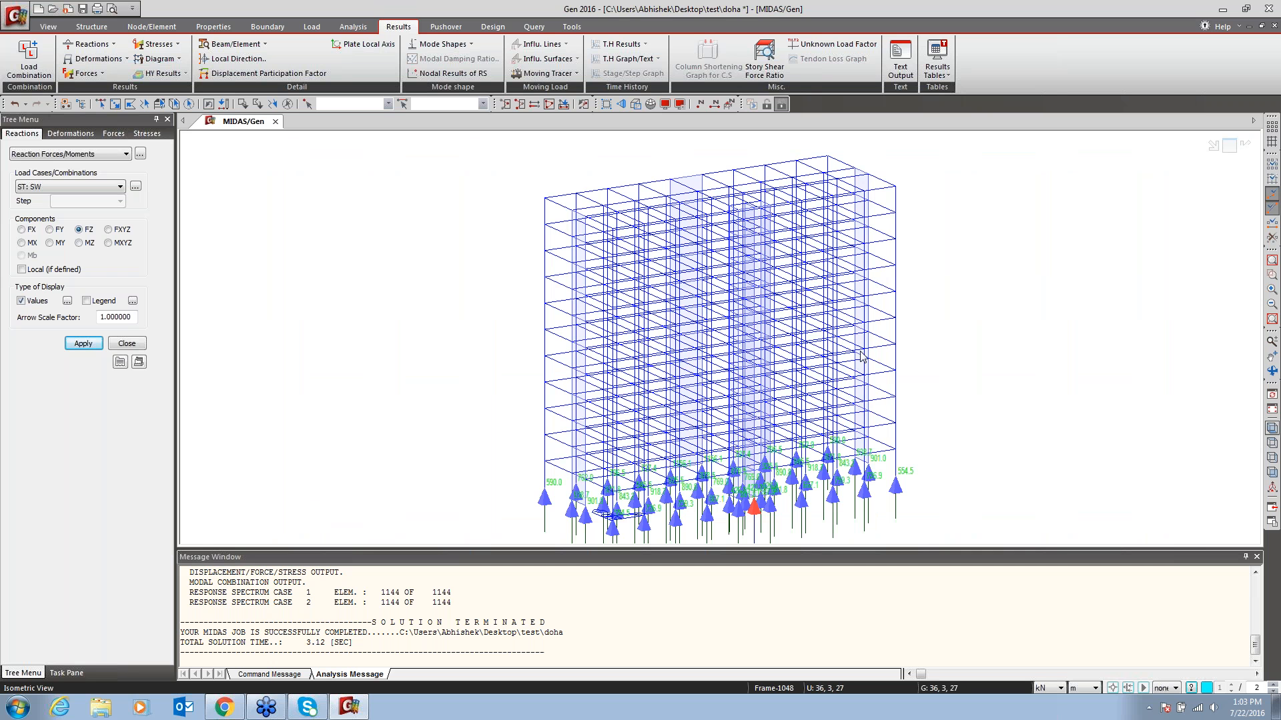
click(140, 155)
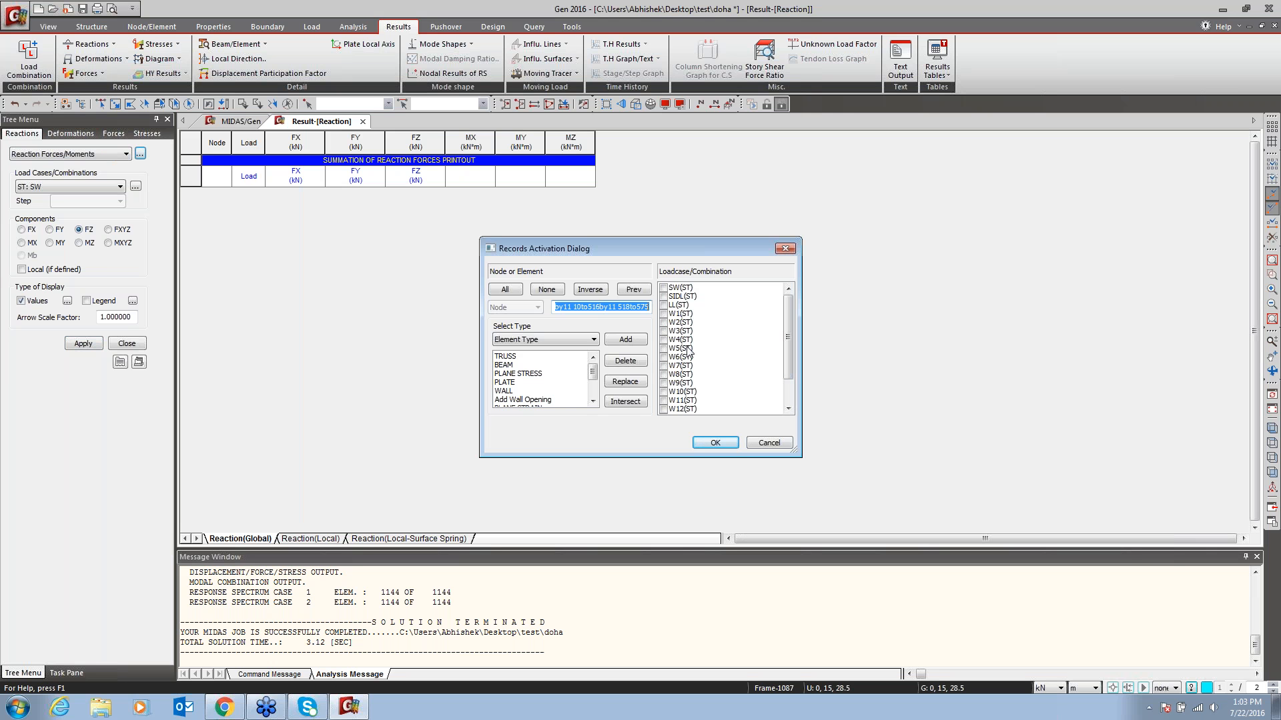
click(683, 401)
scroll(714, 404, down, 2)
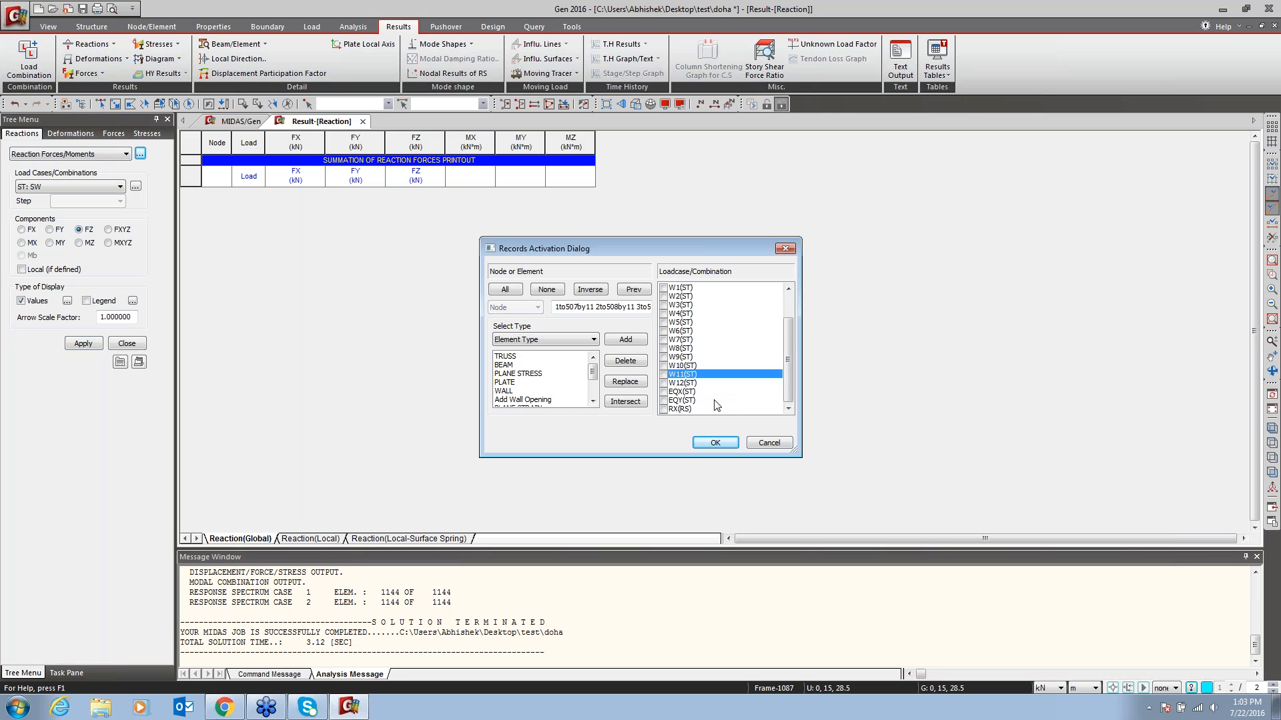
drag(683, 383, 687, 419)
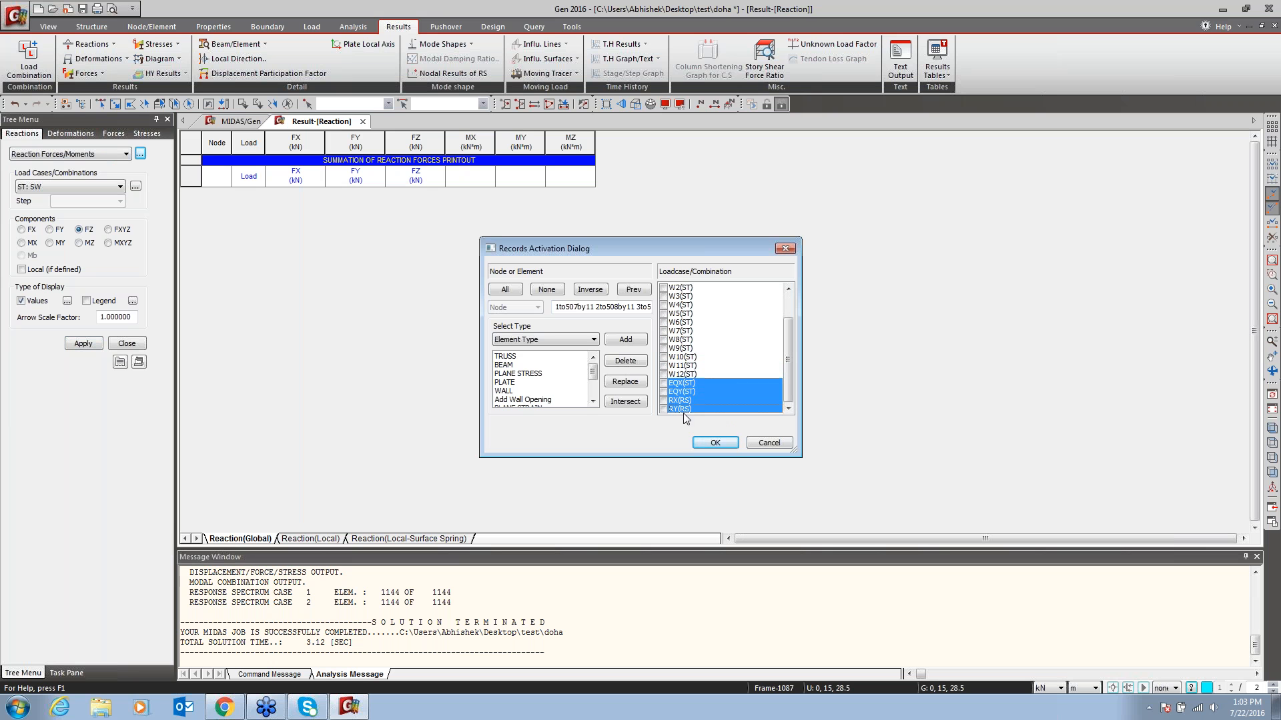
click(664, 409)
click(715, 443)
drag(1254, 181, 1254, 490)
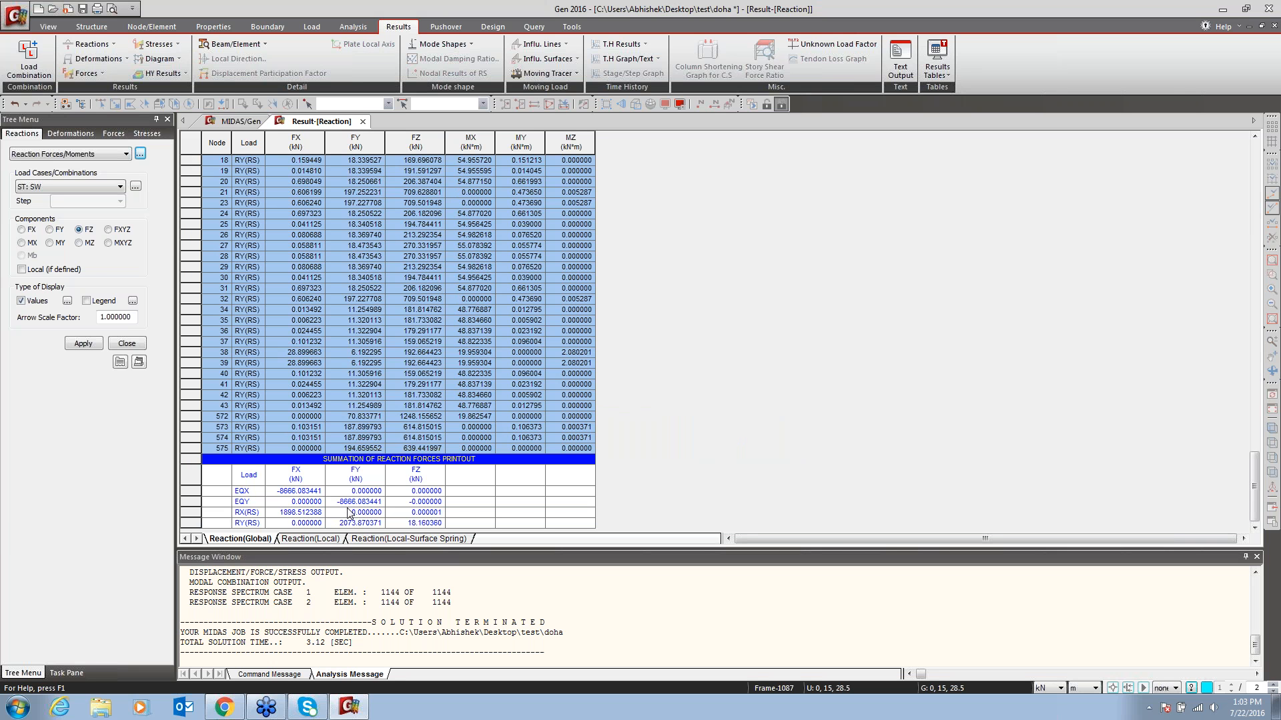
Switch to the Calculator and divide the EQX base reaction 8666.083 by the summed RX reaction
click(27, 707)
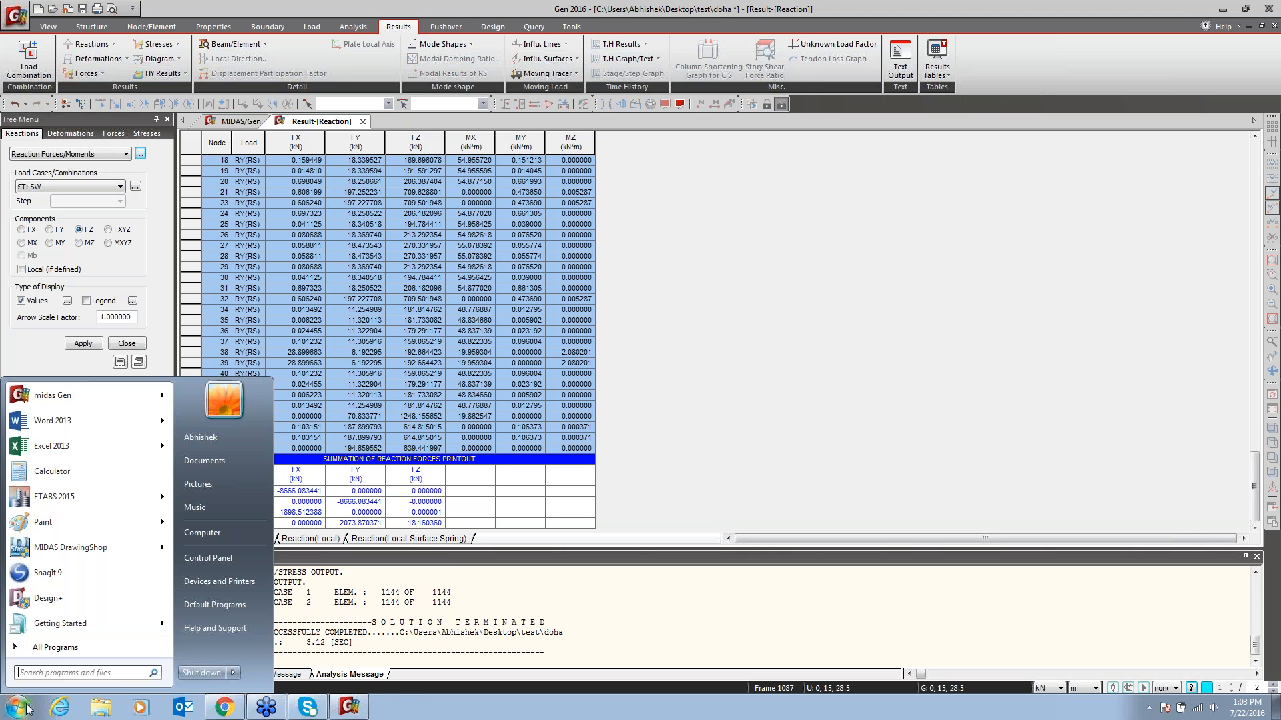
click(52, 471)
text(8666.083)
key(slash)
text(189)
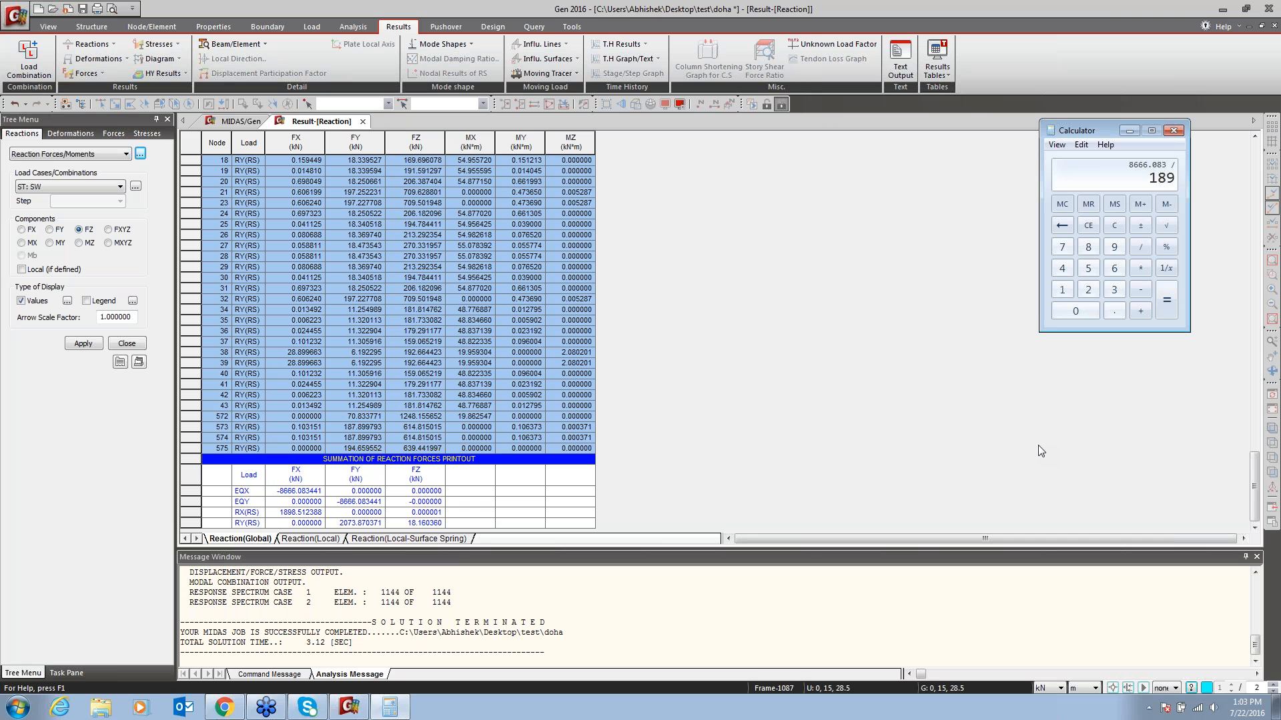
text(.5)
key(Return)
Divide the EQY base reaction 8666.083 by the summed RY reaction 2073.87, and close the reaction table
key(Escape)
text(8666.083)
key(slash)
text(2073.87)
key(Return)
click(975, 164)
click(362, 122)
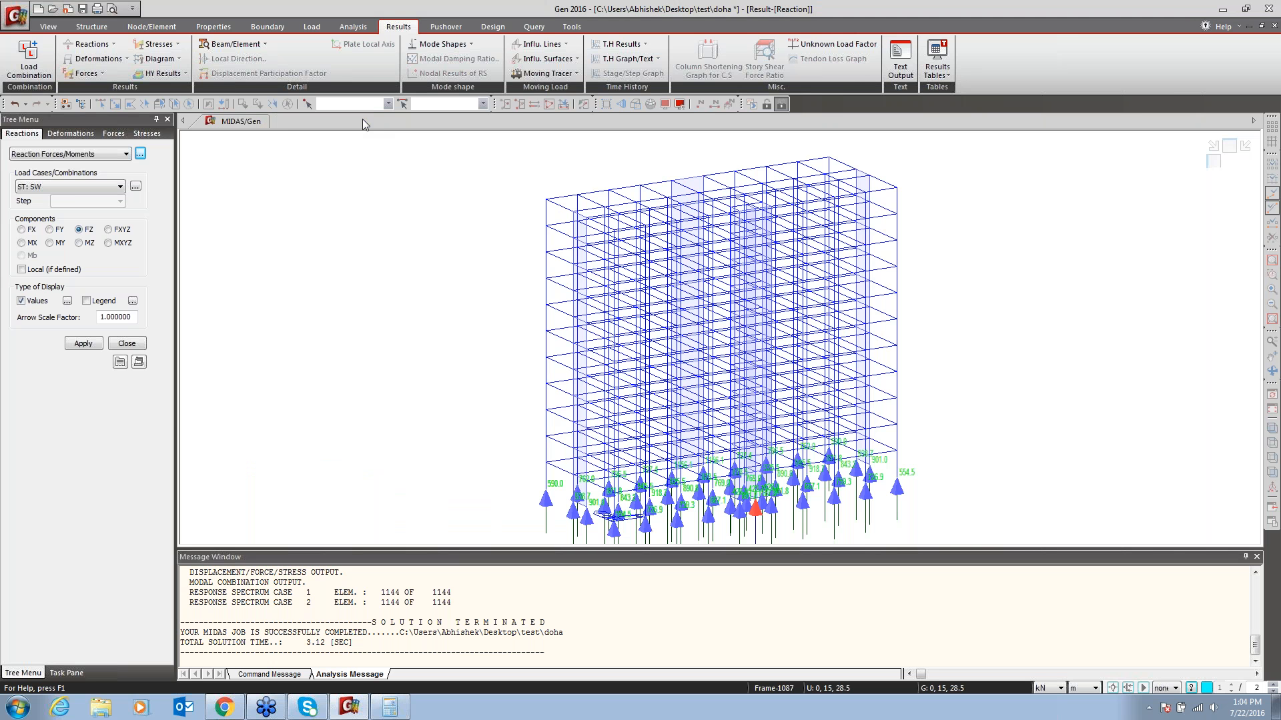
Start automatic generation of concrete design load combinations with ACI318-11 as the design code
click(29, 60)
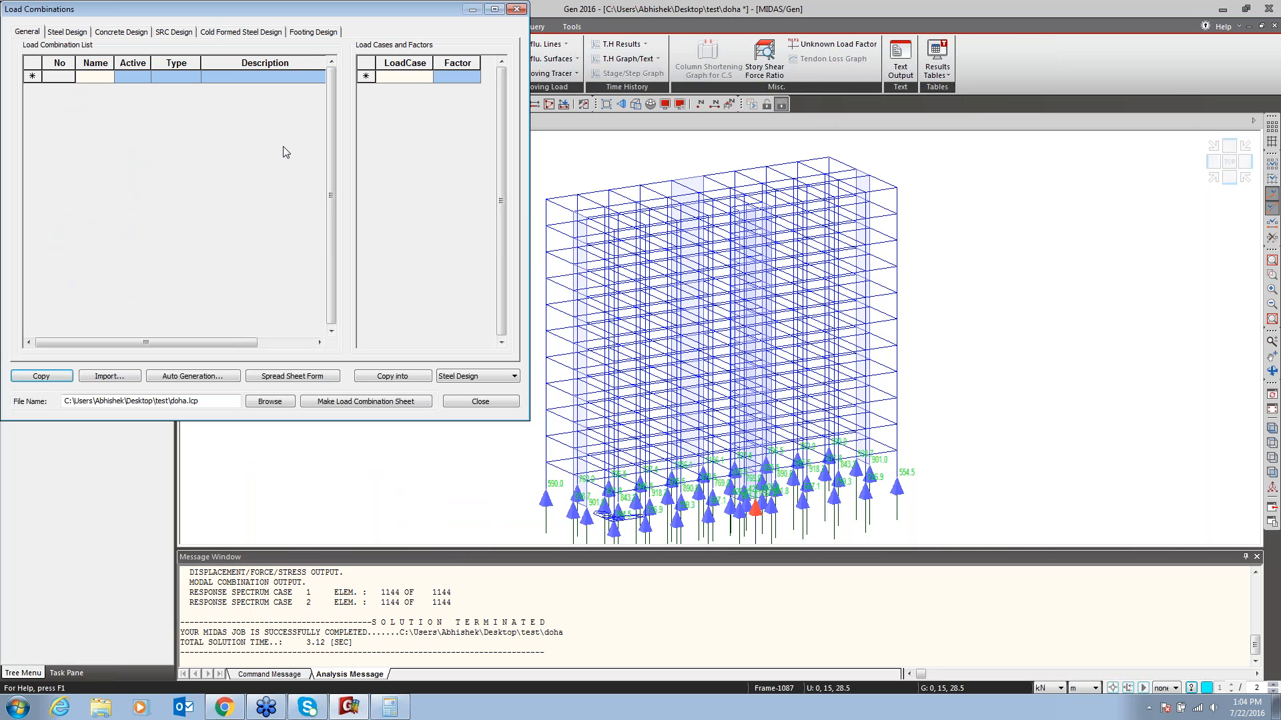
drag(262, 14, 453, 90)
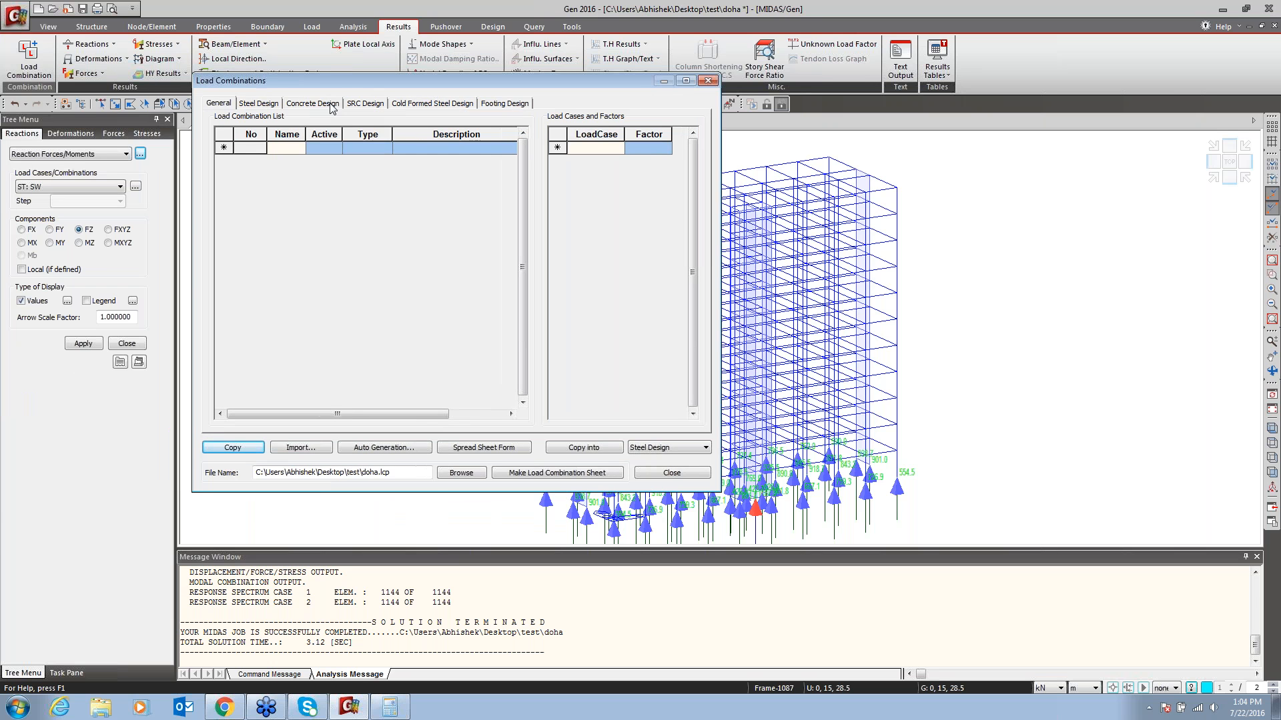
click(330, 104)
click(397, 450)
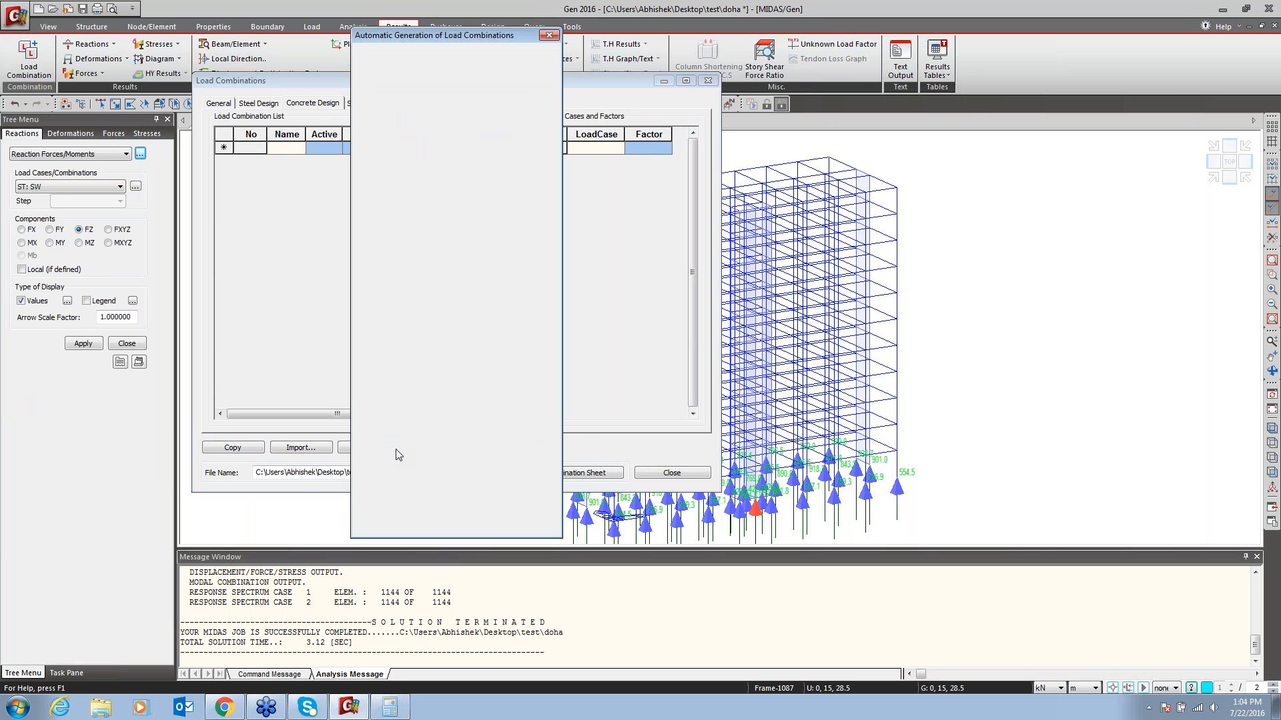
drag(484, 44, 733, 79)
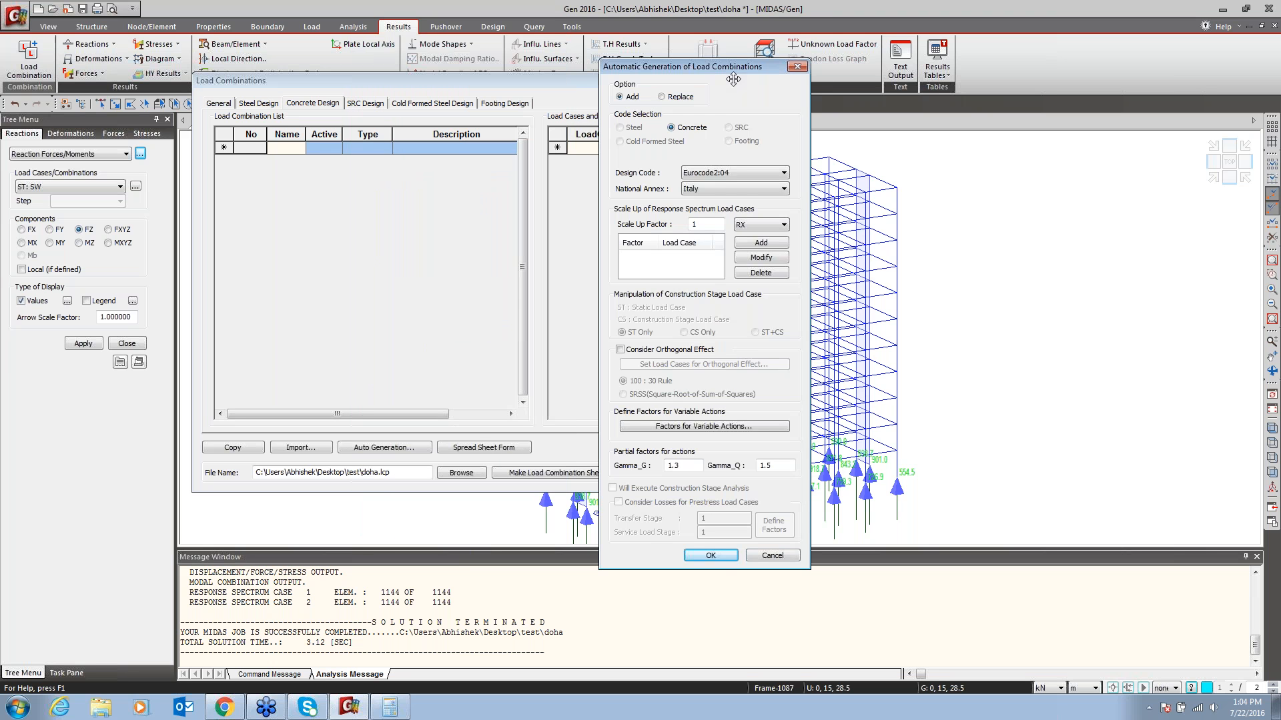
click(730, 172)
click(717, 205)
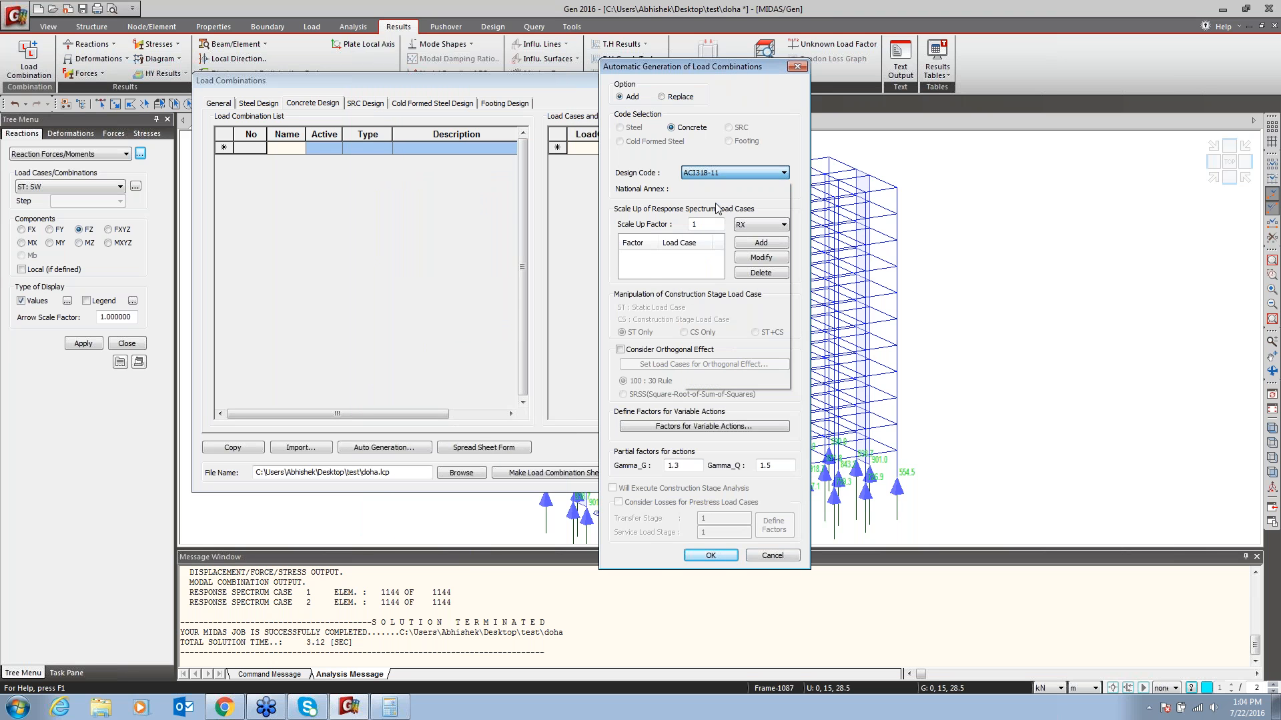
Add a scale-up factor of 4.45 for response spectrum load case RX
key(shift+Tab)
text(4.4)
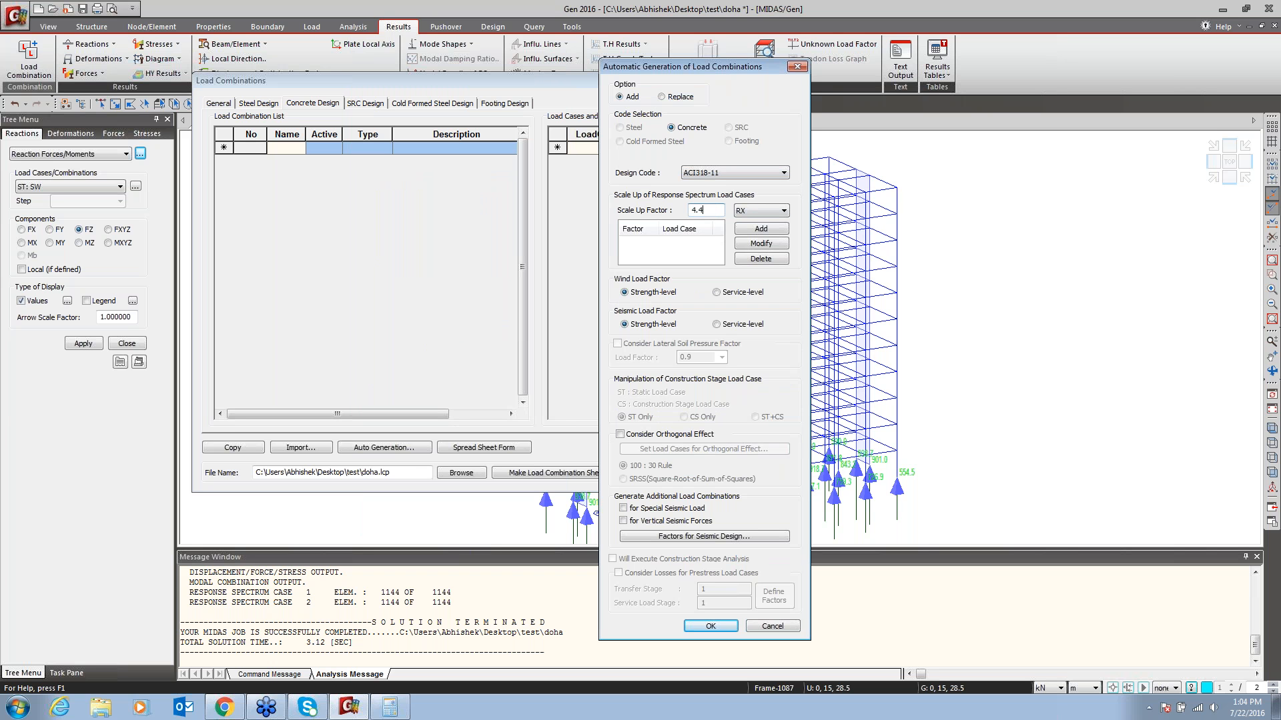
text(5)
click(752, 229)
Add a scale-up factor of 4.17 for response spectrum load case RY and generate the load combinations
click(750, 211)
click(739, 232)
key(shift+Tab)
text(4.4)
key(BackSpace)
text(12)
click(392, 707)
click(714, 211)
key(BackSpace)
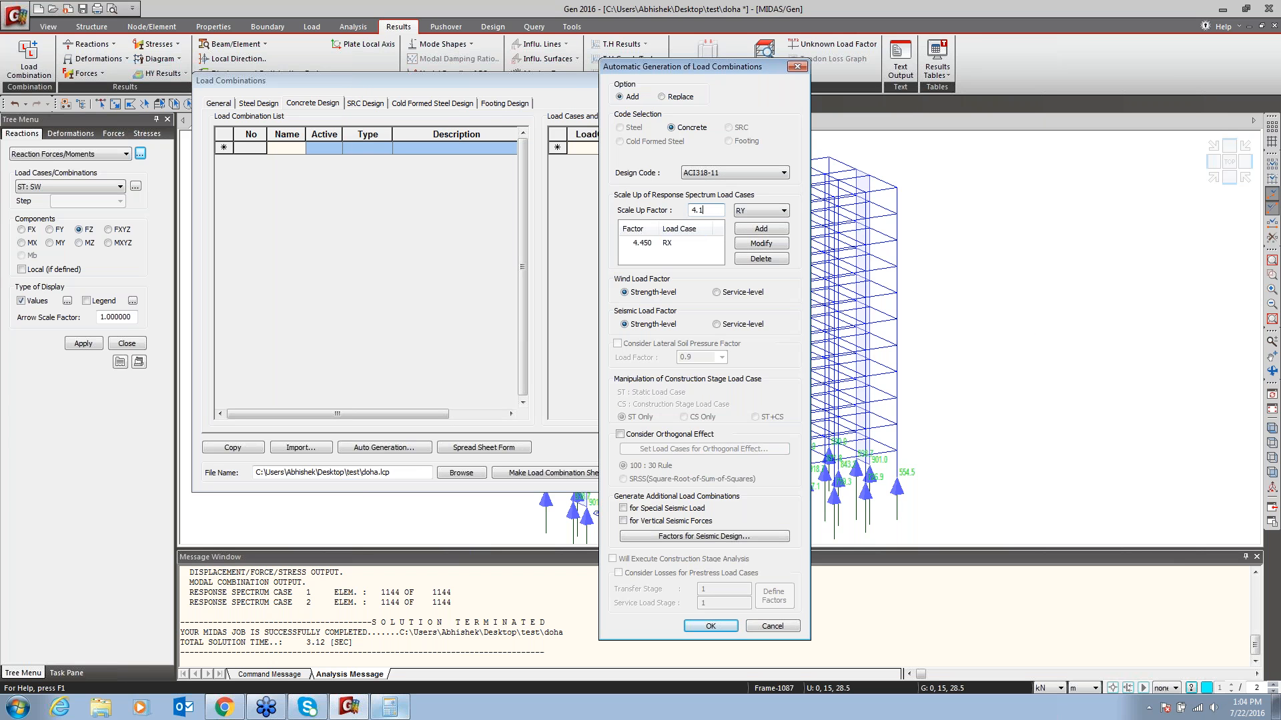
click(773, 231)
click(711, 627)
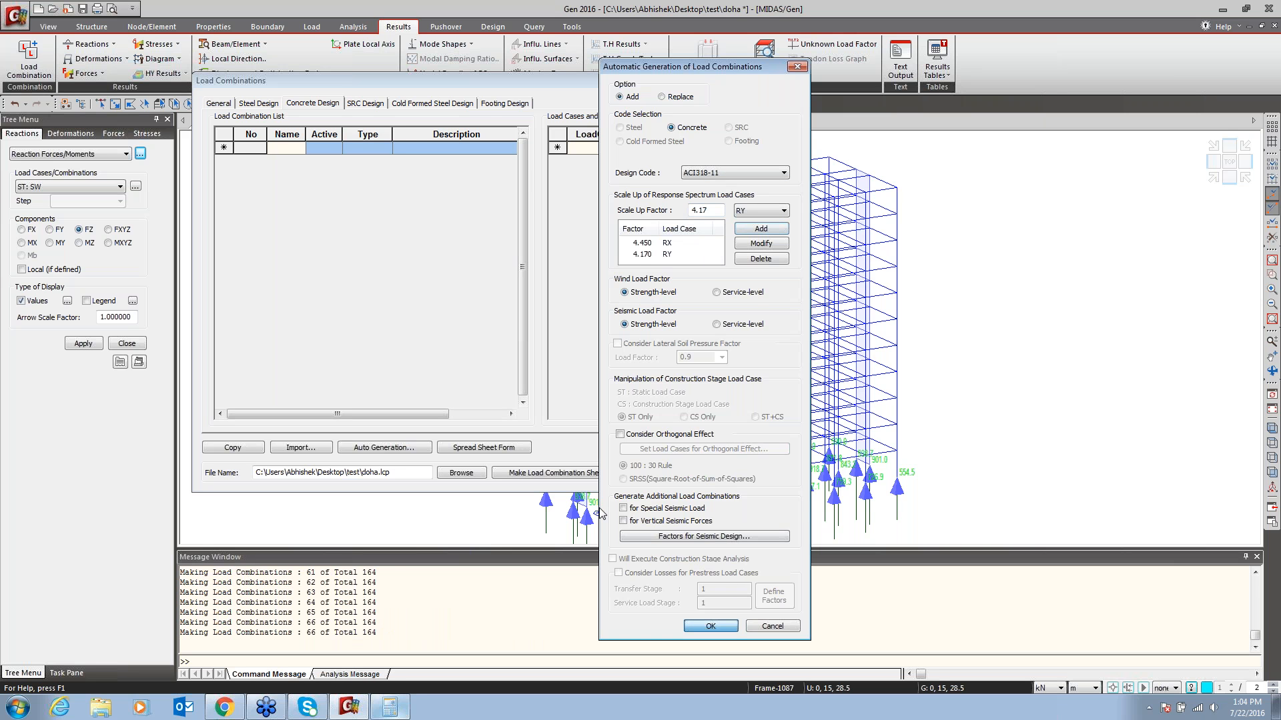
Review the generated concrete design combinations, check the load cases and factors of combination 31, and close the load combinations
click(448, 225)
scroll(374, 313, down, 6)
scroll(366, 319, down, 2)
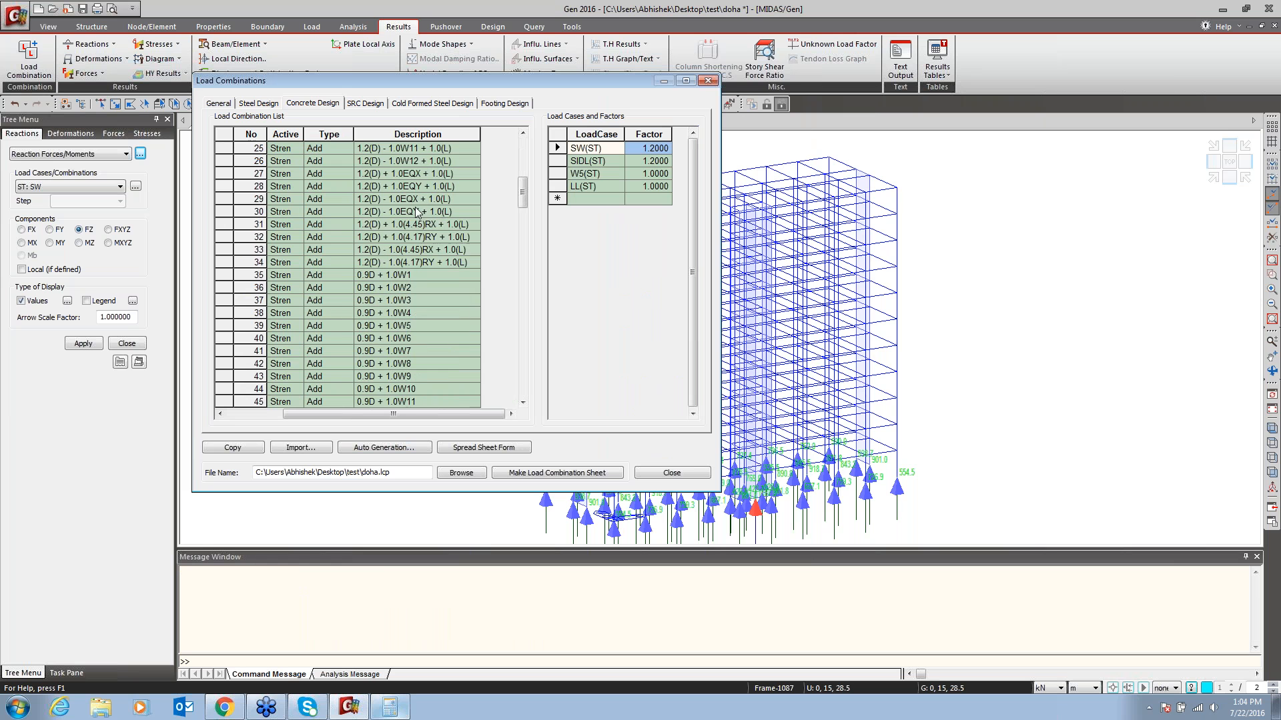
click(369, 227)
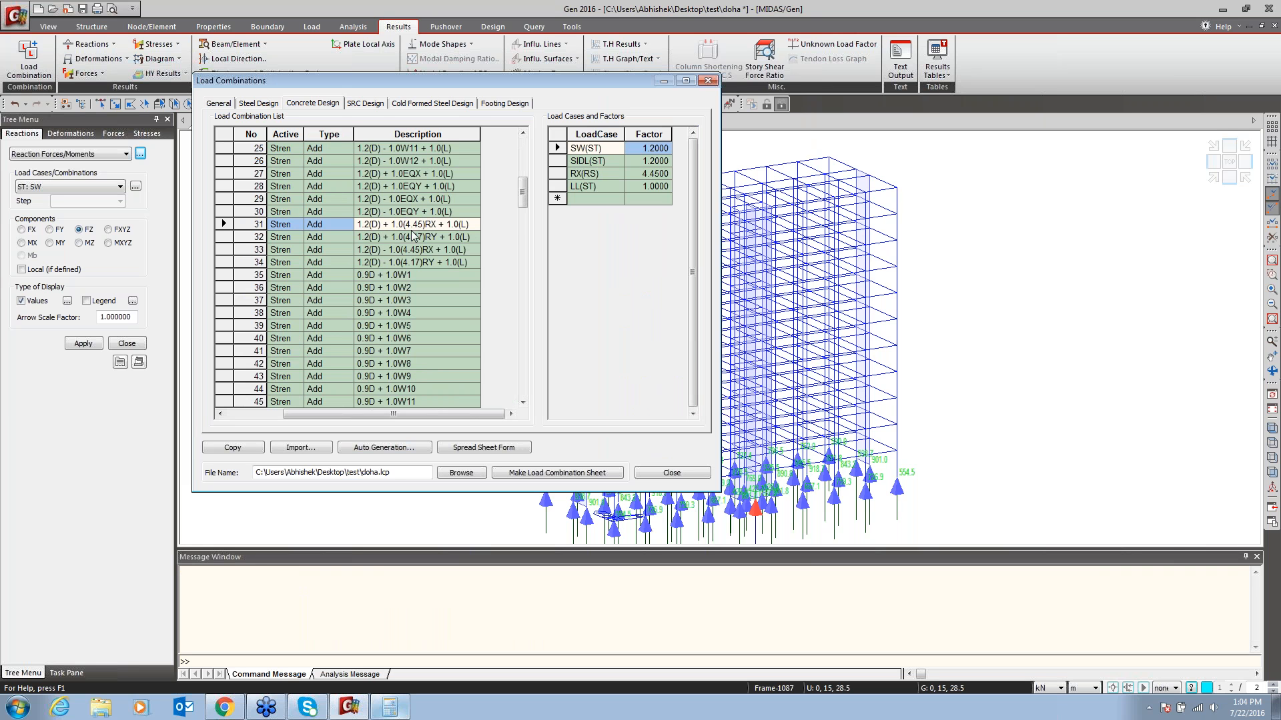
click(649, 177)
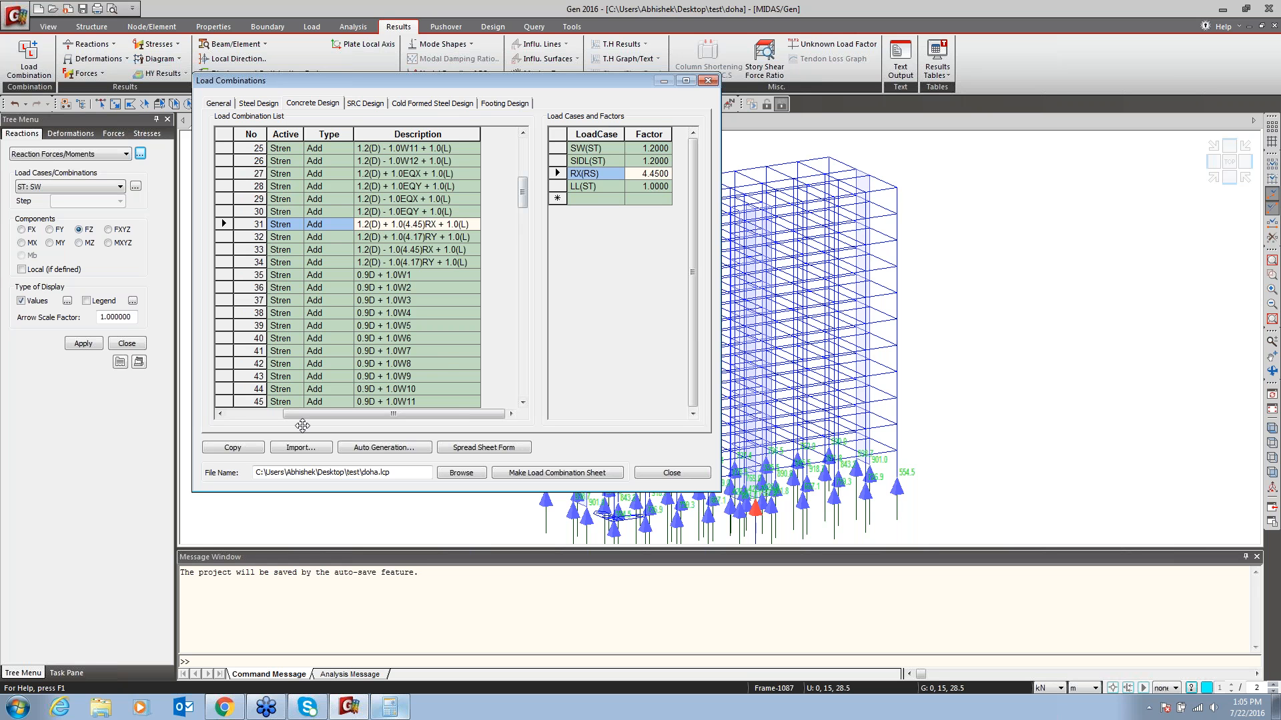
drag(311, 413, 230, 412)
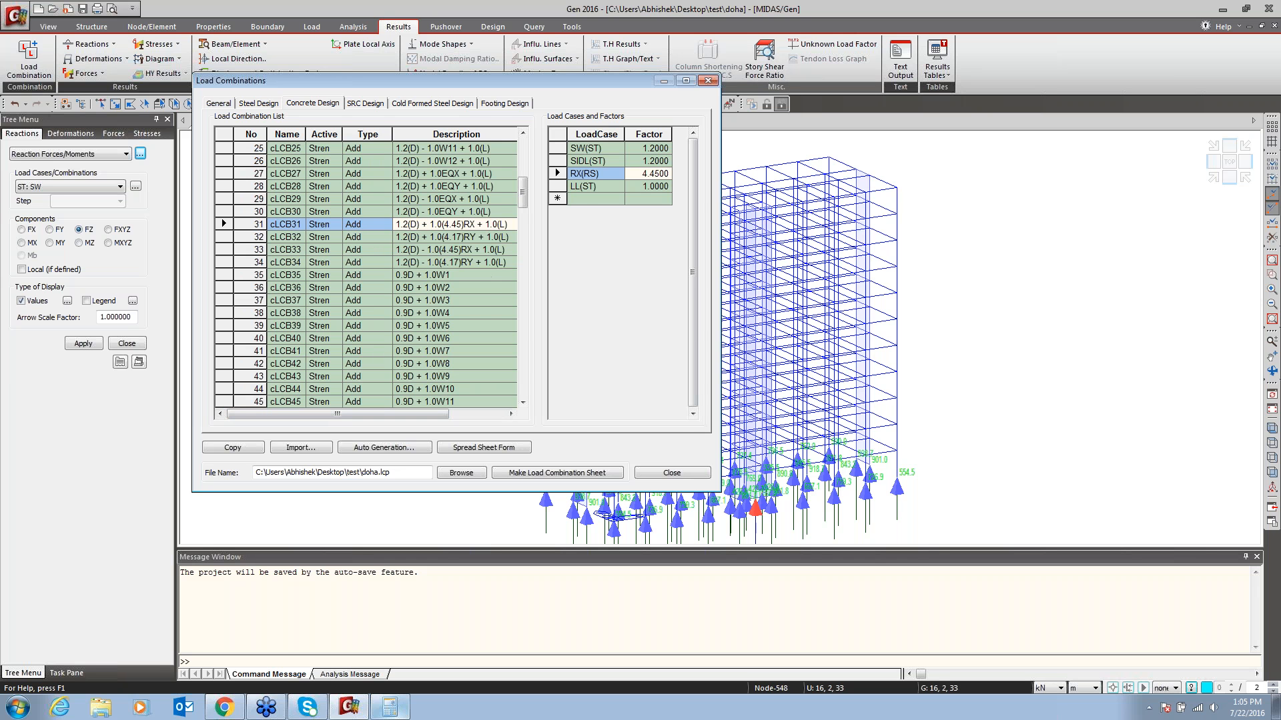
click(705, 475)
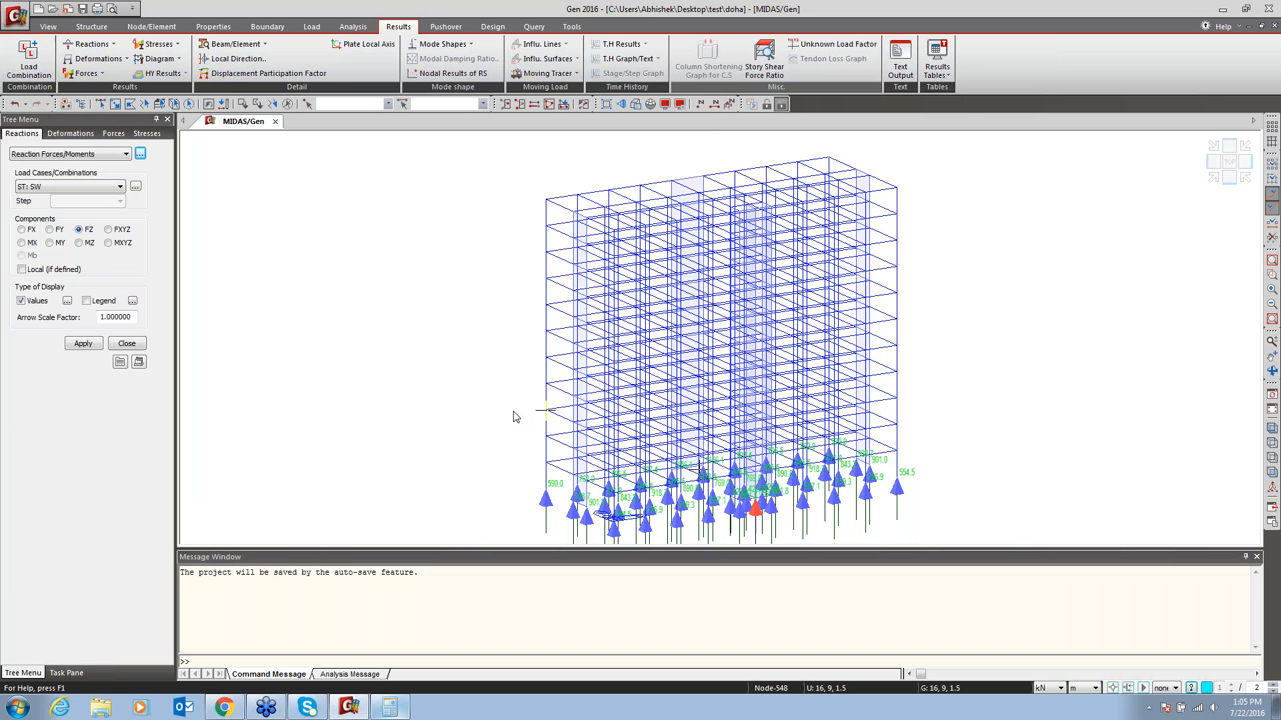
Clear the reaction display and show the animated DX deformed shape for wind load case W1
click(127, 343)
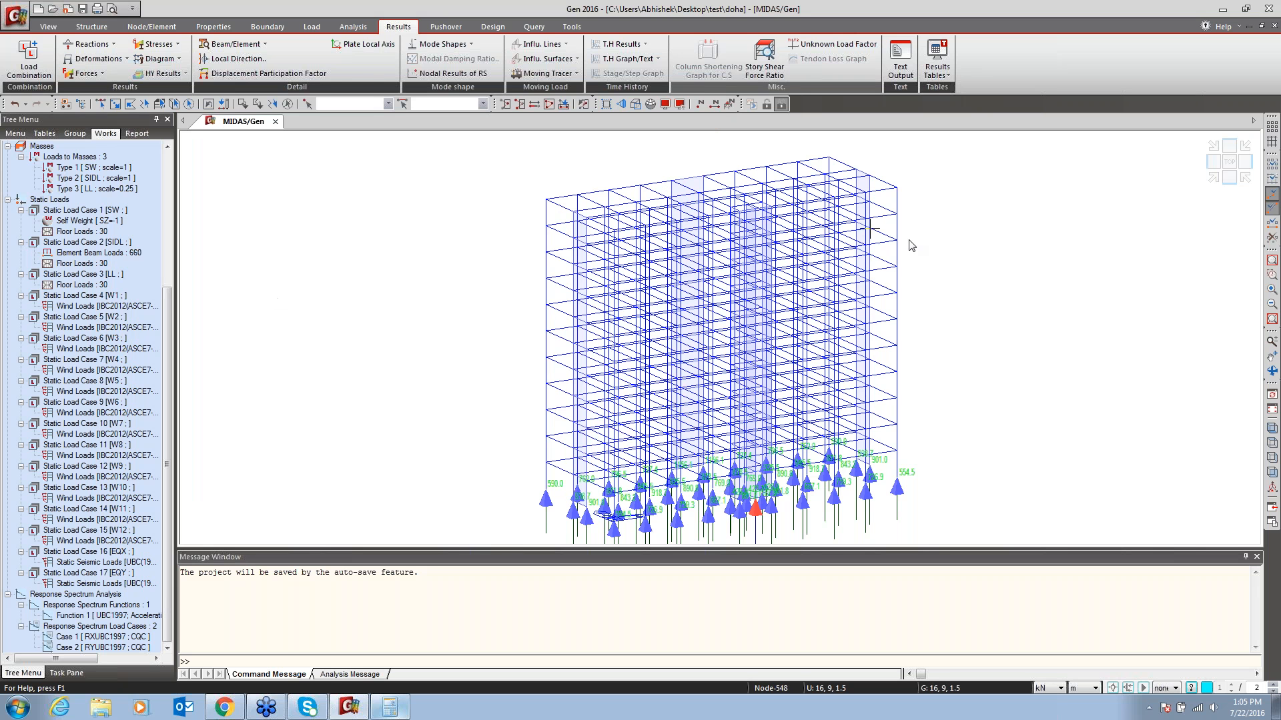
click(1272, 410)
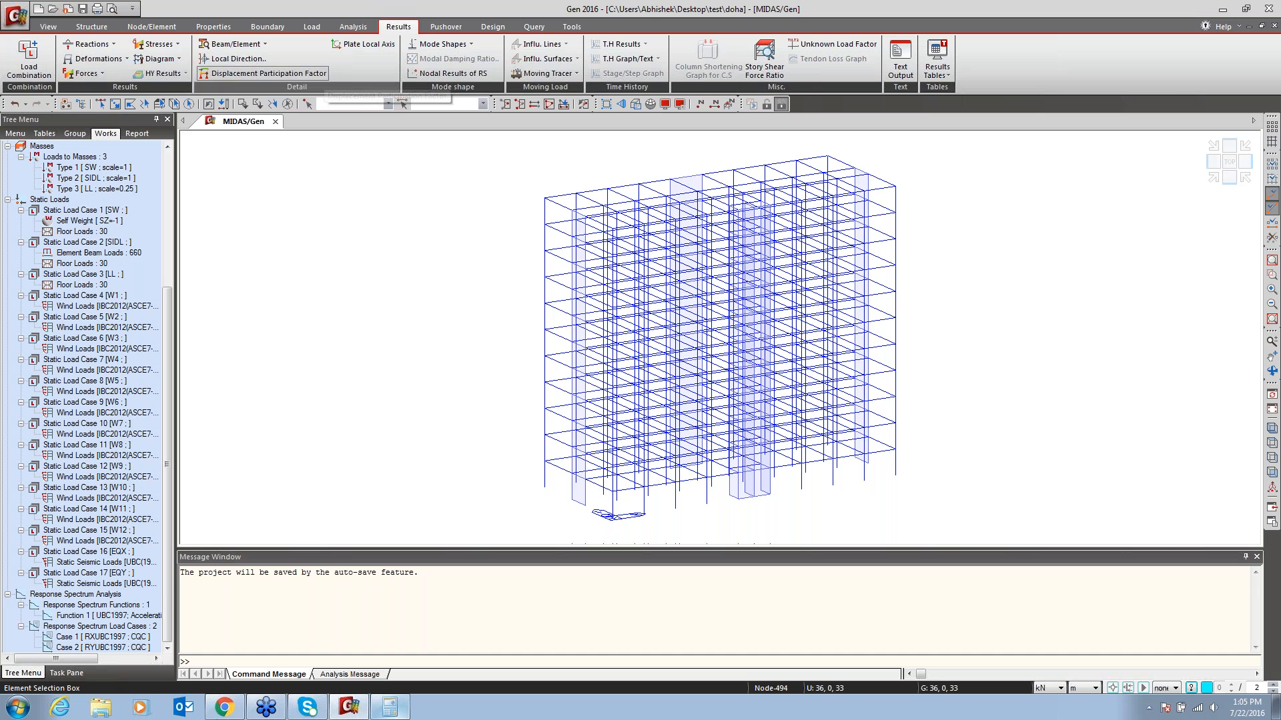
click(107, 60)
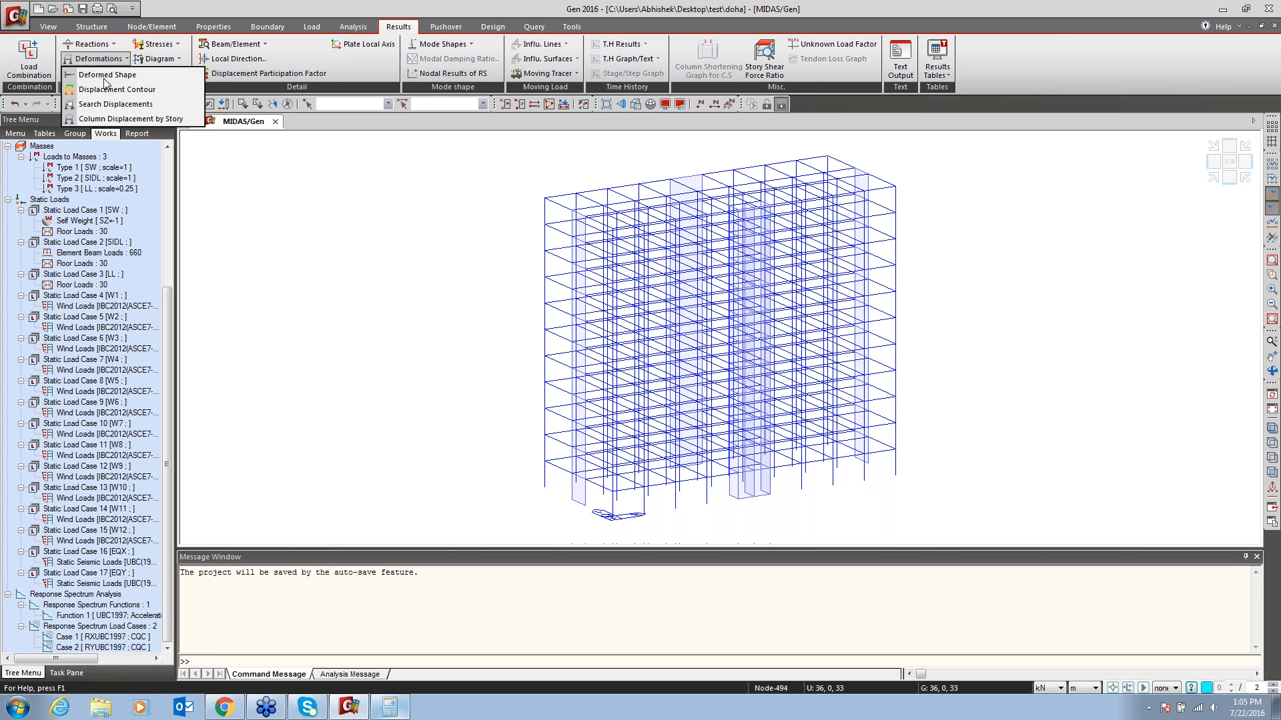
click(107, 75)
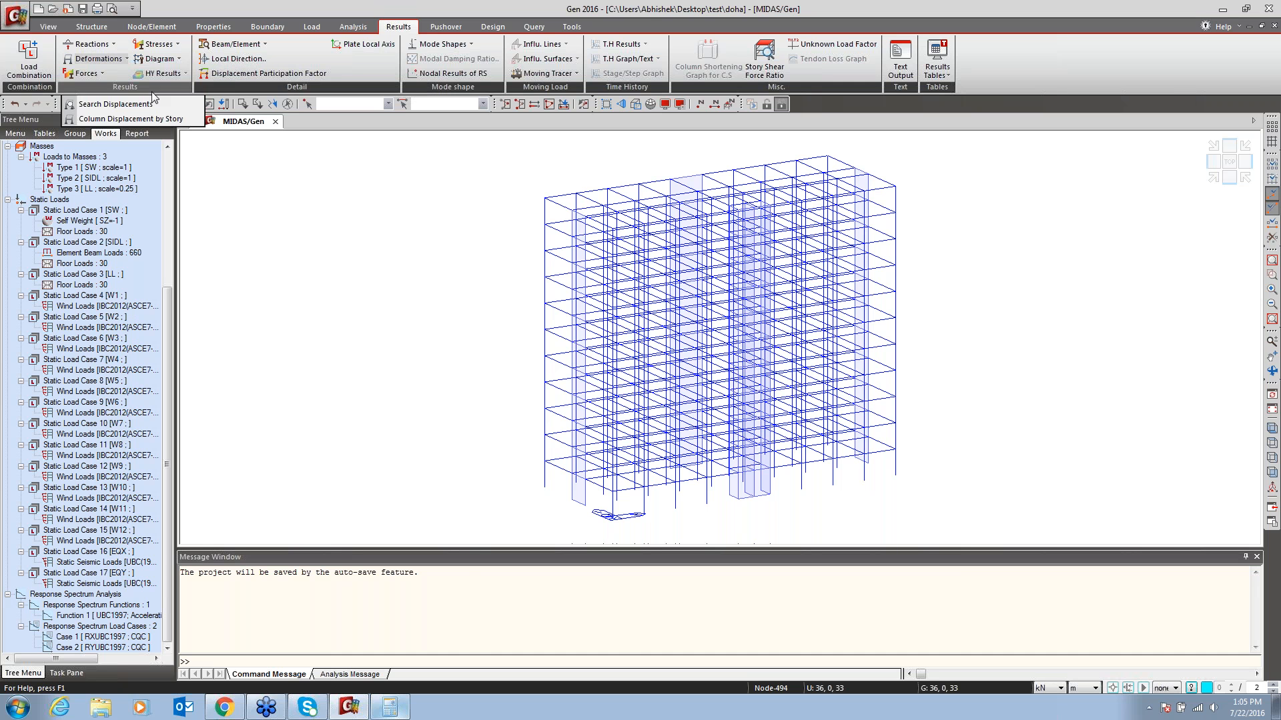
click(67, 186)
click(53, 226)
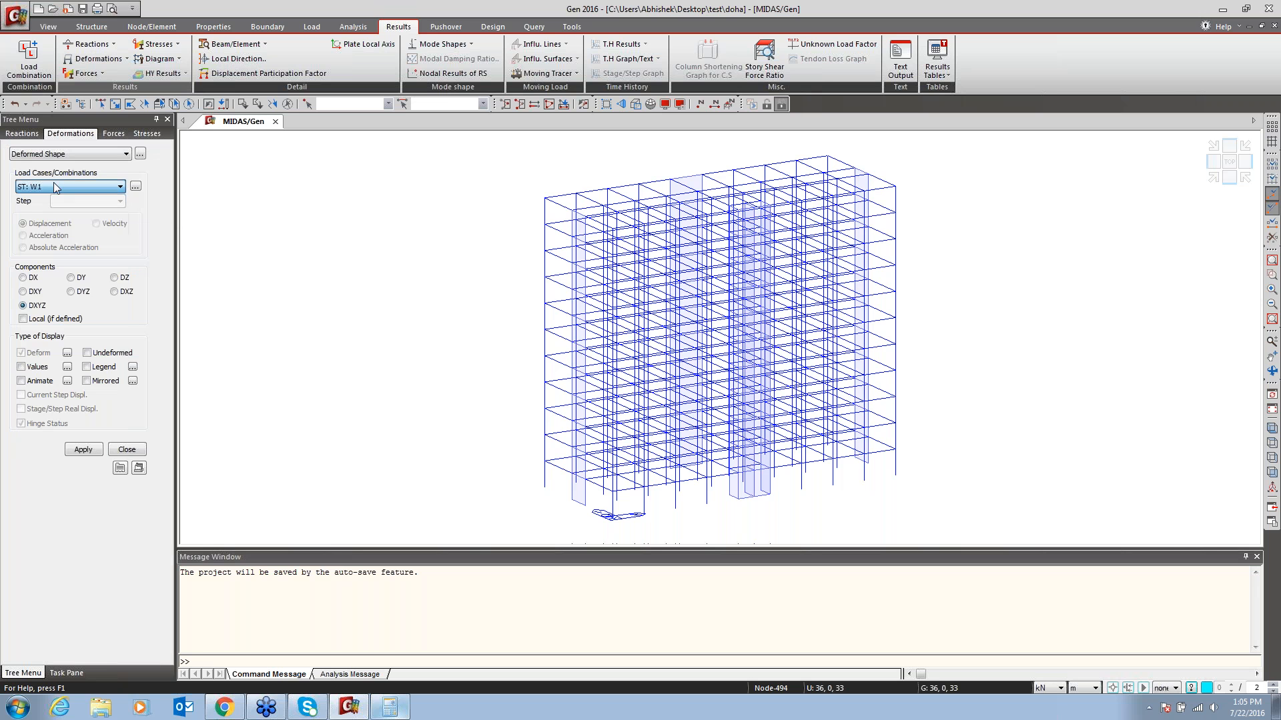
click(24, 278)
click(21, 381)
click(97, 449)
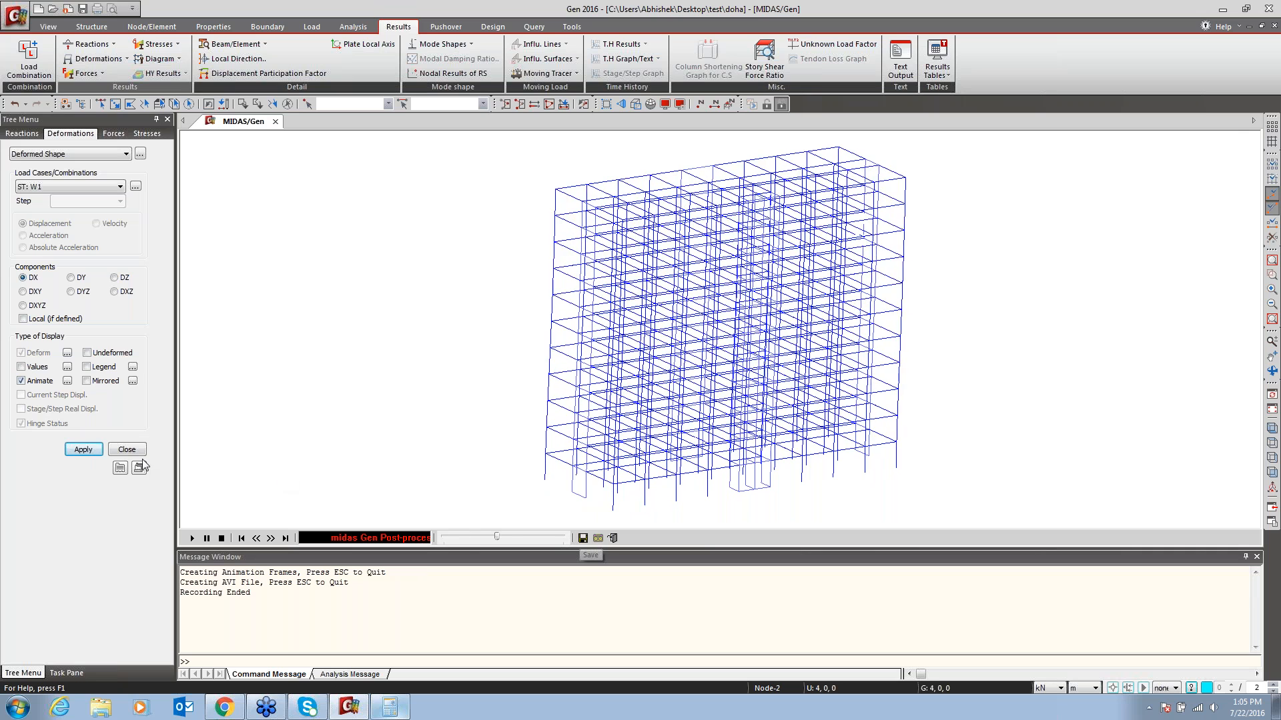
click(124, 60)
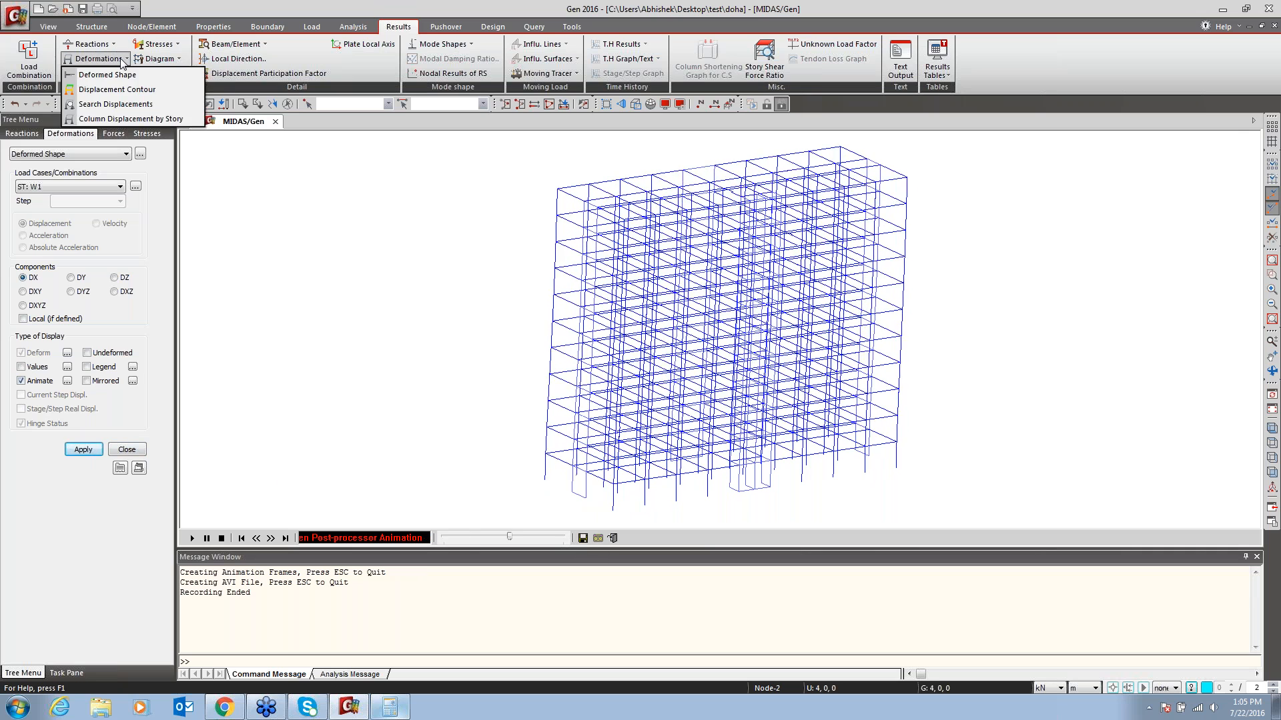
click(258, 265)
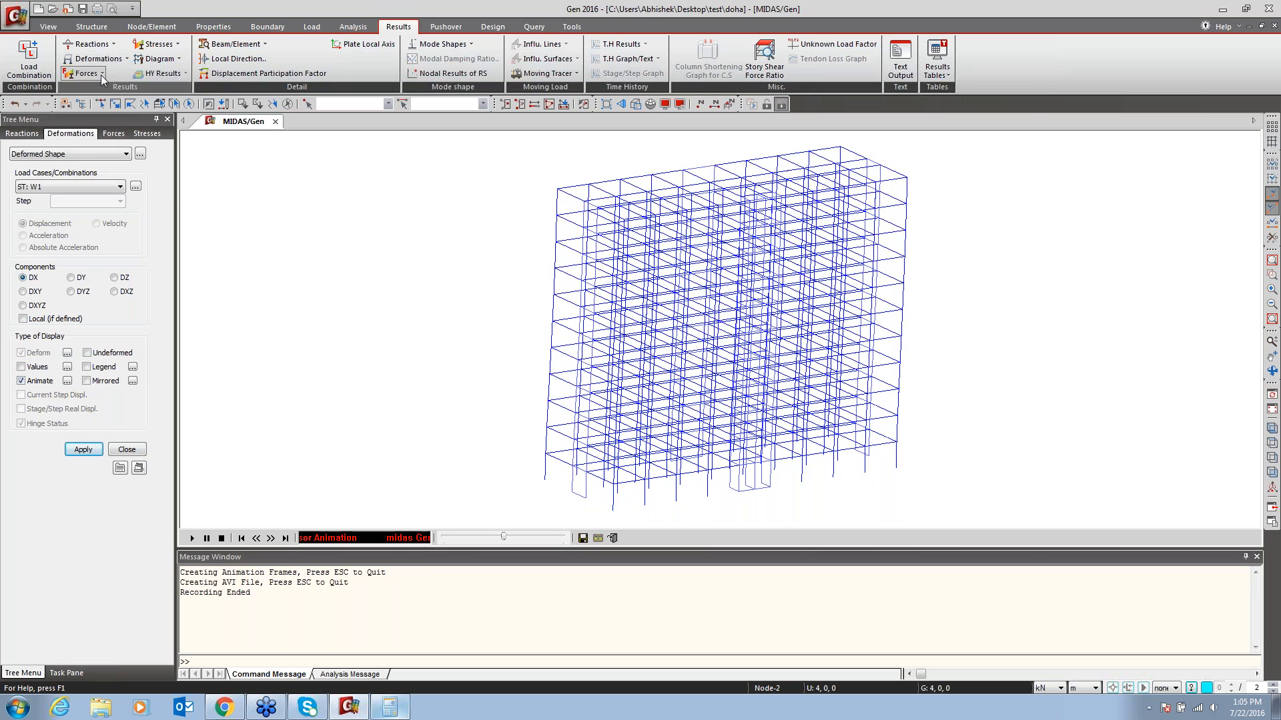
click(102, 73)
click(288, 212)
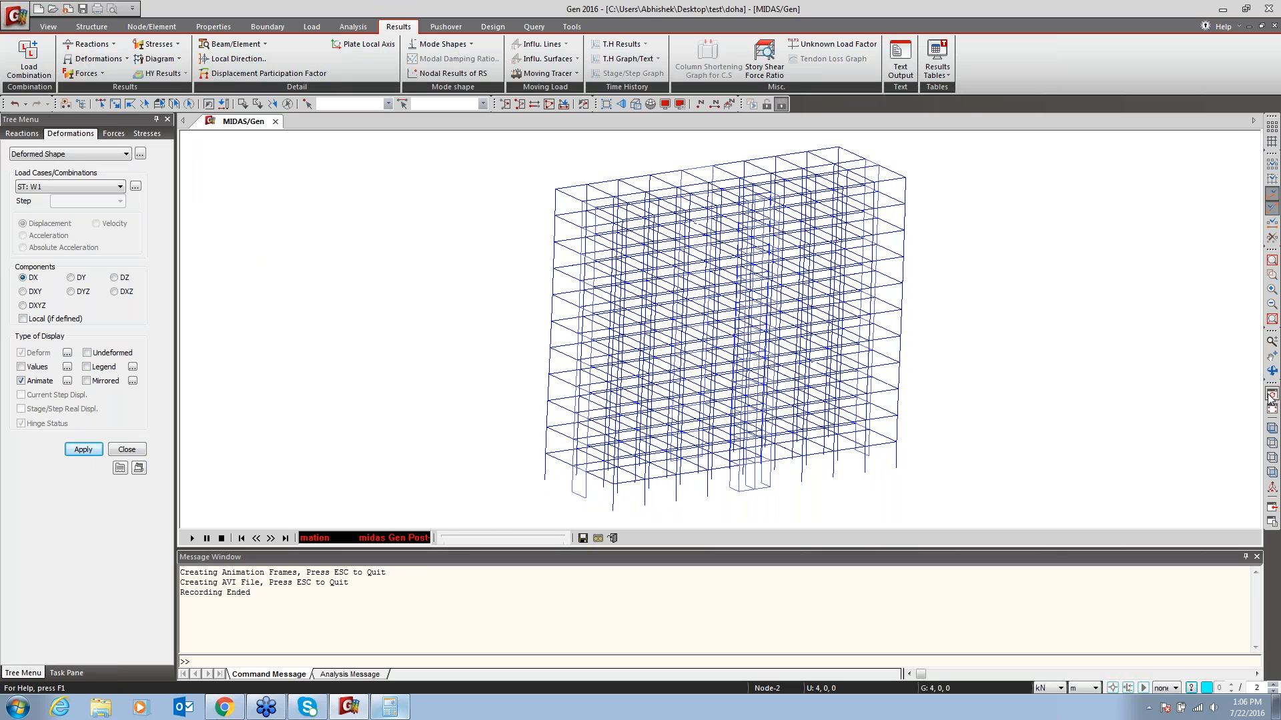
Close the deformed shape and display the My beam diagram for combination cLCB1 with values at all output section locations
click(126, 449)
click(86, 73)
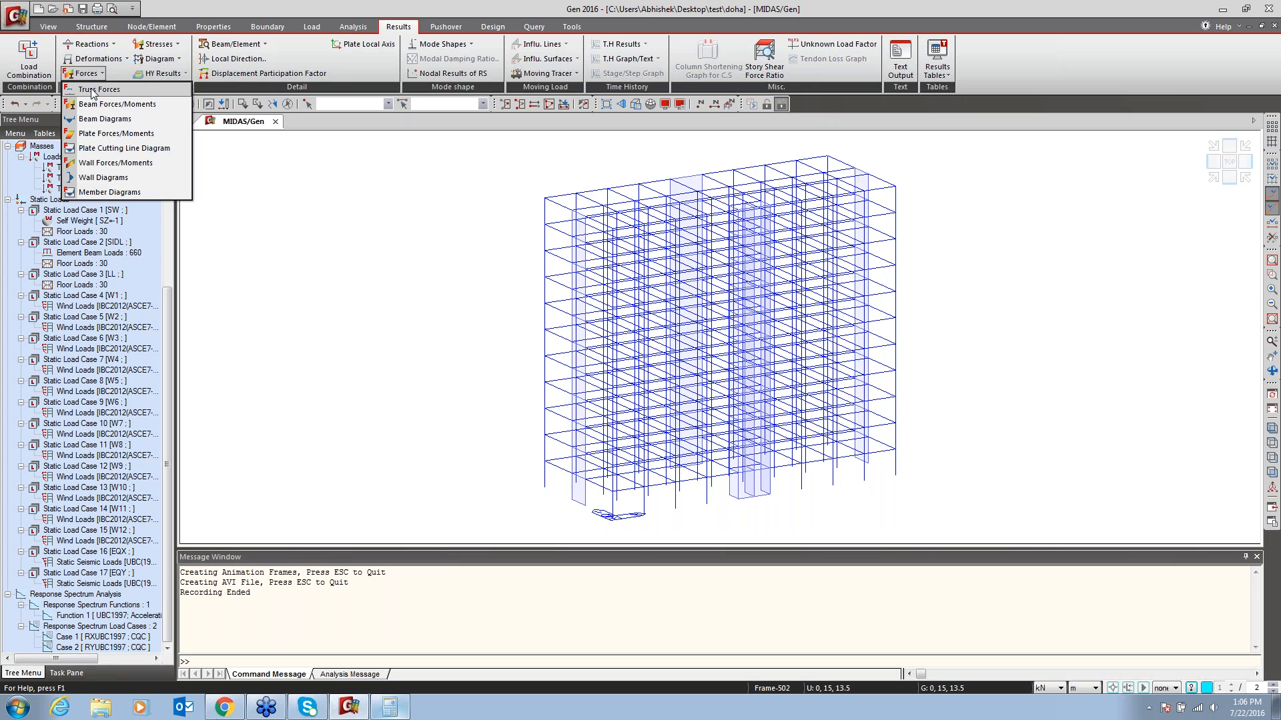
click(91, 120)
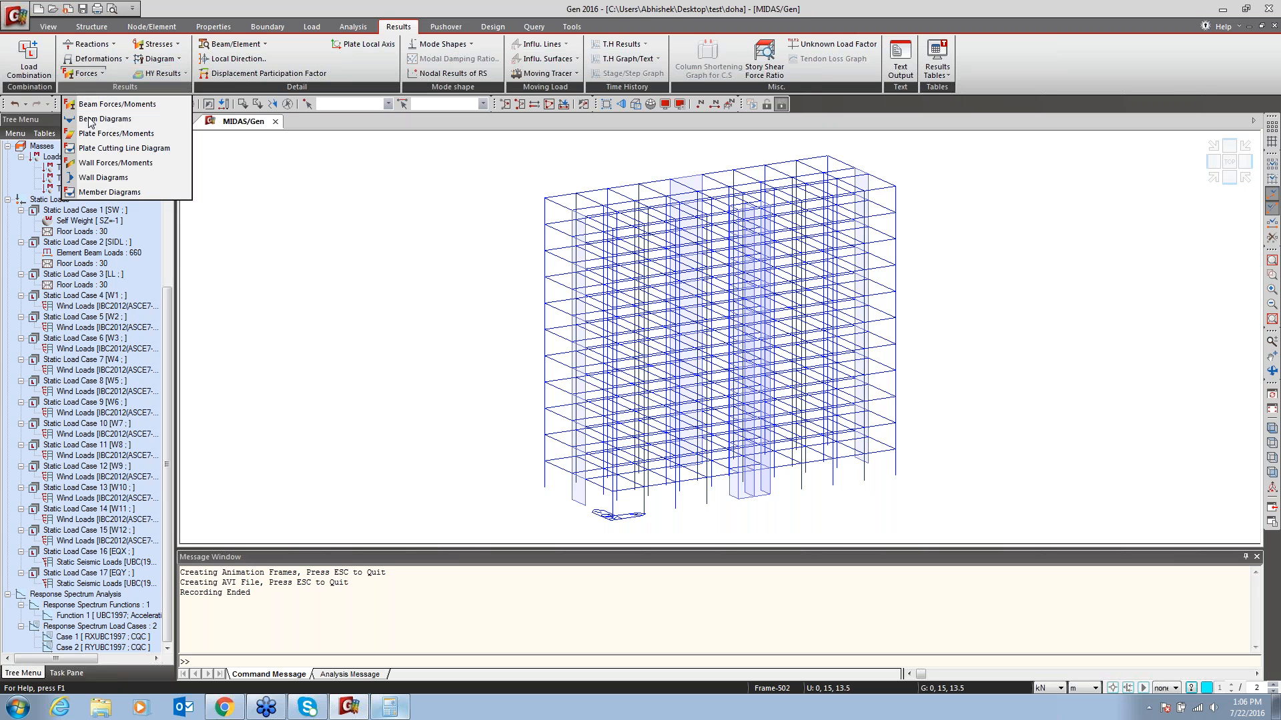
click(42, 186)
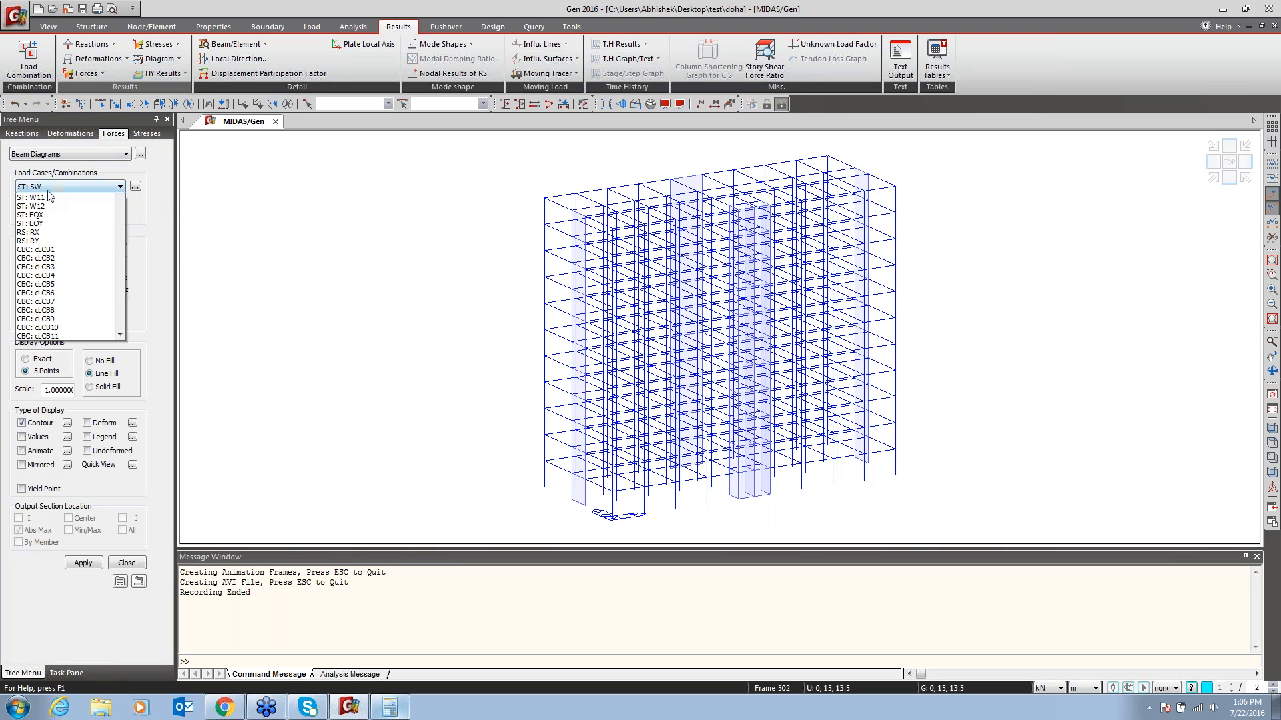
click(54, 368)
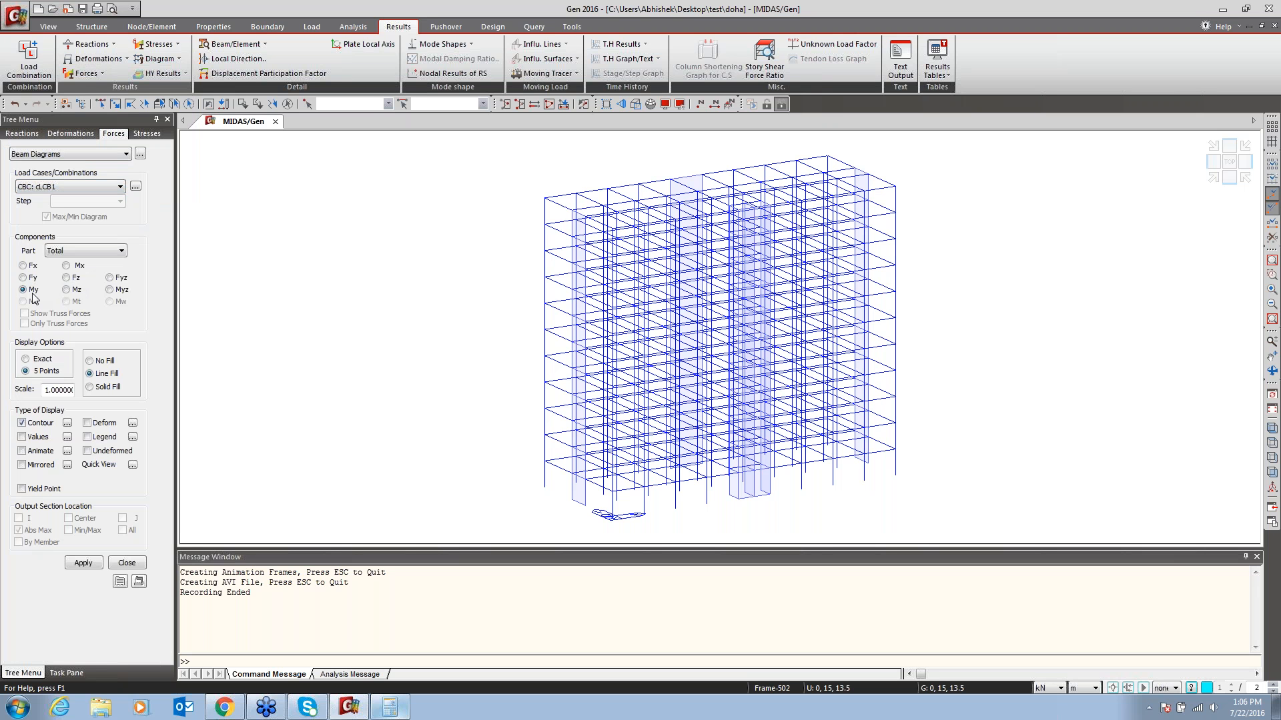
click(22, 436)
click(122, 530)
click(90, 564)
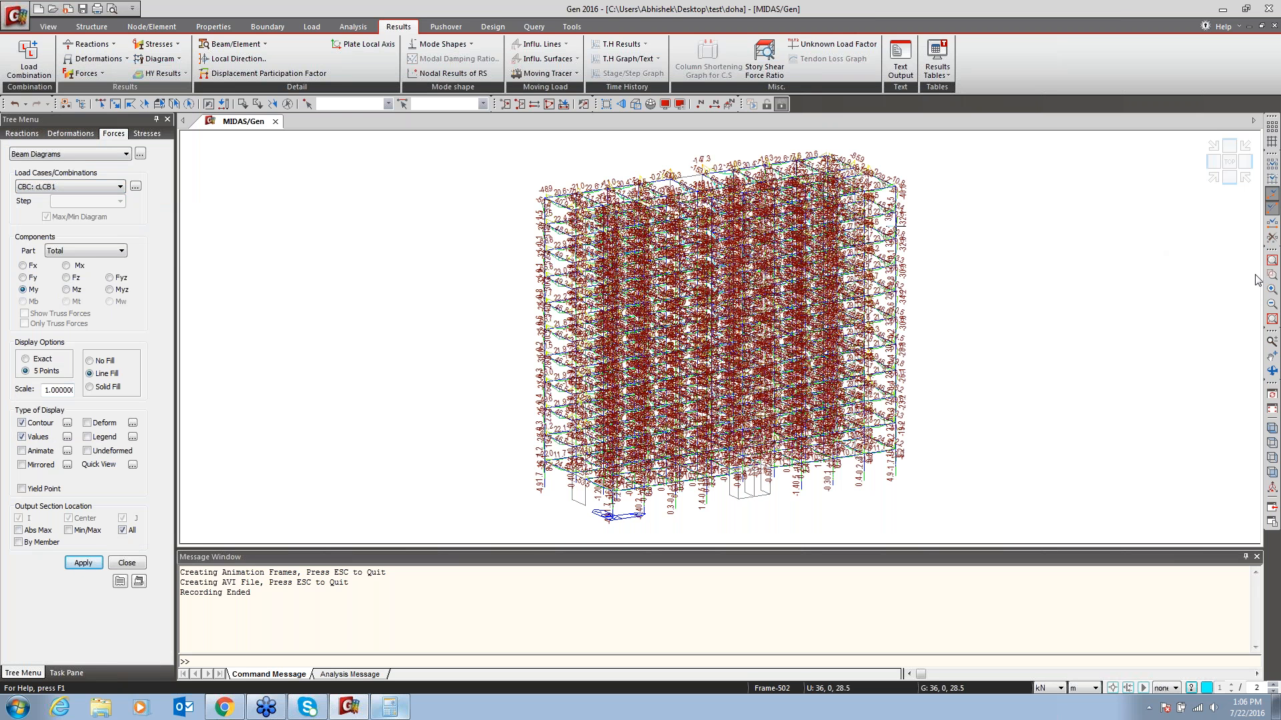
Check the My detail diagram of the roof-level corner beam for cLCB1 in Quick View, and clear the beam diagrams
drag(627, 180, 522, 263)
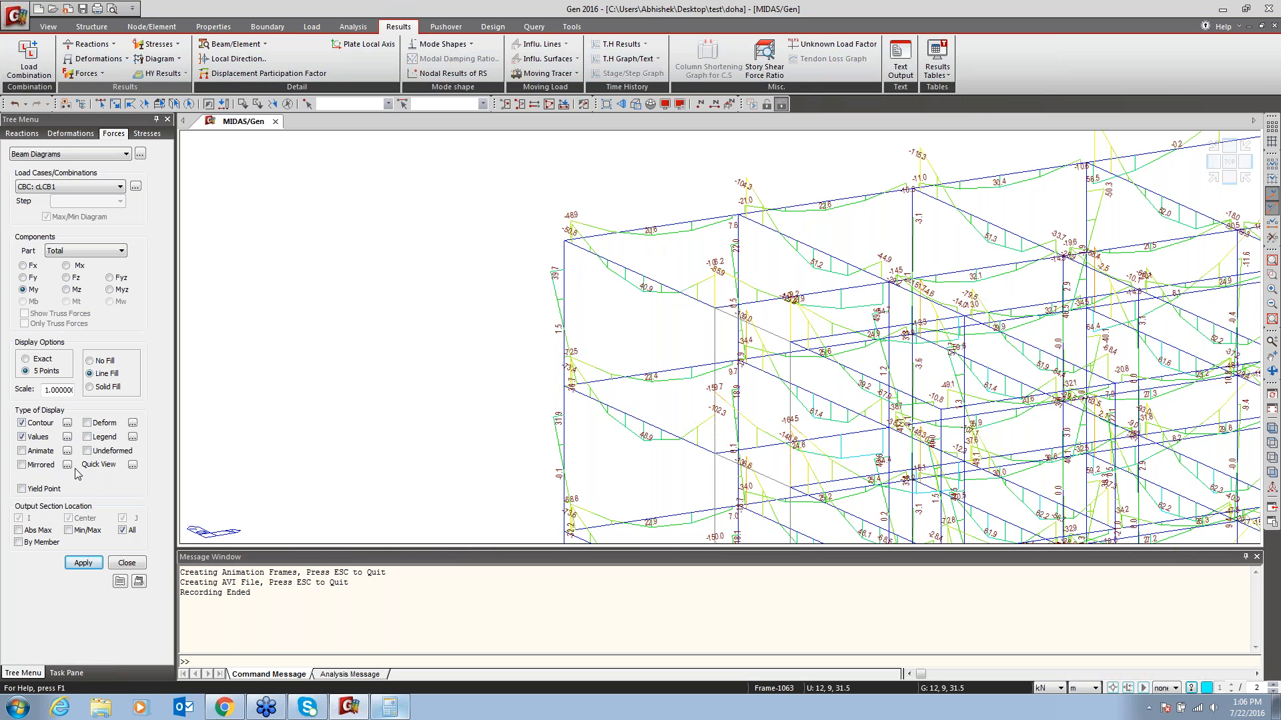
click(133, 464)
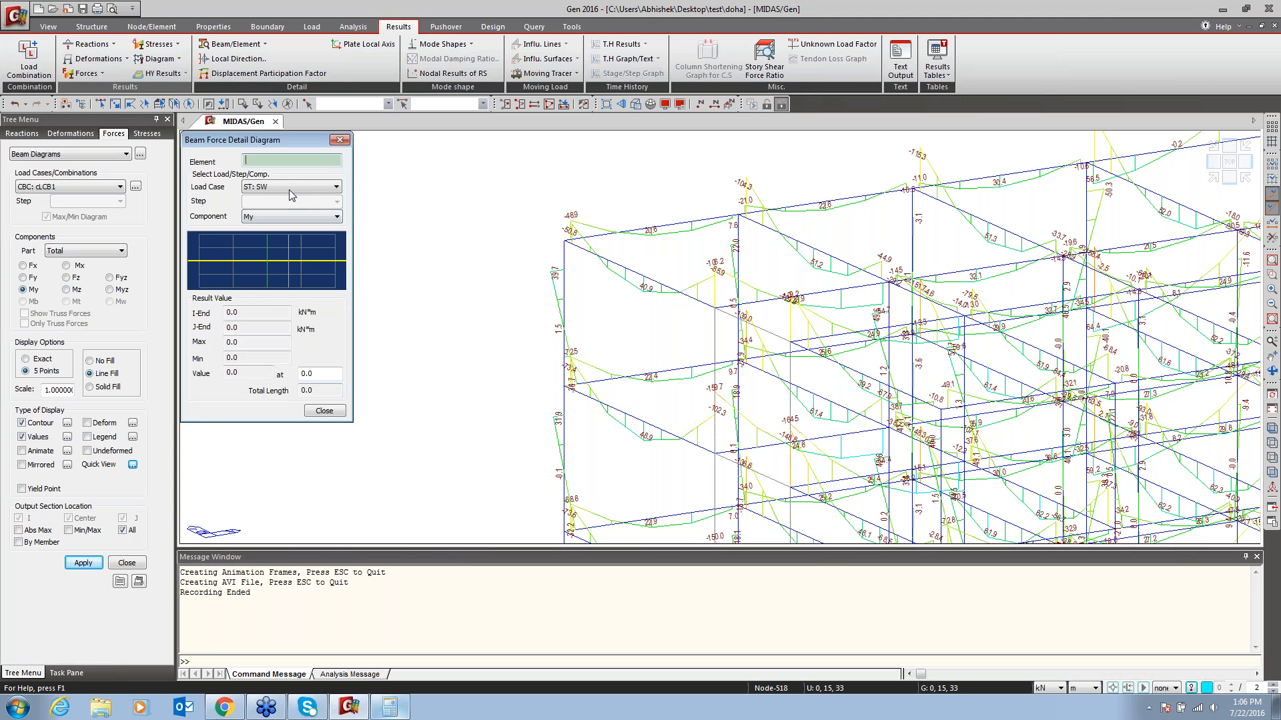
click(291, 188)
click(281, 366)
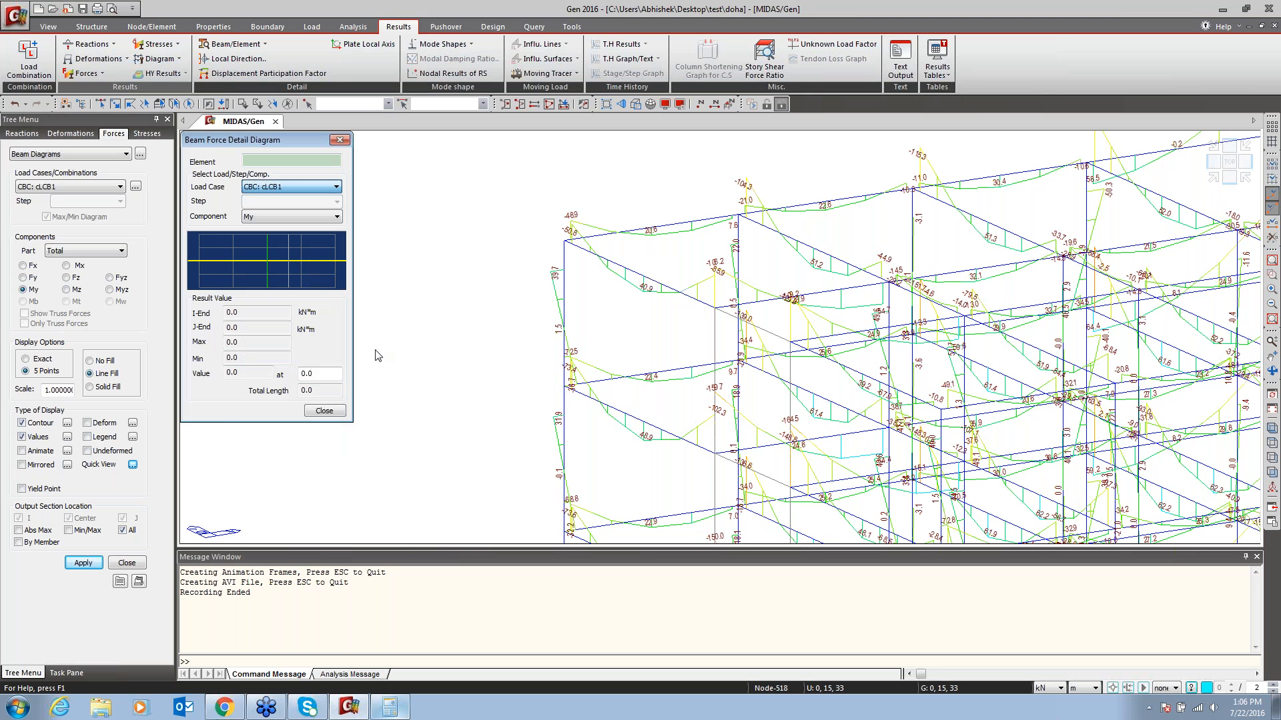
click(656, 231)
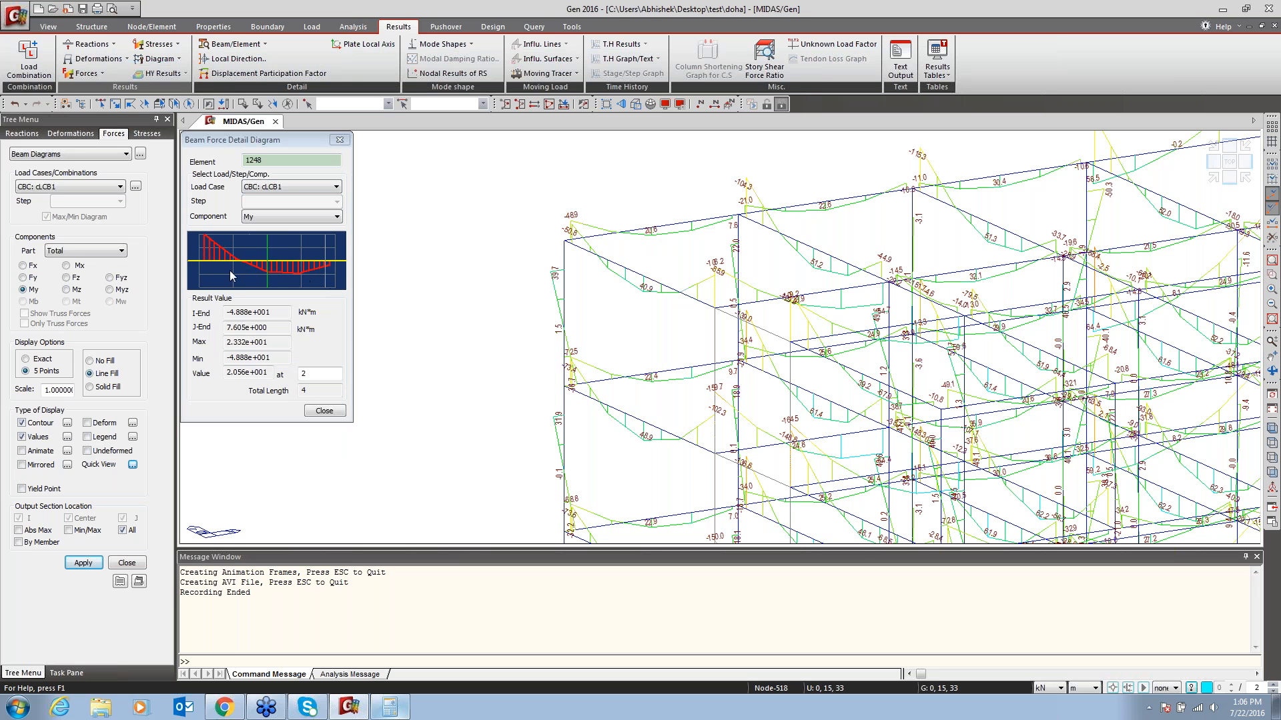
click(209, 276)
mouse_move(226, 271)
mouse_down()
mouse_move(327, 276)
mouse_move(184, 275)
mouse_move(284, 289)
mouse_move(210, 218)
mouse_up()
click(286, 216)
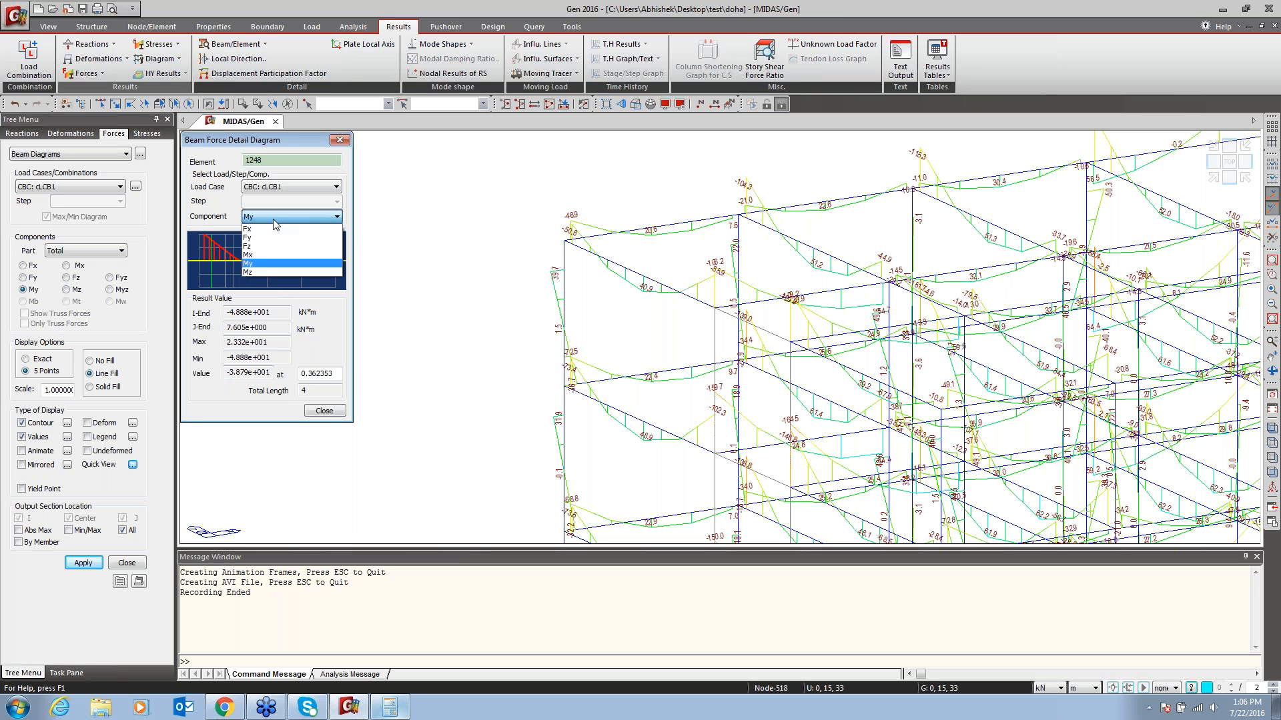
click(312, 415)
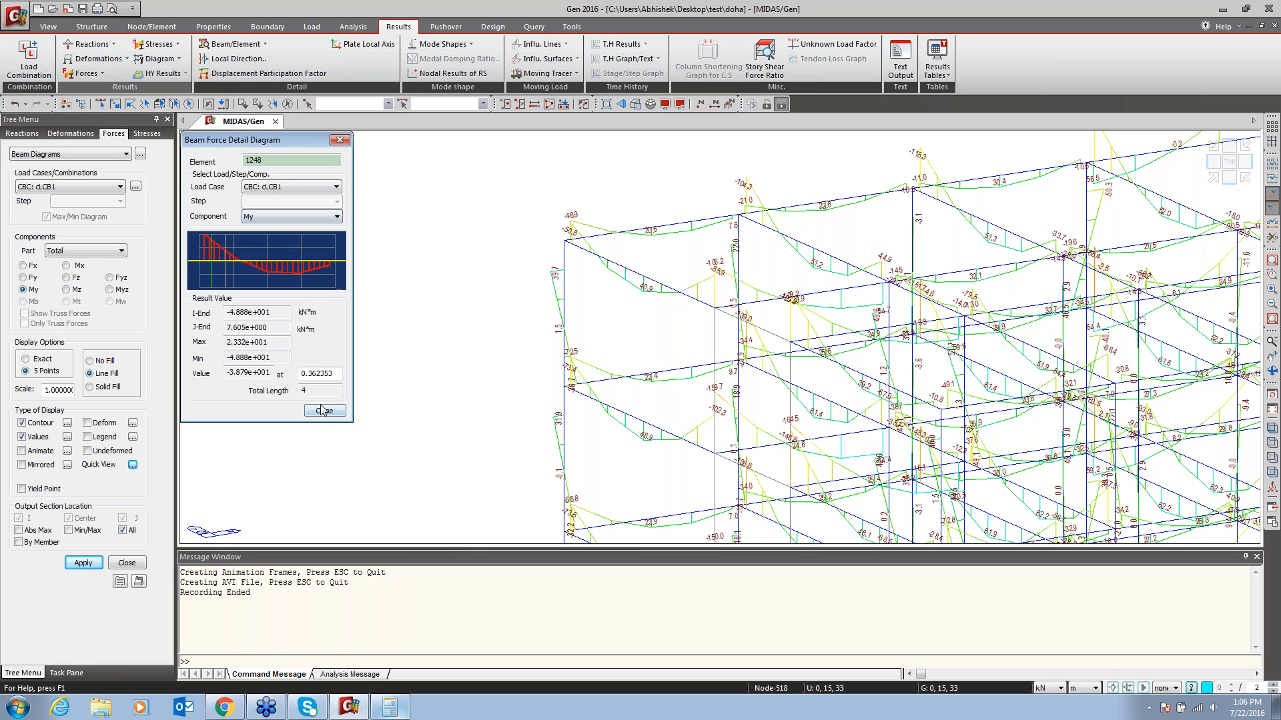
click(323, 409)
click(127, 562)
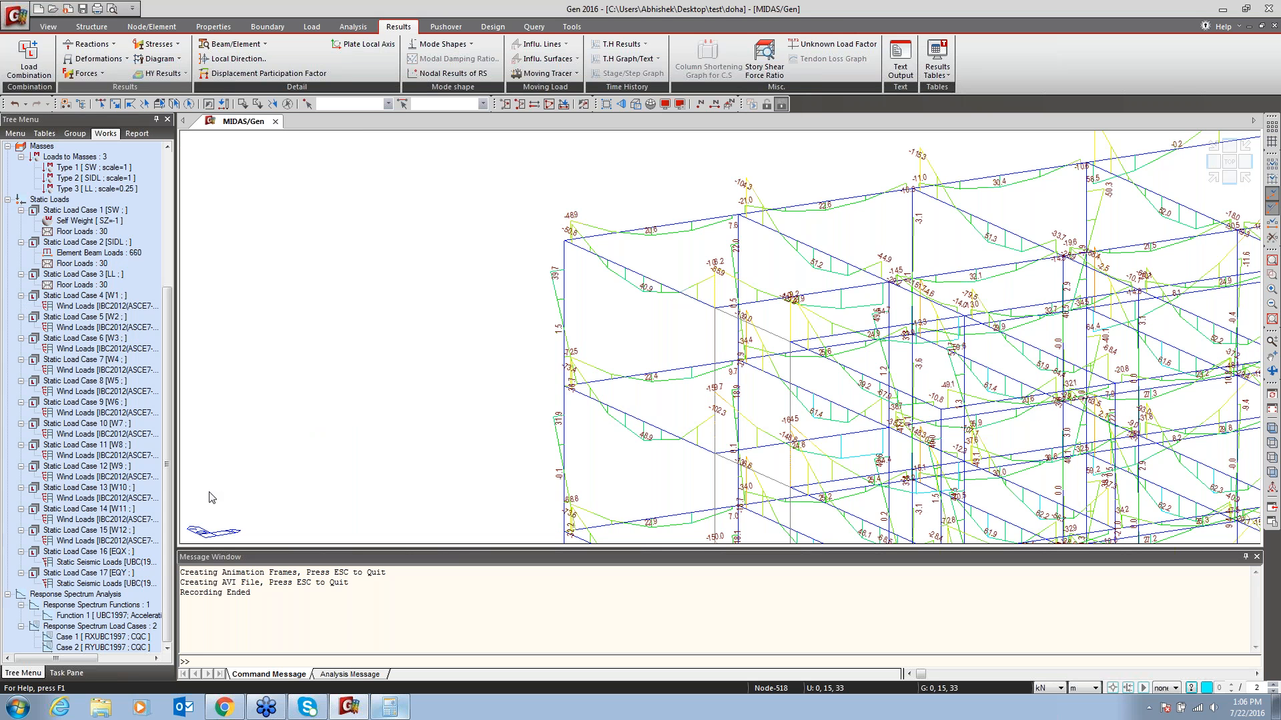
click(1272, 407)
Run Beam Detail Analysis on the roof-level corner beam for cLCB1 and review its displacement, shear, moment and section stress diagrams
click(237, 44)
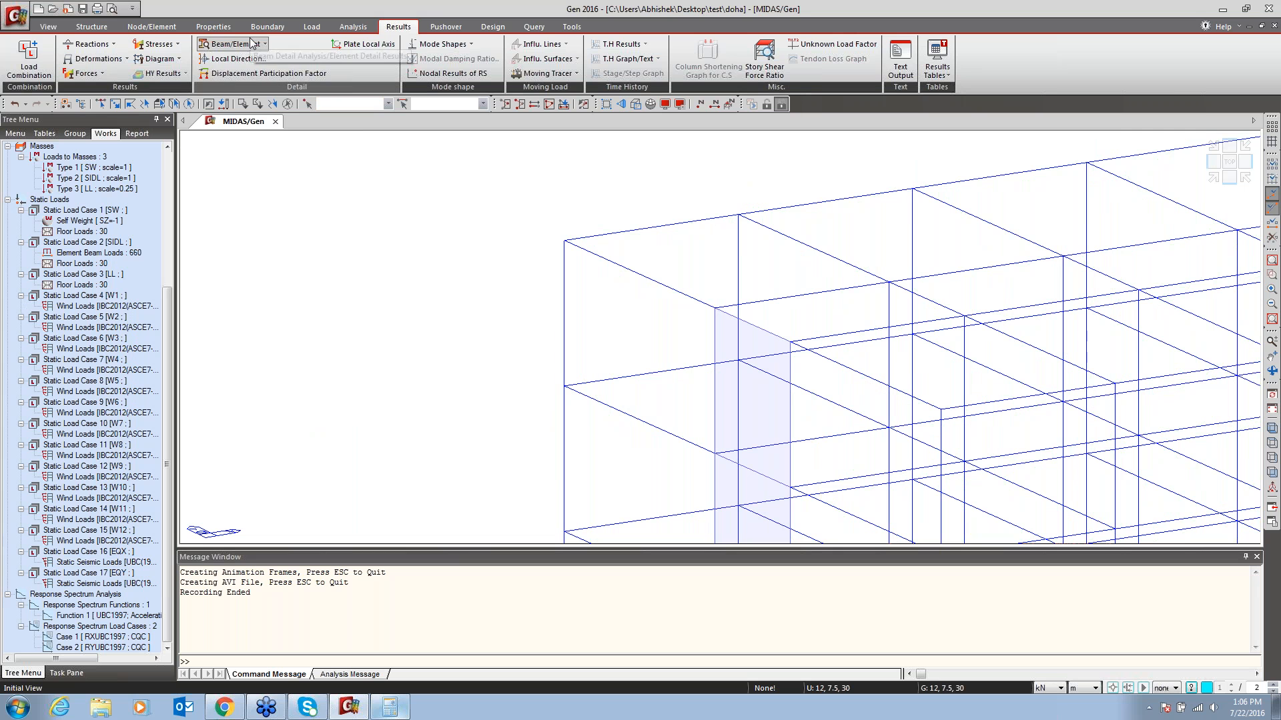
click(239, 61)
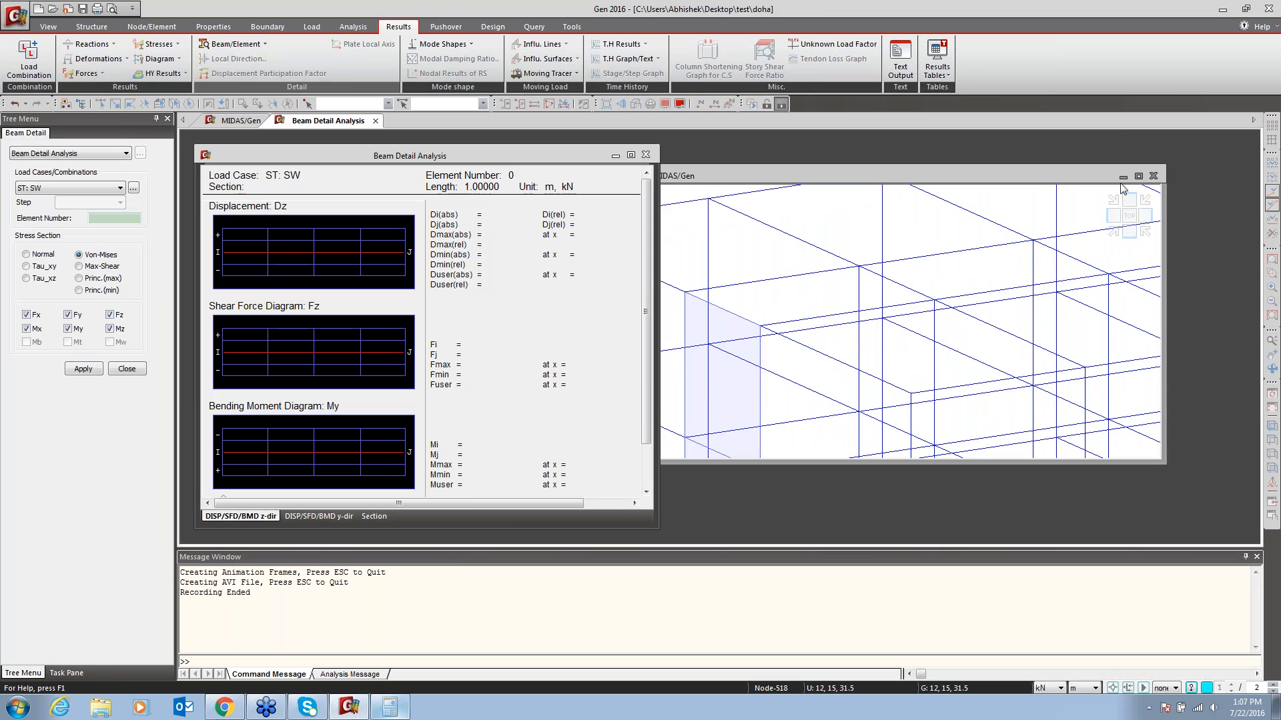
click(1138, 176)
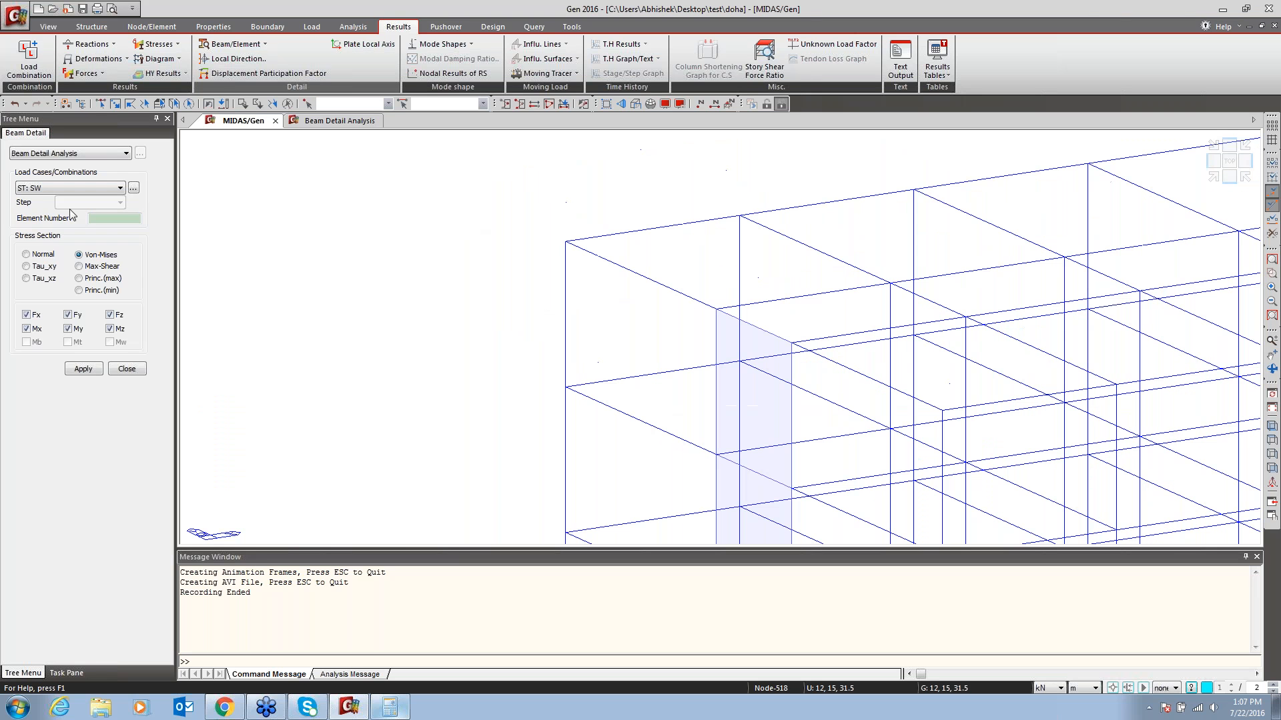
click(67, 188)
click(70, 364)
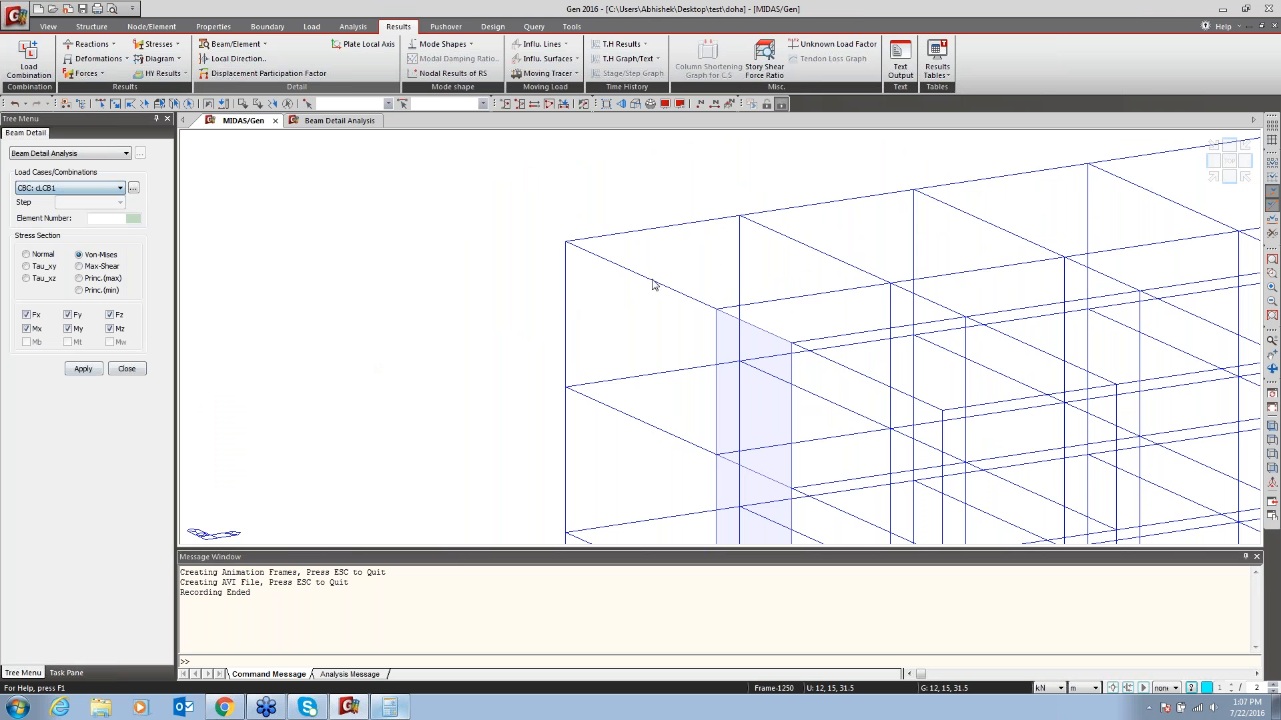
click(652, 229)
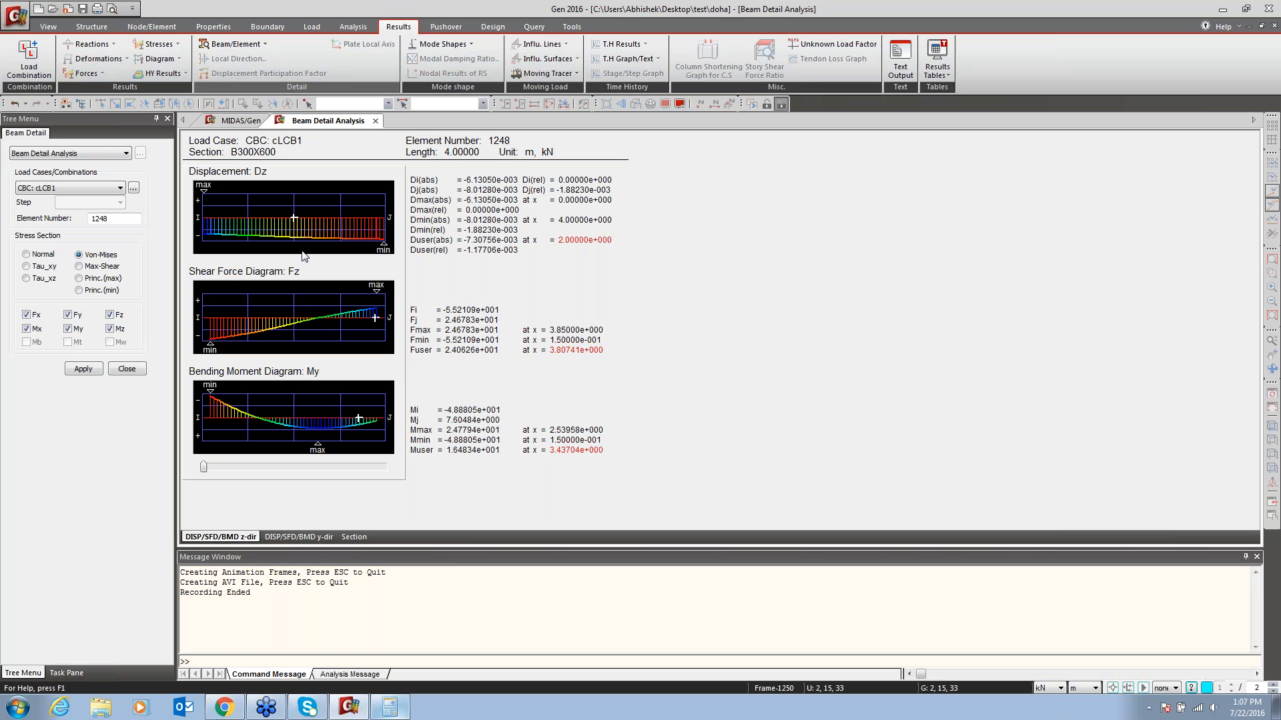
click(350, 537)
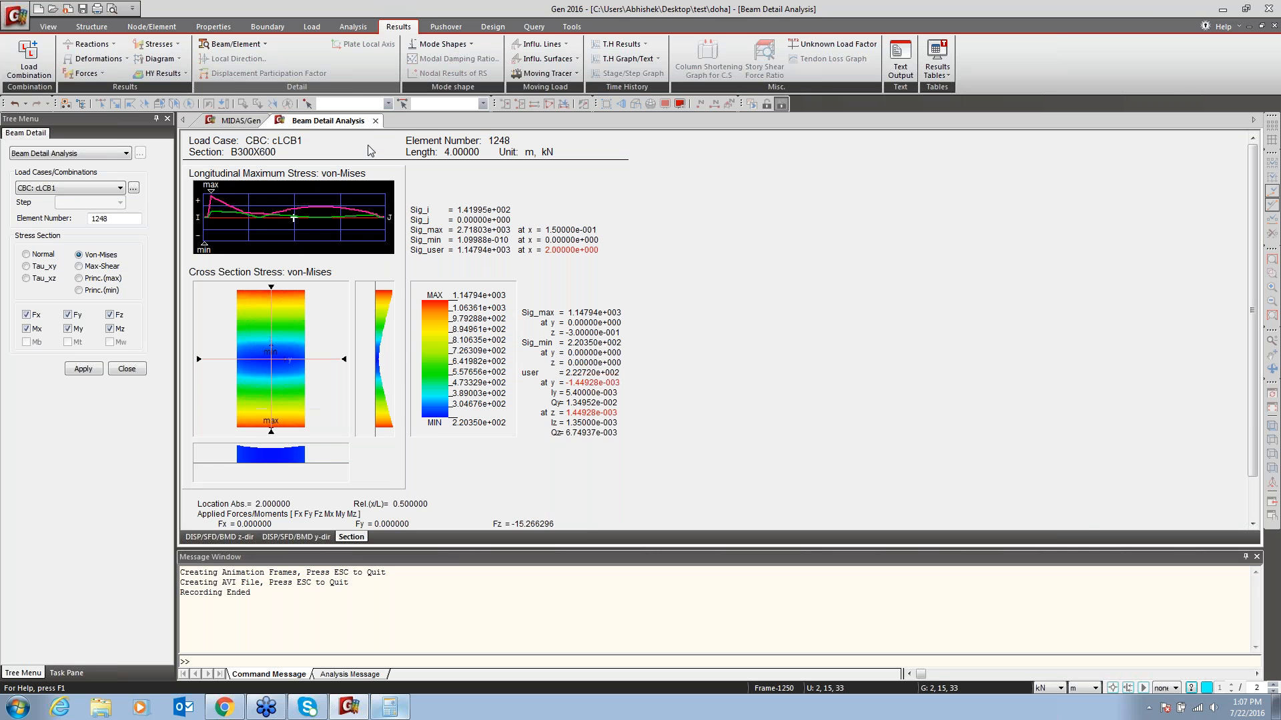
click(374, 120)
Display the Mz wall diagrams with values for combination cLCB1, inspect them, and clear the display
click(104, 73)
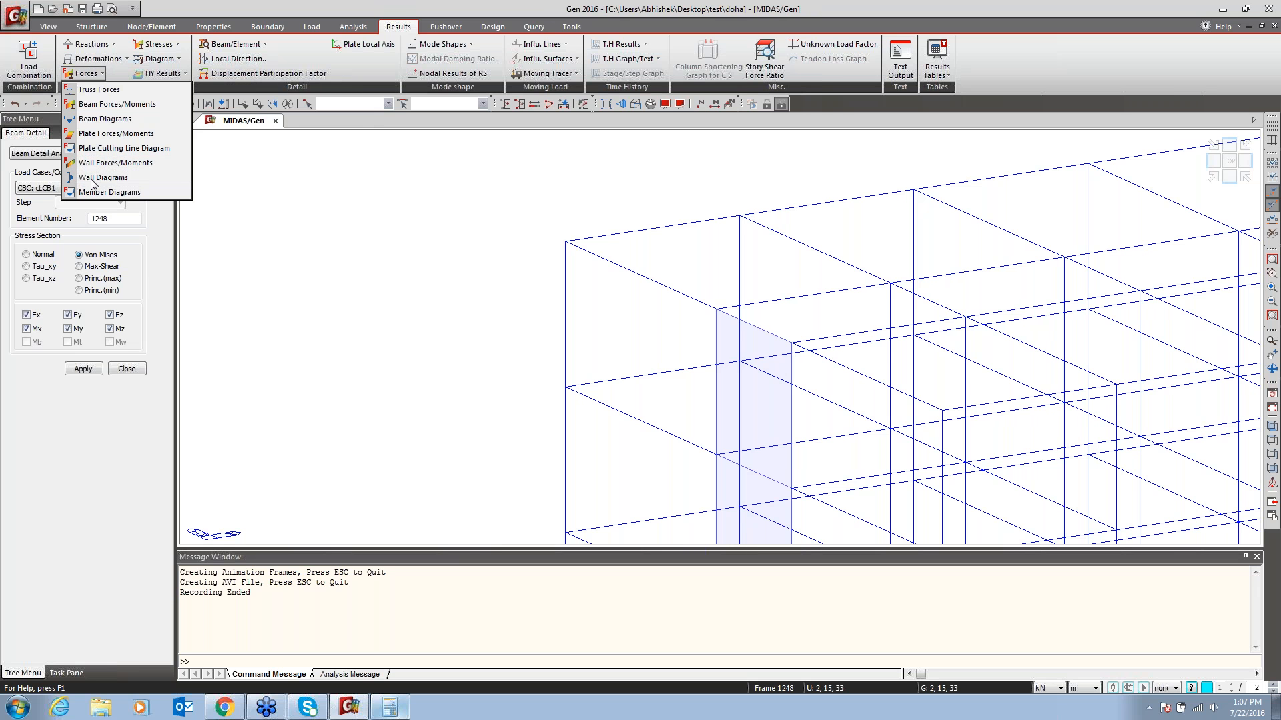
click(100, 177)
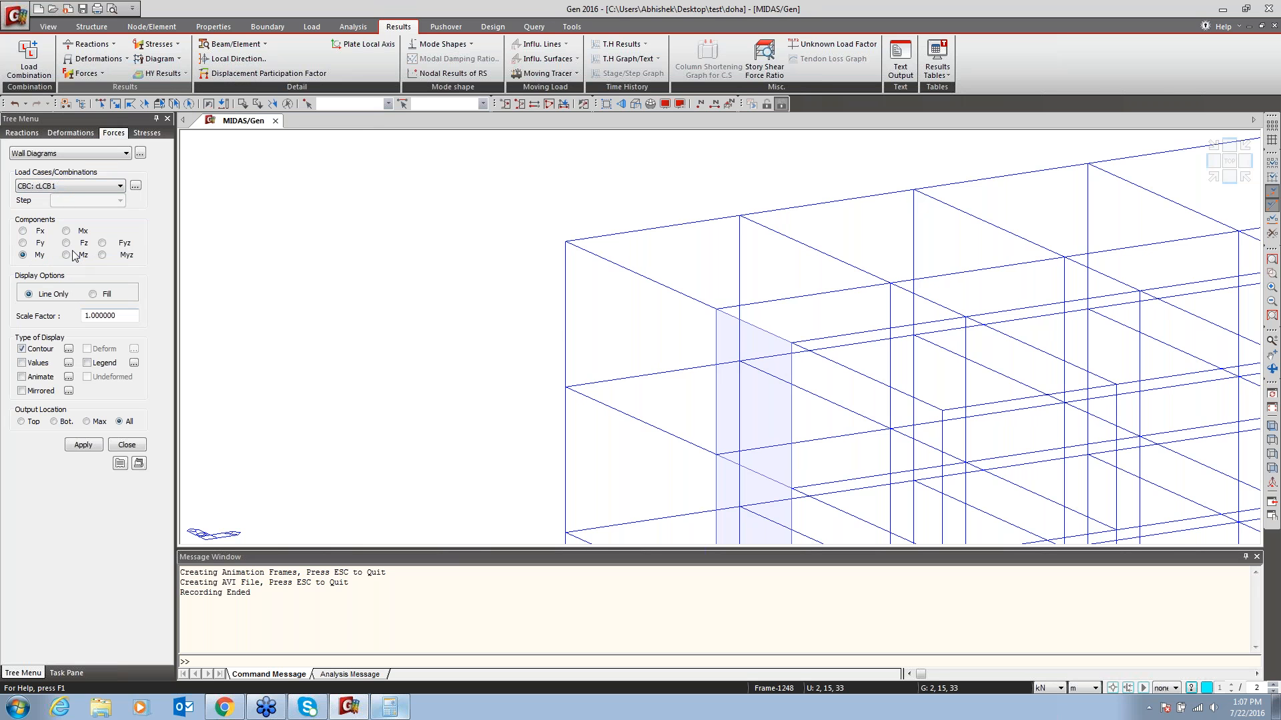
click(66, 255)
click(21, 363)
click(94, 446)
middle_drag(889, 427, 647, 319)
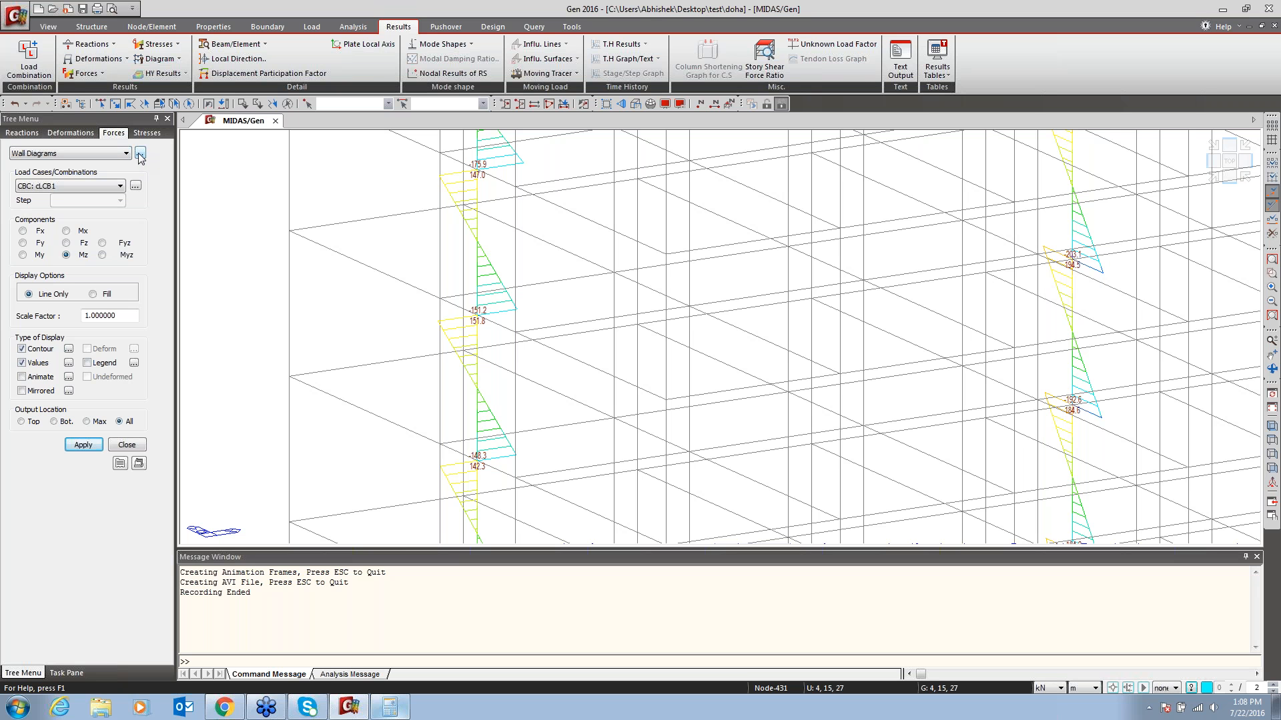
click(124, 446)
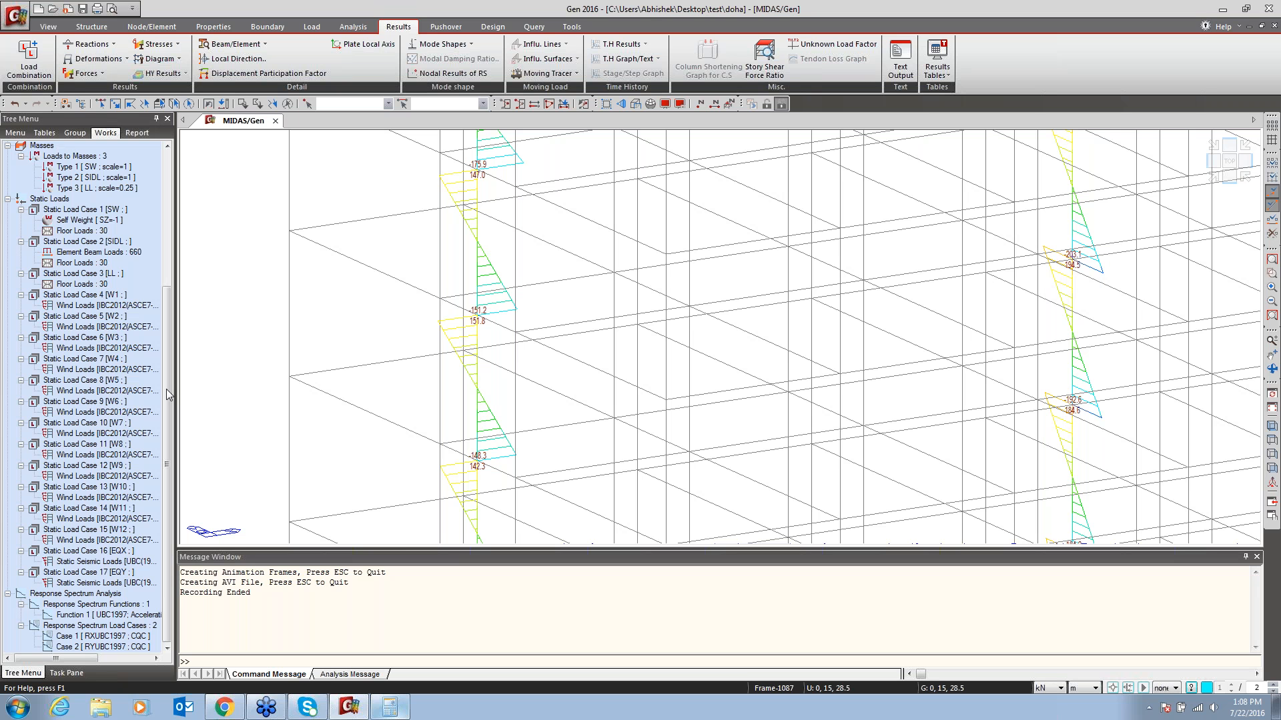
click(1269, 409)
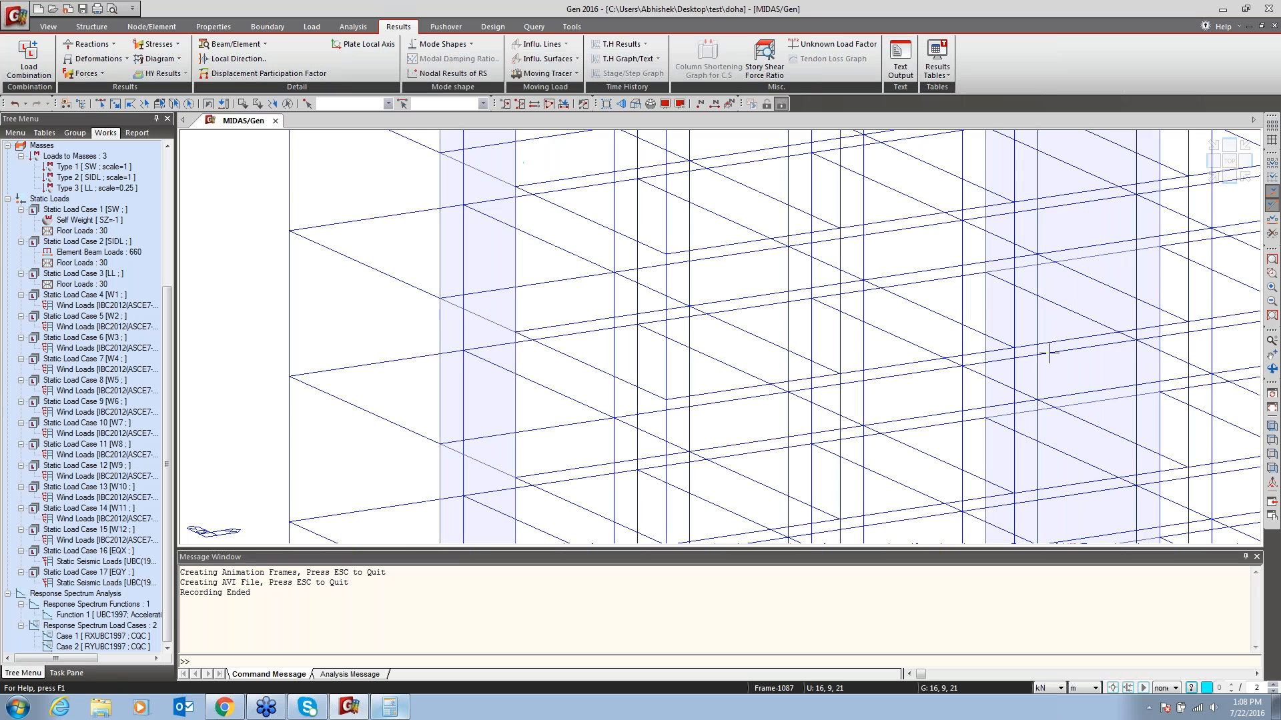
Examine the vibration mode eigenvalue table for frequencies, periods and cumulative modal participation masses in X and Y
click(470, 44)
click(443, 63)
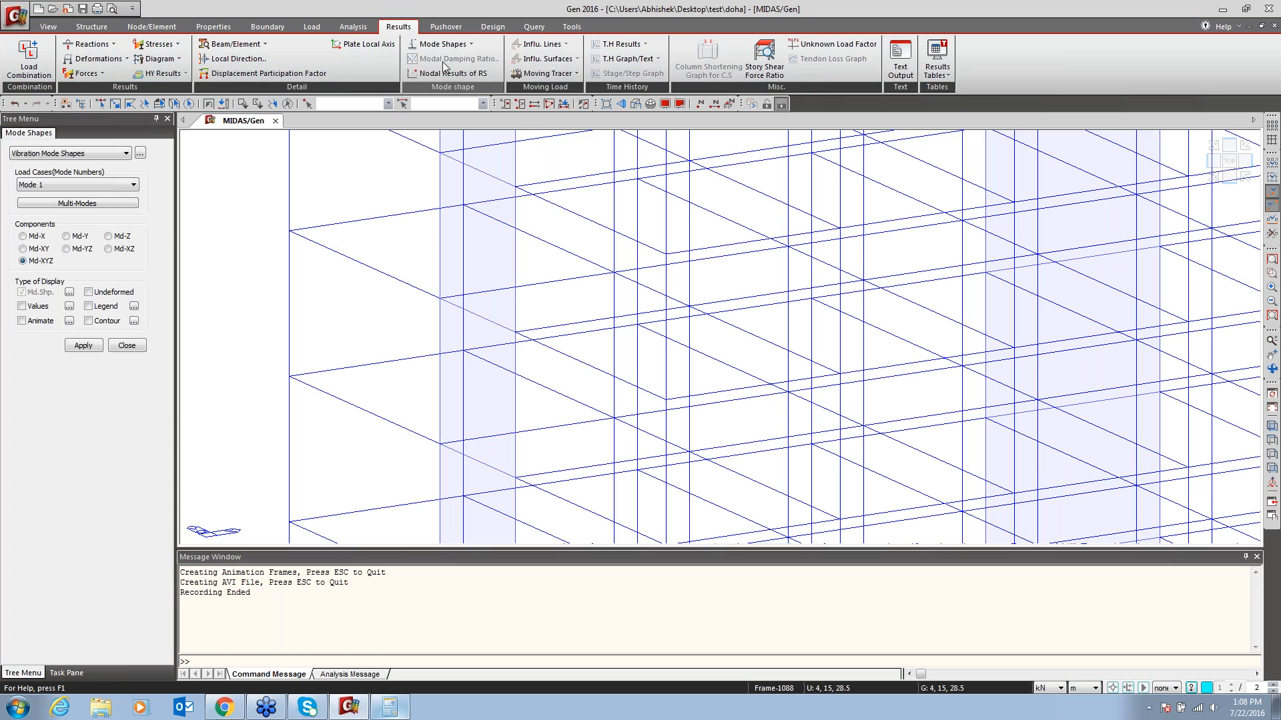
click(141, 154)
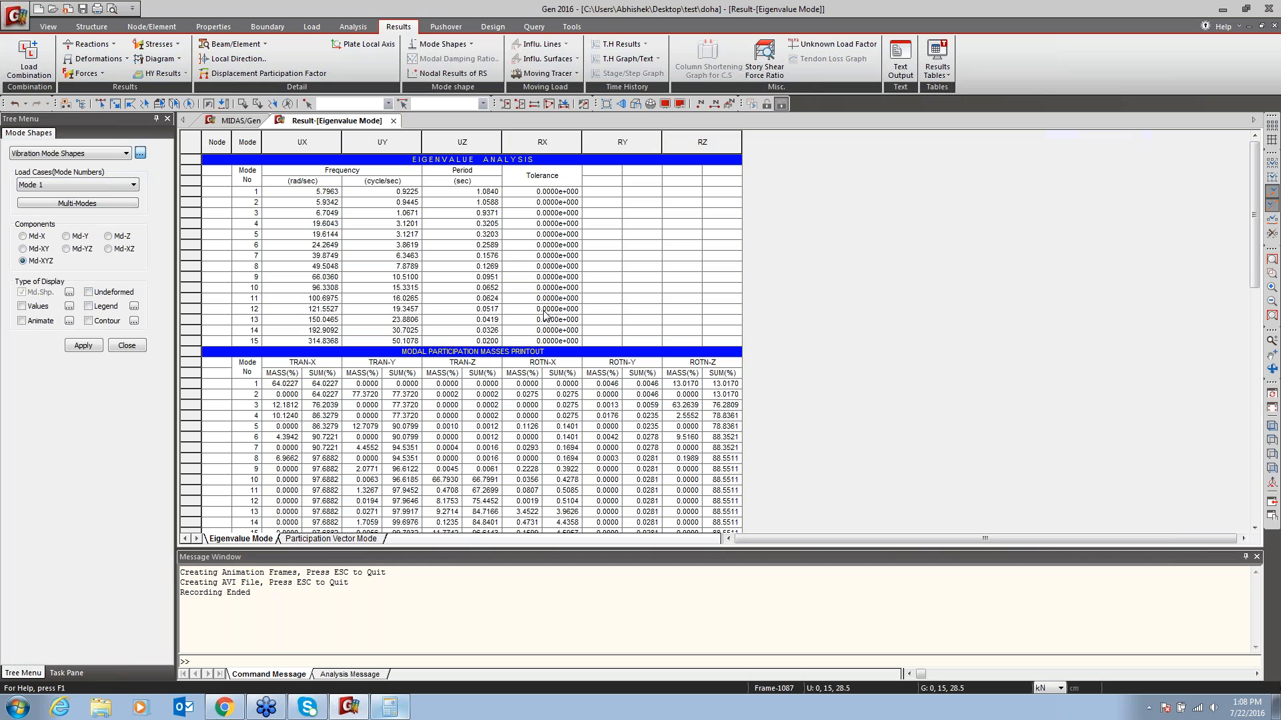
drag(480, 192, 467, 249)
drag(309, 197, 386, 299)
scroll(345, 394, down, 2)
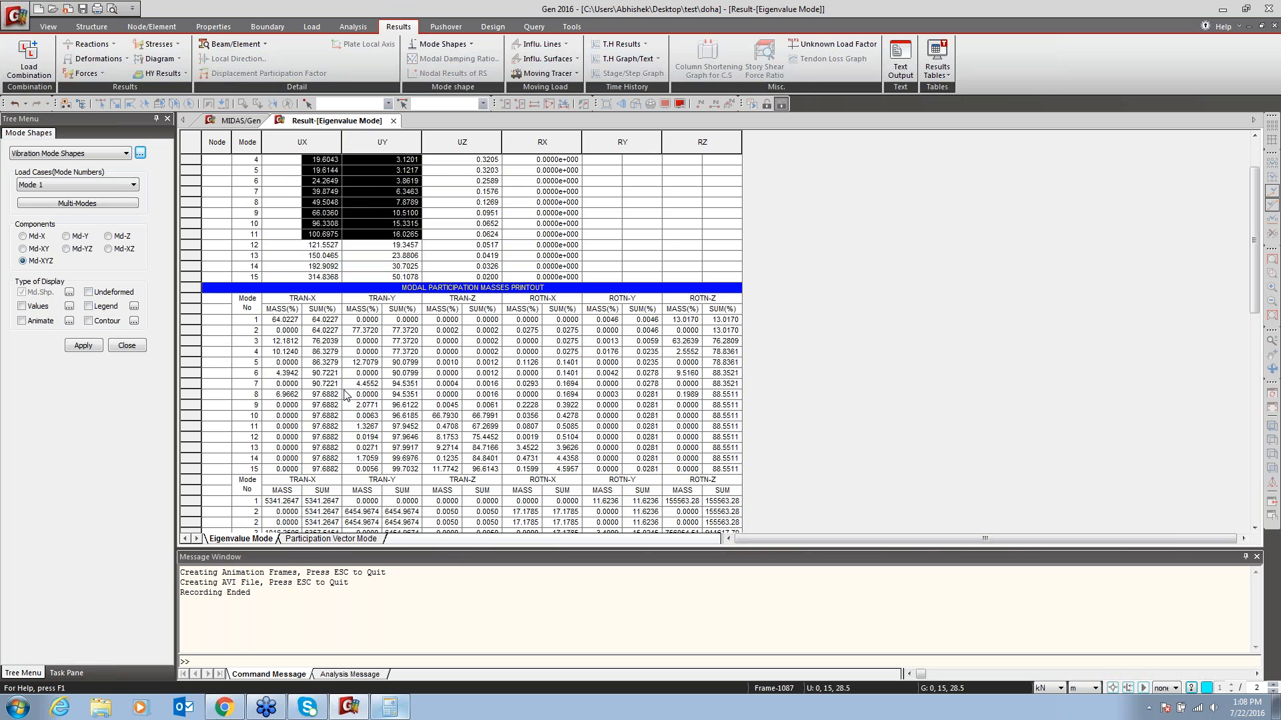
drag(333, 373, 419, 380)
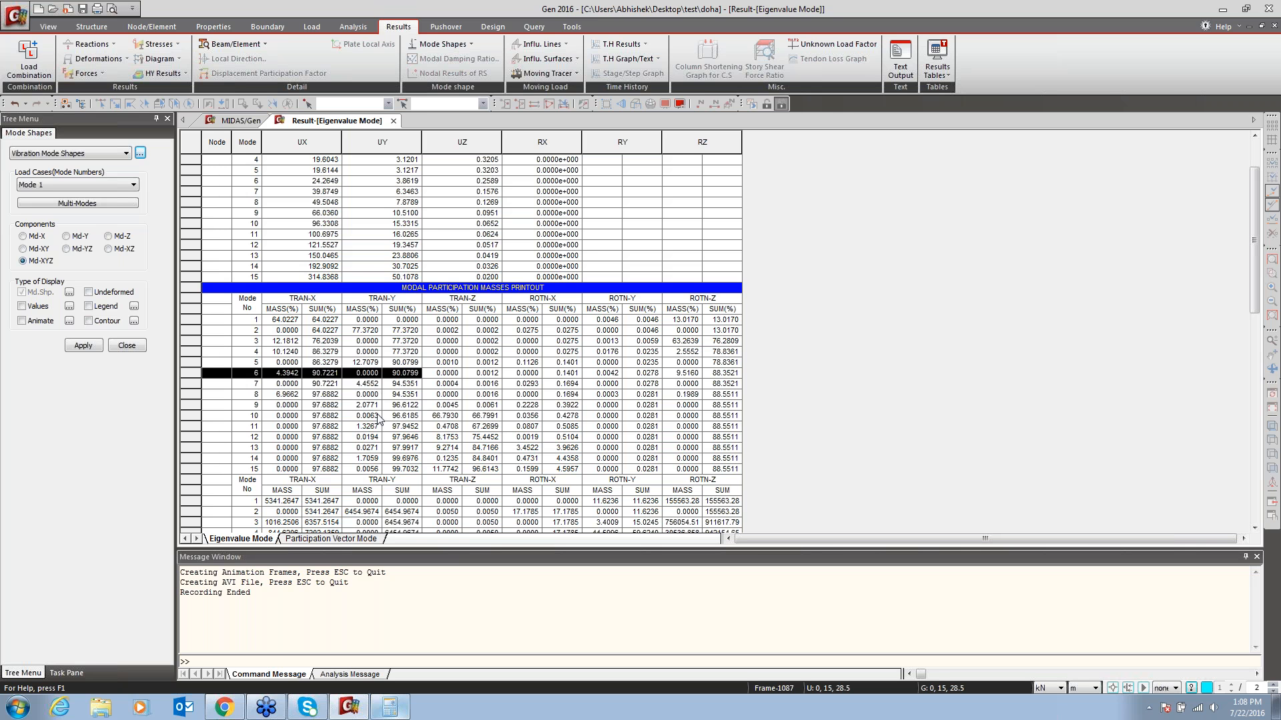
click(393, 121)
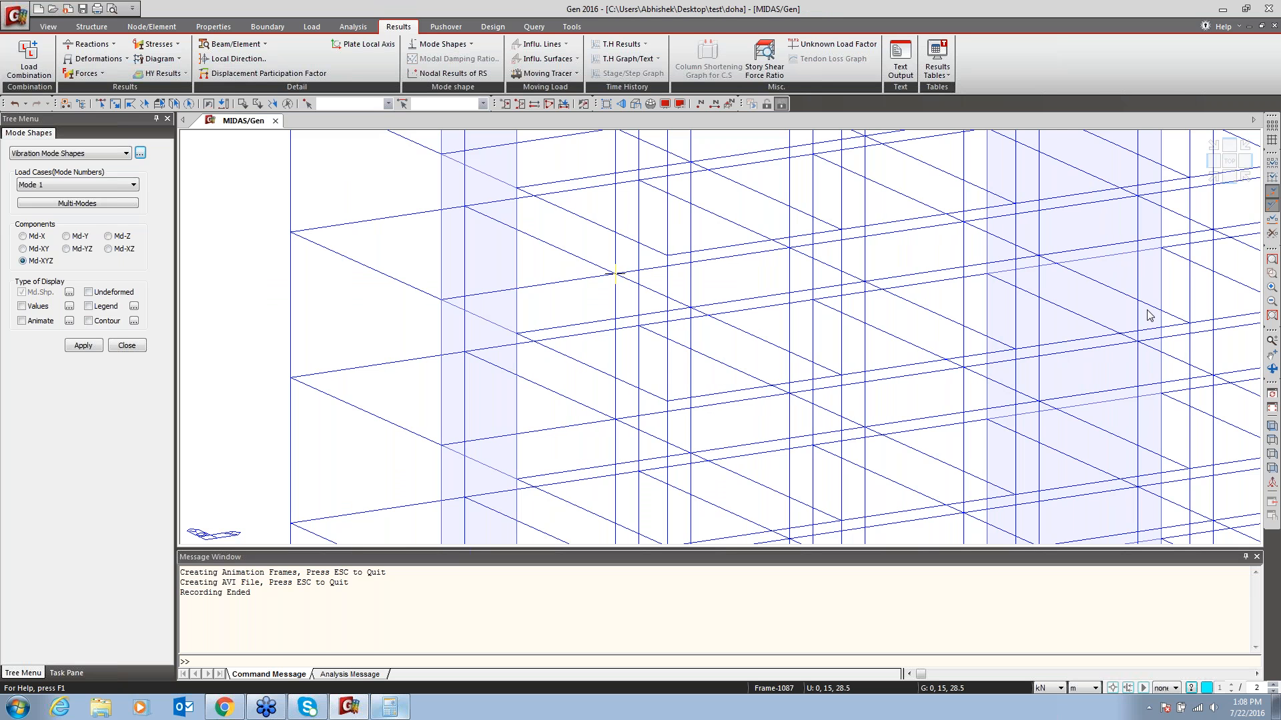
Compare several vibration mode shapes including modes 4, 6, 7 and 8 in tiled windows, keep only the mode 4 window and clear its display
click(1272, 260)
click(90, 204)
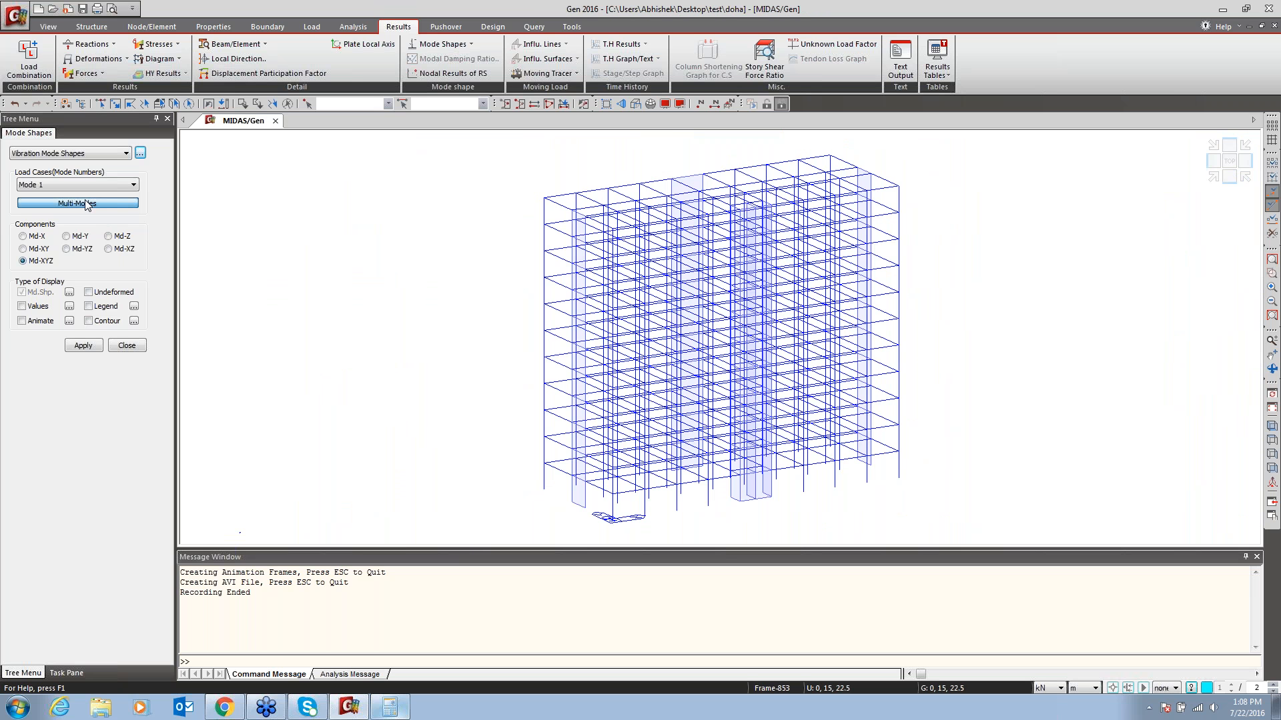
drag(571, 350, 576, 392)
click(706, 377)
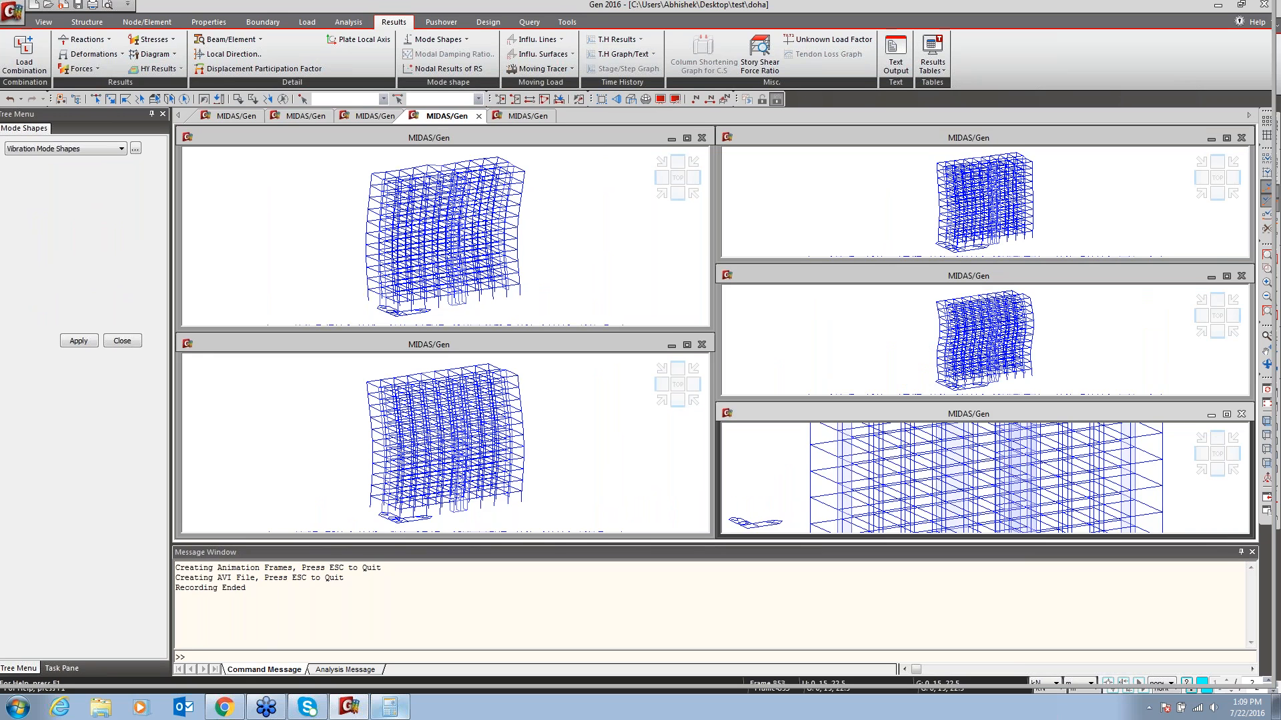
click(707, 349)
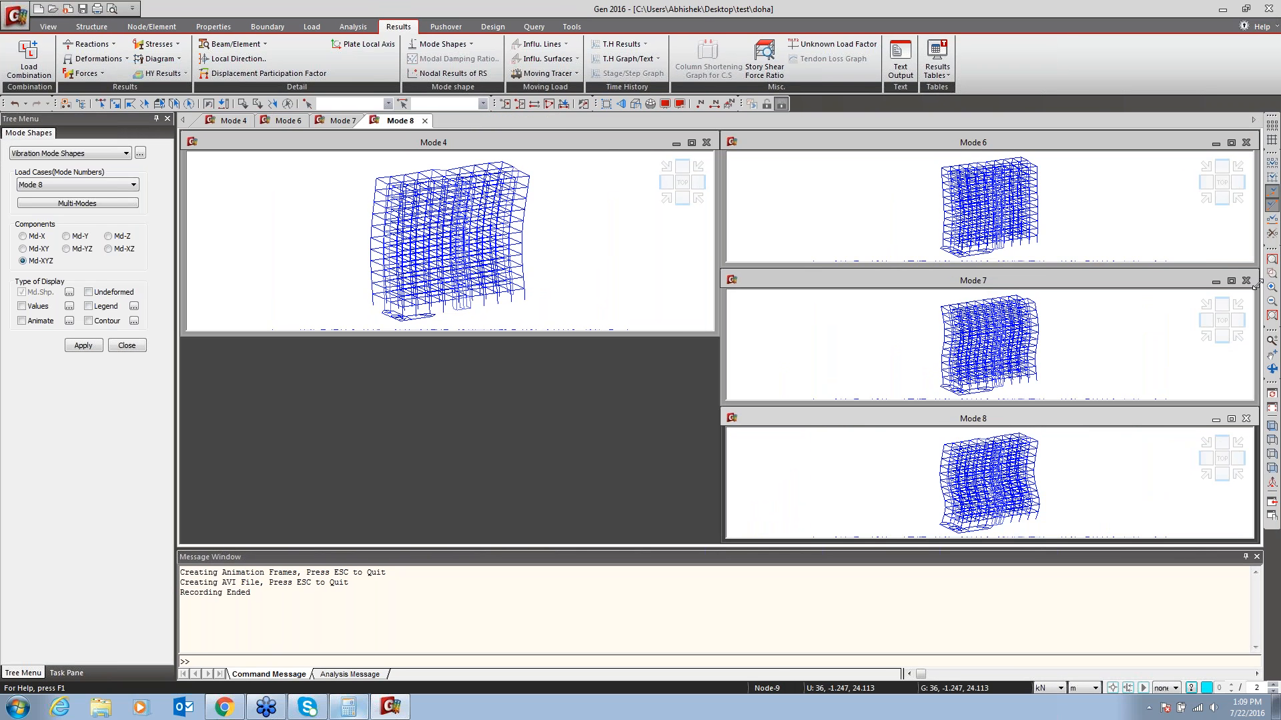
click(1246, 280)
click(1247, 419)
click(691, 143)
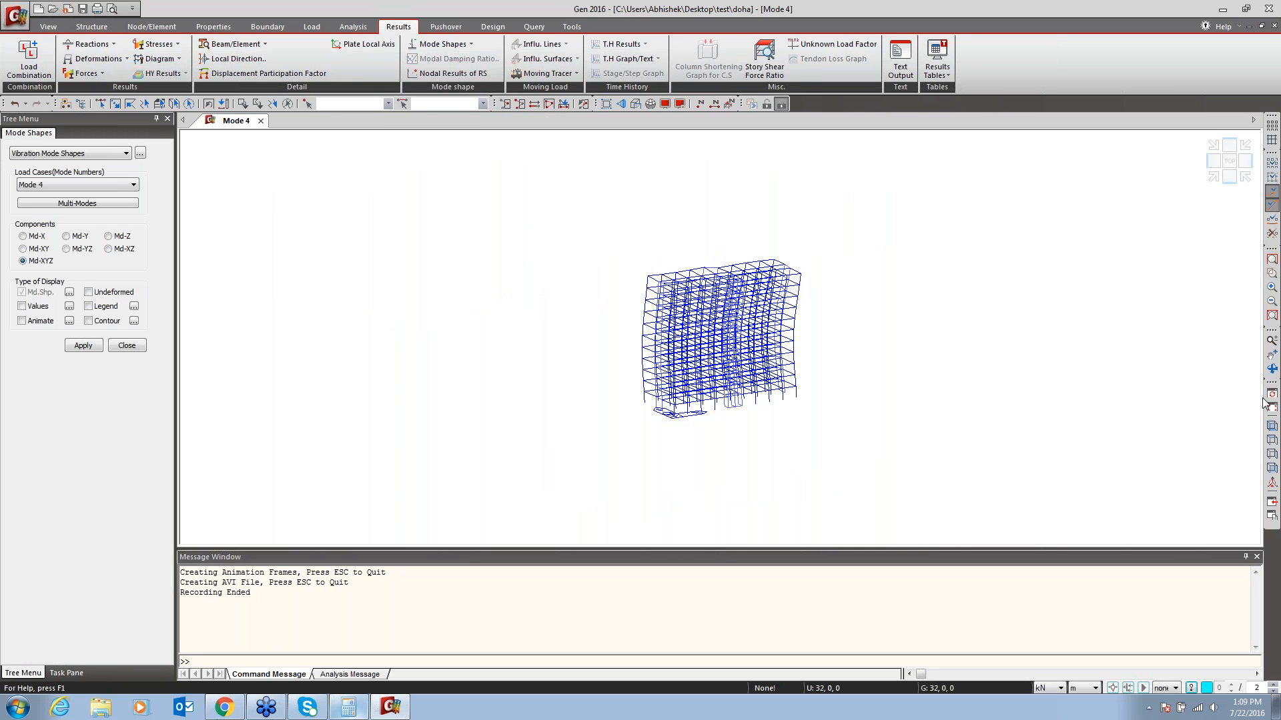
click(1270, 408)
Open the Story Drift results table
click(937, 63)
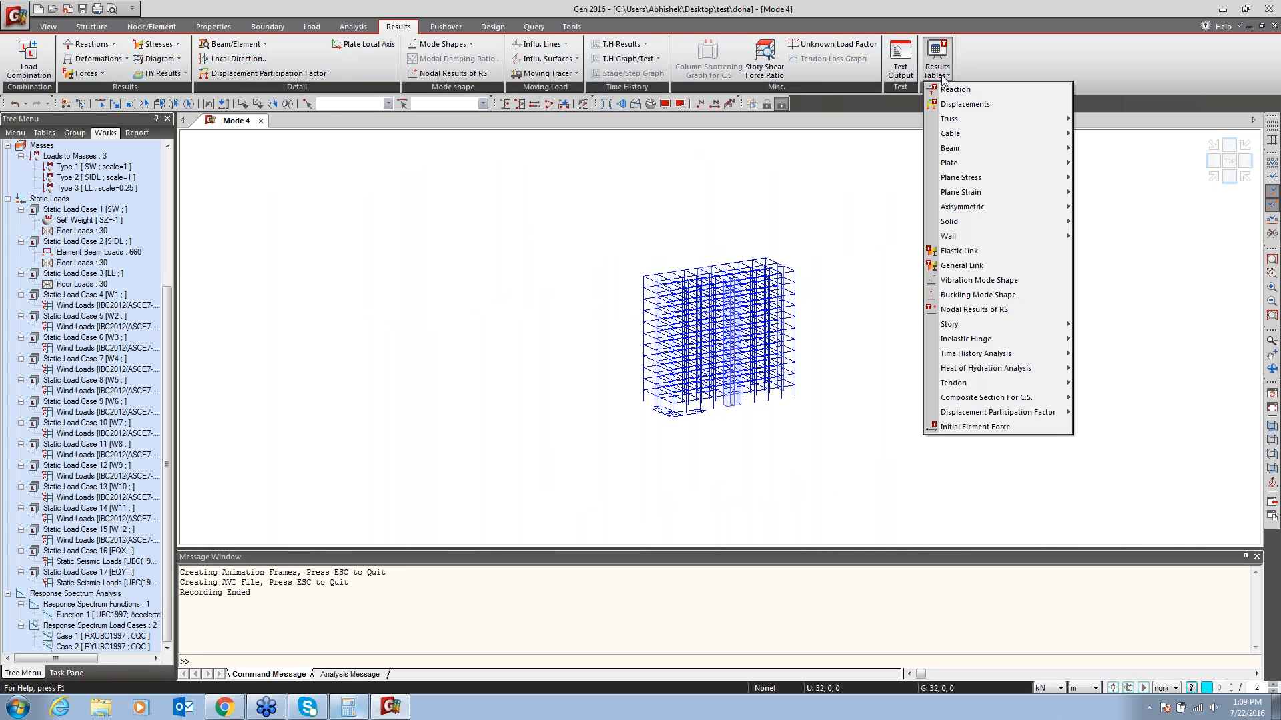
mouse_move(950, 324)
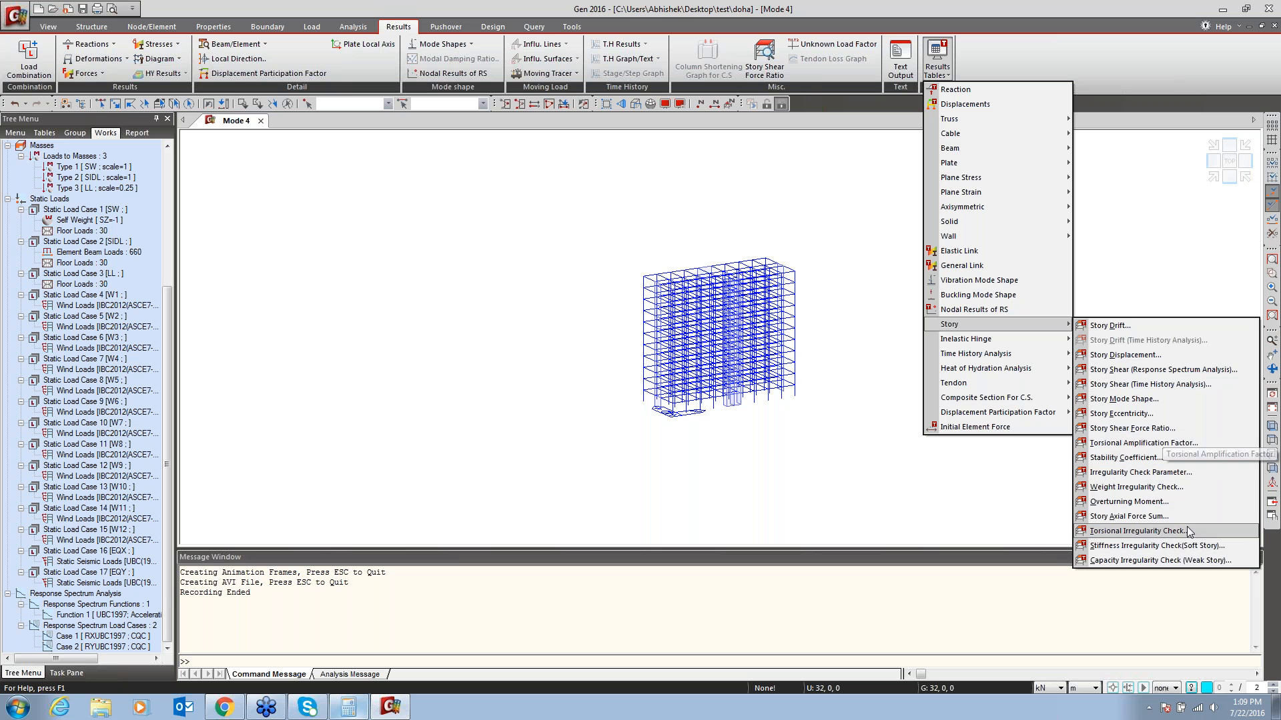
click(1104, 327)
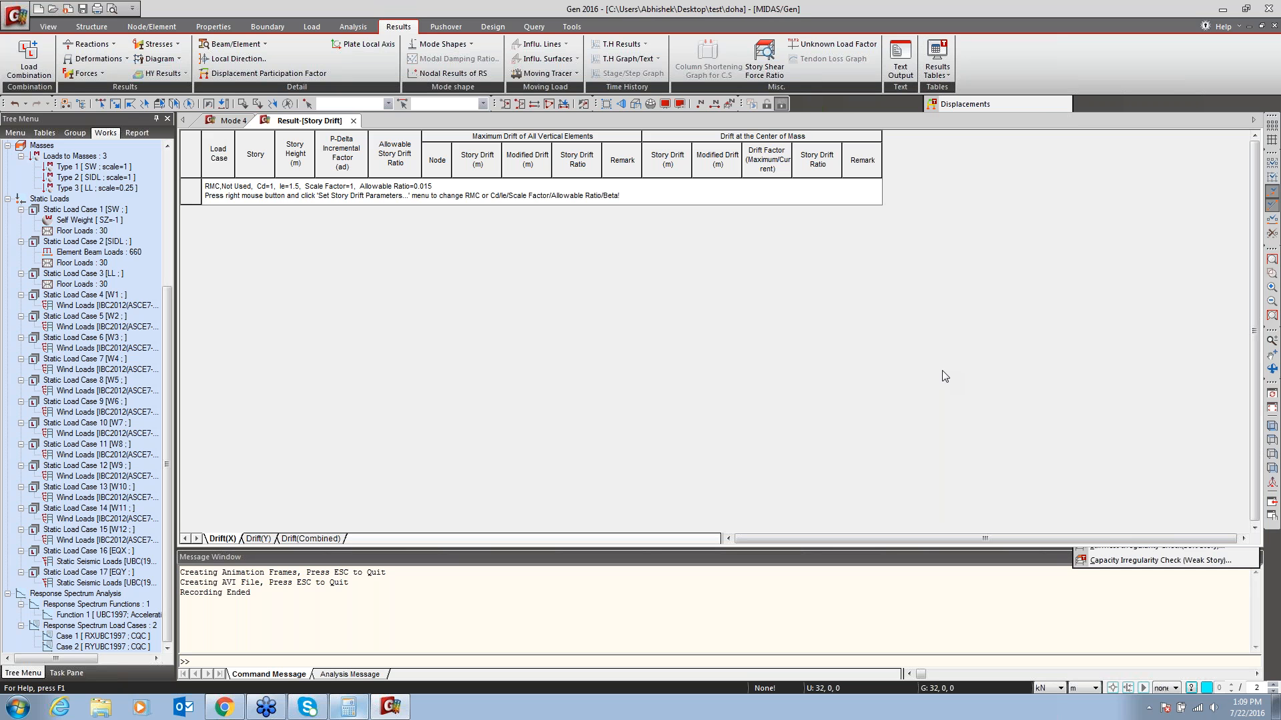
Activate the EQX and EQY static seismic load cases for the story drift results
drag(705, 340, 691, 419)
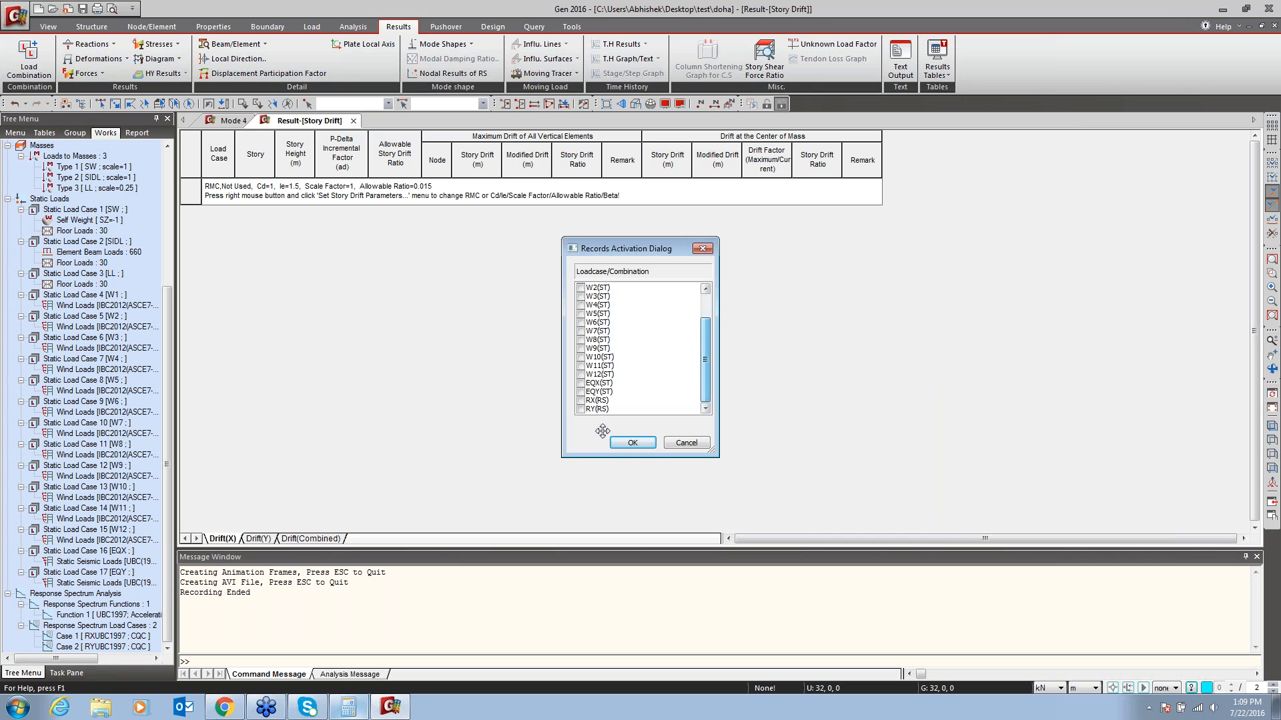
click(581, 391)
click(581, 382)
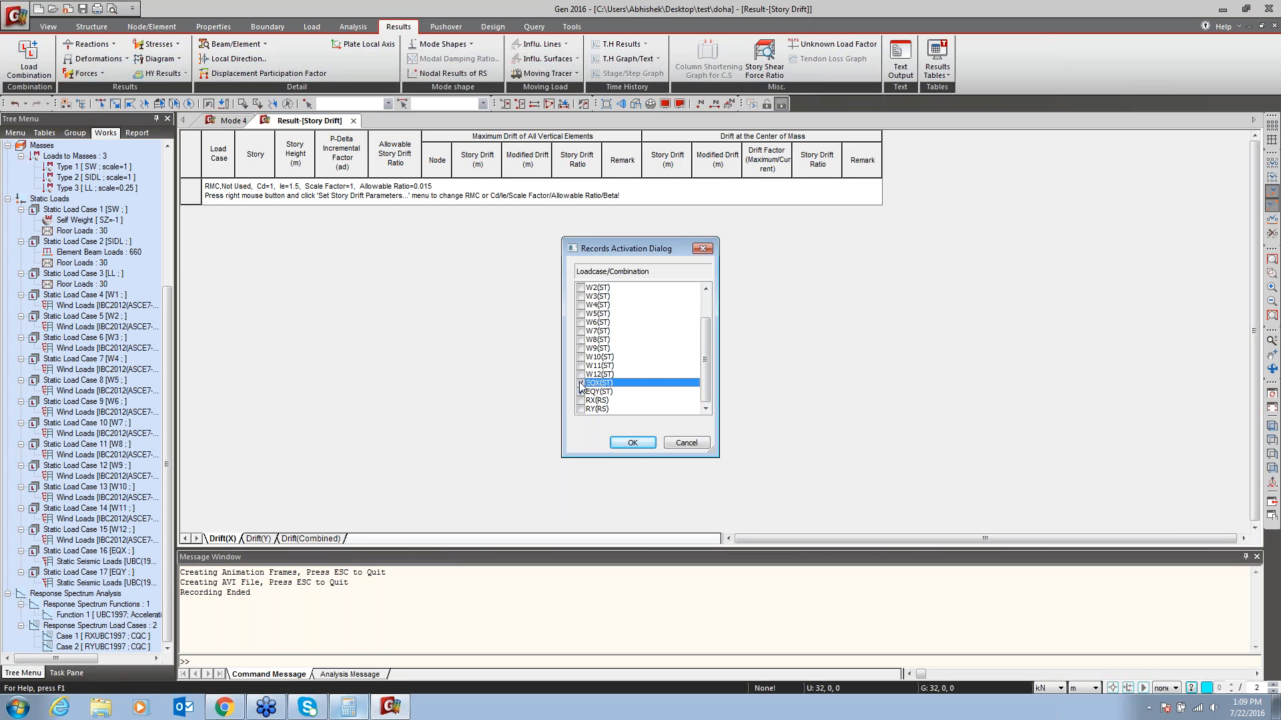
click(632, 443)
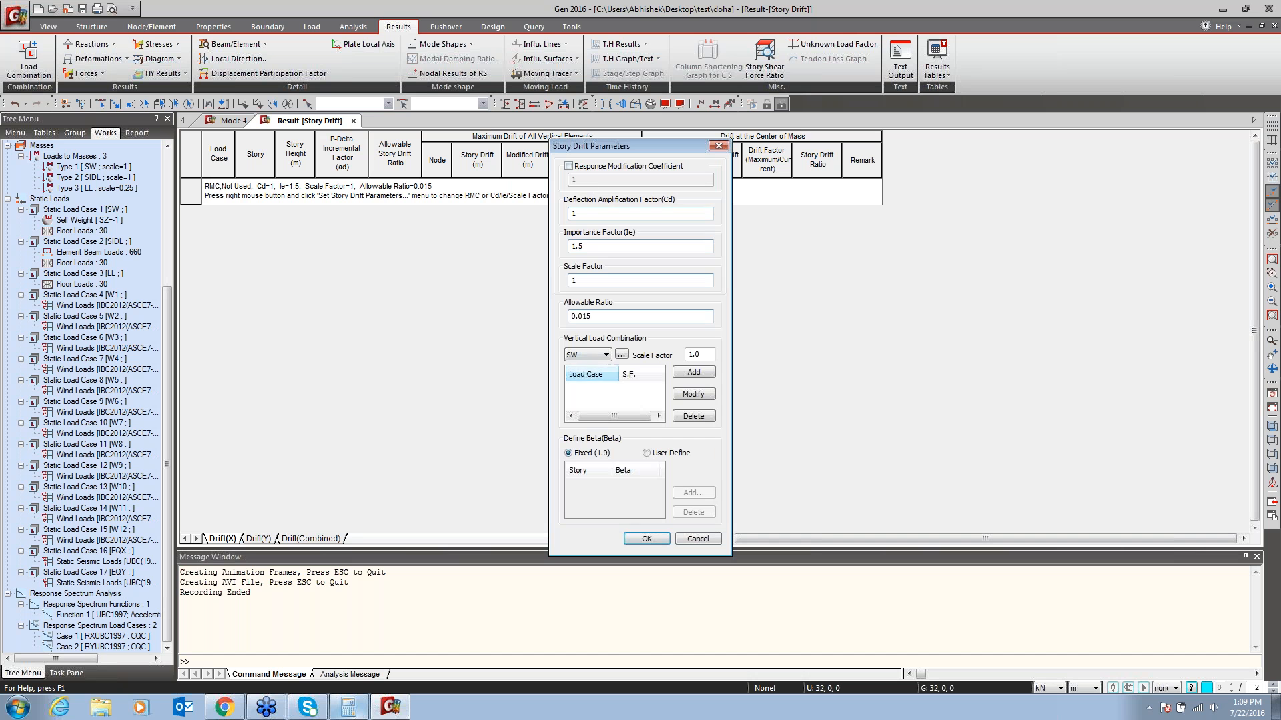
Set the importance factor to 1 in the story drift parameters and generate the X-direction drift table
double_click(582, 213)
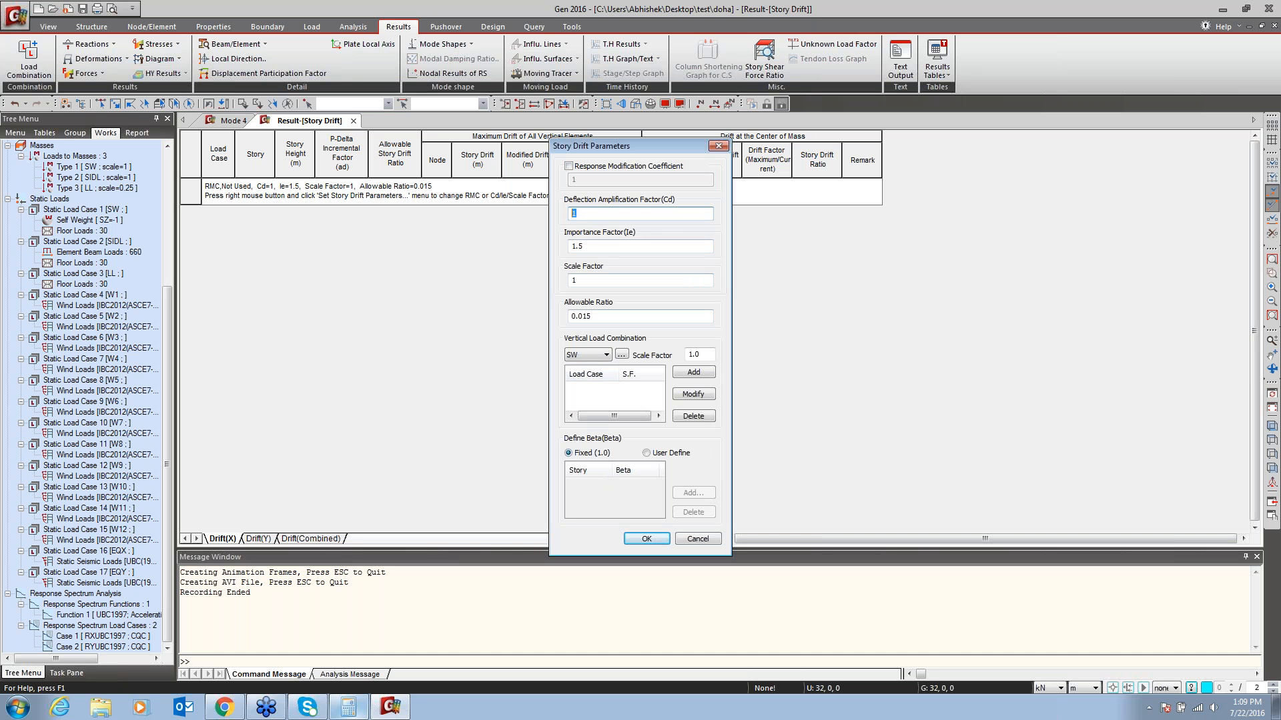
double_click(597, 244)
text(1)
key(Tab)
click(603, 315)
click(646, 538)
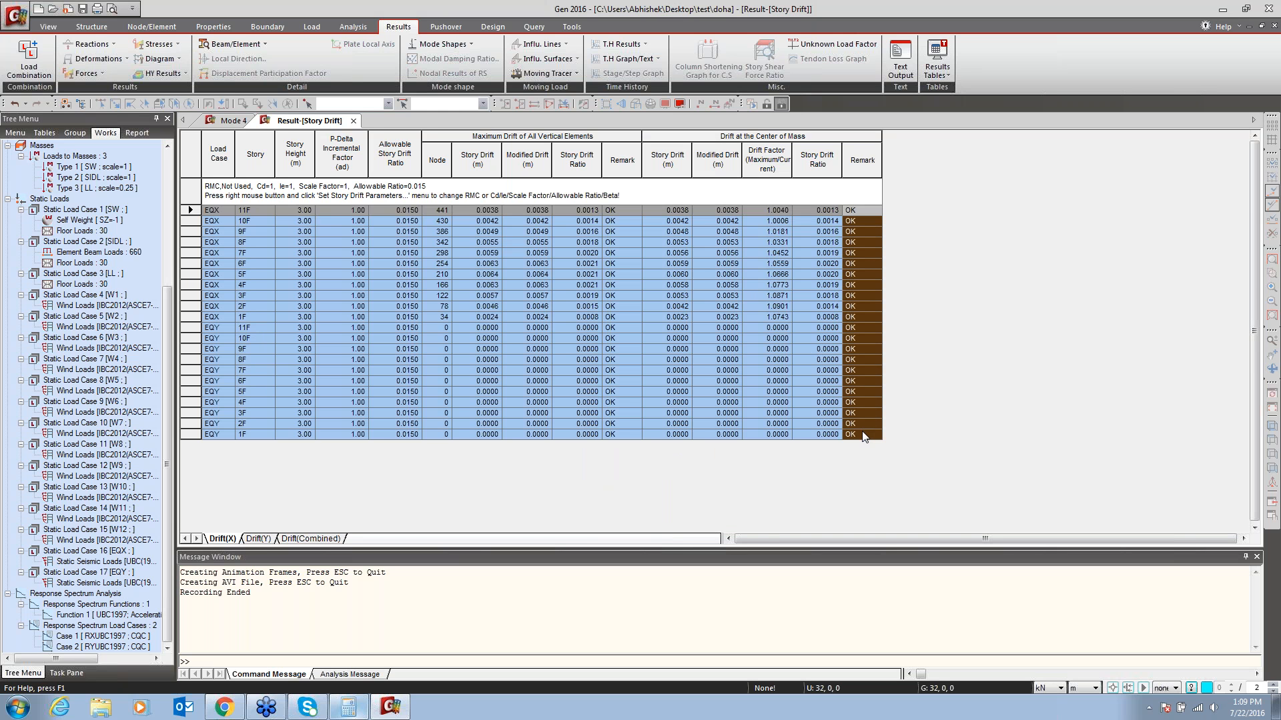
Set the allowable story drift ratio to 0.00015 and check the center-of-mass drift remarks for the EQX stories
right_click(554, 274)
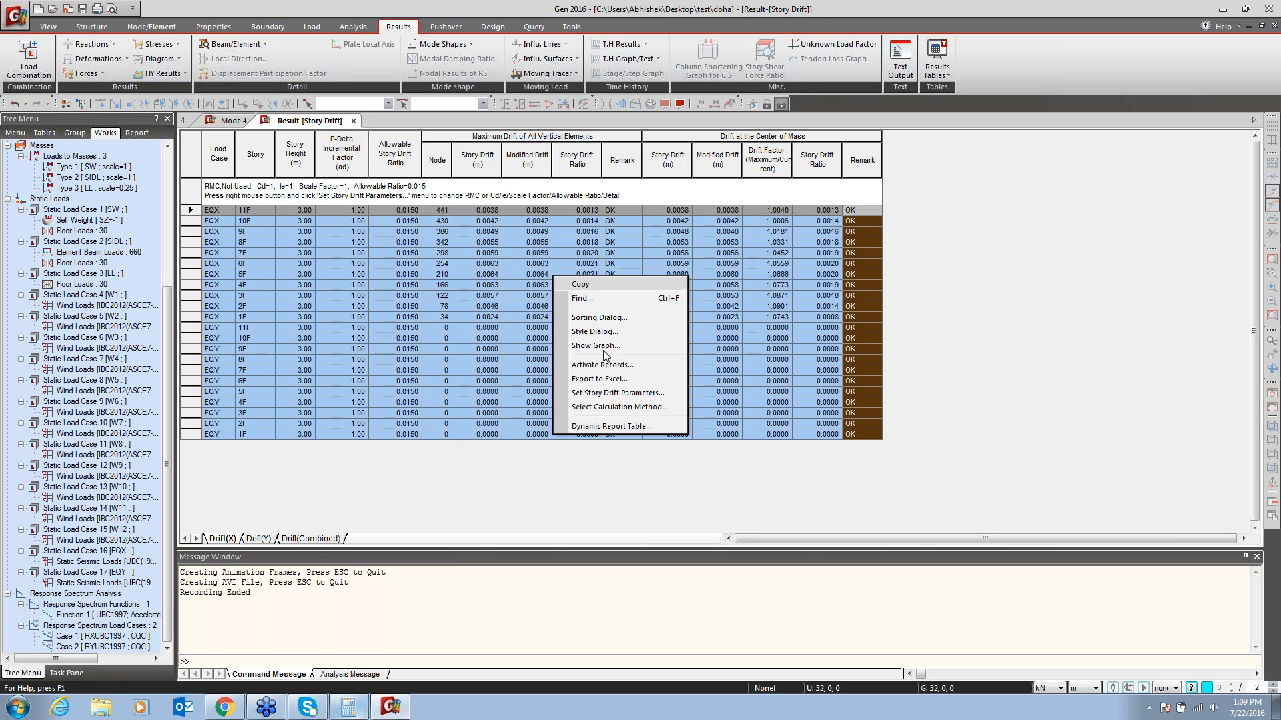
click(605, 395)
click(581, 316)
text(00015)
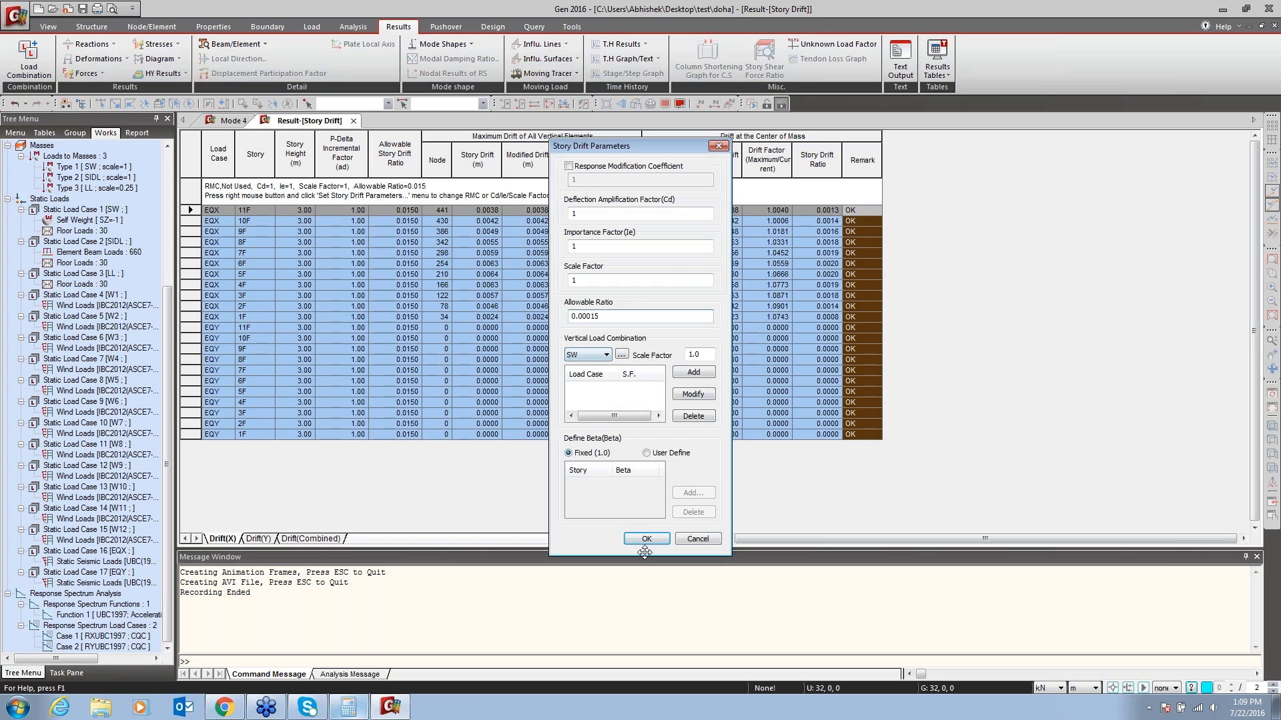
click(646, 539)
click(769, 352)
click(862, 210)
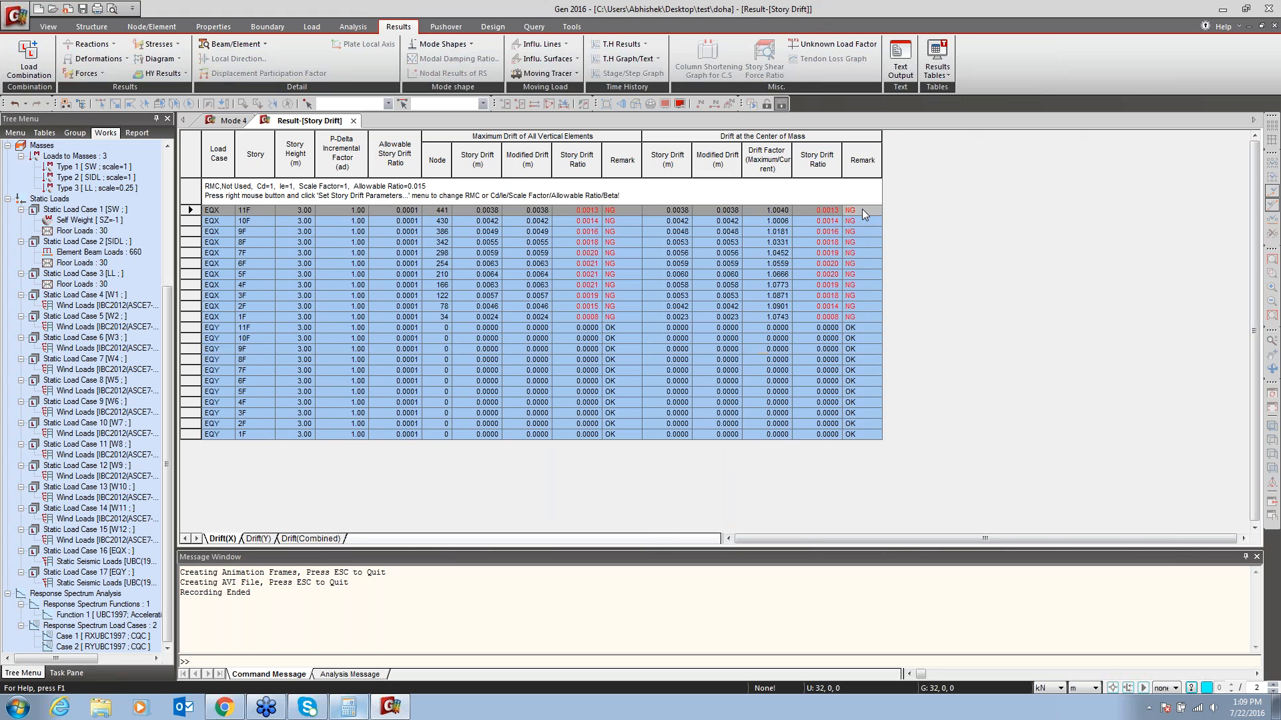
drag(859, 311, 862, 208)
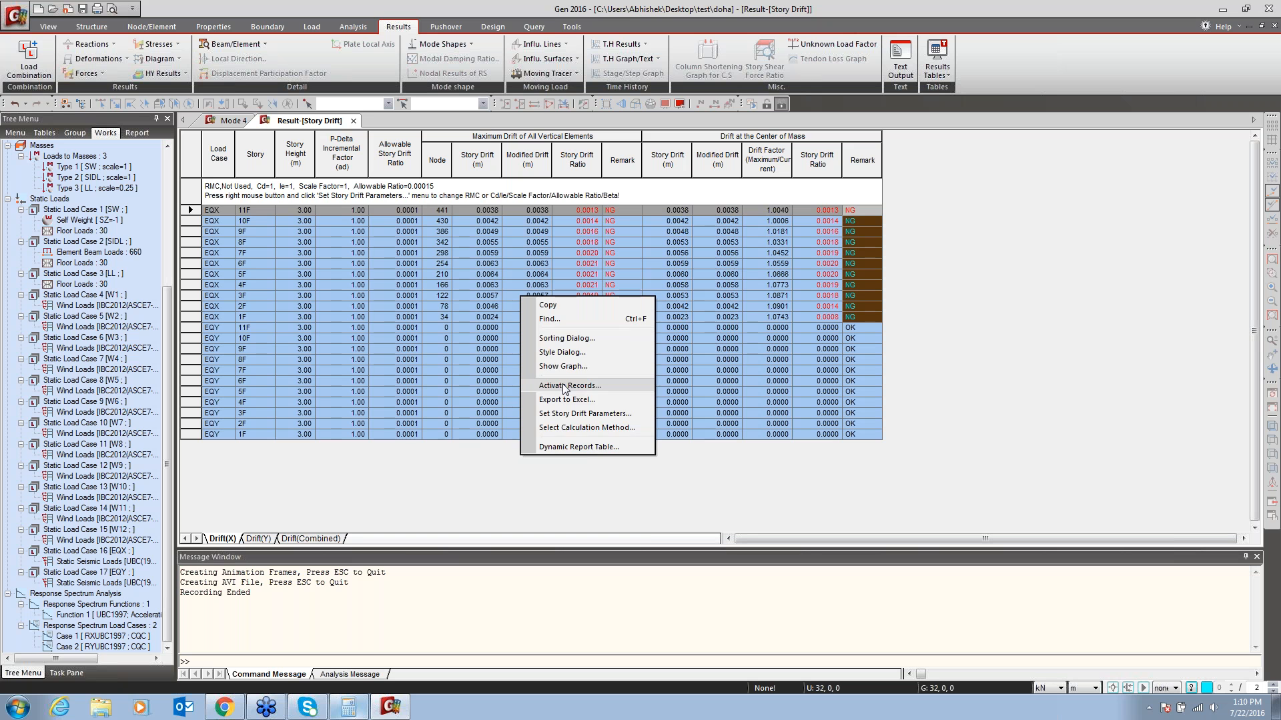
Set the allowable story drift ratio back to 0.015, close the Story Drift table and return to the fitted model view
click(561, 414)
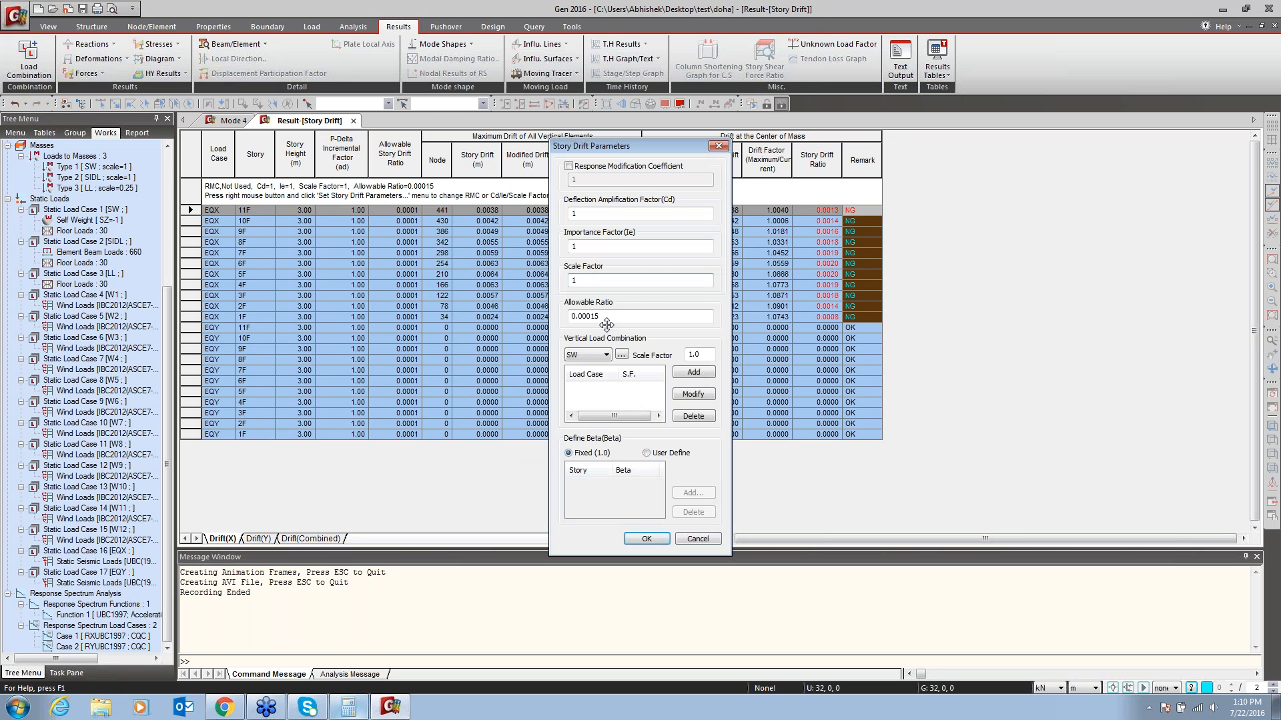
click(592, 316)
key(BackSpace)
key(BackSpace)
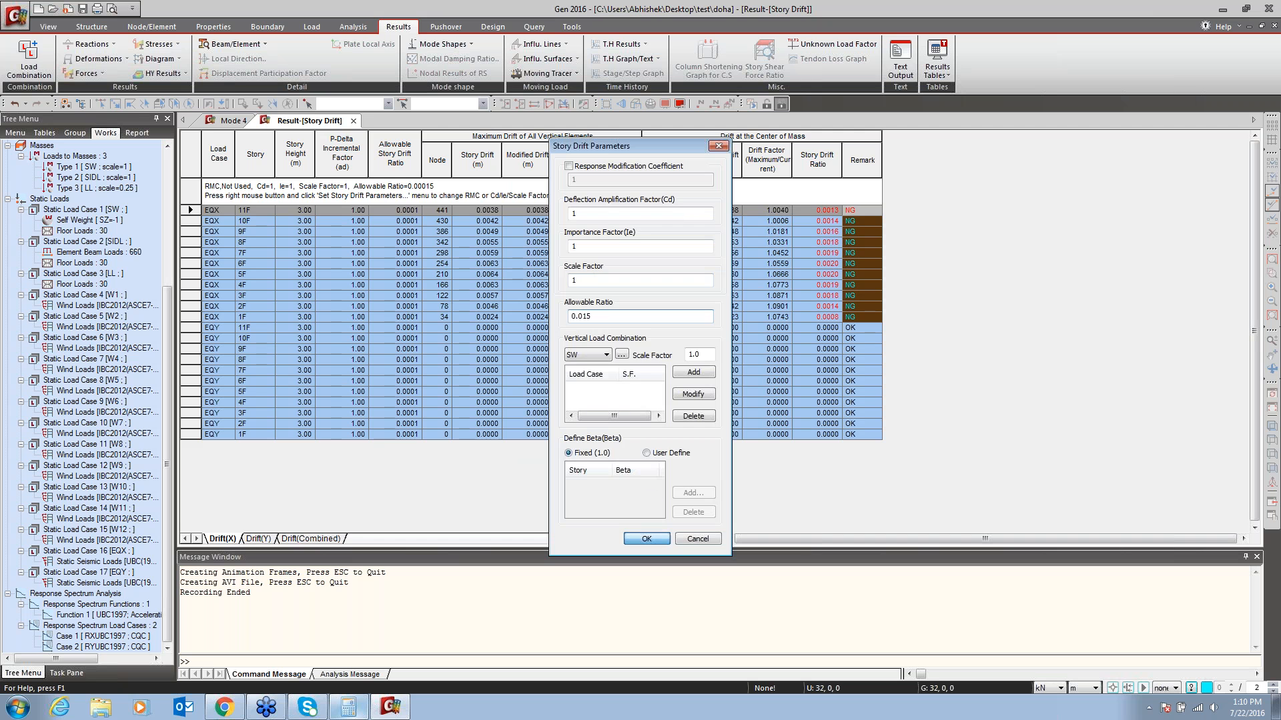
click(646, 538)
click(353, 121)
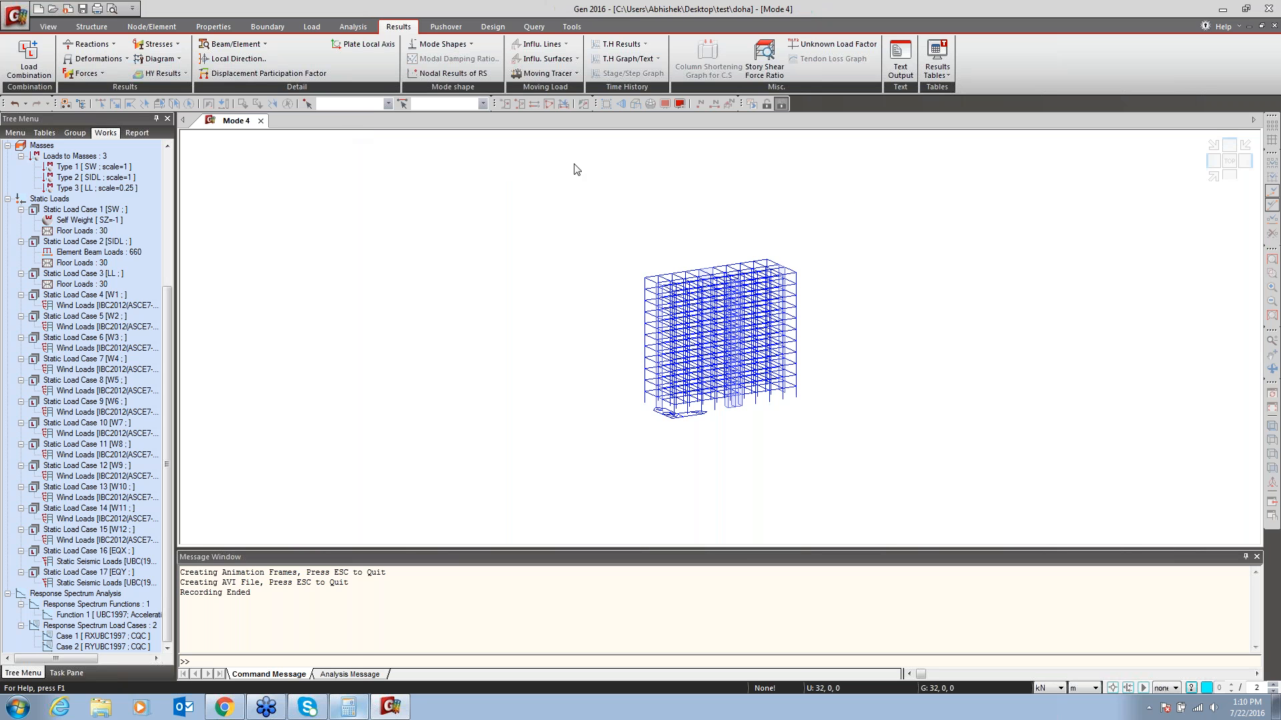
click(1272, 260)
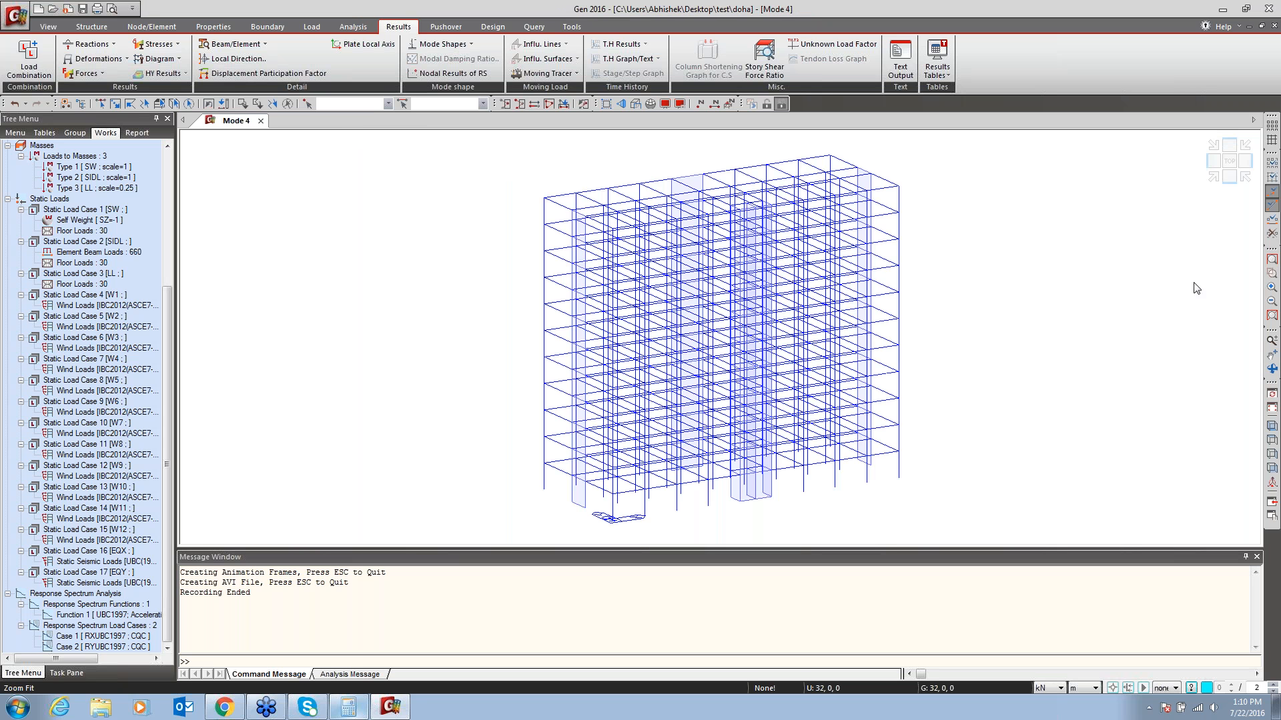